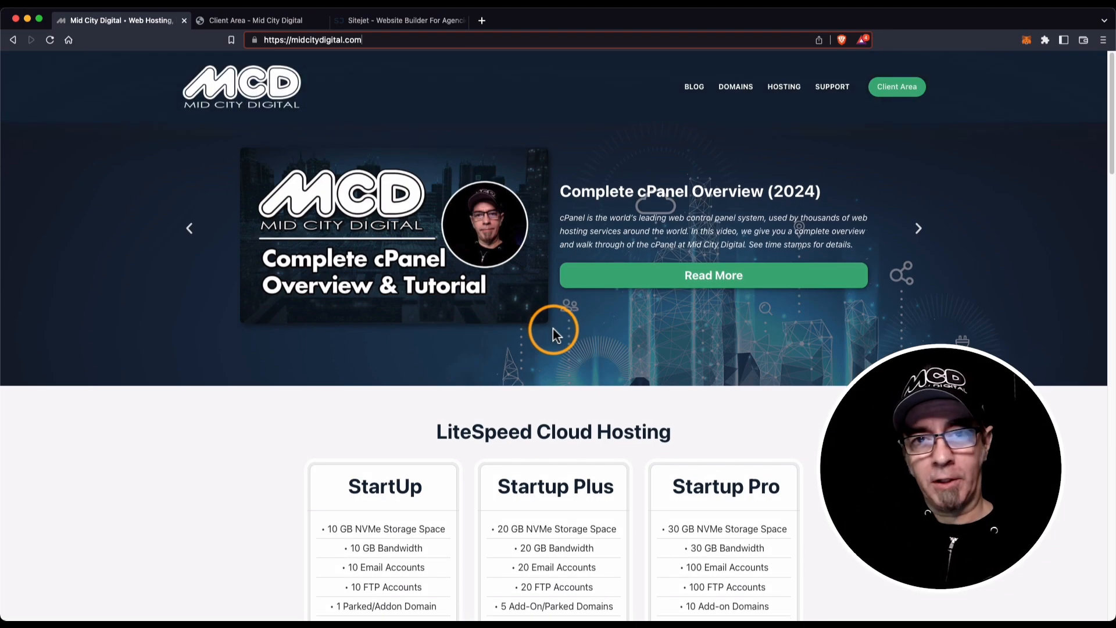
Browse the Mid City Digital homepage, then go to the hosting Client Area.
{"action": "scroll", "coordinate": [553, 329], "scroll_direction": "down", "scroll_amount": 1}
{"action": "scroll", "coordinate": [553, 329], "scroll_direction": "down", "scroll_amount": 1}
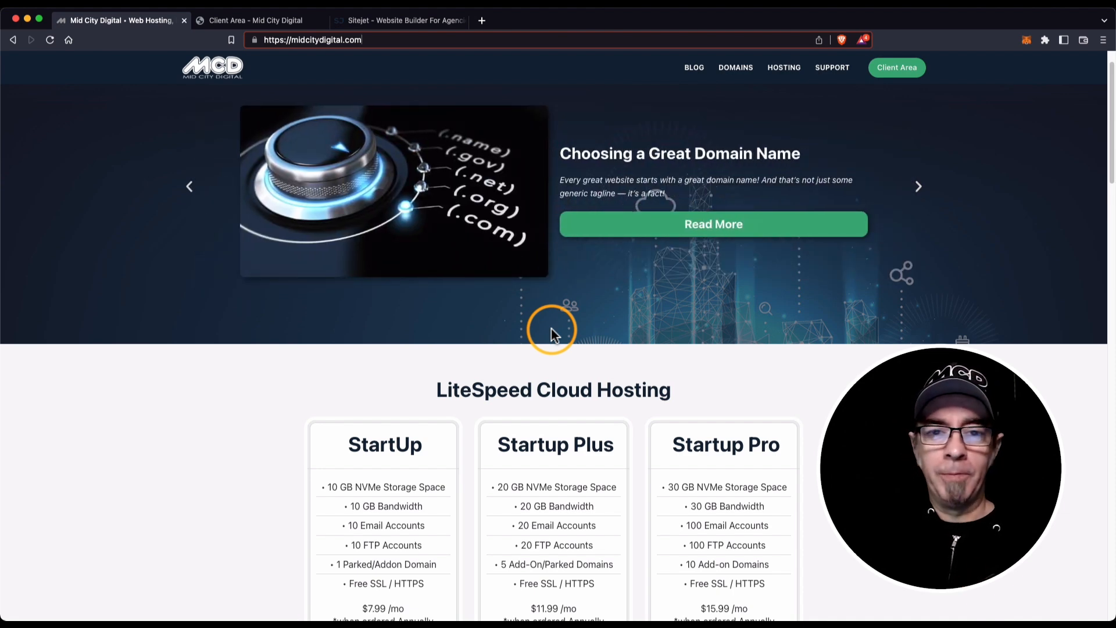
{"action": "scroll", "coordinate": [551, 329], "scroll_direction": "up", "scroll_amount": 2}
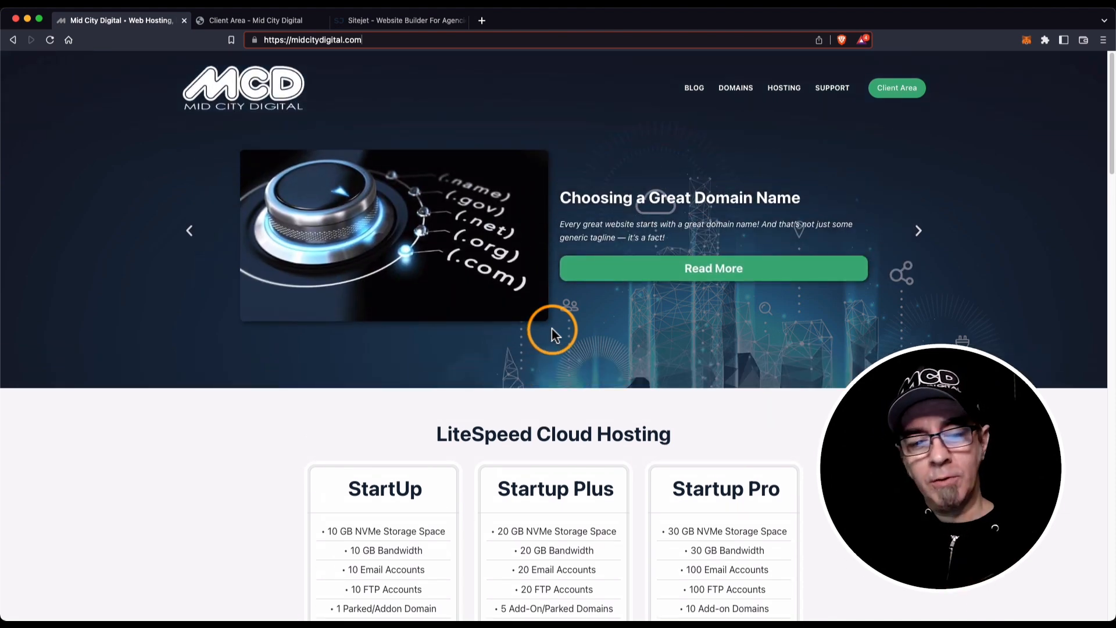
{"action": "scroll", "coordinate": [552, 329], "scroll_direction": "down", "scroll_amount": 3}
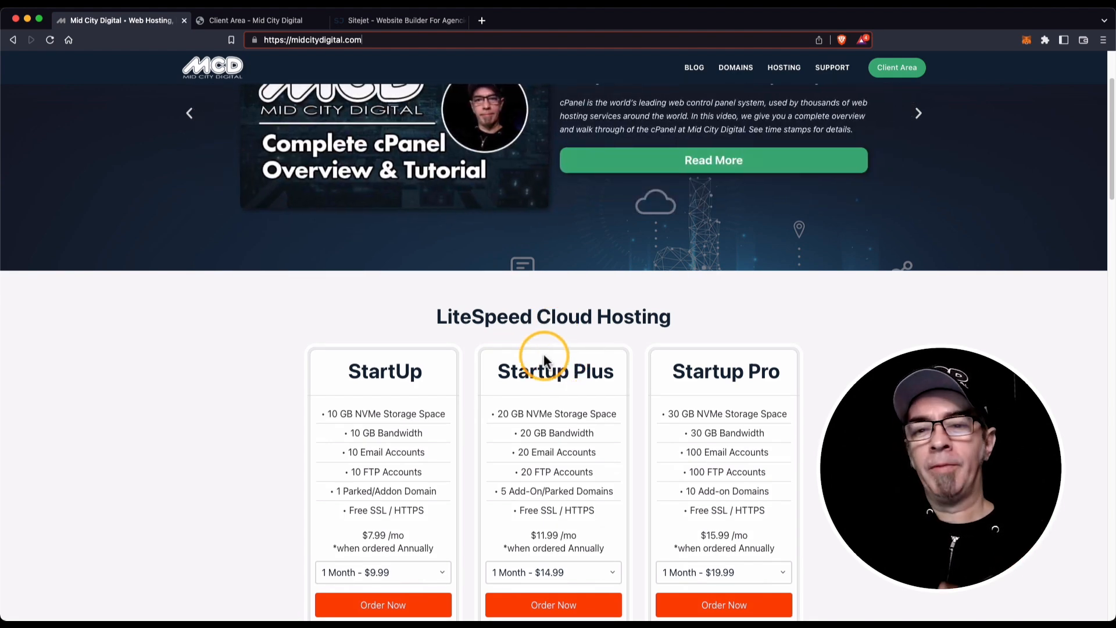
{"action": "scroll", "coordinate": [556, 343], "scroll_direction": "up", "scroll_amount": 3}
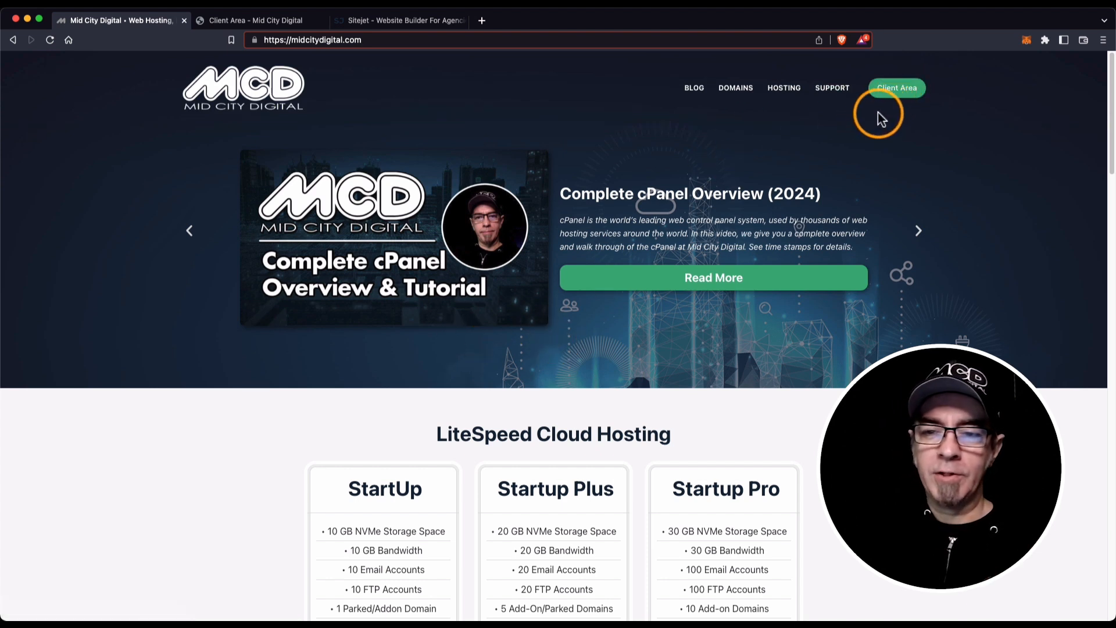
{"action": "left_click", "coordinate": [256, 23]}
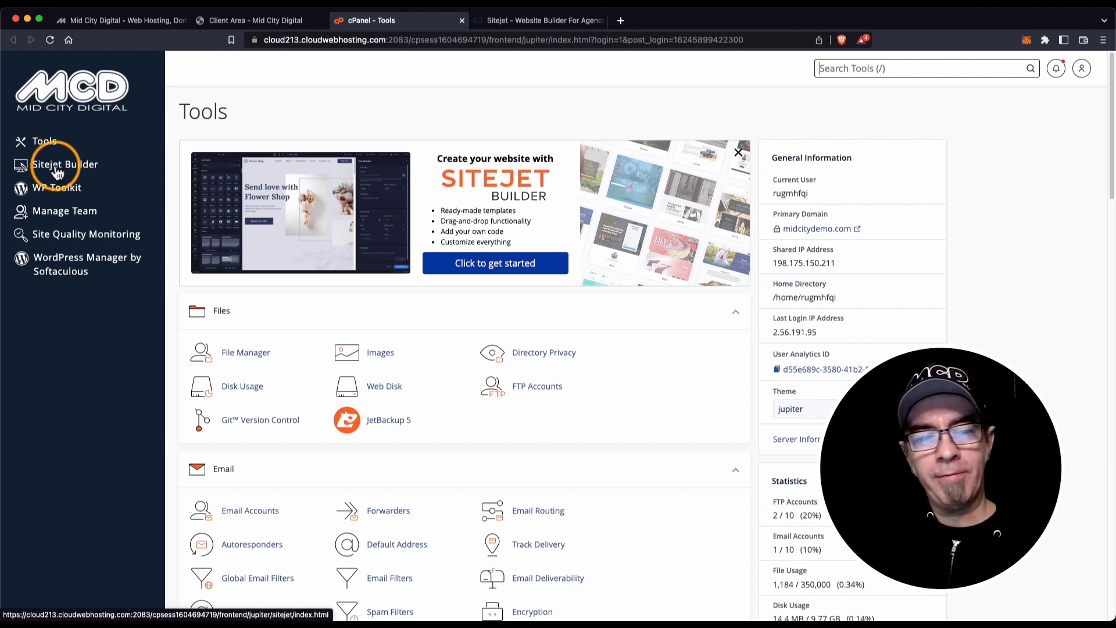
Scroll down the cPanel Tools page to review the tools, then return to the top.
{"action": "scroll", "coordinate": [423, 314], "scroll_direction": "down", "scroll_amount": 5}
{"action": "scroll", "coordinate": [422, 321], "scroll_direction": "down", "scroll_amount": 10}
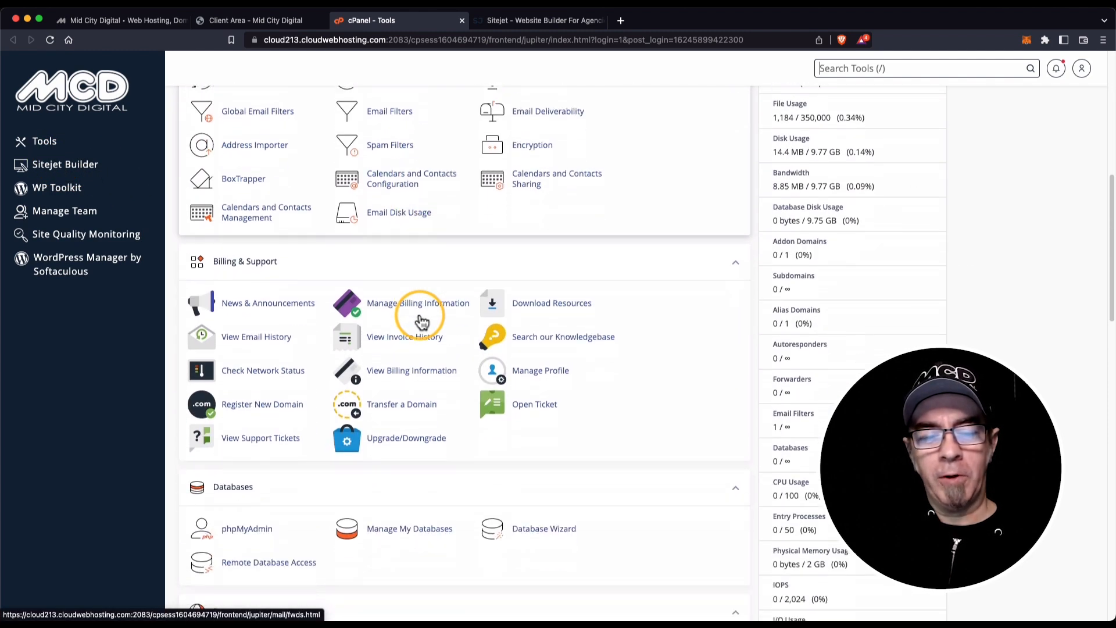
{"action": "scroll", "coordinate": [422, 322], "scroll_direction": "down", "scroll_amount": 10}
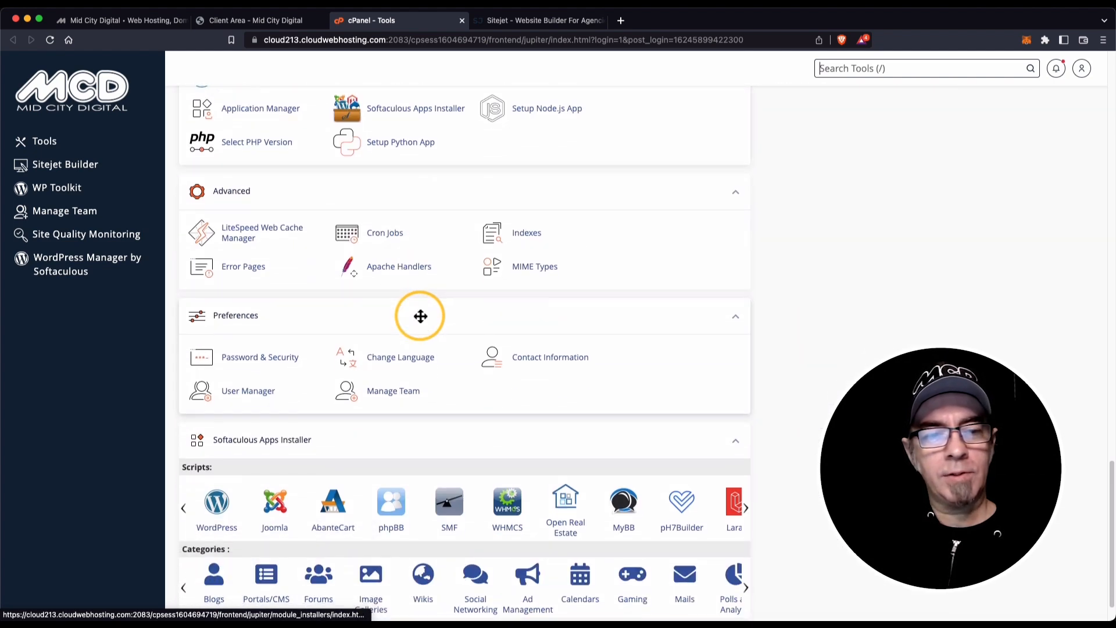
{"action": "scroll", "coordinate": [422, 319], "scroll_direction": "up", "scroll_amount": 8}
{"action": "scroll", "coordinate": [420, 316], "scroll_direction": "up", "scroll_amount": 5}
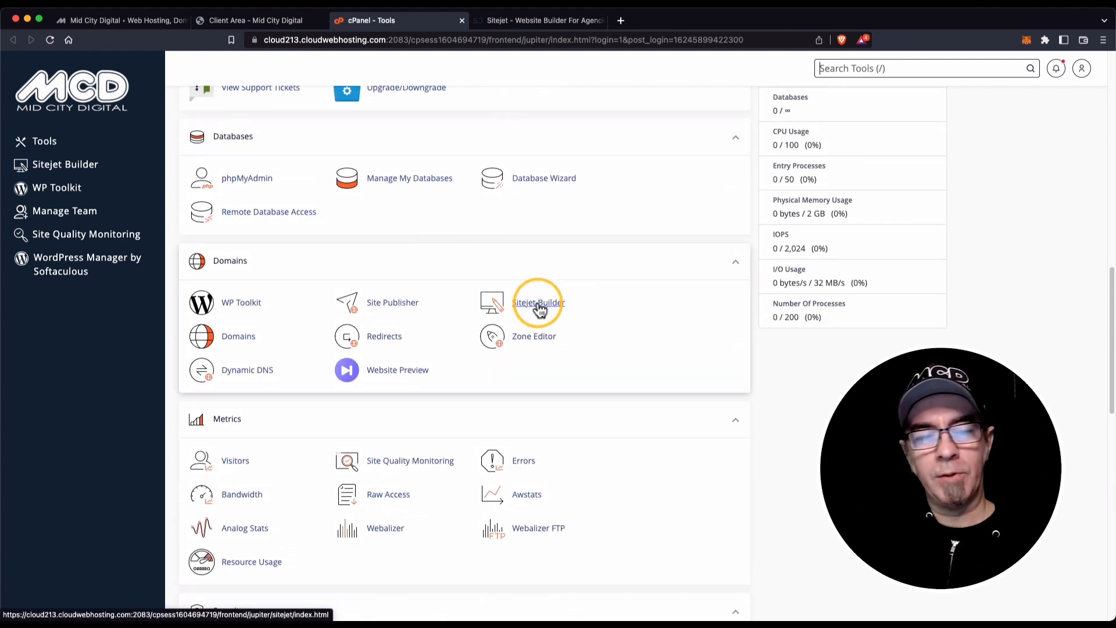
{"action": "scroll", "coordinate": [445, 282], "scroll_direction": "up", "scroll_amount": 10}
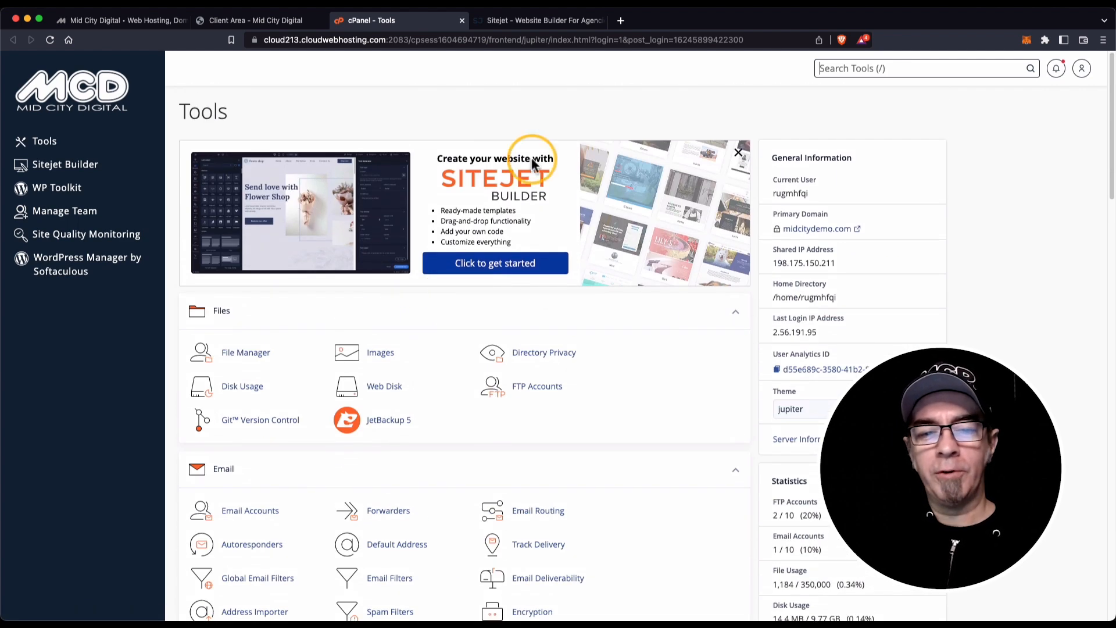
Launch Sitejet Builder from the 'Click to get started' banner in cPanel Tools.
{"action": "left_click", "coordinate": [493, 267]}
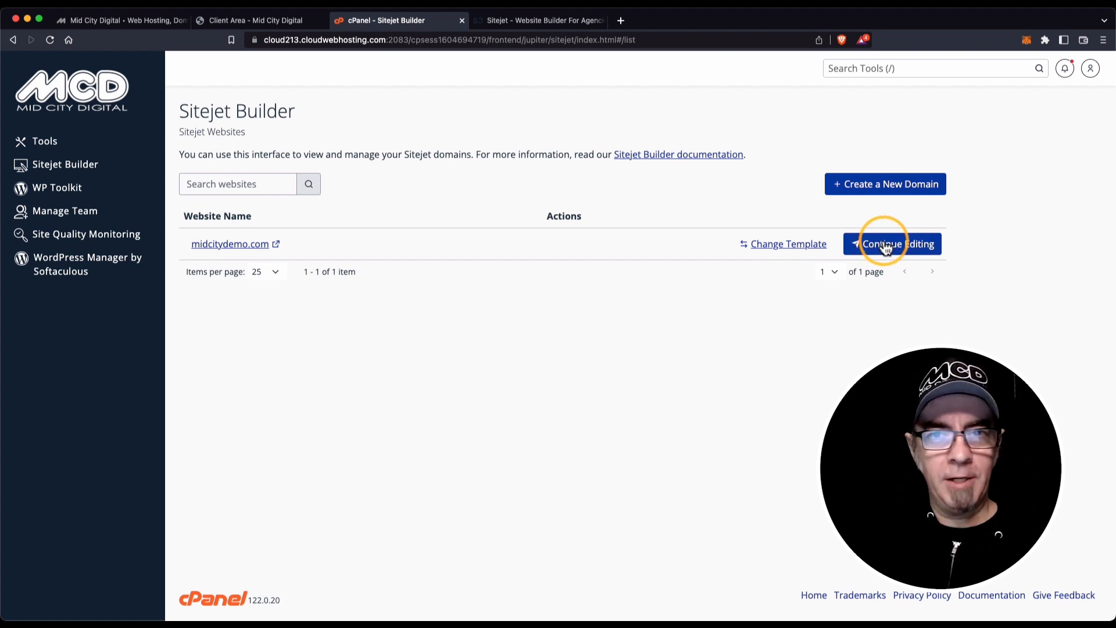
Open Change Template for midcitydemo.com and browse the All Templates grid.
{"action": "left_click", "coordinate": [789, 250]}
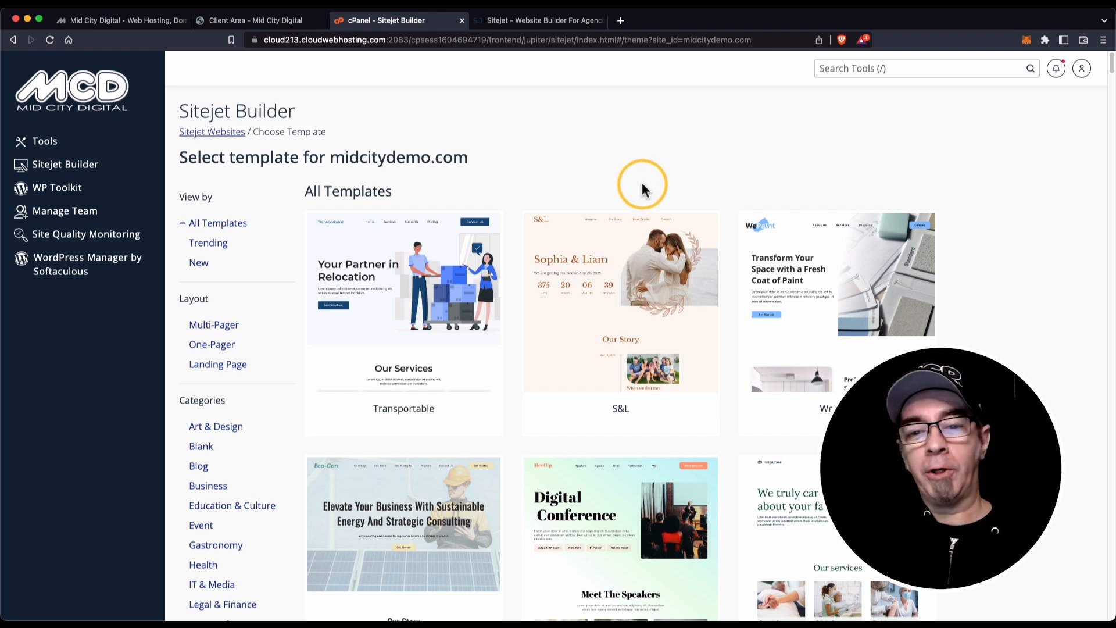
{"action": "scroll", "coordinate": [641, 183], "scroll_direction": "down", "scroll_amount": 7}
{"action": "scroll", "coordinate": [647, 261], "scroll_direction": "down", "scroll_amount": 8}
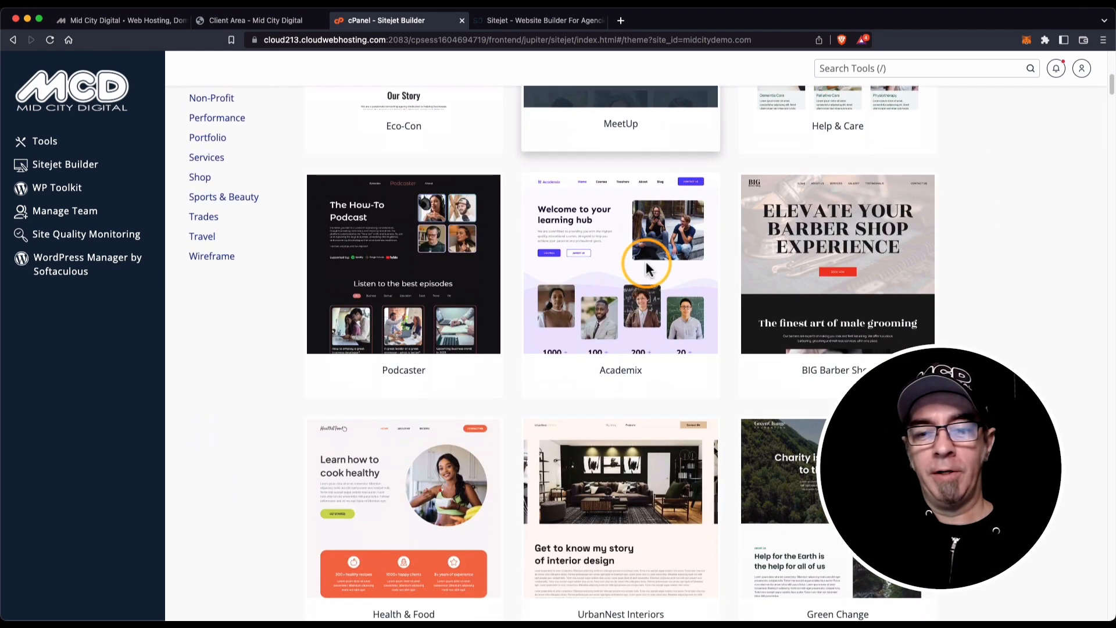
{"action": "scroll", "coordinate": [646, 265], "scroll_direction": "down", "scroll_amount": 5}
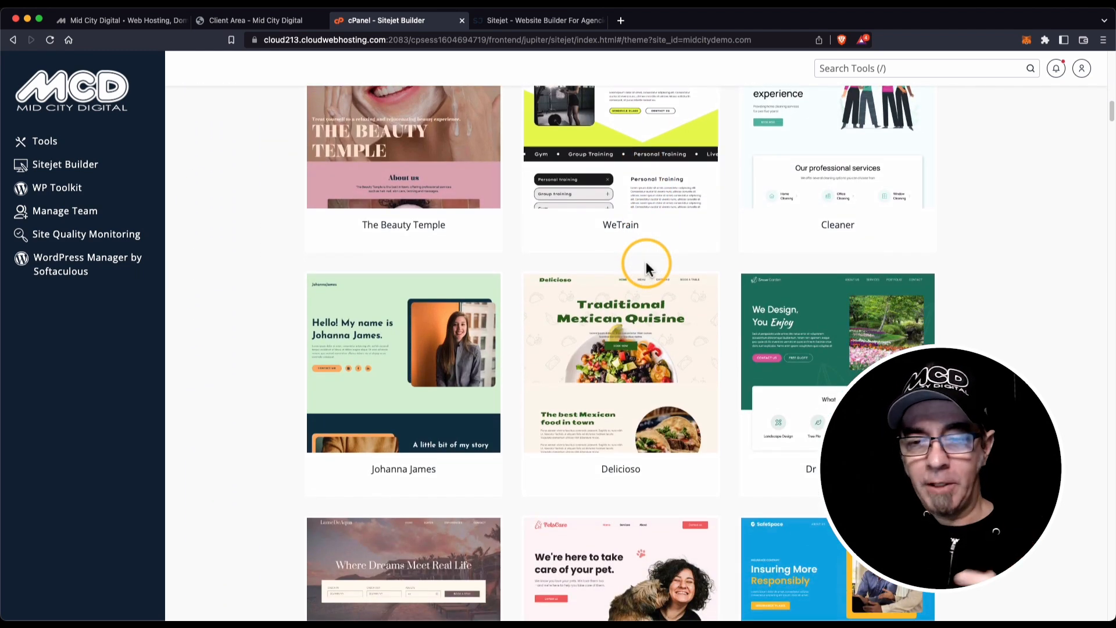
{"action": "scroll", "coordinate": [646, 262], "scroll_direction": "down", "scroll_amount": 1}
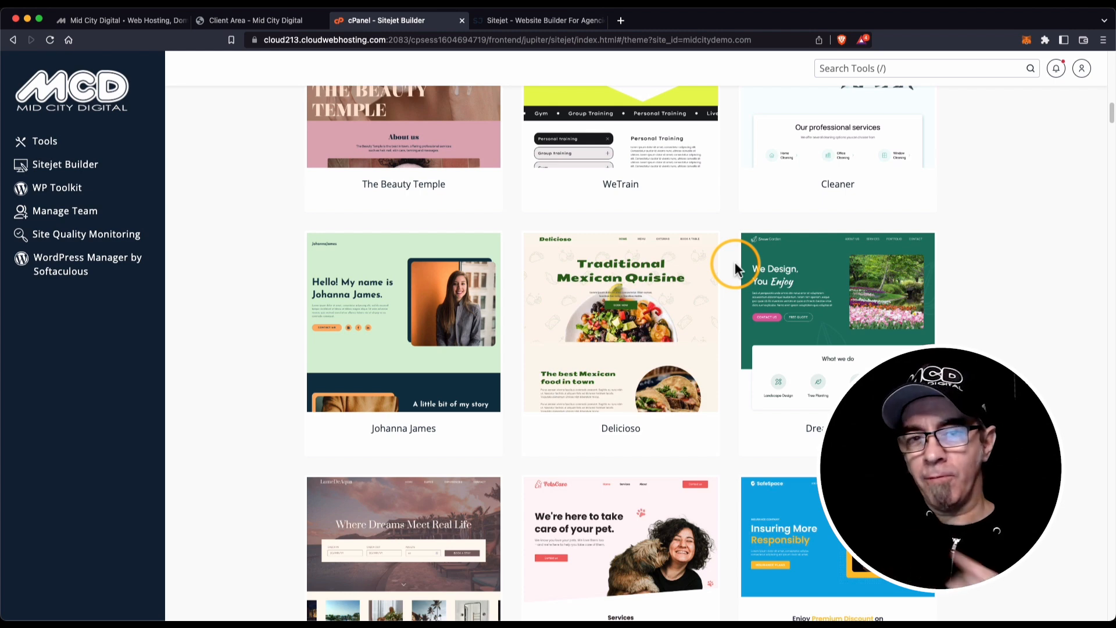
{"action": "scroll", "coordinate": [735, 268], "scroll_direction": "up", "scroll_amount": 5}
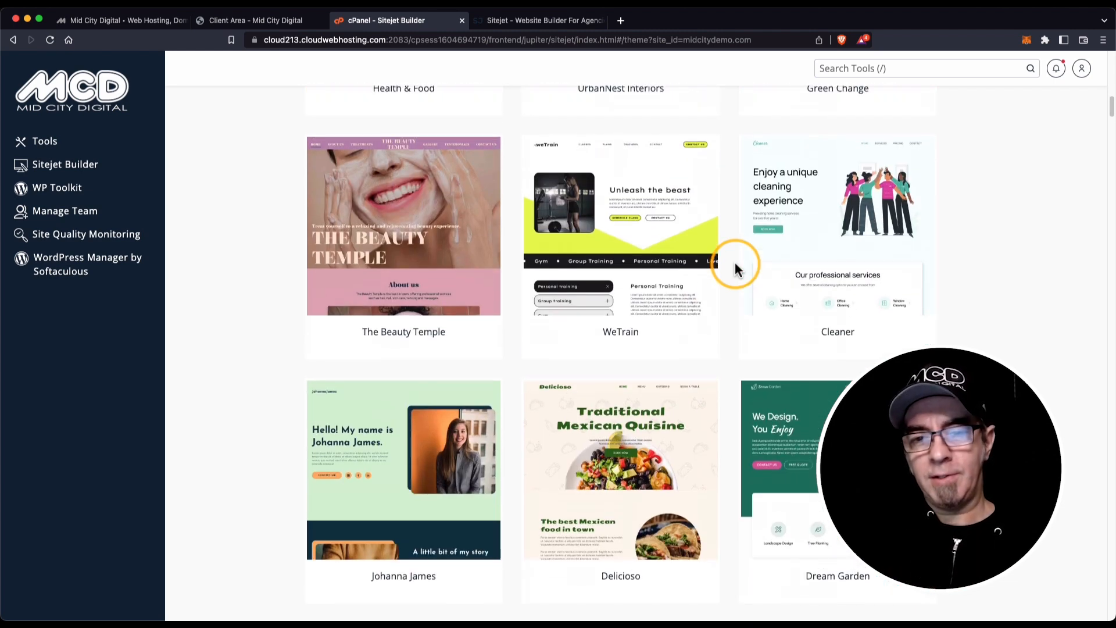
{"action": "scroll", "coordinate": [735, 267], "scroll_direction": "up", "scroll_amount": 3}
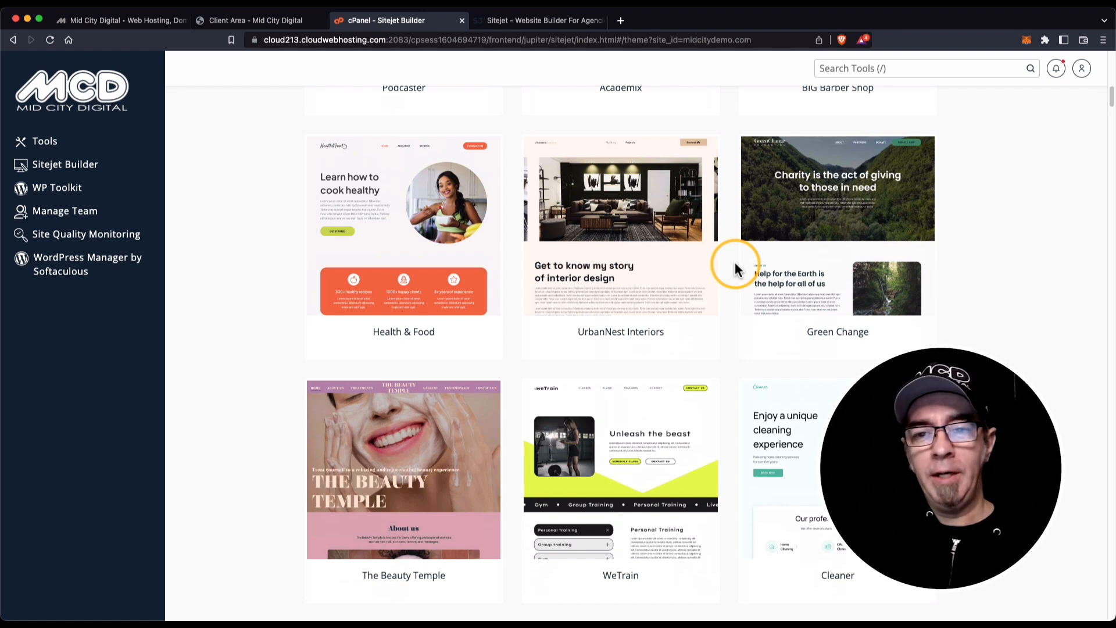
{"action": "scroll", "coordinate": [735, 267], "scroll_direction": "up", "scroll_amount": 2}
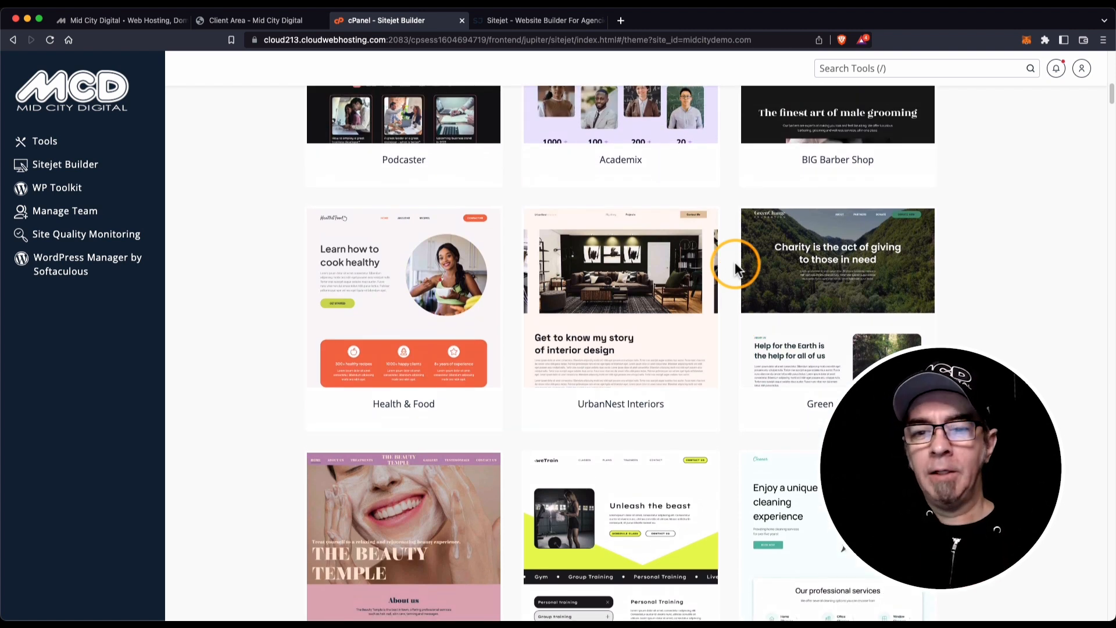
{"action": "scroll", "coordinate": [735, 268], "scroll_direction": "up", "scroll_amount": 3}
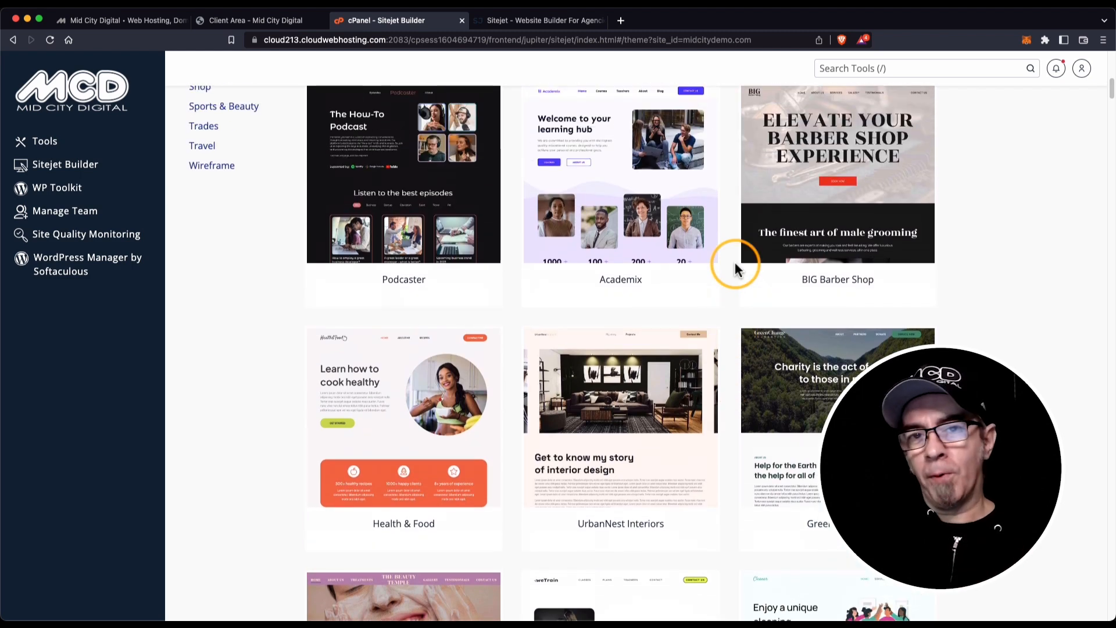
{"action": "scroll", "coordinate": [735, 266], "scroll_direction": "up", "scroll_amount": 5}
{"action": "scroll", "coordinate": [734, 262], "scroll_direction": "up", "scroll_amount": 7}
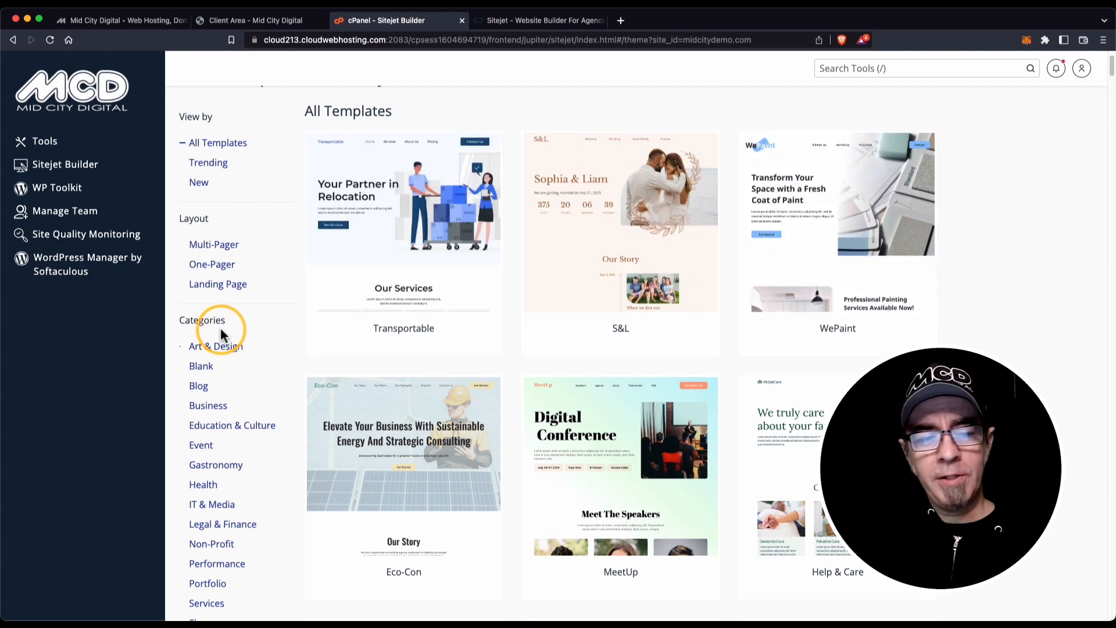
{"action": "scroll", "coordinate": [223, 343], "scroll_direction": "down", "scroll_amount": 2}
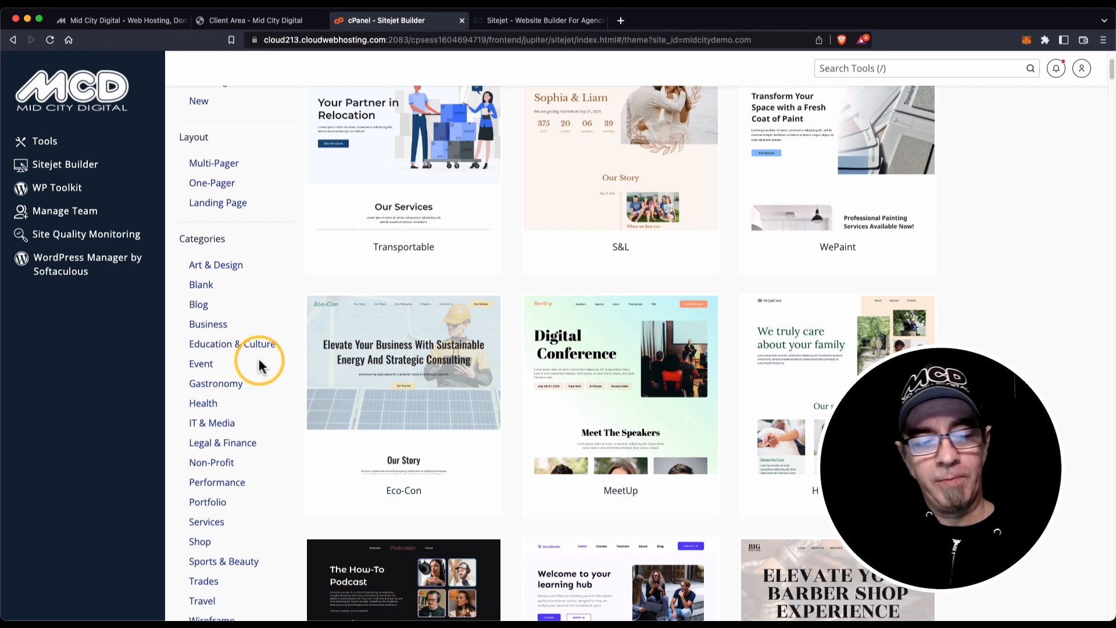
{"action": "scroll", "coordinate": [259, 358], "scroll_direction": "down", "scroll_amount": 1}
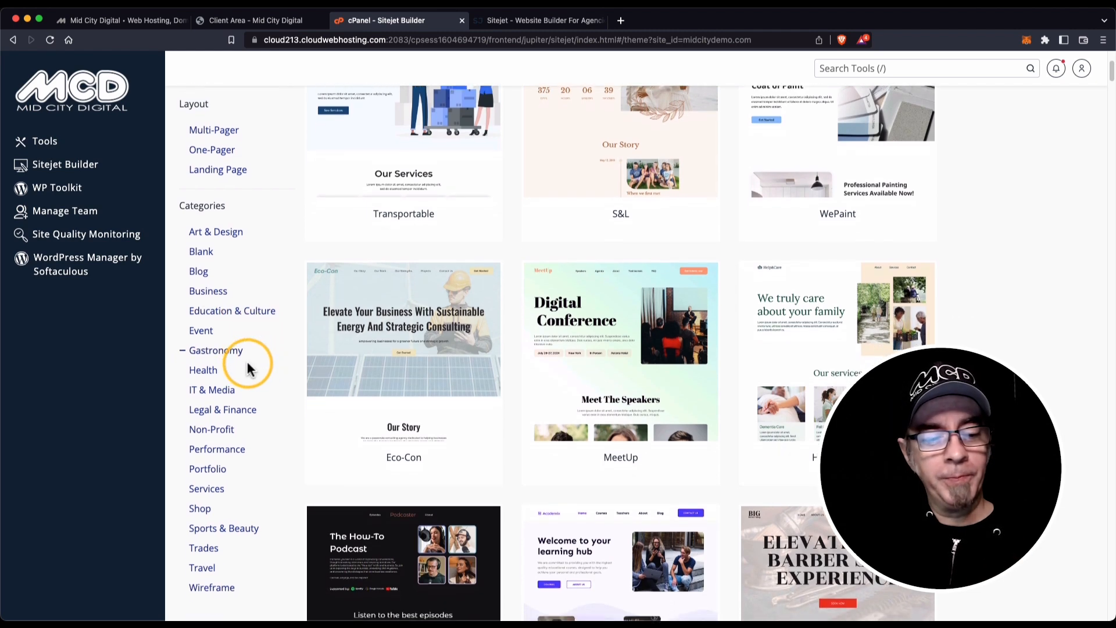
{"action": "scroll", "coordinate": [249, 366], "scroll_direction": "up", "scroll_amount": 5}
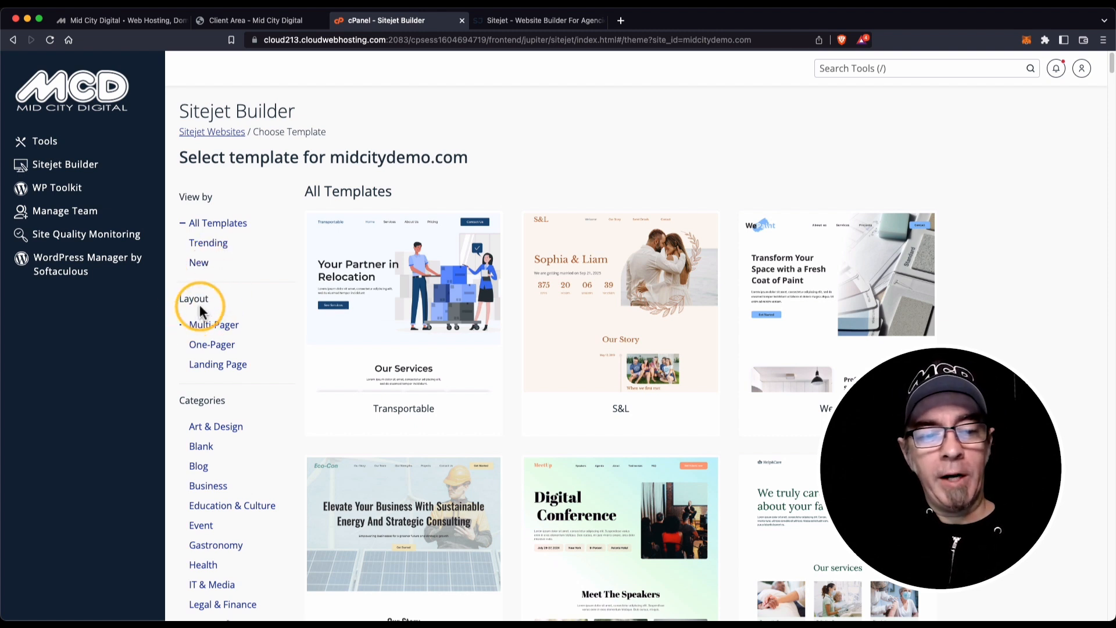
{"action": "left_click", "coordinate": [211, 329]}
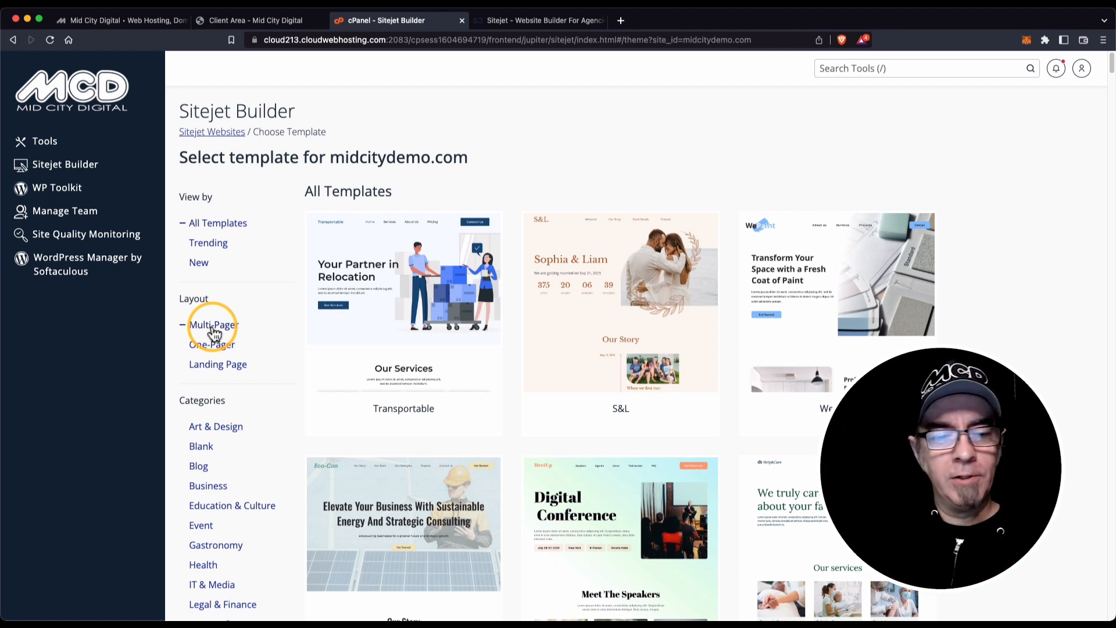
{"action": "left_click", "coordinate": [213, 344]}
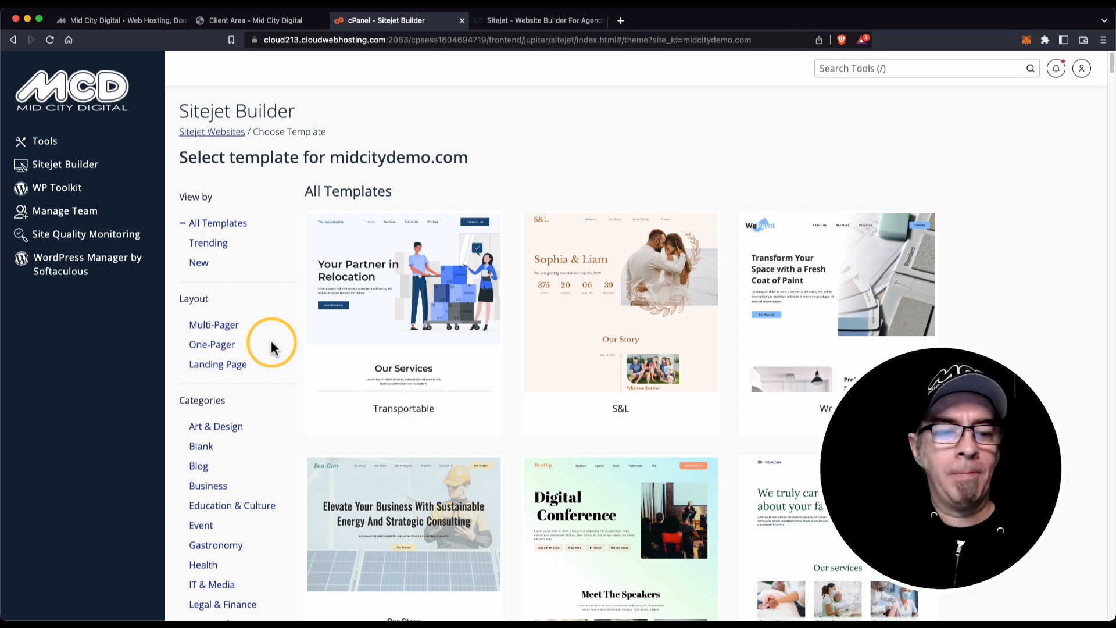
{"action": "left_click", "coordinate": [239, 367]}
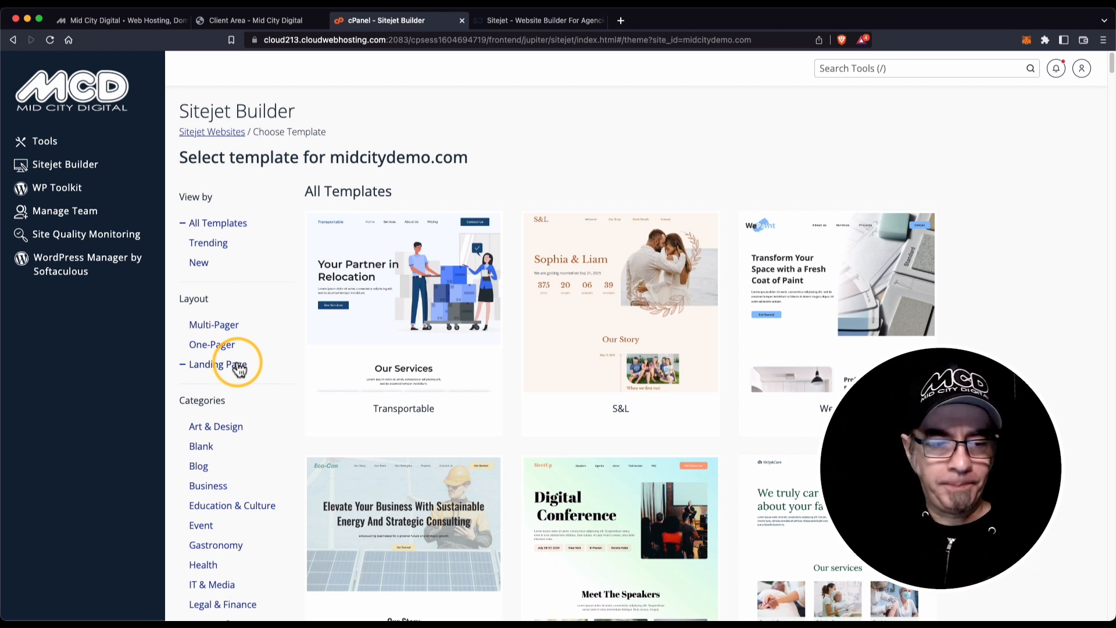
{"action": "scroll", "coordinate": [238, 369], "scroll_direction": "down", "scroll_amount": 1}
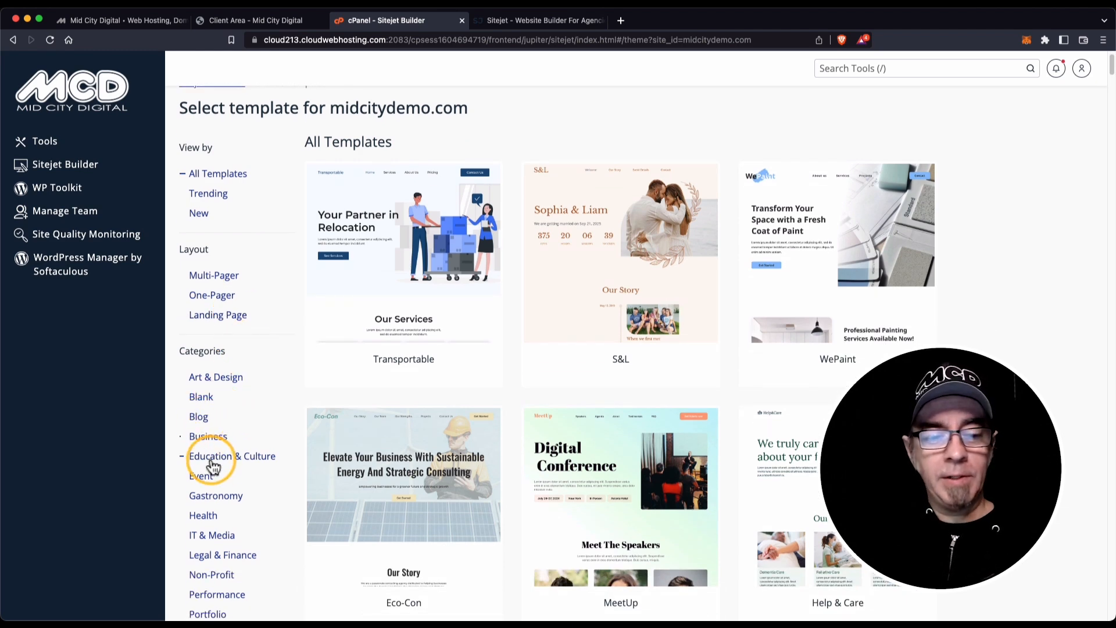
{"action": "scroll", "coordinate": [201, 460], "scroll_direction": "down", "scroll_amount": 1}
{"action": "scroll", "coordinate": [212, 459], "scroll_direction": "down", "scroll_amount": 5}
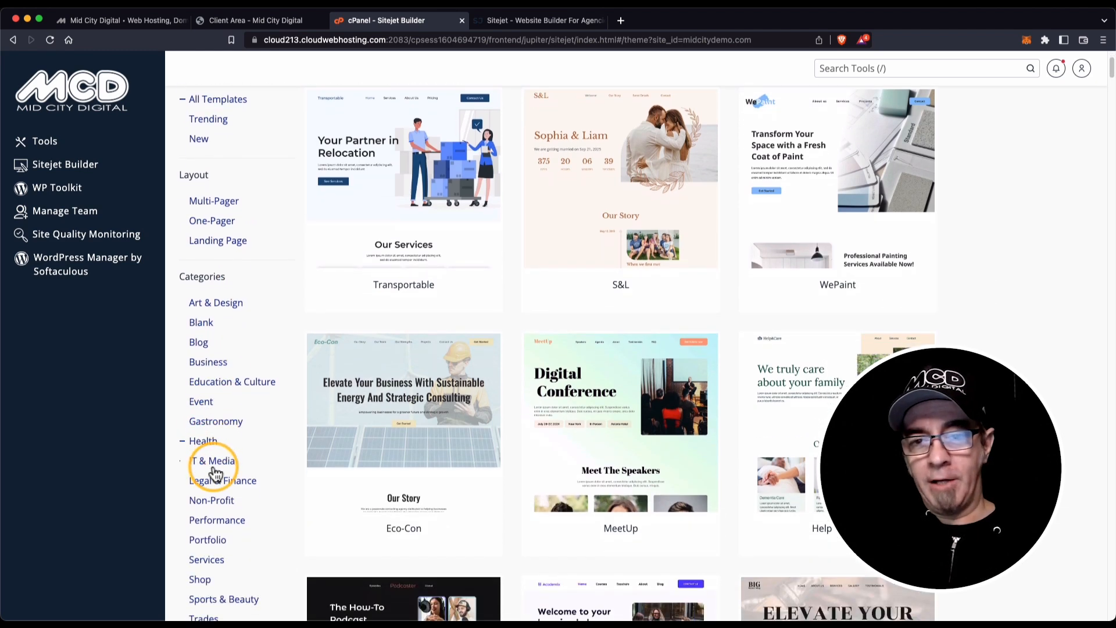
{"action": "scroll", "coordinate": [227, 465], "scroll_direction": "up", "scroll_amount": 7}
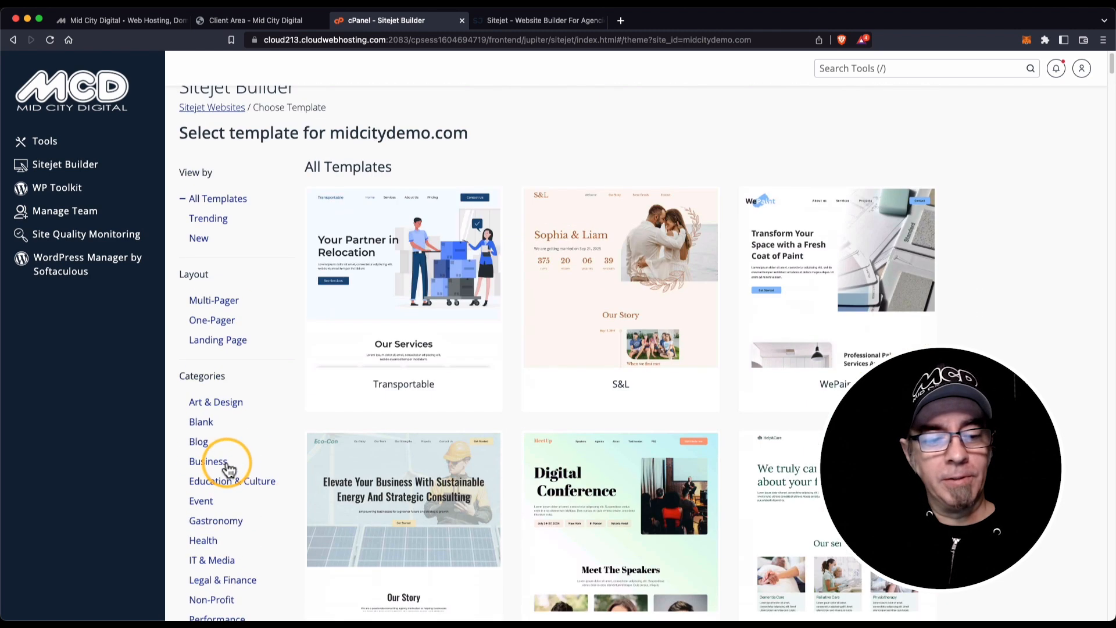
Filter the template gallery to Landing Page layouts and scroll through them.
{"action": "left_click", "coordinate": [238, 343]}
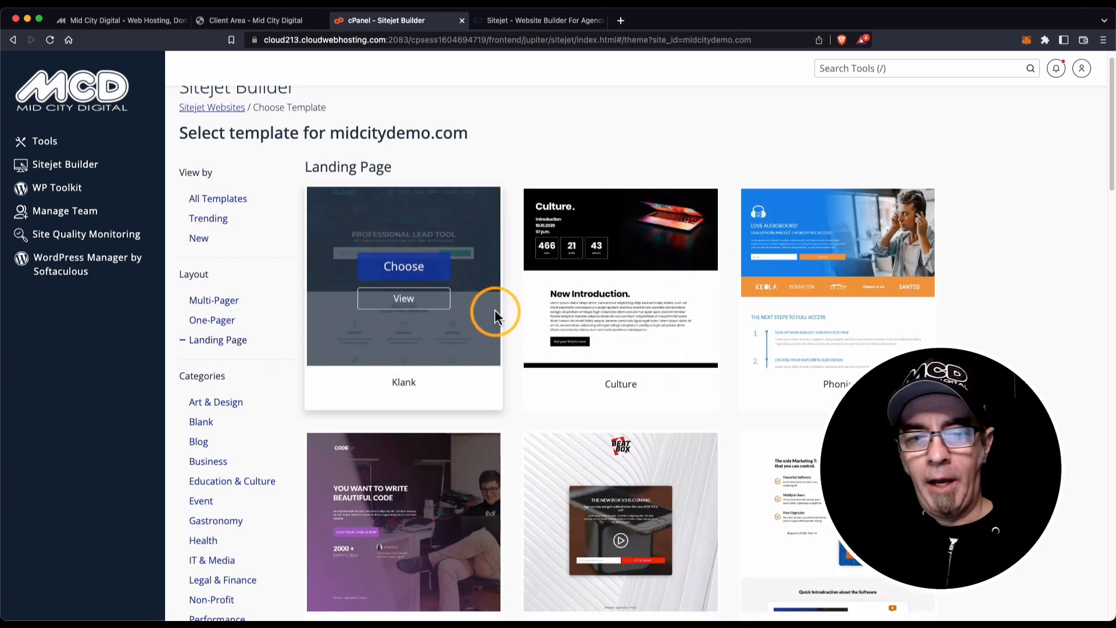
{"action": "scroll", "coordinate": [511, 320], "scroll_direction": "down", "scroll_amount": 5}
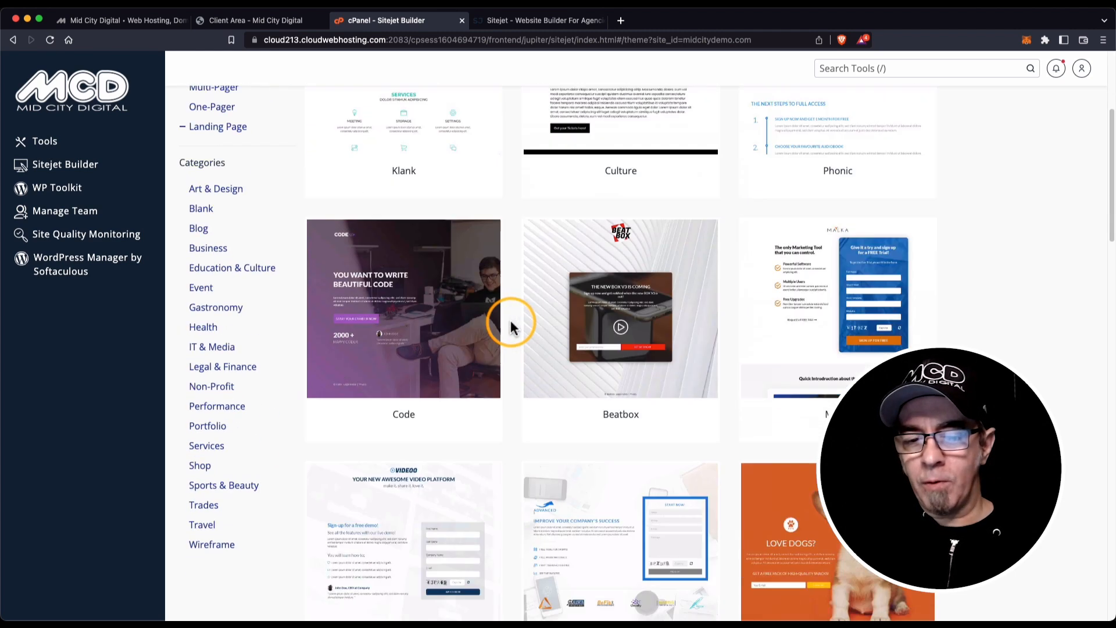
{"action": "scroll", "coordinate": [510, 322], "scroll_direction": "down", "scroll_amount": 7}
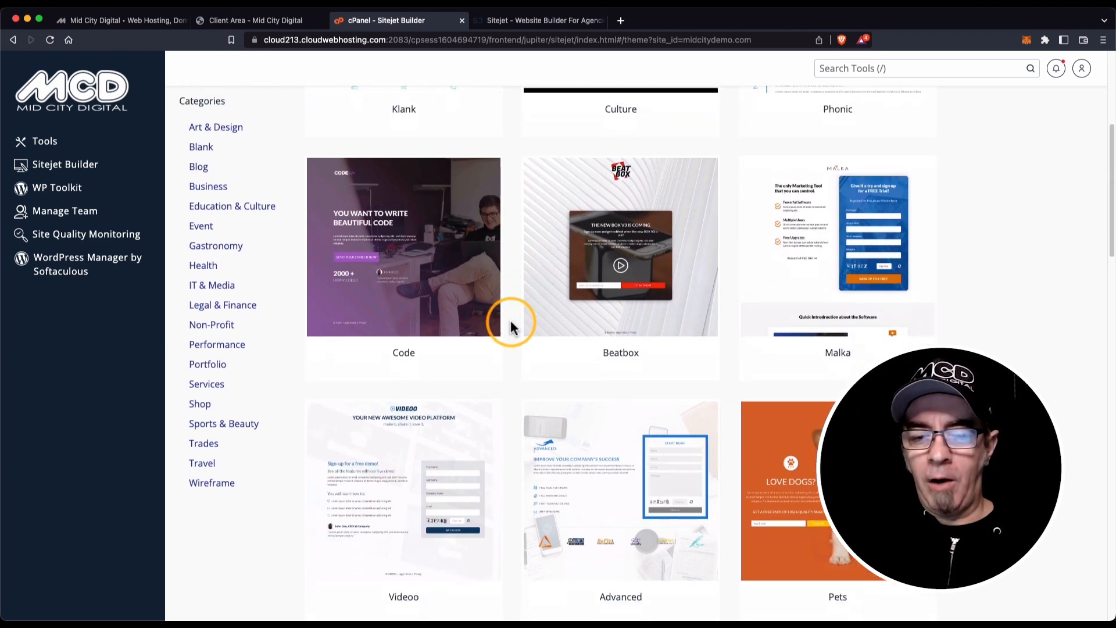
{"action": "scroll", "coordinate": [511, 319], "scroll_direction": "up", "scroll_amount": 8}
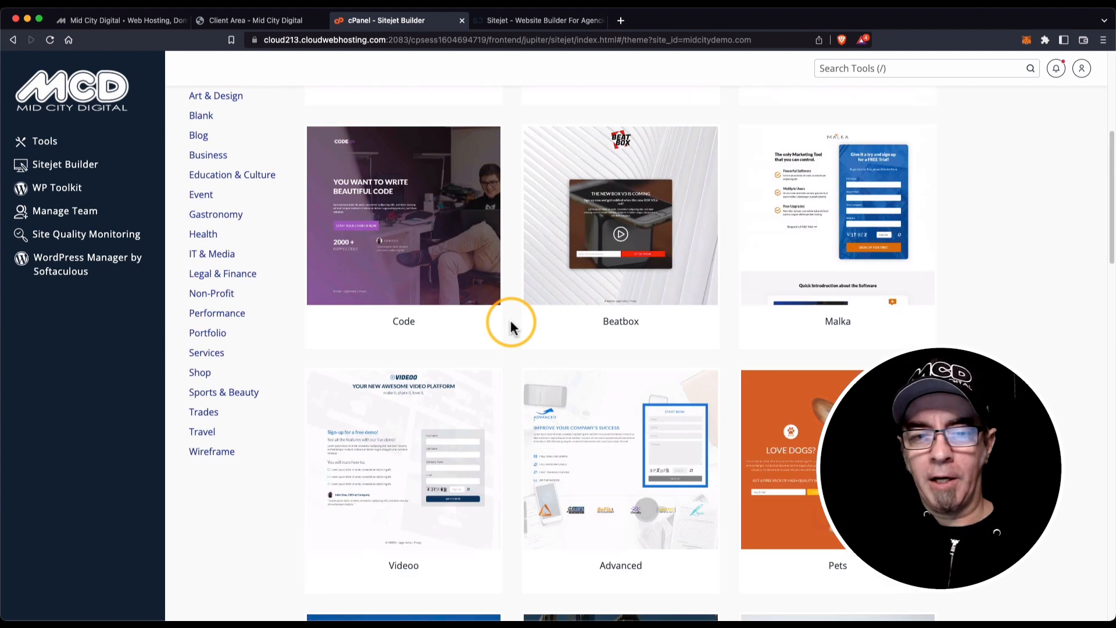
Open the preview of the Beatbox landing page template.
{"action": "mouse_move", "coordinate": [587, 317]}
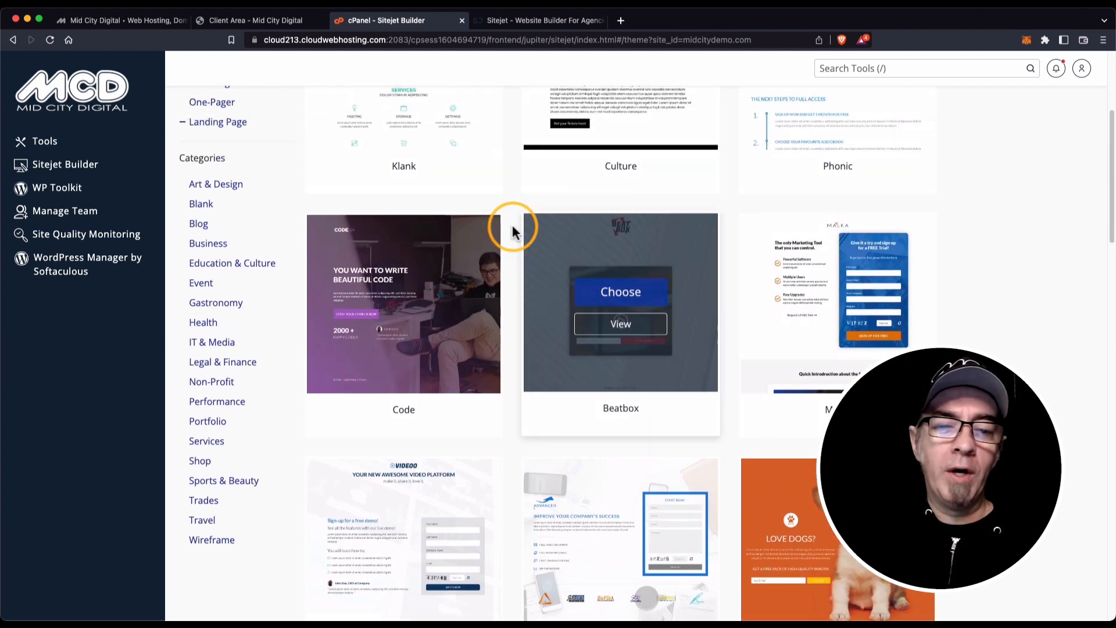
{"action": "mouse_move", "coordinate": [424, 266]}
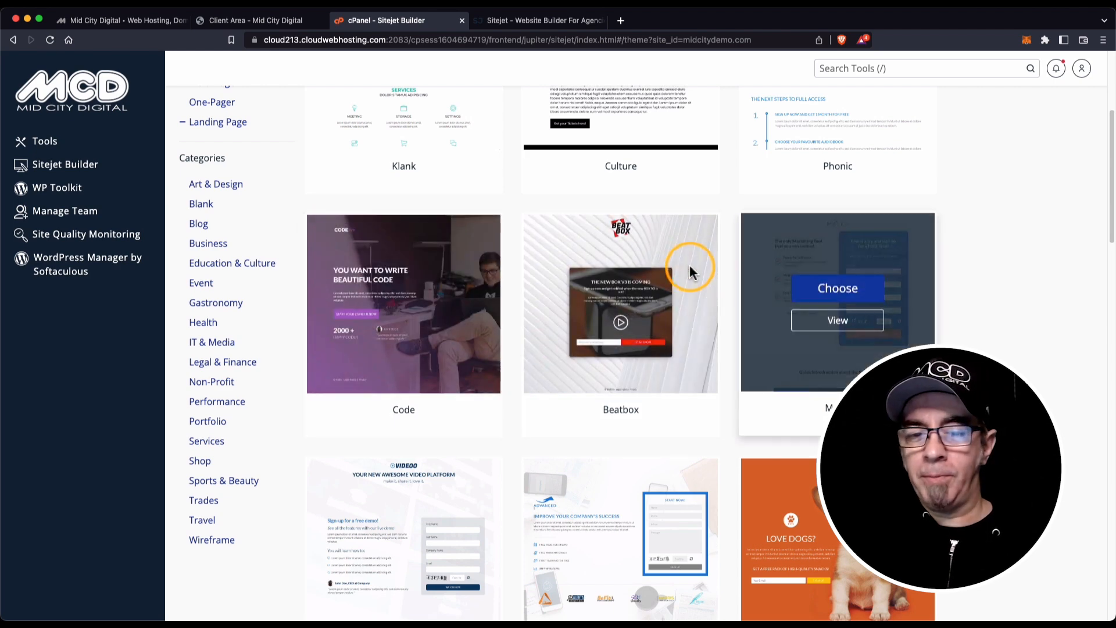
{"action": "mouse_move", "coordinate": [603, 270]}
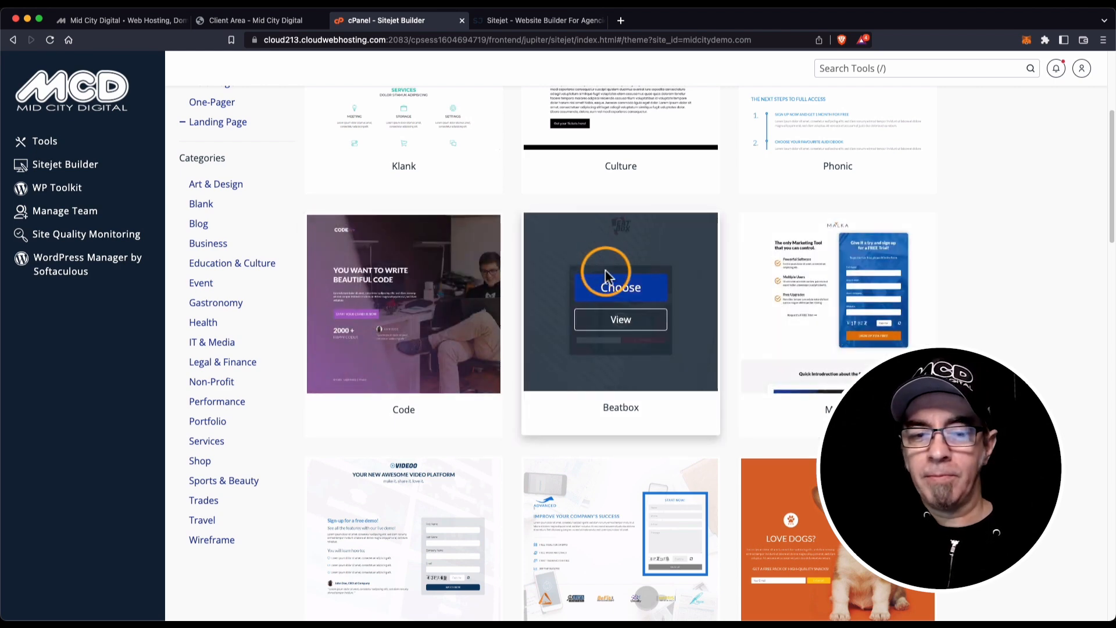
{"action": "left_click", "coordinate": [629, 320]}
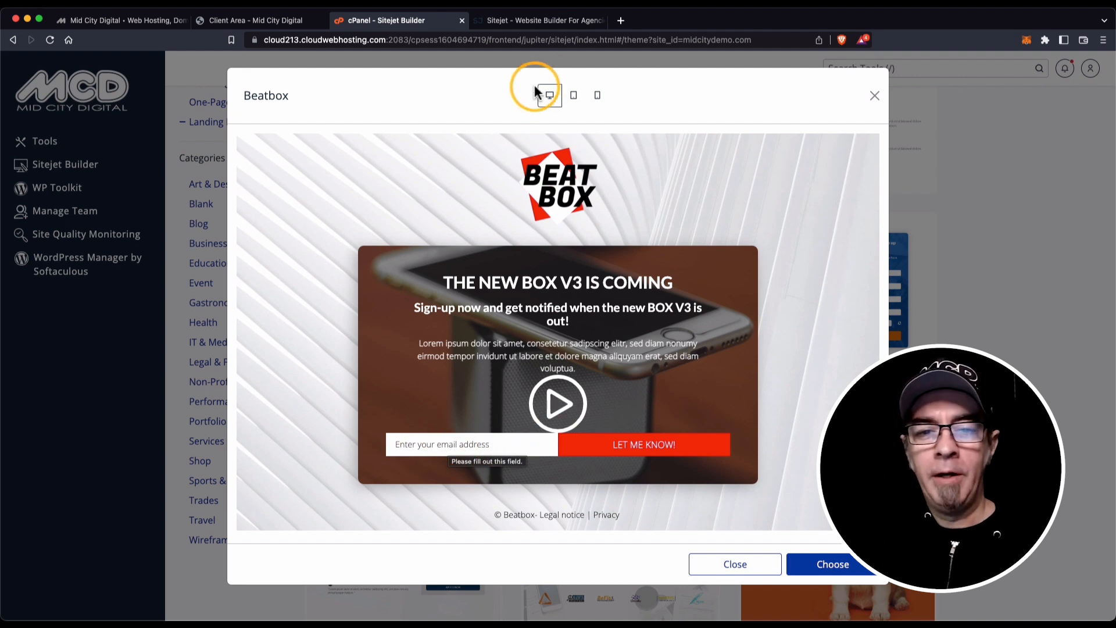
Check Beatbox at tablet, phone and desktop widths, play its sample video, then close the preview.
{"action": "left_click", "coordinate": [574, 99]}
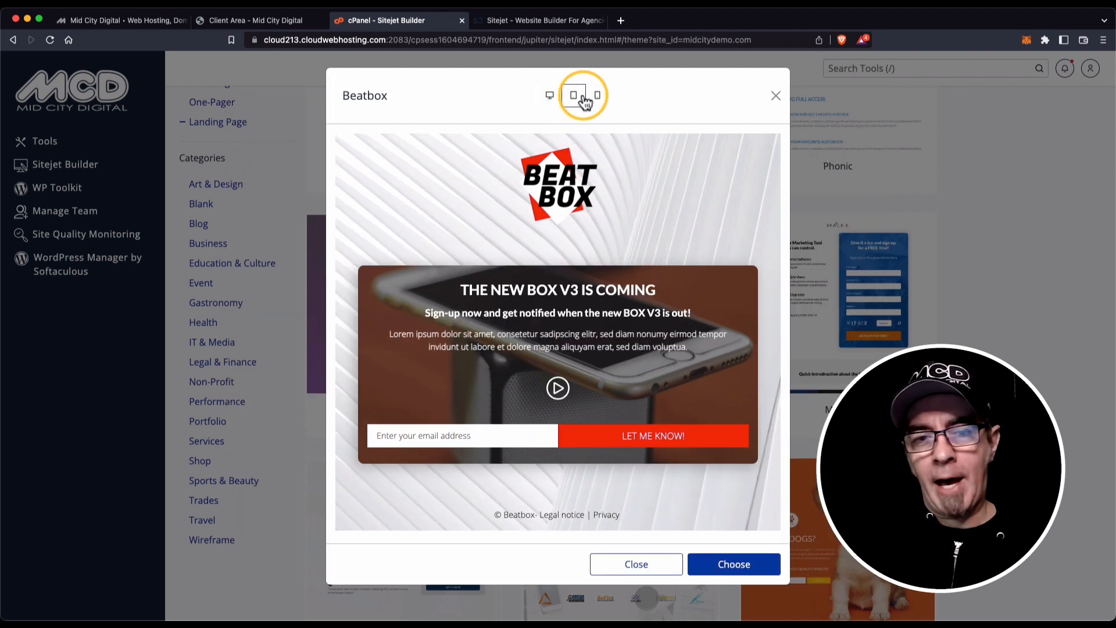
{"action": "left_click", "coordinate": [598, 97]}
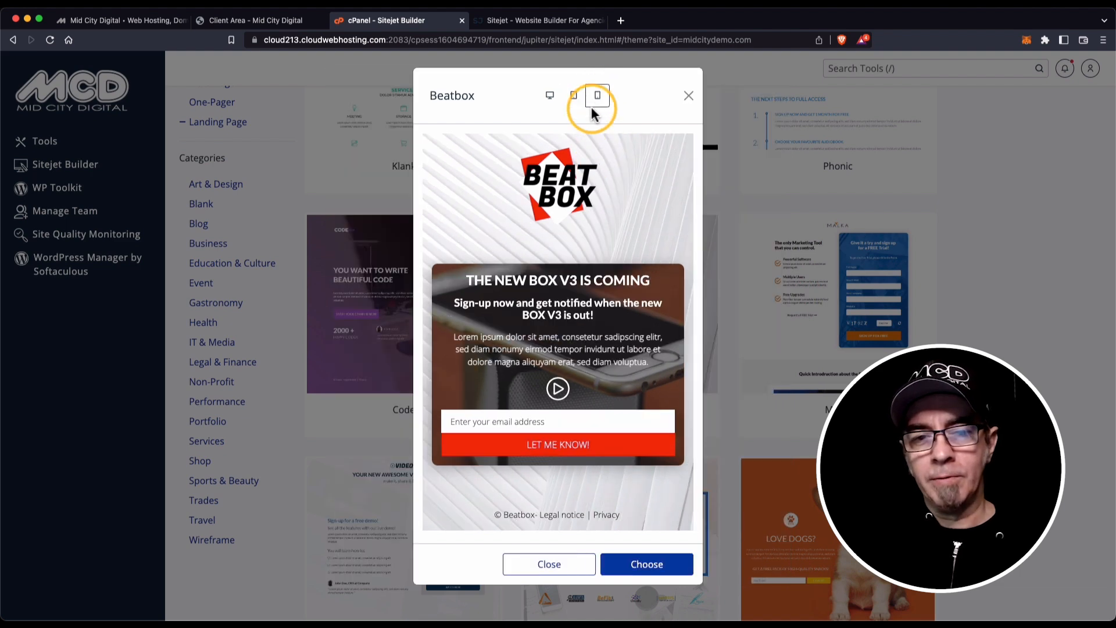
{"action": "left_click", "coordinate": [549, 96]}
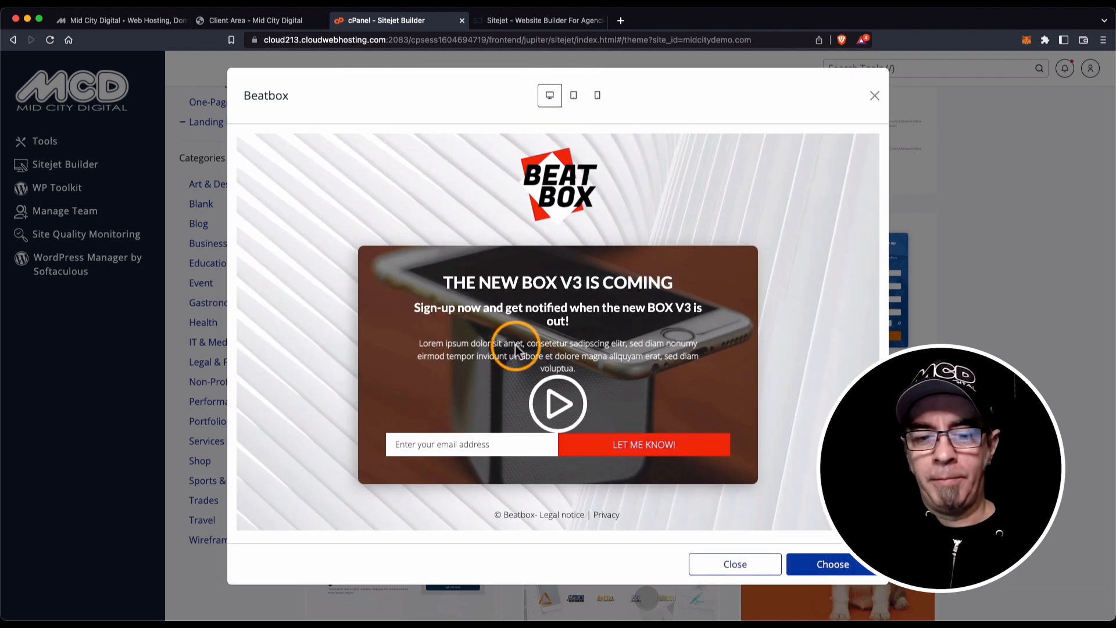
{"action": "left_click", "coordinate": [566, 405]}
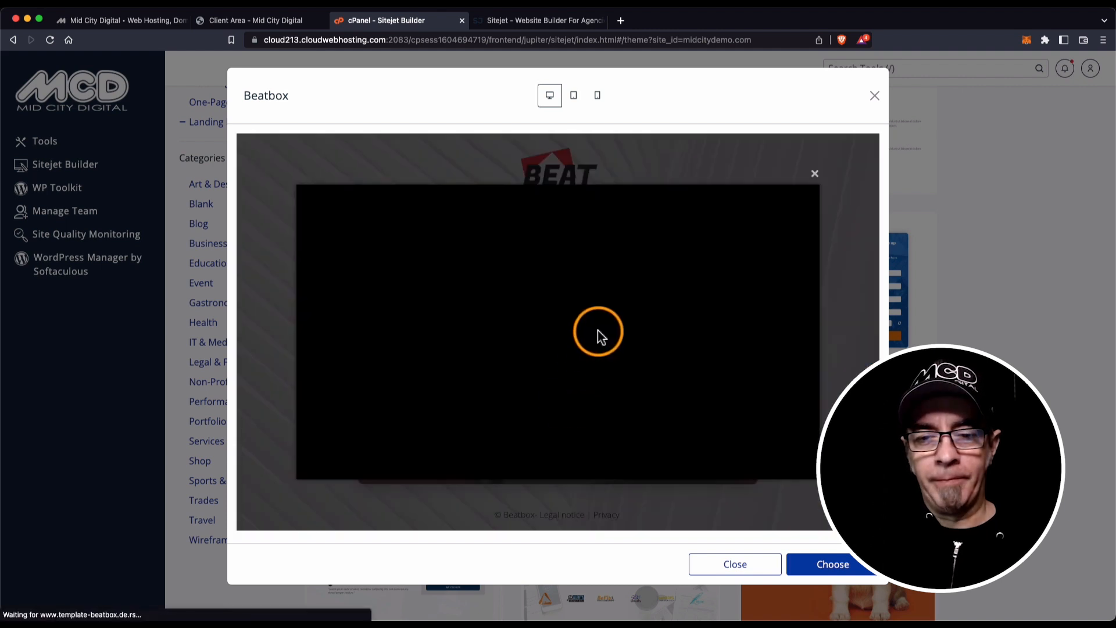
{"action": "left_click", "coordinate": [814, 173]}
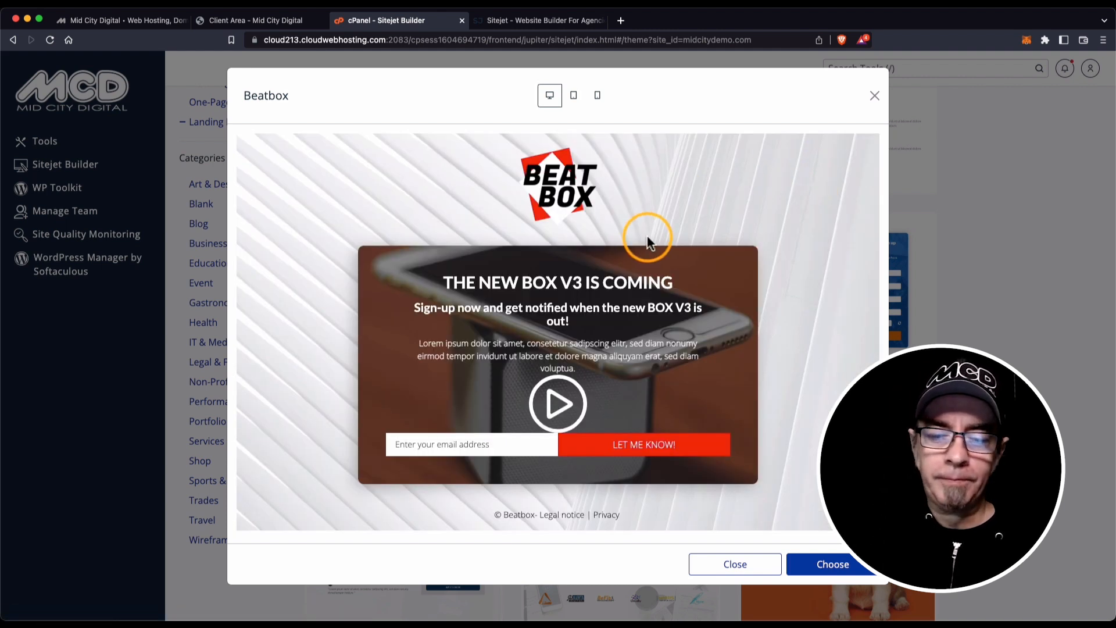
{"action": "left_click", "coordinate": [874, 95]}
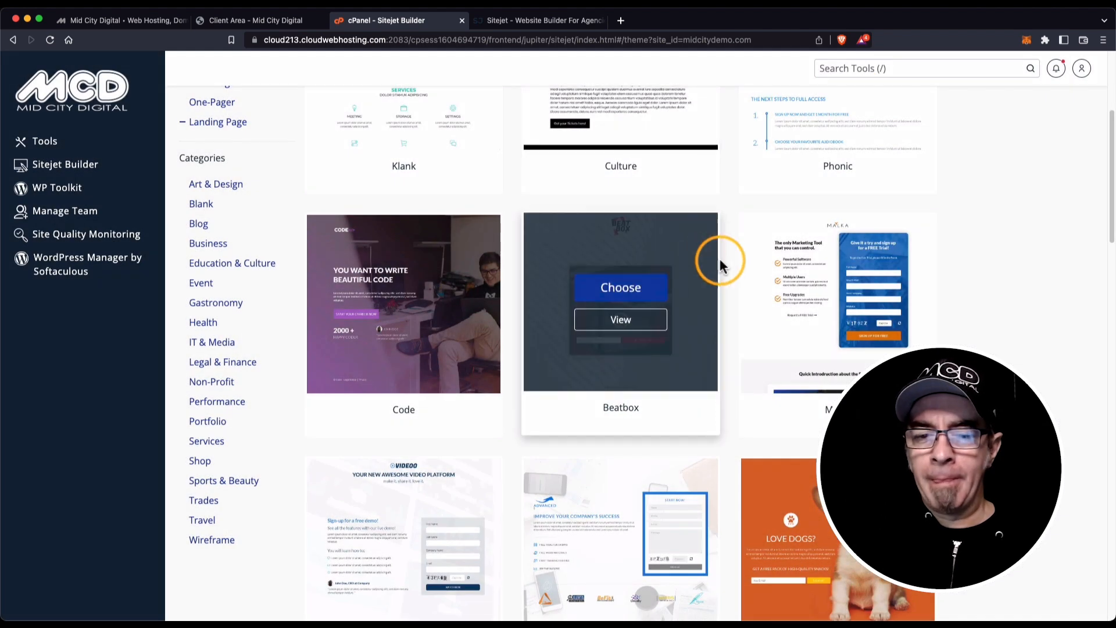
Scroll the Landing Page gallery down to the row of four Coming Soon templates.
{"action": "scroll", "coordinate": [728, 262], "scroll_direction": "down", "scroll_amount": 4}
{"action": "scroll", "coordinate": [728, 261], "scroll_direction": "down", "scroll_amount": 6}
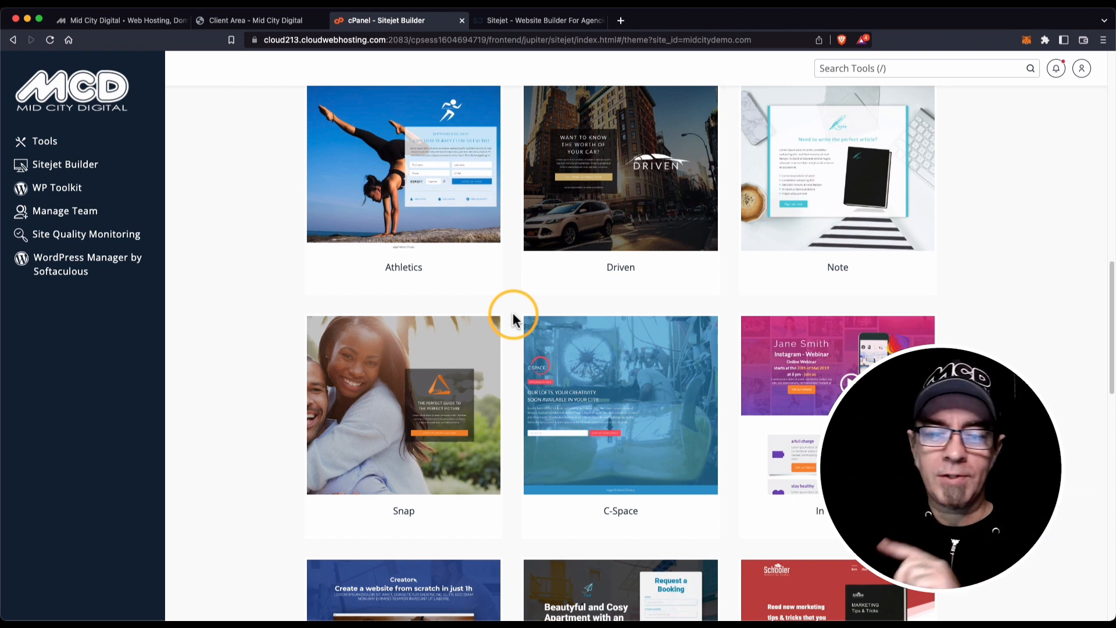
{"action": "scroll", "coordinate": [512, 320], "scroll_direction": "down", "scroll_amount": 3}
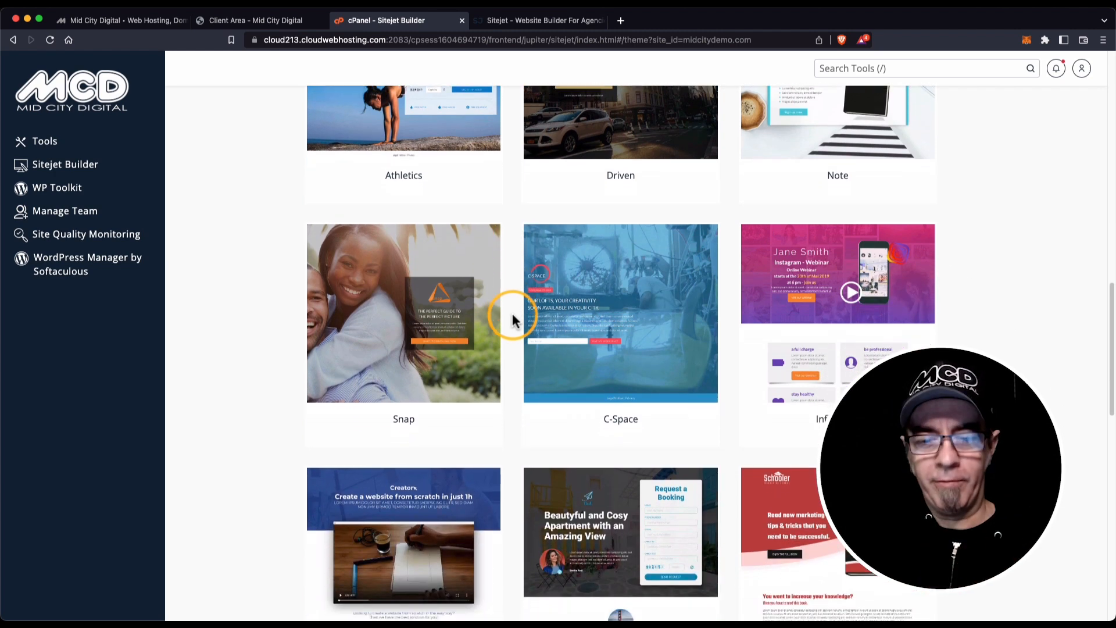
{"action": "scroll", "coordinate": [513, 320], "scroll_direction": "down", "scroll_amount": 12}
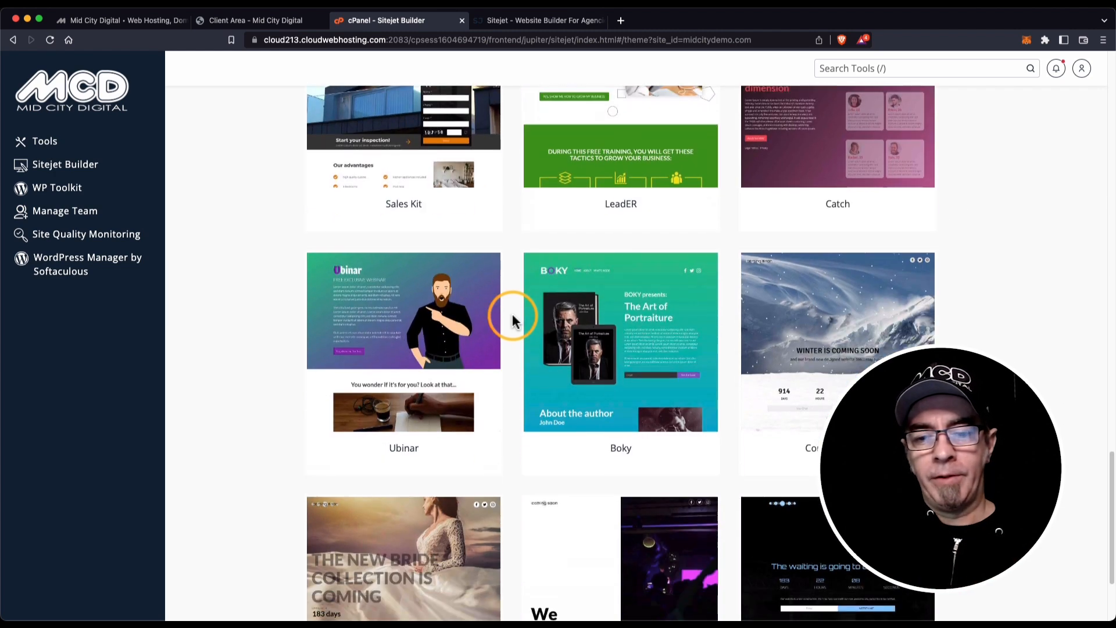
{"action": "scroll", "coordinate": [511, 314], "scroll_direction": "down", "scroll_amount": 5}
{"action": "mouse_move", "coordinate": [852, 147]}
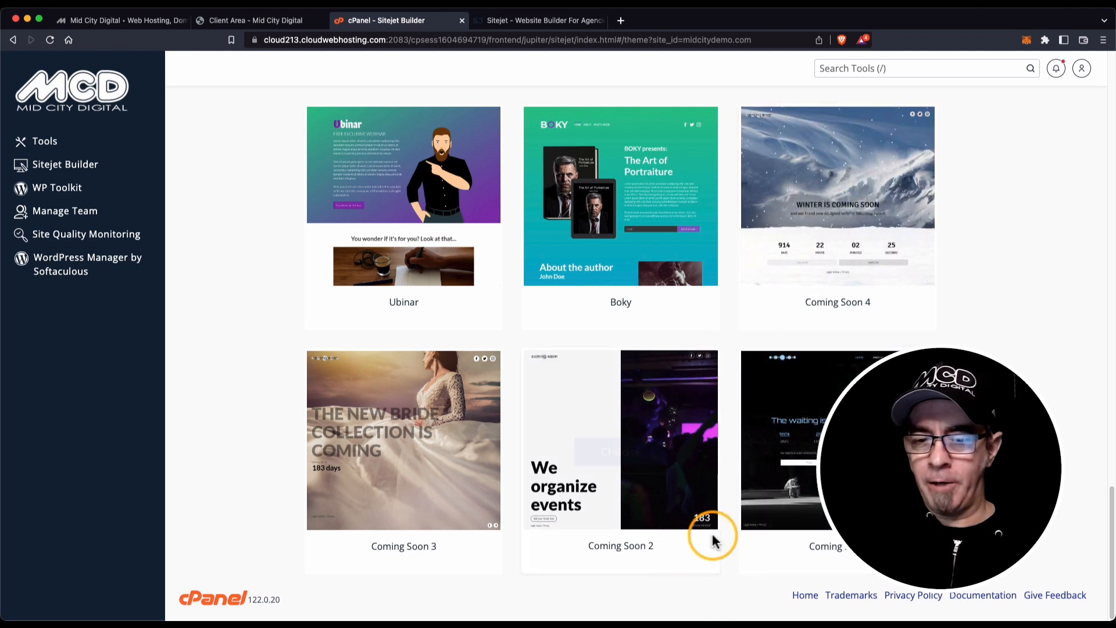
{"action": "mouse_move", "coordinate": [839, 491]}
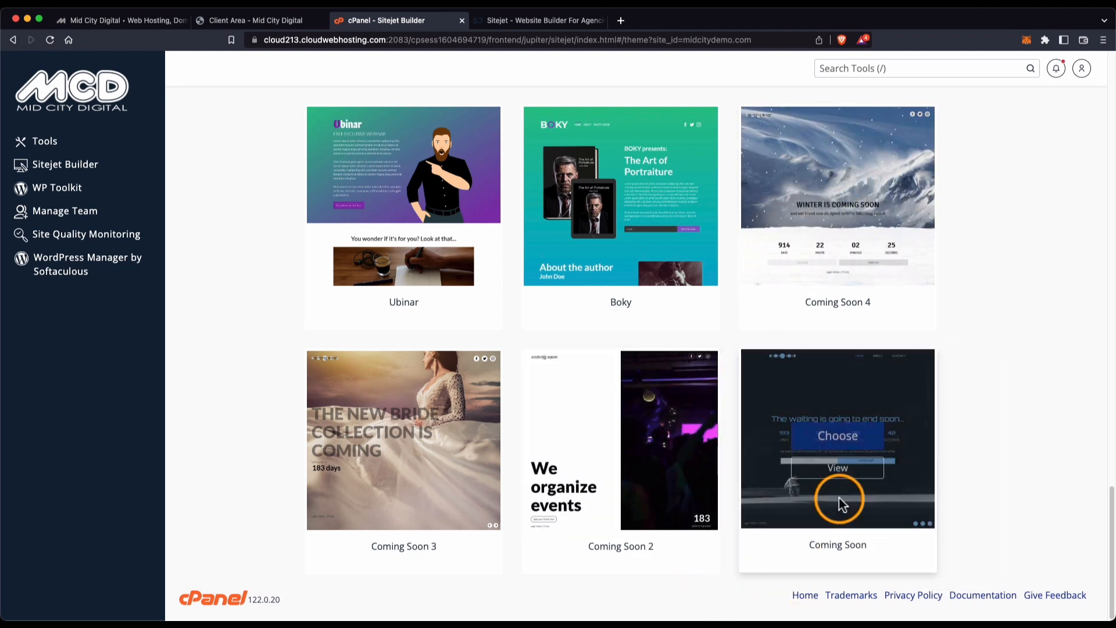
{"action": "left_click", "coordinate": [838, 457]}
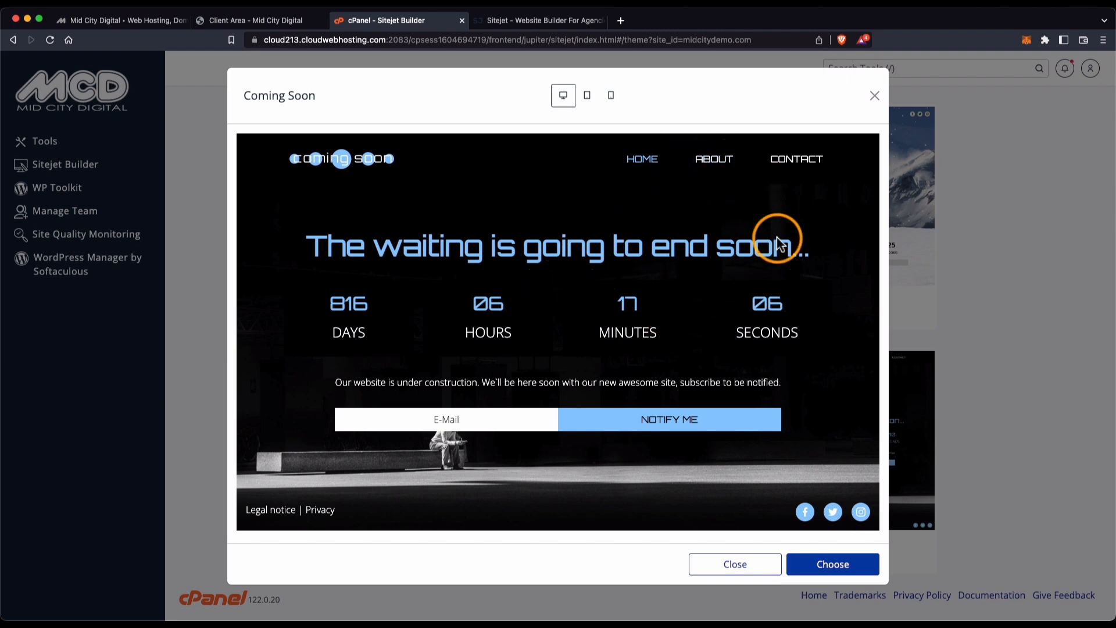
{"action": "left_click", "coordinate": [875, 97]}
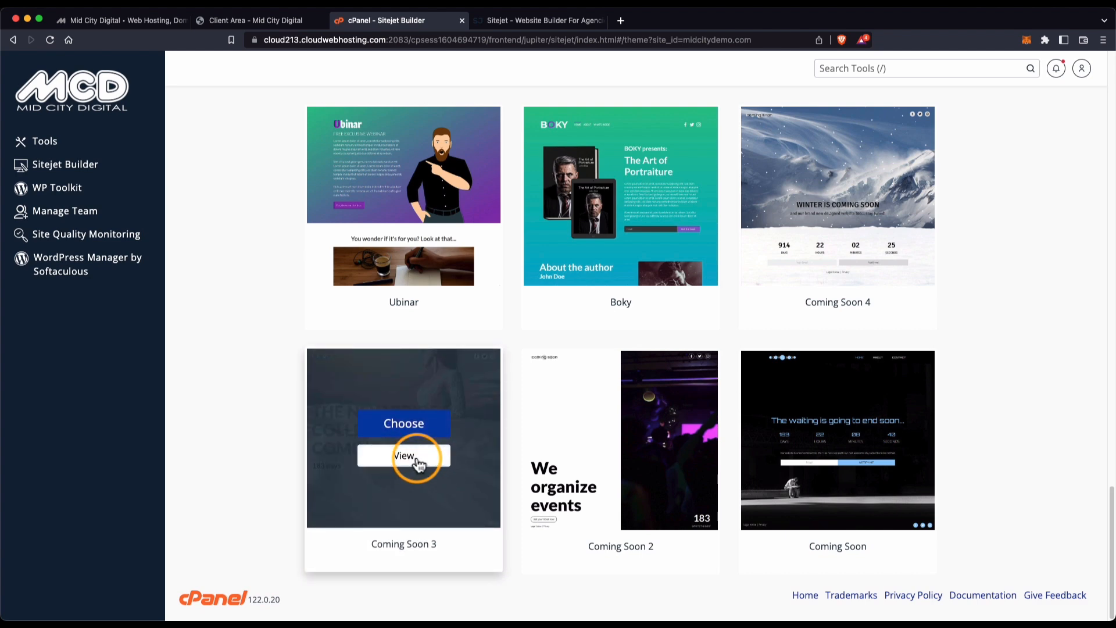
{"action": "left_click", "coordinate": [417, 459]}
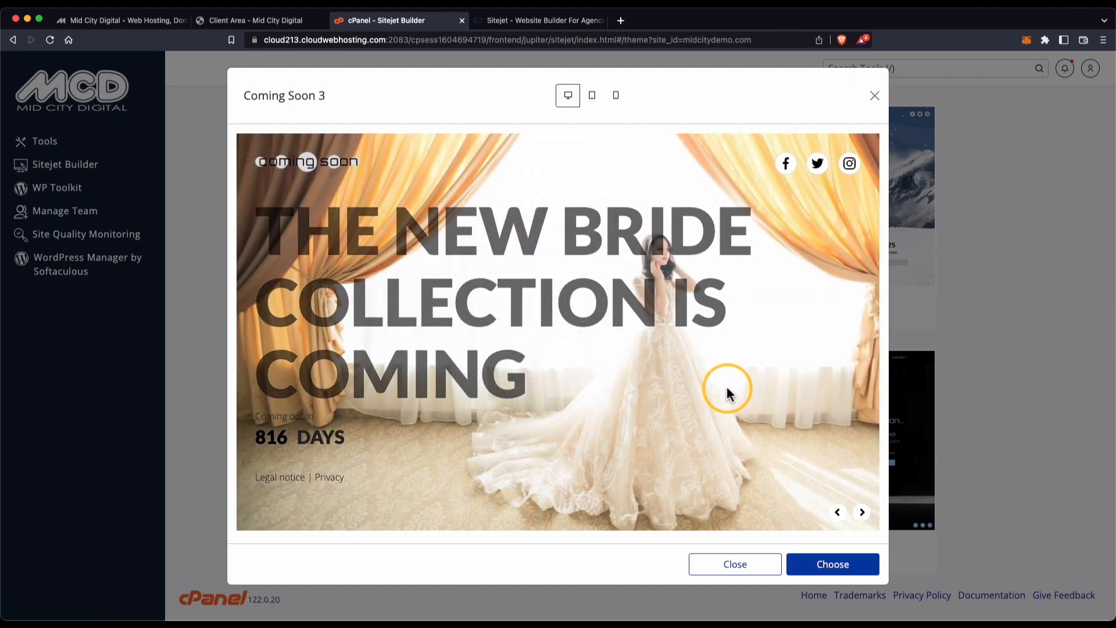
{"action": "left_click", "coordinate": [862, 512]}
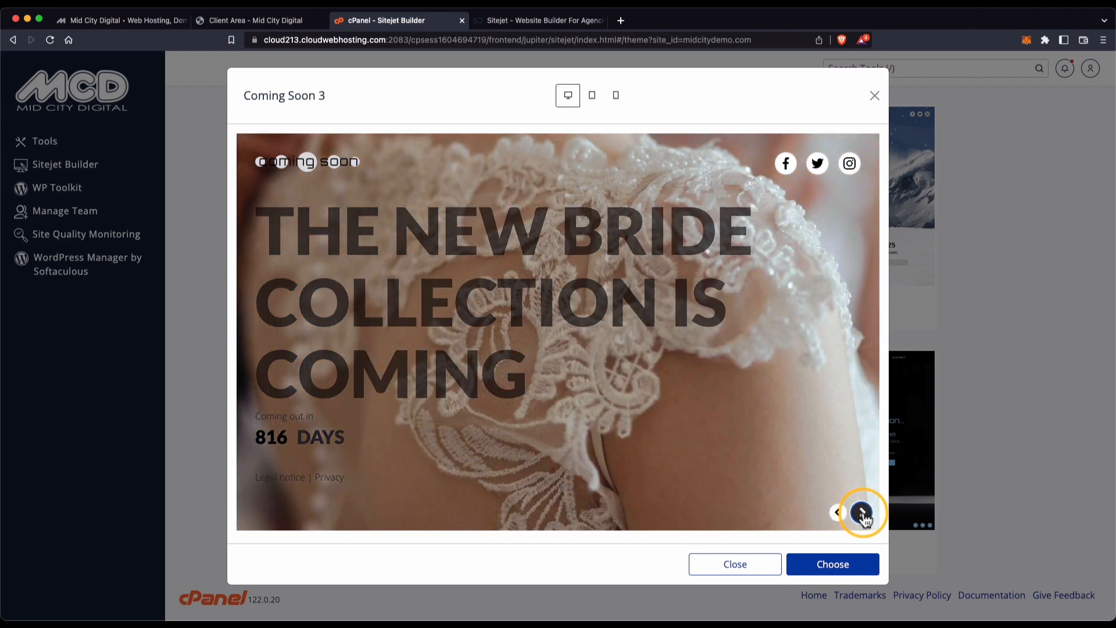
{"action": "left_click", "coordinate": [862, 514]}
{"action": "left_click", "coordinate": [862, 513]}
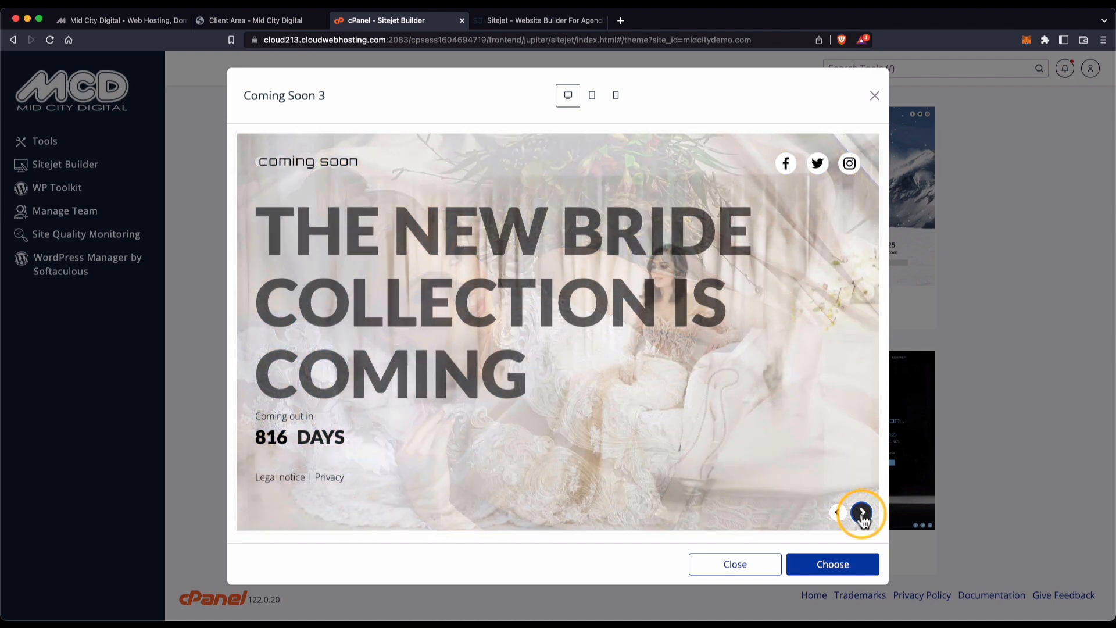
{"action": "left_click", "coordinate": [862, 513]}
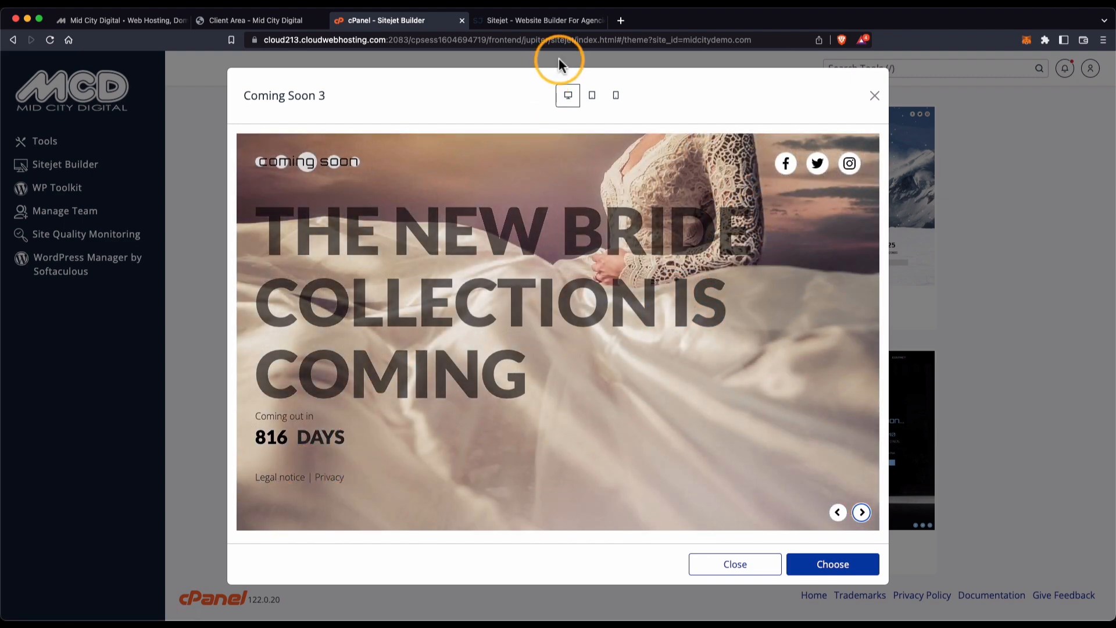
{"action": "left_click", "coordinate": [590, 98]}
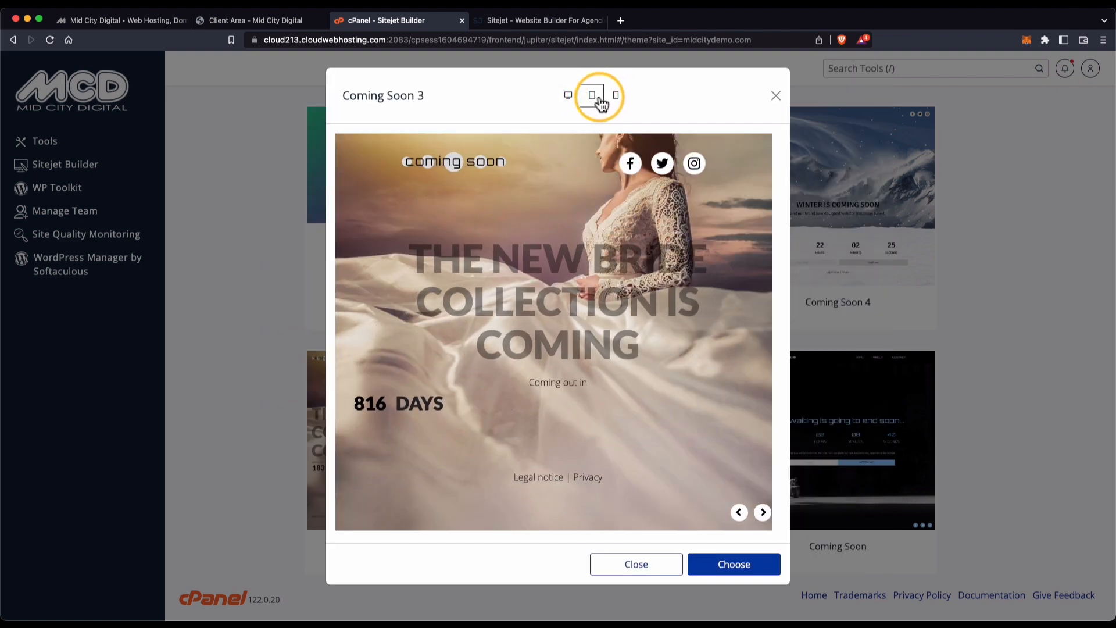
{"action": "left_click", "coordinate": [615, 96]}
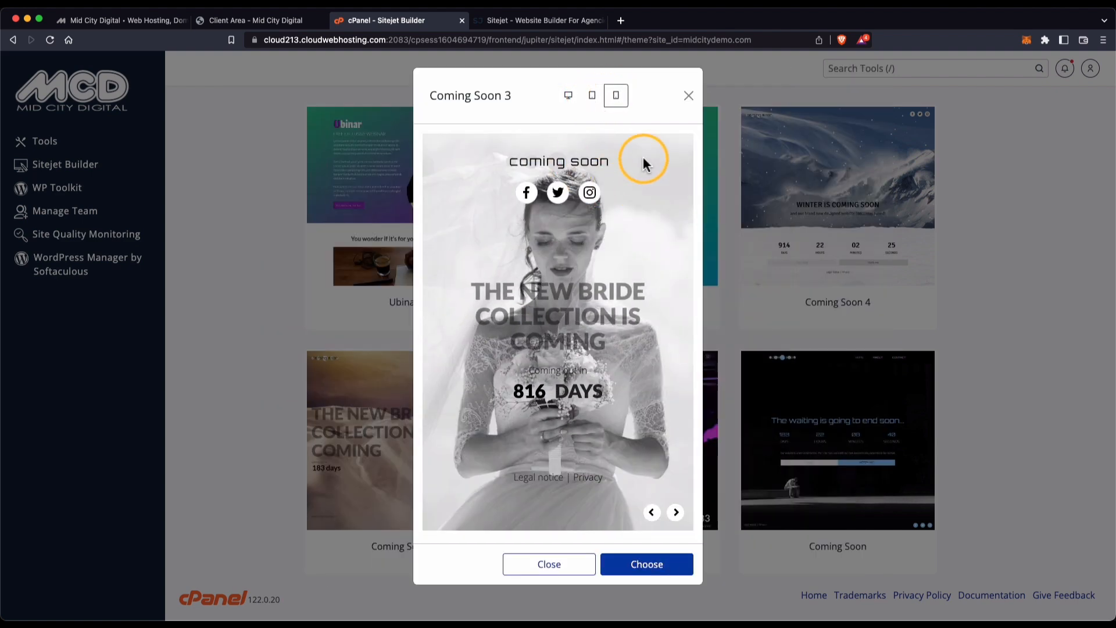
{"action": "left_click", "coordinate": [689, 96]}
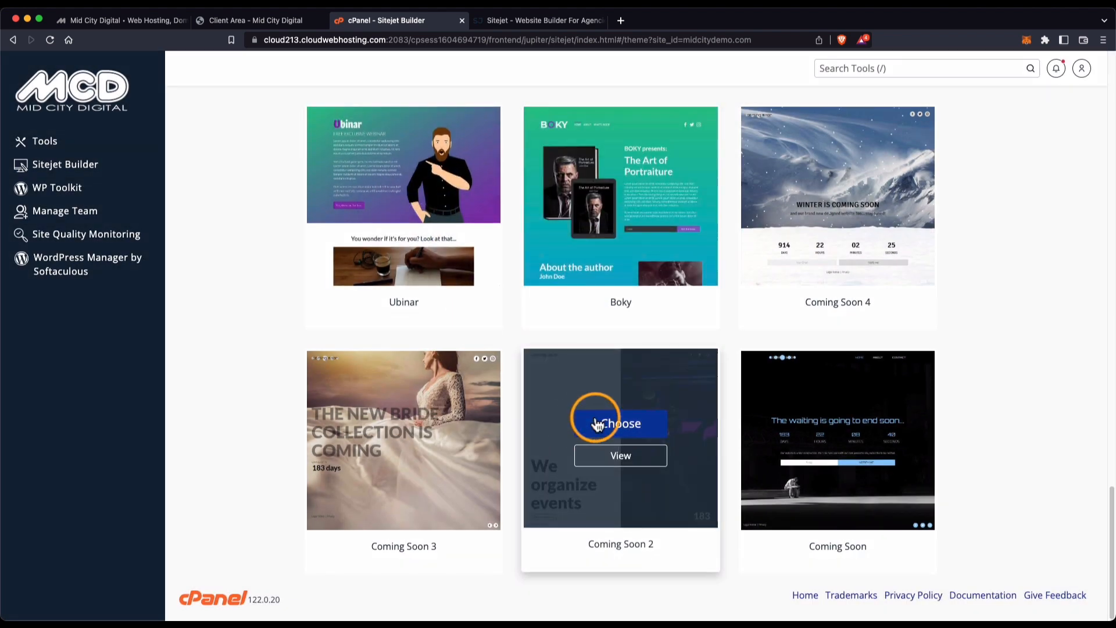
Preview the Coming Soon 2 template and try its 'Book the event' popup, then dismiss it.
{"action": "left_click", "coordinate": [621, 456]}
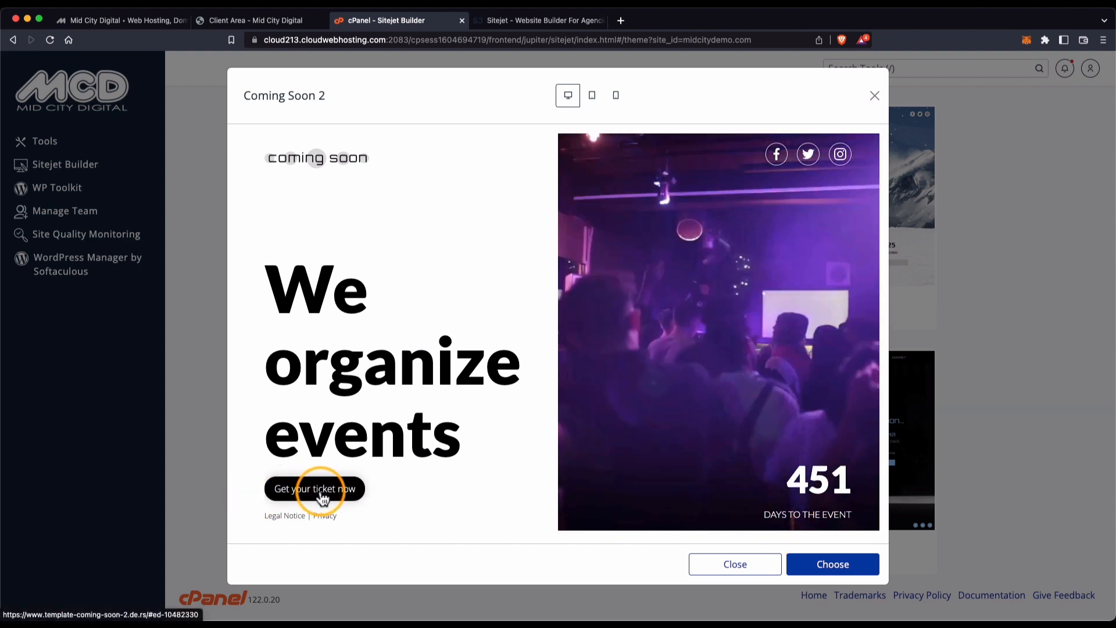
{"action": "left_click", "coordinate": [326, 495]}
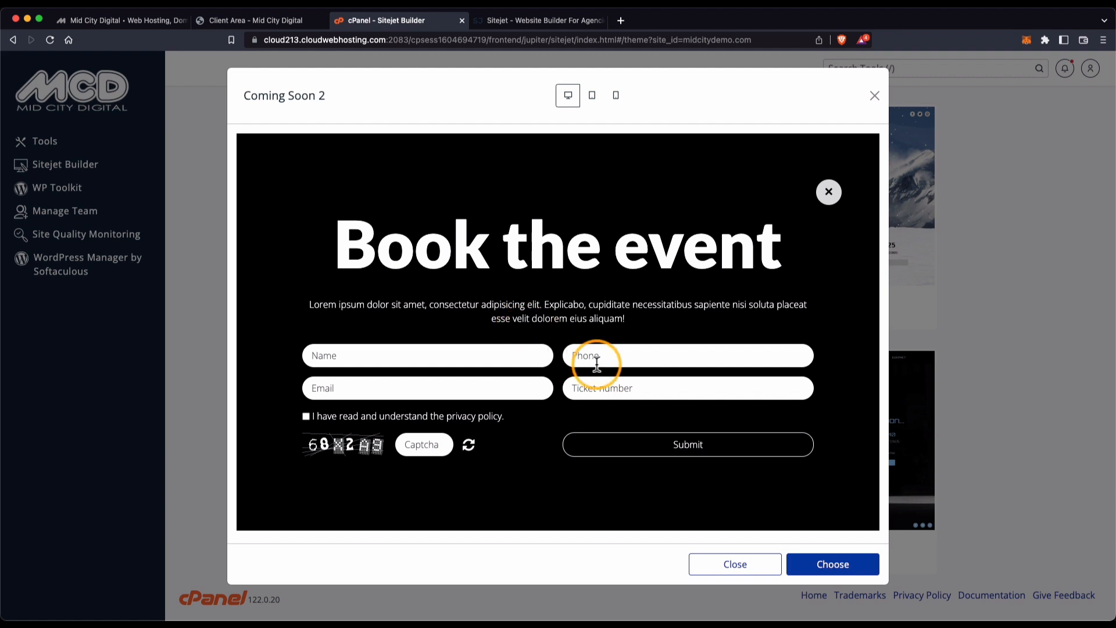
{"action": "left_click", "coordinate": [828, 192]}
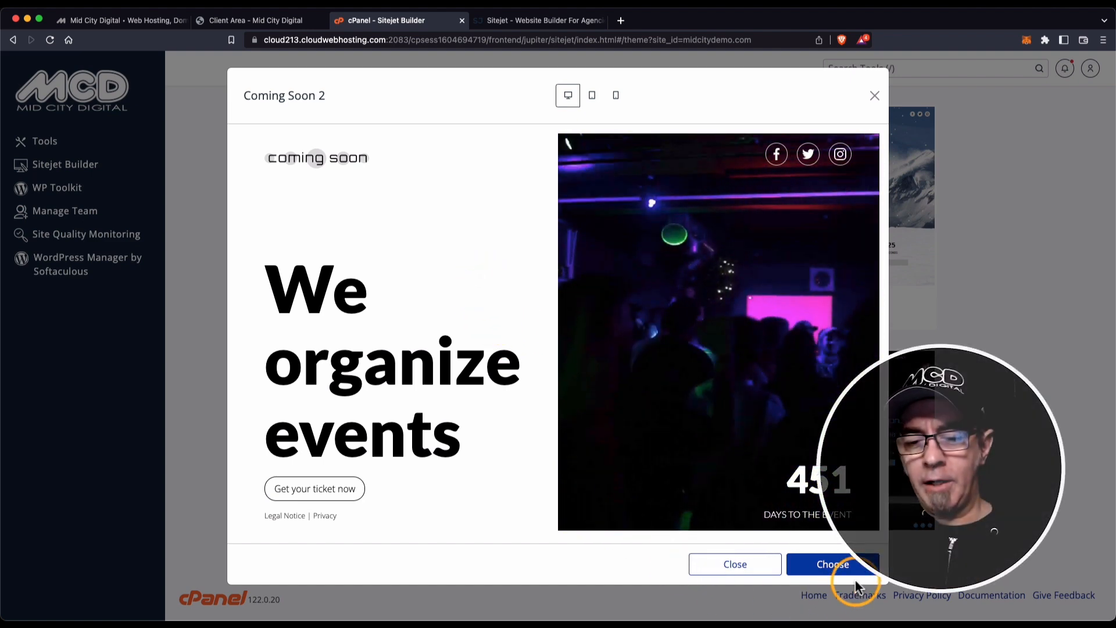
Check the Coming Soon 2 layout at tablet and phone widths, ending at desktop.
{"action": "left_click", "coordinate": [592, 96]}
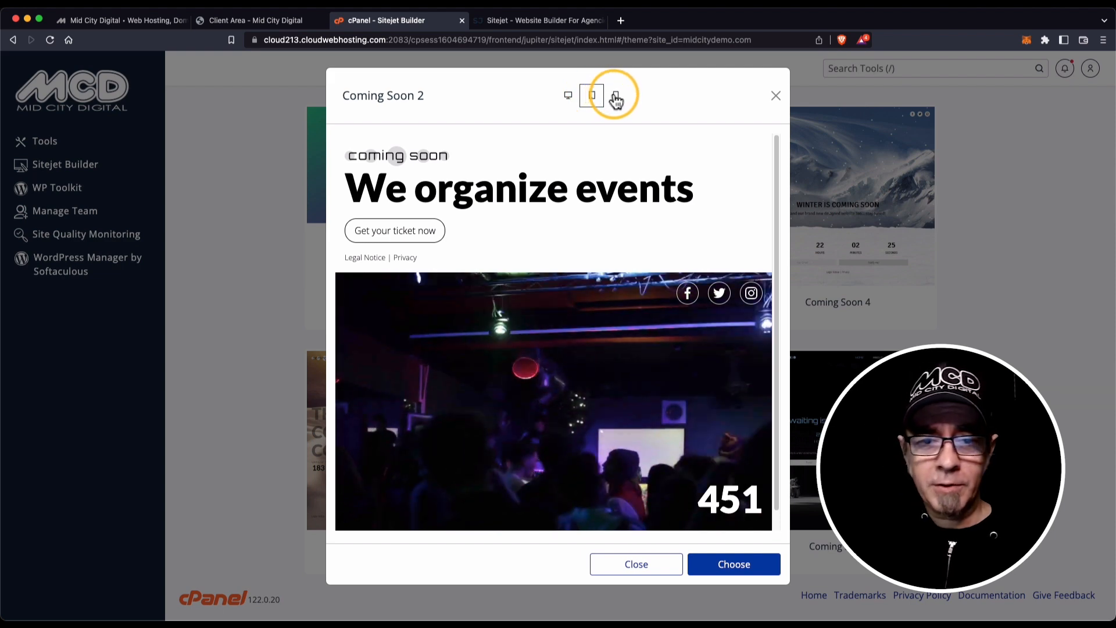
{"action": "left_click", "coordinate": [616, 97]}
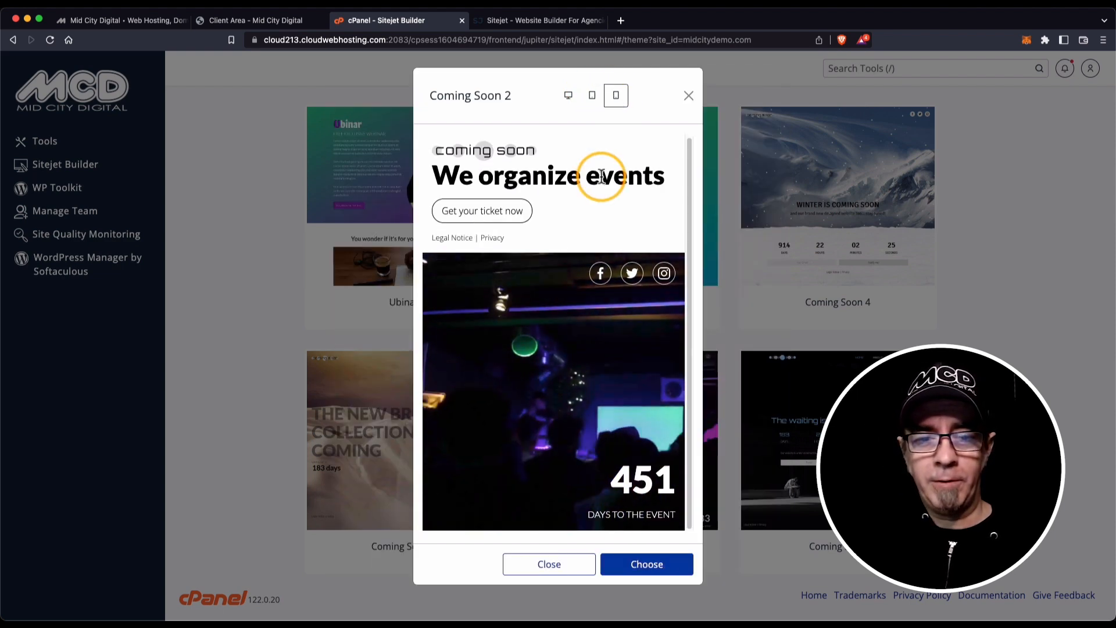
{"action": "left_click", "coordinate": [591, 95]}
{"action": "left_click", "coordinate": [568, 95]}
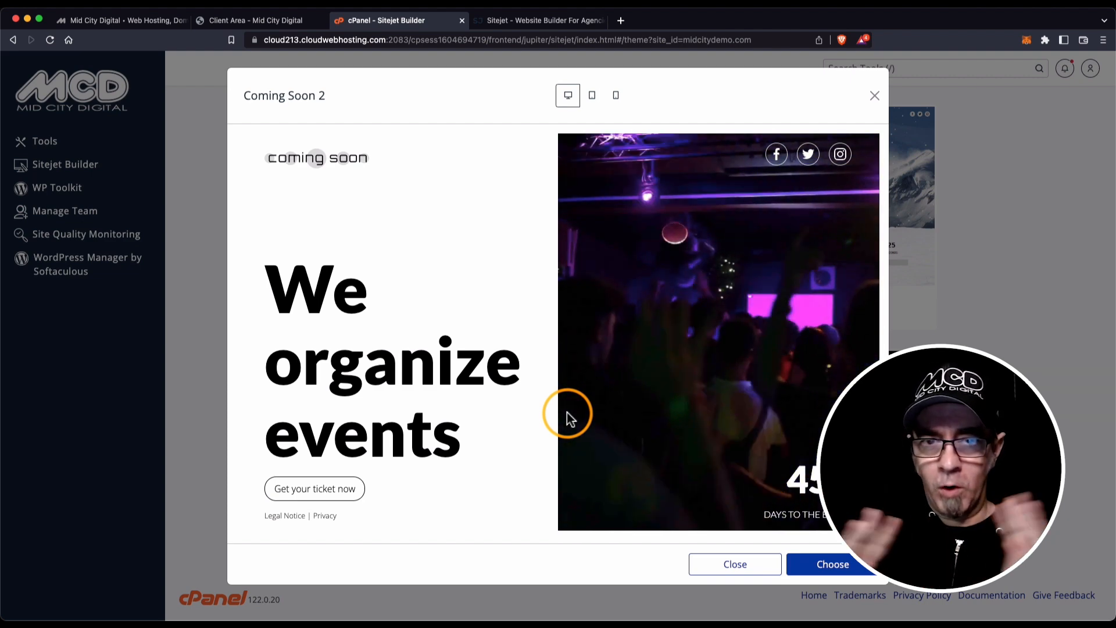
Choose Coming Soon 2 as the site template and load it in the editor.
{"action": "left_click", "coordinate": [833, 564]}
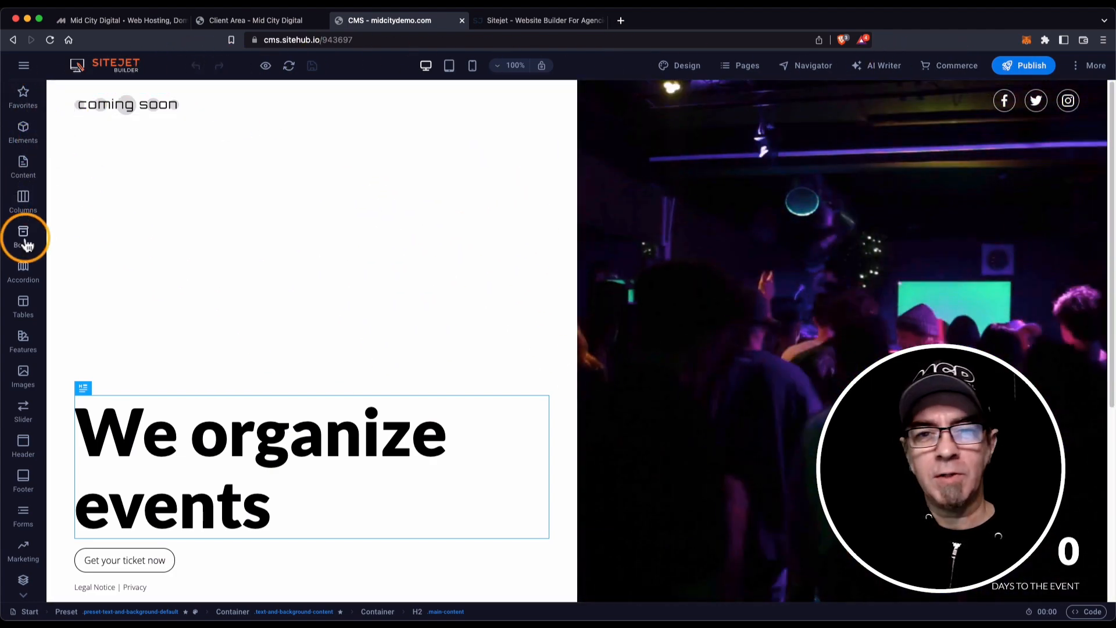
From the editor's main menu, open and close the site Backups panel twice.
{"action": "left_click", "coordinate": [24, 68]}
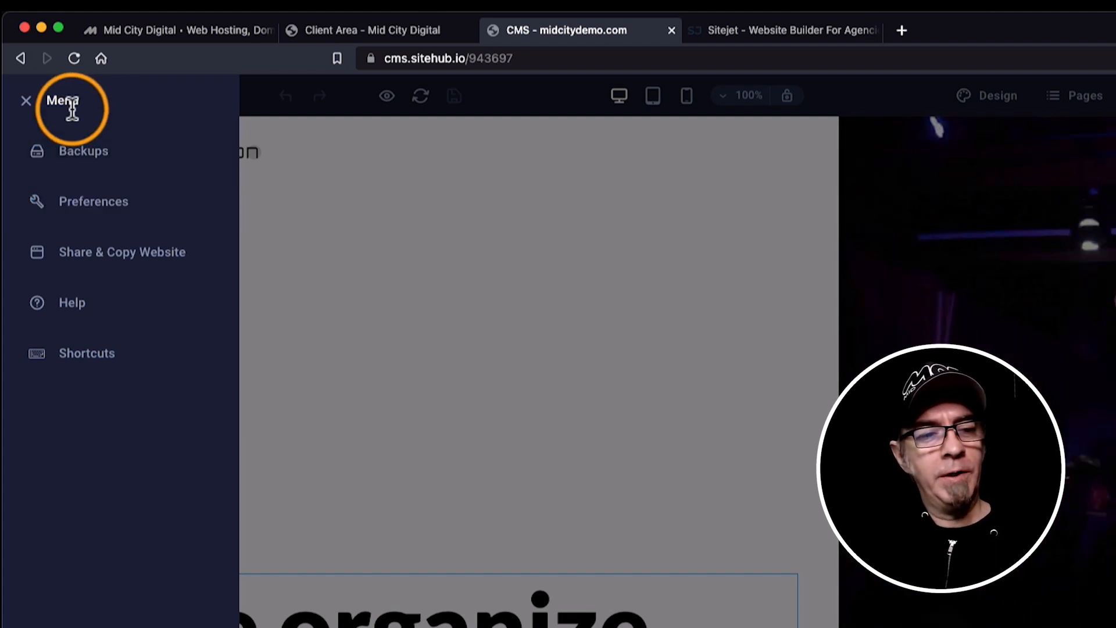
{"action": "left_click", "coordinate": [86, 152]}
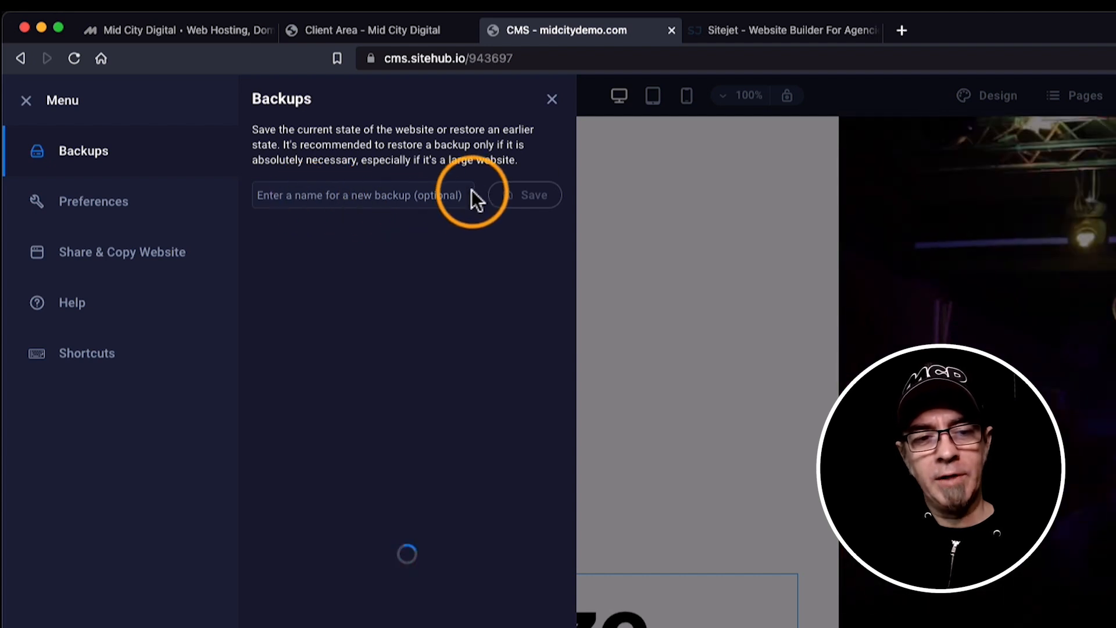
{"action": "left_click", "coordinate": [552, 102]}
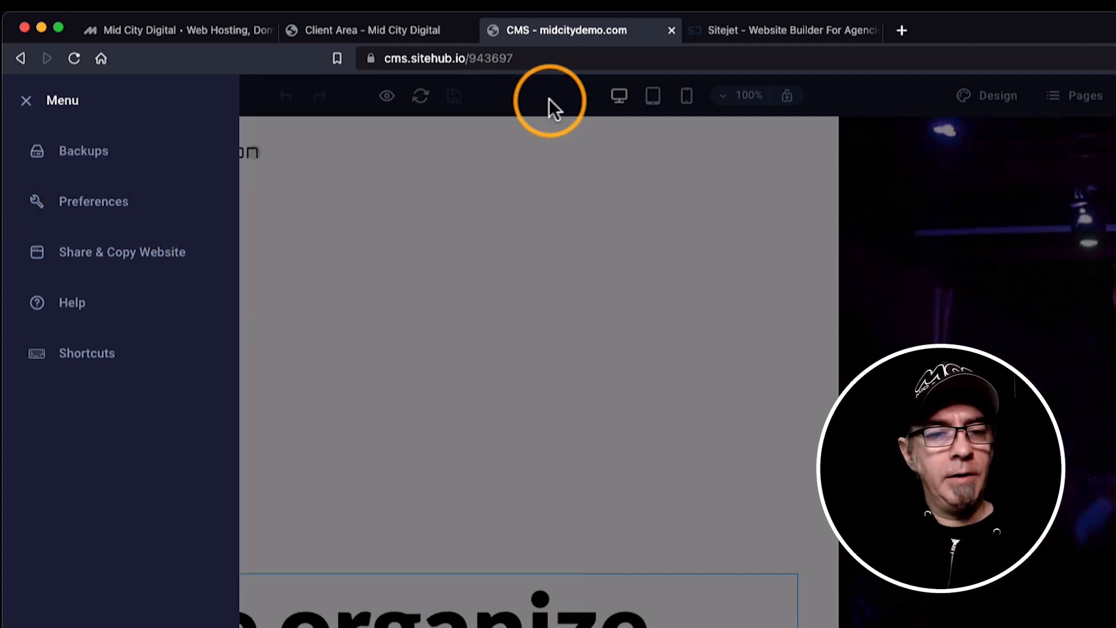
{"action": "left_click", "coordinate": [62, 157]}
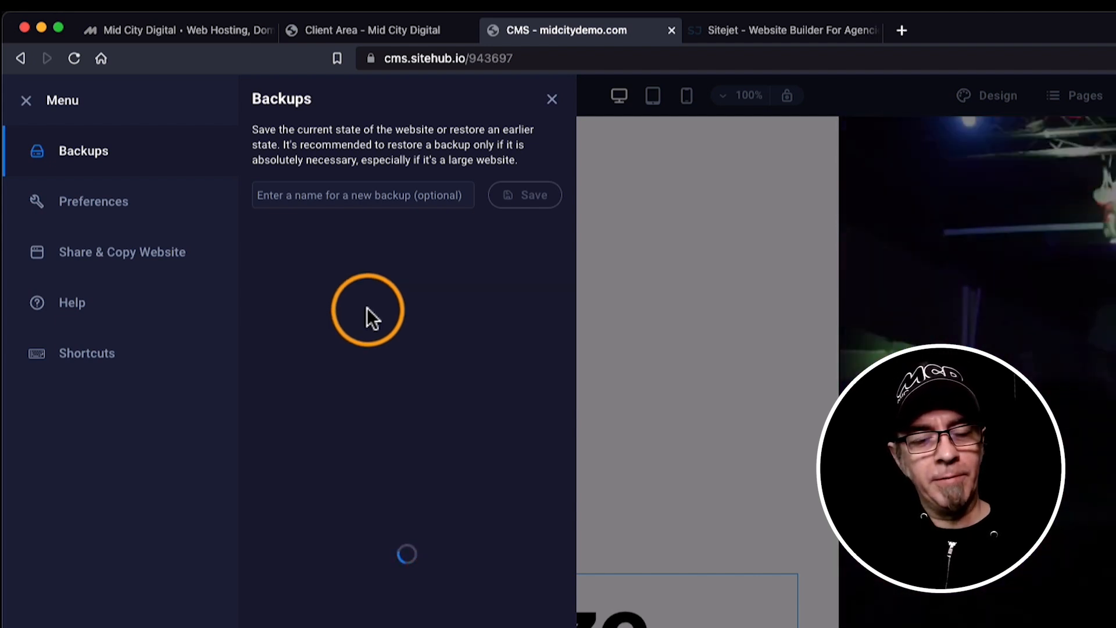
{"action": "left_click", "coordinate": [552, 100]}
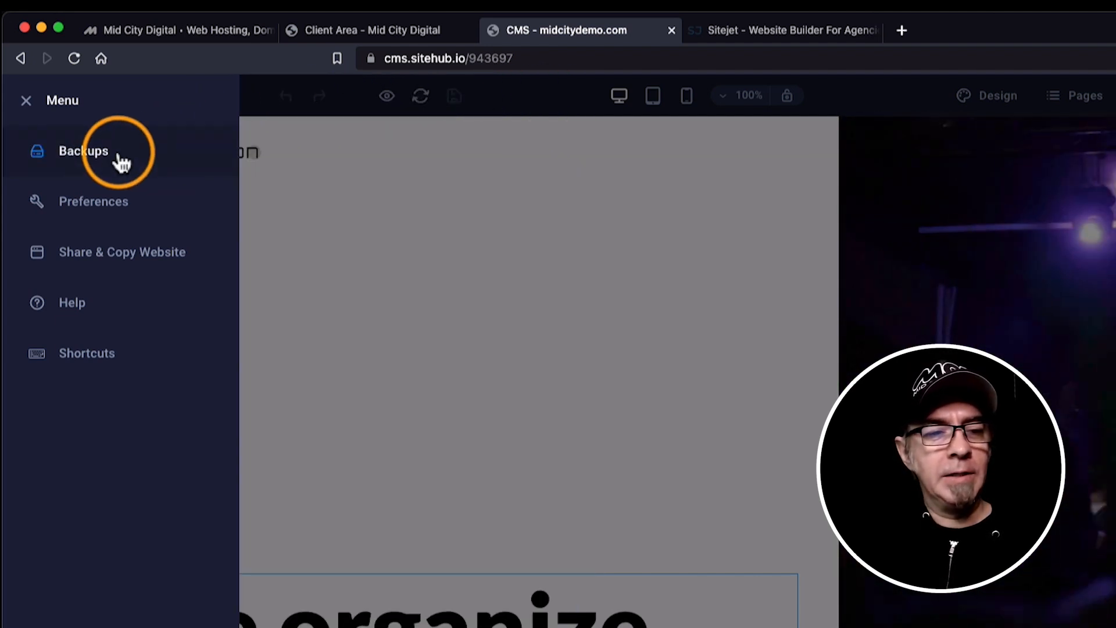
Review the General preferences: keep language Default, colour scheme Auto, copy mode 'Copy first page only', change history 100.
{"action": "left_click", "coordinate": [102, 215]}
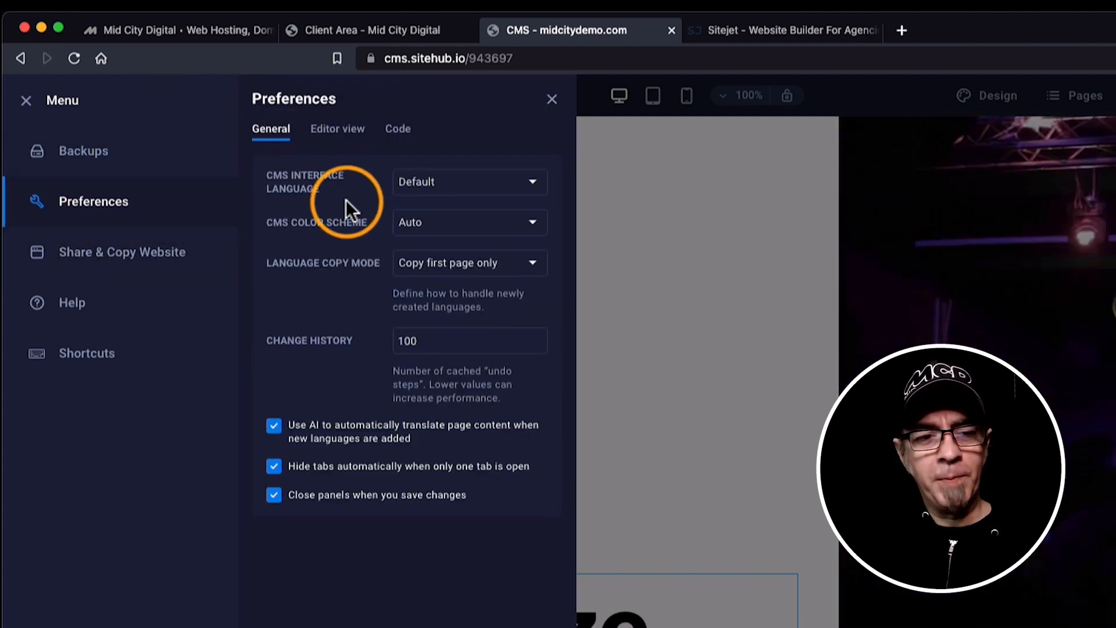
{"action": "left_click", "coordinate": [454, 182]}
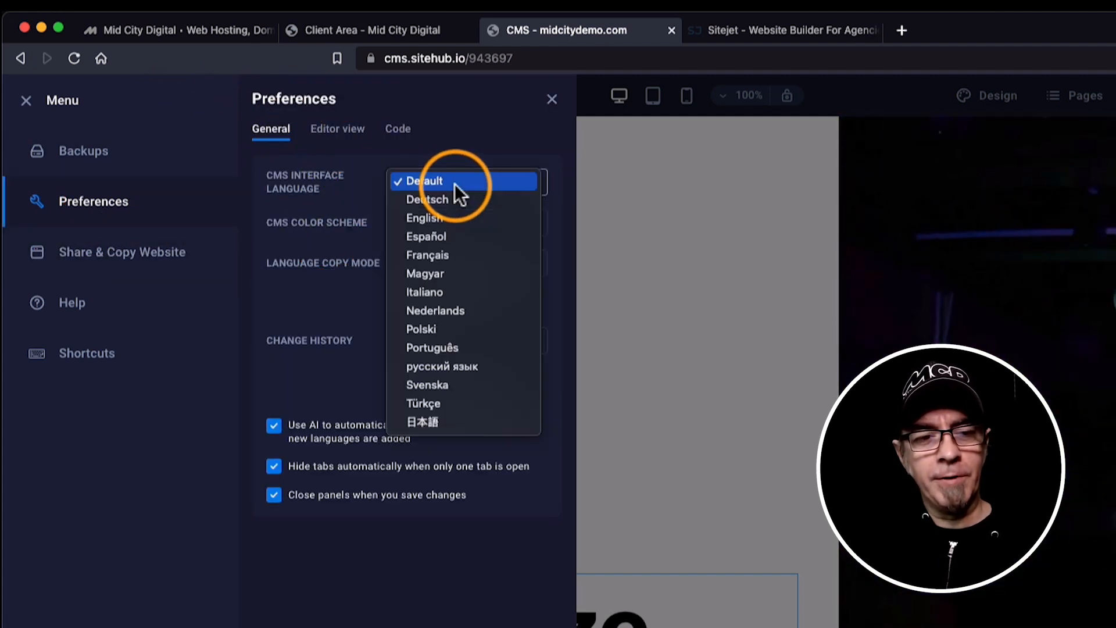
{"action": "left_click", "coordinate": [354, 187]}
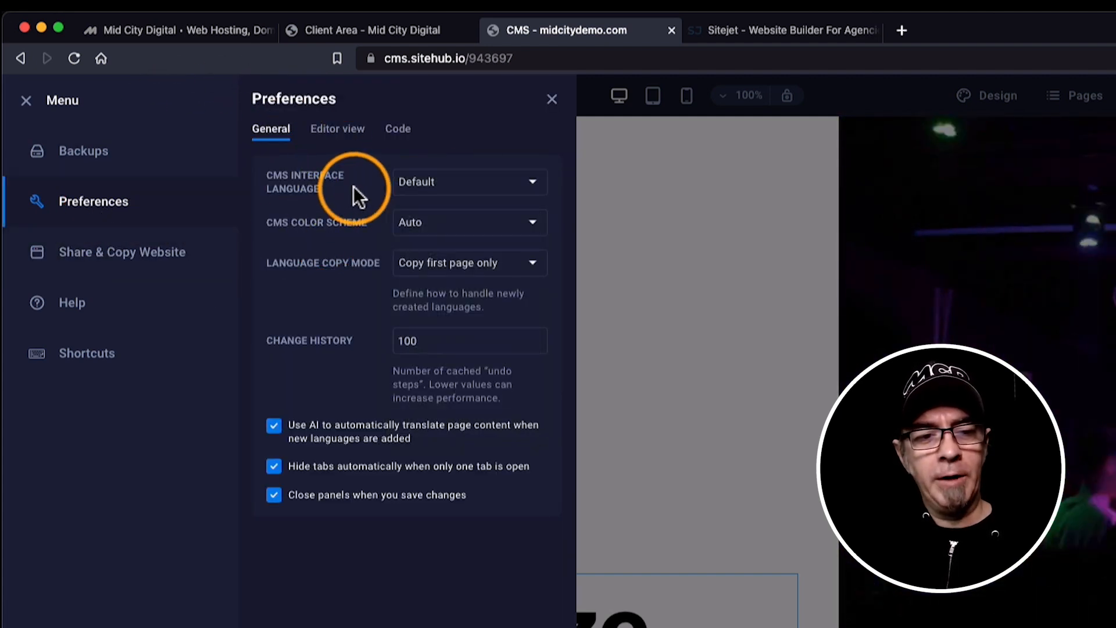
{"action": "left_click", "coordinate": [463, 223]}
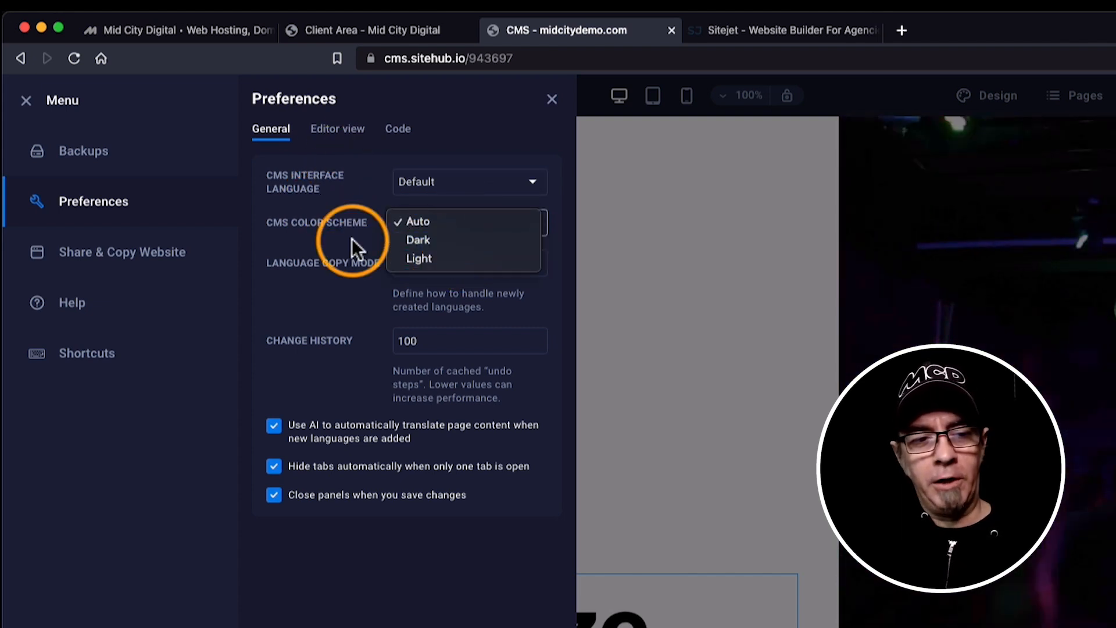
{"action": "left_click", "coordinate": [350, 239]}
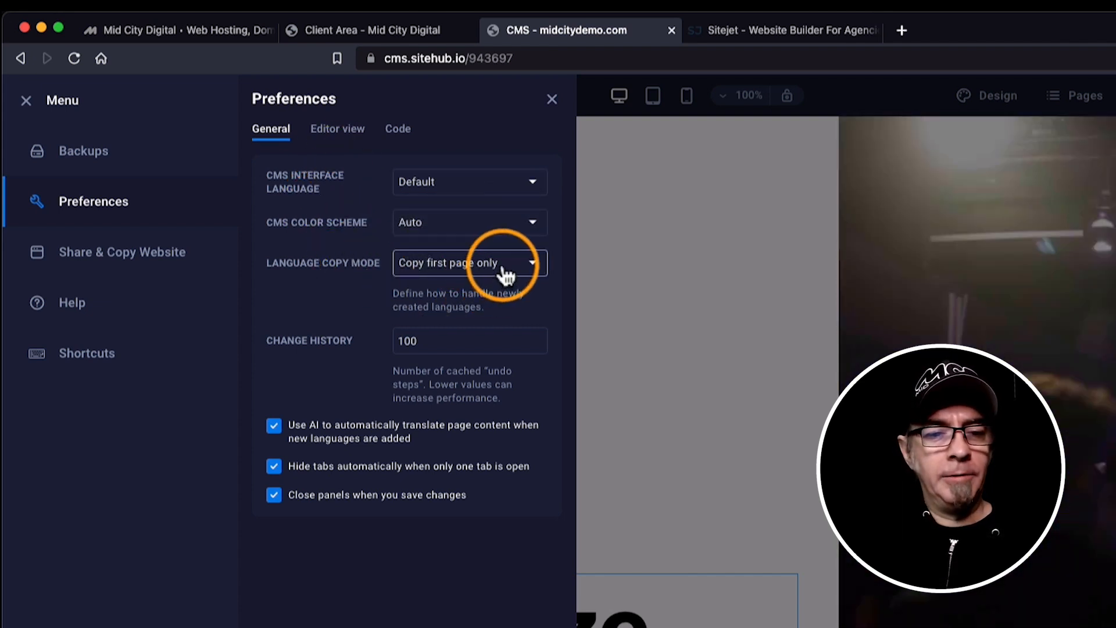
{"action": "left_click", "coordinate": [505, 270]}
{"action": "left_click", "coordinate": [353, 267]}
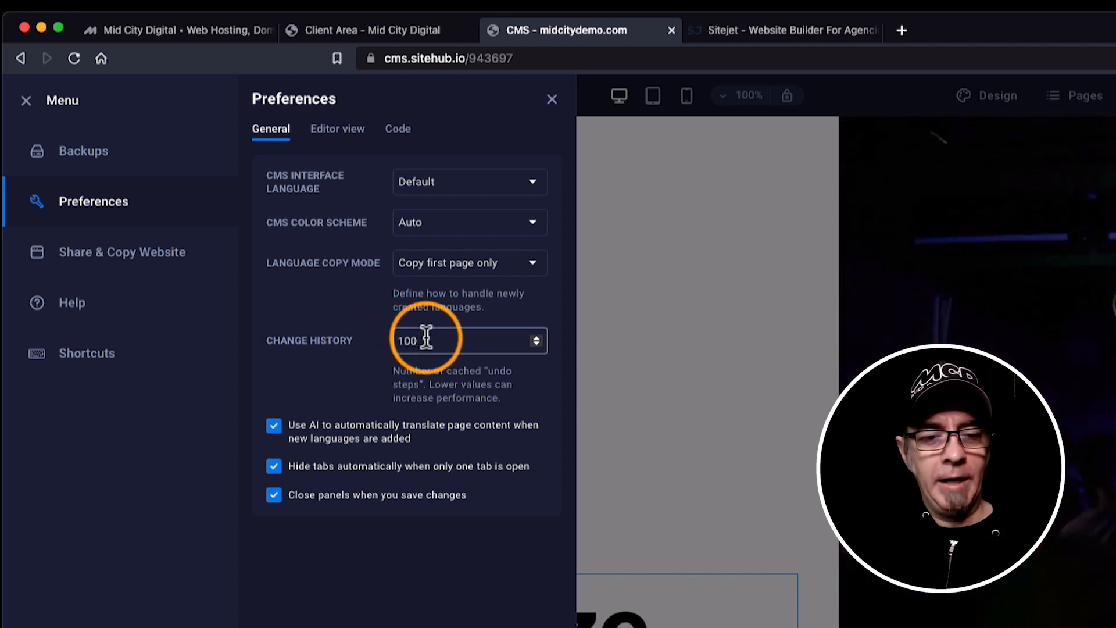
{"action": "left_click_drag", "start_coordinate": [395, 340], "coordinate": [434, 336]}
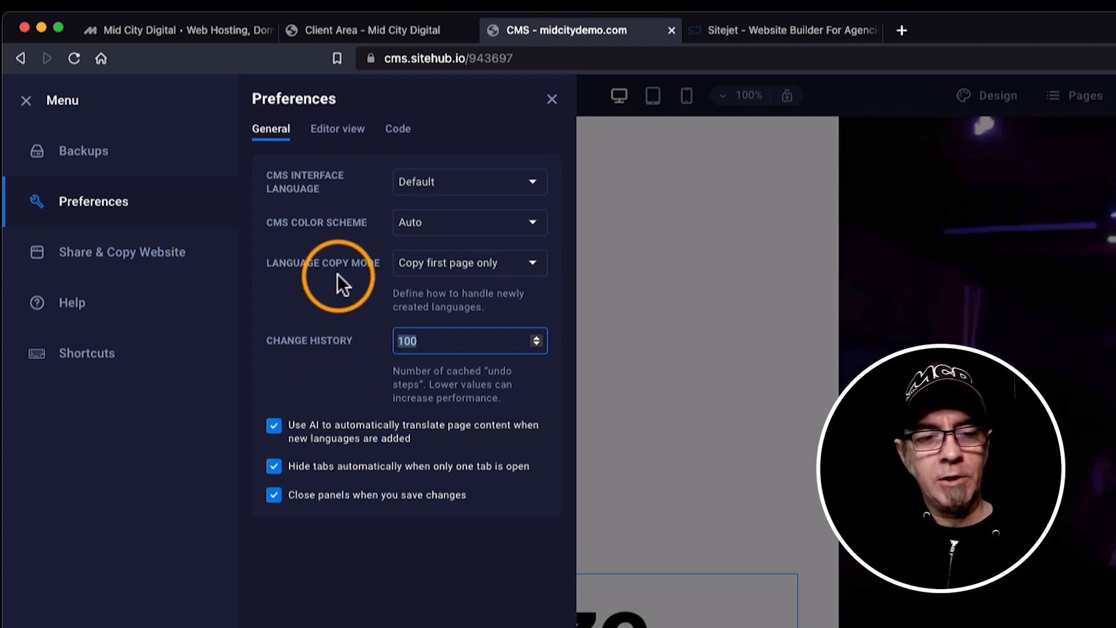
Browse the Editor view and Code preferences, close Preferences, and open Share & Copy Website.
{"action": "left_click", "coordinate": [337, 132]}
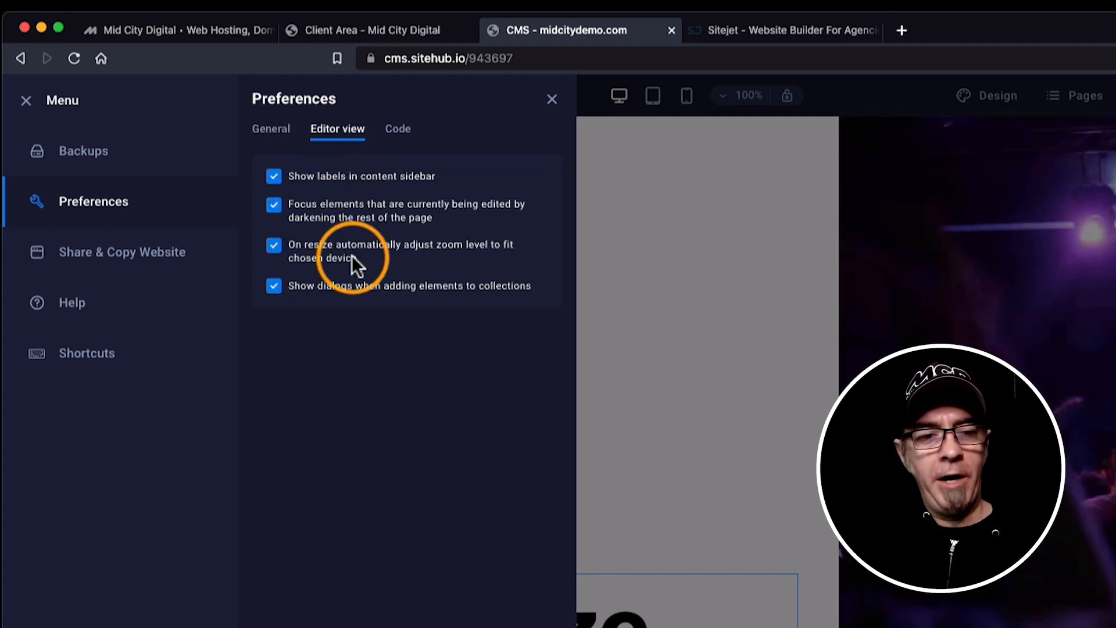
{"action": "left_click", "coordinate": [407, 132]}
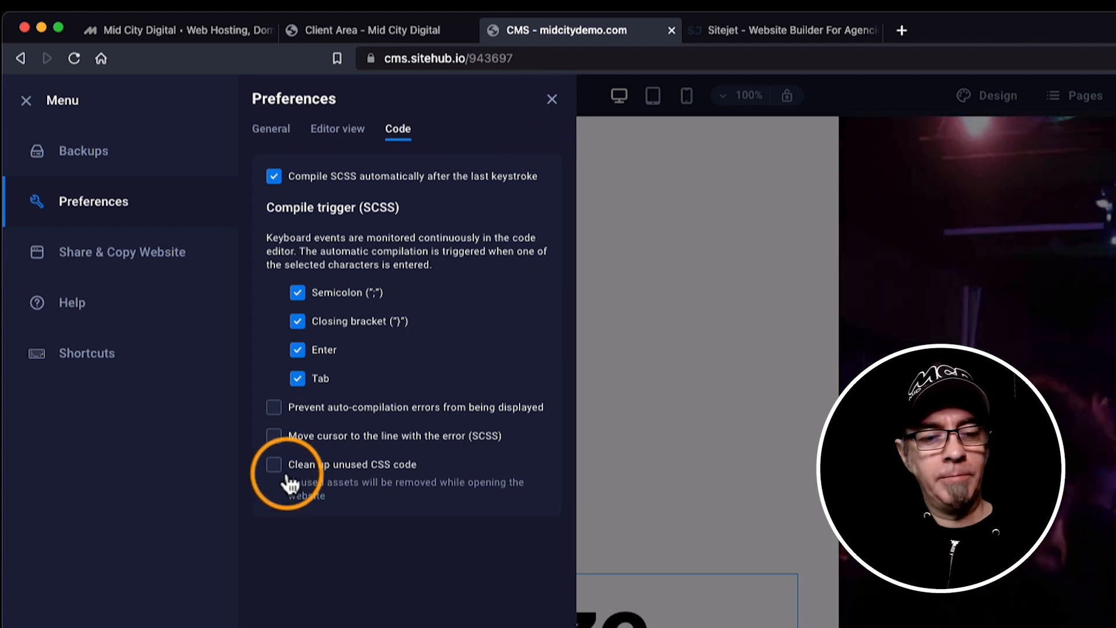
{"action": "left_click", "coordinate": [274, 465]}
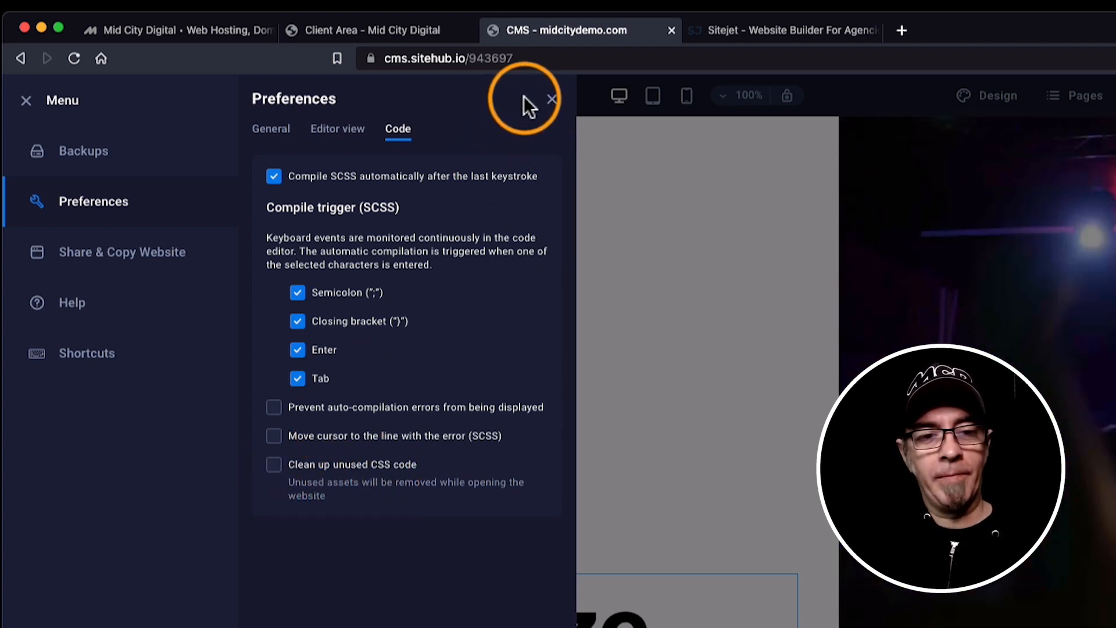
{"action": "left_click", "coordinate": [551, 99]}
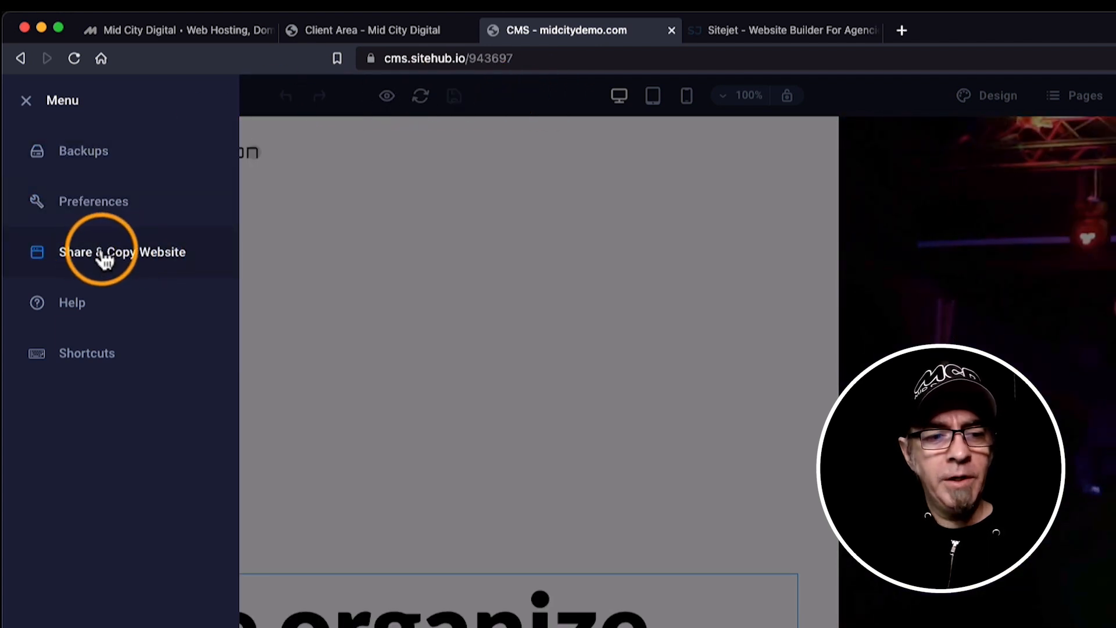
{"action": "left_click", "coordinate": [111, 260]}
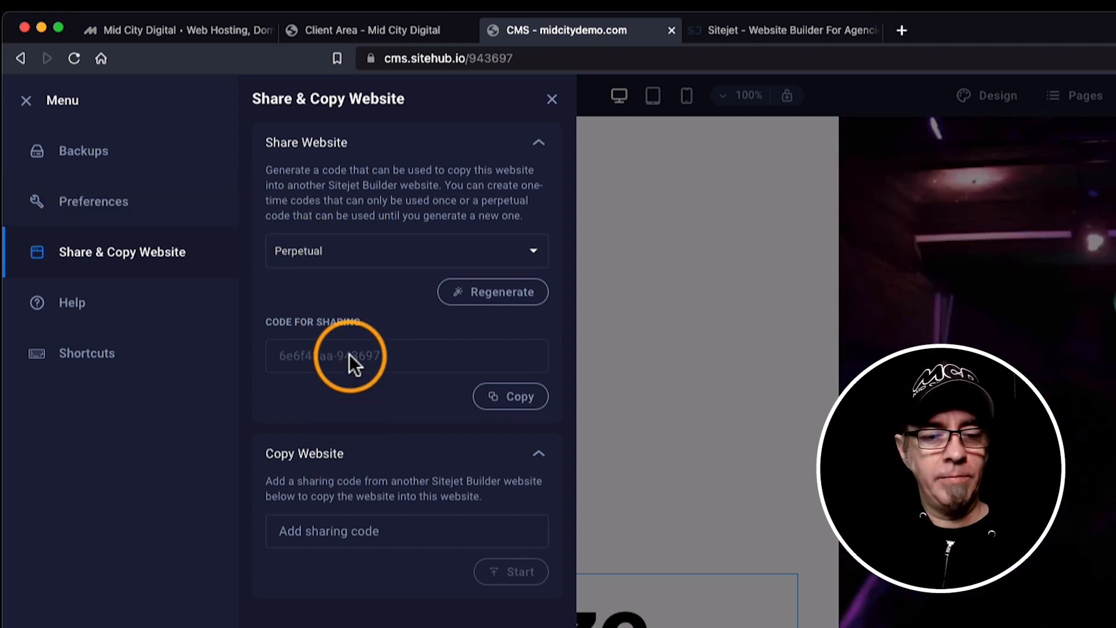
Close the Share & Copy Website panel without sharing or copying anything.
{"action": "left_click", "coordinate": [552, 101]}
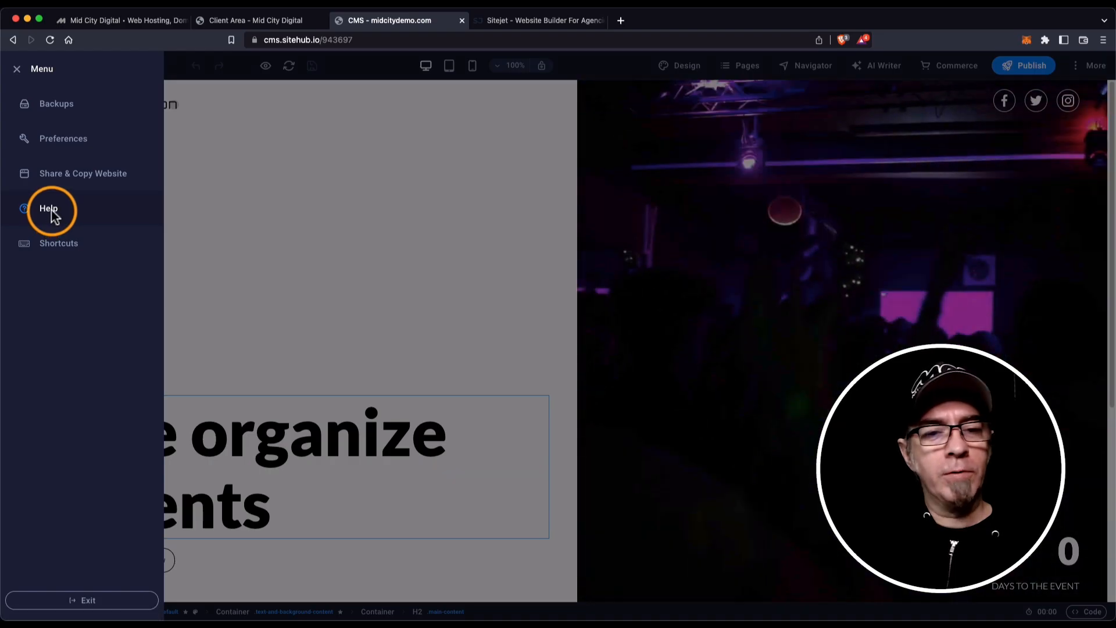
Open the Sitejet help center in a new browser tab, then switch back to the CMS editor tab.
{"action": "left_click", "coordinate": [49, 208]}
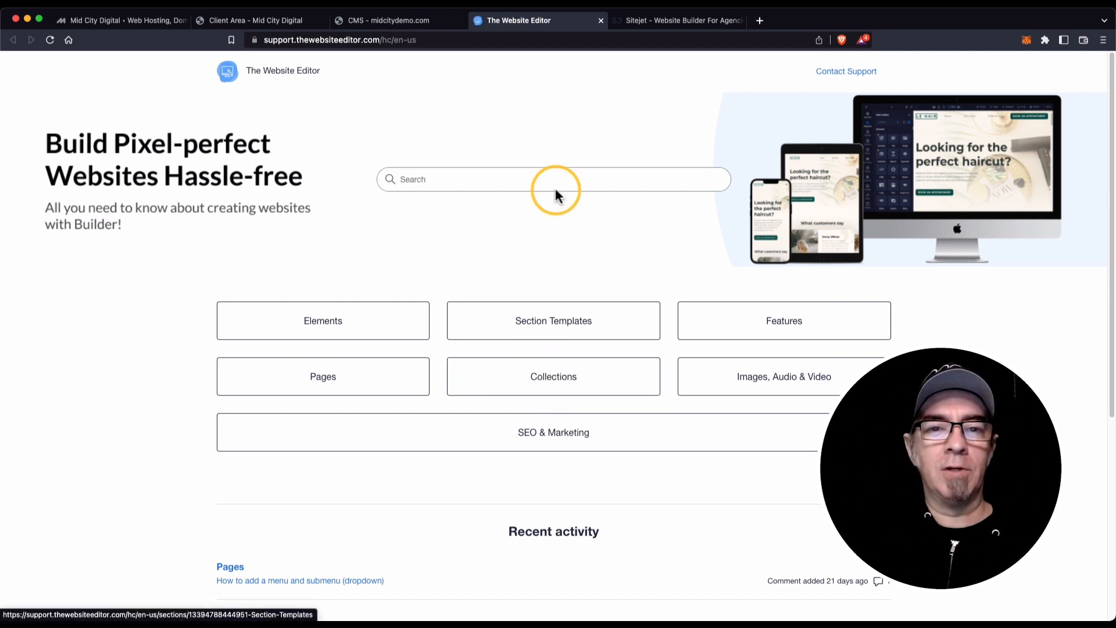
{"action": "left_click", "coordinate": [409, 20]}
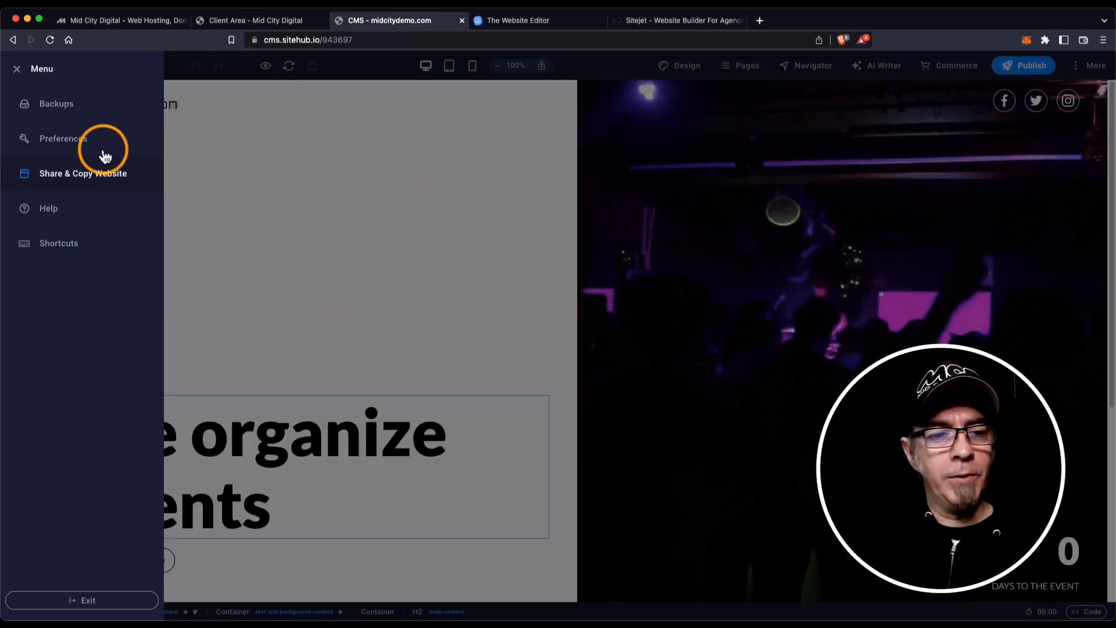
View the keyboard shortcuts cheatsheet, then close it.
{"action": "left_click", "coordinate": [61, 244]}
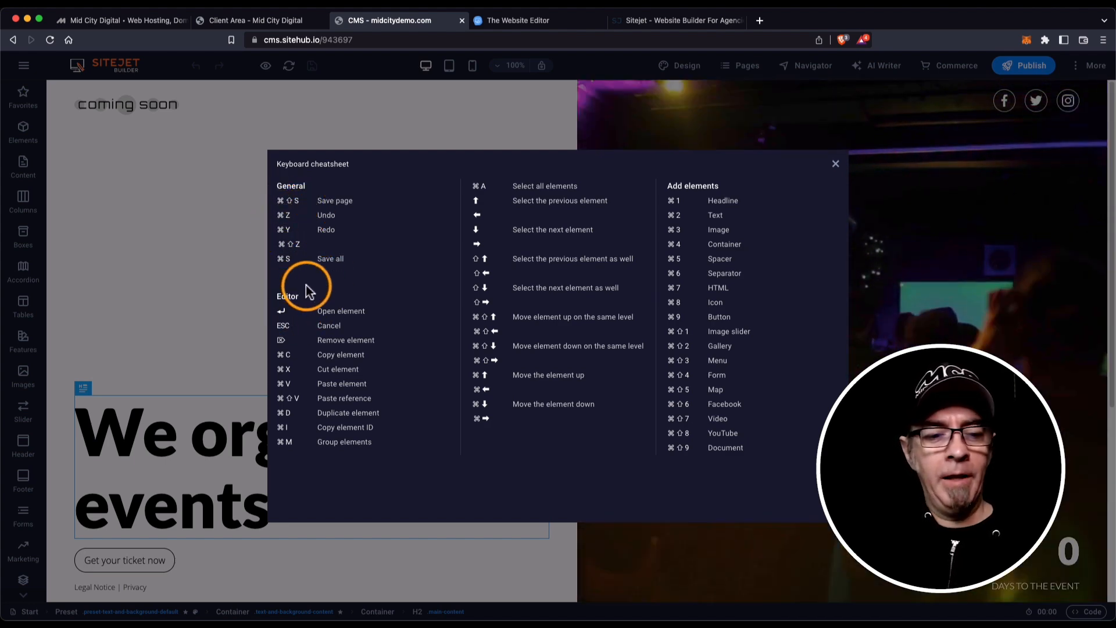
{"action": "left_click", "coordinate": [836, 164]}
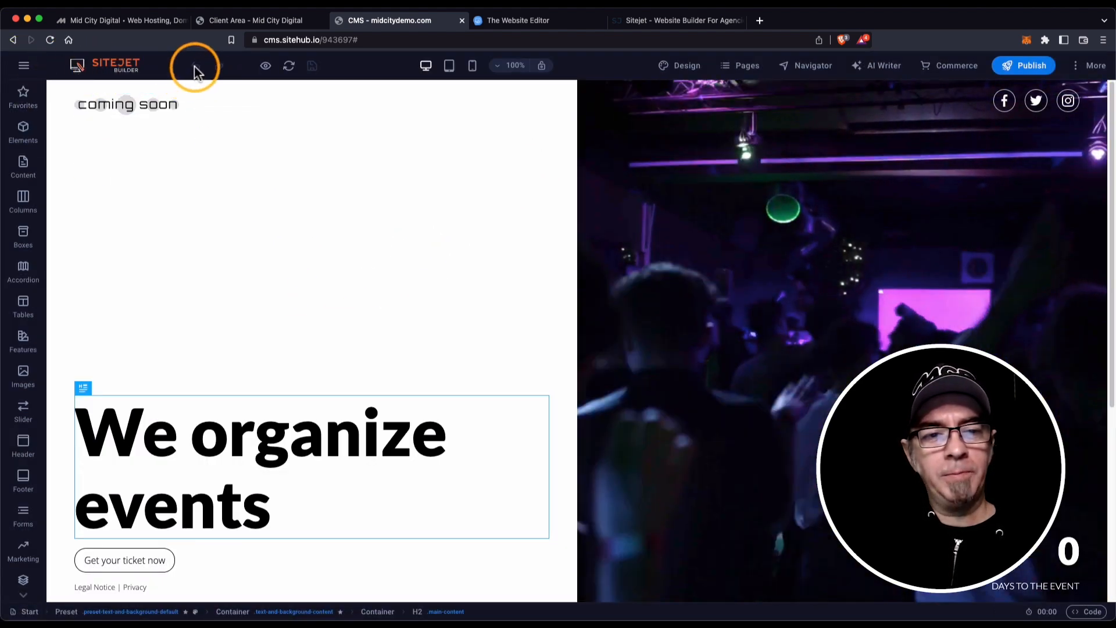
{"action": "mouse_move", "coordinate": [265, 66]}
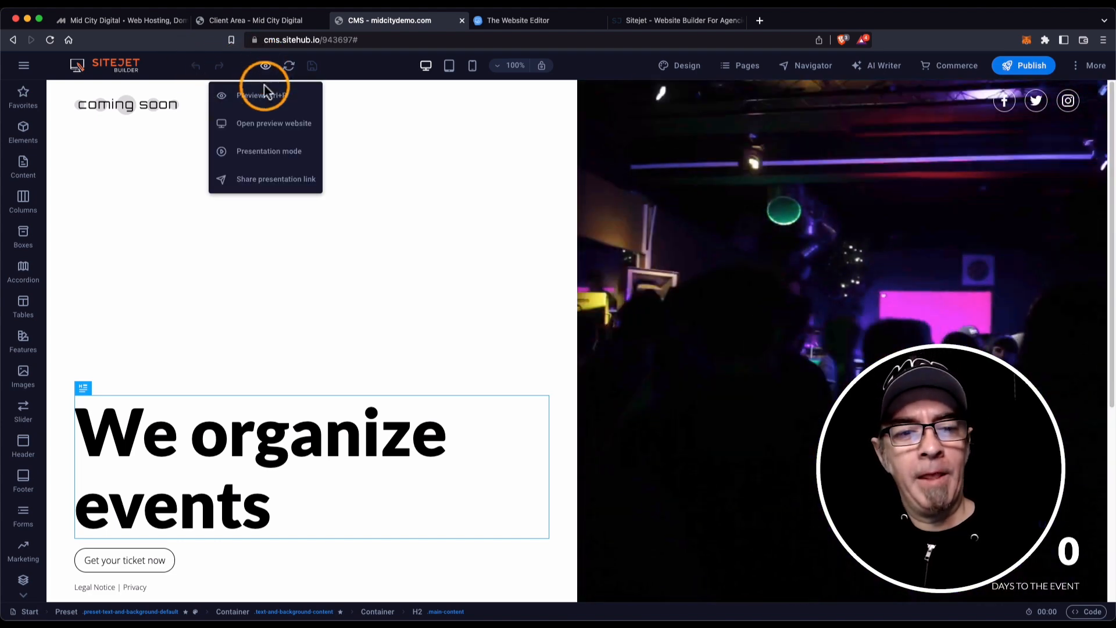
{"action": "left_click", "coordinate": [266, 96]}
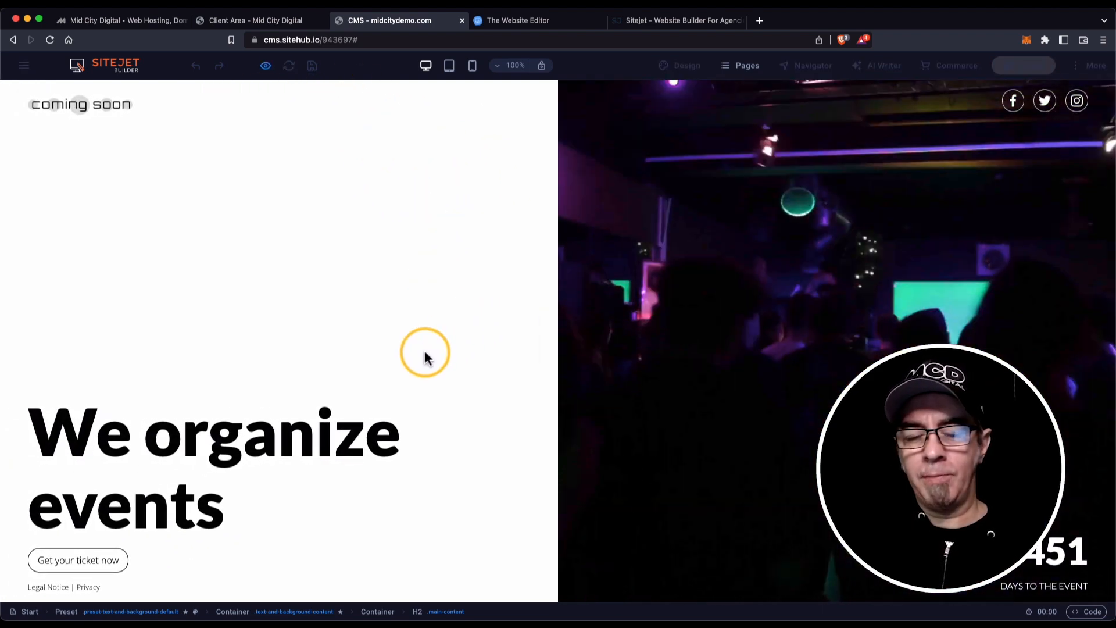
{"action": "mouse_move", "coordinate": [267, 68]}
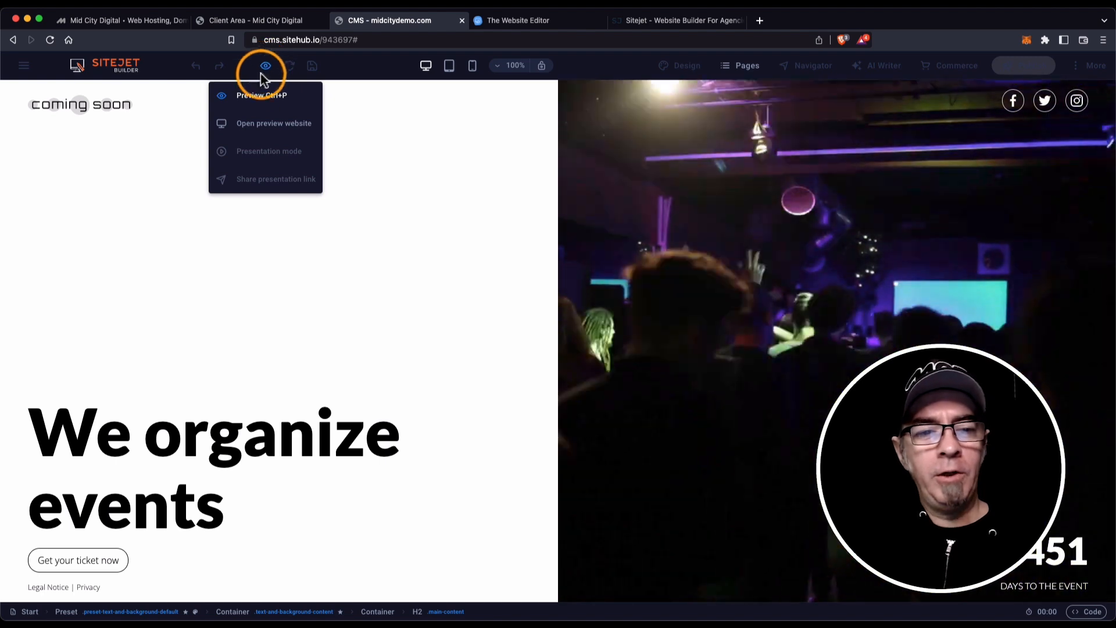
{"action": "left_click", "coordinate": [260, 124]}
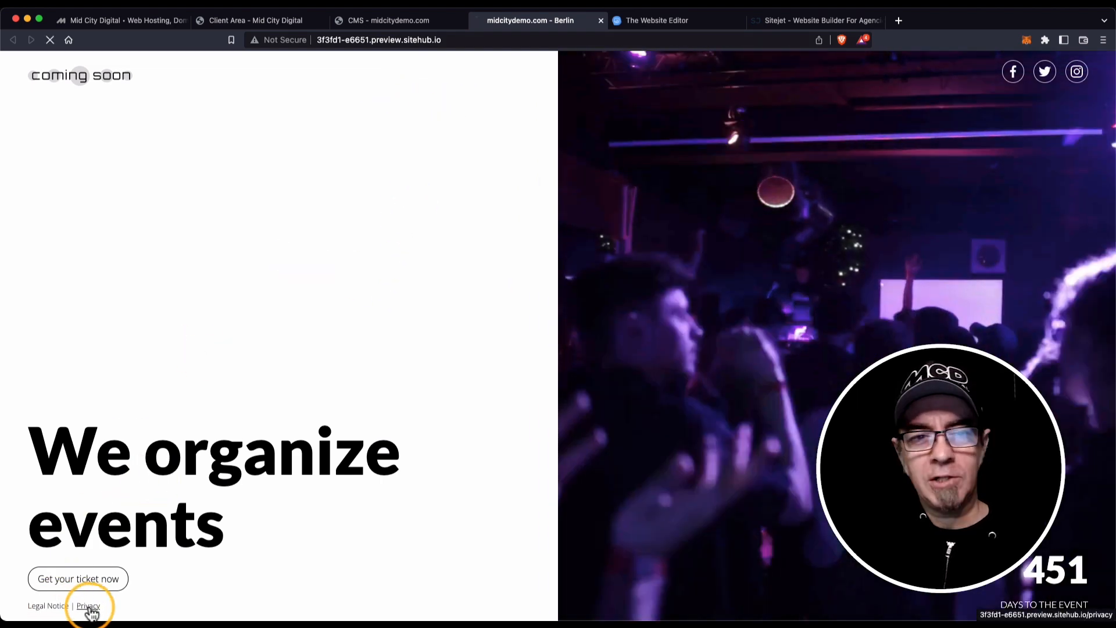
{"action": "left_click", "coordinate": [89, 607]}
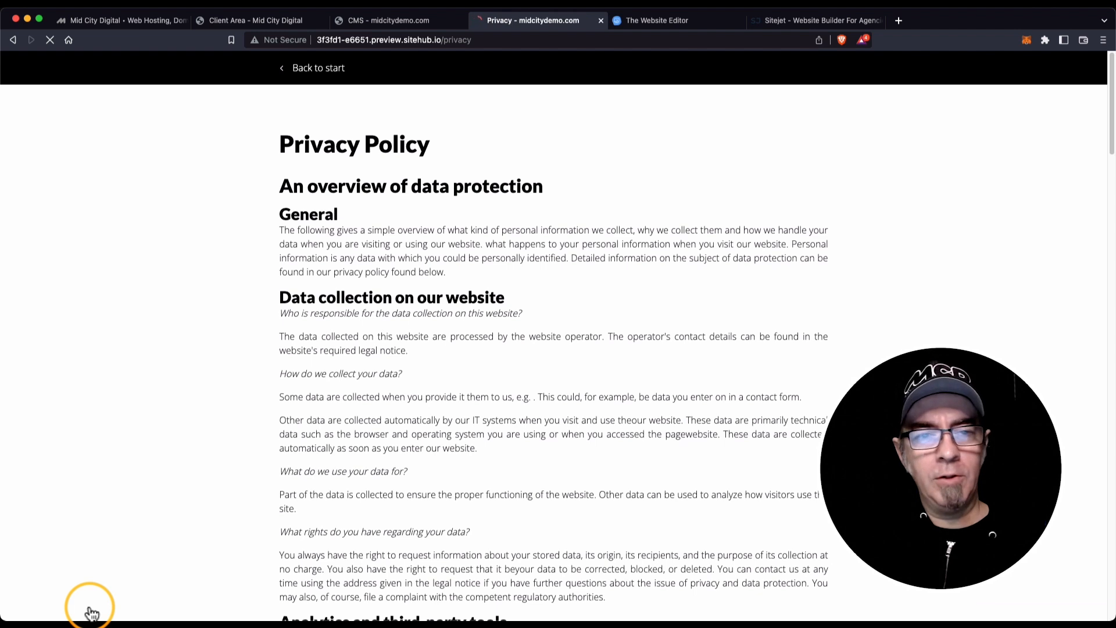
{"action": "left_click", "coordinate": [480, 39]}
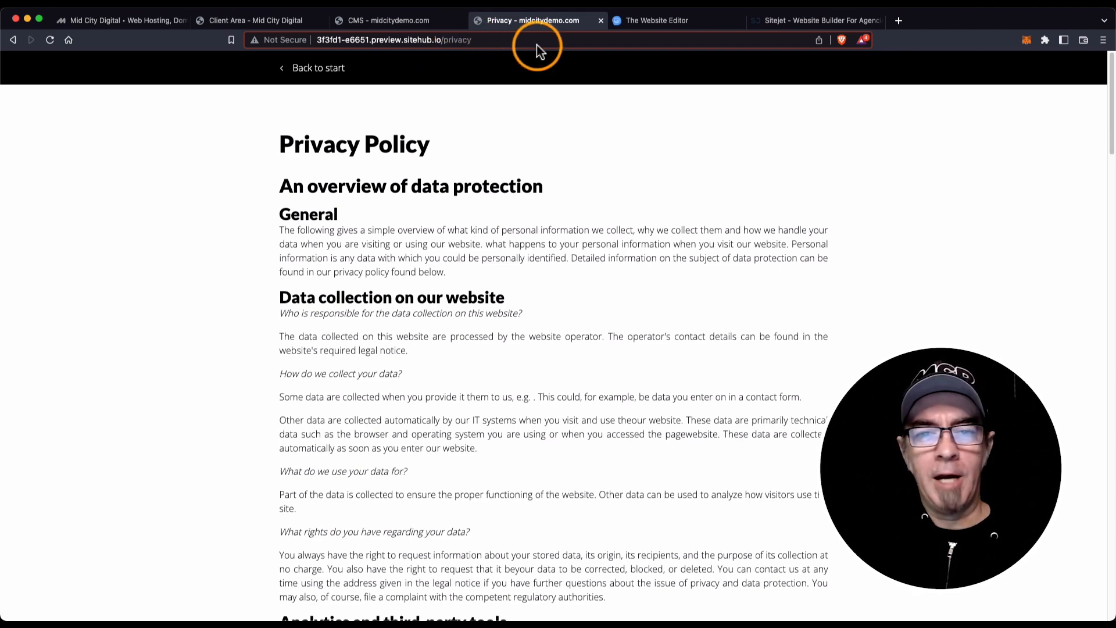
{"action": "left_click", "coordinate": [601, 20]}
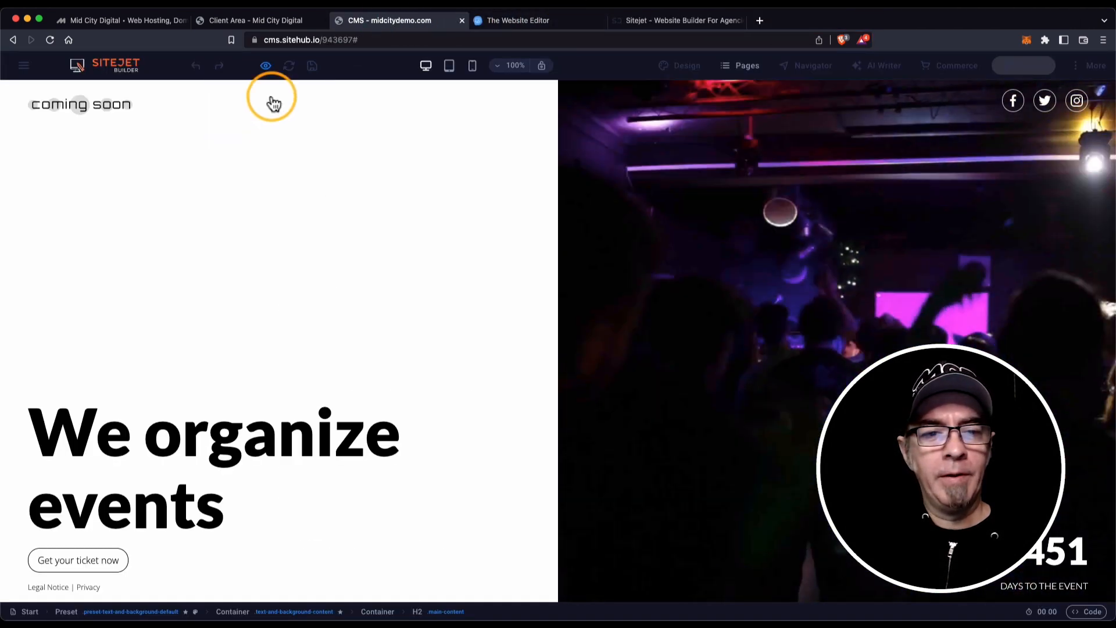
Exit preview, view the site in Presentation mode, then dismiss the Share presentation link dialog.
{"action": "left_click", "coordinate": [267, 69]}
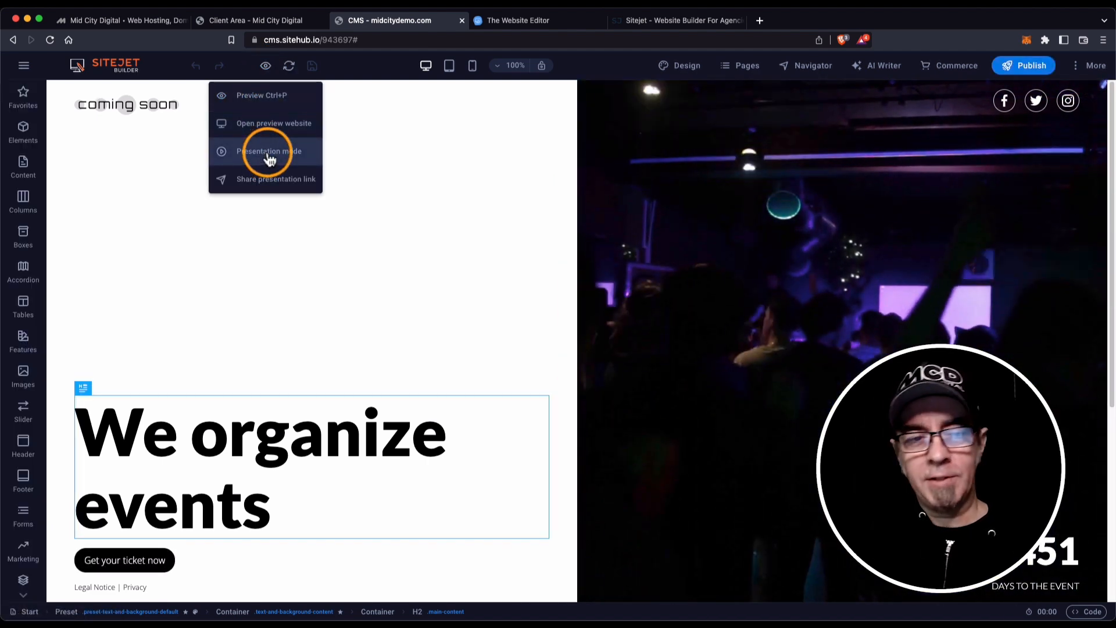
{"action": "left_click", "coordinate": [269, 156]}
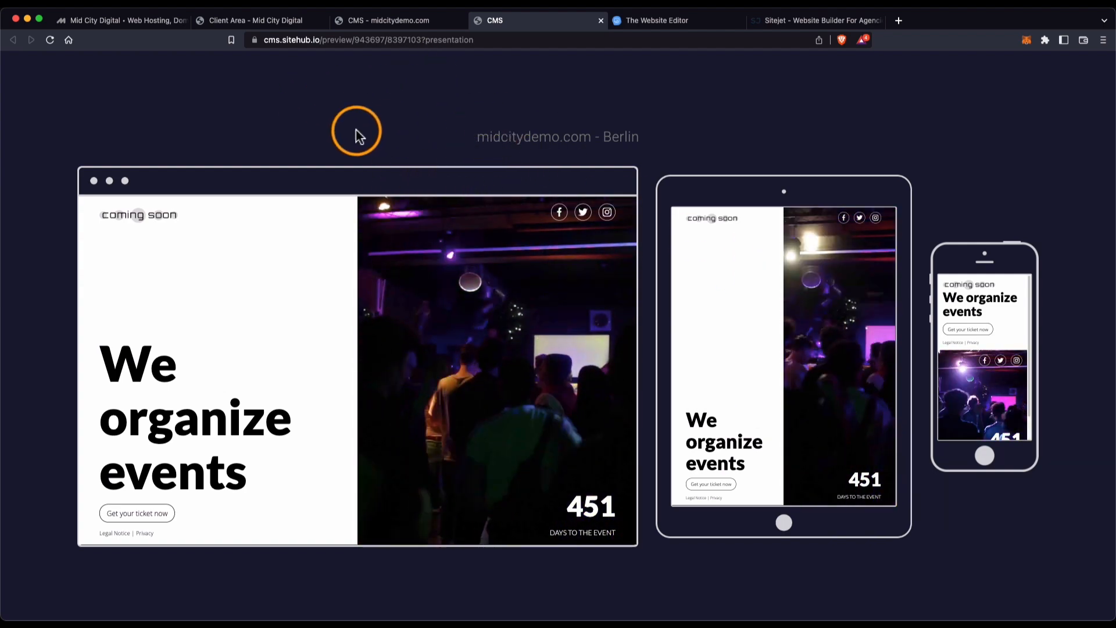
{"action": "left_click", "coordinate": [600, 20]}
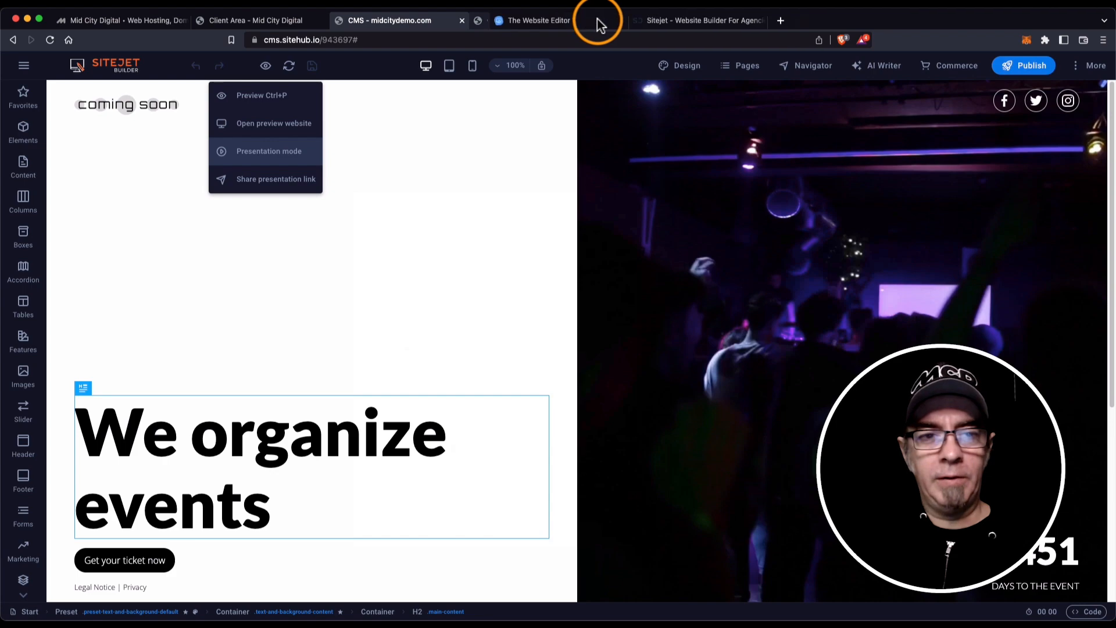
{"action": "mouse_move", "coordinate": [267, 70]}
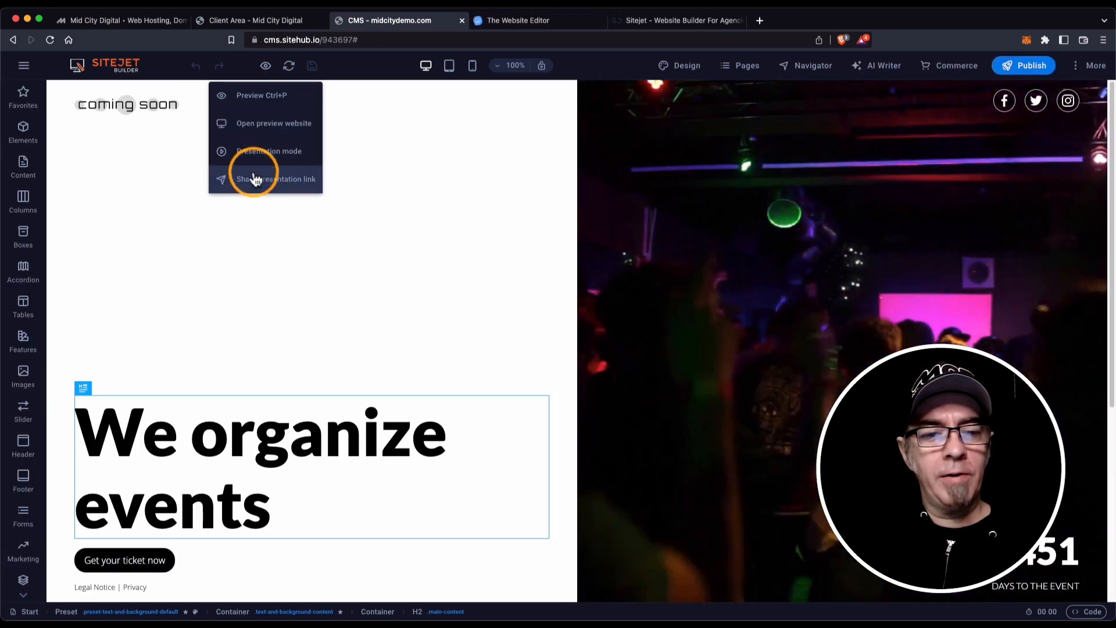
{"action": "left_click", "coordinate": [256, 179]}
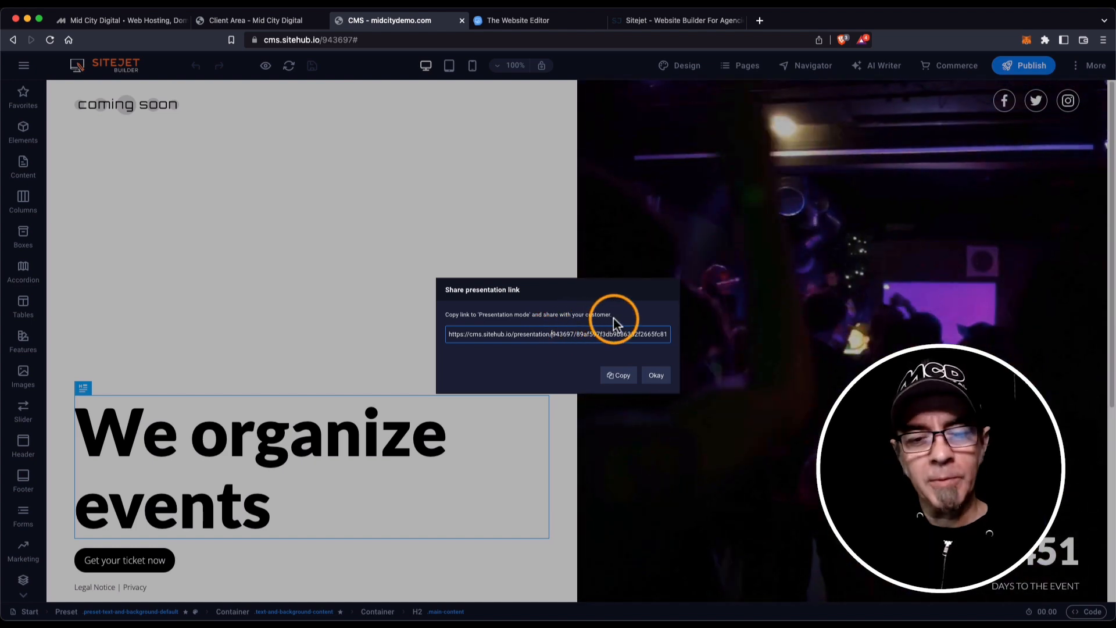
{"action": "left_click", "coordinate": [657, 376]}
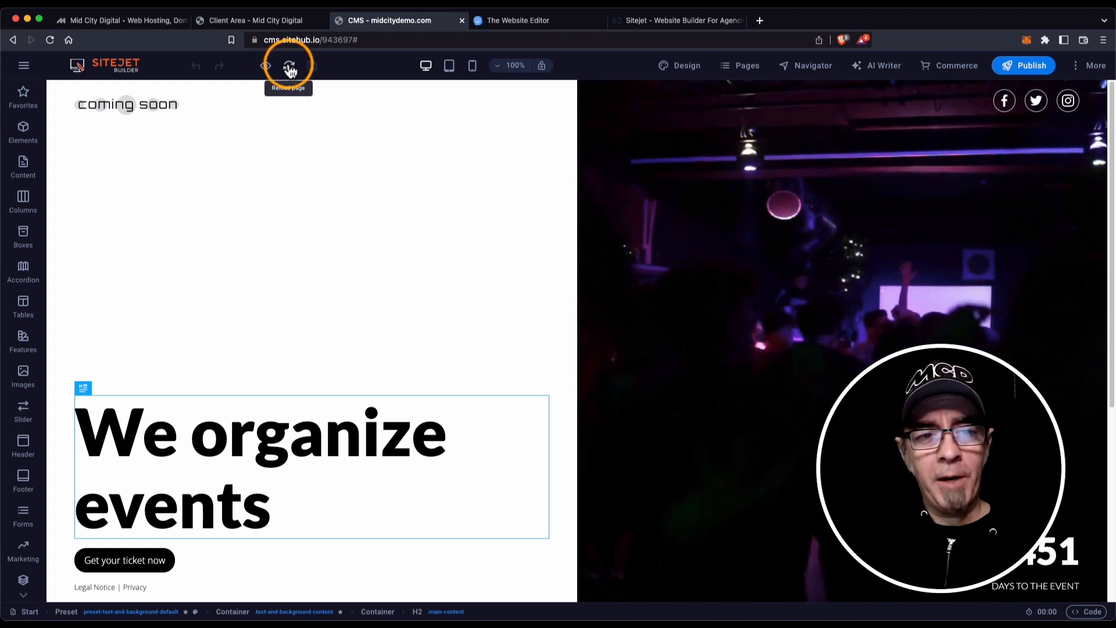
Reload the canvas, add a full stop so the headline reads 'We organize events.', and save.
{"action": "left_click", "coordinate": [290, 68]}
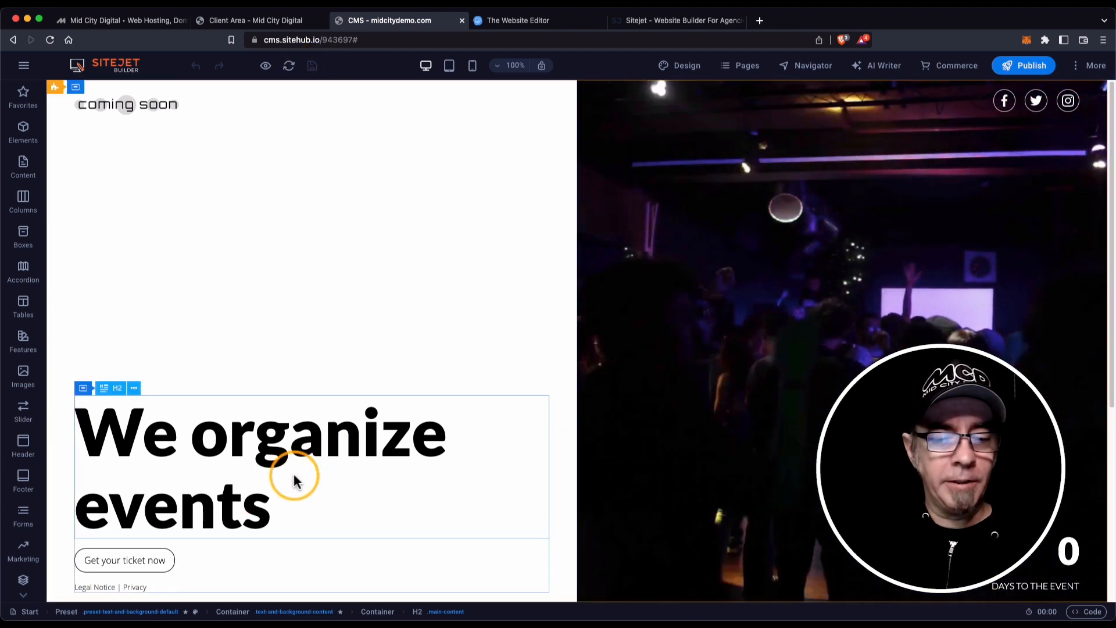
{"action": "double_click", "coordinate": [272, 511]}
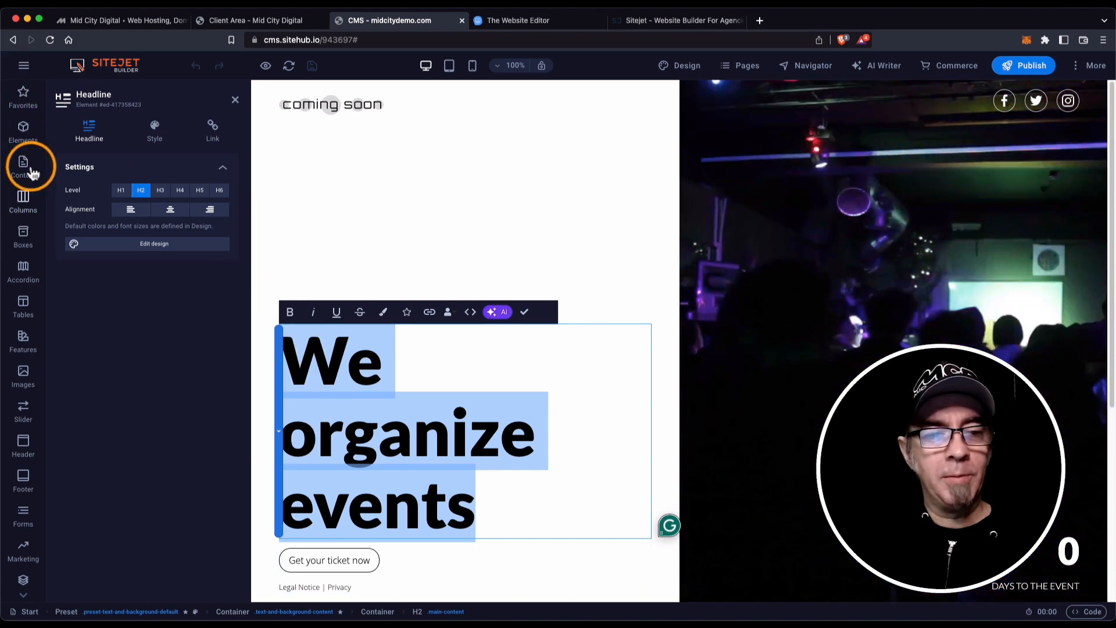
{"action": "left_click", "coordinate": [497, 505]}
{"action": "type", "text": "."}
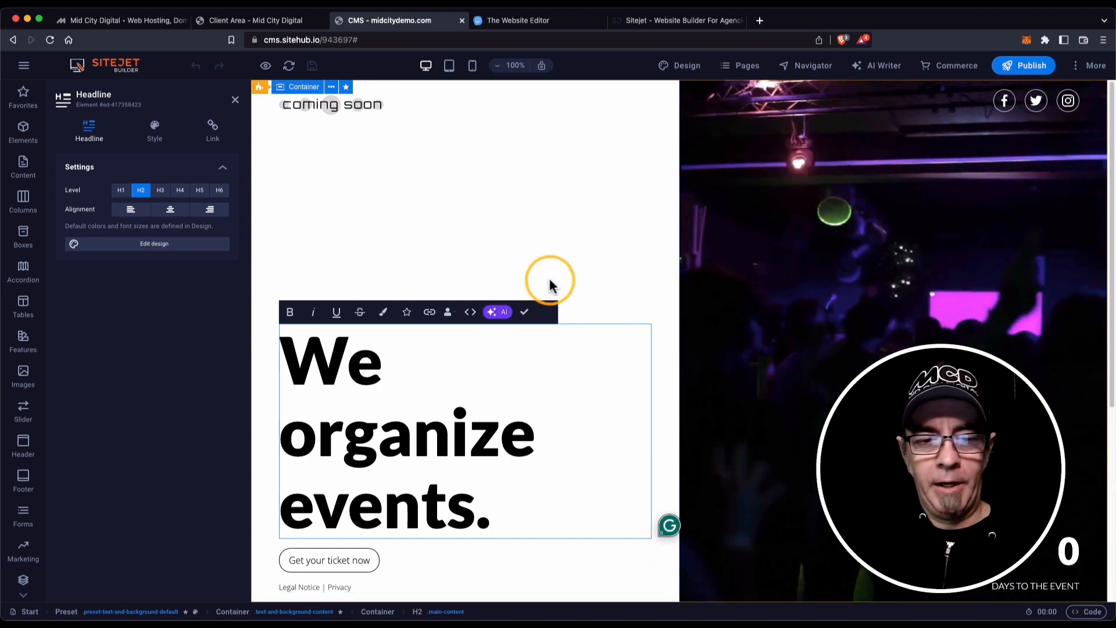
{"action": "left_click", "coordinate": [523, 317]}
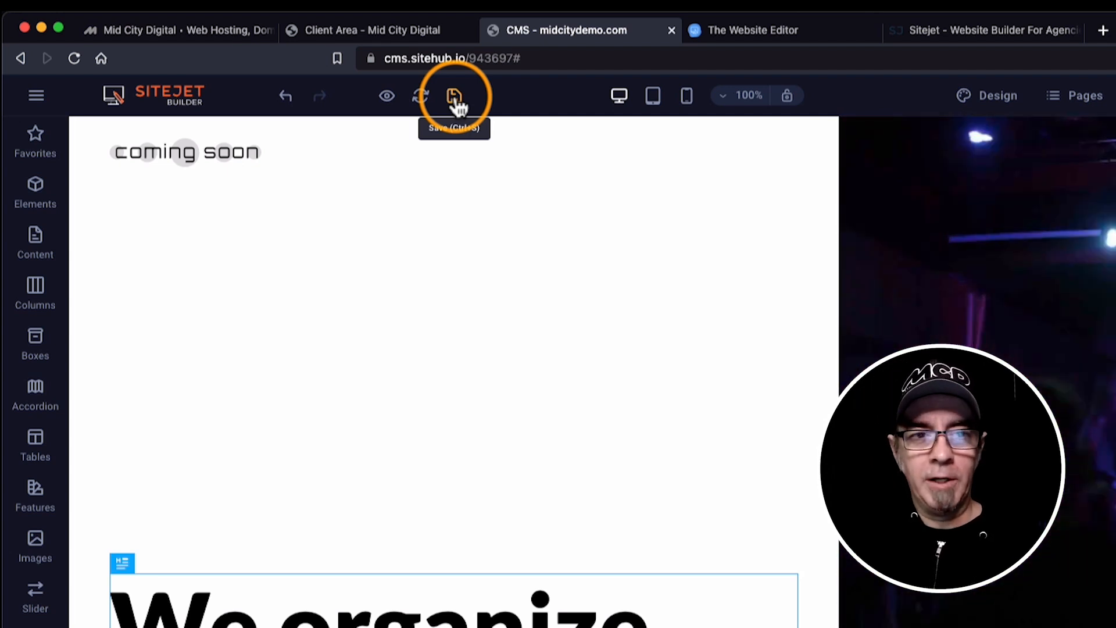
{"action": "left_click", "coordinate": [455, 94]}
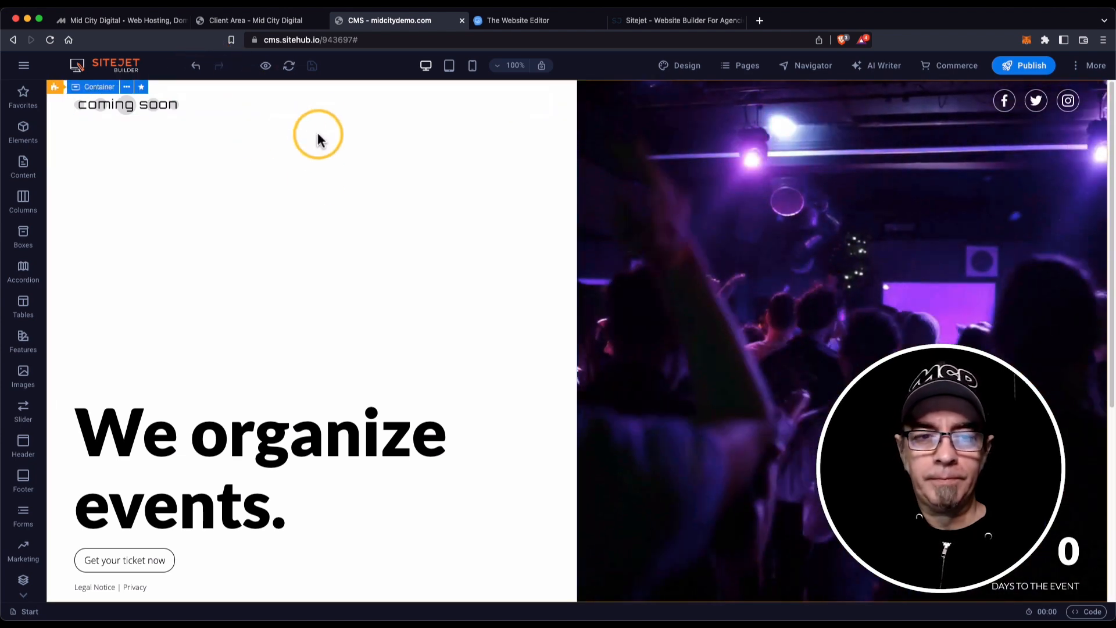
{"action": "left_click", "coordinate": [426, 67]}
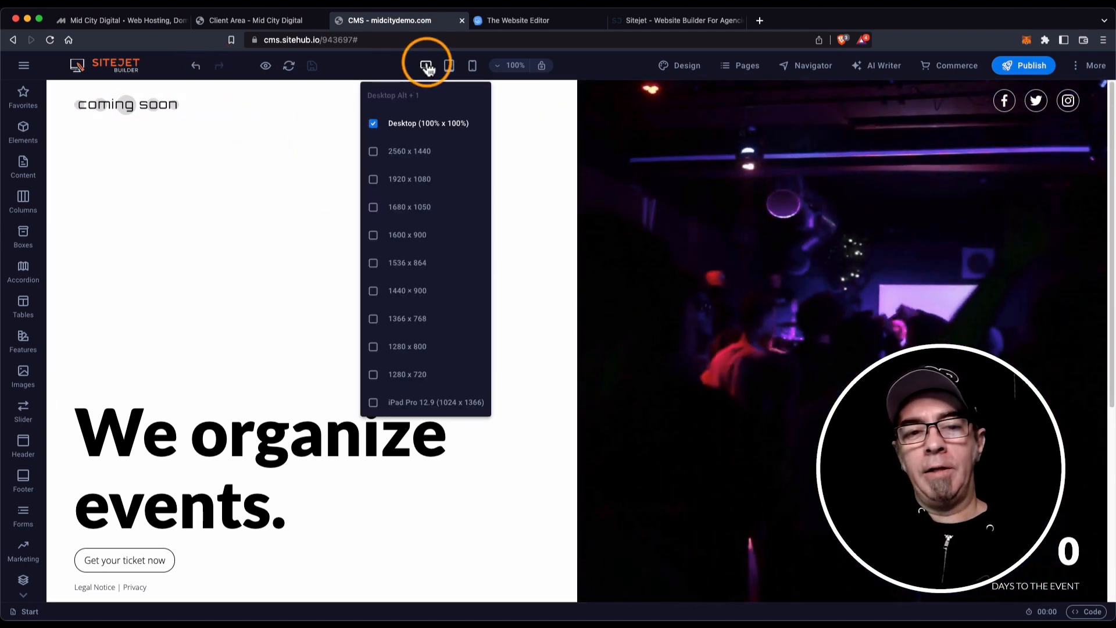
{"action": "mouse_move", "coordinate": [424, 64]}
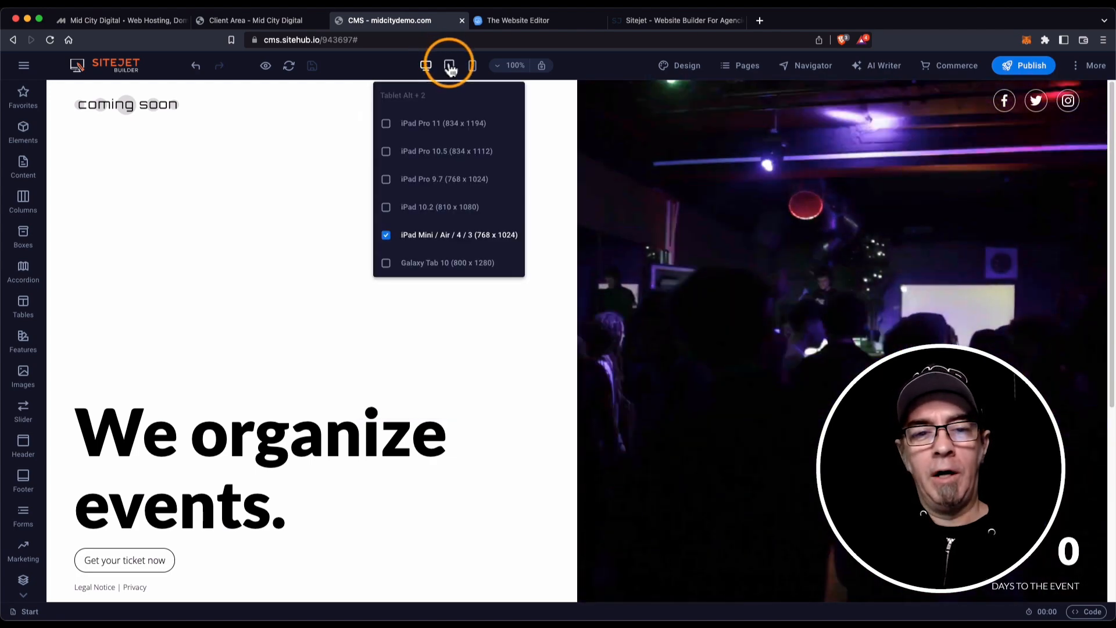
{"action": "left_click", "coordinate": [450, 66]}
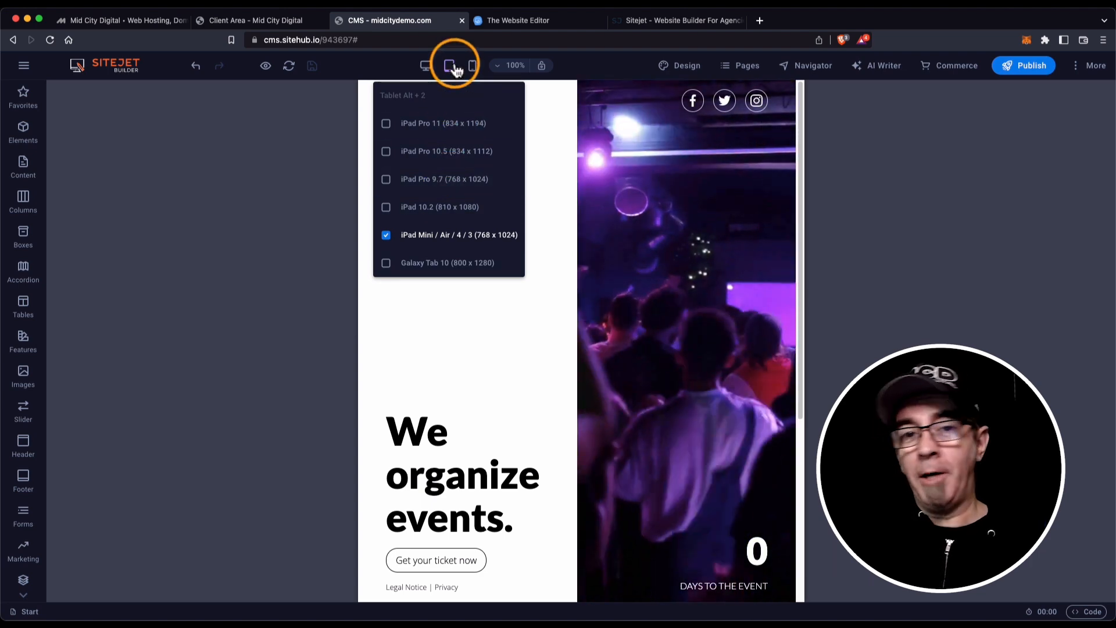
{"action": "left_click", "coordinate": [469, 68]}
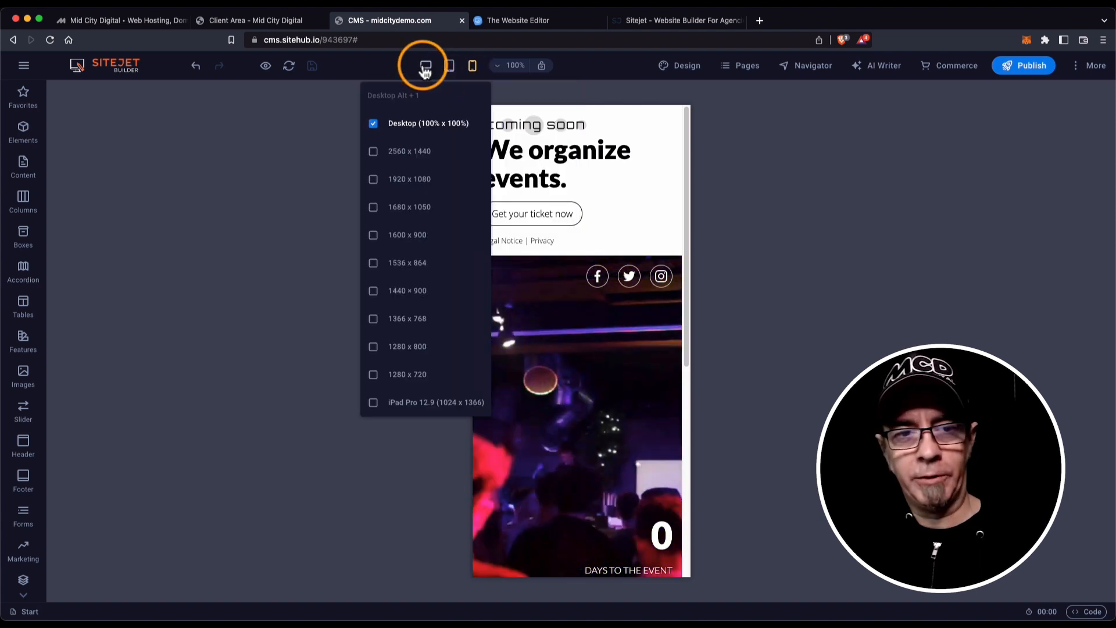
{"action": "left_click", "coordinate": [426, 69]}
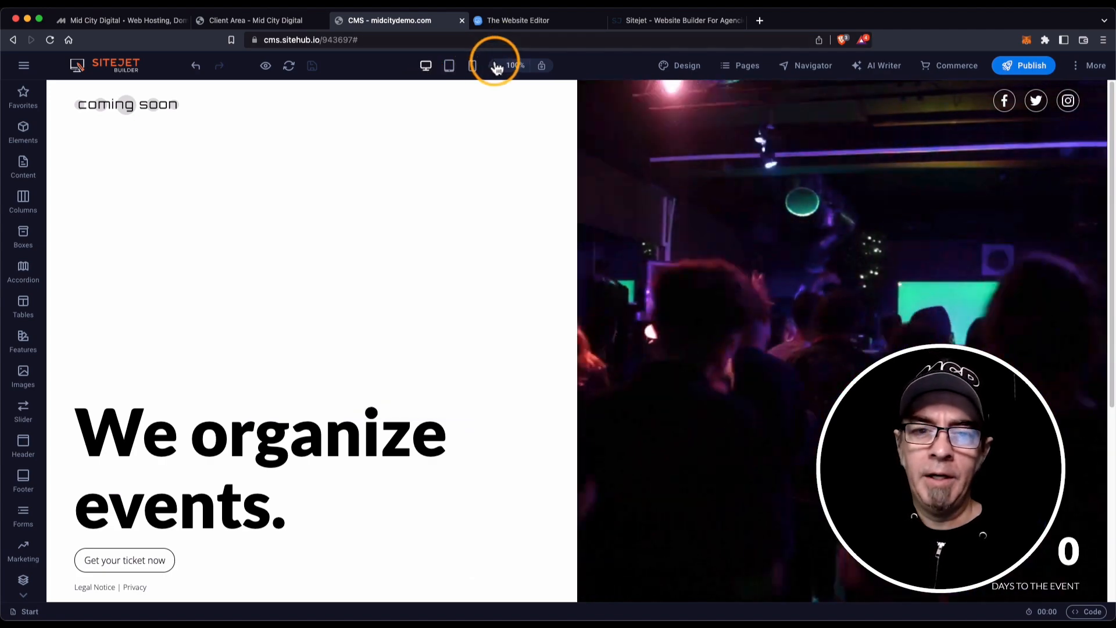
{"action": "mouse_move", "coordinate": [497, 67]}
{"action": "left_click", "coordinate": [509, 106]}
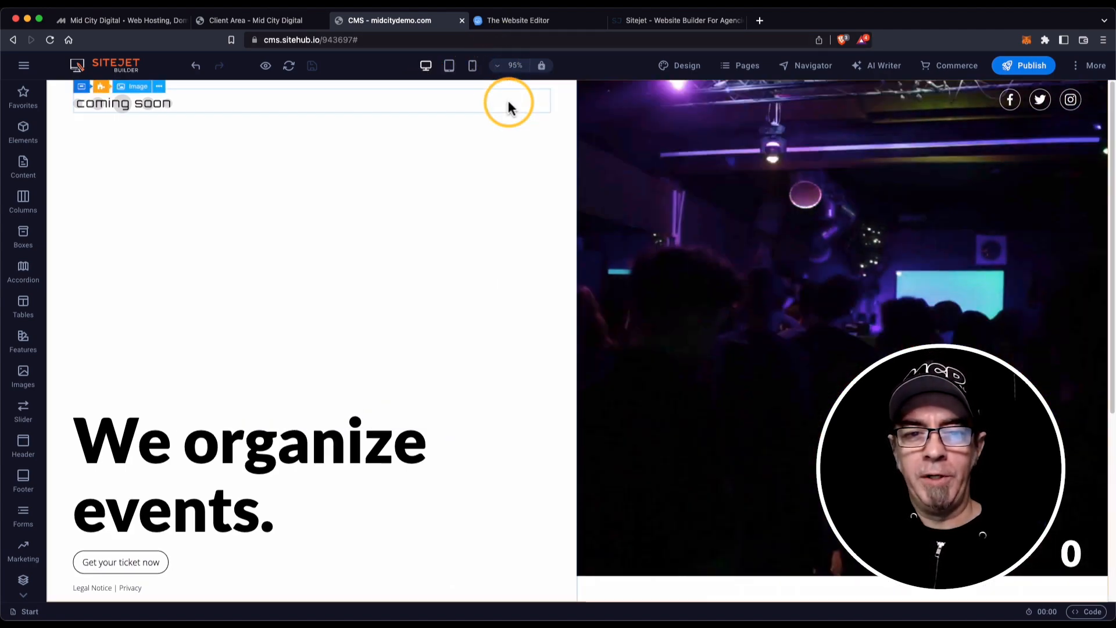
{"action": "left_click", "coordinate": [511, 236]}
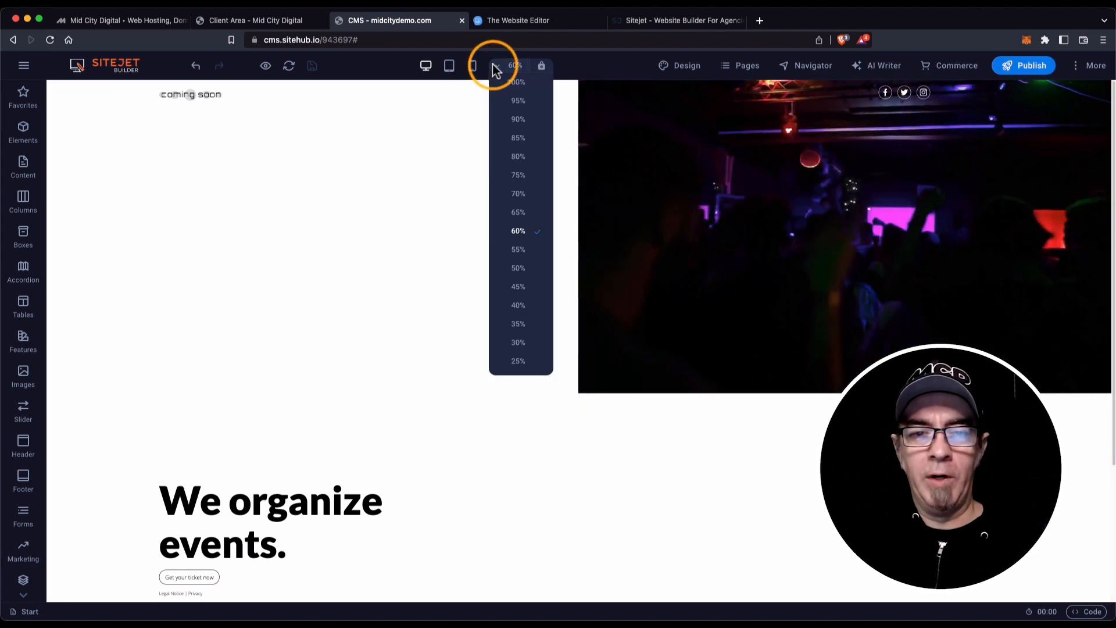
{"action": "left_click", "coordinate": [513, 83]}
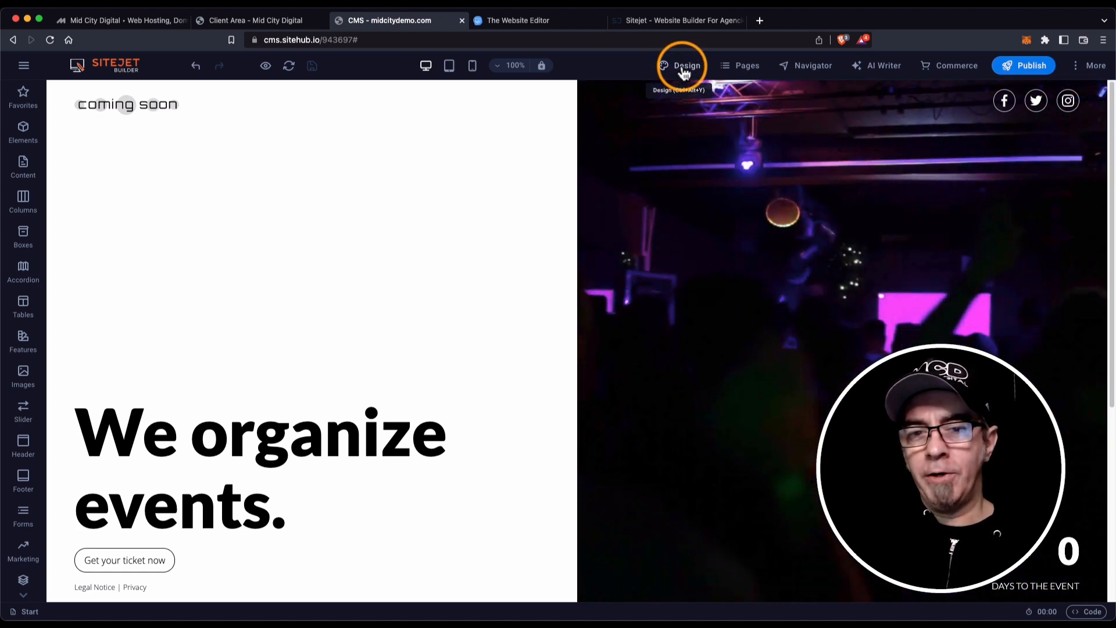
In the site-wide Design settings, review the standard, bold and link text styles.
{"action": "left_click", "coordinate": [684, 69]}
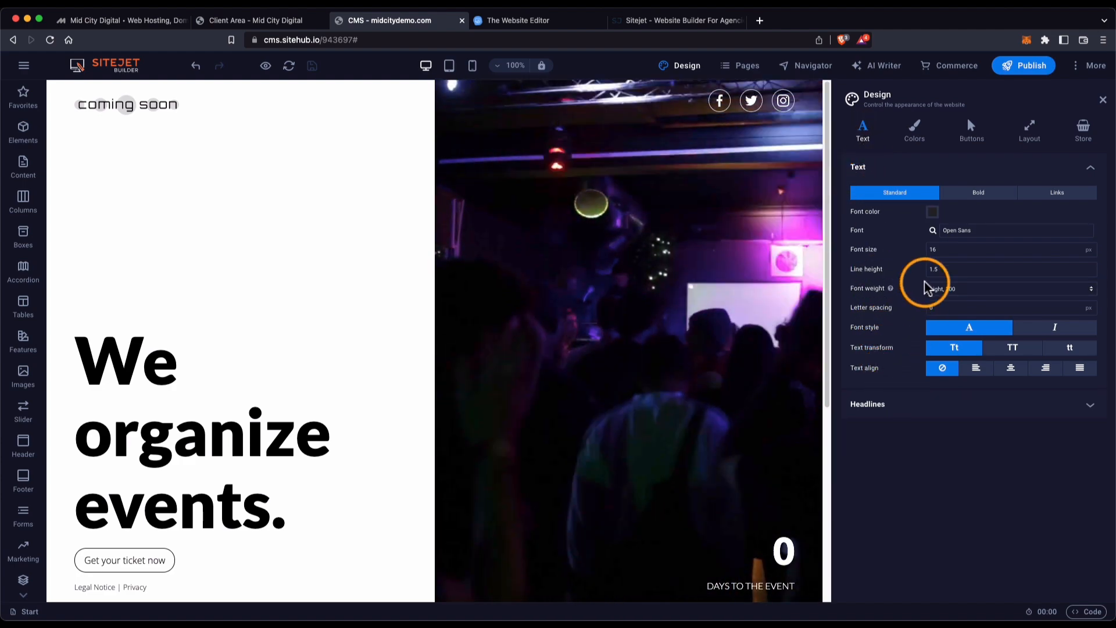
{"action": "left_click", "coordinate": [981, 192]}
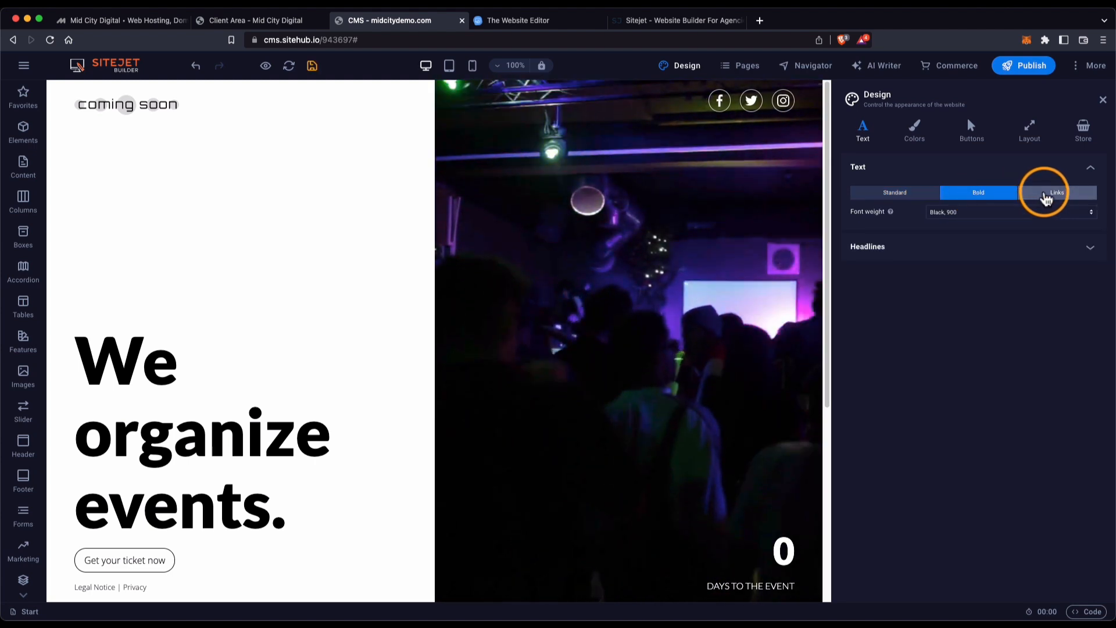
{"action": "left_click", "coordinate": [1044, 195]}
{"action": "left_click", "coordinate": [900, 196]}
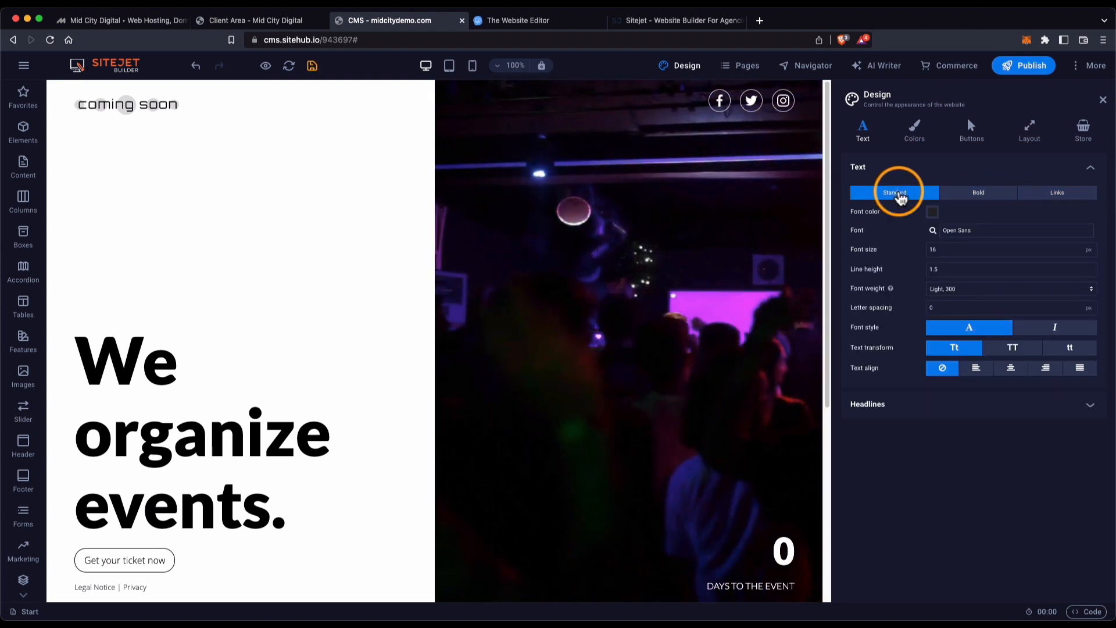
Review the H1 and all-level headline settings and the colour scheme, then show the Buttons styles.
{"action": "left_click", "coordinate": [938, 417]}
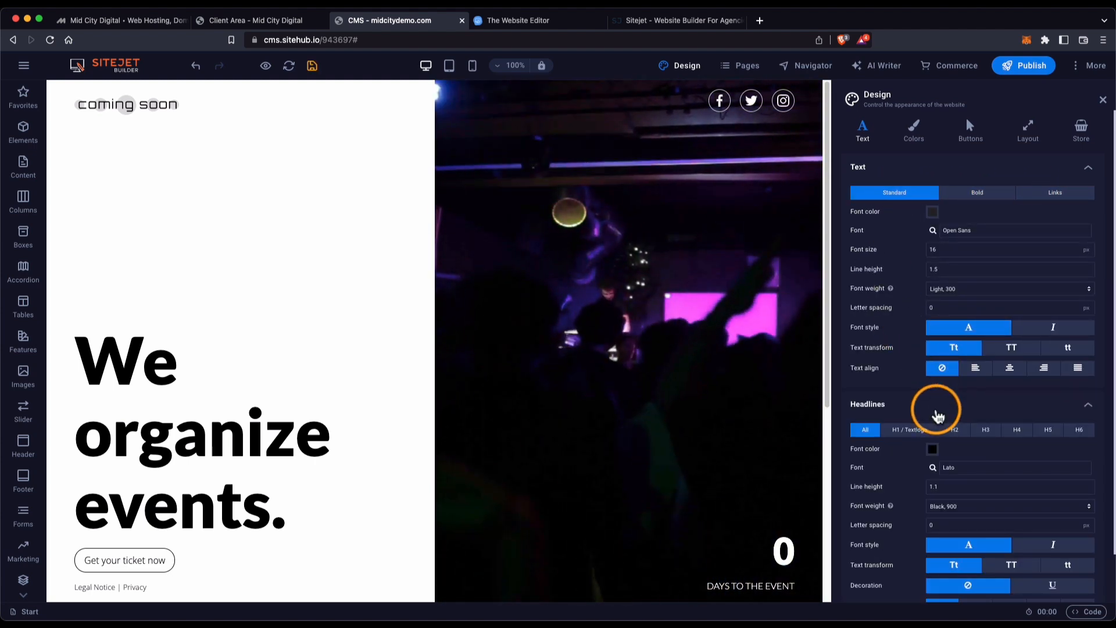
{"action": "scroll", "coordinate": [907, 424], "scroll_direction": "down", "scroll_amount": 2}
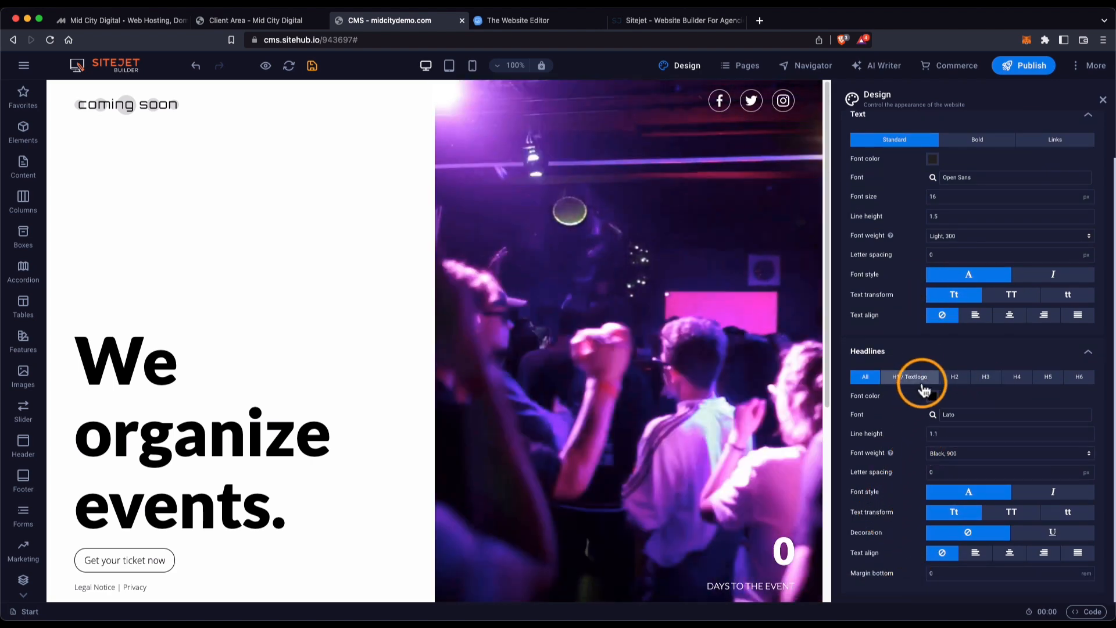
{"action": "left_click", "coordinate": [914, 379]}
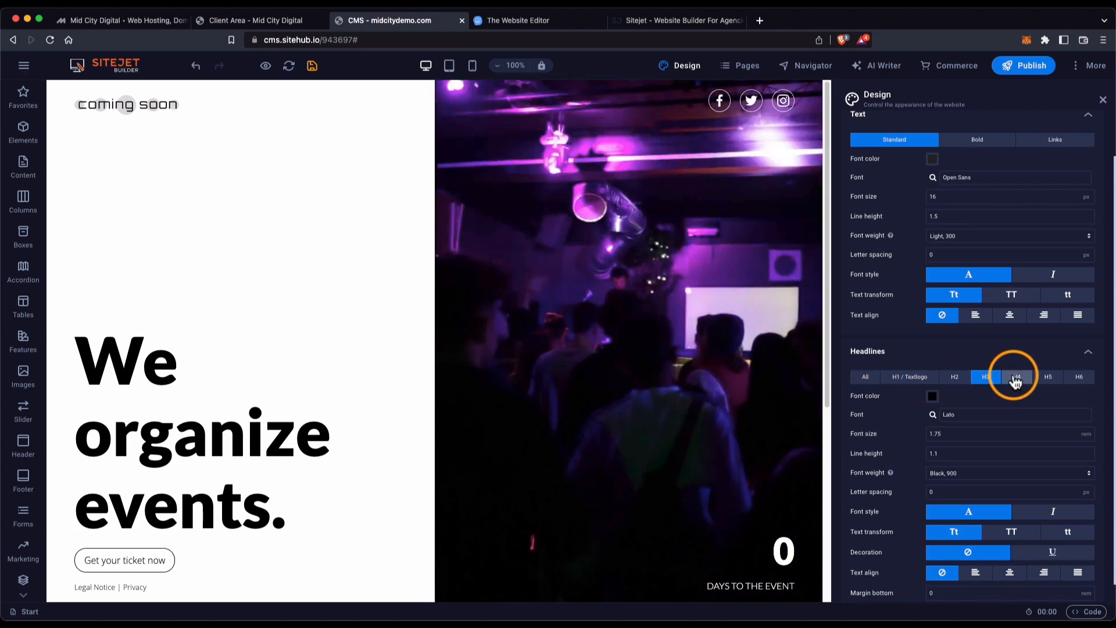
{"action": "left_click", "coordinate": [866, 377]}
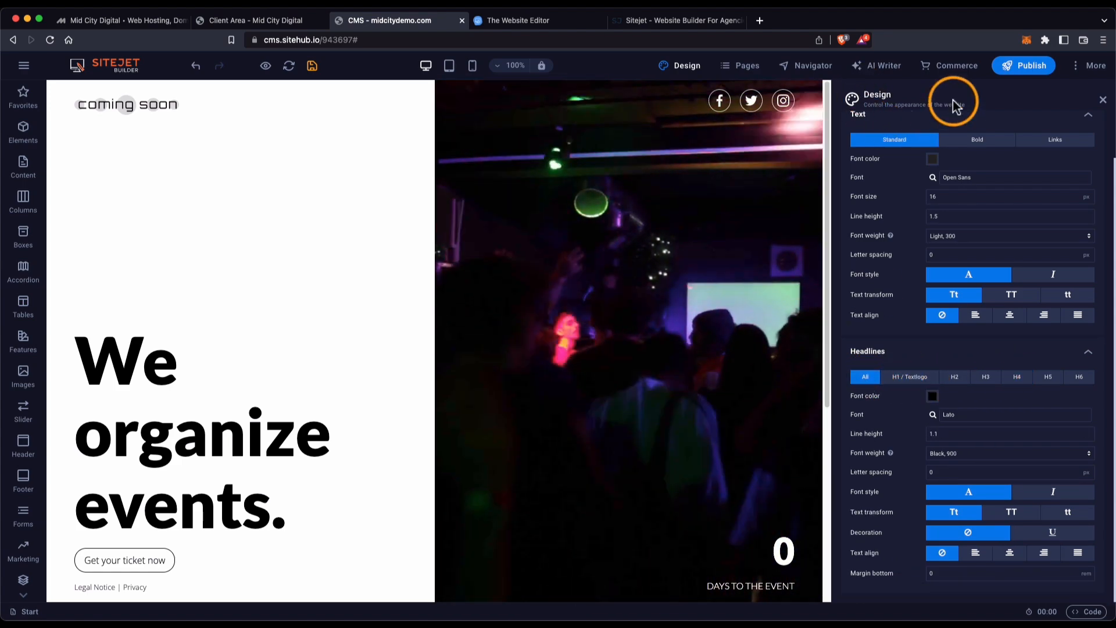
{"action": "scroll", "coordinate": [947, 117], "scroll_direction": "up", "scroll_amount": 2}
{"action": "left_click", "coordinate": [913, 134]}
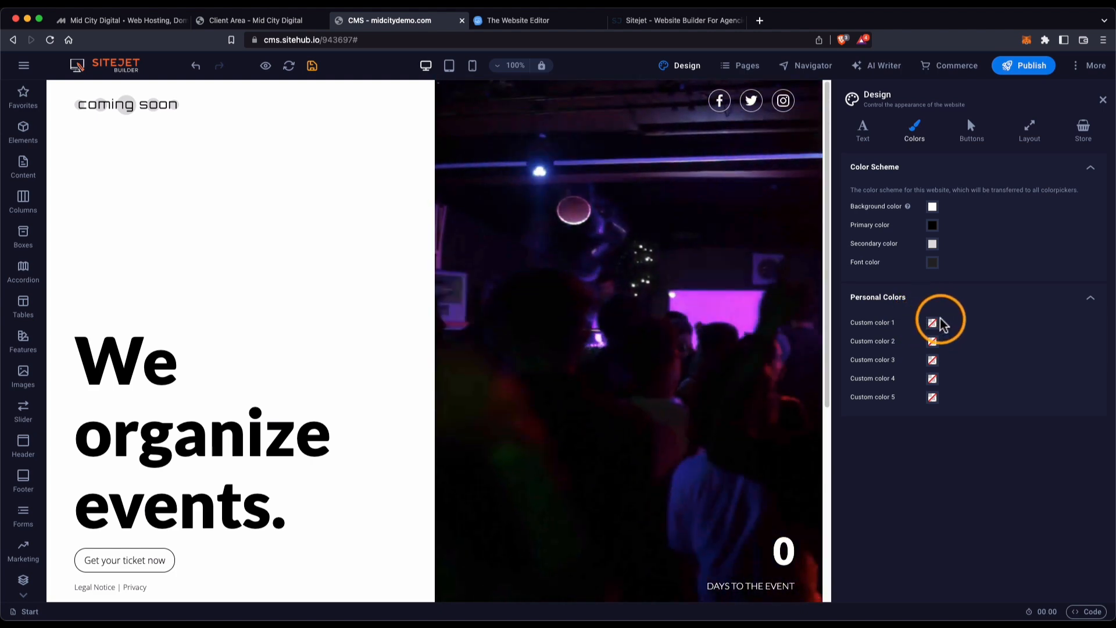
{"action": "left_click", "coordinate": [973, 139]}
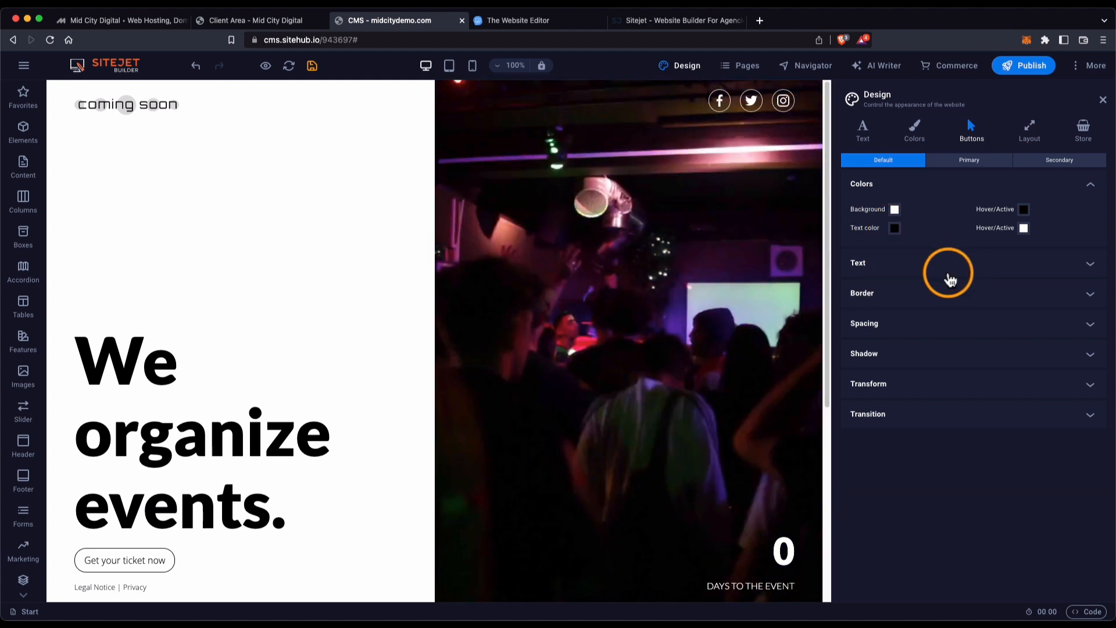
Inspect the button Text, Border, Spacing and Shadow sections without changing them.
{"action": "left_click", "coordinate": [949, 272]}
{"action": "left_click", "coordinate": [951, 272]}
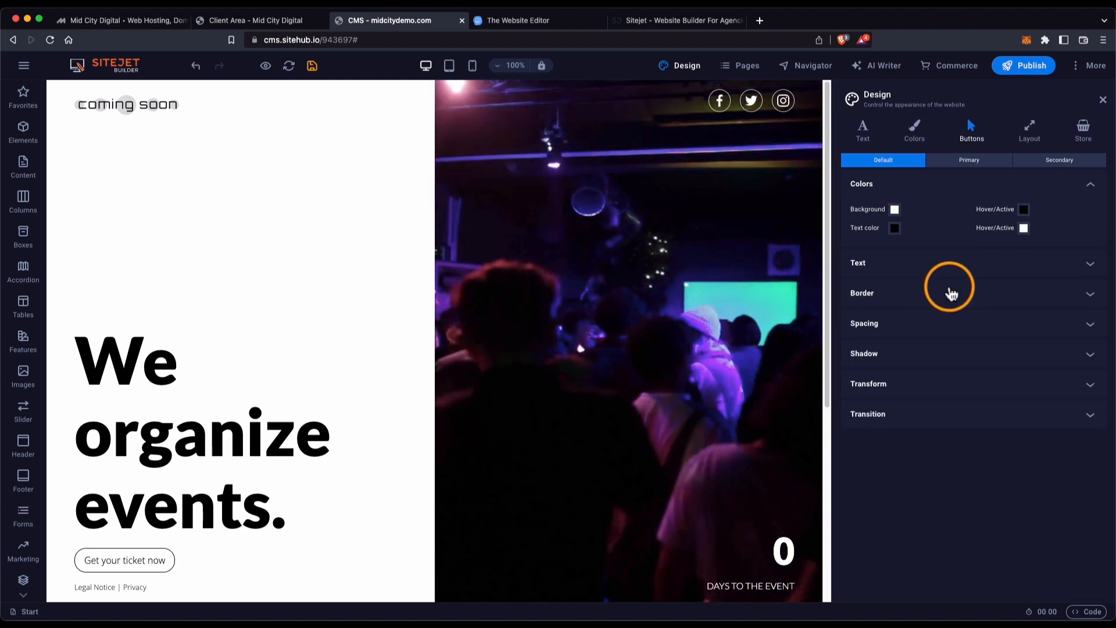
{"action": "left_click", "coordinate": [950, 291]}
{"action": "left_click", "coordinate": [931, 294]}
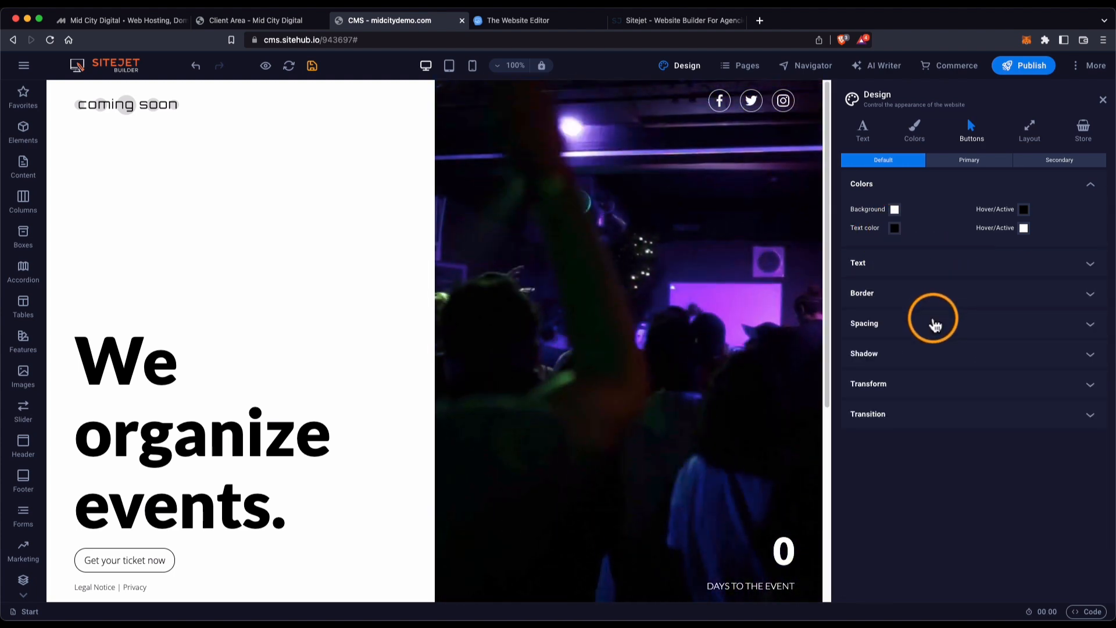
{"action": "left_click", "coordinate": [933, 323]}
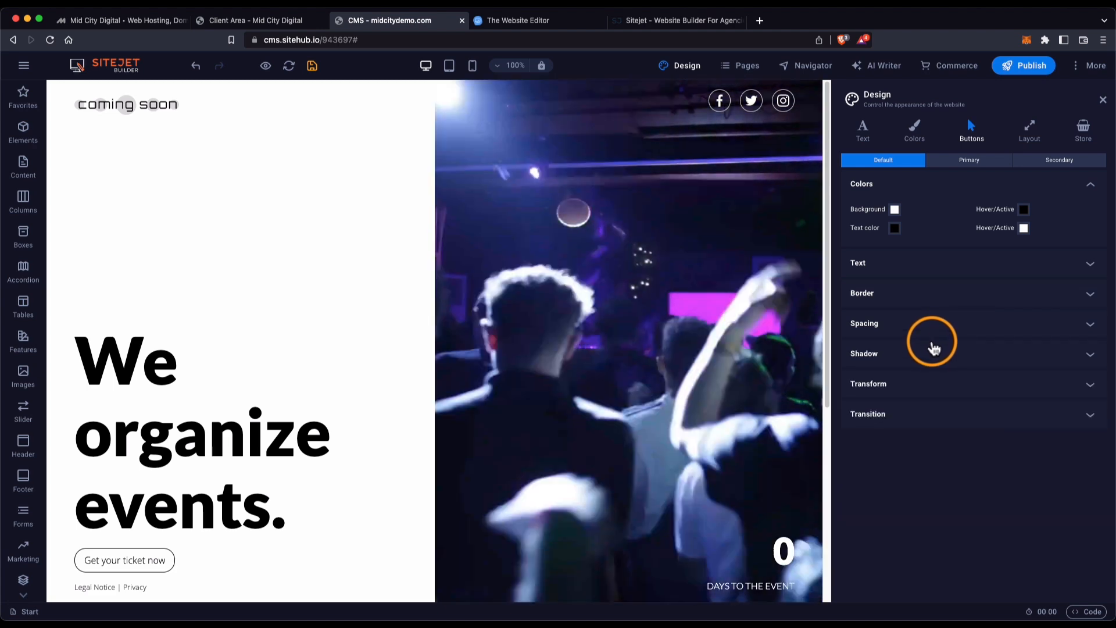
{"action": "left_click", "coordinate": [932, 352]}
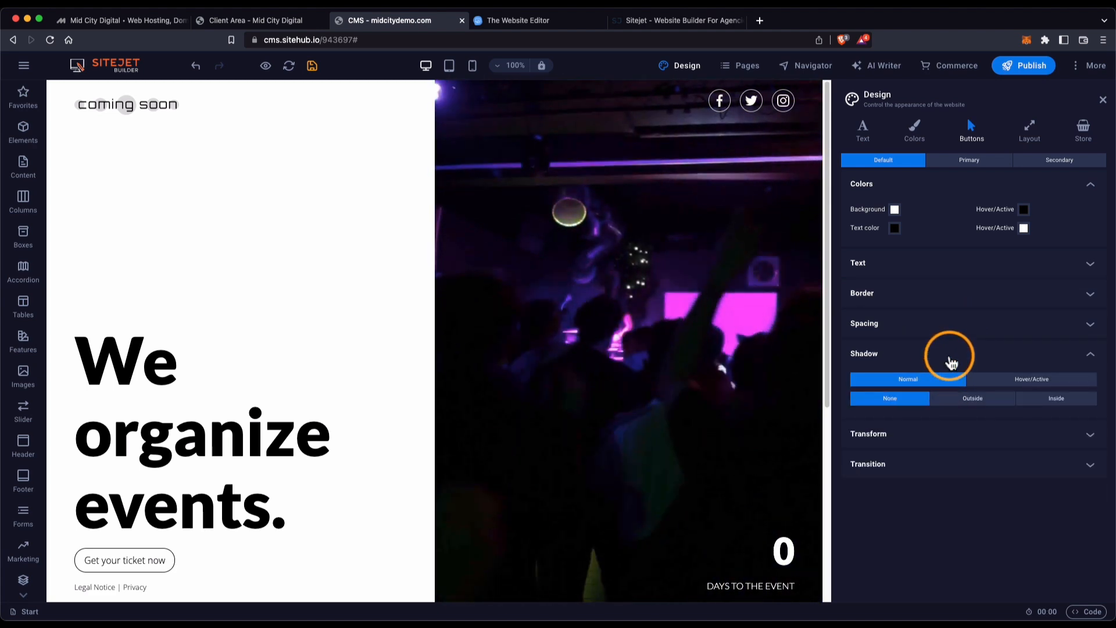
{"action": "left_click", "coordinate": [950, 357]}
Inspect button Transform and Transition, keeping the Ease In/Ease Out effect, then show the Layout settings.
{"action": "left_click", "coordinate": [951, 390]}
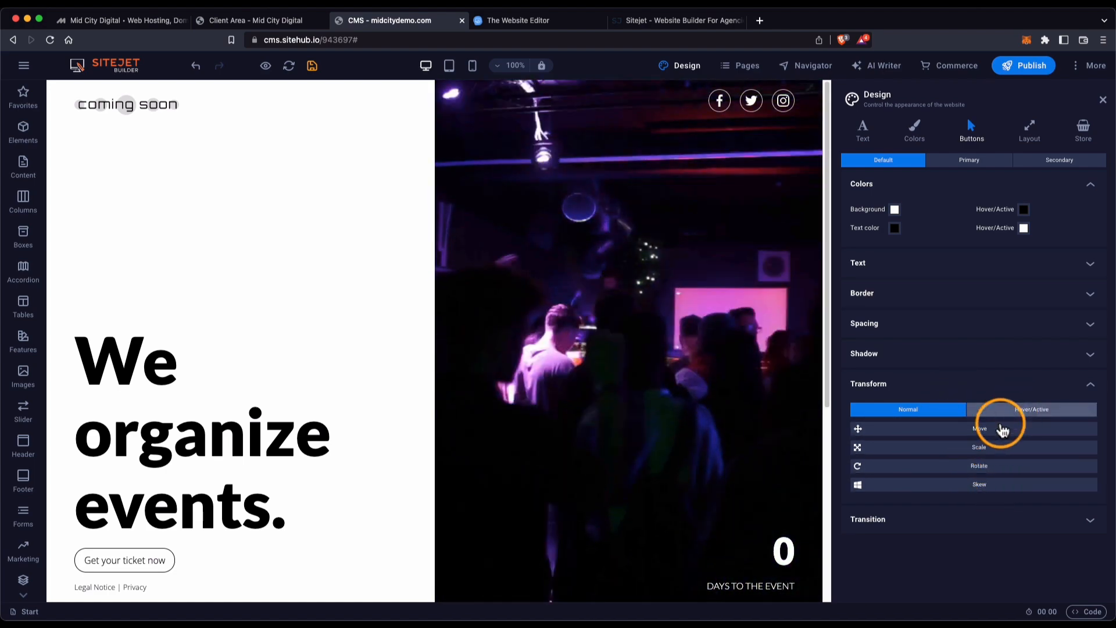
{"action": "left_click", "coordinate": [940, 515]}
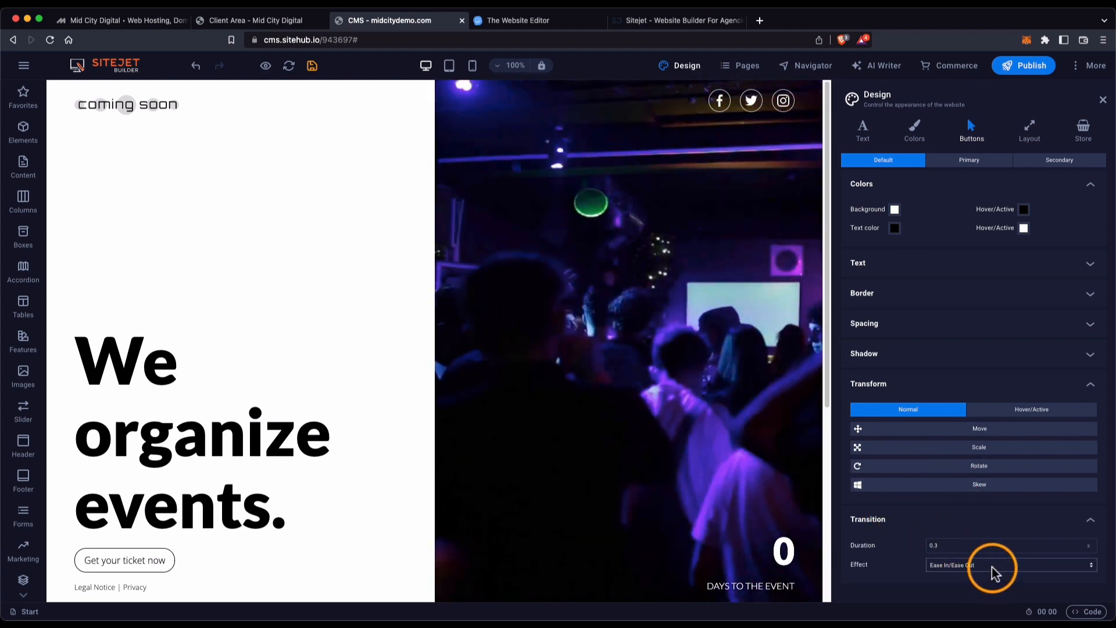
{"action": "left_click", "coordinate": [993, 566]}
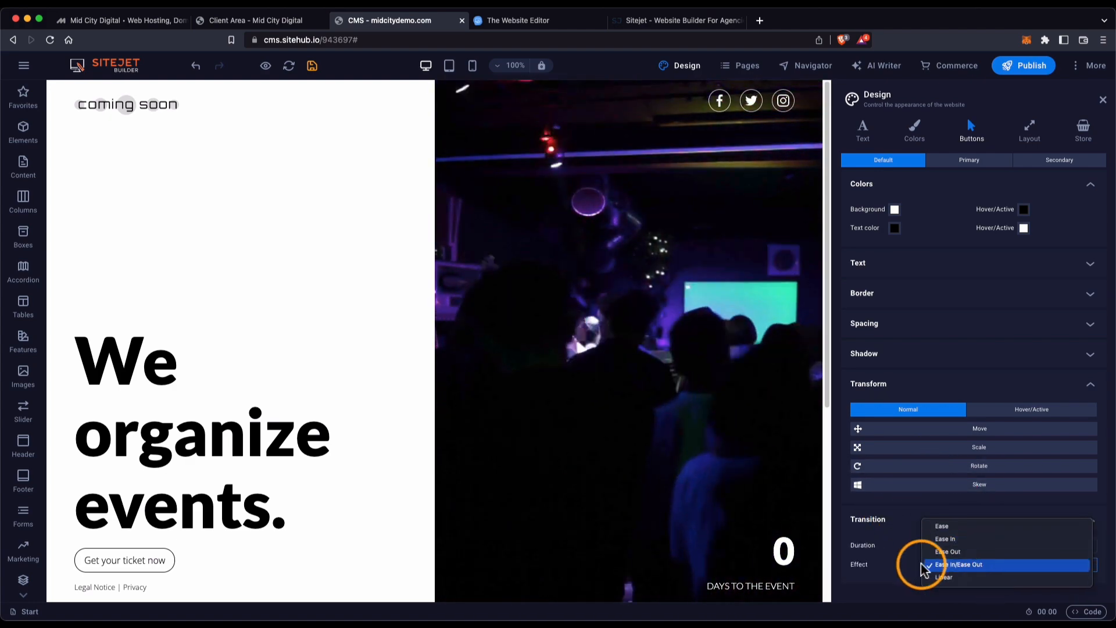
{"action": "left_click", "coordinate": [899, 551]}
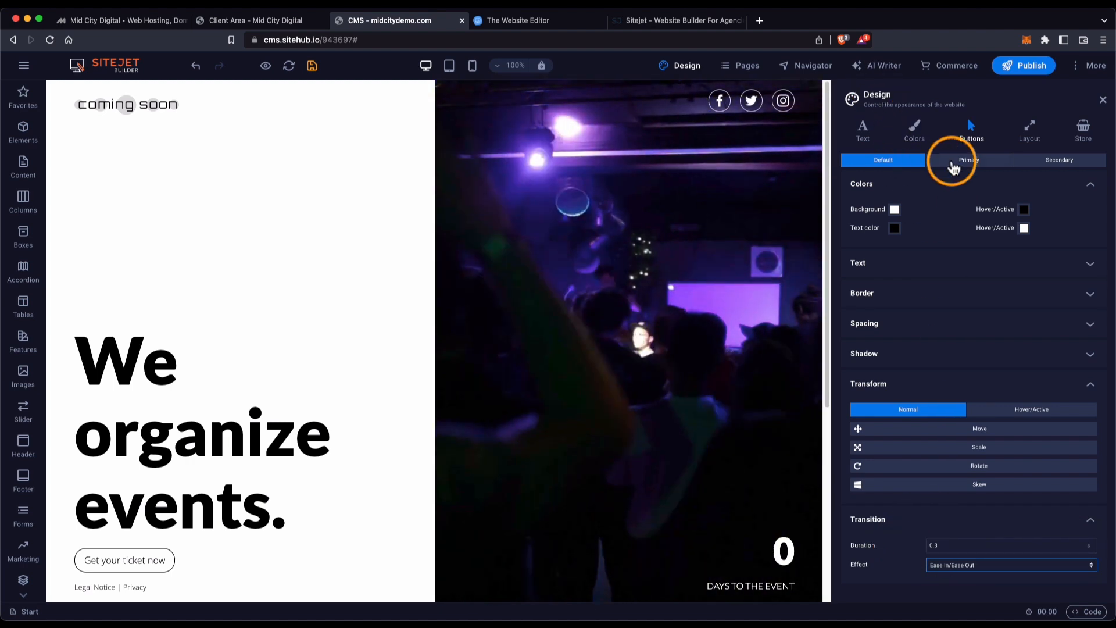
{"action": "left_click", "coordinate": [1029, 127]}
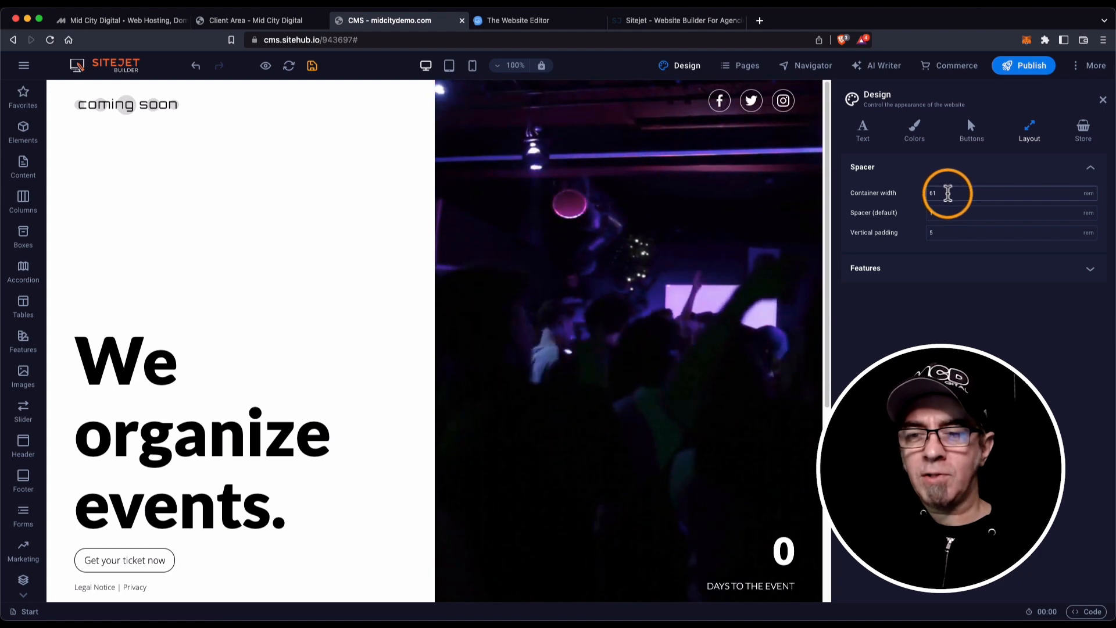
Check the 61 rem container width and 5 rem vertical padding, then expand Features.
{"action": "left_click", "coordinate": [948, 193]}
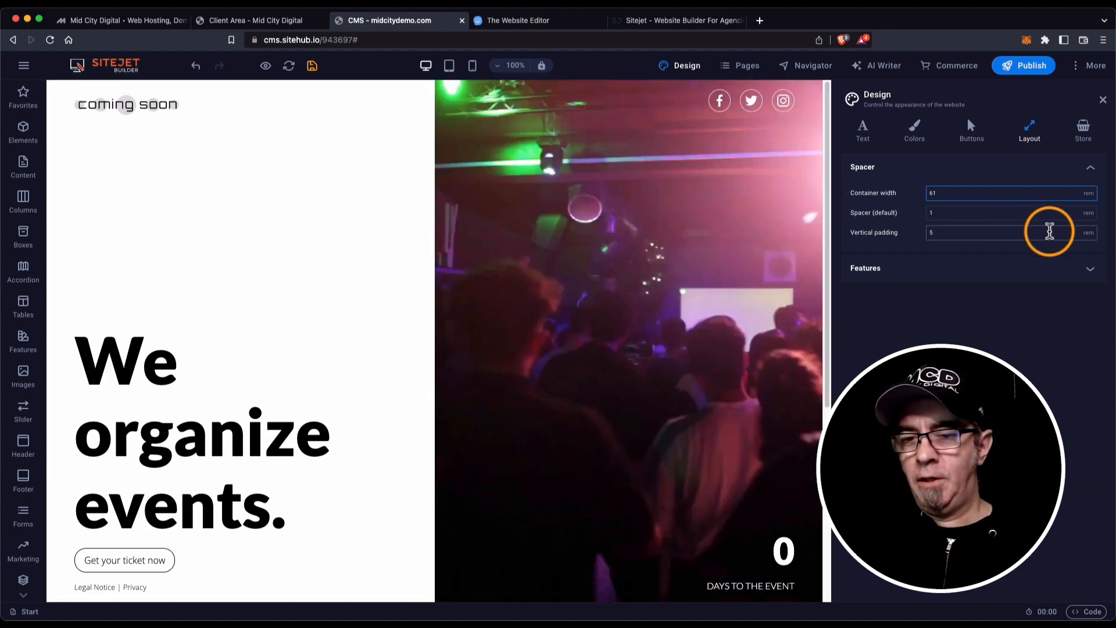
{"action": "left_click", "coordinate": [948, 233]}
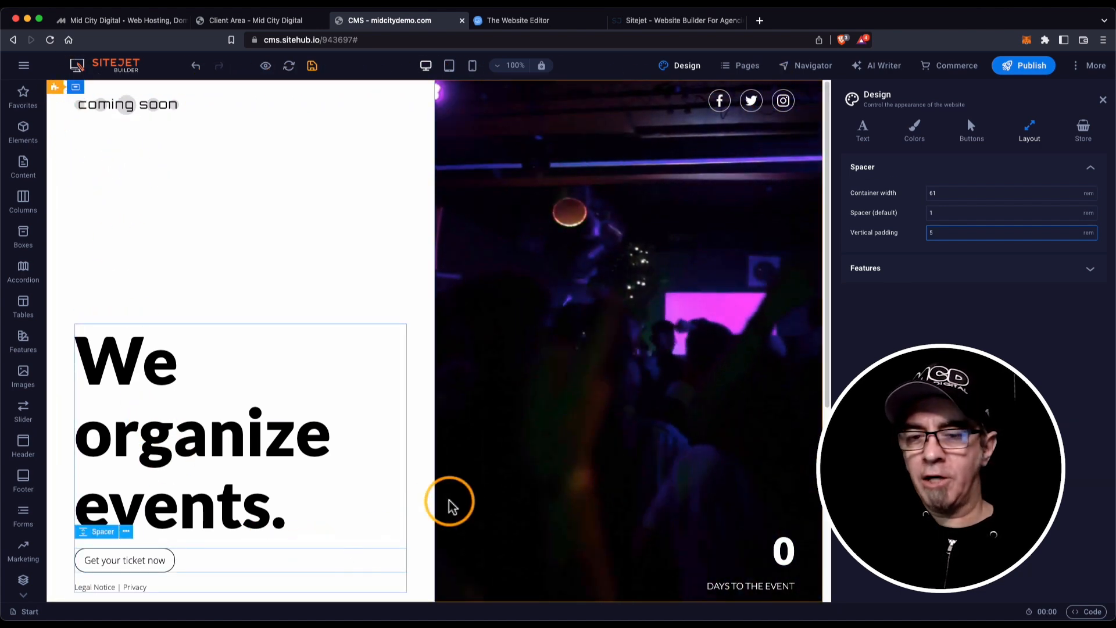
{"action": "left_click", "coordinate": [912, 270]}
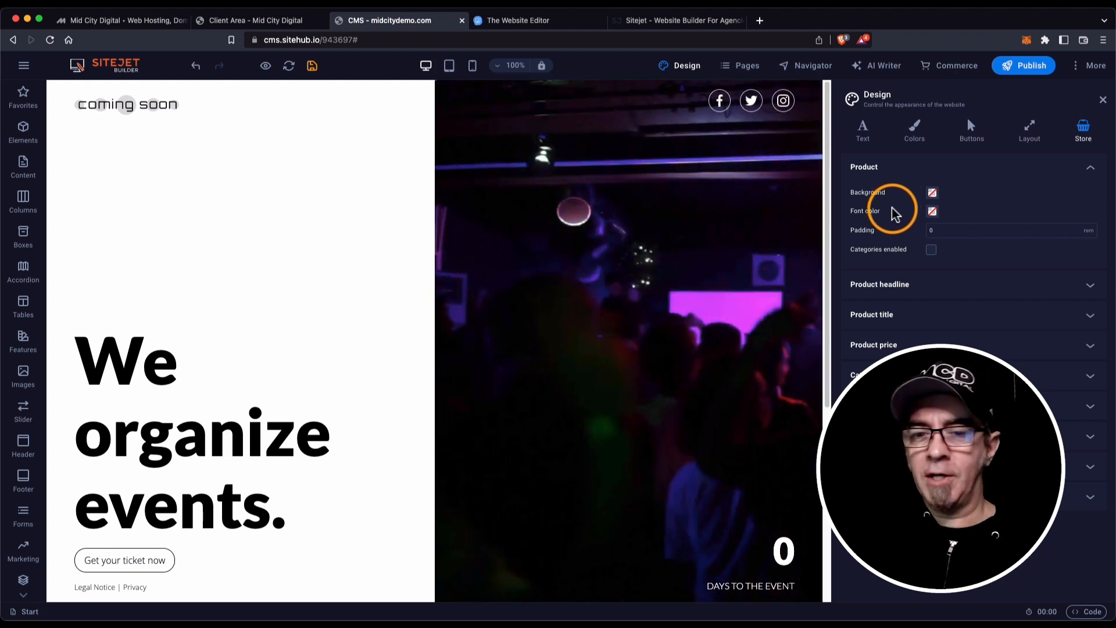
Expand Product headline, scroll through the Store settings, and close the Design panel.
{"action": "left_click", "coordinate": [927, 288]}
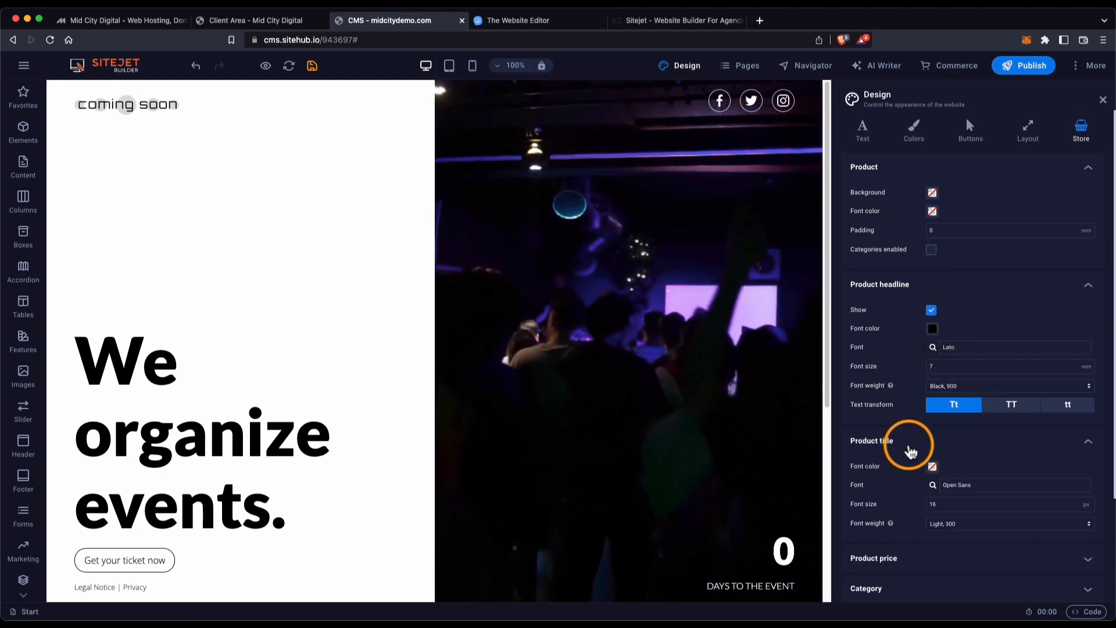
{"action": "scroll", "coordinate": [910, 452], "scroll_direction": "down", "scroll_amount": 3}
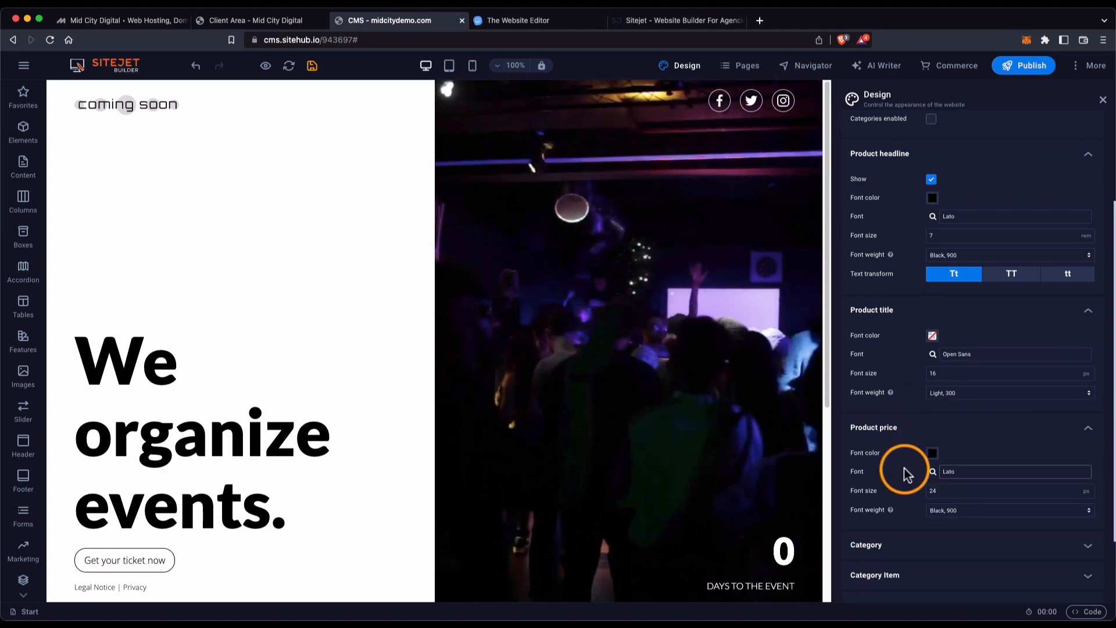
{"action": "scroll", "coordinate": [905, 474], "scroll_direction": "down", "scroll_amount": 2}
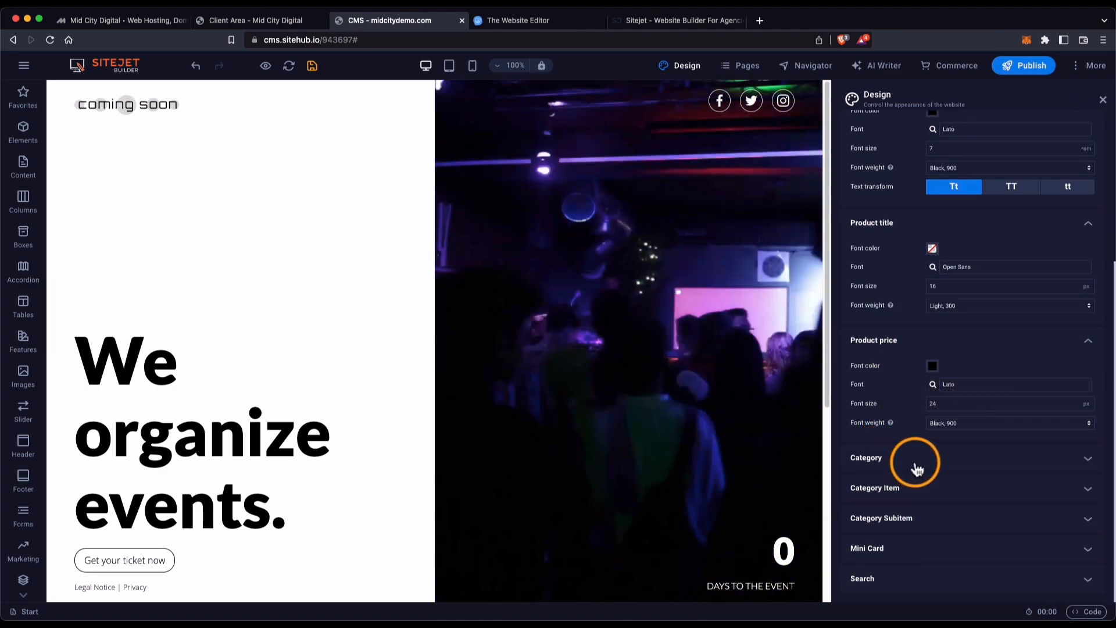
{"action": "scroll", "coordinate": [907, 464], "scroll_direction": "down", "scroll_amount": 2}
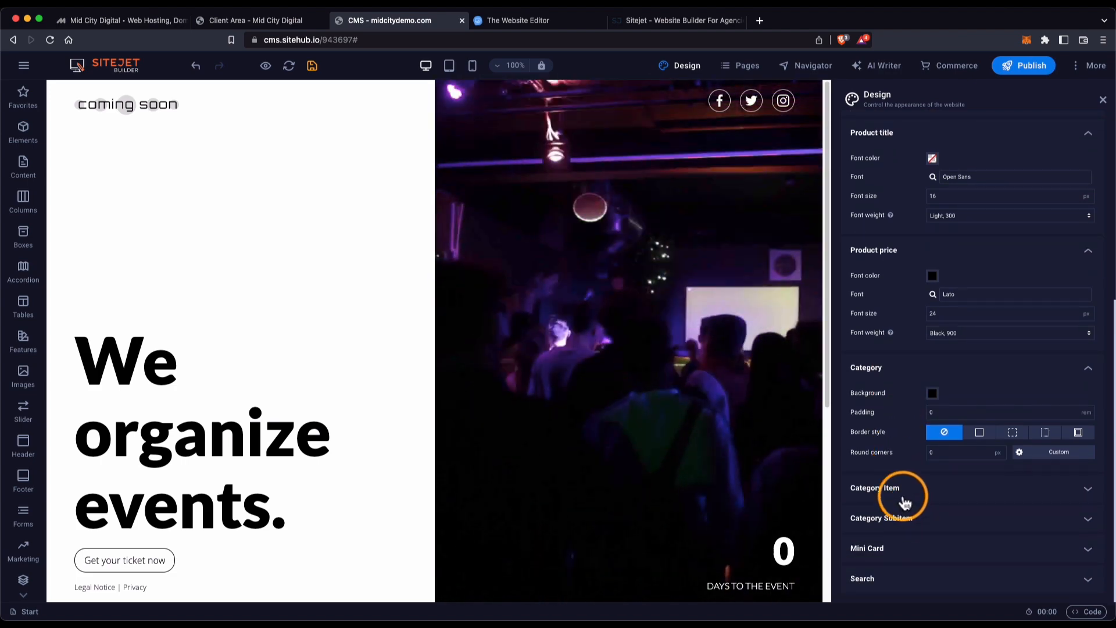
{"action": "scroll", "coordinate": [877, 424], "scroll_direction": "up", "scroll_amount": 7}
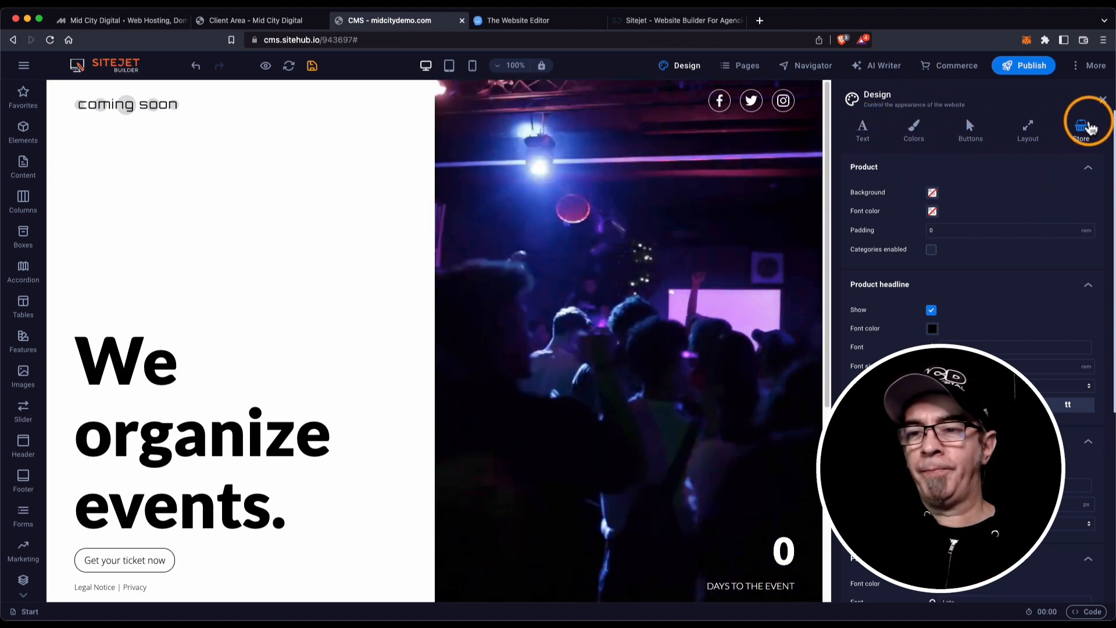
{"action": "left_click", "coordinate": [1103, 98]}
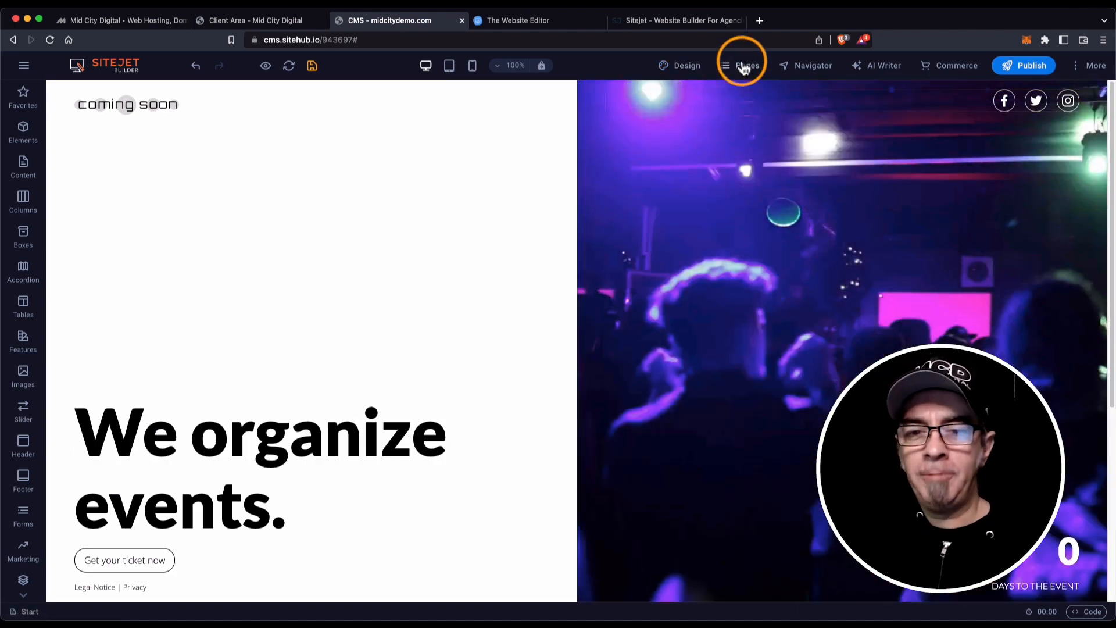
Add a new page after Privacy and inspect its settings and 'new-page' URL slug.
{"action": "left_click", "coordinate": [745, 69]}
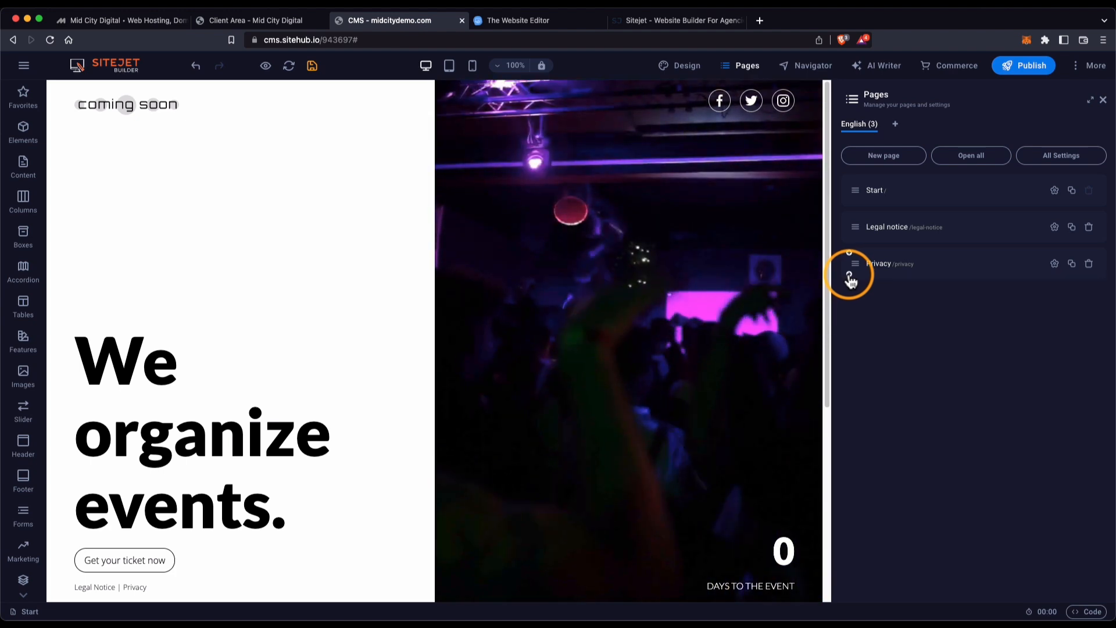
{"action": "left_click", "coordinate": [850, 274]}
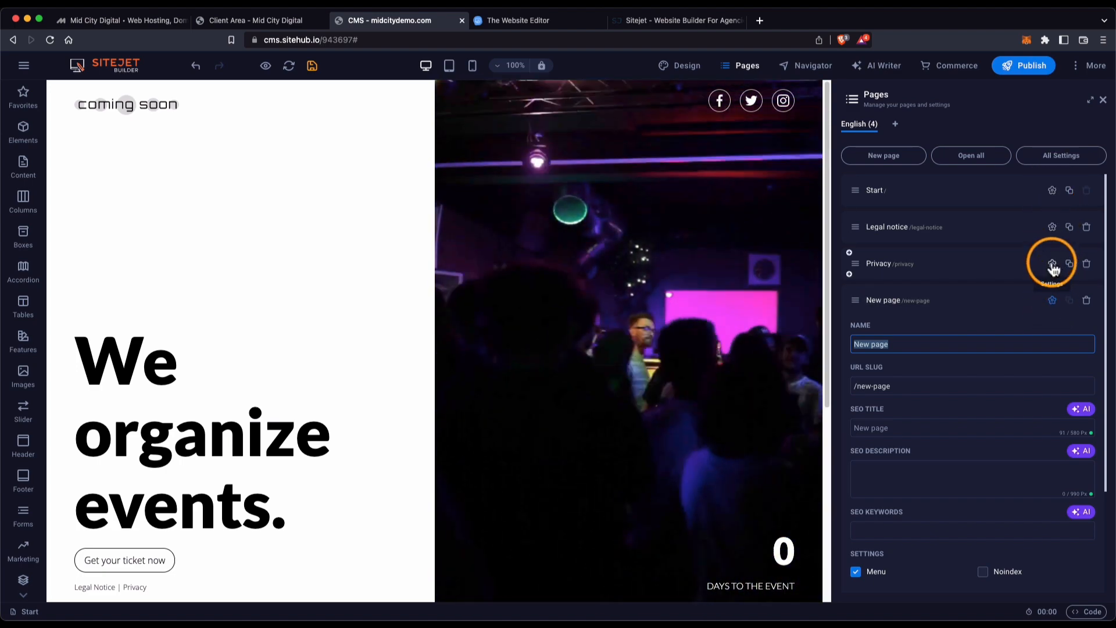
{"action": "left_click", "coordinate": [1053, 265]}
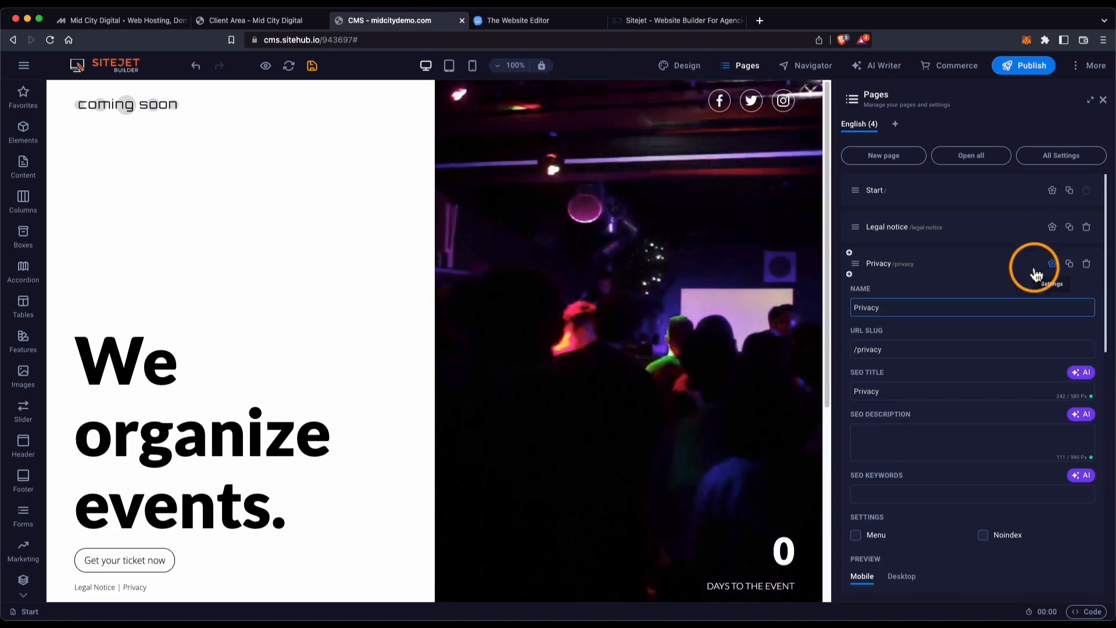
{"action": "left_click", "coordinate": [1053, 265]}
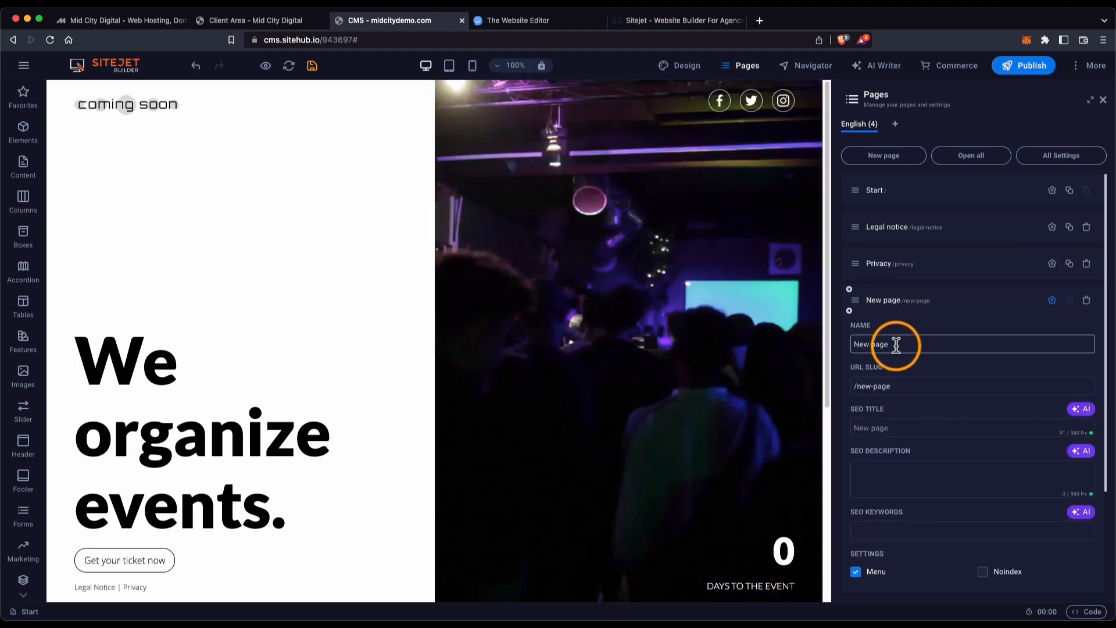
{"action": "left_click_drag", "start_coordinate": [909, 393], "coordinate": [859, 387]}
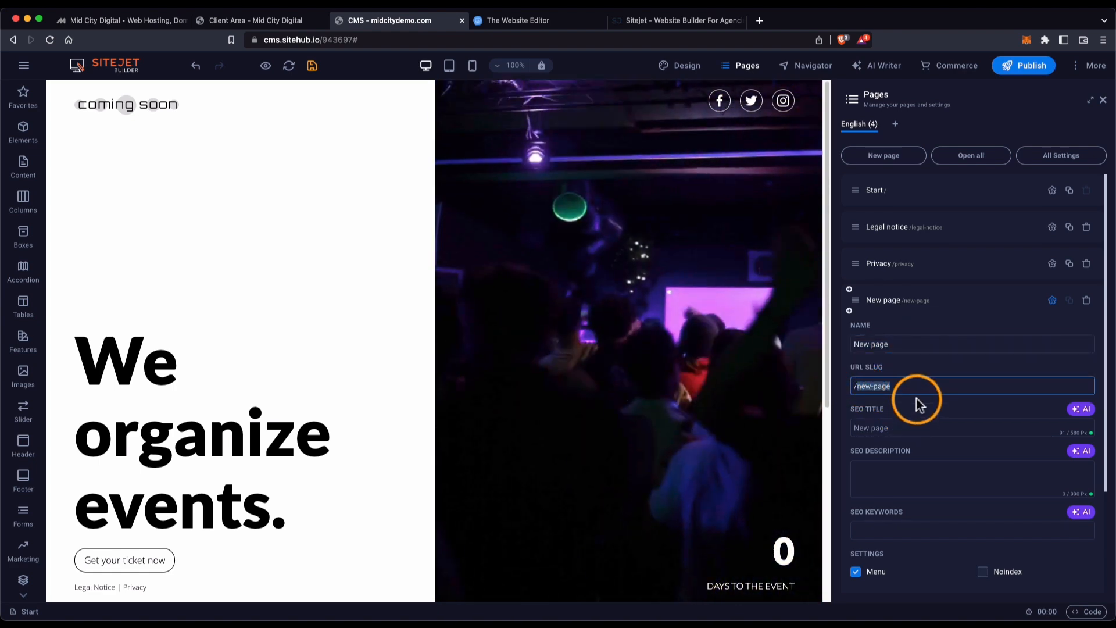
Review the New page's SEO title, meta tags and preview image, then collapse its settings.
{"action": "scroll", "coordinate": [917, 404], "scroll_direction": "down", "scroll_amount": 1}
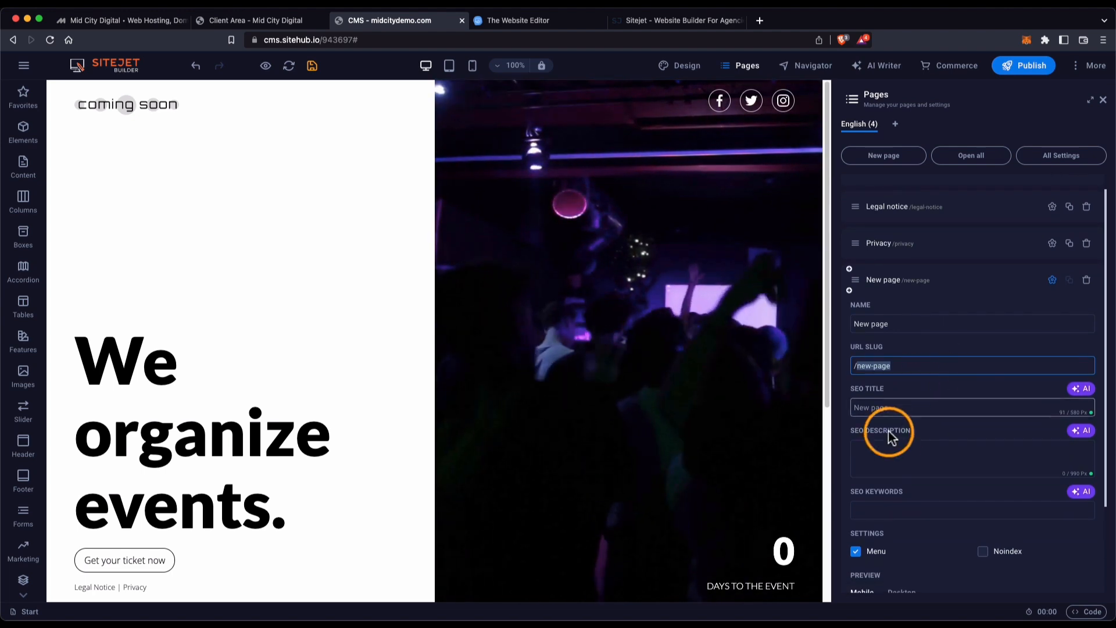
{"action": "left_click", "coordinate": [914, 408]}
{"action": "scroll", "coordinate": [914, 409], "scroll_direction": "down", "scroll_amount": 2}
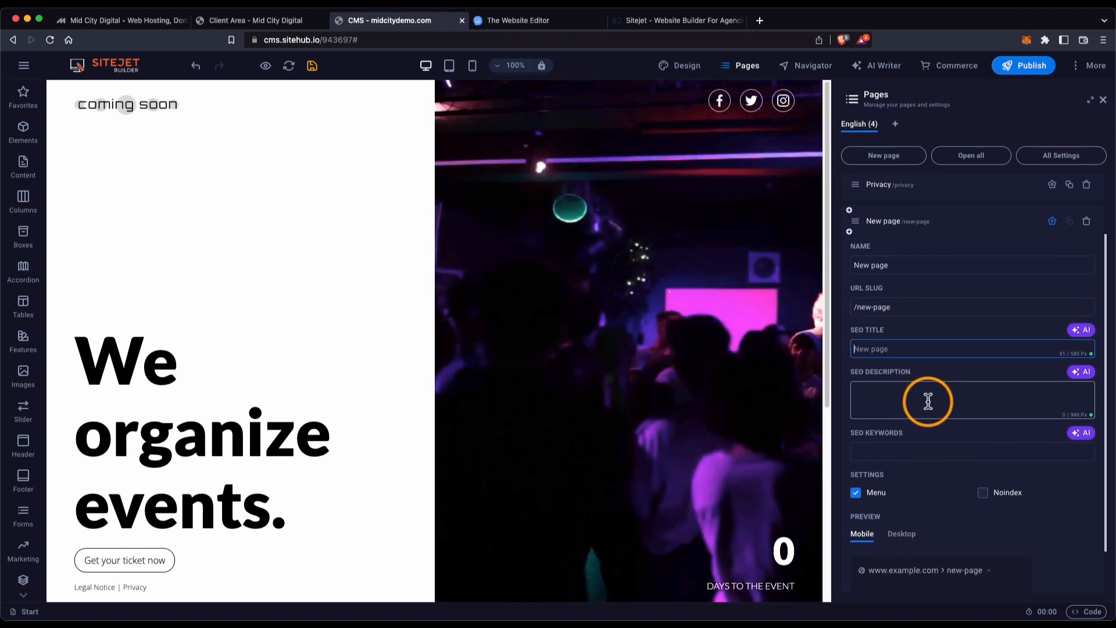
{"action": "scroll", "coordinate": [928, 401], "scroll_direction": "down", "scroll_amount": 2}
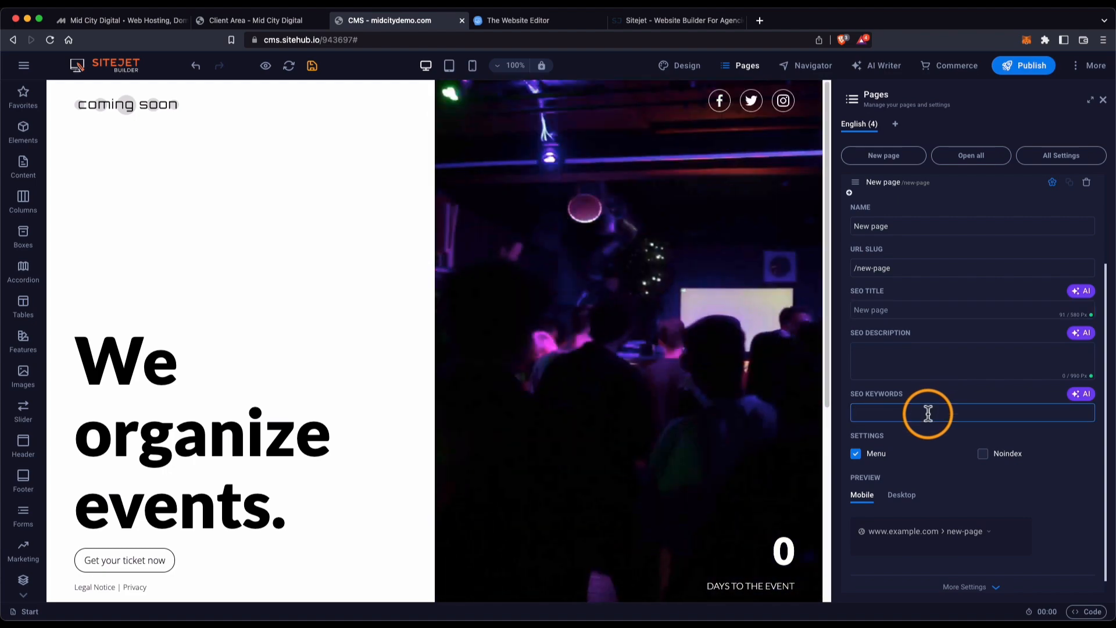
{"action": "scroll", "coordinate": [929, 413], "scroll_direction": "down", "scroll_amount": 1}
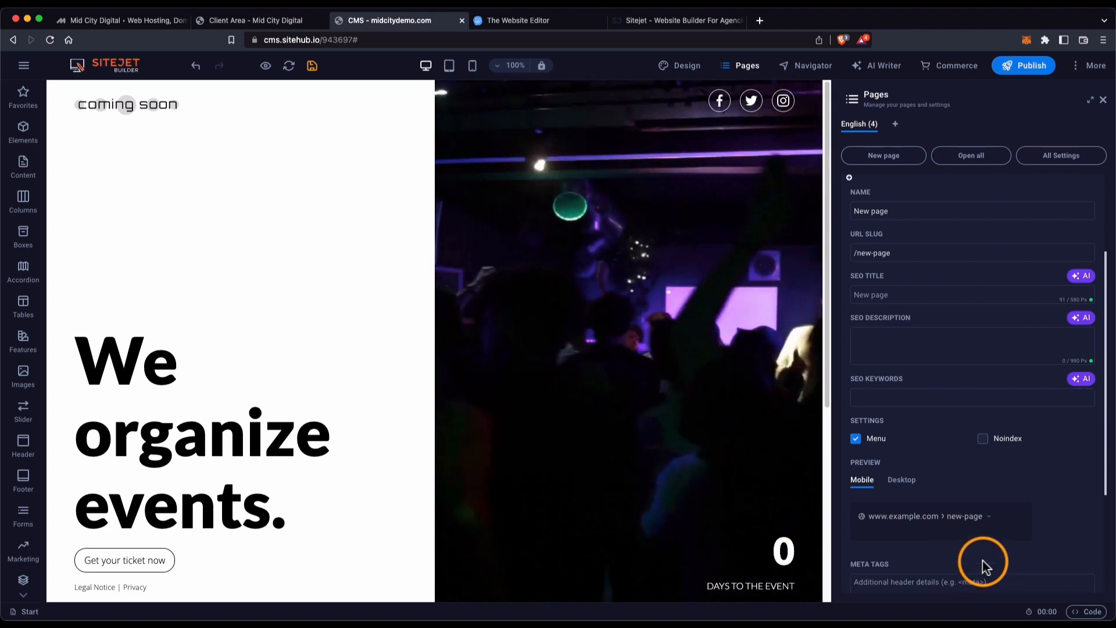
{"action": "scroll", "coordinate": [960, 483], "scroll_direction": "down", "scroll_amount": 3}
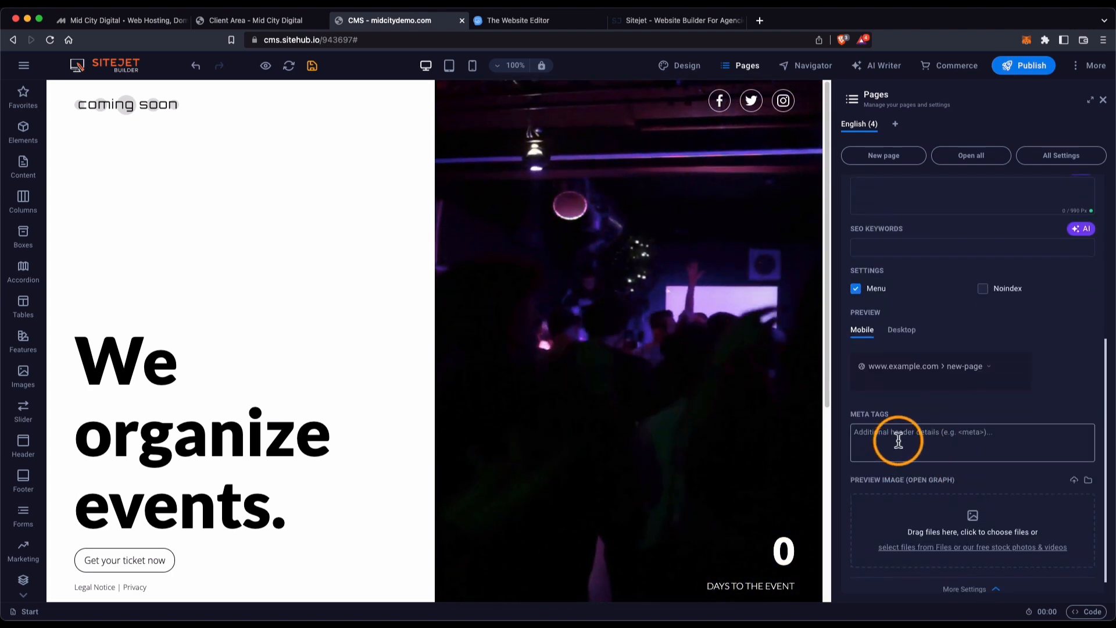
{"action": "scroll", "coordinate": [940, 496], "scroll_direction": "down", "scroll_amount": 1}
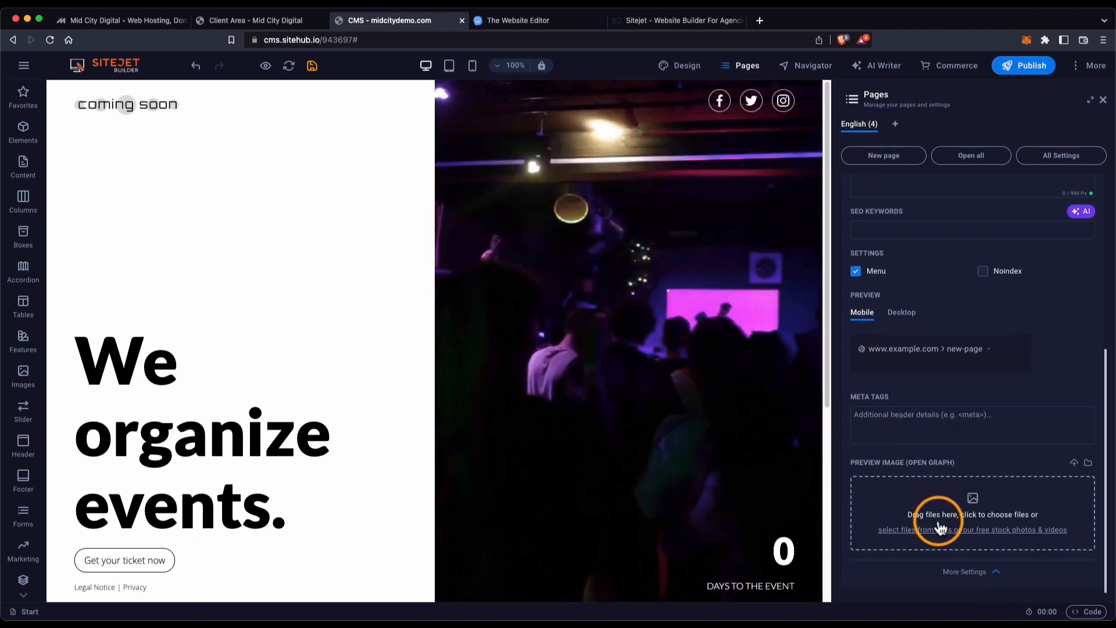
{"action": "scroll", "coordinate": [939, 519], "scroll_direction": "up", "scroll_amount": 6}
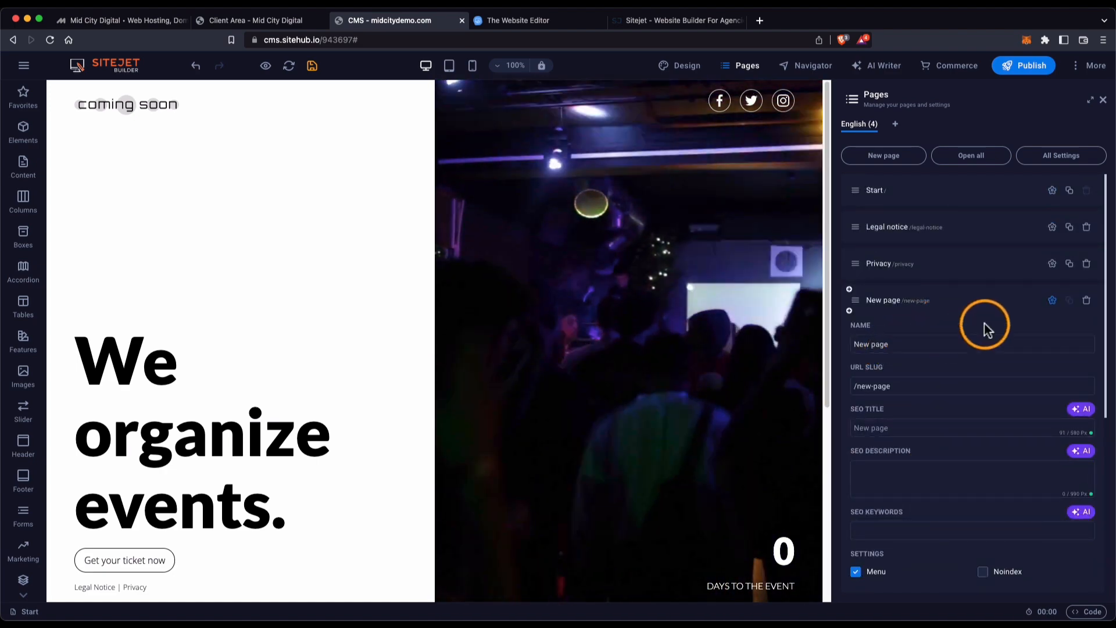
{"action": "left_click", "coordinate": [1052, 302]}
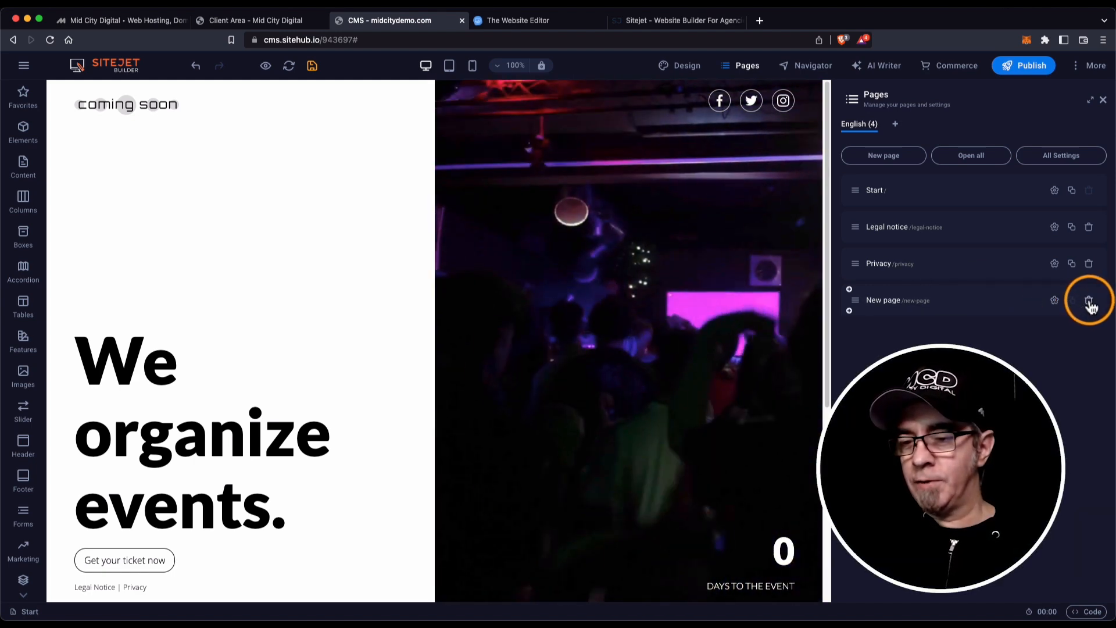
Delete New page, briefly open Legal notice and Privacy, then close them, keeping only Start open.
{"action": "left_click", "coordinate": [1090, 304]}
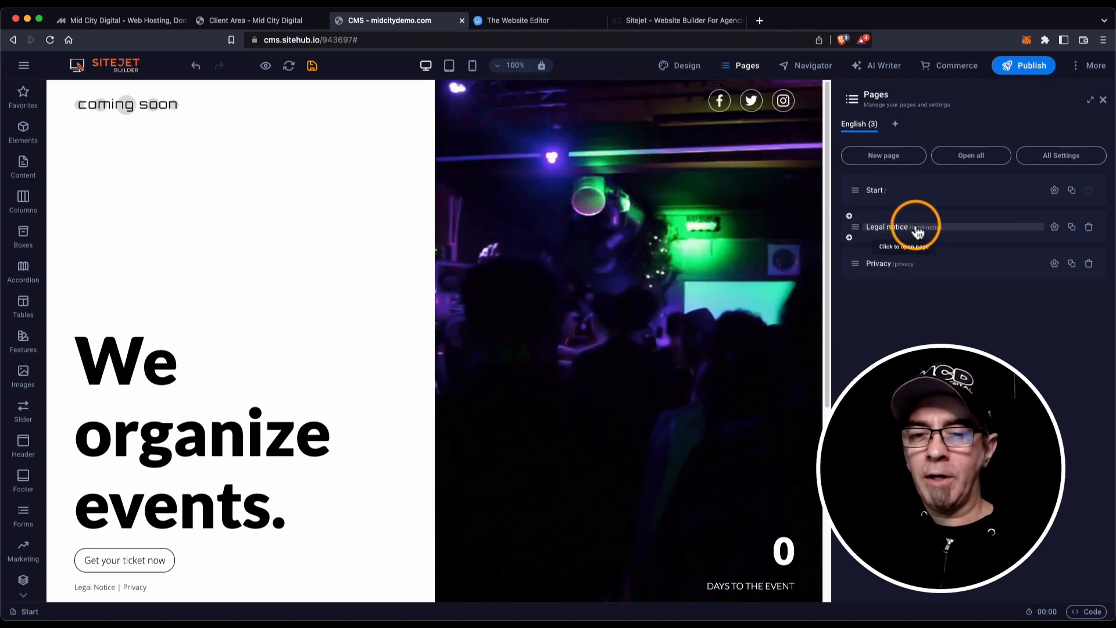
{"action": "left_click", "coordinate": [921, 225]}
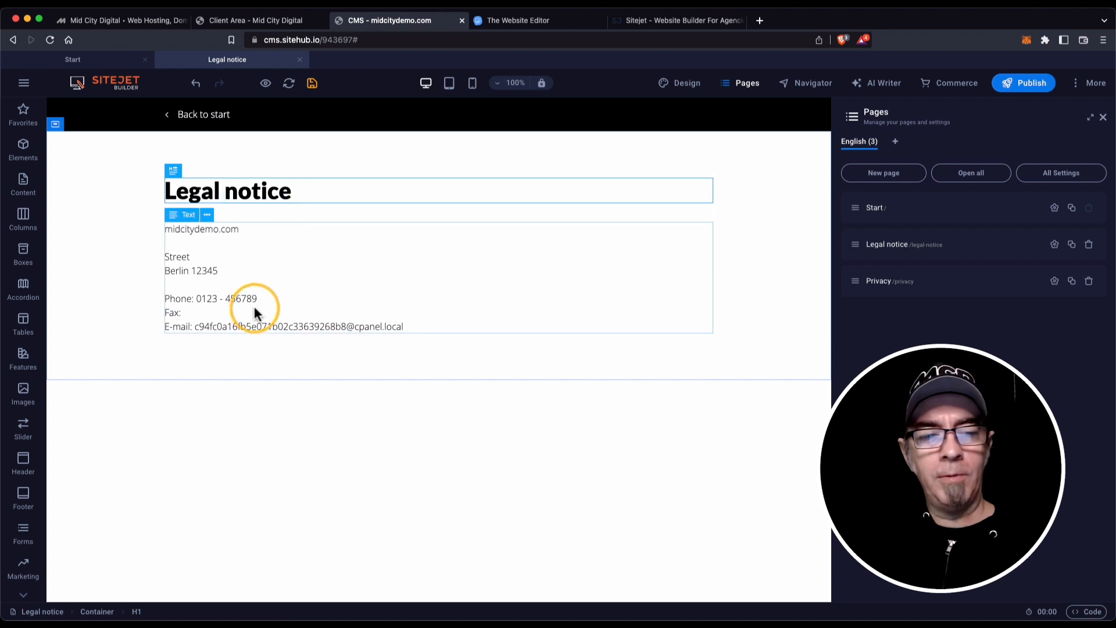
{"action": "left_click", "coordinate": [944, 283]}
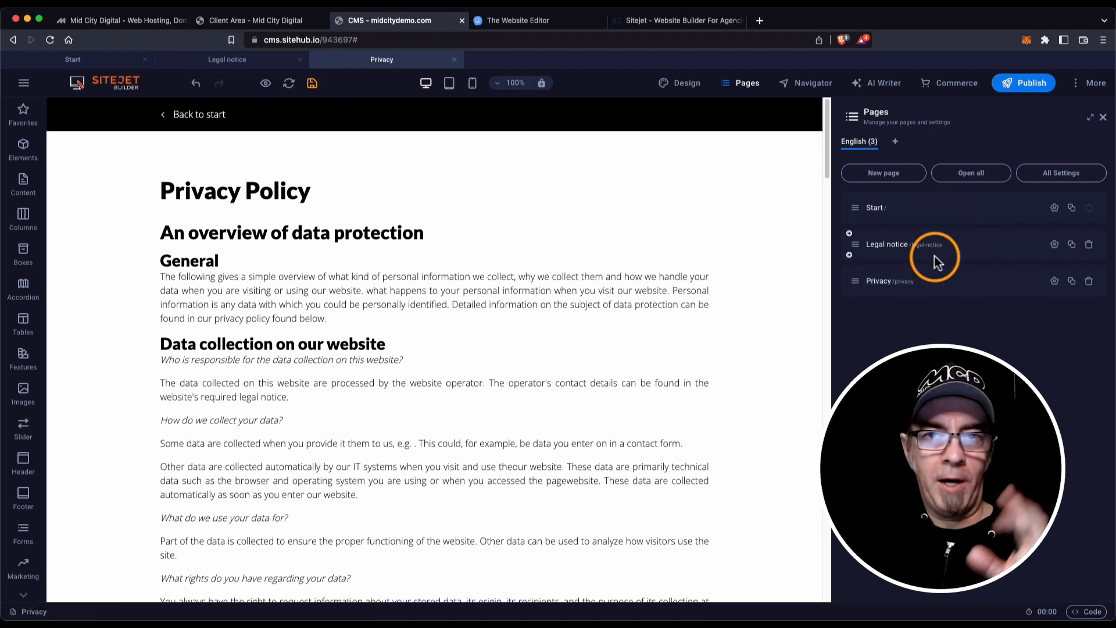
{"action": "left_click", "coordinate": [909, 213]}
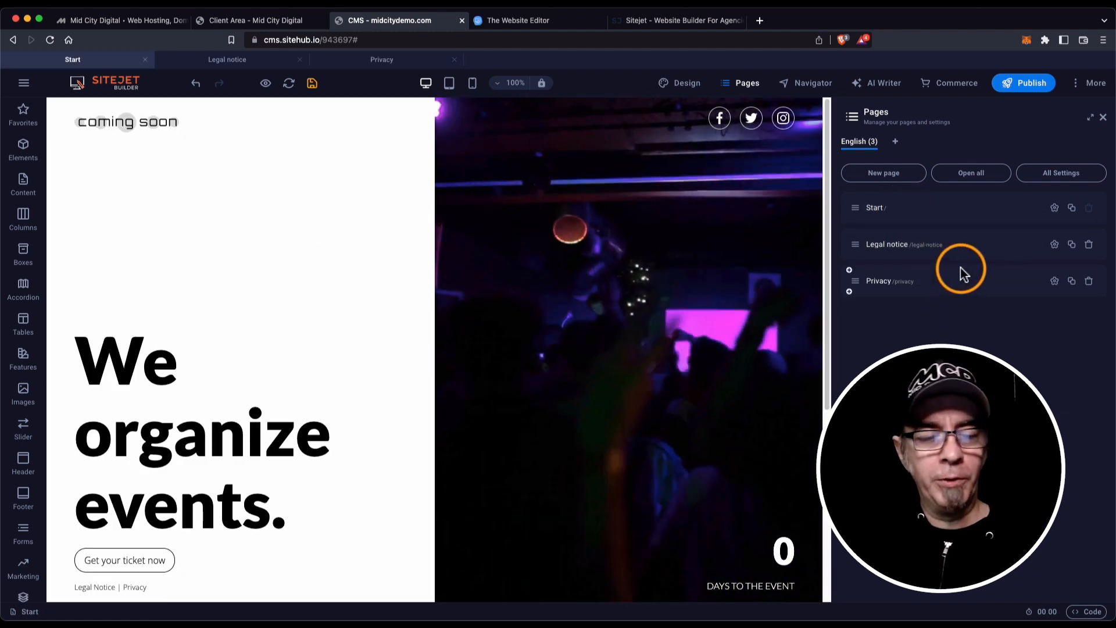
{"action": "left_click", "coordinate": [455, 62]}
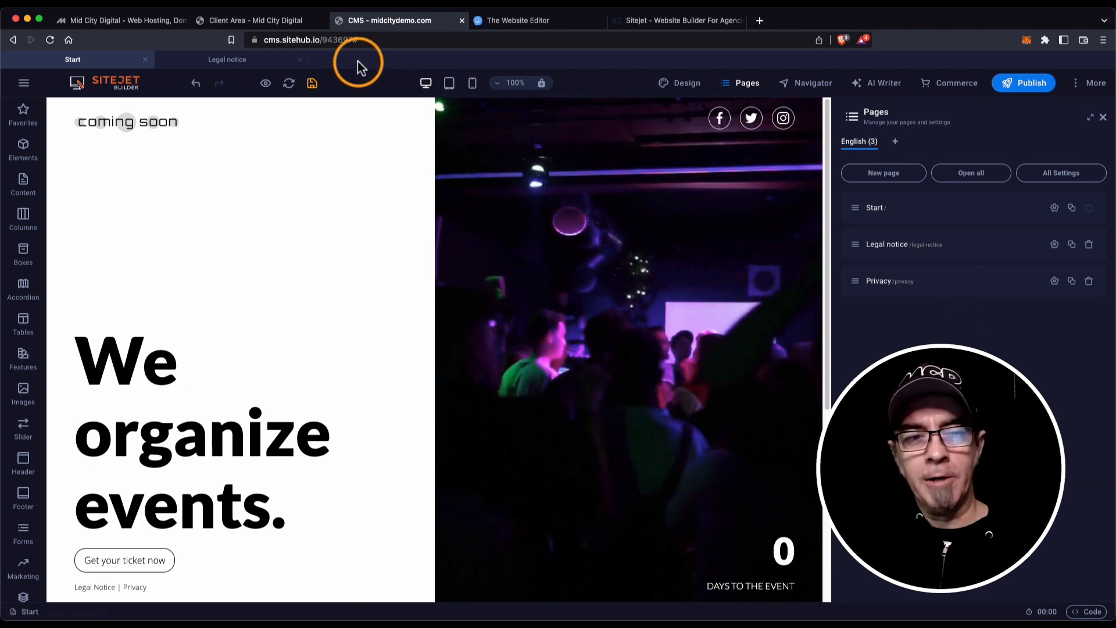
{"action": "left_click", "coordinate": [300, 61]}
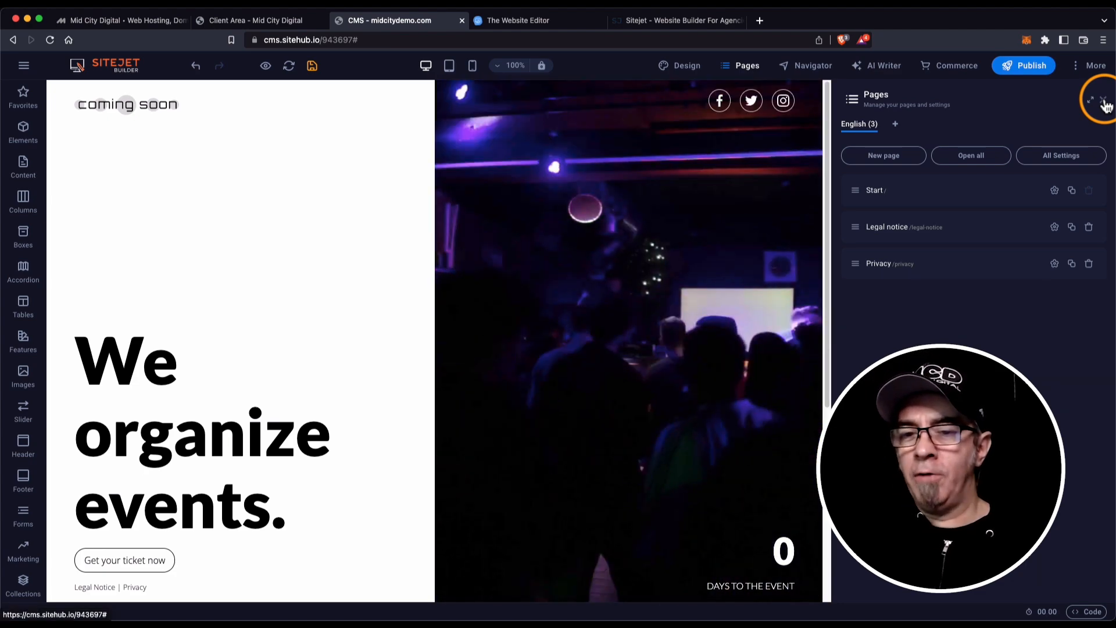
Show the Start page's element tree, expanding Preset and containers down to headline, button and countdown.
{"action": "left_click", "coordinate": [1104, 102]}
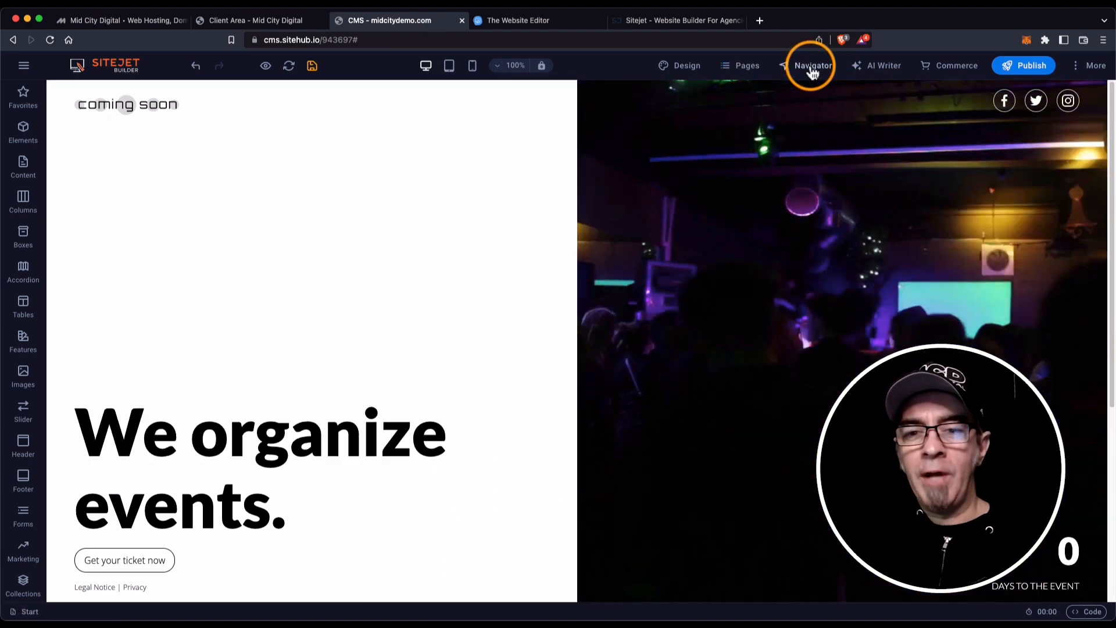
{"action": "left_click", "coordinate": [804, 67]}
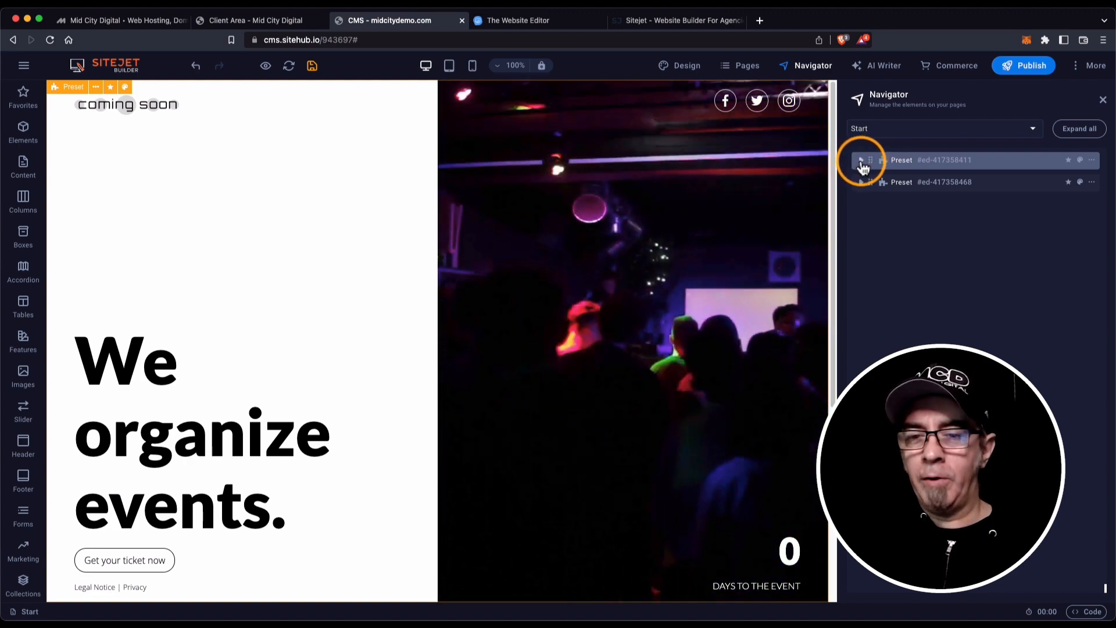
{"action": "left_click", "coordinate": [862, 162]}
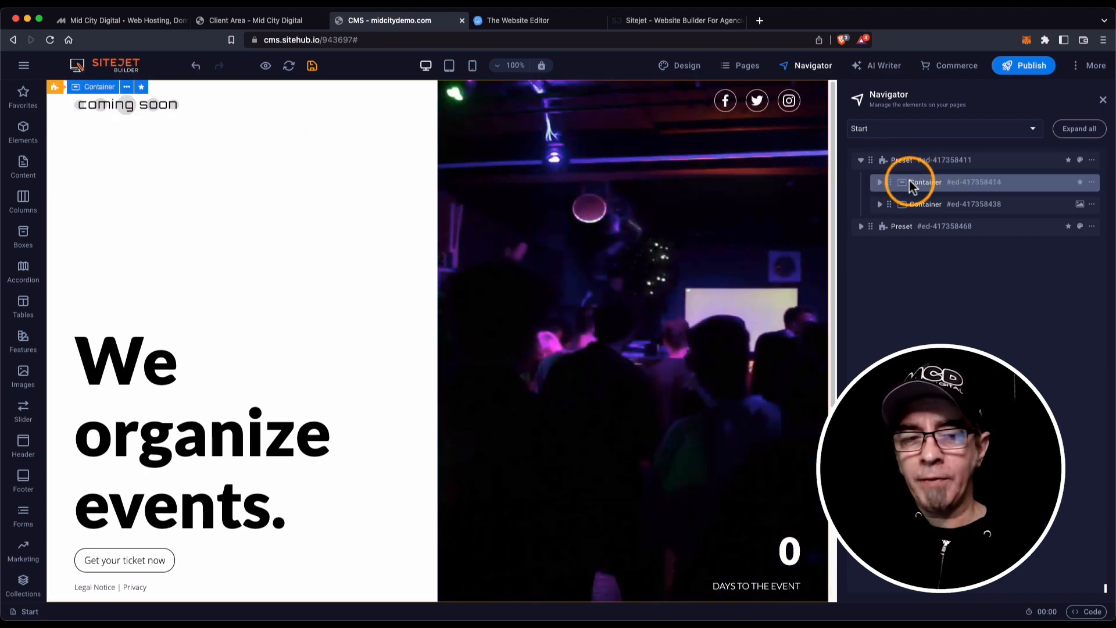
{"action": "left_click", "coordinate": [879, 182]}
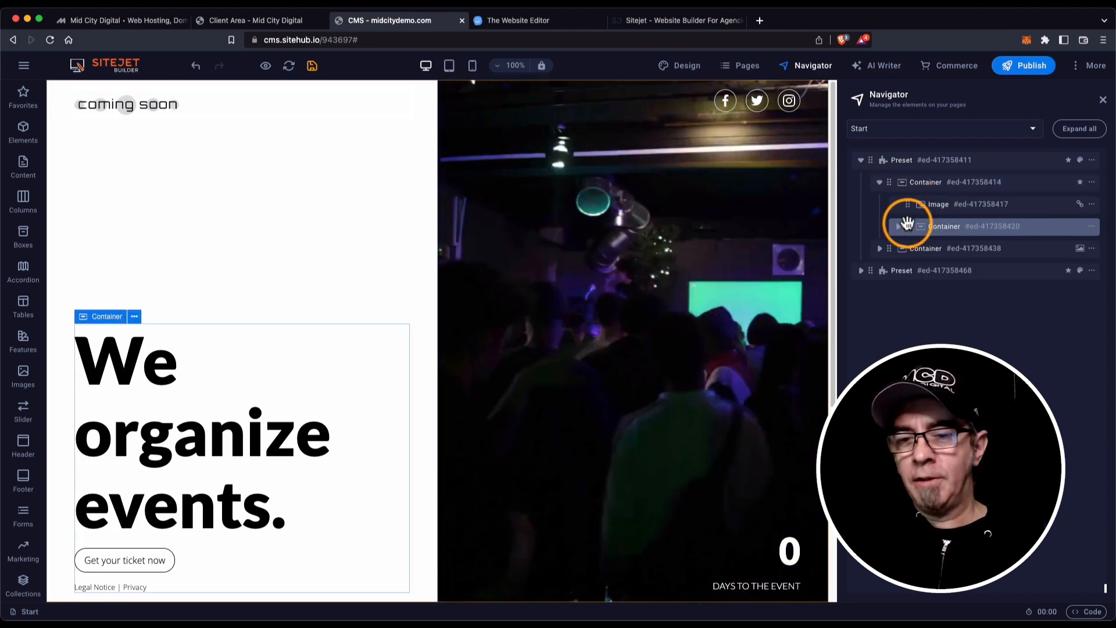
{"action": "left_click", "coordinate": [899, 228]}
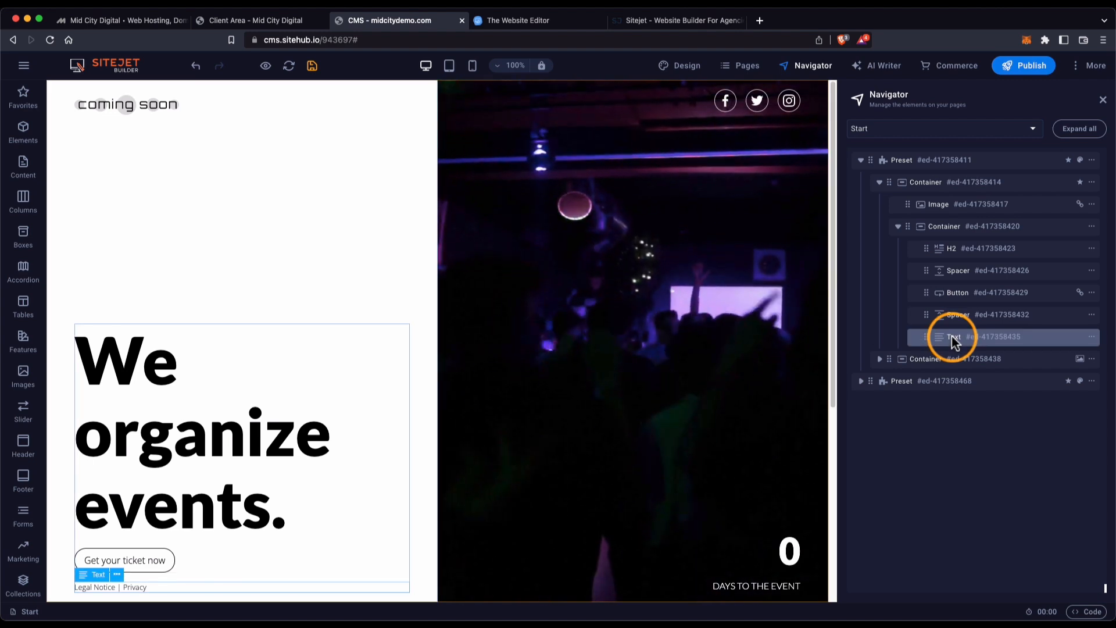
{"action": "left_click", "coordinate": [881, 361]}
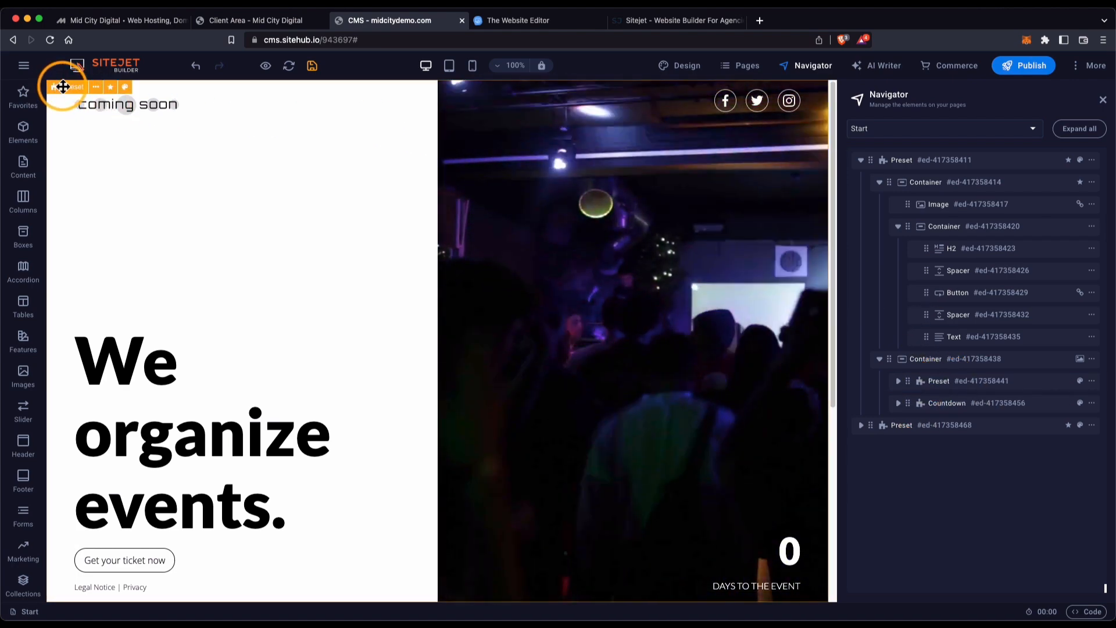
{"action": "left_click", "coordinate": [63, 86]}
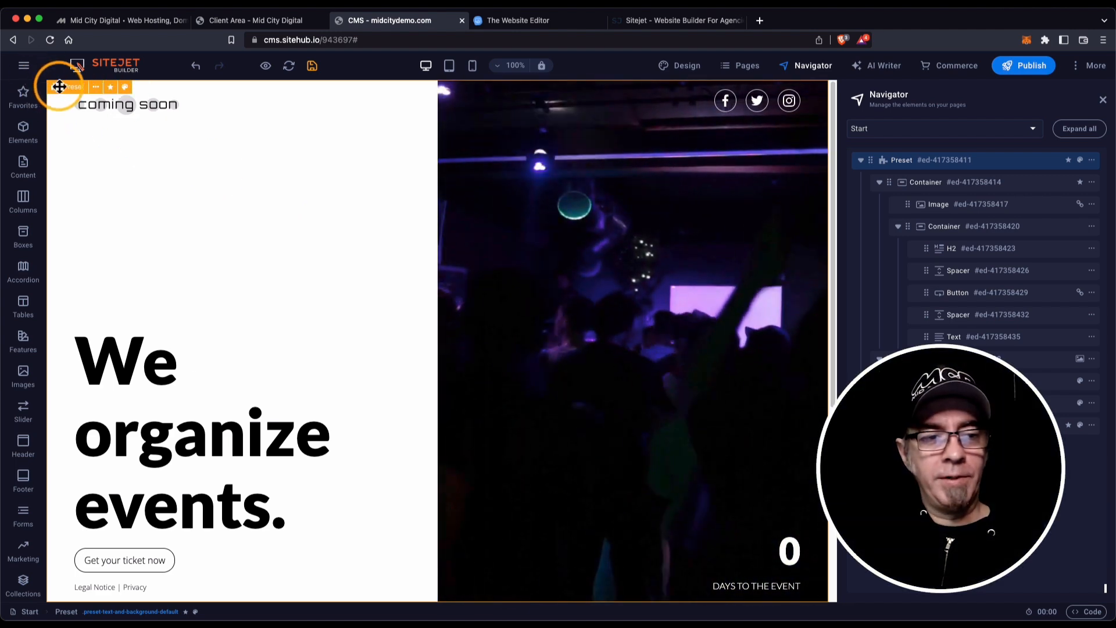
Open the top Preset section's Style settings and check the Image minimum height of 50 vh.
{"action": "left_click", "coordinate": [60, 87]}
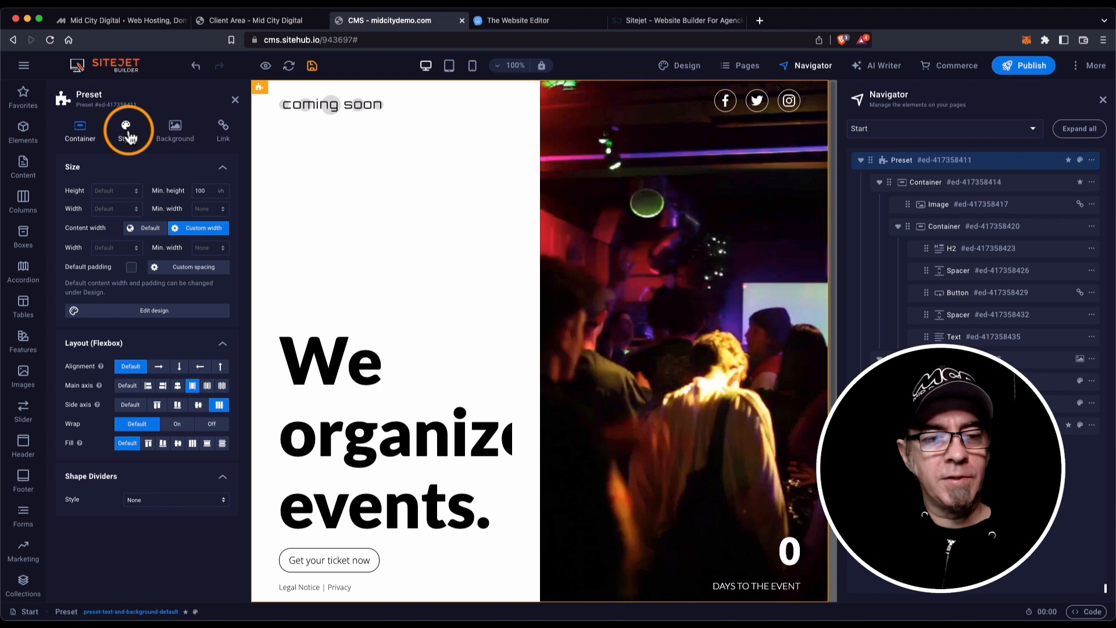
{"action": "left_click", "coordinate": [126, 131]}
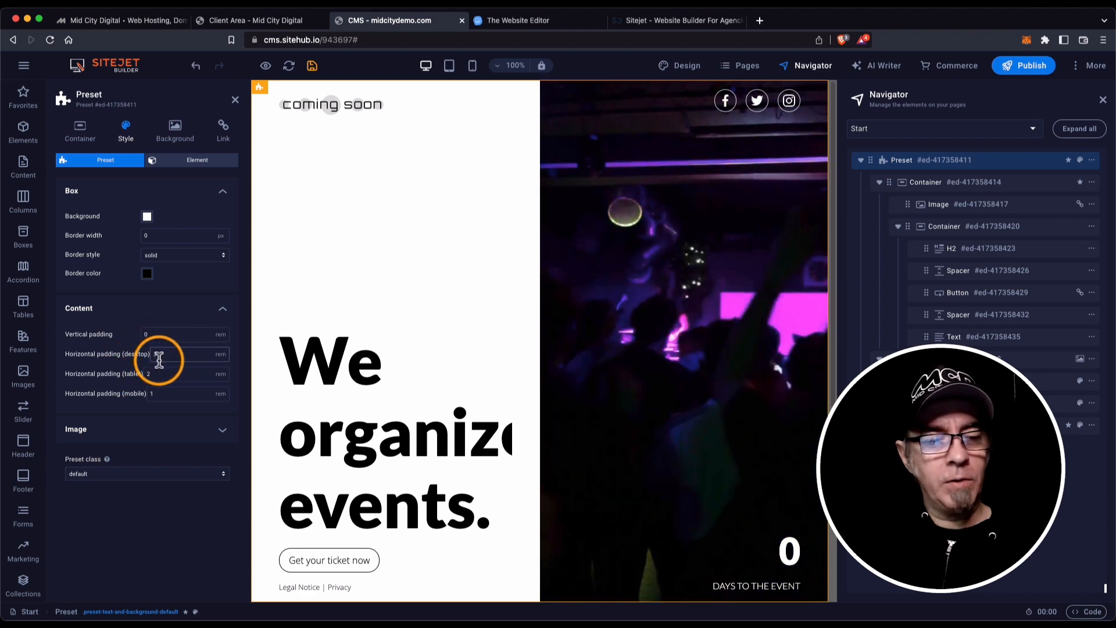
{"action": "left_click", "coordinate": [154, 431]}
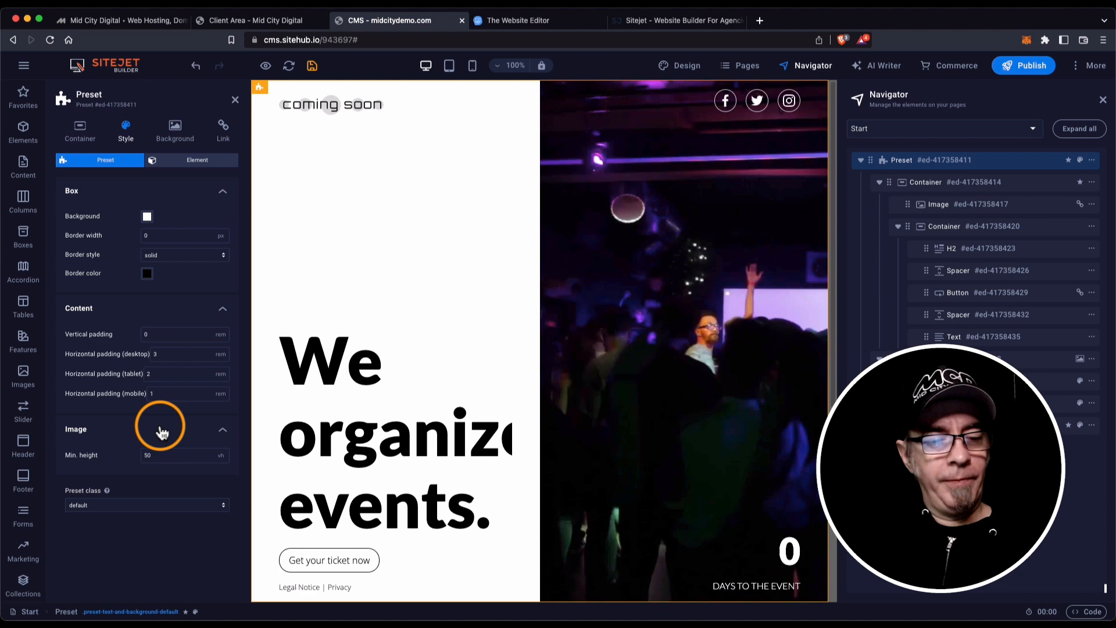
{"action": "left_click", "coordinate": [160, 433]}
{"action": "left_click", "coordinate": [158, 434]}
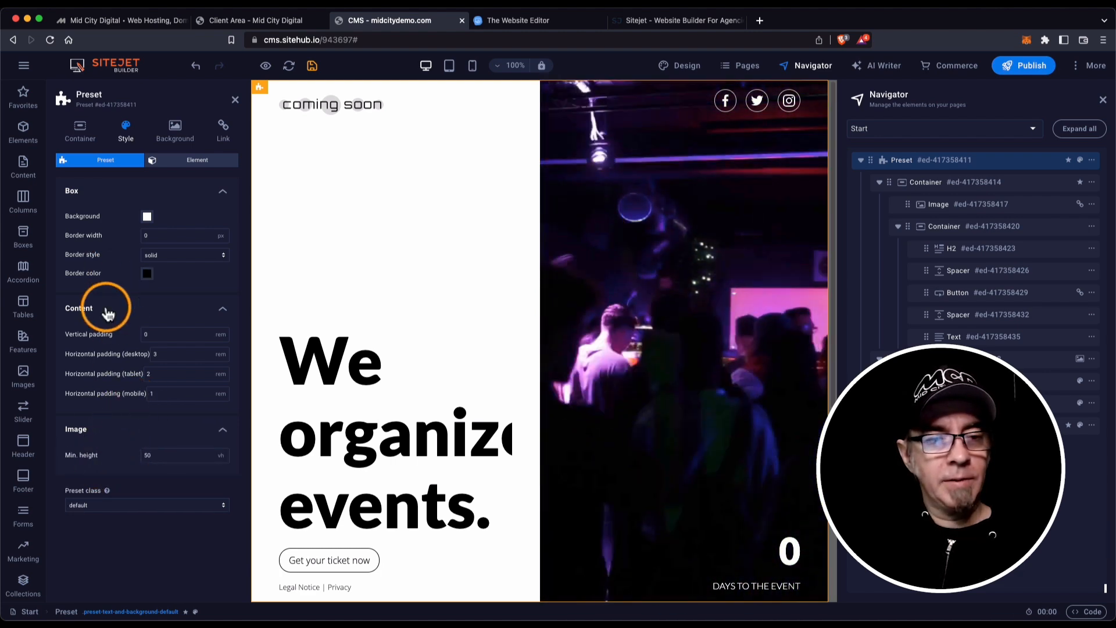
View the section's background options and expand social-icons Preset #ed-417358441 in the Navigator.
{"action": "left_click", "coordinate": [169, 119]}
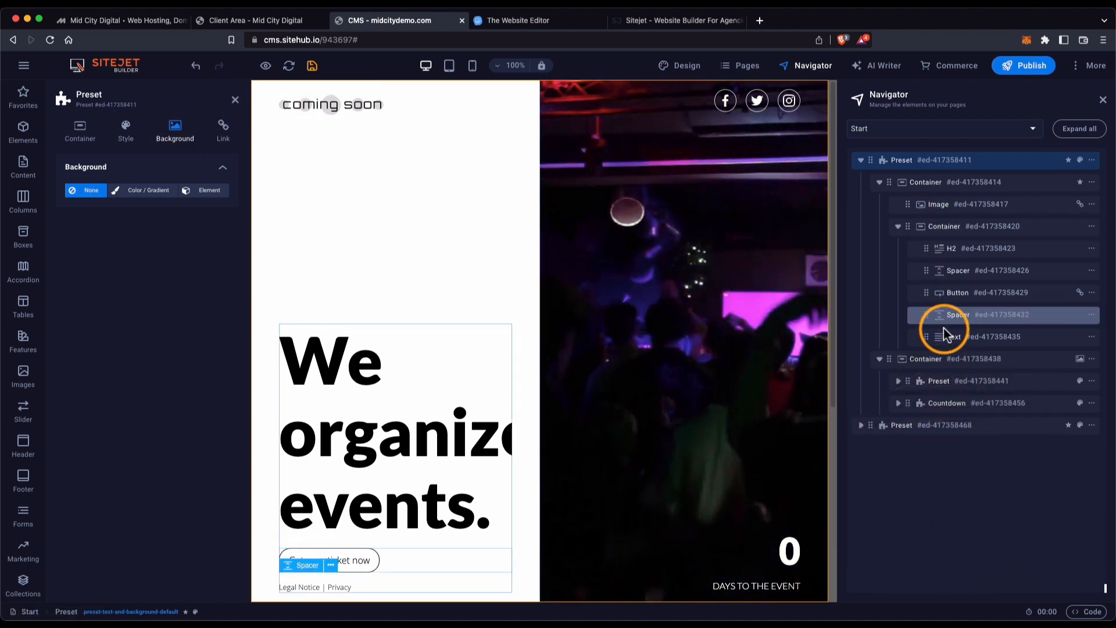
{"action": "left_click", "coordinate": [937, 379]}
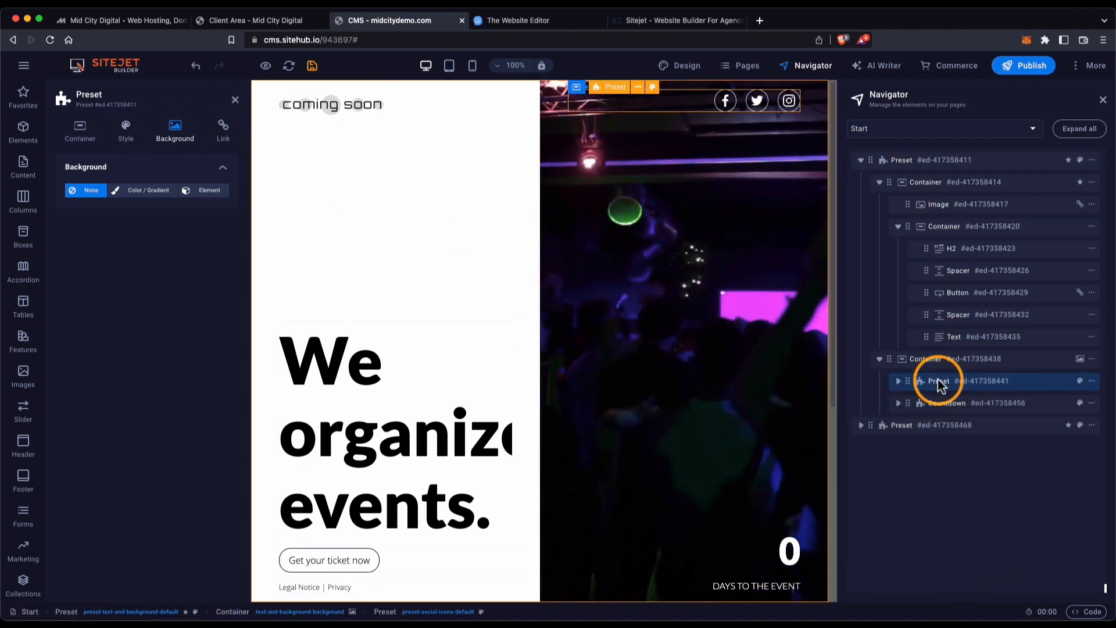
{"action": "left_click", "coordinate": [899, 380]}
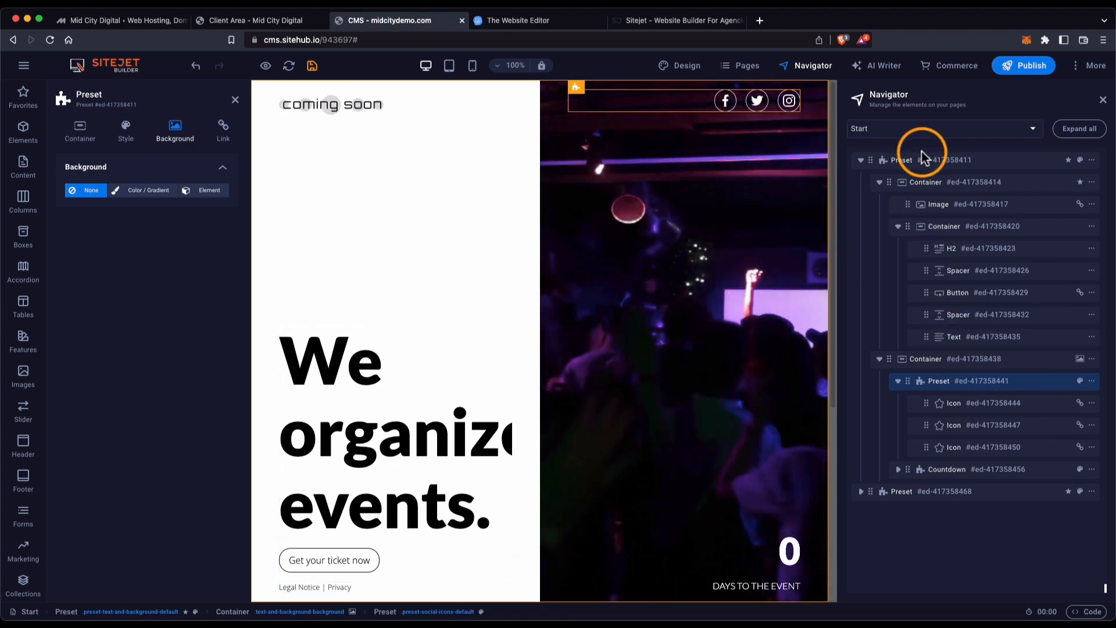
Change the first social icon to a circled Facebook glyph and close its settings.
{"action": "left_click", "coordinate": [958, 402]}
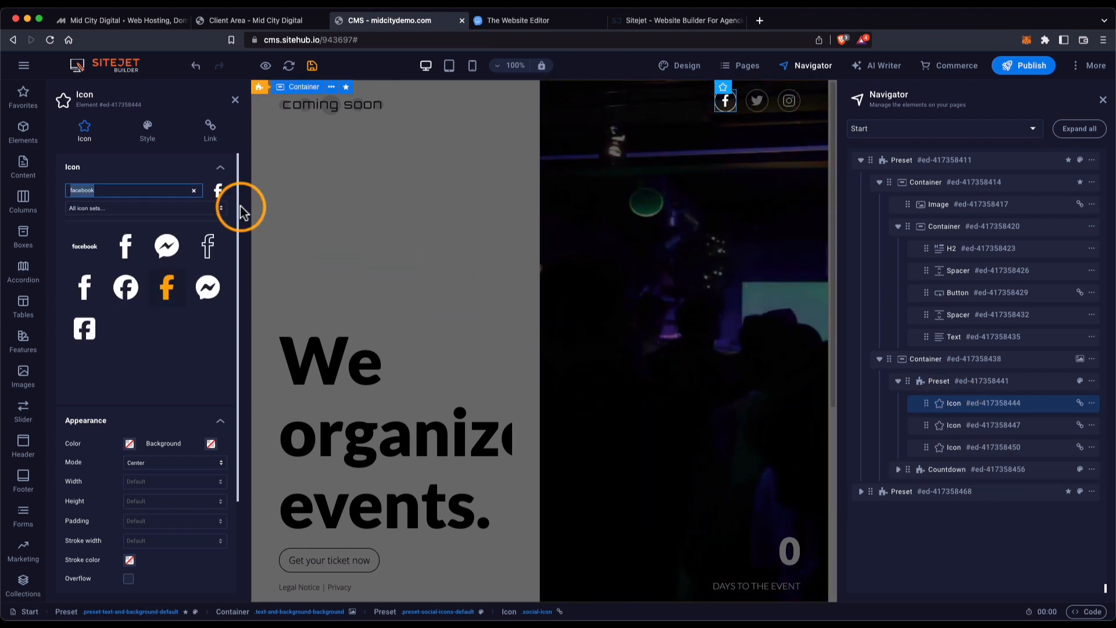
{"action": "left_click", "coordinate": [166, 287]}
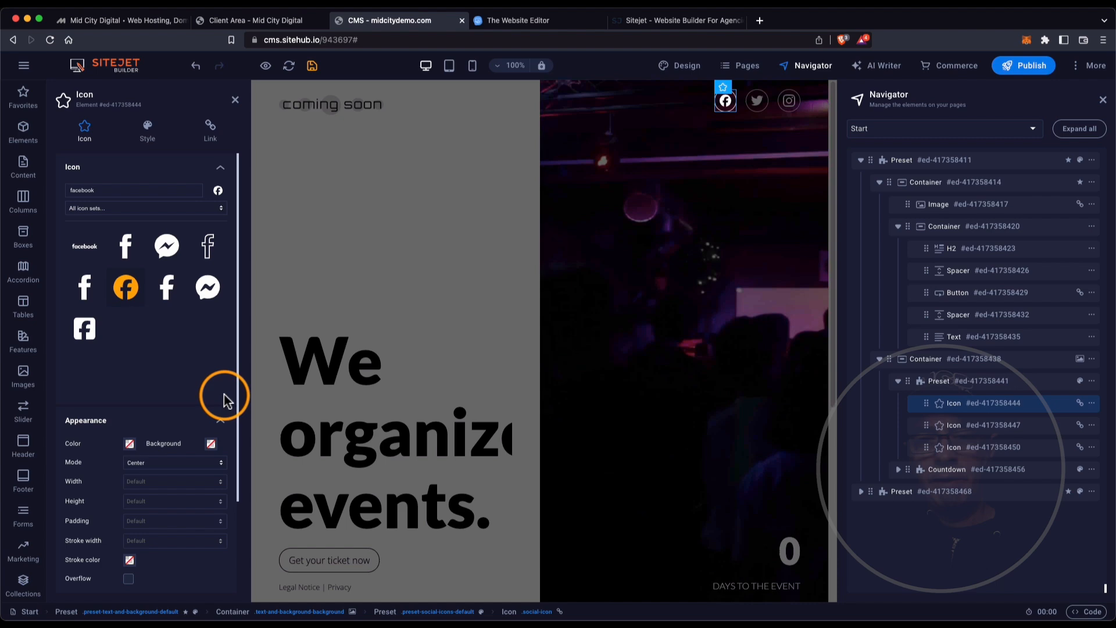
{"action": "left_click", "coordinate": [234, 101]}
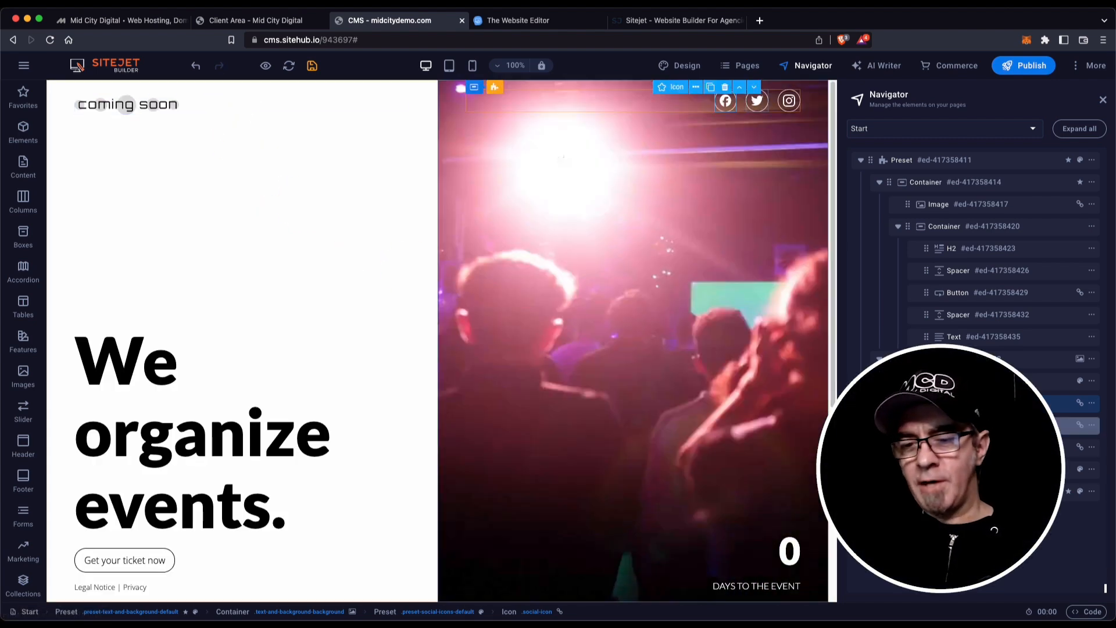
Save the page, then expand the right container's social icons and countdown in the Navigator.
{"action": "left_click", "coordinate": [311, 66]}
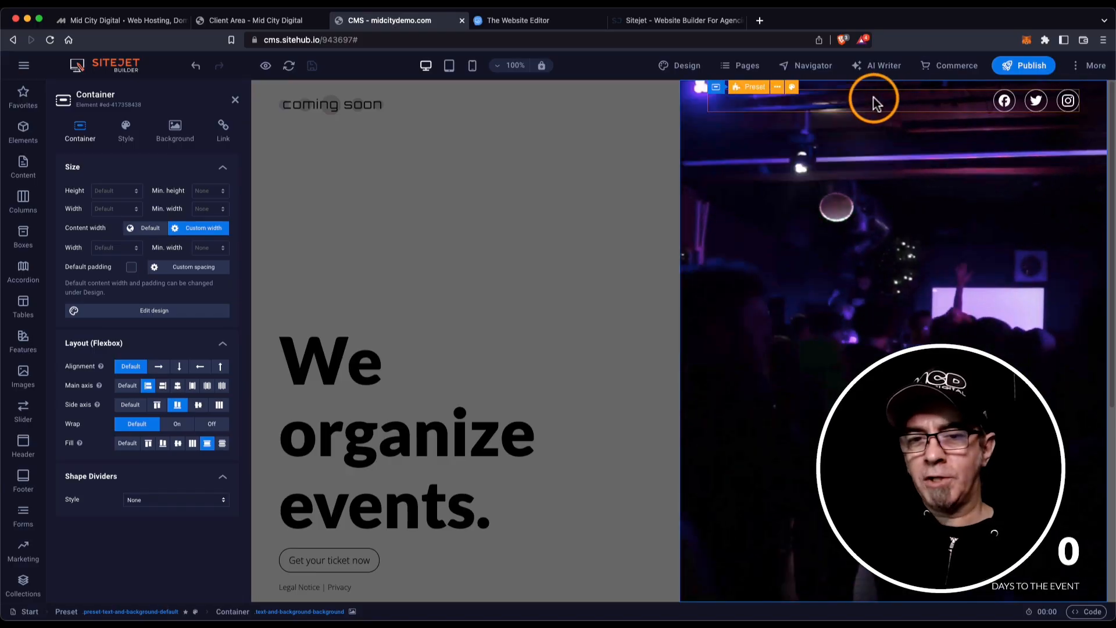
{"action": "left_click", "coordinate": [807, 65]}
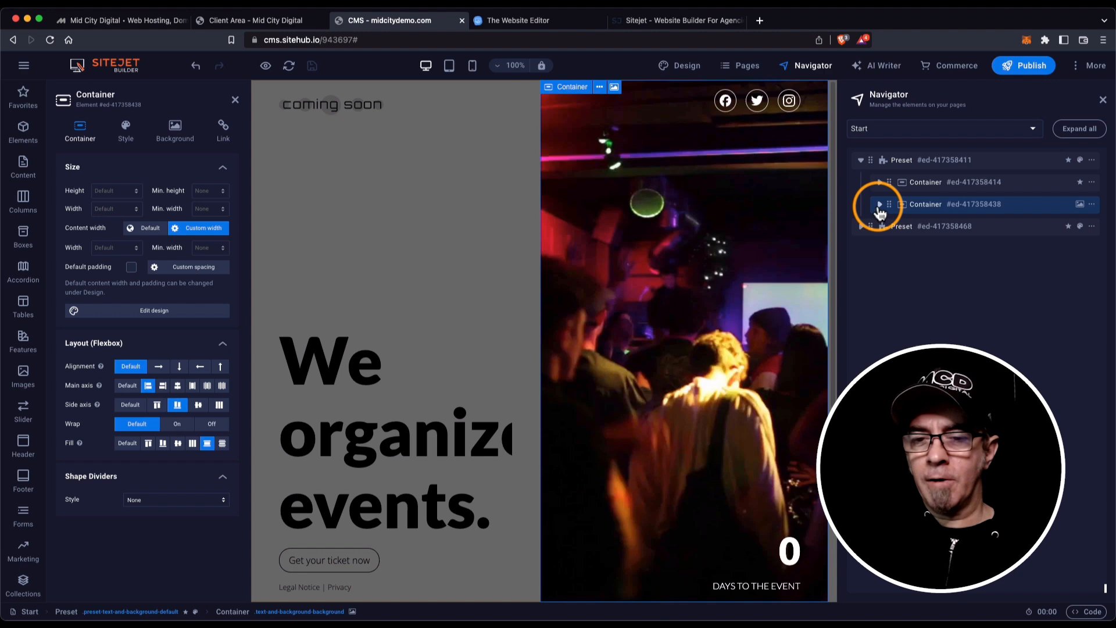
{"action": "left_click", "coordinate": [879, 204]}
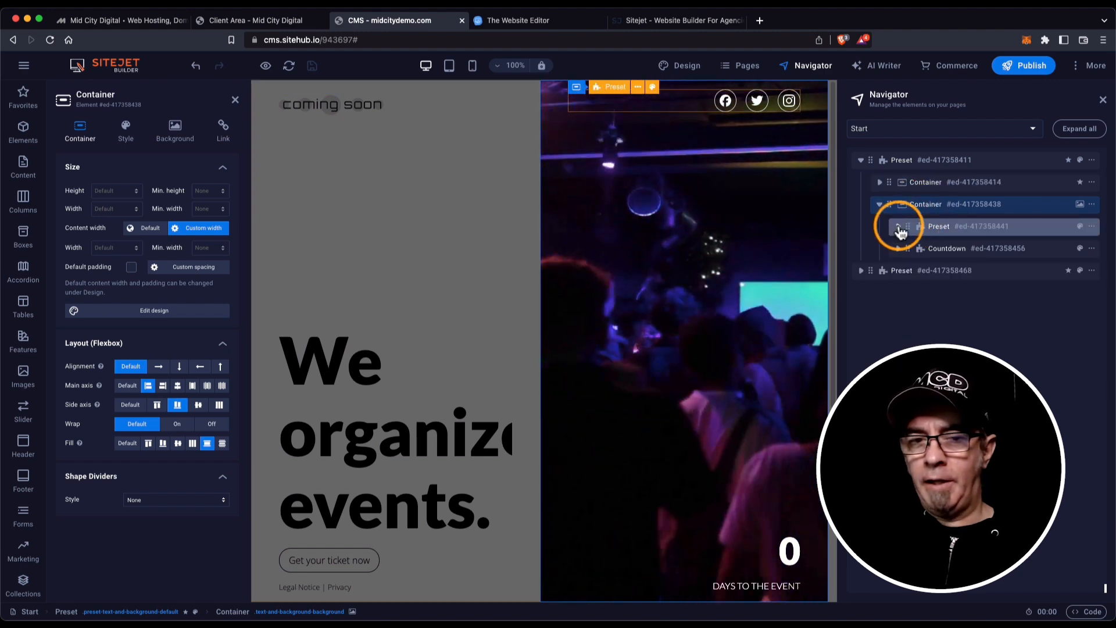
{"action": "left_click", "coordinate": [899, 227]}
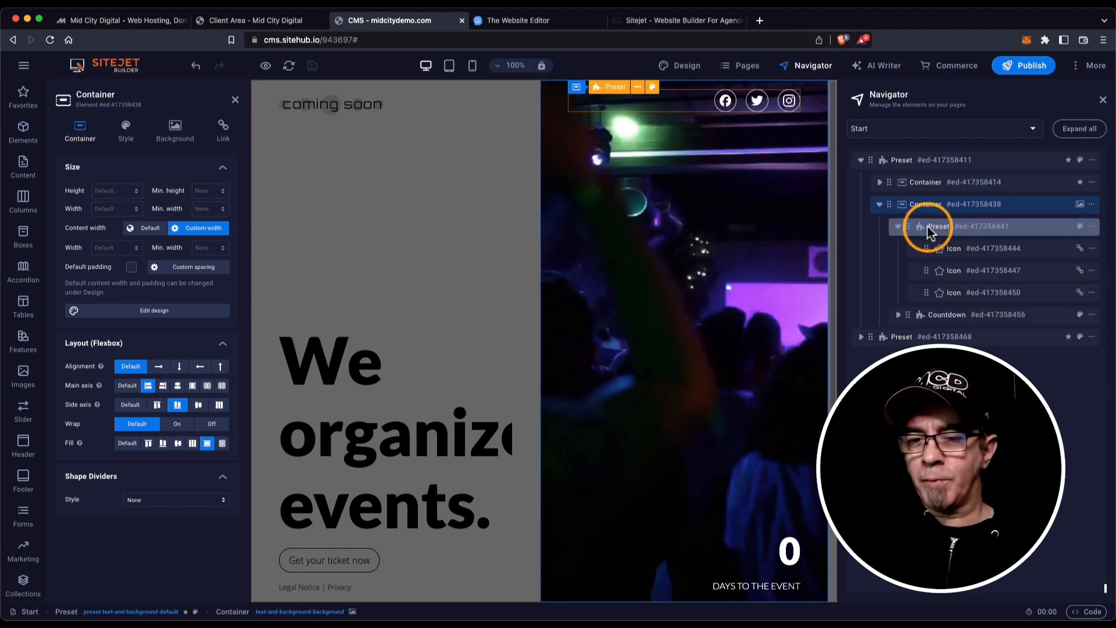
{"action": "left_click", "coordinate": [898, 315]}
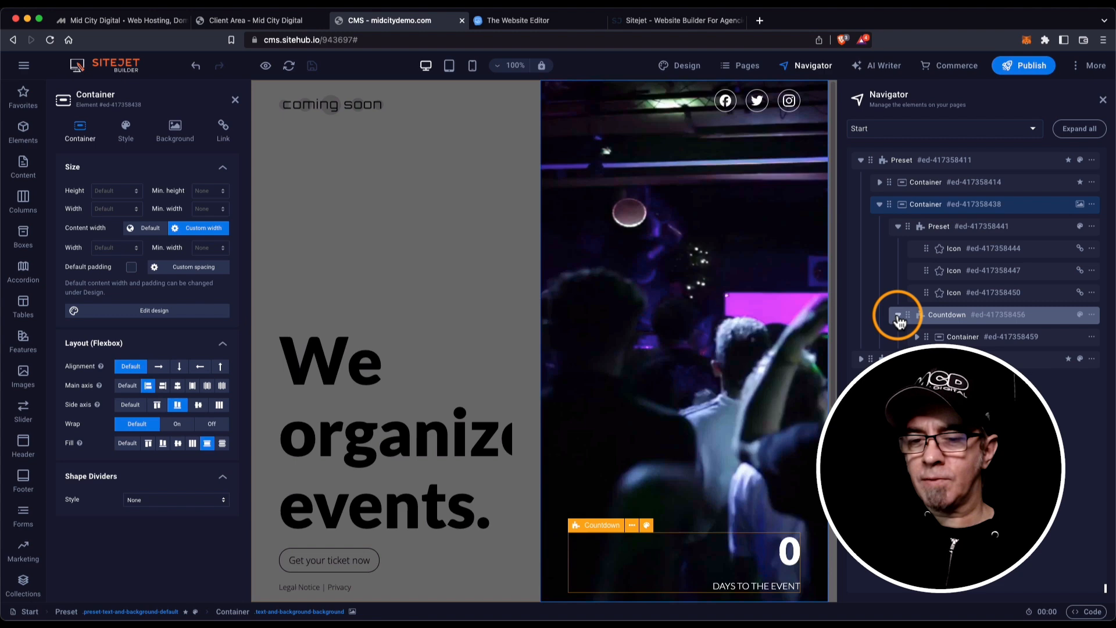
{"action": "left_click", "coordinate": [789, 555]}
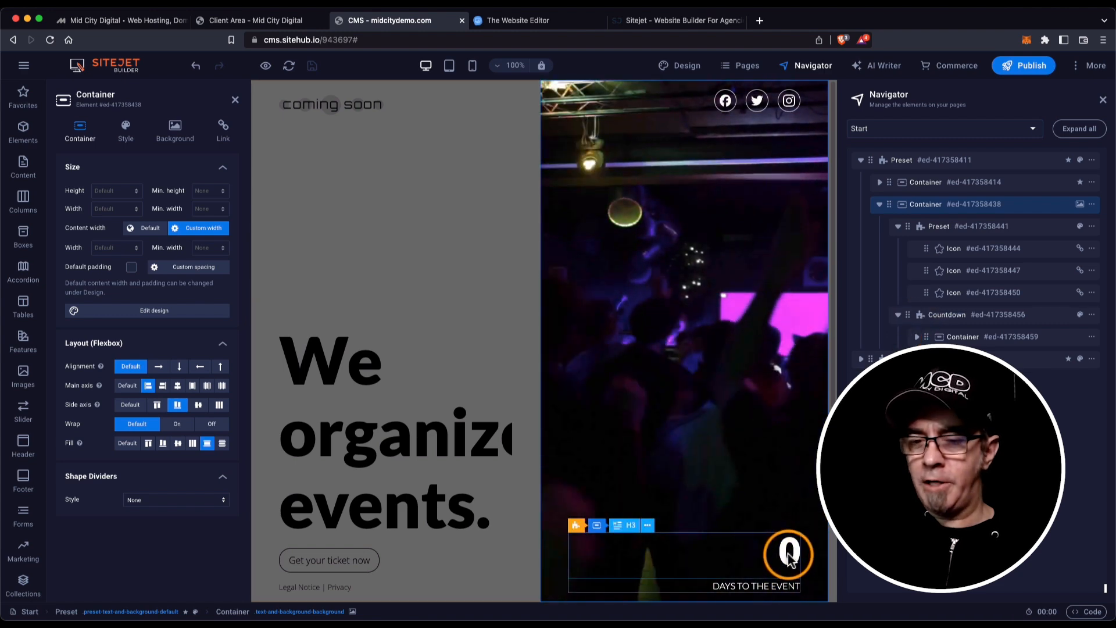
{"action": "left_click", "coordinate": [962, 336]}
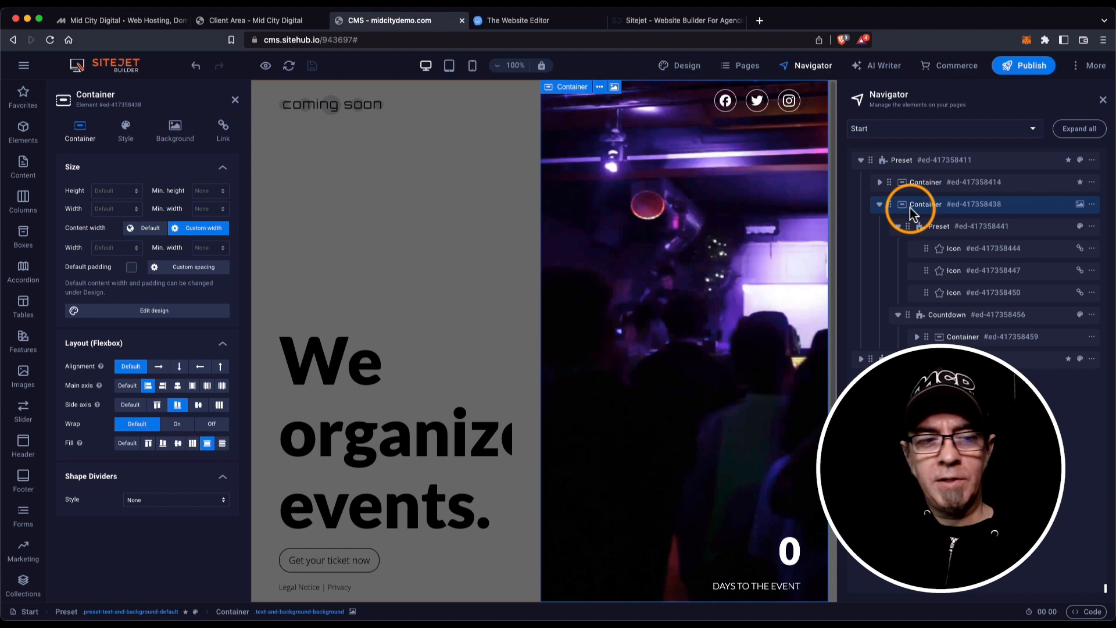
Set the right-hand container's background element to Video, choosing it from the file library.
{"action": "left_click", "coordinate": [175, 128]}
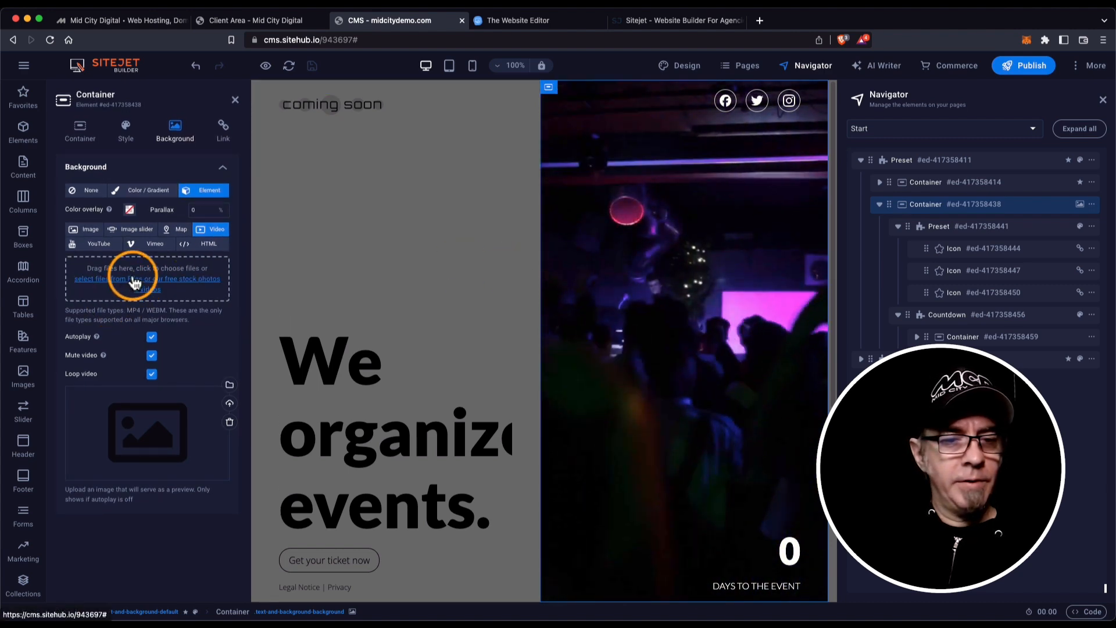
{"action": "left_click", "coordinate": [176, 279]}
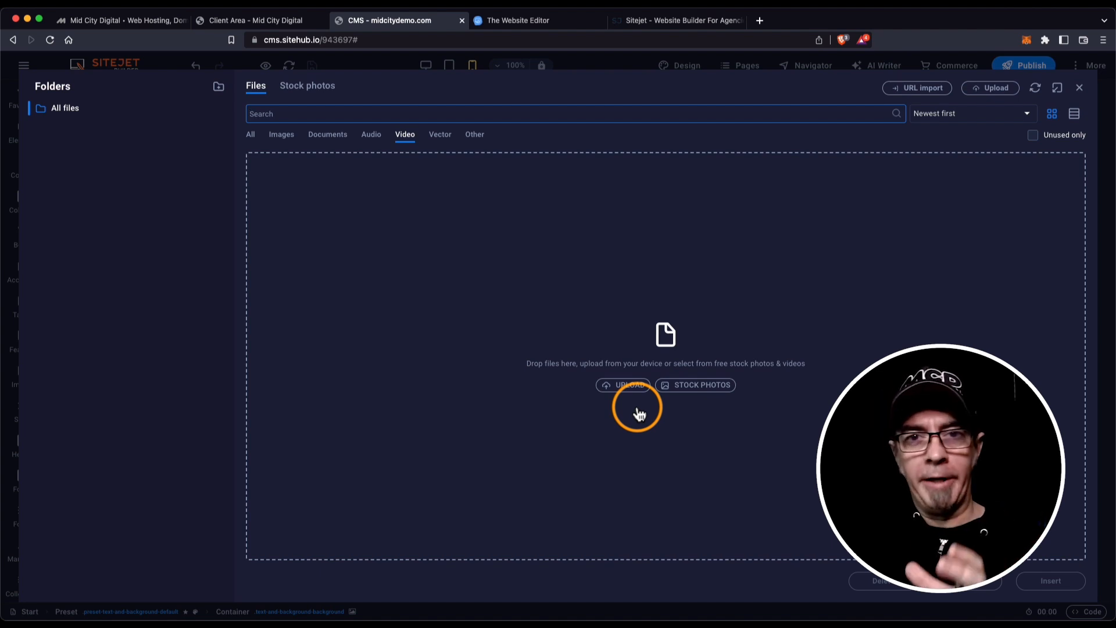
Browse the free stock video library.
{"action": "left_click", "coordinate": [693, 386]}
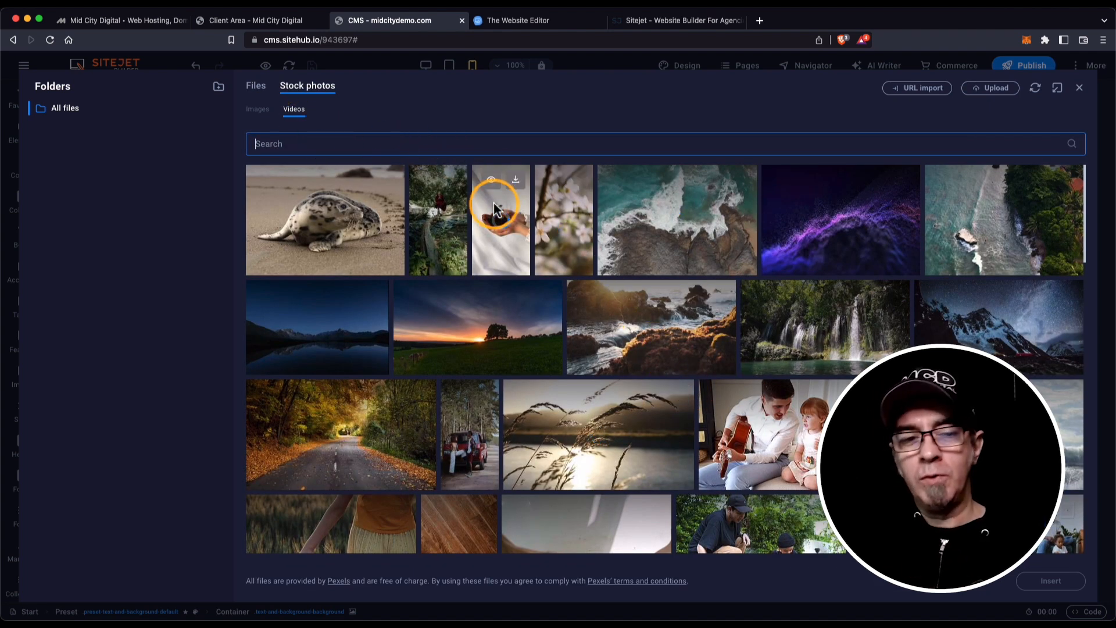
{"action": "scroll", "coordinate": [584, 311], "scroll_direction": "down", "scroll_amount": 1}
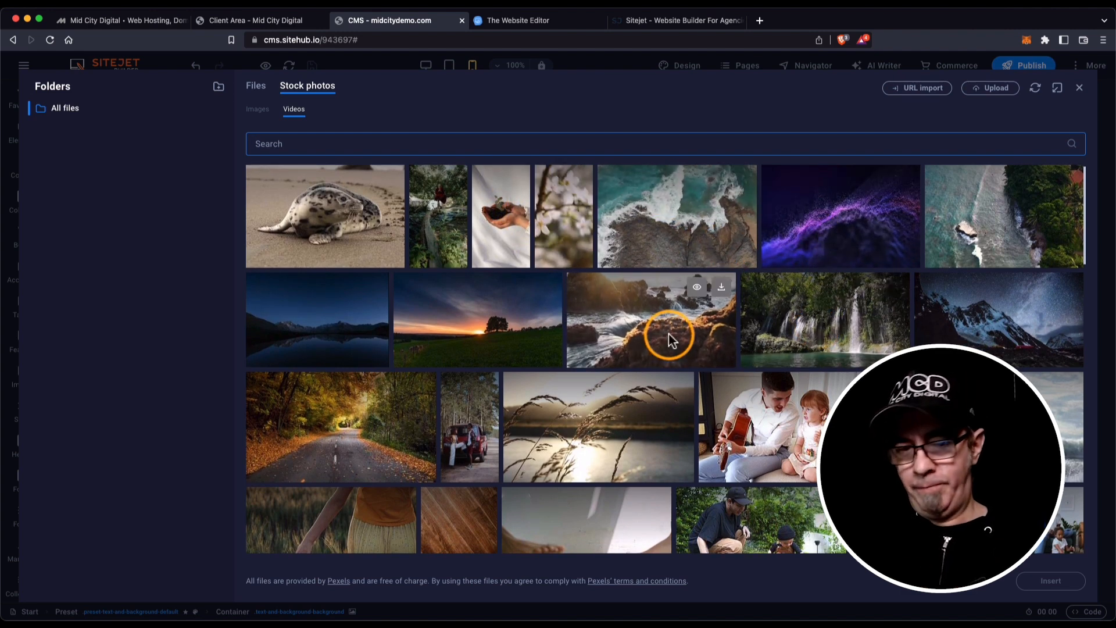
{"action": "scroll", "coordinate": [762, 399], "scroll_direction": "down", "scroll_amount": 3}
{"action": "scroll", "coordinate": [762, 399], "scroll_direction": "down", "scroll_amount": 4}
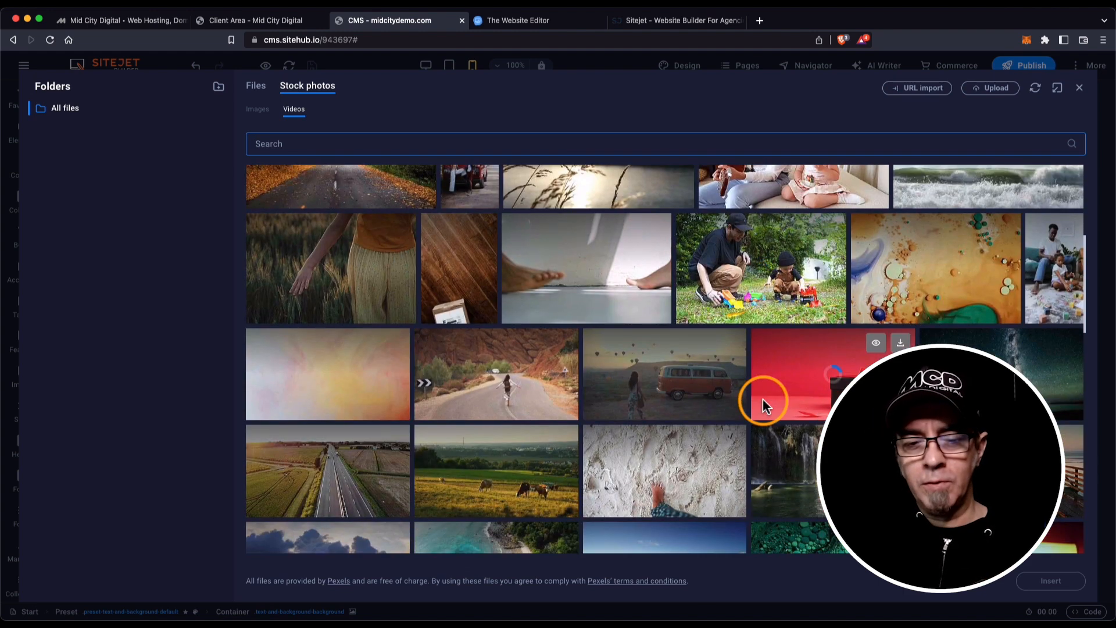
{"action": "scroll", "coordinate": [761, 399], "scroll_direction": "up", "scroll_amount": 7}
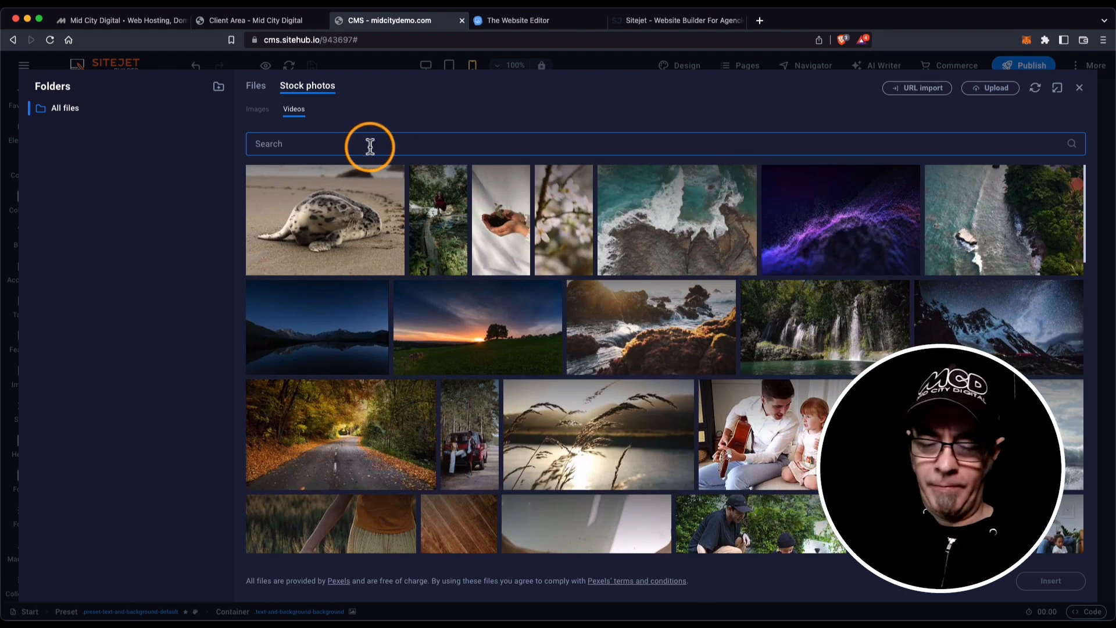
Search stock videos for 'halloween' and choose the first skull-and-candles clip.
{"action": "type", "text": "lloween"}
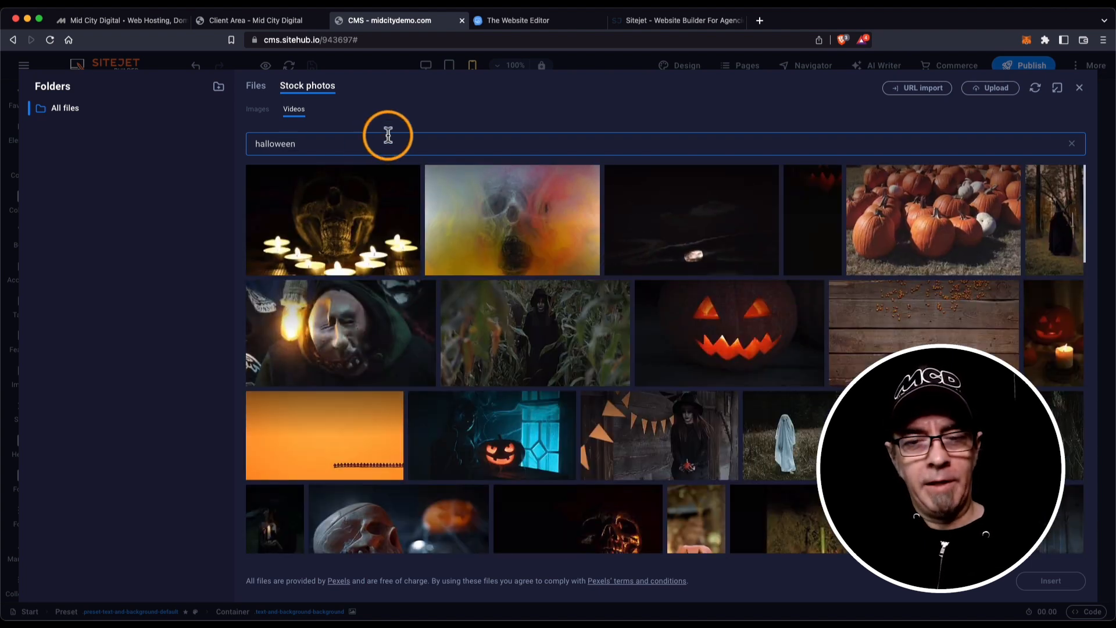
{"action": "scroll", "coordinate": [512, 203], "scroll_direction": "down", "scroll_amount": 5}
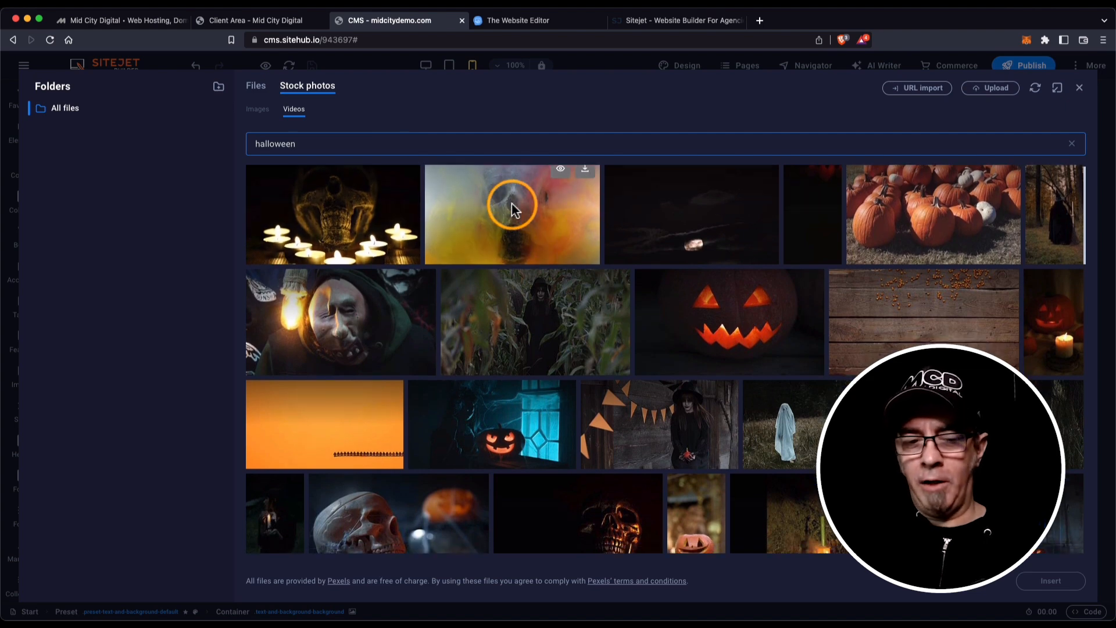
{"action": "scroll", "coordinate": [512, 204], "scroll_direction": "down", "scroll_amount": 9}
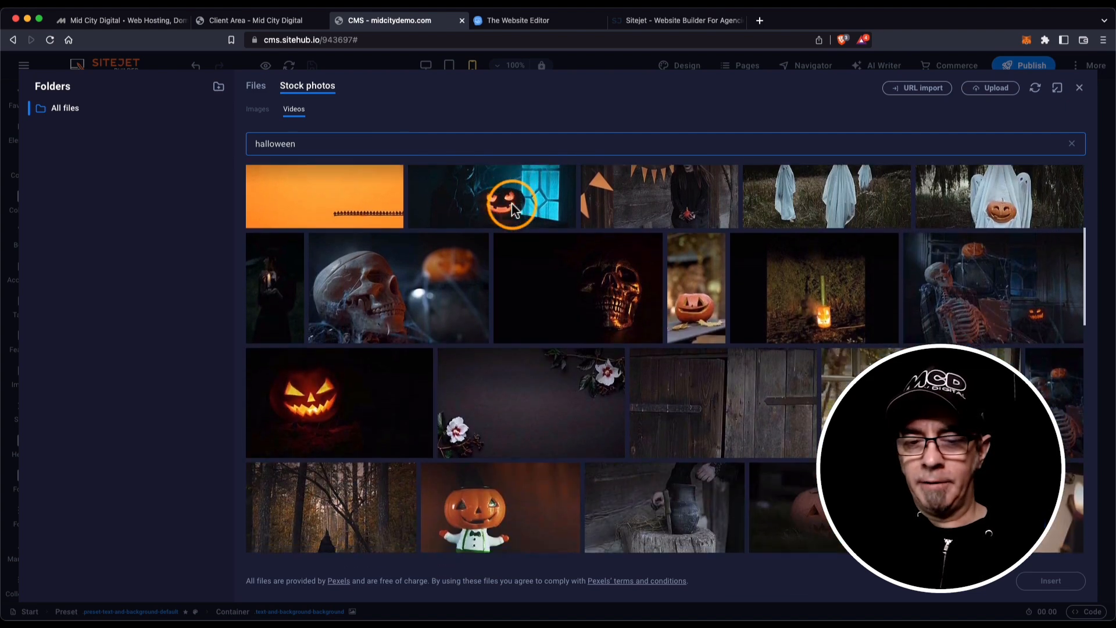
{"action": "scroll", "coordinate": [512, 203], "scroll_direction": "down", "scroll_amount": 12}
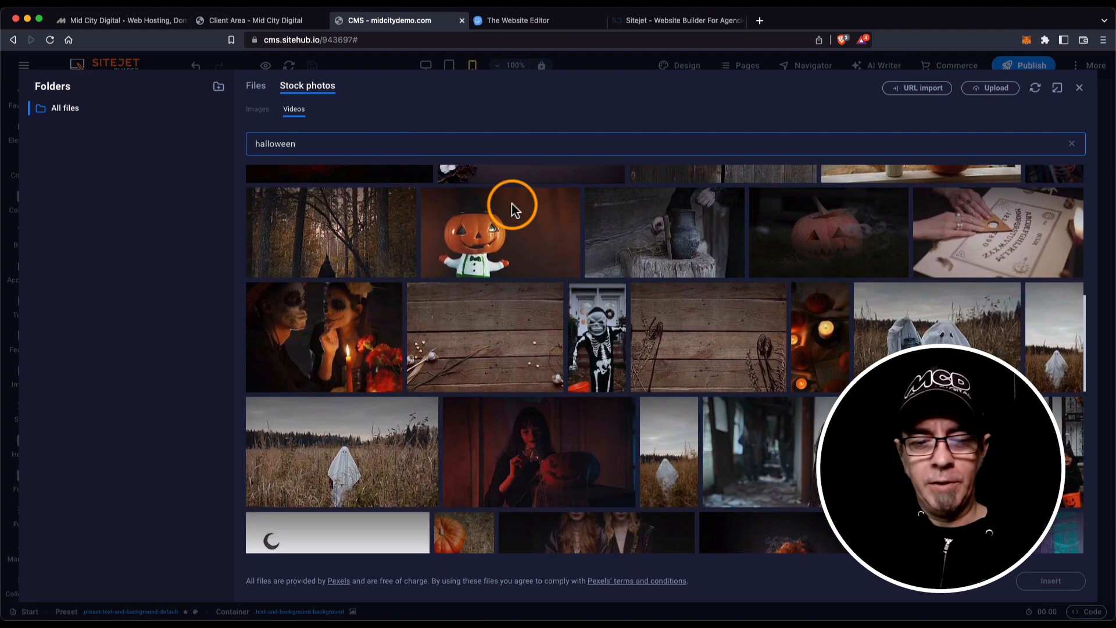
{"action": "scroll", "coordinate": [511, 204], "scroll_direction": "down", "scroll_amount": 9}
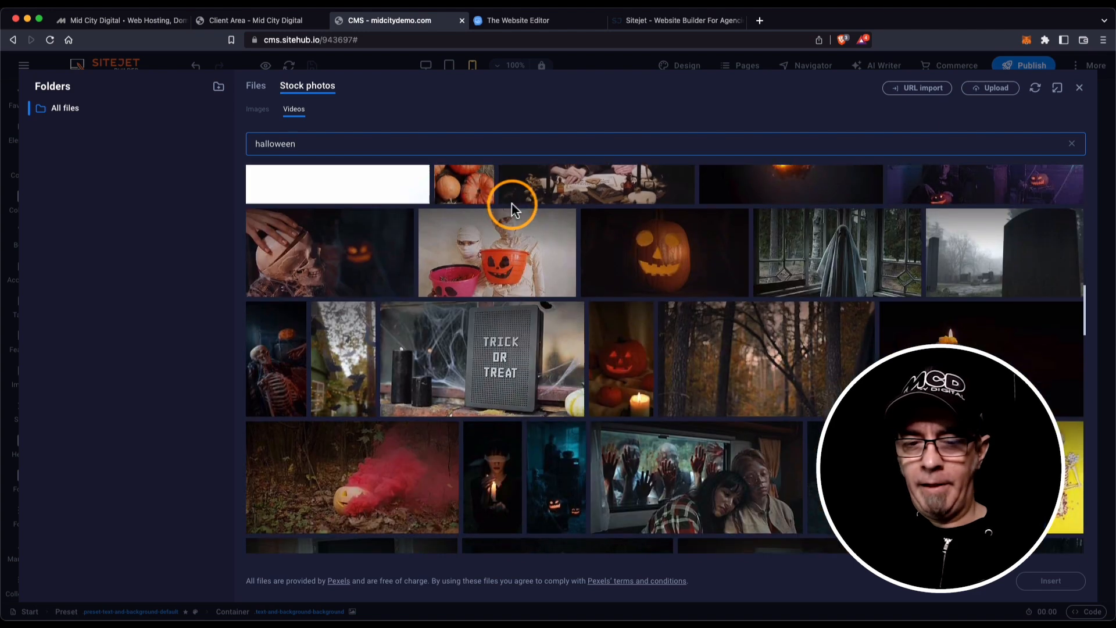
{"action": "scroll", "coordinate": [512, 204], "scroll_direction": "down", "scroll_amount": 12}
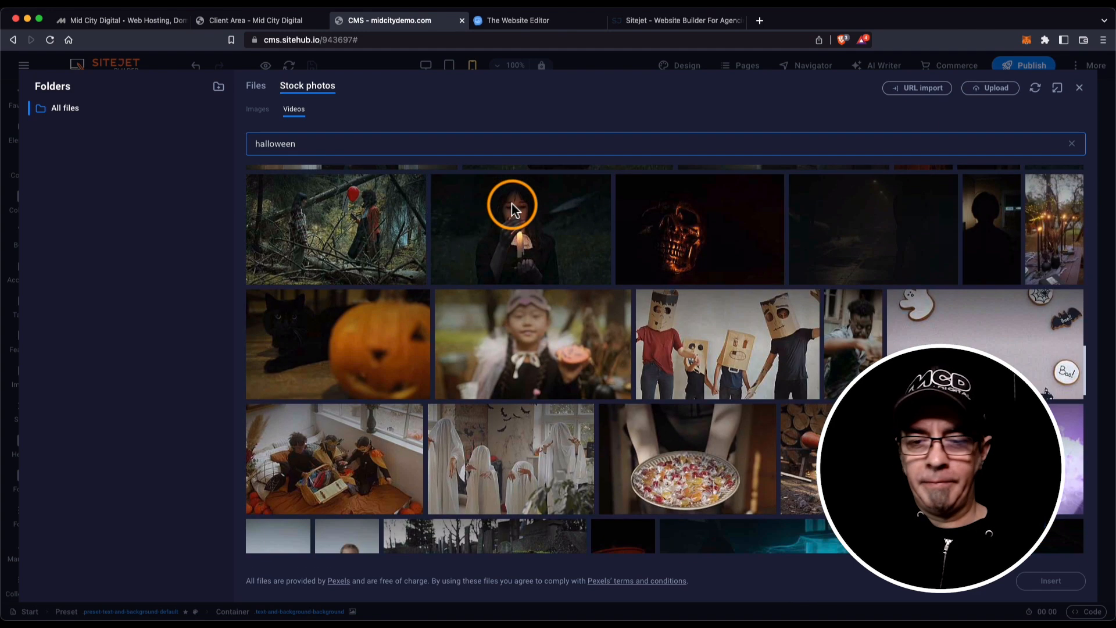
{"action": "scroll", "coordinate": [511, 204], "scroll_direction": "down", "scroll_amount": 12}
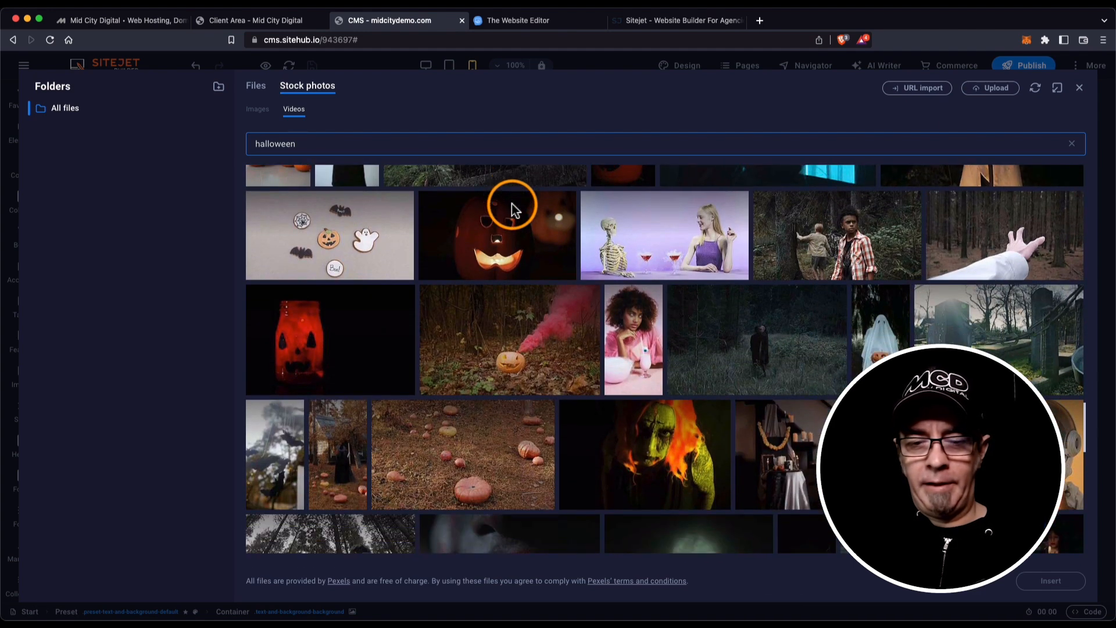
{"action": "scroll", "coordinate": [512, 205], "scroll_direction": "down", "scroll_amount": 11}
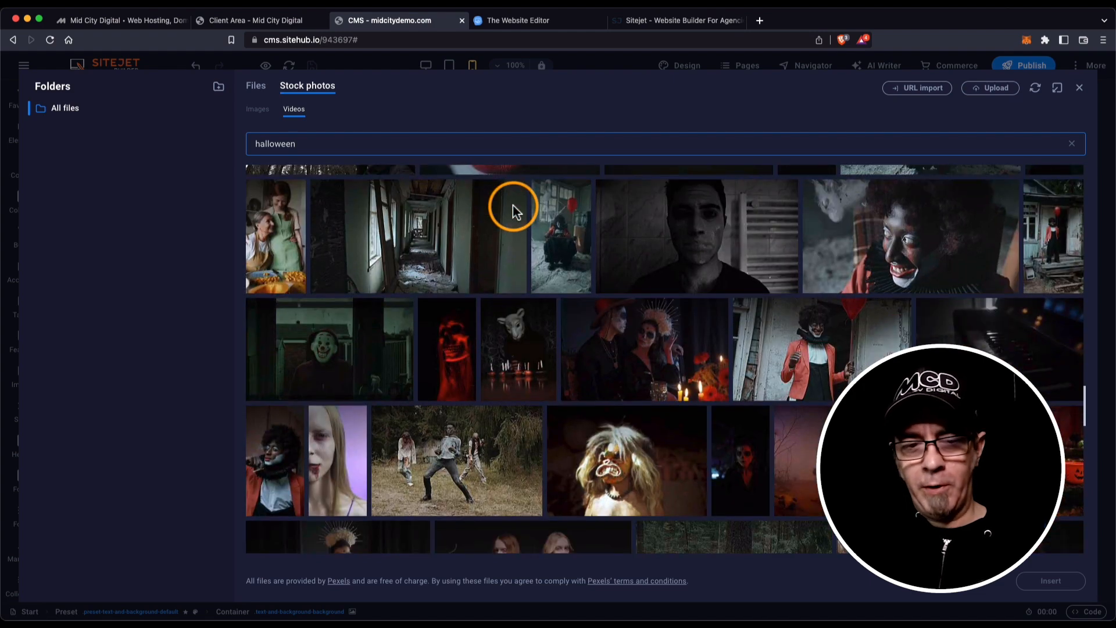
{"action": "scroll", "coordinate": [513, 205], "scroll_direction": "down", "scroll_amount": 10}
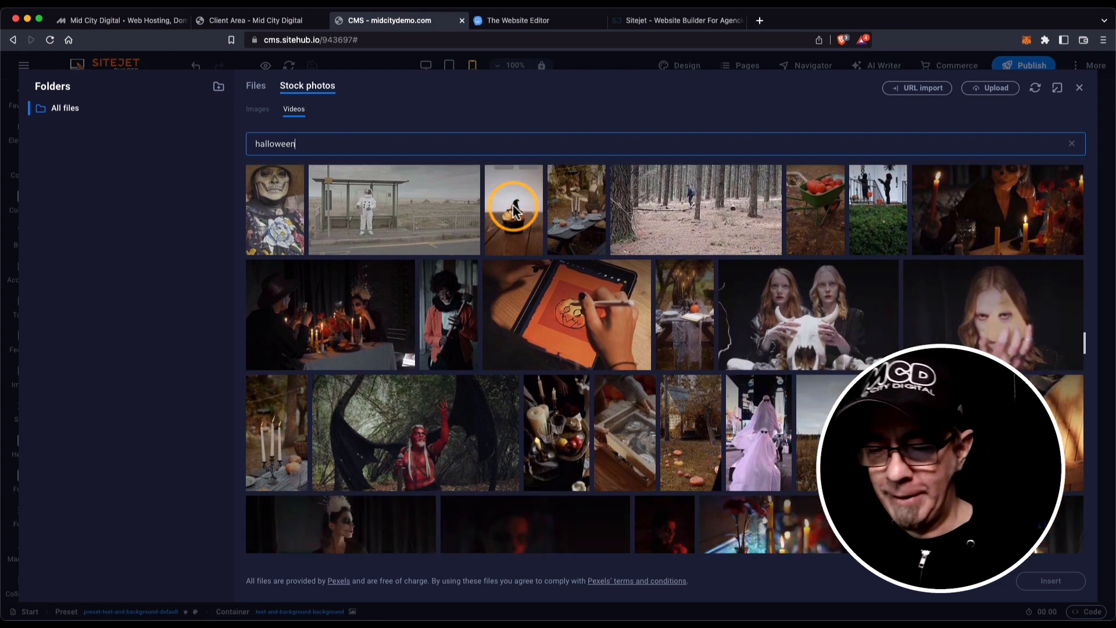
{"action": "scroll", "coordinate": [512, 204], "scroll_direction": "down", "scroll_amount": 9}
{"action": "scroll", "coordinate": [301, 166], "scroll_direction": "up", "scroll_amount": 20}
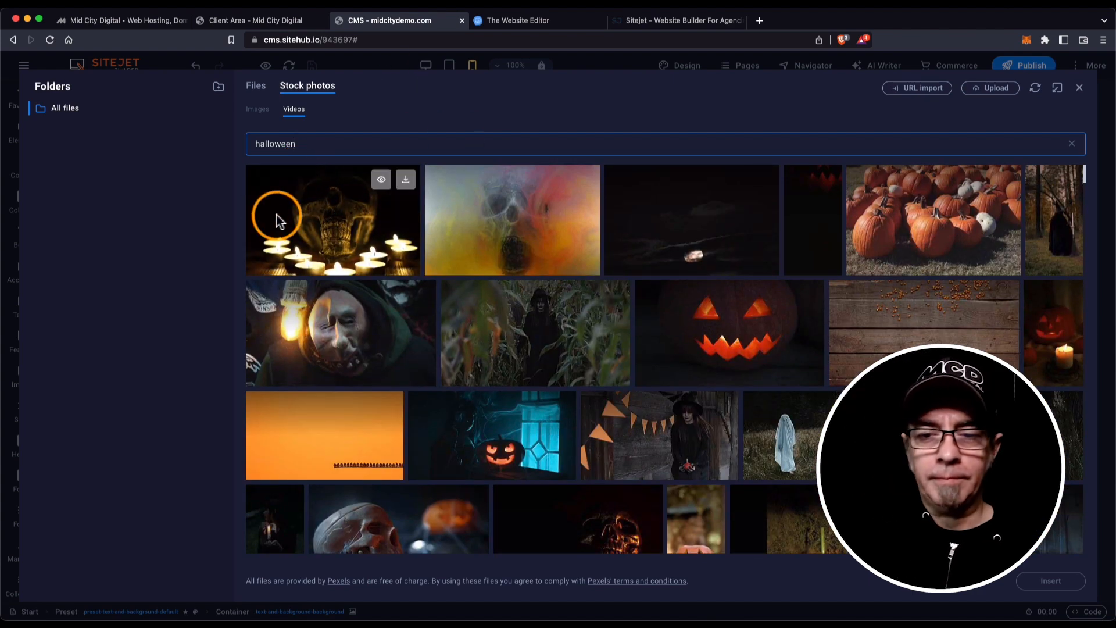
{"action": "left_click", "coordinate": [355, 241]}
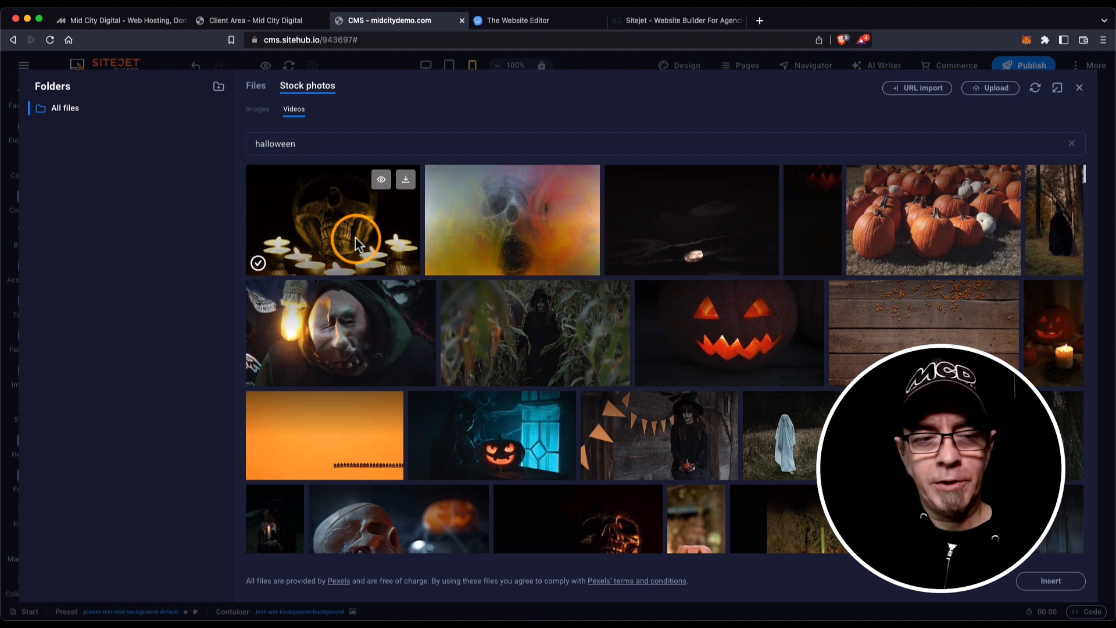
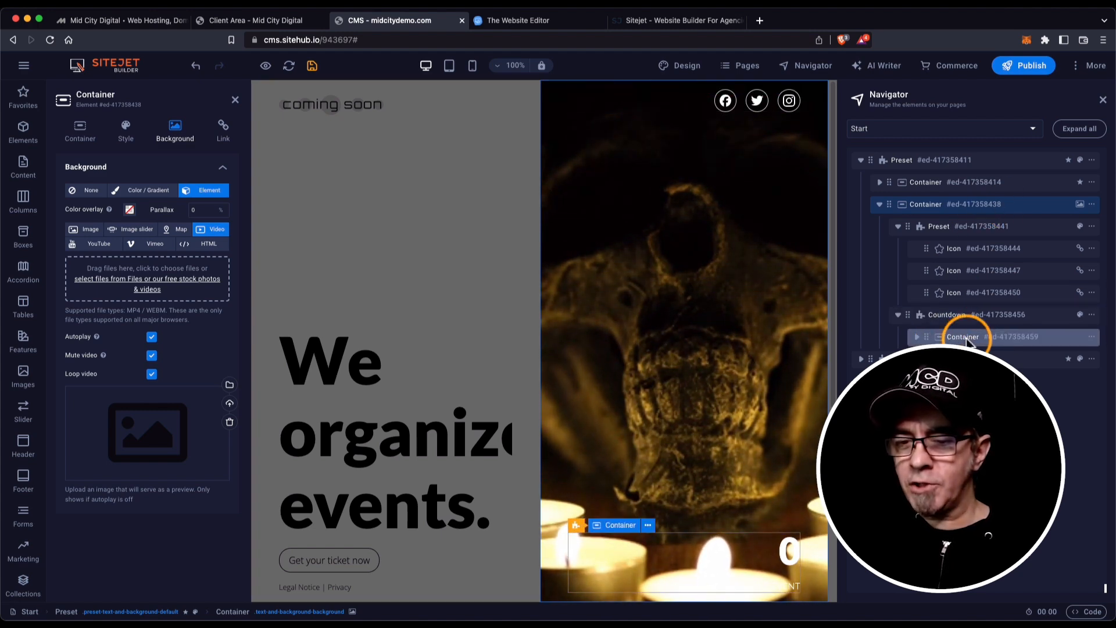
Select the countdown element and open its Style > Countdown date settings.
{"action": "left_click", "coordinate": [950, 316]}
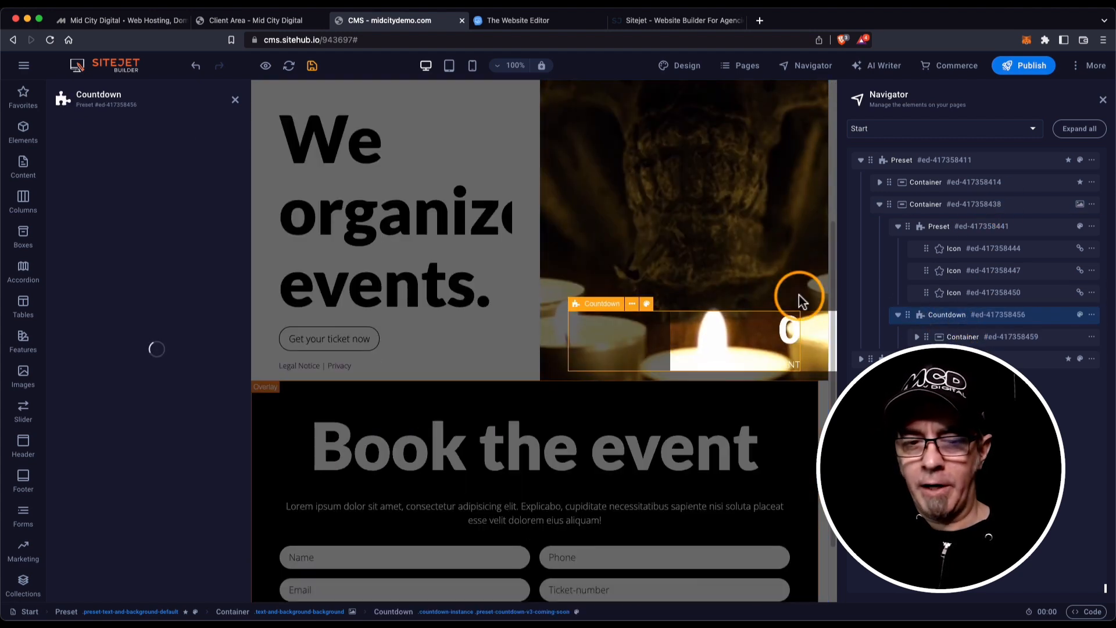
{"action": "left_click", "coordinate": [786, 330]}
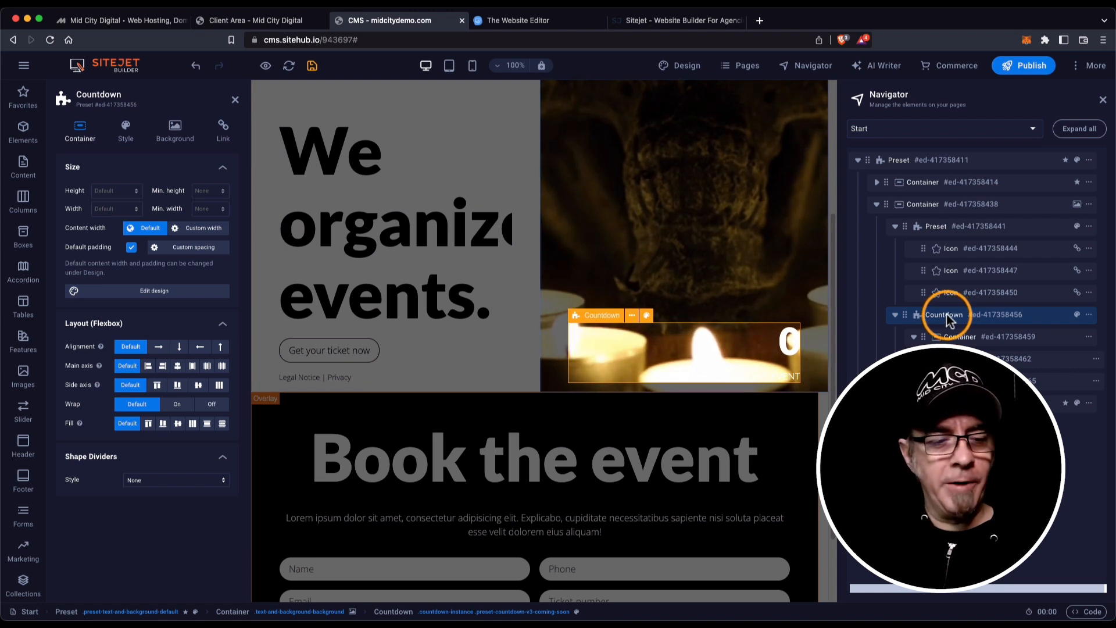
{"action": "left_click", "coordinate": [125, 129]}
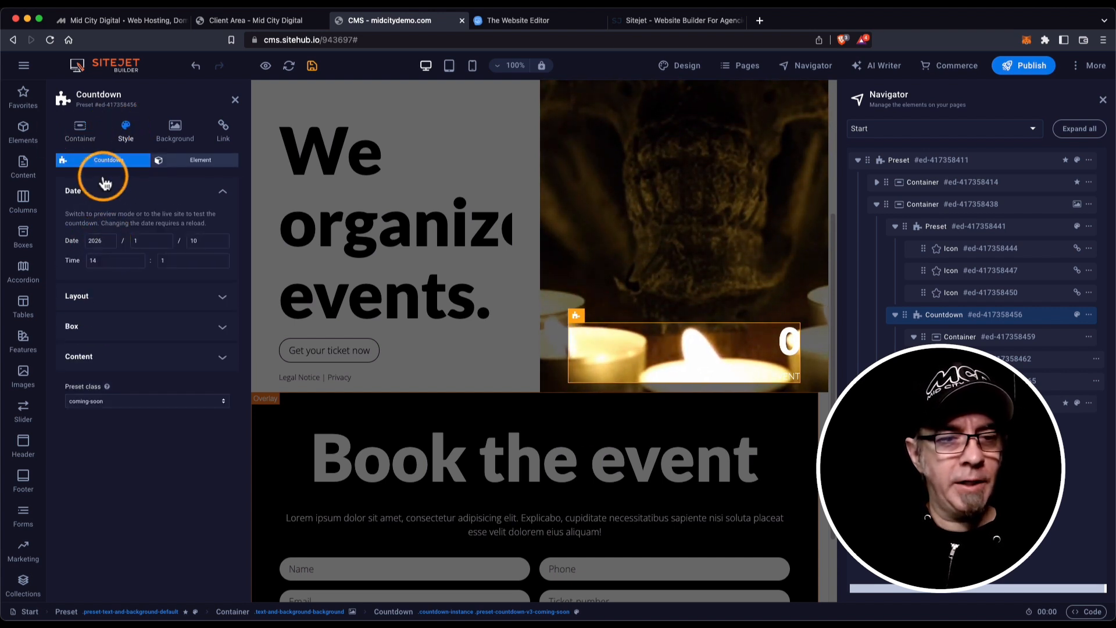
{"action": "left_click", "coordinate": [191, 162]}
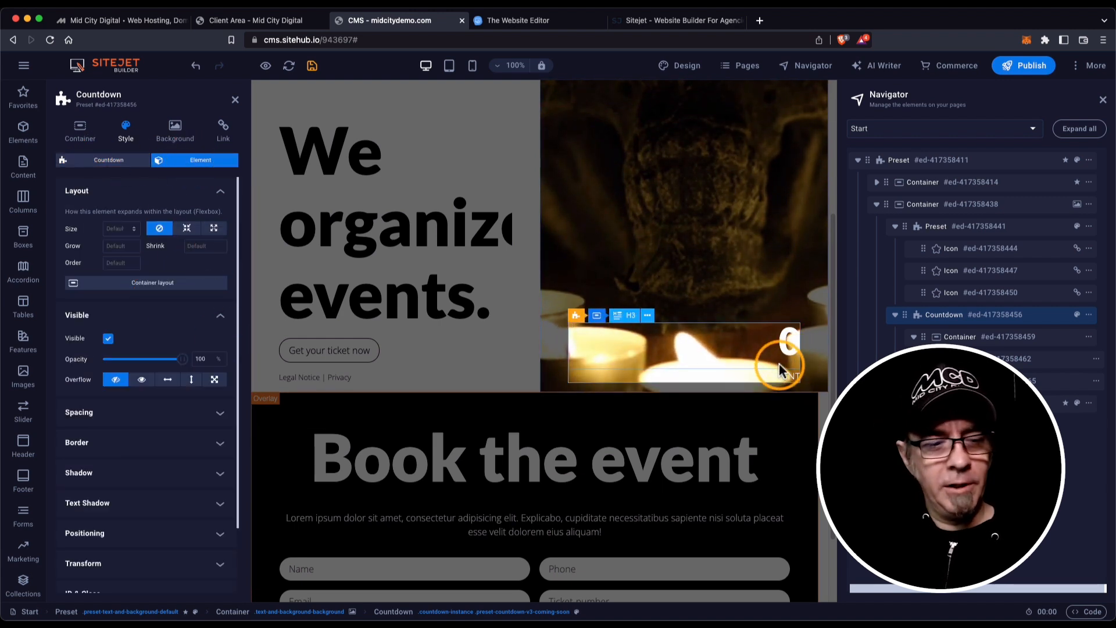
{"action": "left_click", "coordinate": [107, 167]}
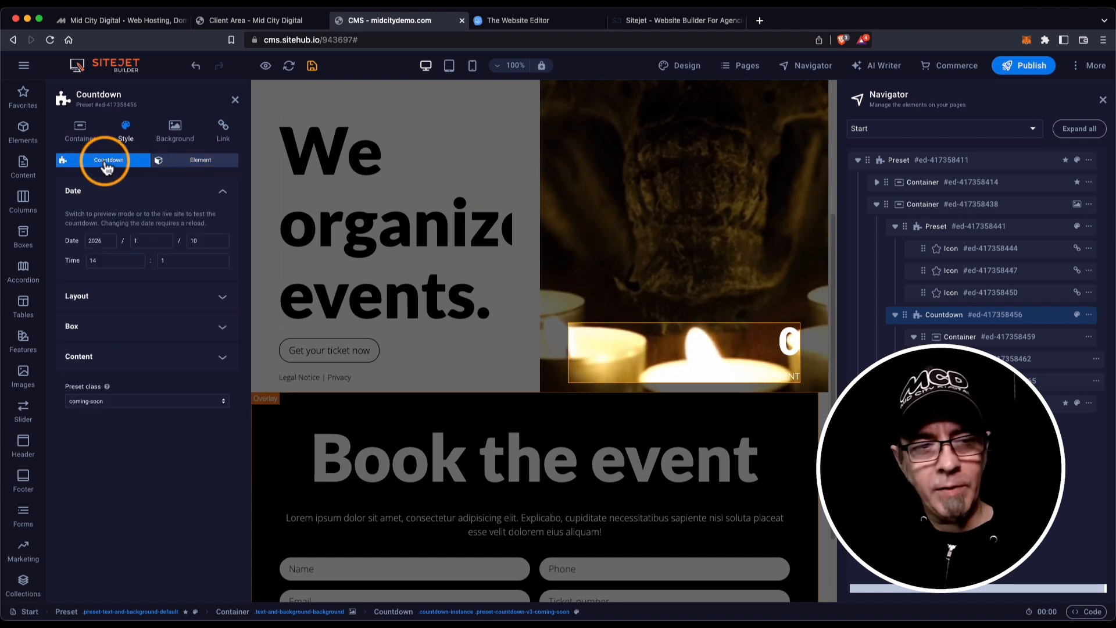
Change the countdown target date to 2024/10/31 at 12:01.
{"action": "left_click", "coordinate": [111, 238]}
{"action": "left_click_drag", "start_coordinate": [107, 240], "coordinate": [82, 244]}
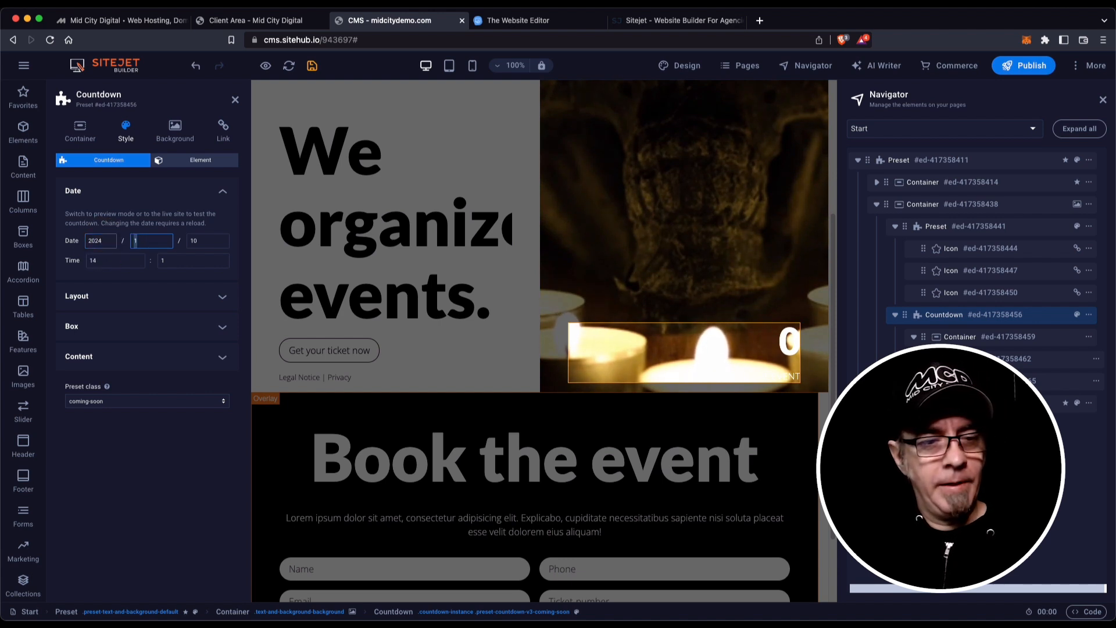
{"action": "key", "text": "Tab"}
{"action": "type", "text": "10"}
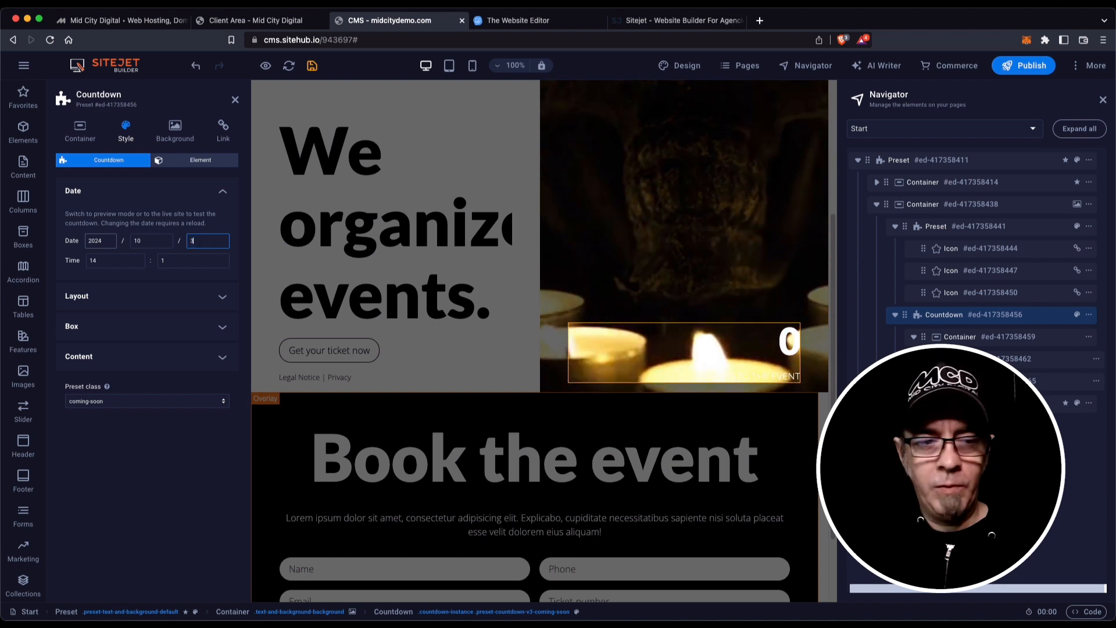
{"action": "key", "text": "Tab"}
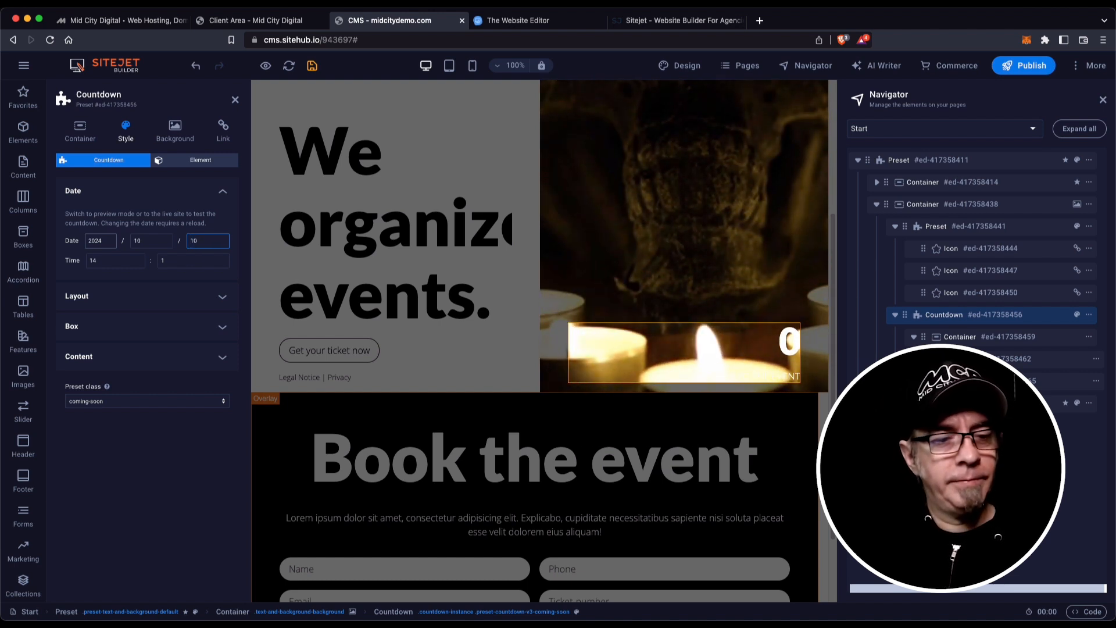
{"action": "key", "text": "Tab"}
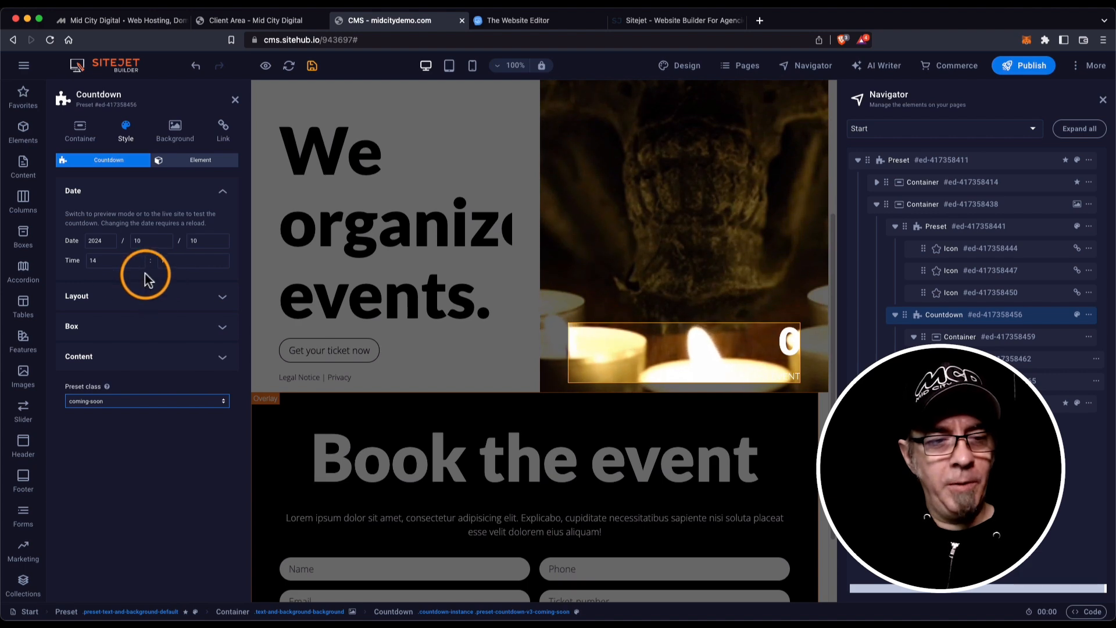
Close the countdown settings and save so the live 'Days to the event' countdown shows.
{"action": "left_click", "coordinate": [234, 102]}
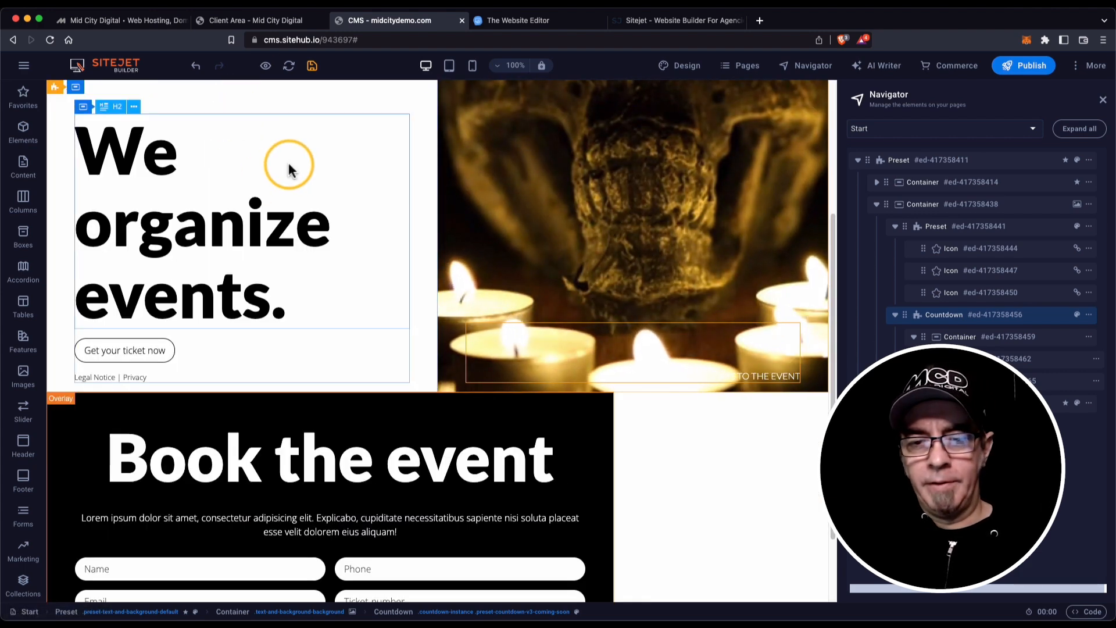
{"action": "scroll", "coordinate": [674, 403], "scroll_direction": "up", "scroll_amount": 3}
{"action": "scroll", "coordinate": [674, 403], "scroll_direction": "down", "scroll_amount": 1}
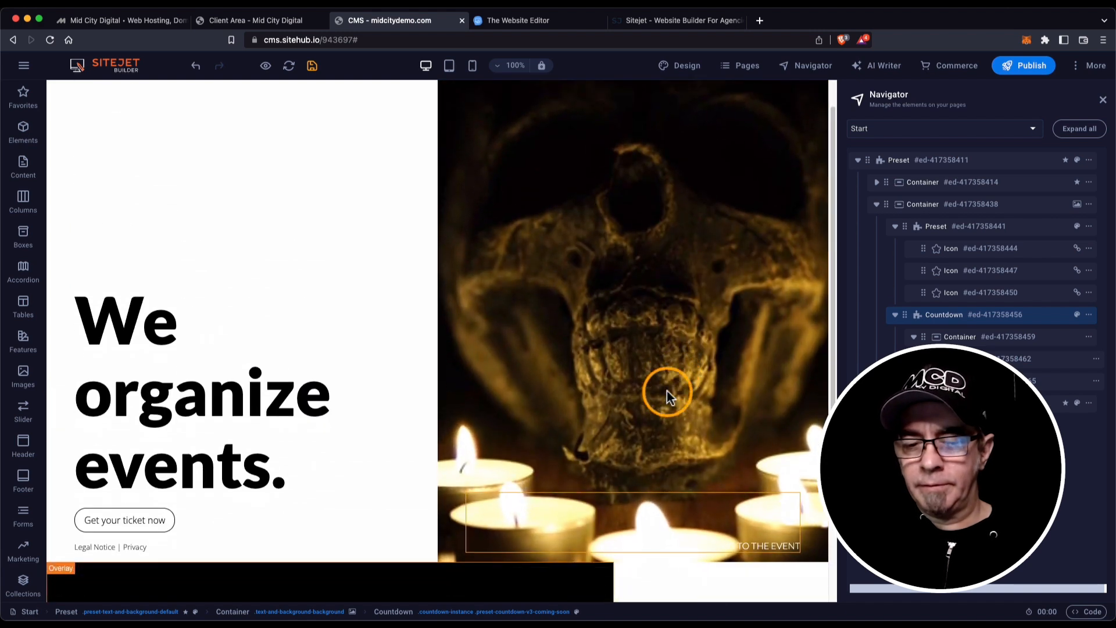
{"action": "left_click", "coordinate": [313, 65]}
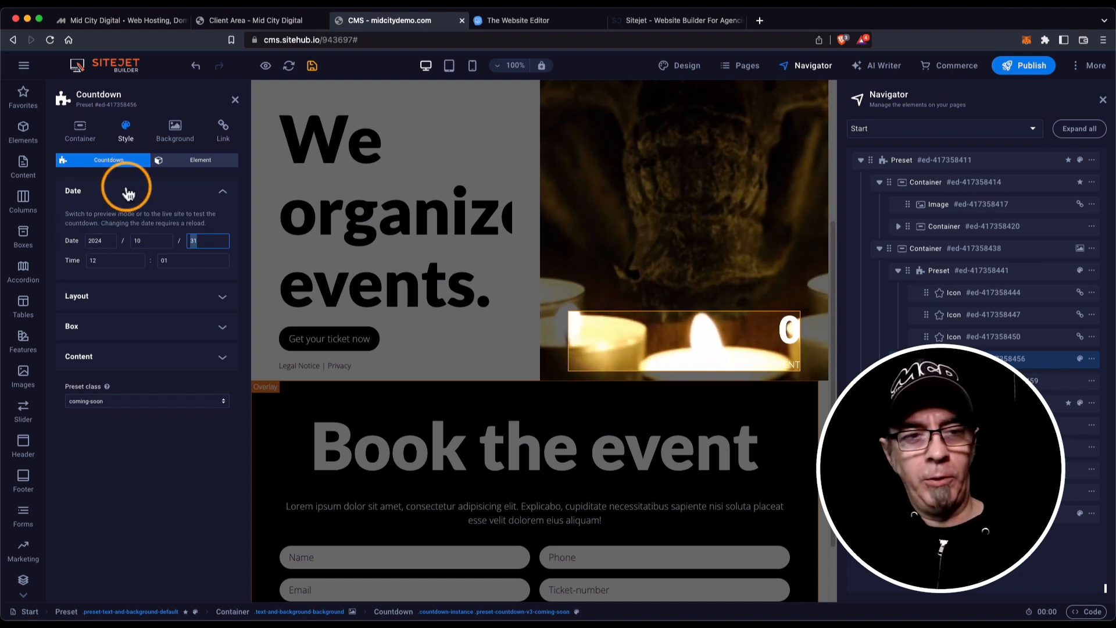
{"action": "left_click", "coordinate": [311, 66]}
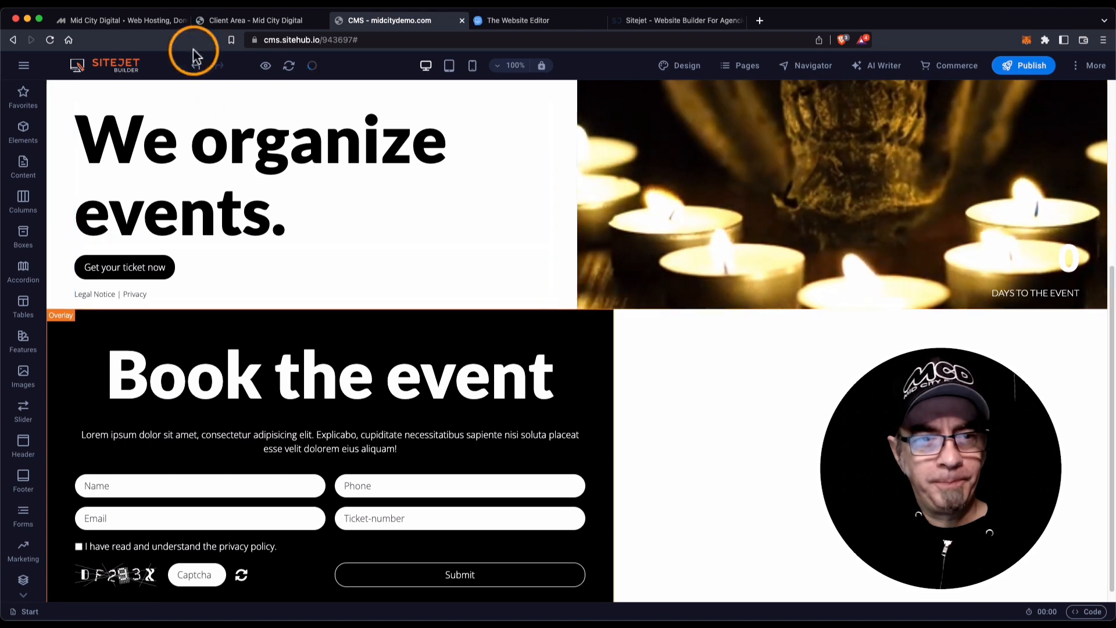
{"action": "mouse_move", "coordinate": [268, 73]}
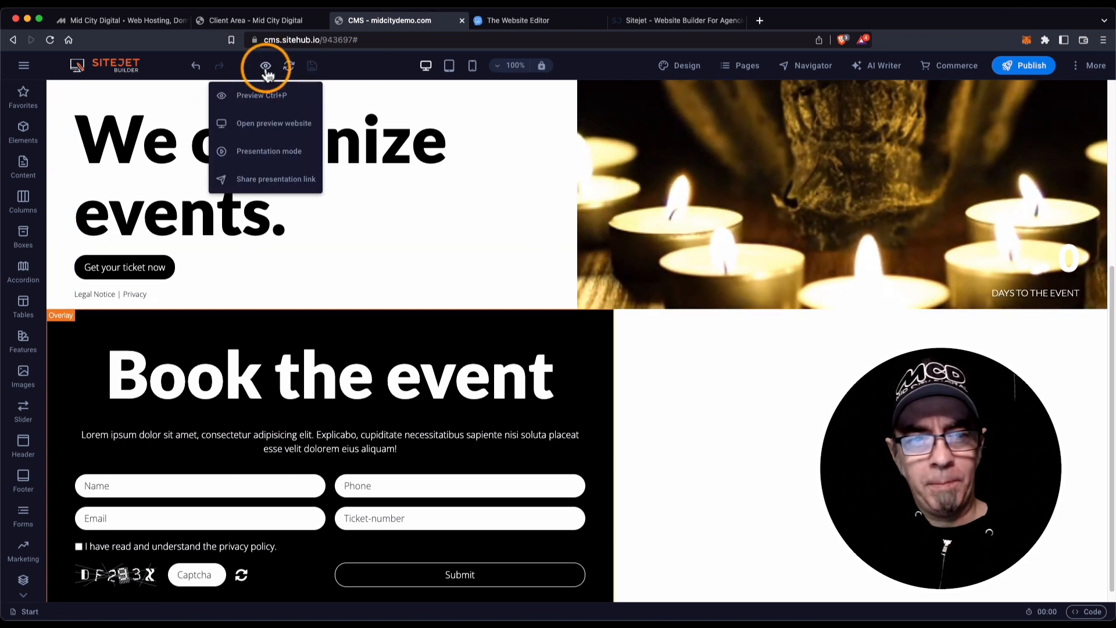
{"action": "left_click", "coordinate": [275, 124]}
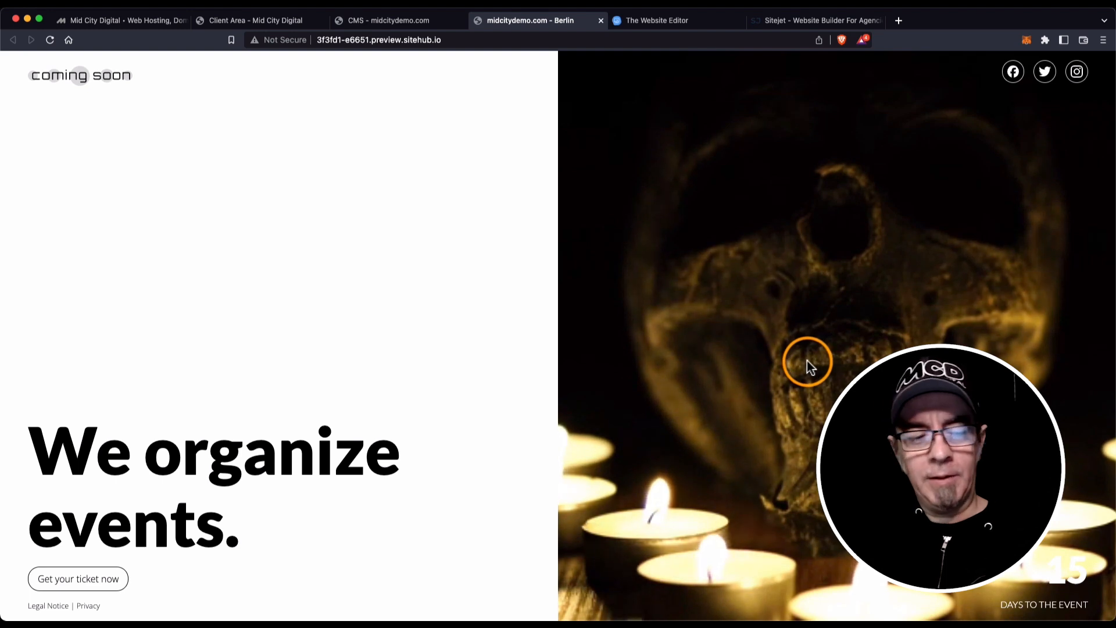
{"action": "left_click", "coordinate": [97, 588]}
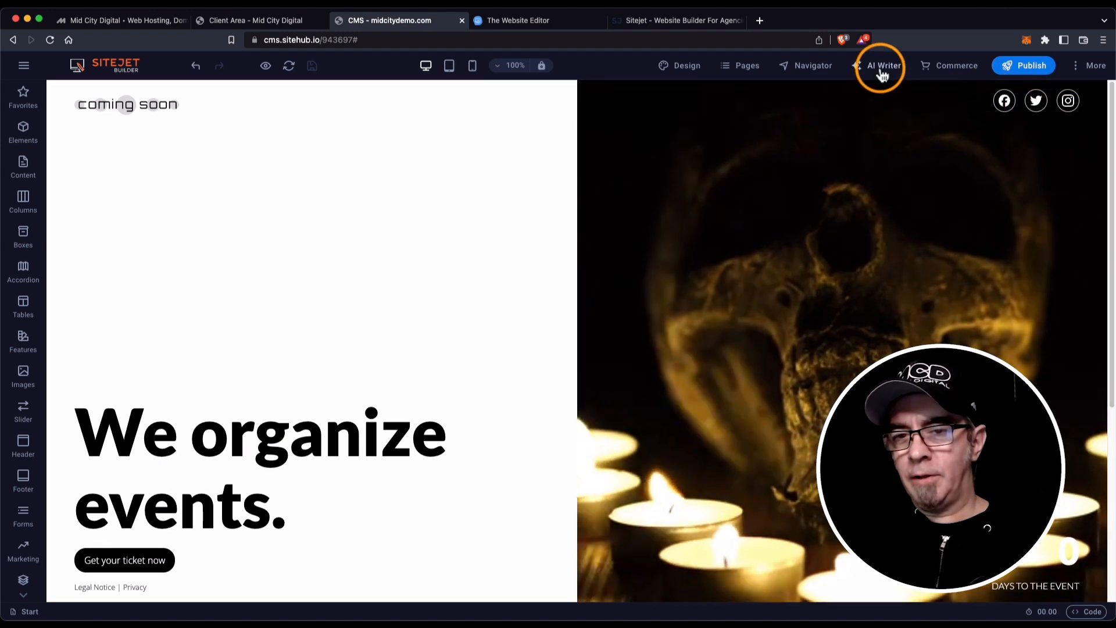
Open AI Writer and drag a Text element between 'We organize events.' and the ticket button.
{"action": "left_click", "coordinate": [884, 67]}
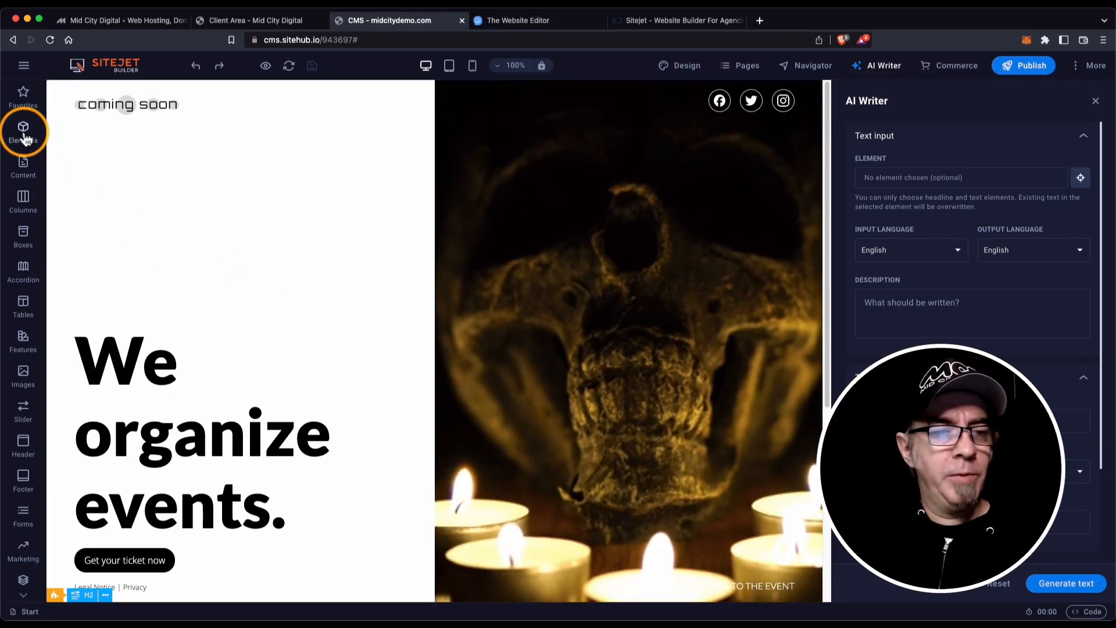
{"action": "left_click", "coordinate": [23, 134]}
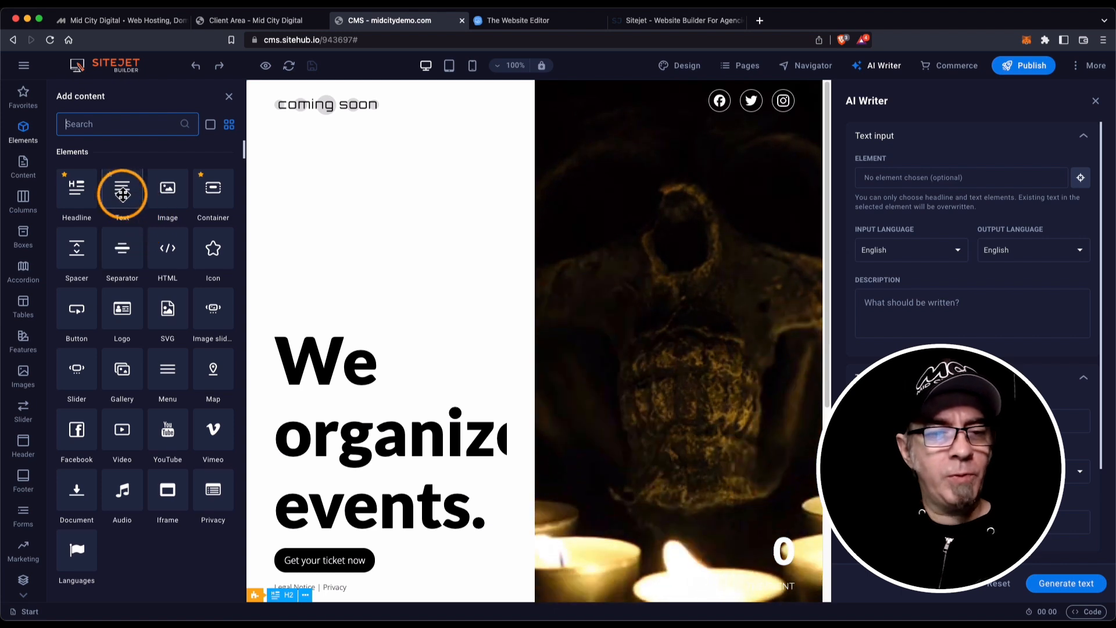
{"action": "left_click_drag", "start_coordinate": [122, 193], "coordinate": [336, 388]}
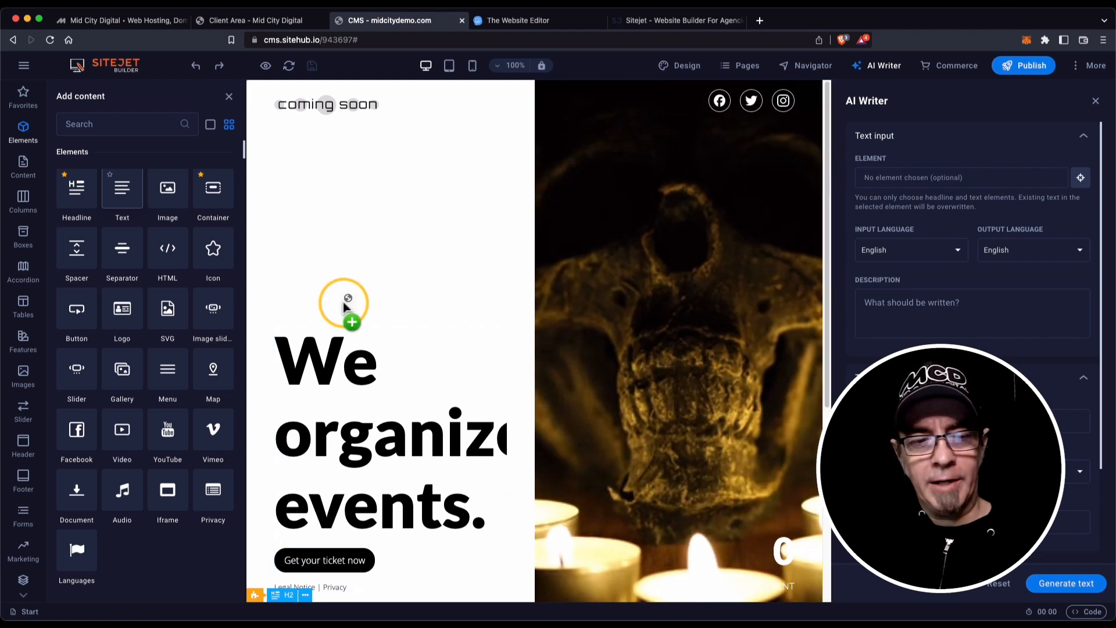
{"action": "left_click_drag", "start_coordinate": [330, 327], "coordinate": [301, 419]}
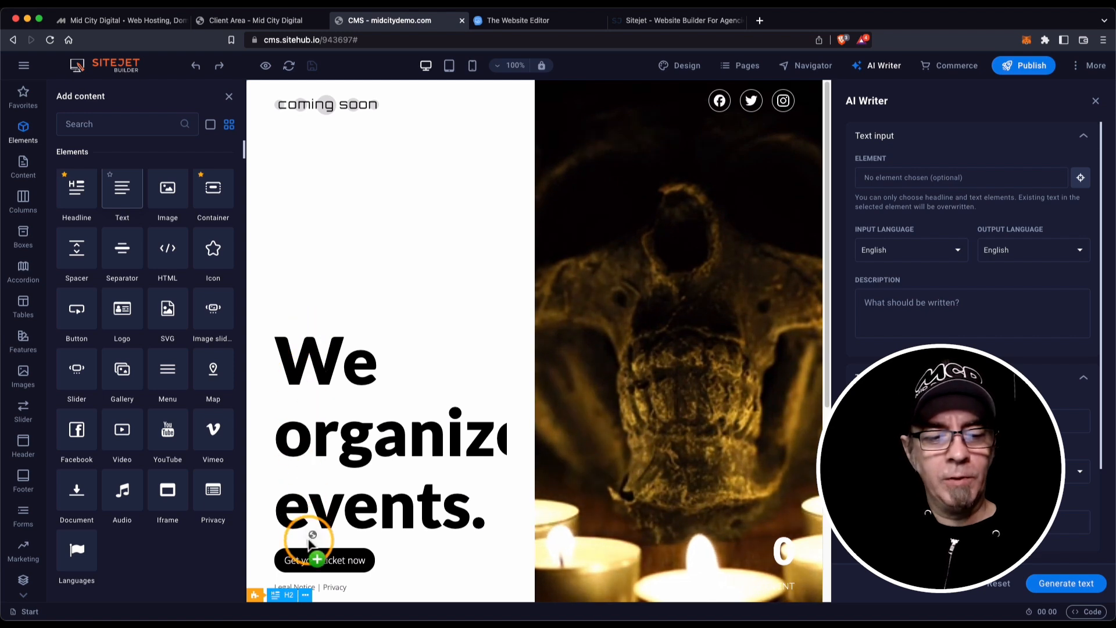
{"action": "left_click_drag", "start_coordinate": [310, 545], "coordinate": [357, 518]}
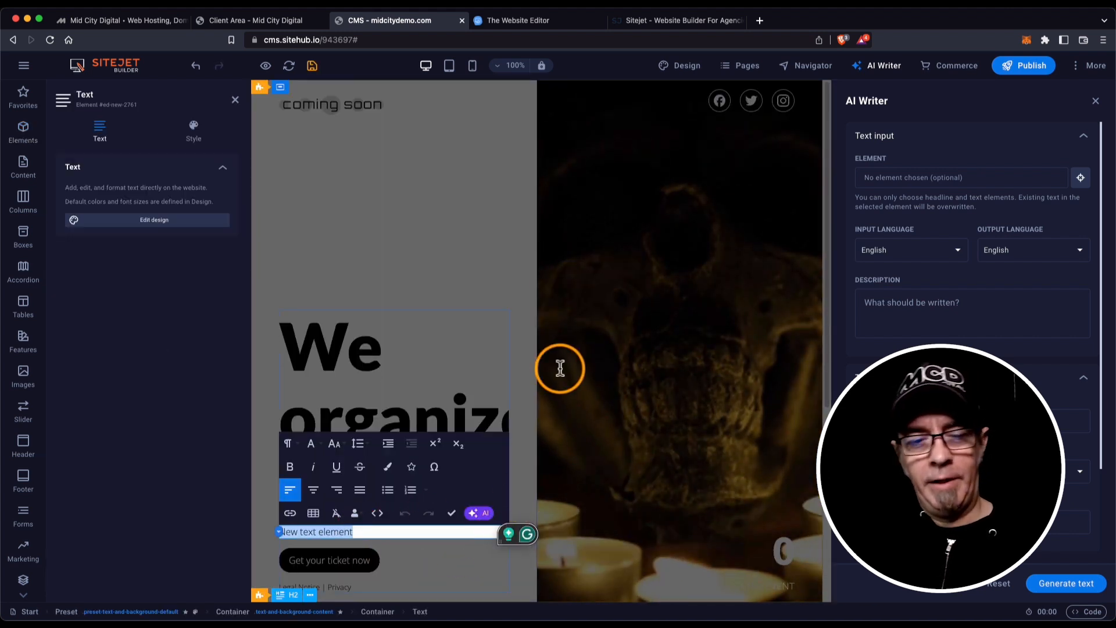
Target 'New text element' in AI Writer with the description 'we're having a Halloween bash'.
{"action": "left_click", "coordinate": [487, 256]}
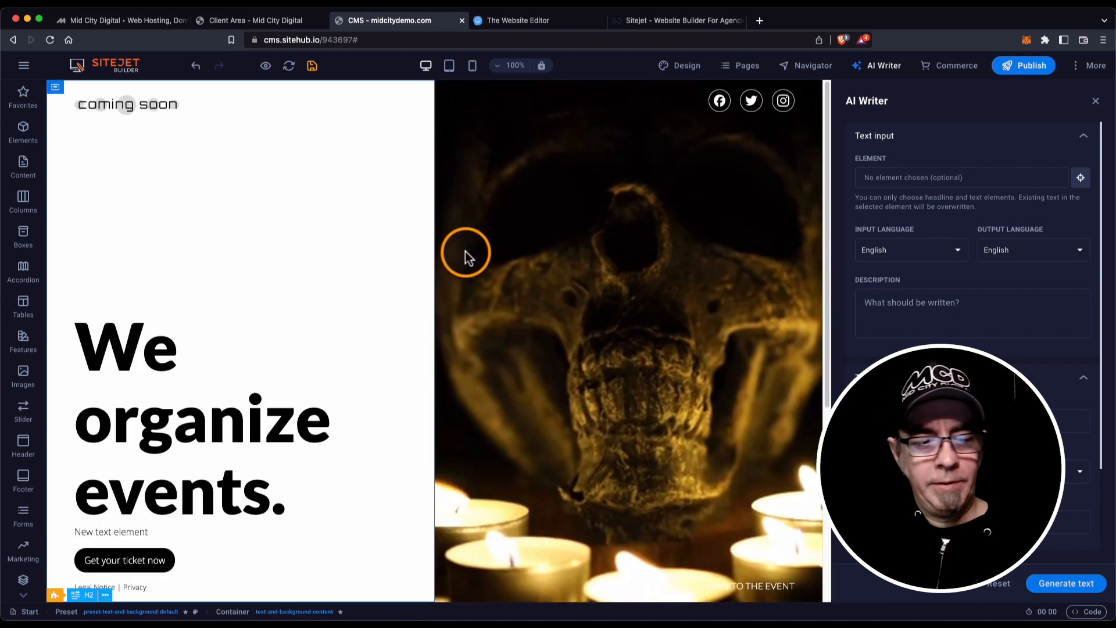
{"action": "left_click", "coordinate": [178, 533]}
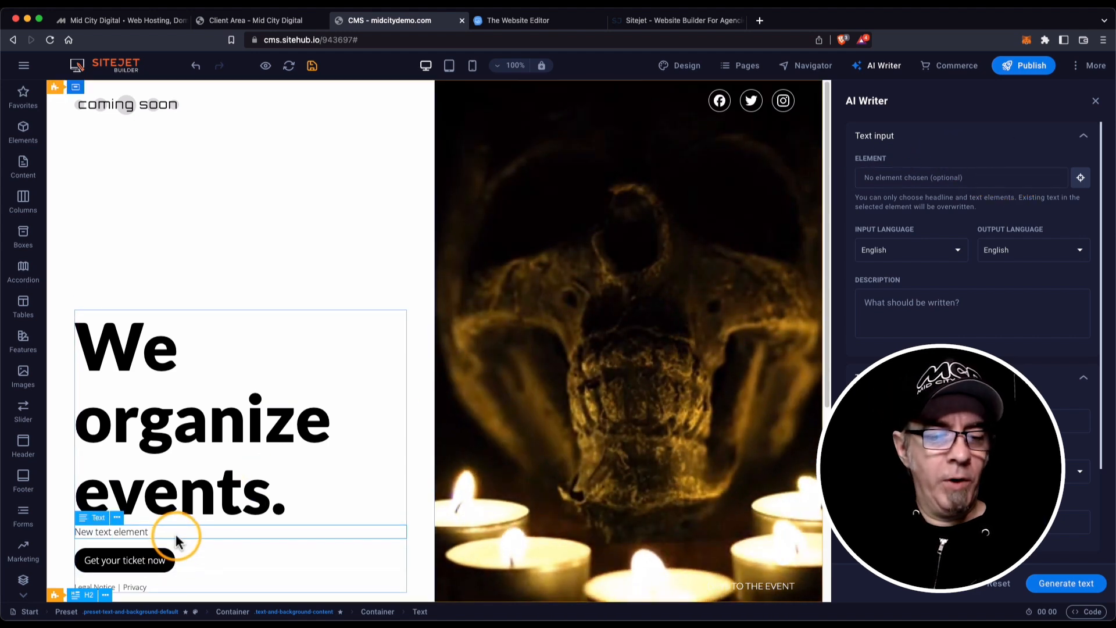
{"action": "left_click", "coordinate": [1081, 178]}
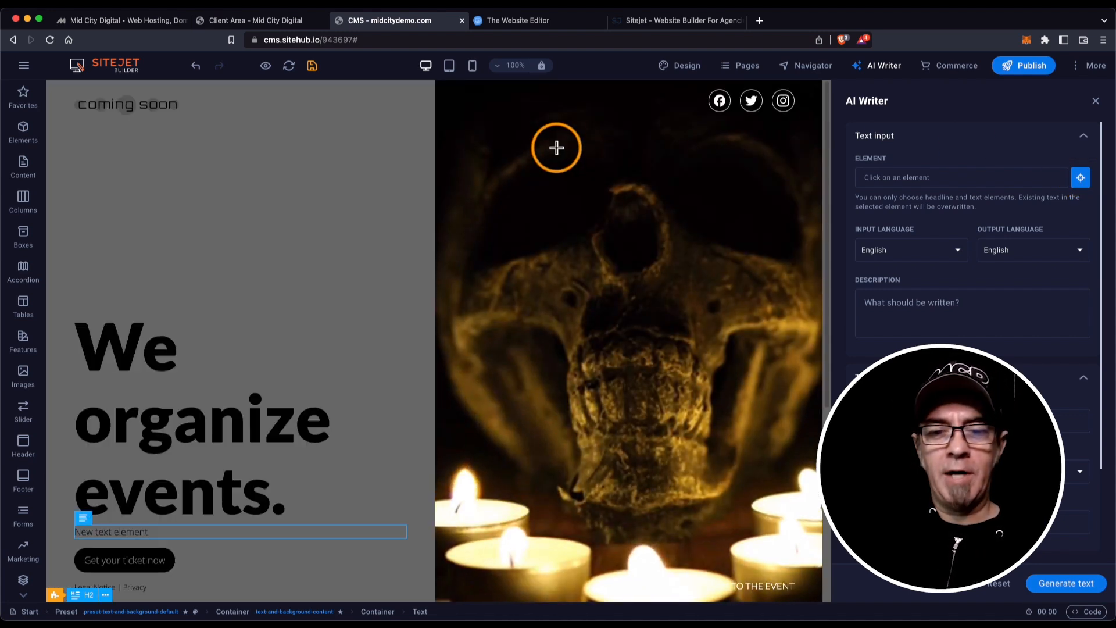
{"action": "left_click", "coordinate": [115, 532]}
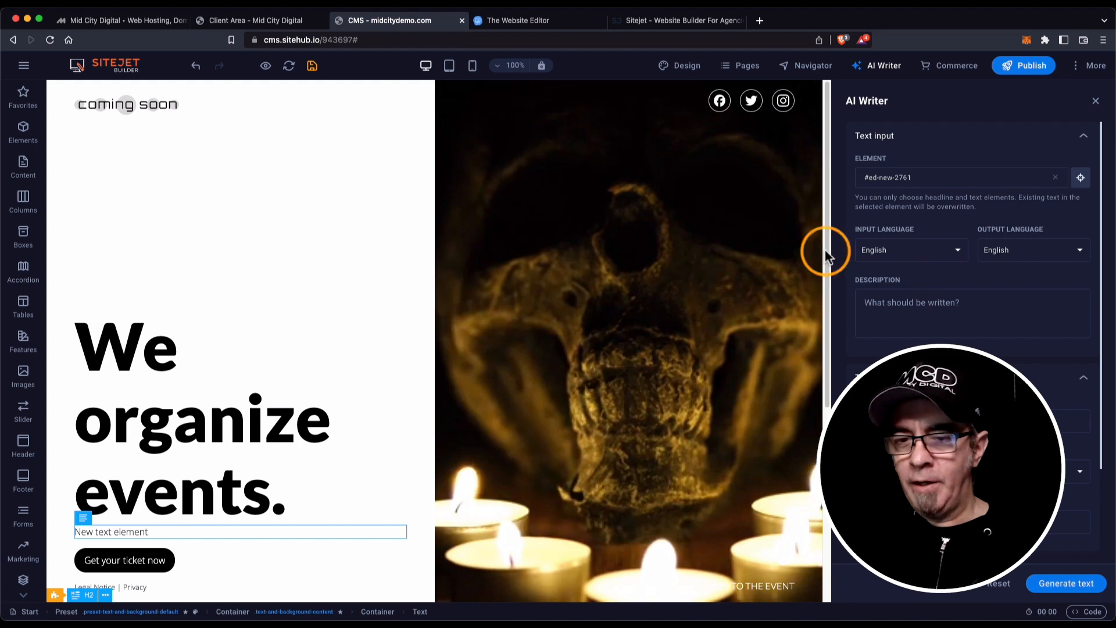
{"action": "left_click", "coordinate": [961, 308]}
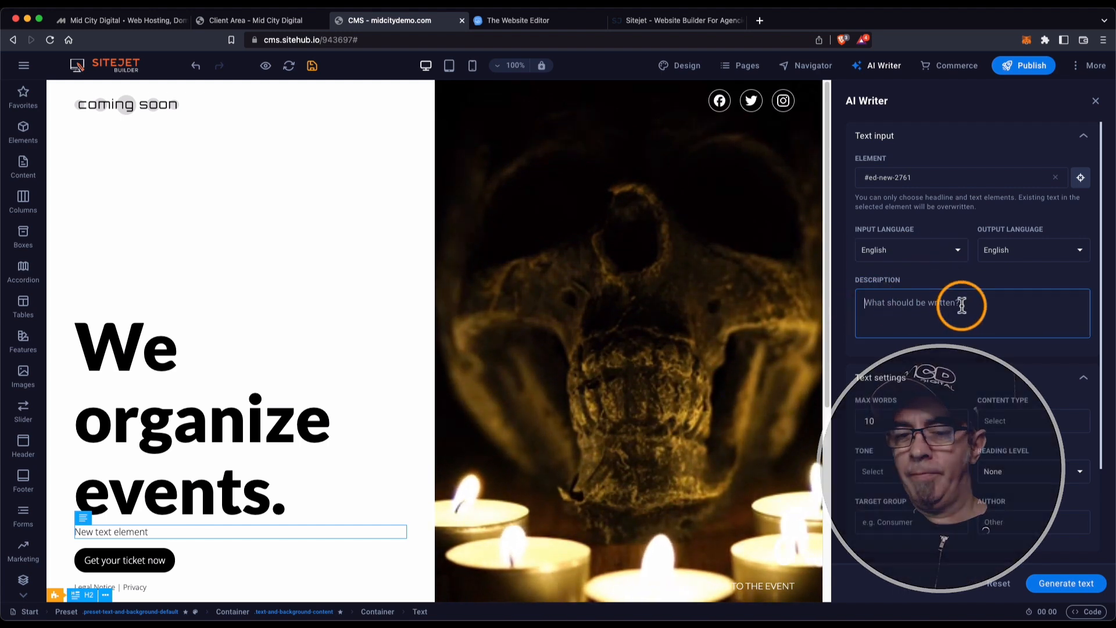
{"action": "type", "text": "we're having"}
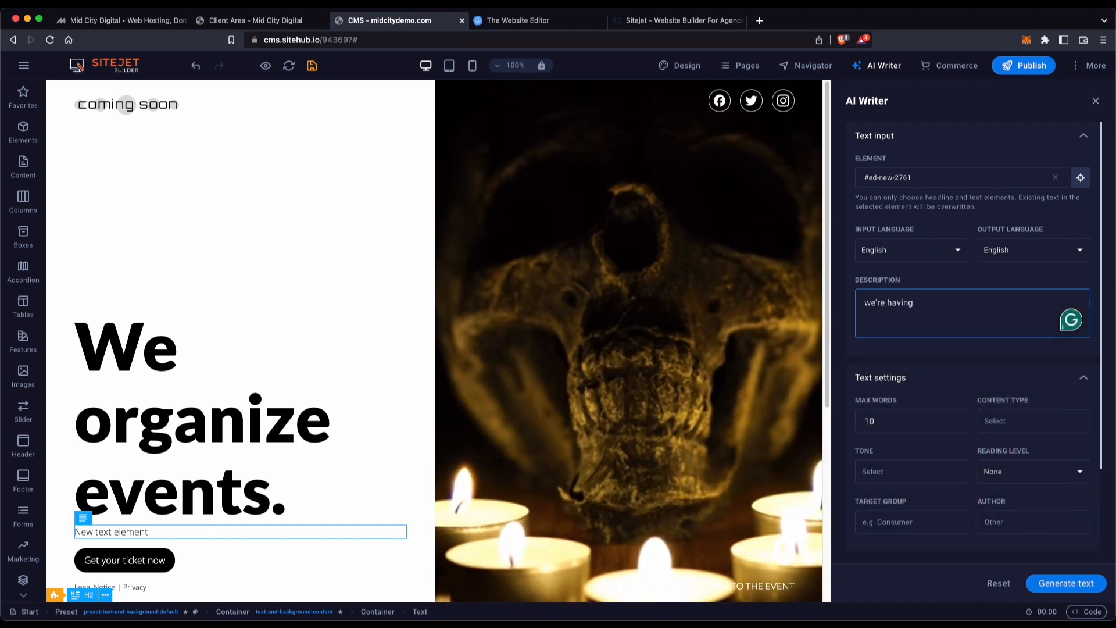
{"action": "type", "text": " a hallowee"}
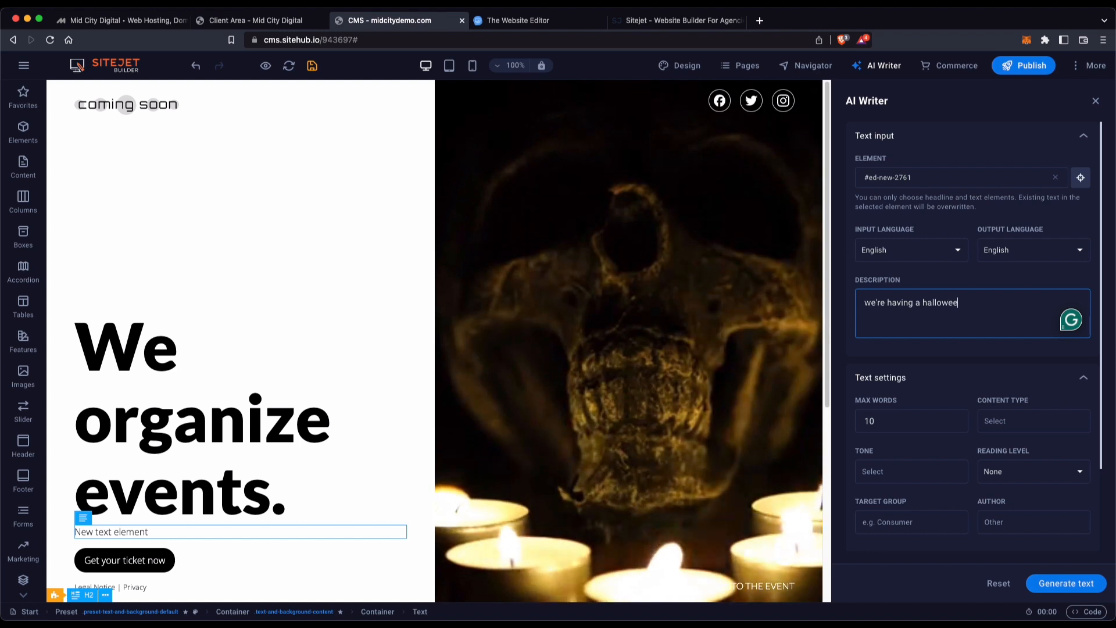
{"action": "type", "text": "n bash"}
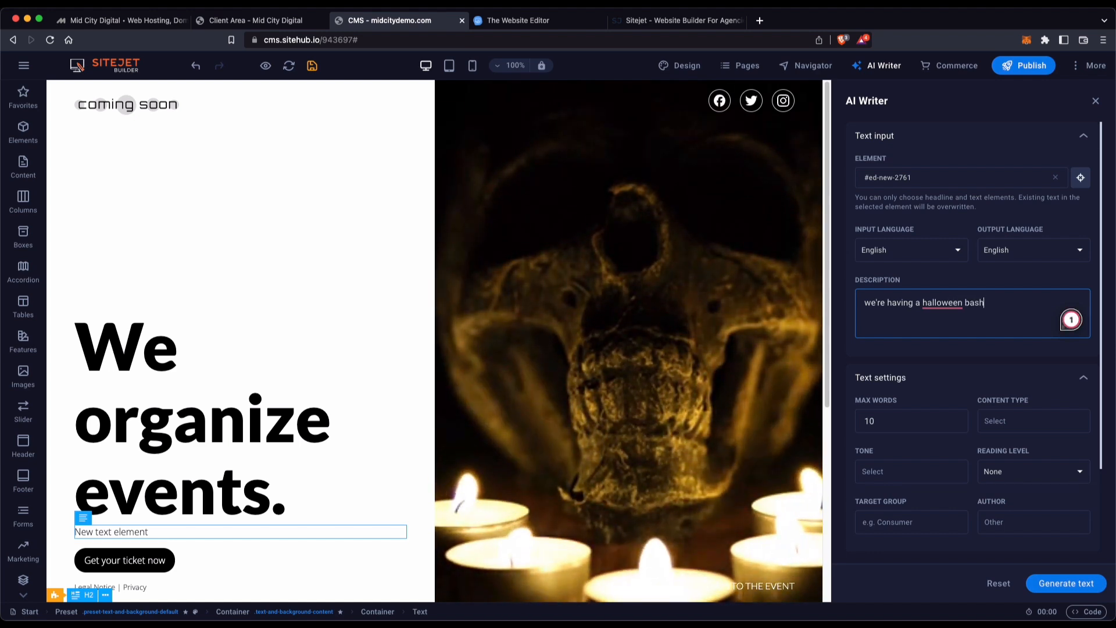
{"action": "mouse_move", "coordinate": [926, 304]}
{"action": "left_click", "coordinate": [938, 327]}
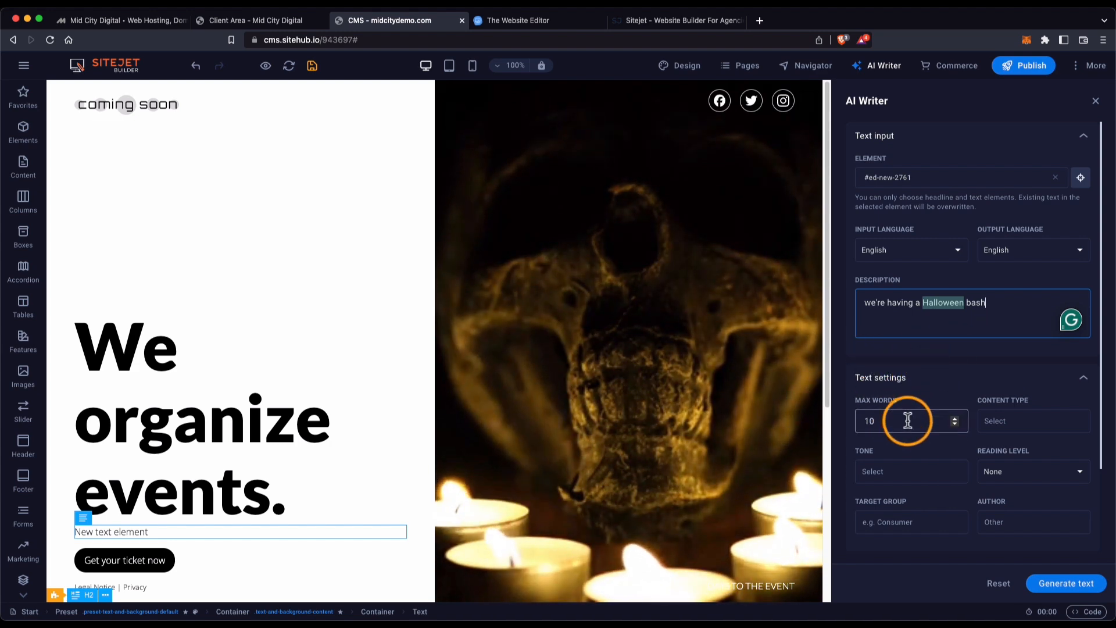
Set max words to 45, content type Marketing copy, tone Friendly; review reading level, target group, author.
{"action": "left_click_drag", "start_coordinate": [901, 420], "coordinate": [840, 417]}
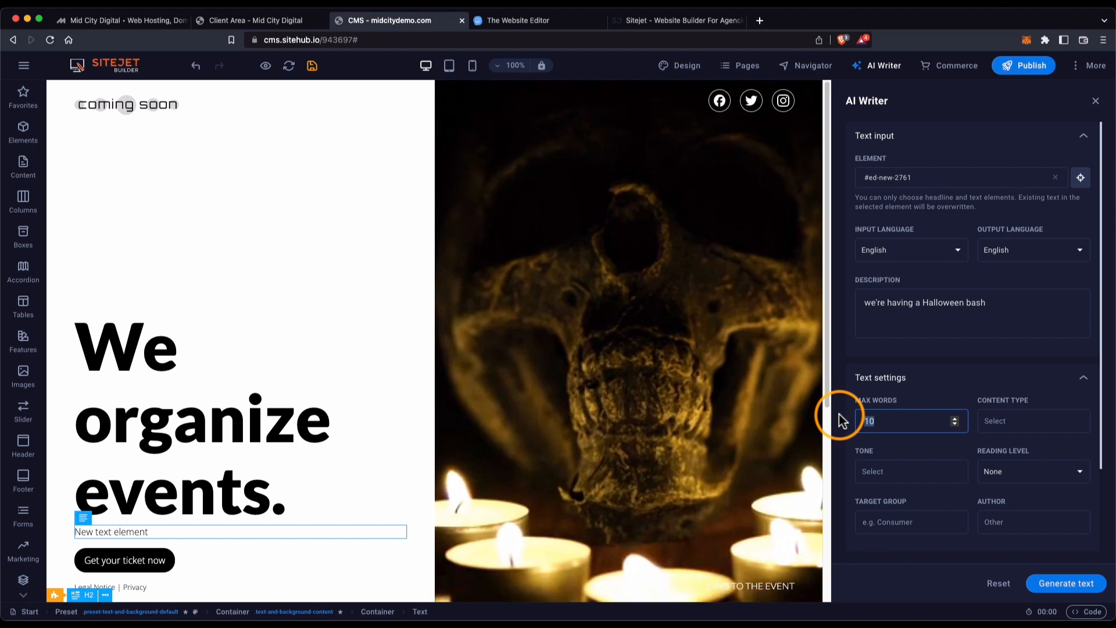
{"action": "type", "text": "45"}
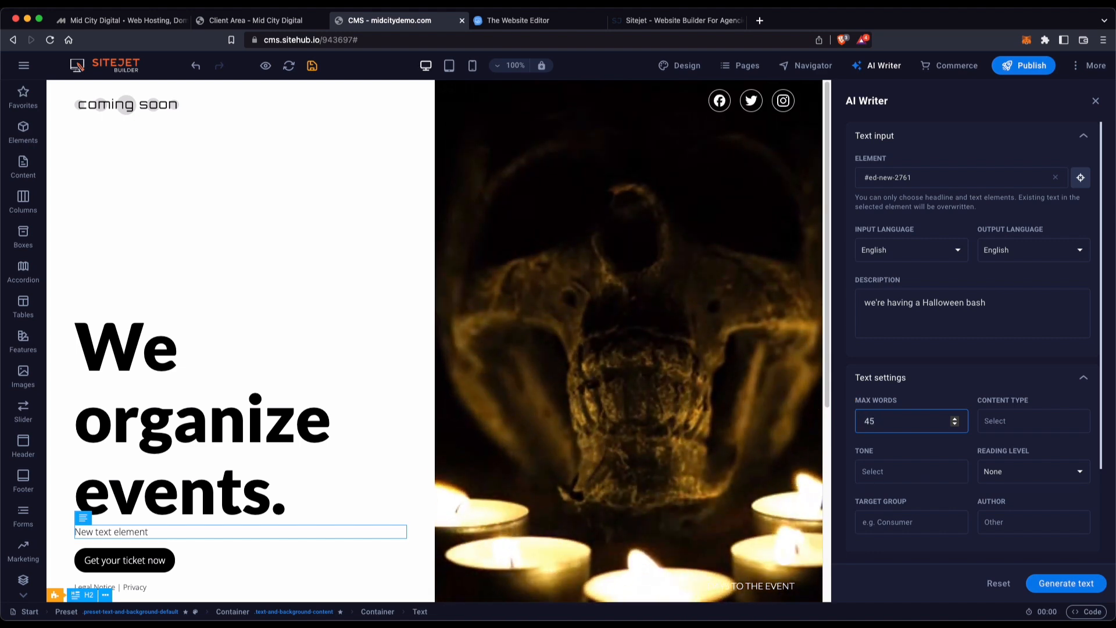
{"action": "left_click", "coordinate": [1023, 421]}
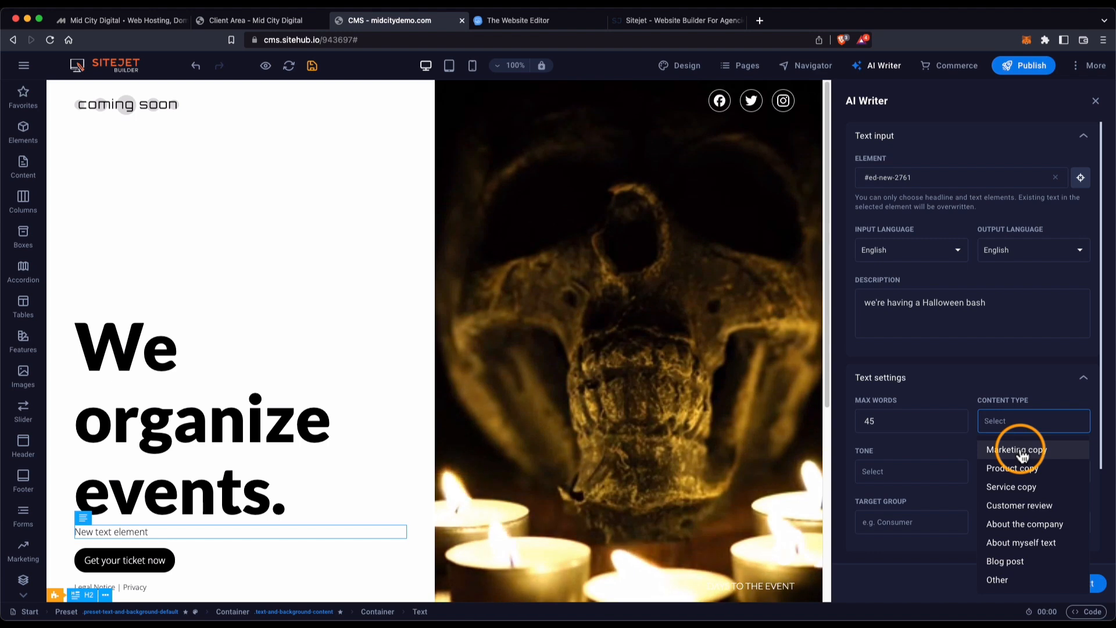
{"action": "left_click", "coordinate": [1022, 454]}
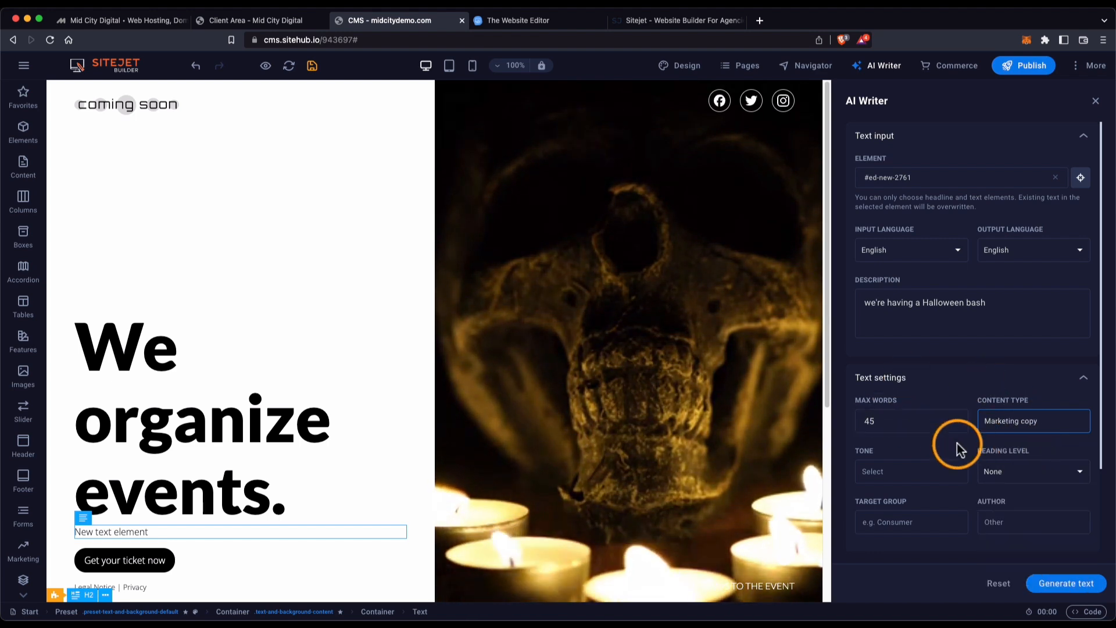
{"action": "left_click", "coordinate": [915, 470]}
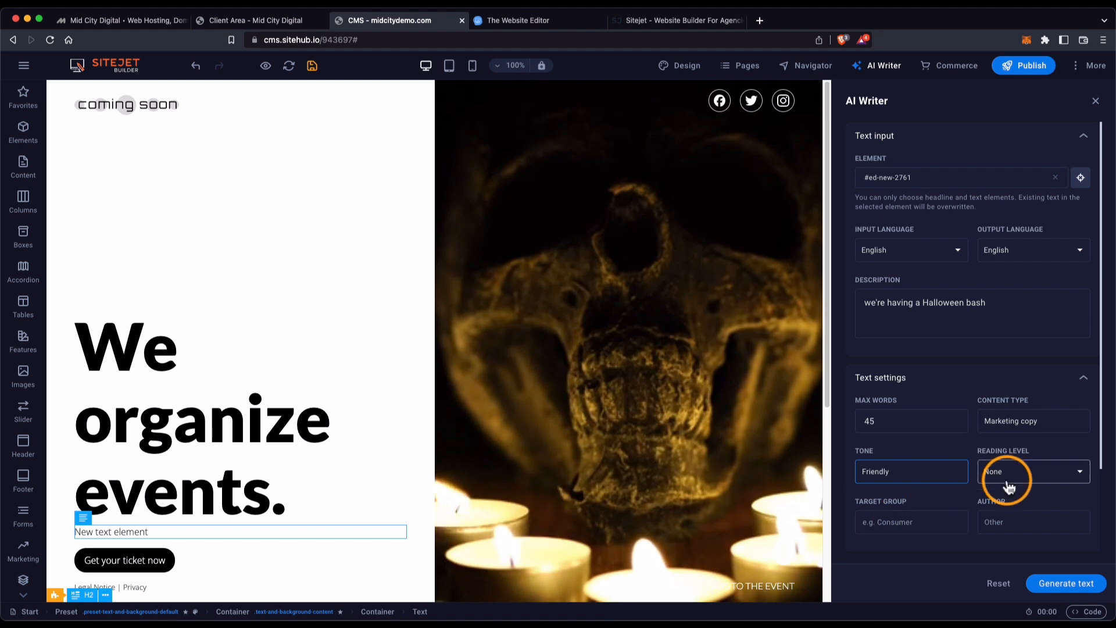
{"action": "left_click", "coordinate": [1026, 478]}
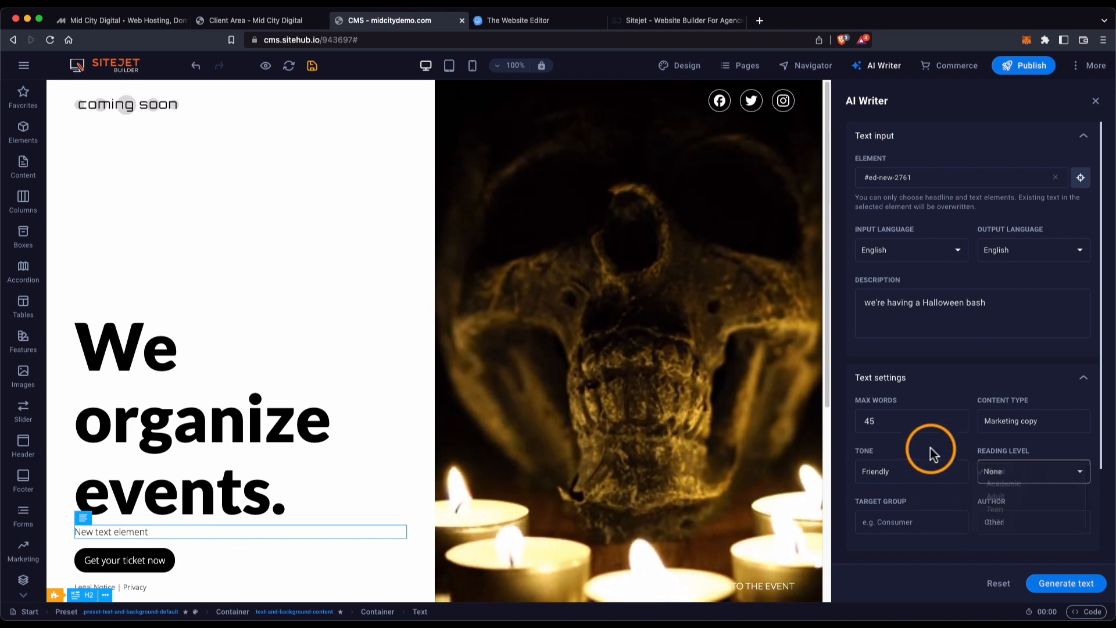
{"action": "left_click", "coordinate": [927, 522]}
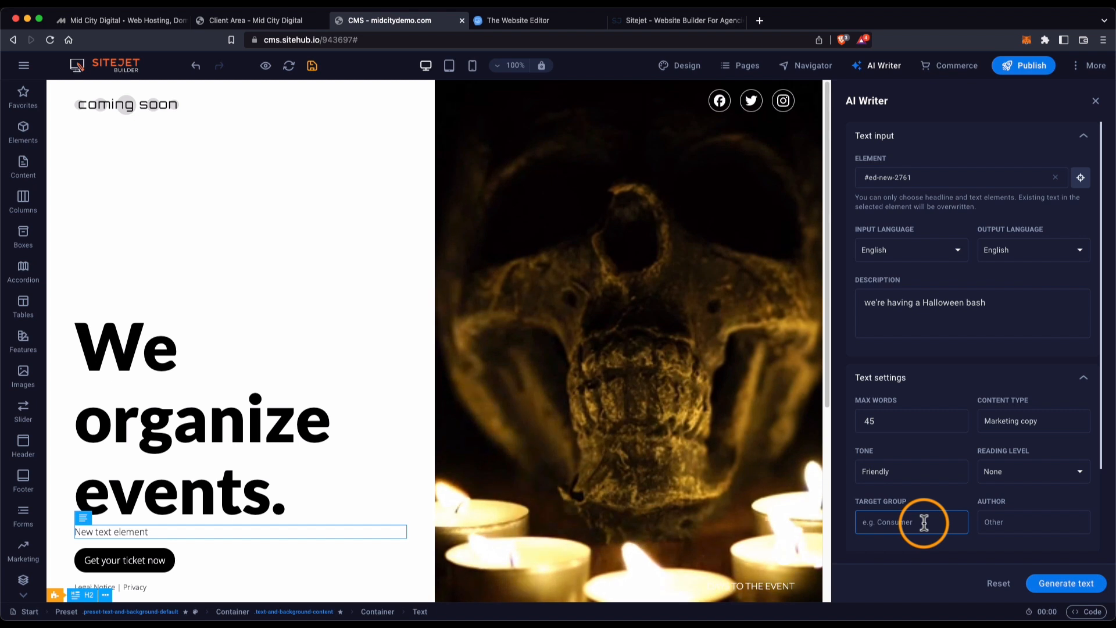
{"action": "scroll", "coordinate": [924, 522], "scroll_direction": "down", "scroll_amount": 3}
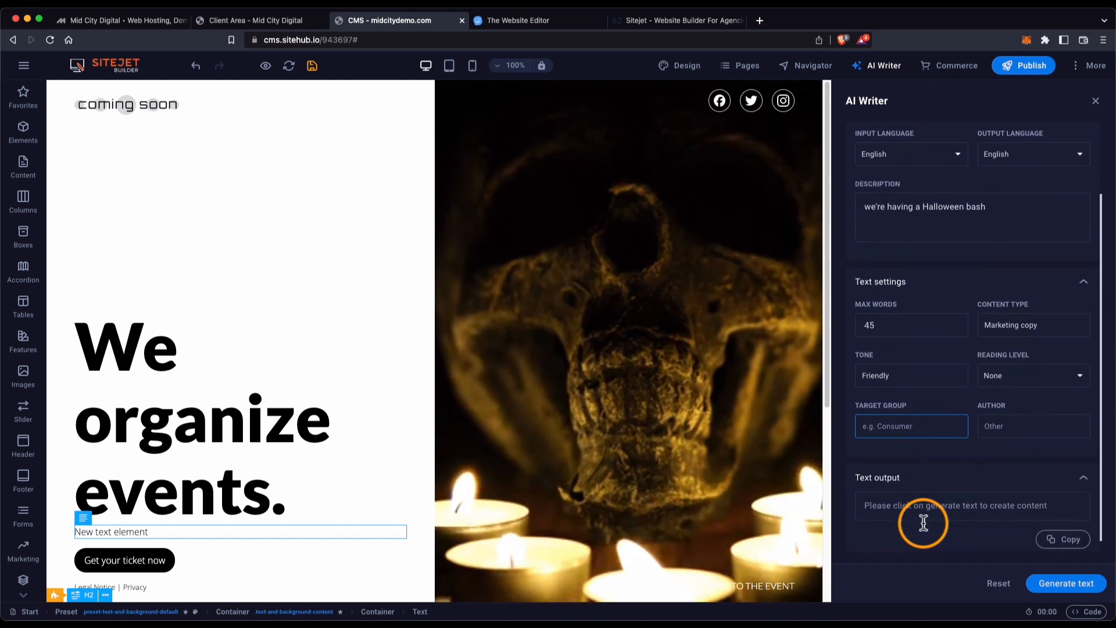
{"action": "left_click", "coordinate": [1021, 419]}
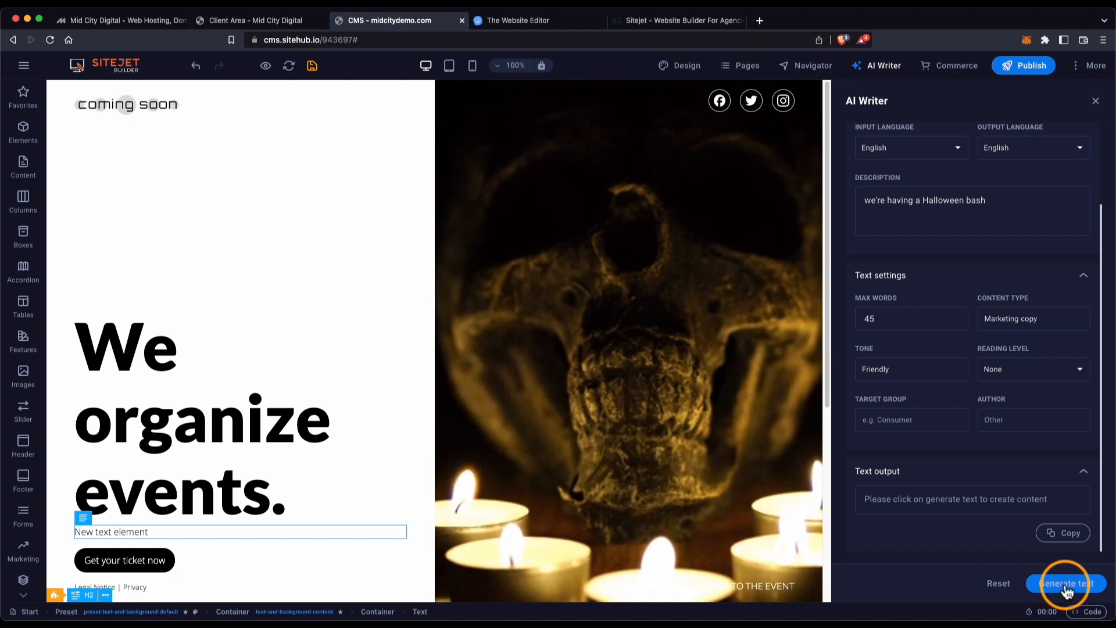
Generate the 'spooktacular Halloween bash' copy into the paragraph and close the AI Writer.
{"action": "left_click", "coordinate": [880, 493]}
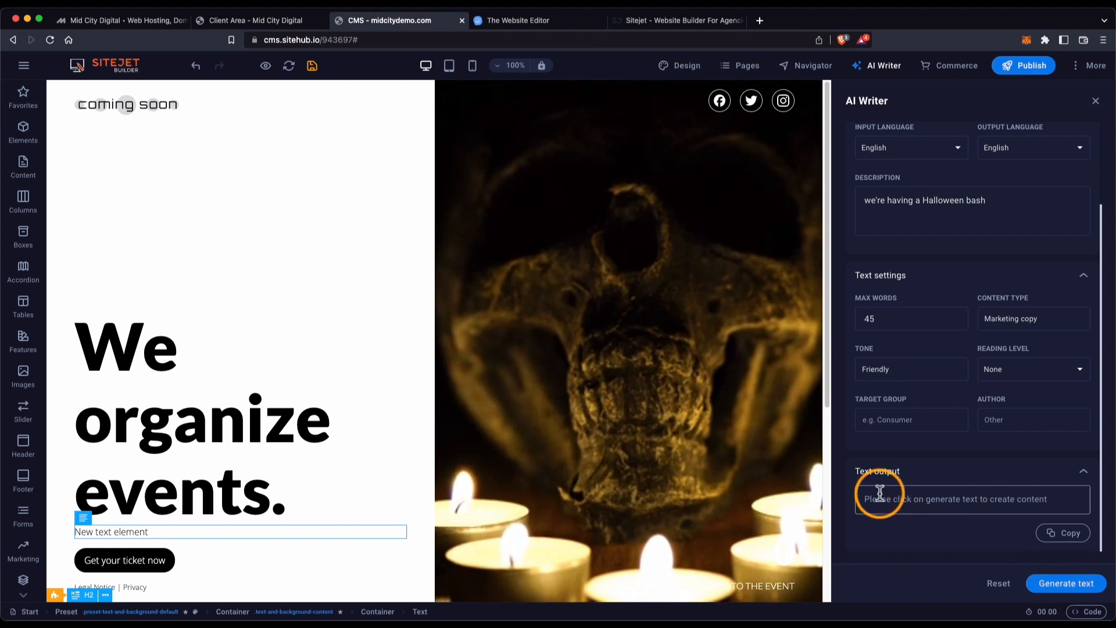
{"action": "left_click", "coordinate": [1068, 585]}
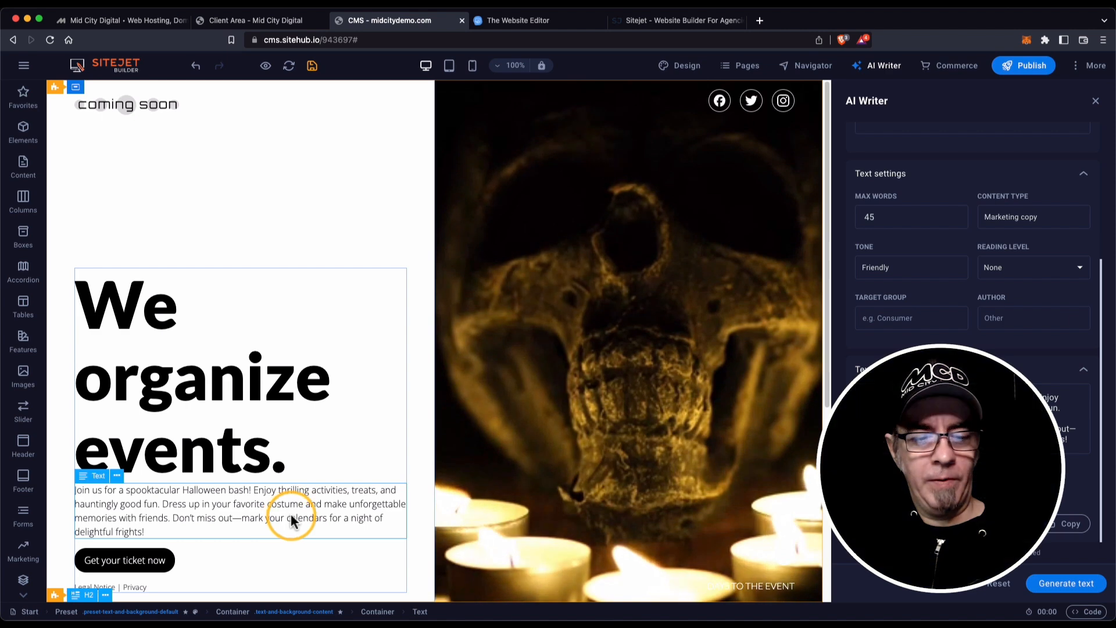
{"action": "left_click", "coordinate": [1096, 102]}
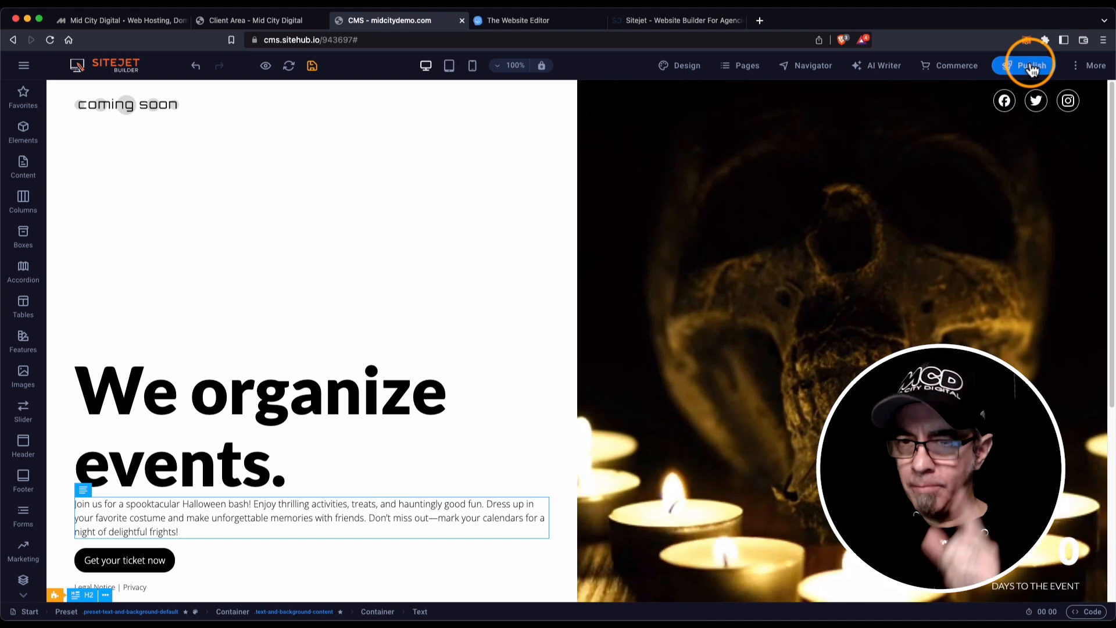
{"action": "left_click", "coordinate": [1097, 69]}
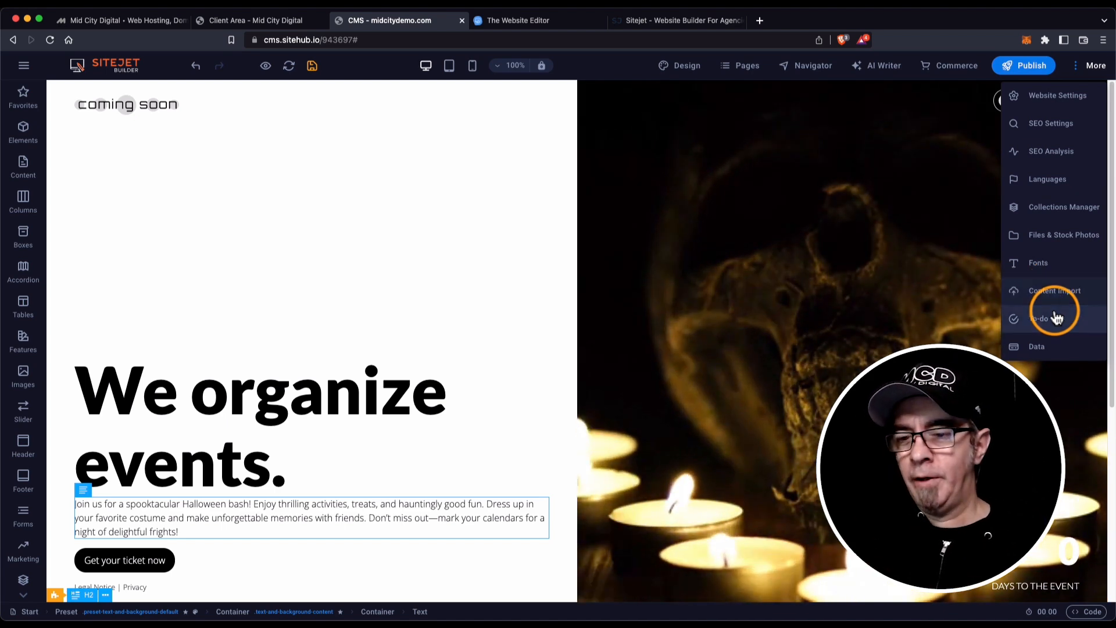
{"action": "left_click", "coordinate": [1057, 317]}
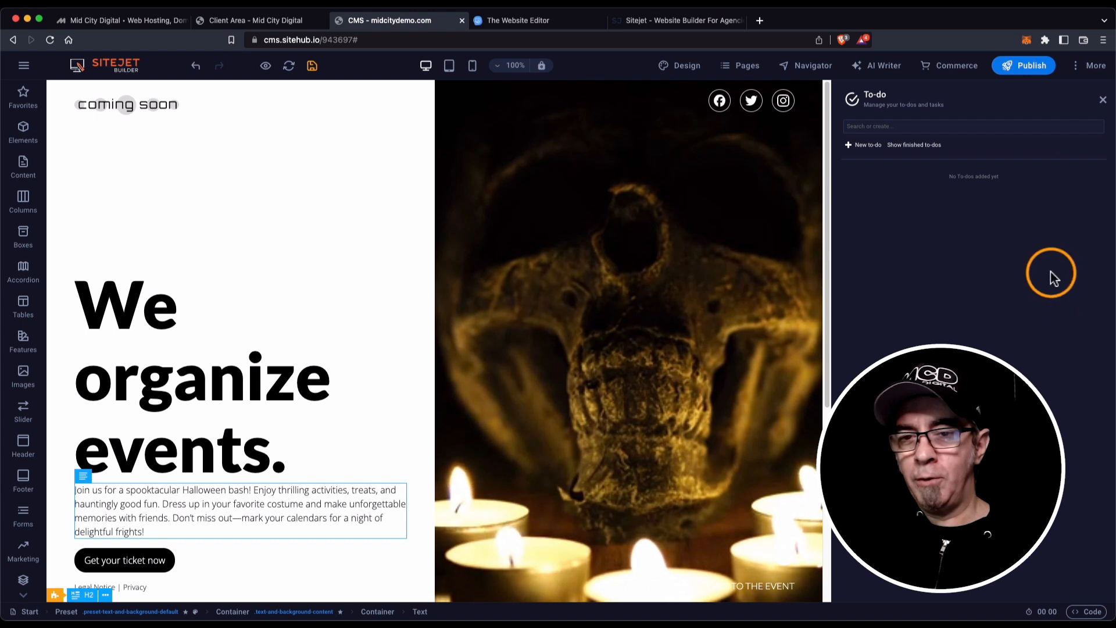
{"action": "left_click", "coordinate": [1088, 66]}
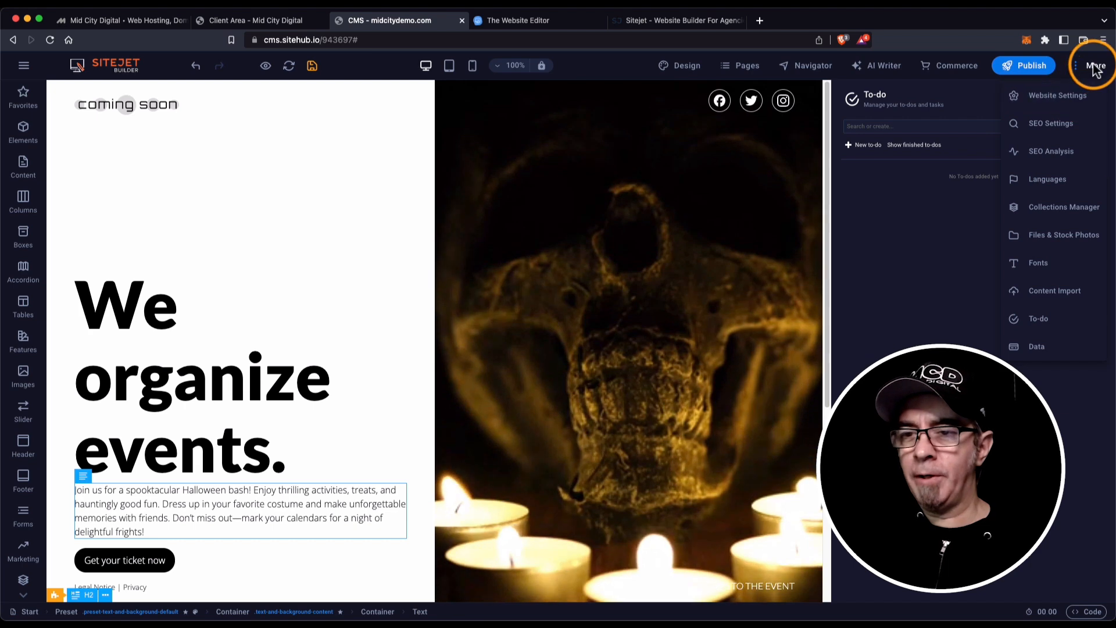
{"action": "left_click", "coordinate": [945, 238]}
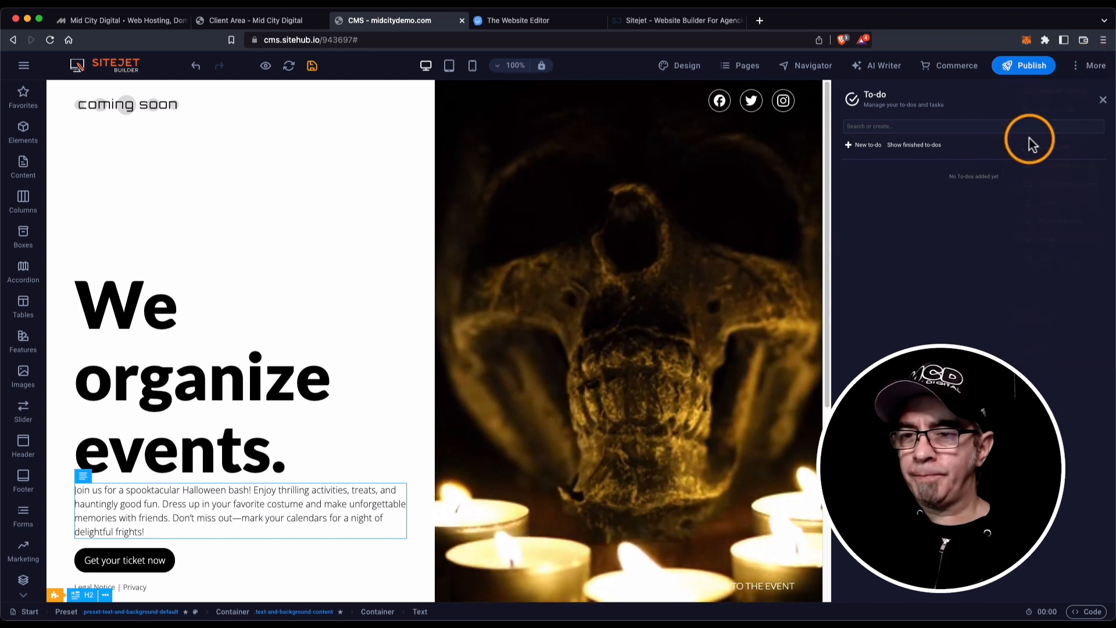
{"action": "left_click", "coordinate": [1104, 104]}
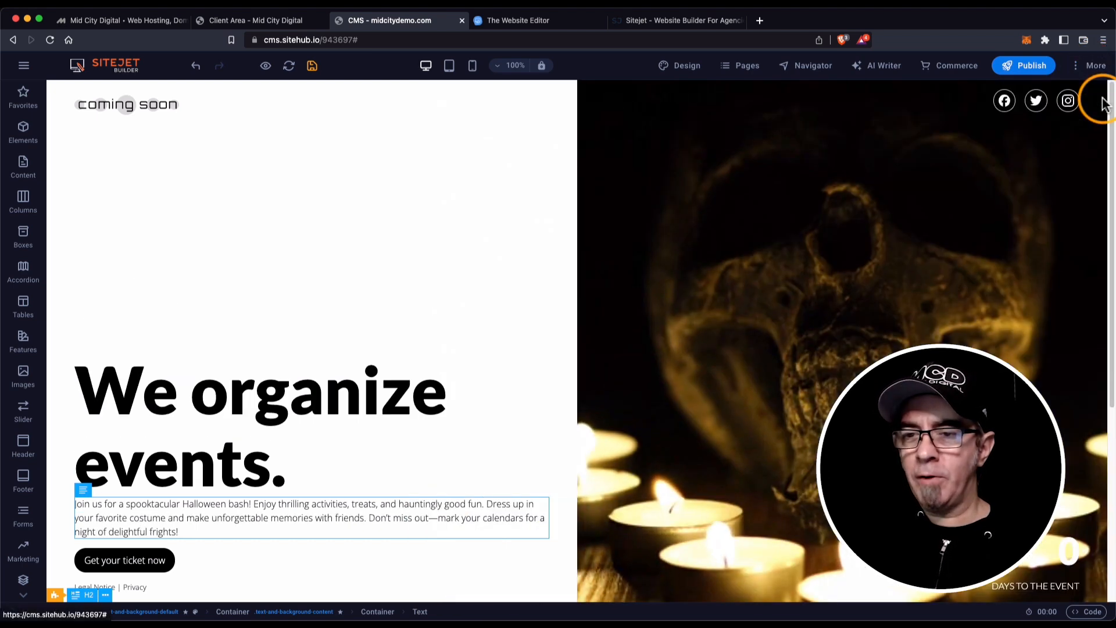
In Website Settings, choose the Logo placeholder to browse the file library for a logo image.
{"action": "left_click", "coordinate": [1092, 67]}
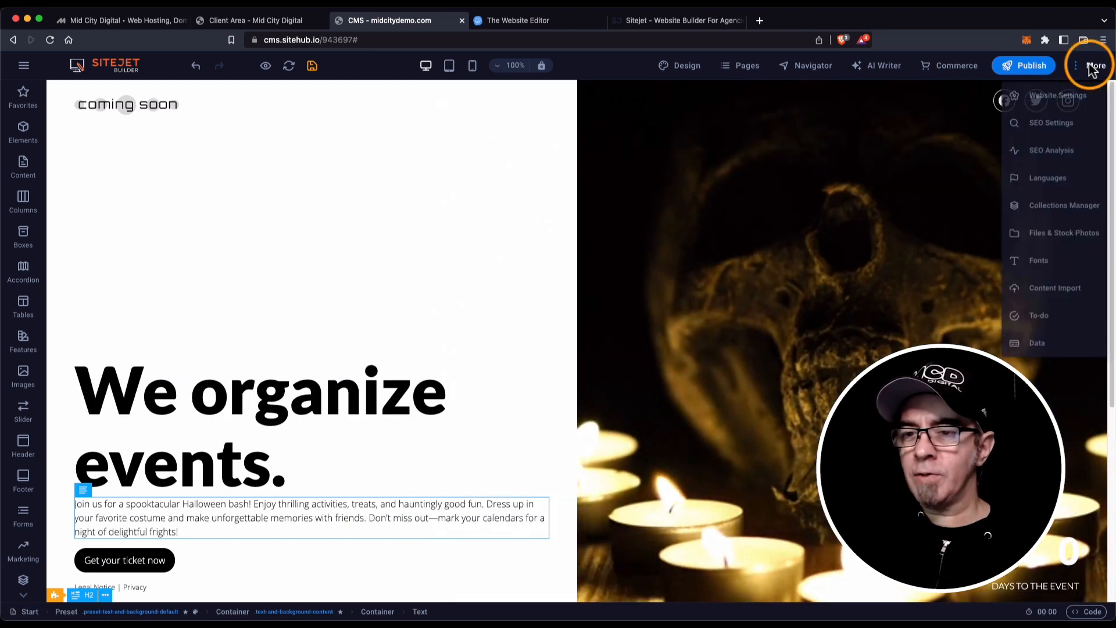
{"action": "left_click", "coordinate": [1065, 104]}
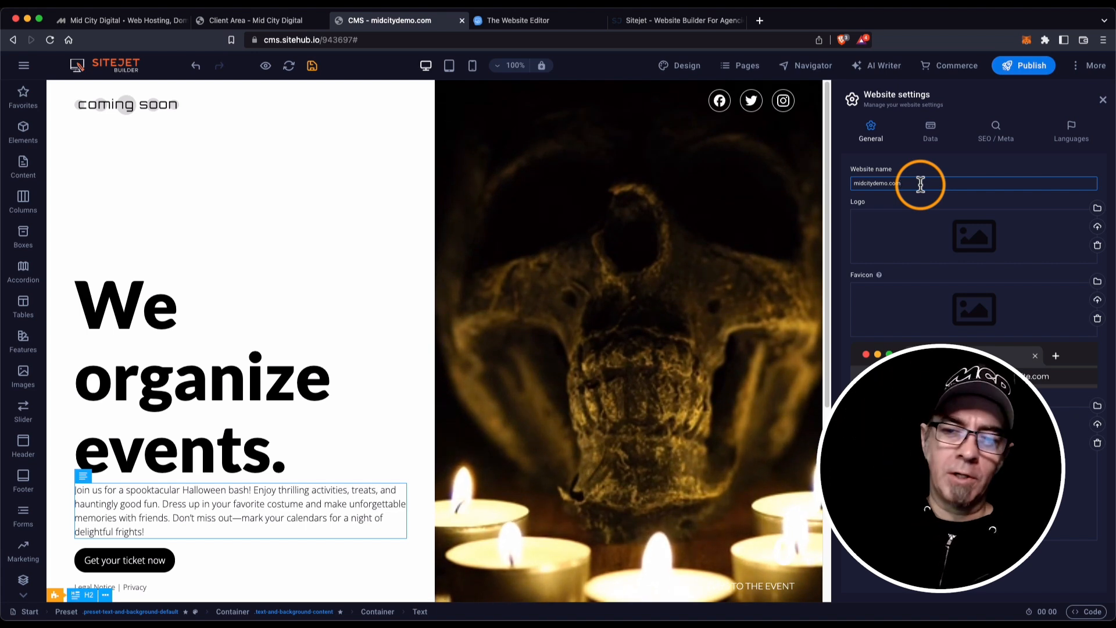
{"action": "left_click_drag", "start_coordinate": [920, 185], "coordinate": [841, 189]}
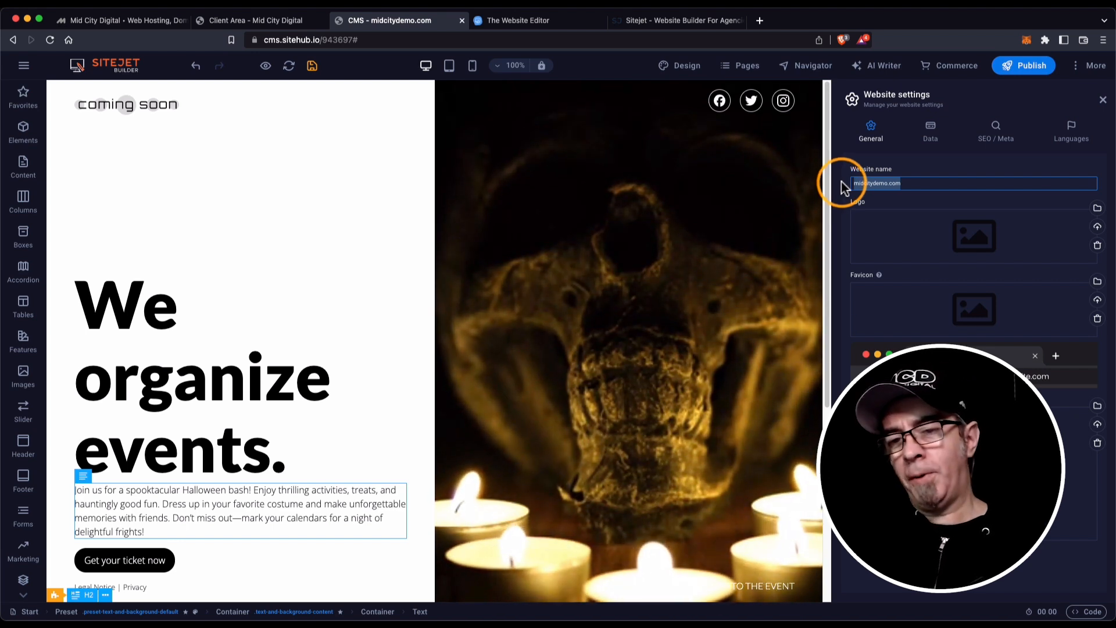
{"action": "left_click", "coordinate": [975, 236]}
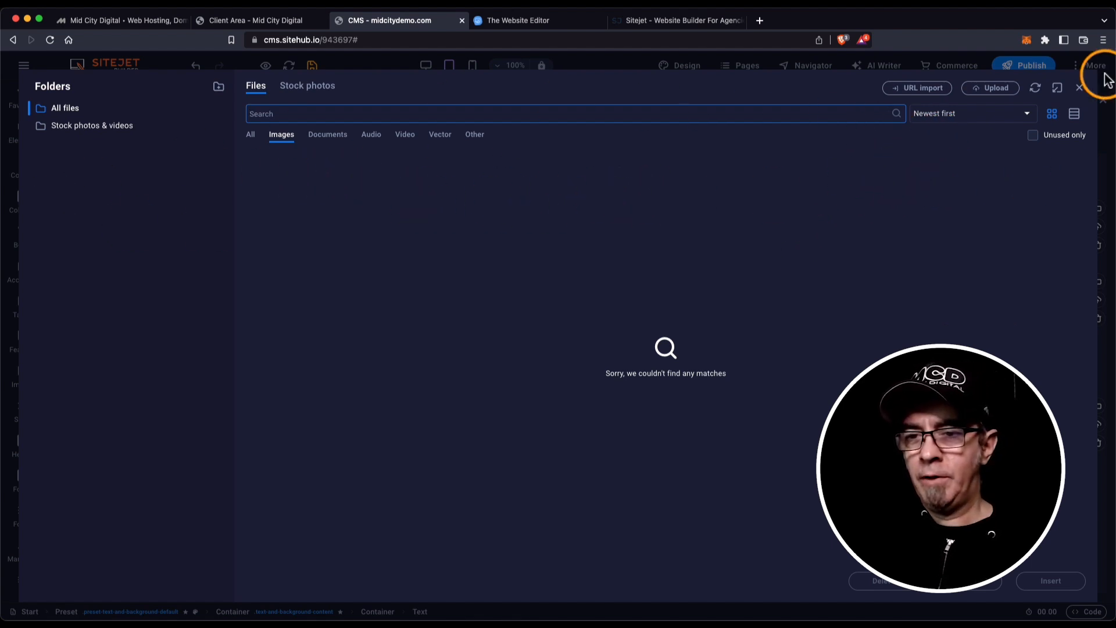
Close the logo picker, then view Files & Stock Photos full screen and close it.
{"action": "left_click", "coordinate": [1079, 88]}
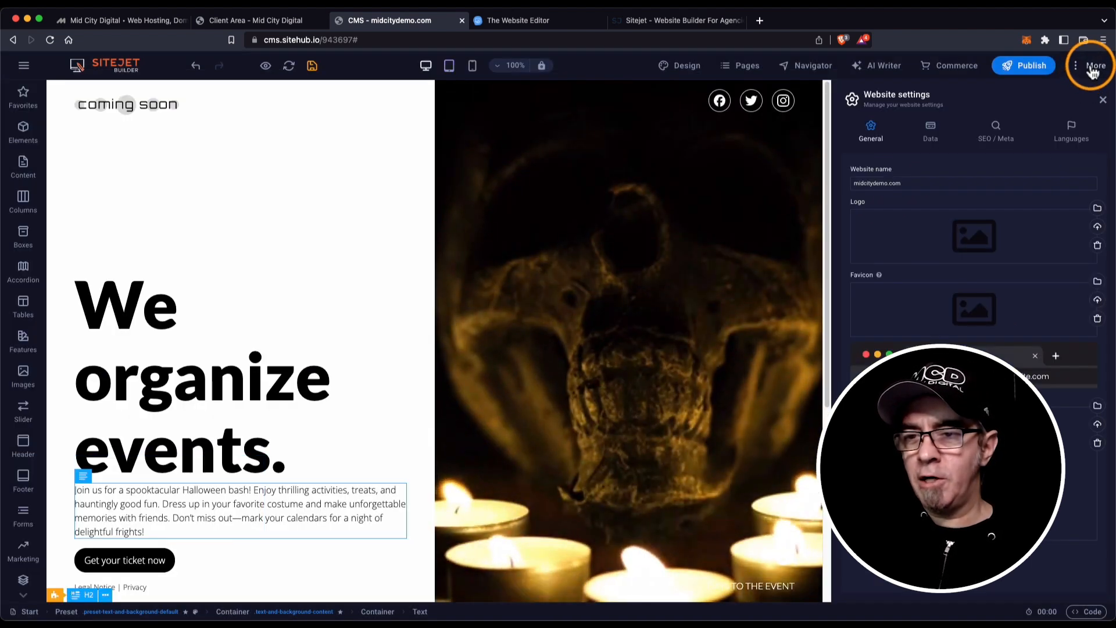
{"action": "left_click", "coordinate": [1091, 68]}
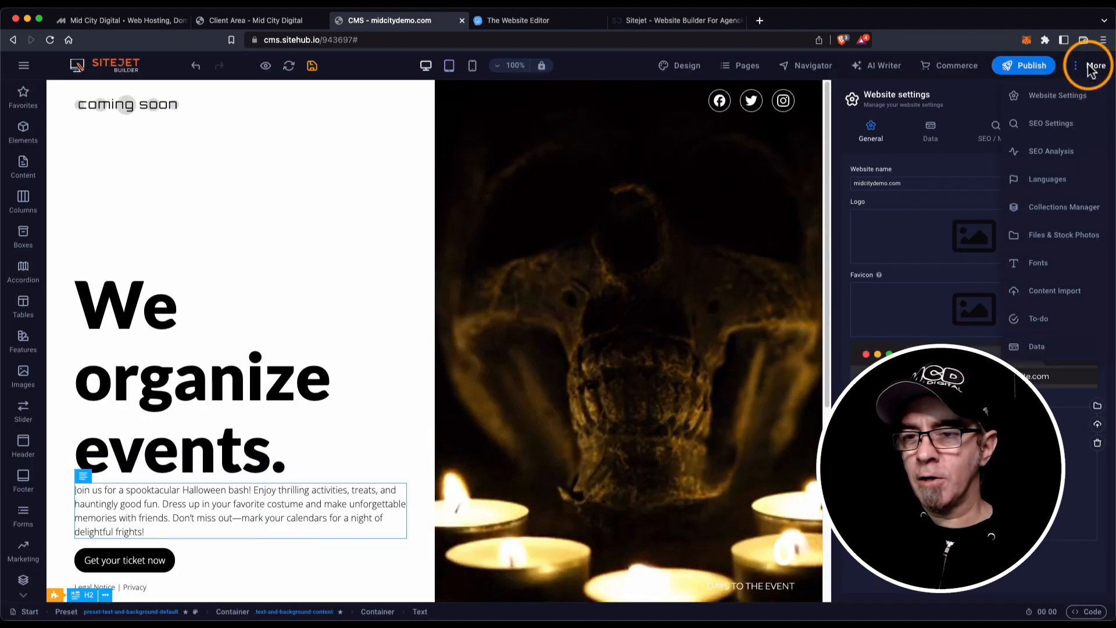
{"action": "left_click", "coordinate": [1053, 235]}
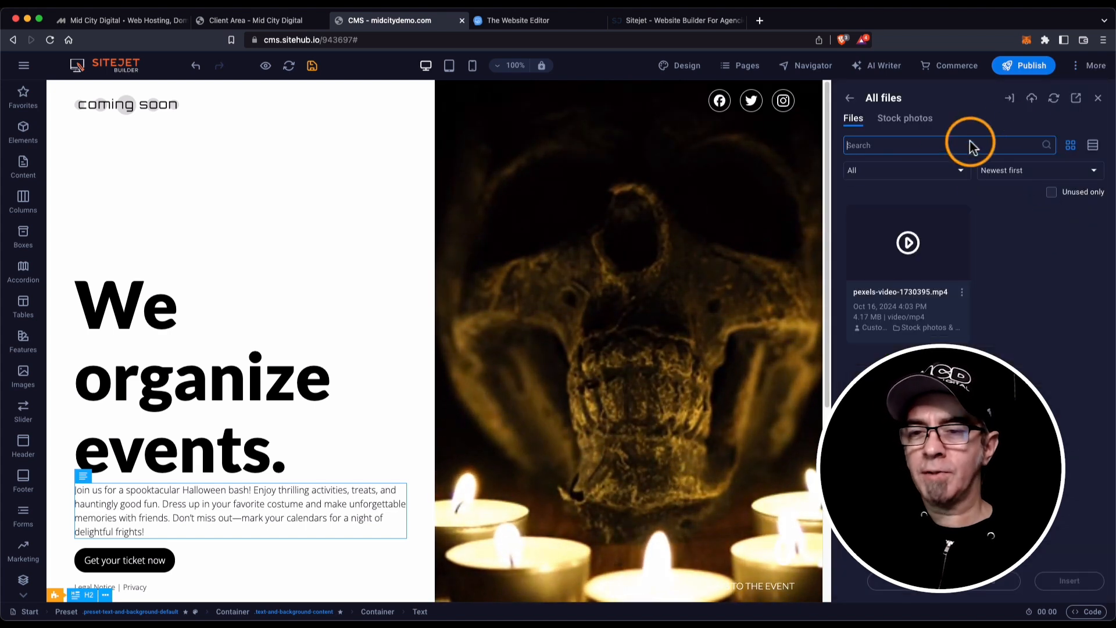
{"action": "left_click", "coordinate": [1076, 99]}
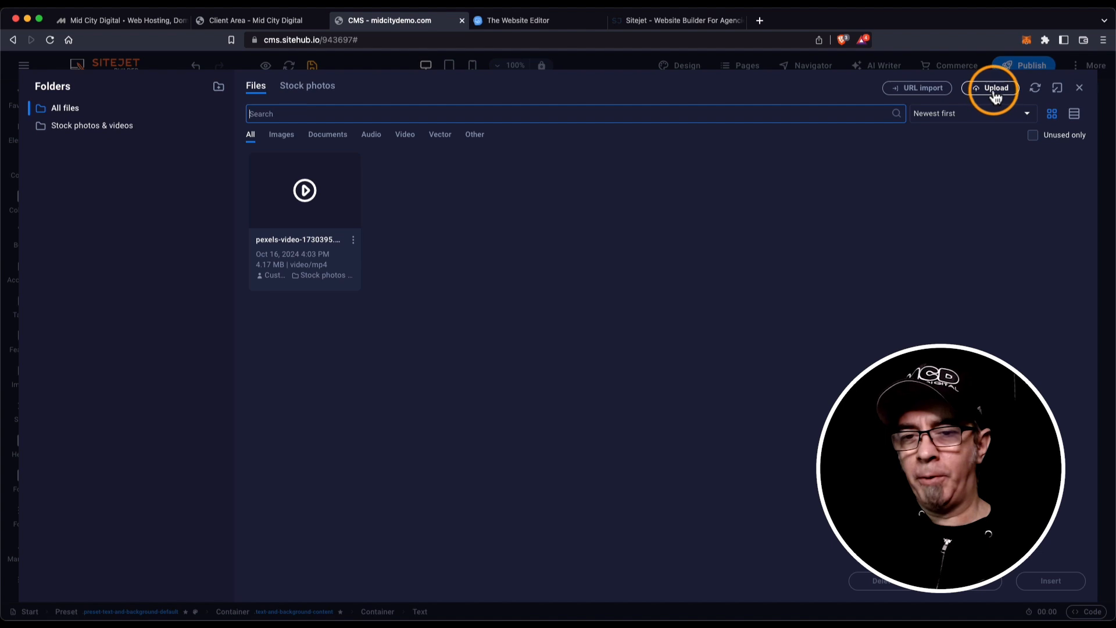
{"action": "left_click", "coordinate": [1081, 92]}
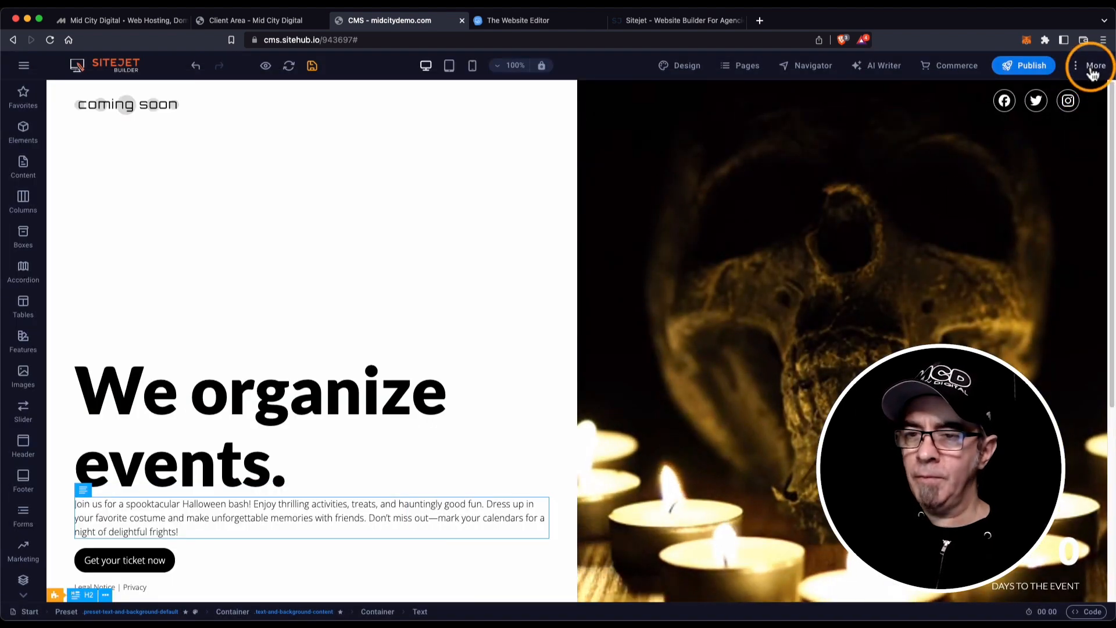
Show Website Settings' Data tab with company midcitydemo.com, ZIP 12345 and city Berlin.
{"action": "left_click", "coordinate": [1093, 68]}
{"action": "left_click", "coordinate": [1069, 96]}
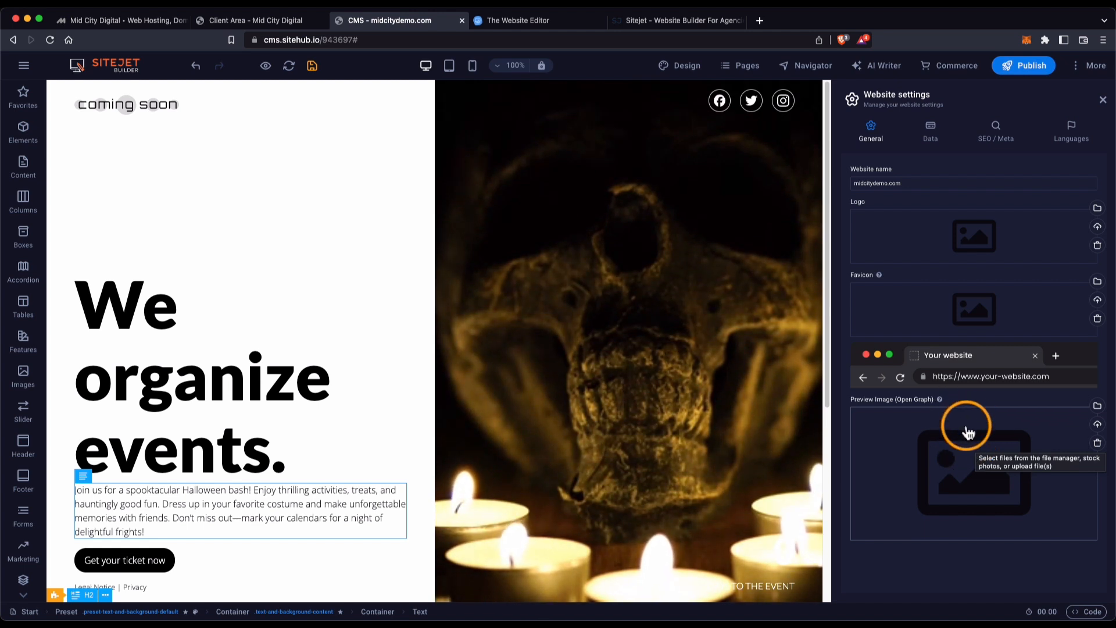
{"action": "left_click", "coordinate": [931, 131]}
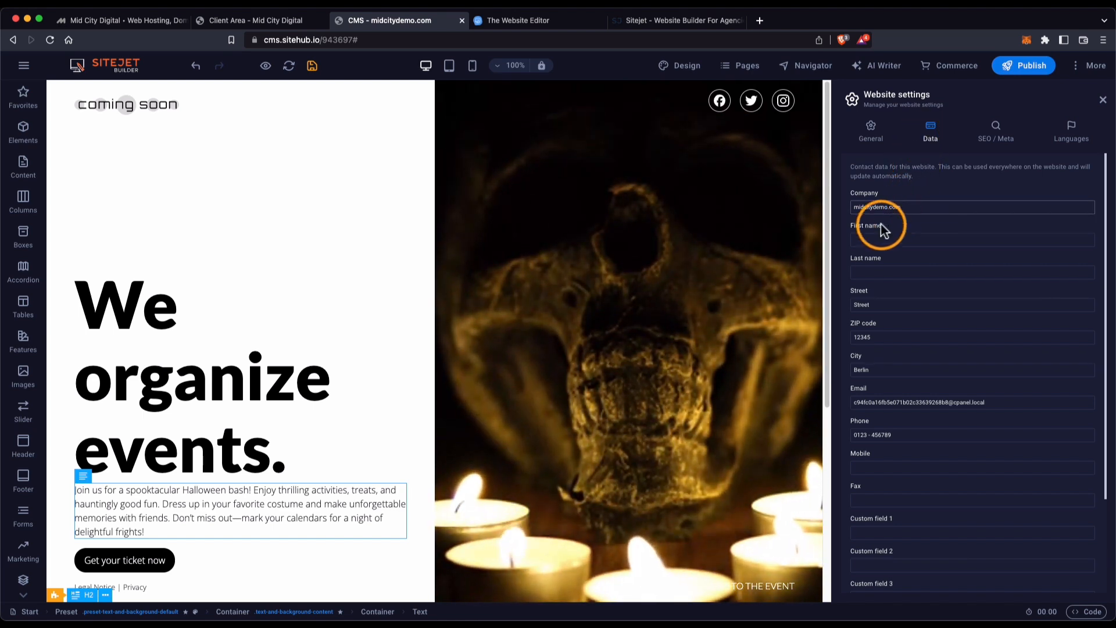
Review the contact data fields, then view SEO / Meta with title midcitydemo.com and slogan Berlin.
{"action": "left_click", "coordinate": [884, 332]}
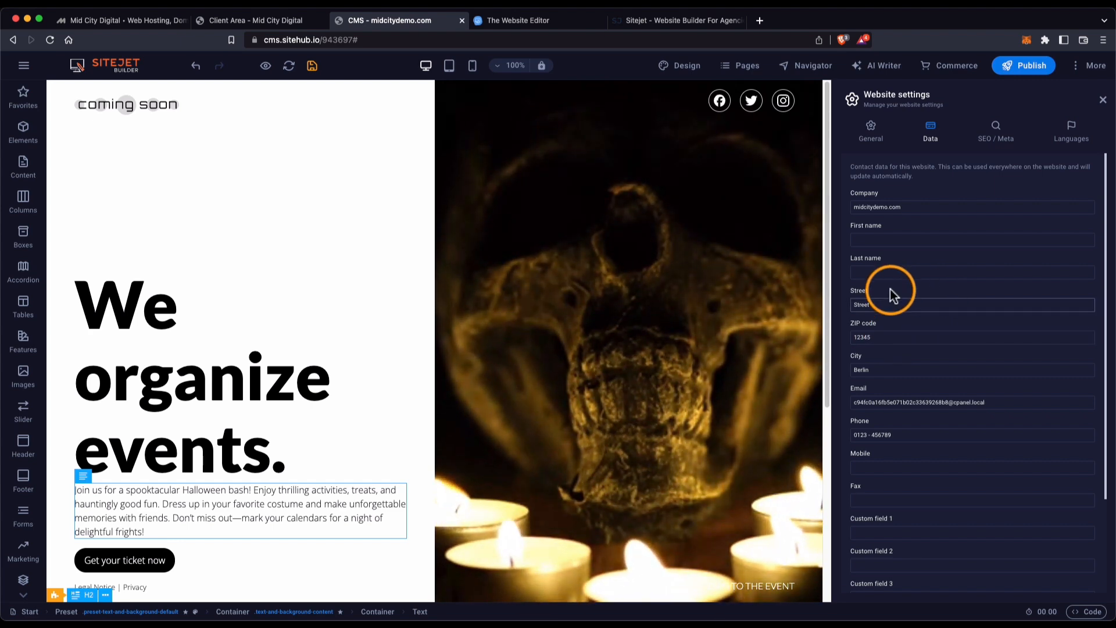
{"action": "scroll", "coordinate": [922, 381], "scroll_direction": "down", "scroll_amount": 2}
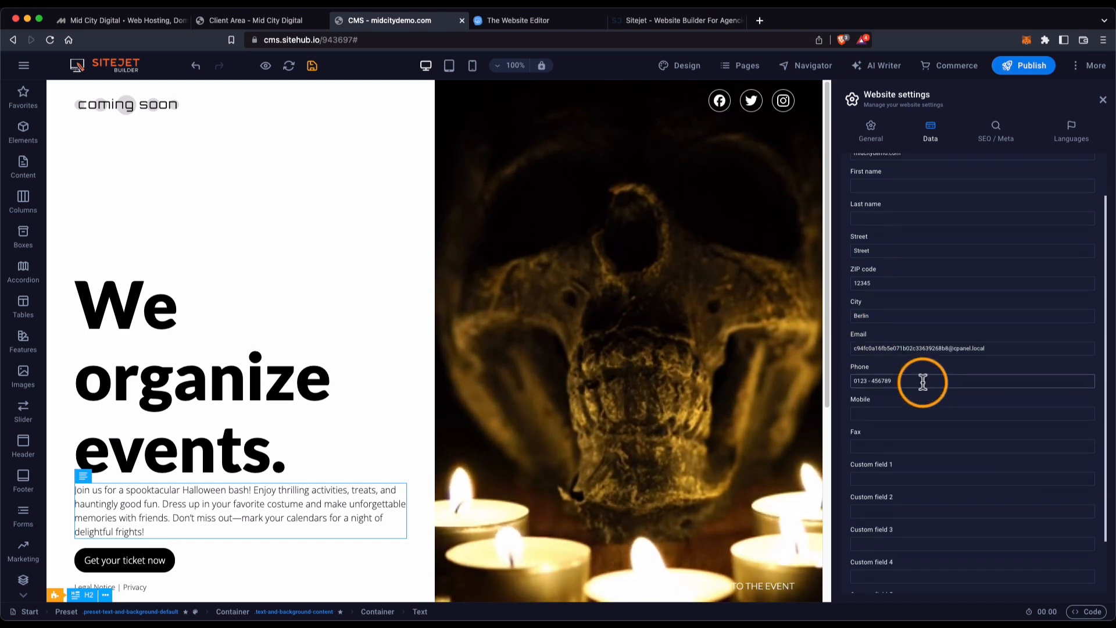
{"action": "scroll", "coordinate": [921, 382], "scroll_direction": "down", "scroll_amount": 2}
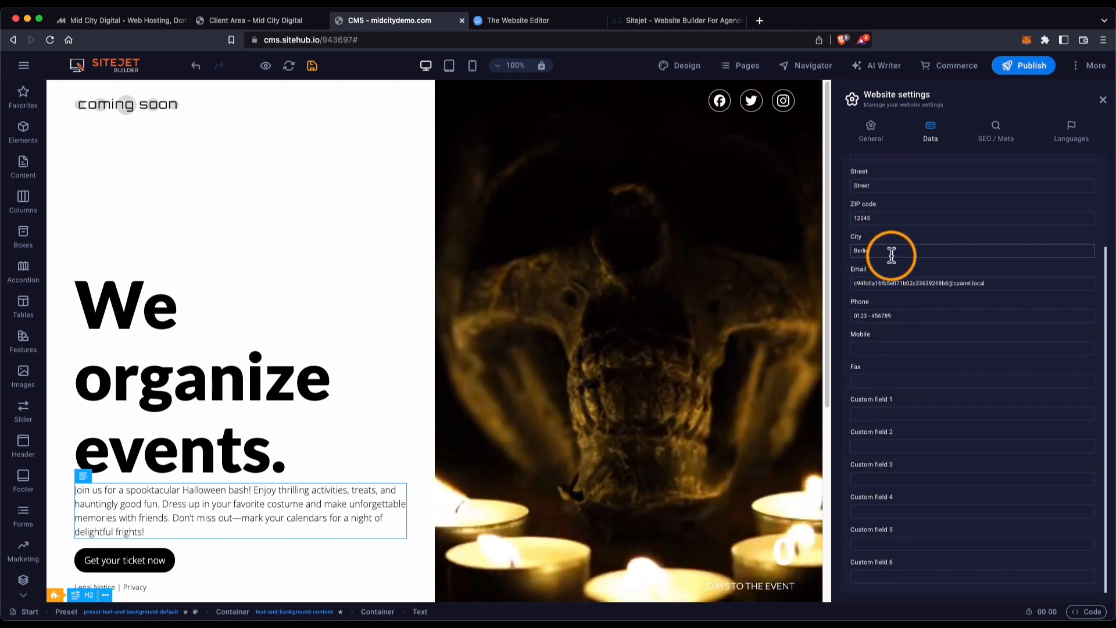
{"action": "scroll", "coordinate": [903, 266], "scroll_direction": "up", "scroll_amount": 4}
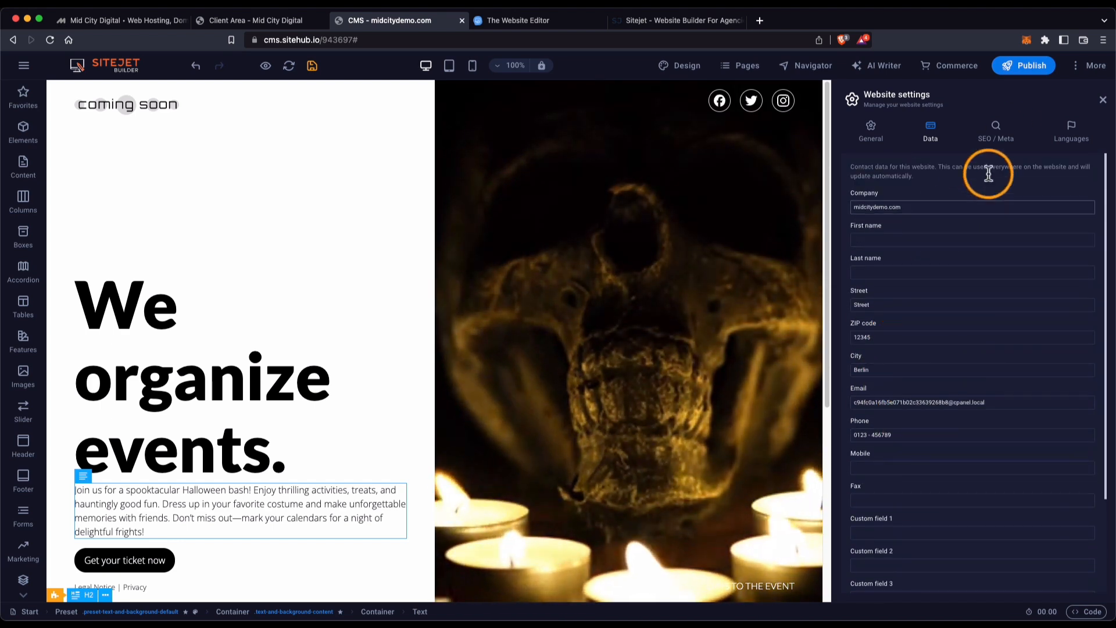
{"action": "left_click", "coordinate": [995, 131]}
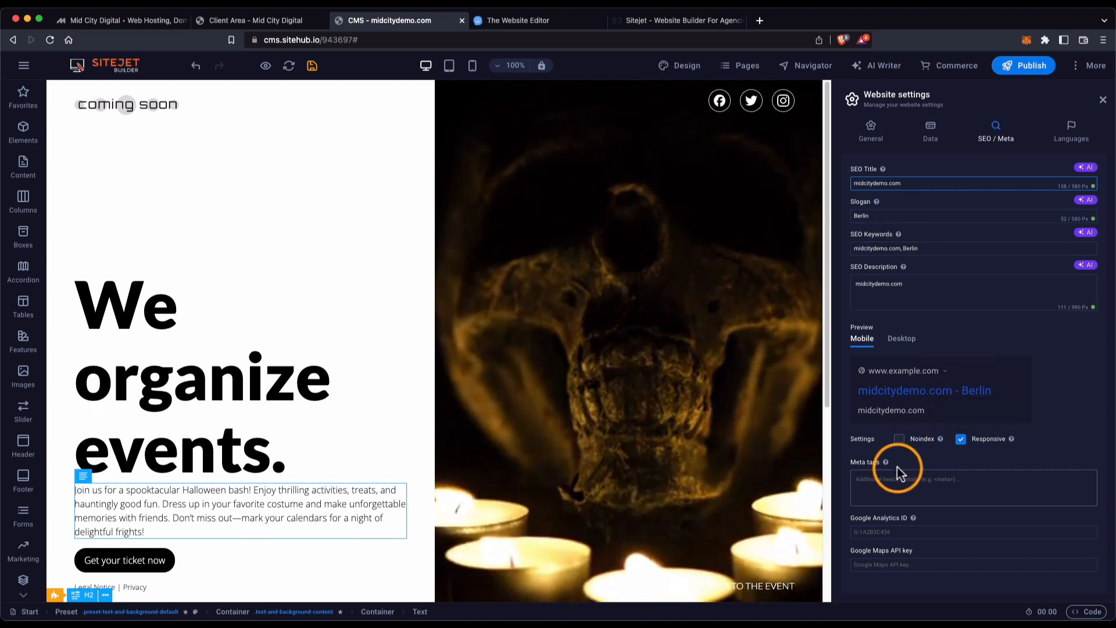
Keep English as the website language with multilanguage off, then close Website Settings.
{"action": "left_click", "coordinate": [911, 532]}
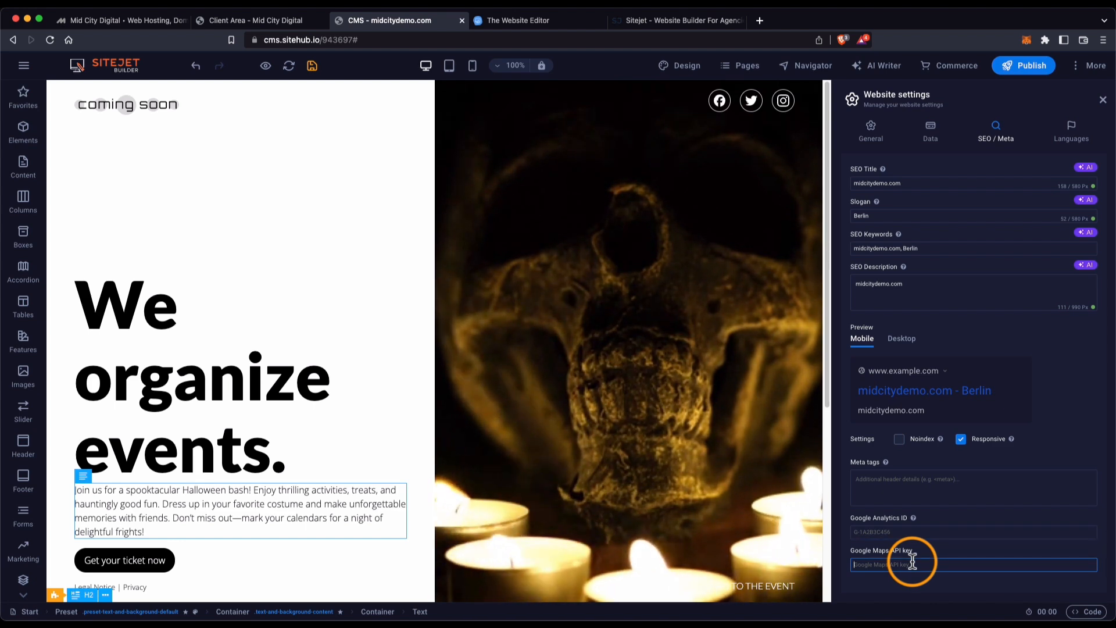
{"action": "left_click", "coordinate": [1072, 132]}
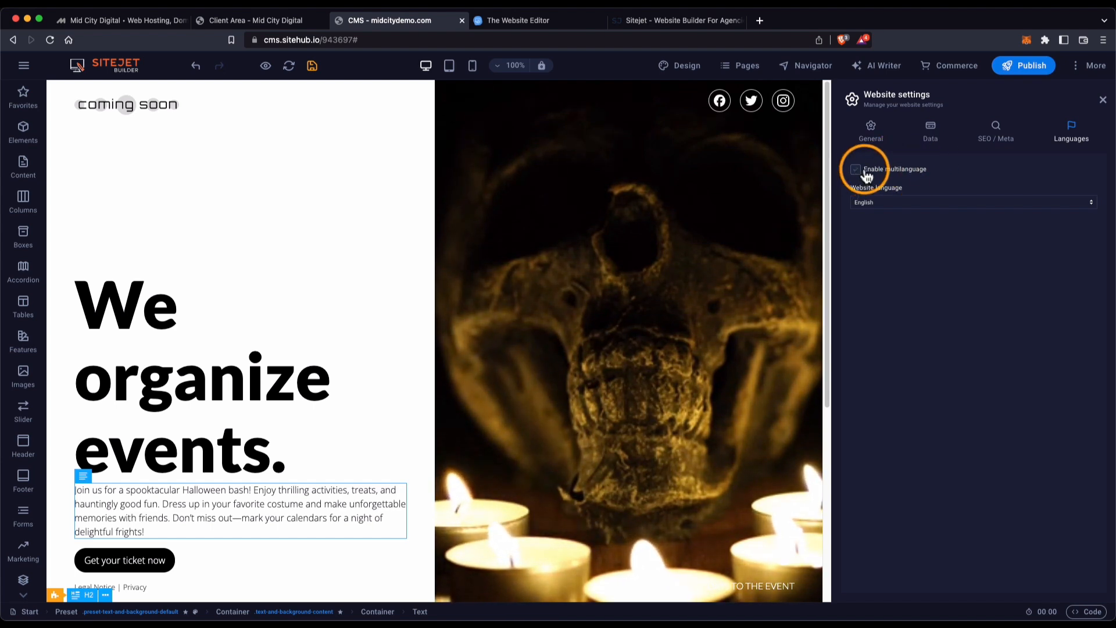
{"action": "left_click", "coordinate": [996, 203]}
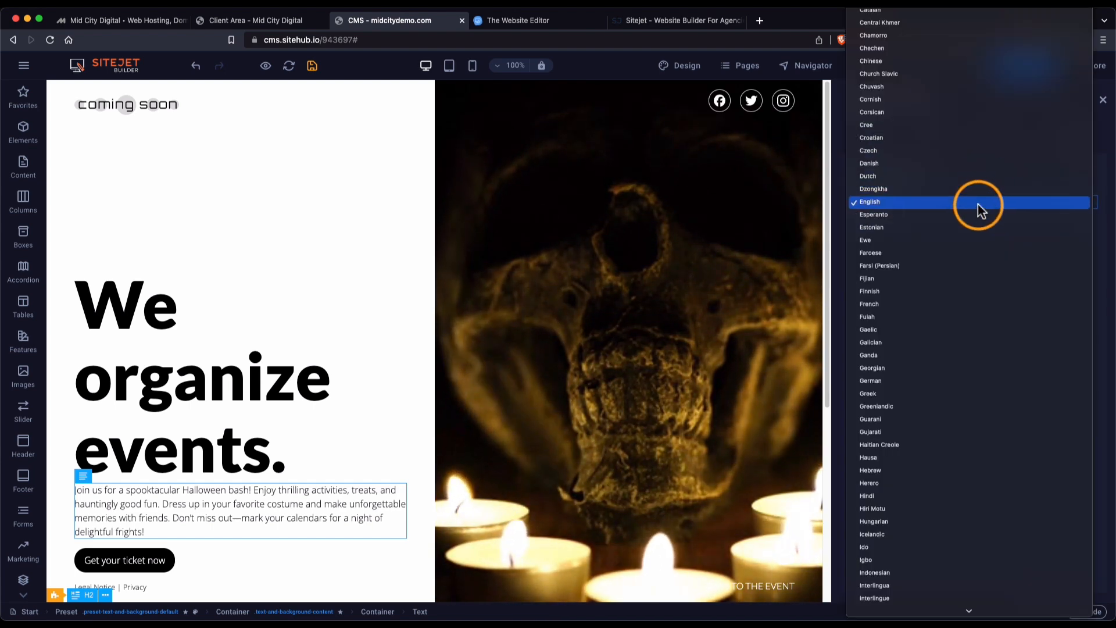
{"action": "left_click", "coordinate": [978, 204]}
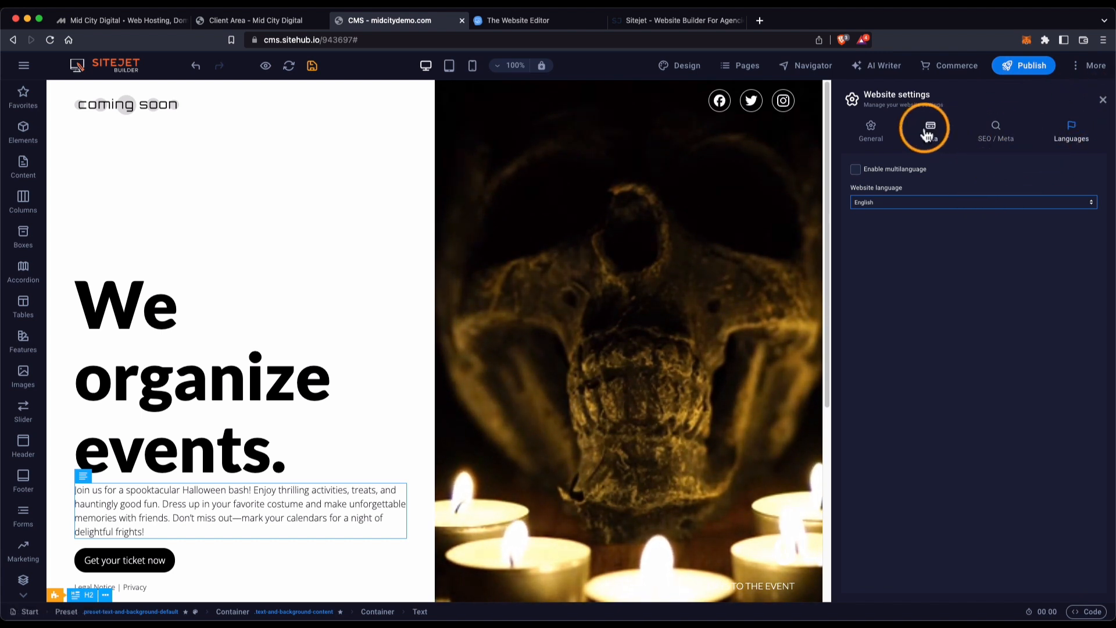
{"action": "left_click", "coordinate": [1102, 103]}
{"action": "left_click", "coordinate": [1090, 65]}
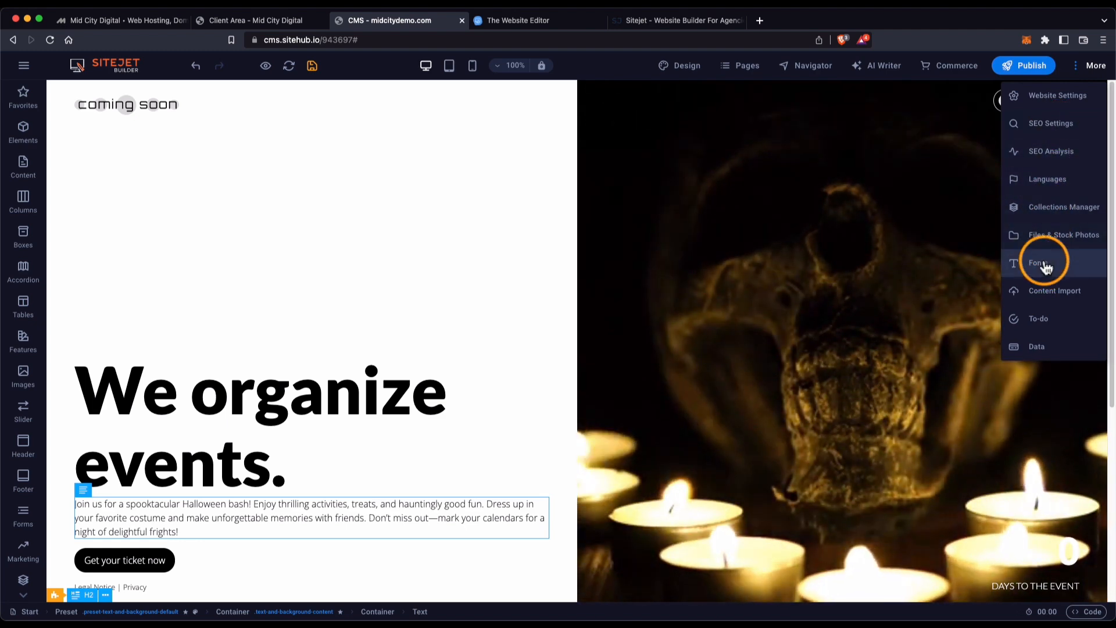
{"action": "left_click", "coordinate": [1038, 348]}
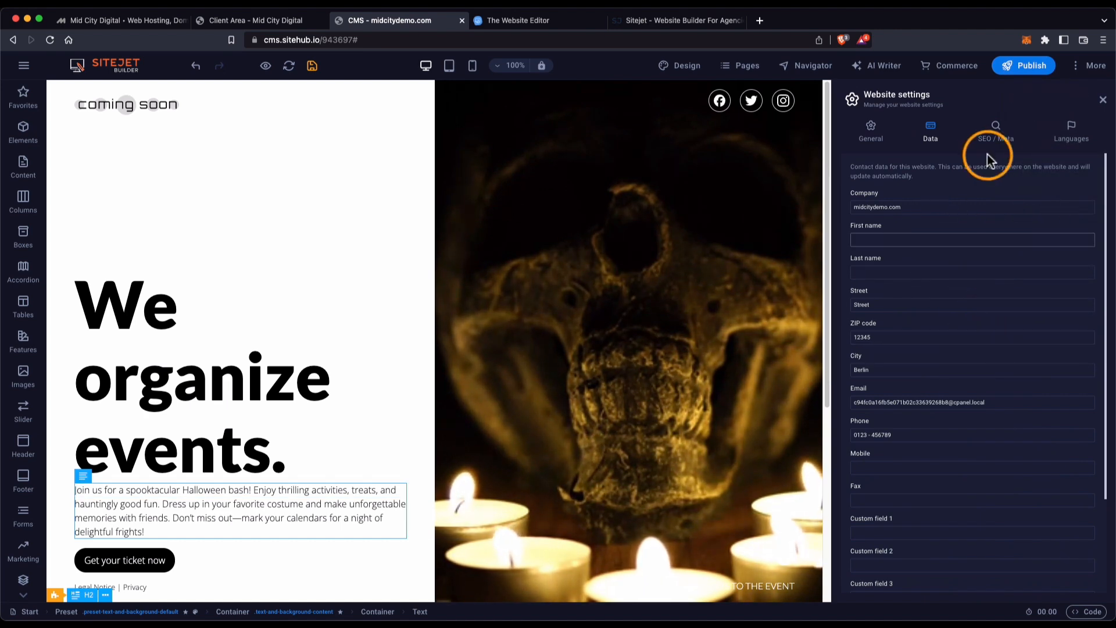
{"action": "left_click", "coordinate": [1103, 100]}
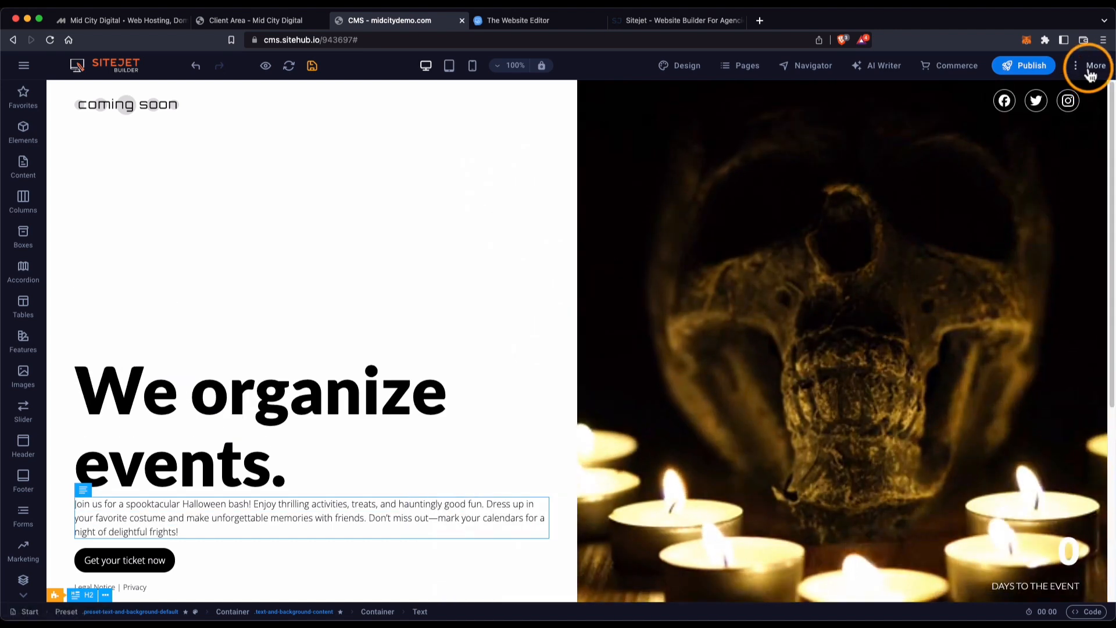
{"action": "left_click", "coordinate": [1087, 68]}
{"action": "left_click", "coordinate": [1055, 261]}
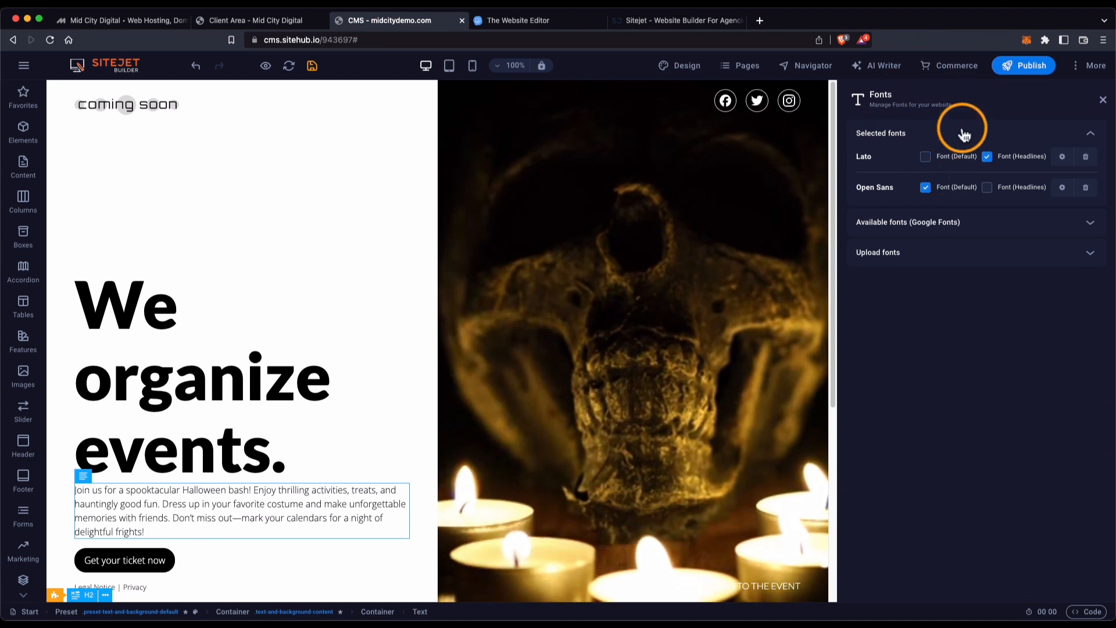
{"action": "left_click", "coordinate": [1040, 256]}
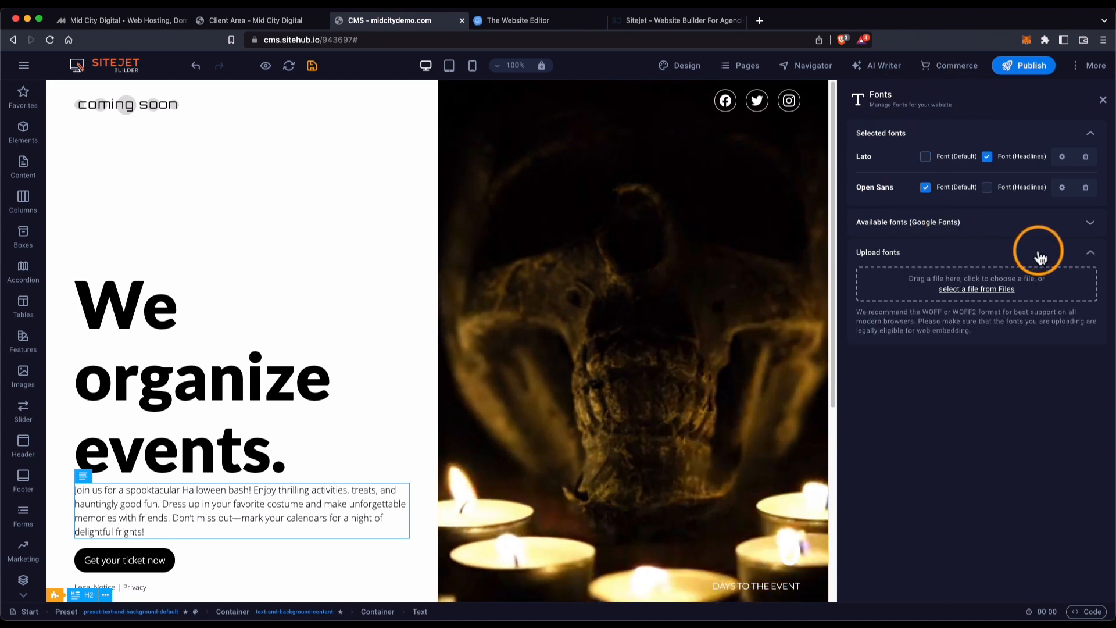
{"action": "left_click", "coordinate": [1026, 223]}
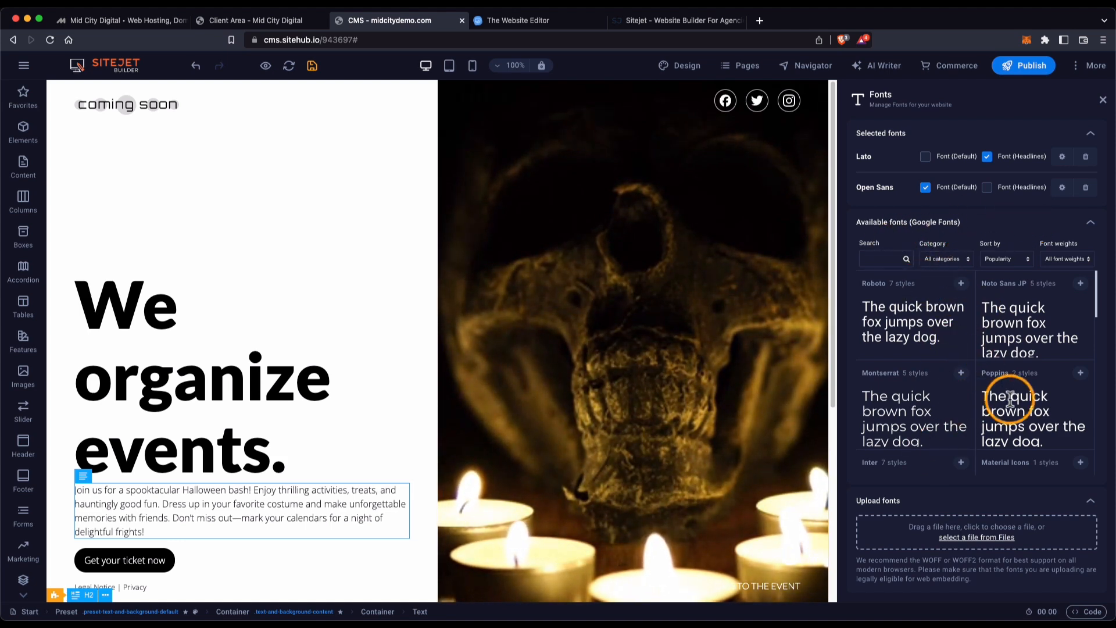
{"action": "left_click", "coordinate": [1091, 224]}
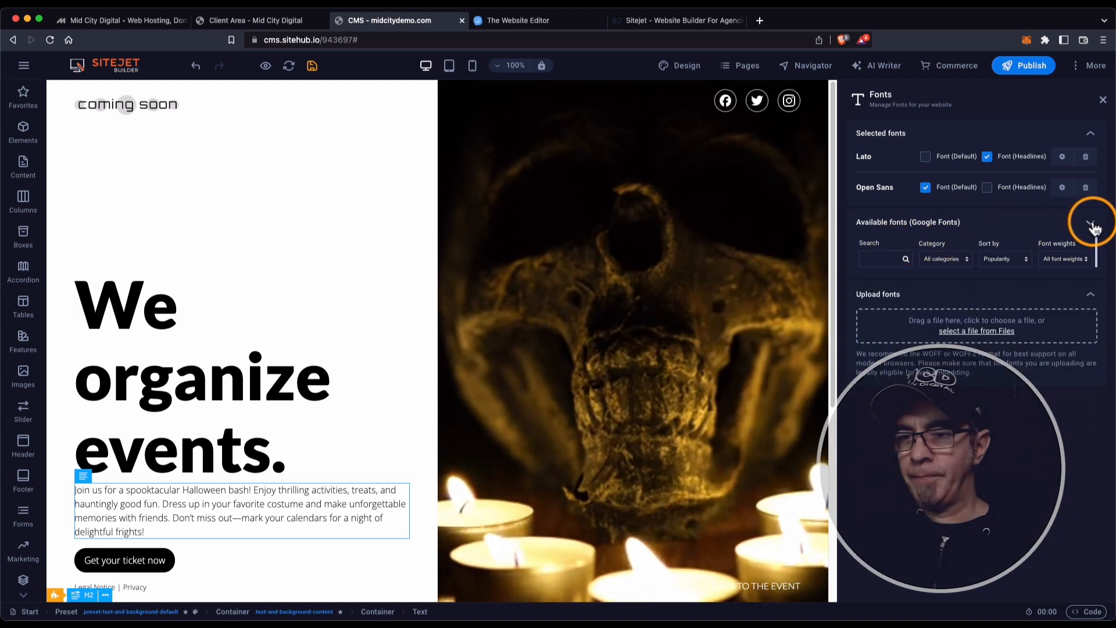
{"action": "left_click", "coordinate": [1102, 100]}
{"action": "left_click", "coordinate": [1095, 68]}
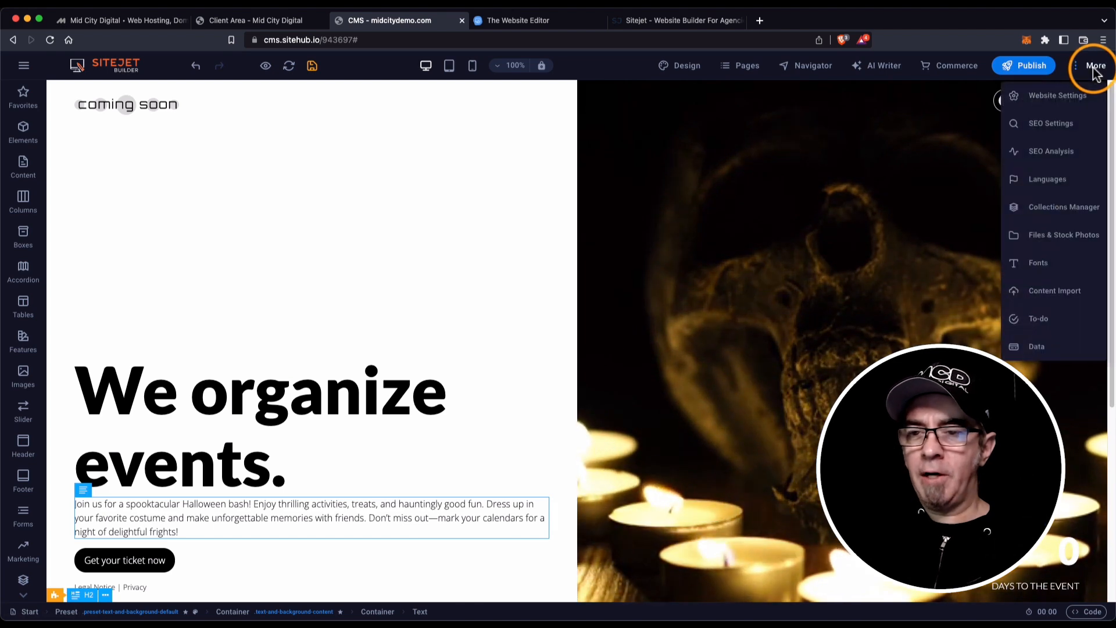
{"action": "left_click", "coordinate": [290, 136]}
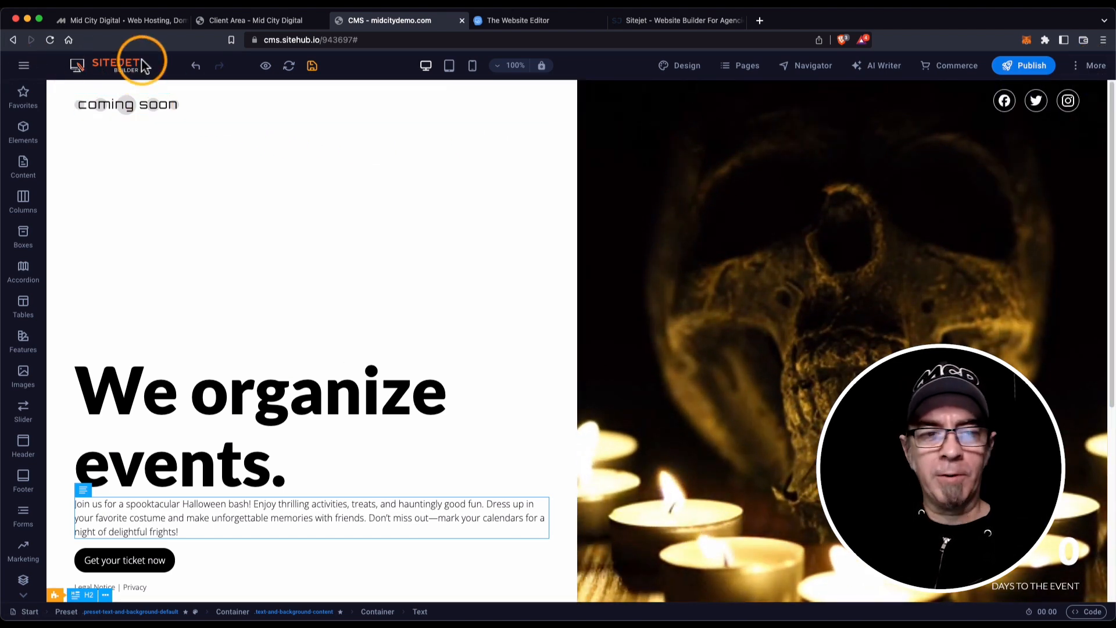
{"action": "left_click", "coordinate": [1090, 67]}
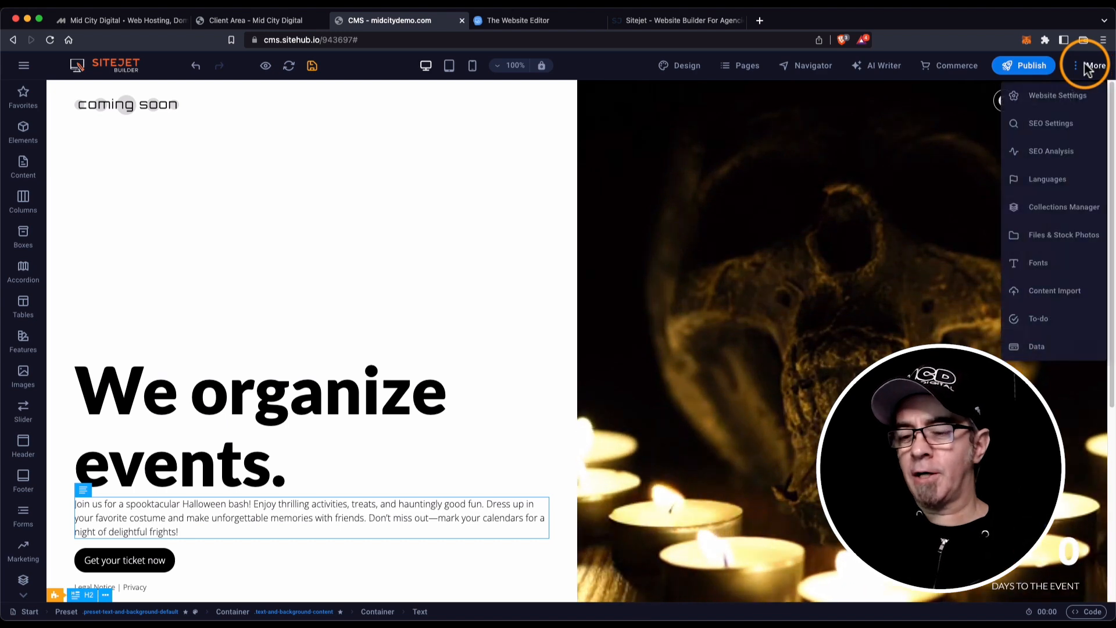
{"action": "left_click", "coordinate": [1088, 68]}
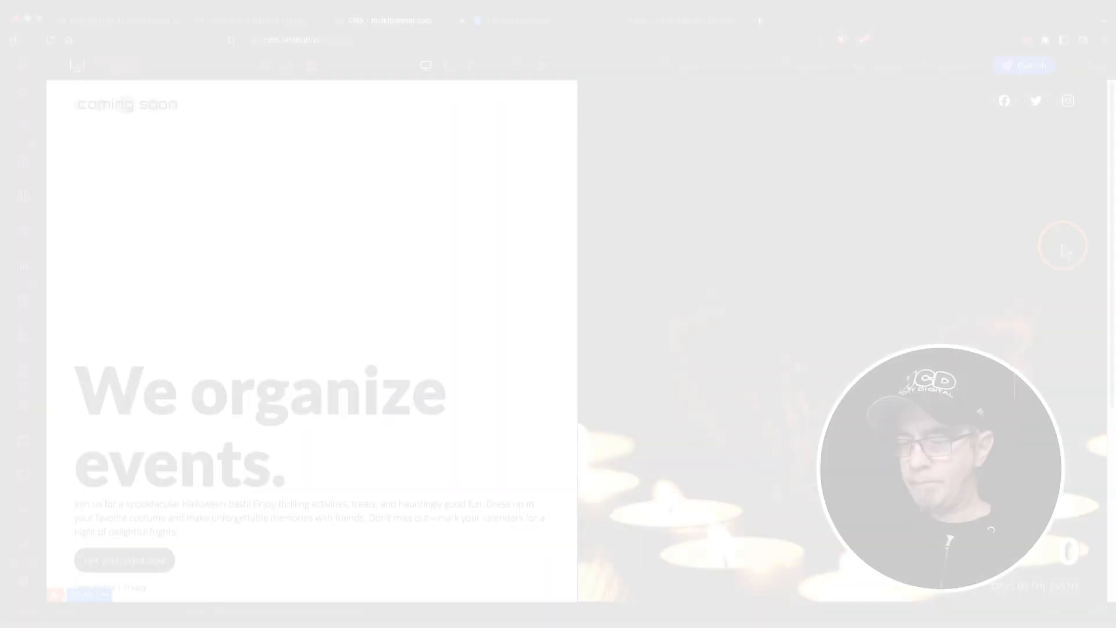
{"action": "left_click", "coordinate": [1044, 349]}
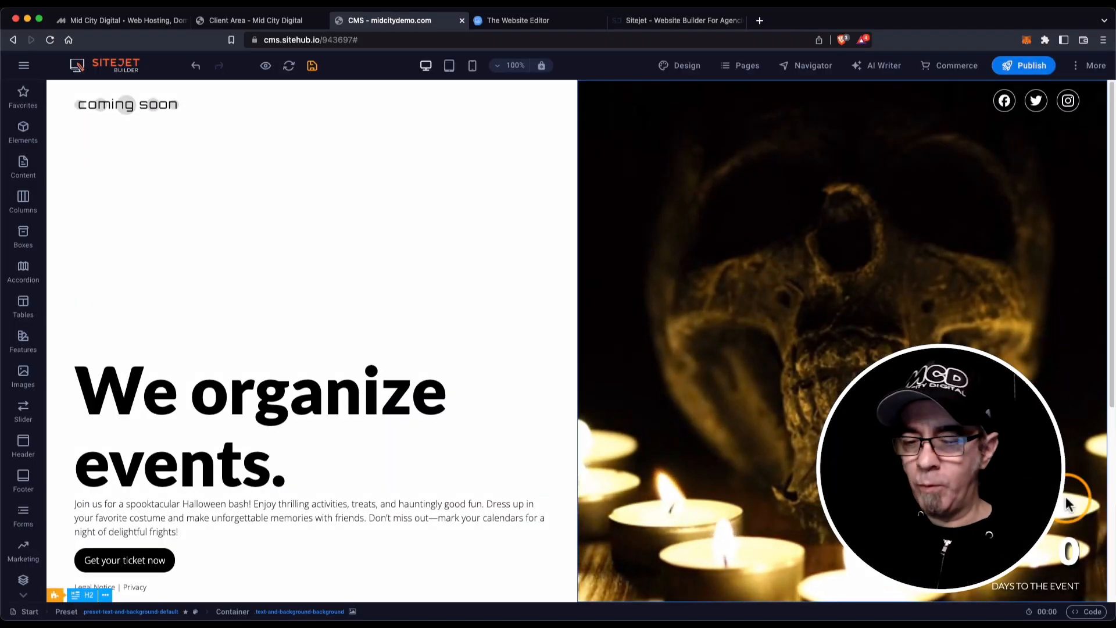
{"action": "left_click", "coordinate": [1090, 615]}
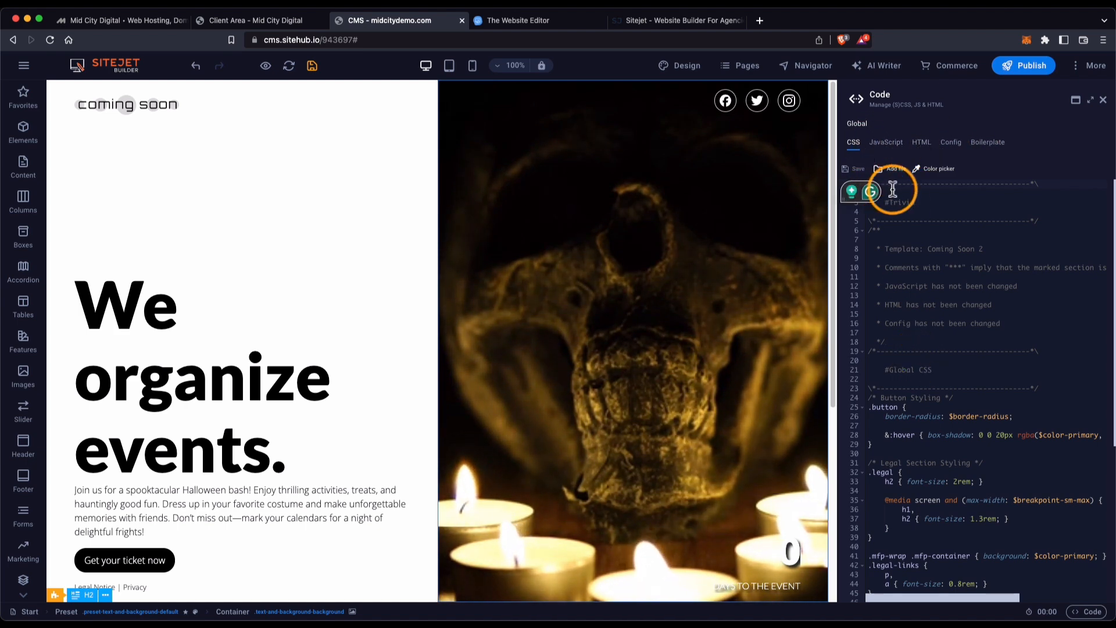
{"action": "scroll", "coordinate": [889, 319], "scroll_direction": "down", "scroll_amount": 5}
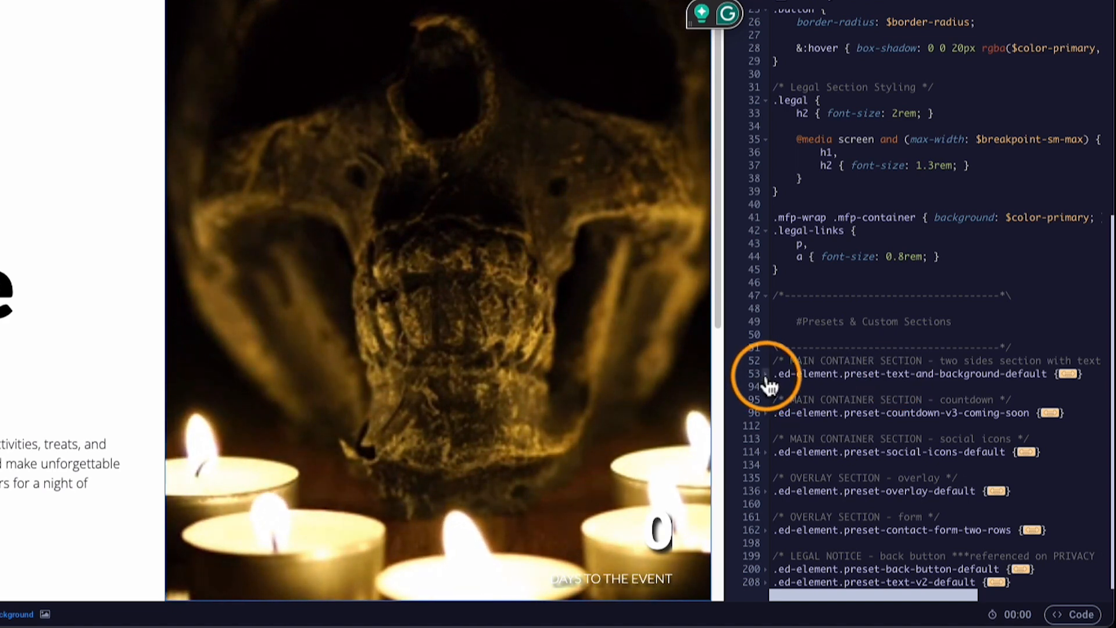
{"action": "left_click", "coordinate": [766, 375]}
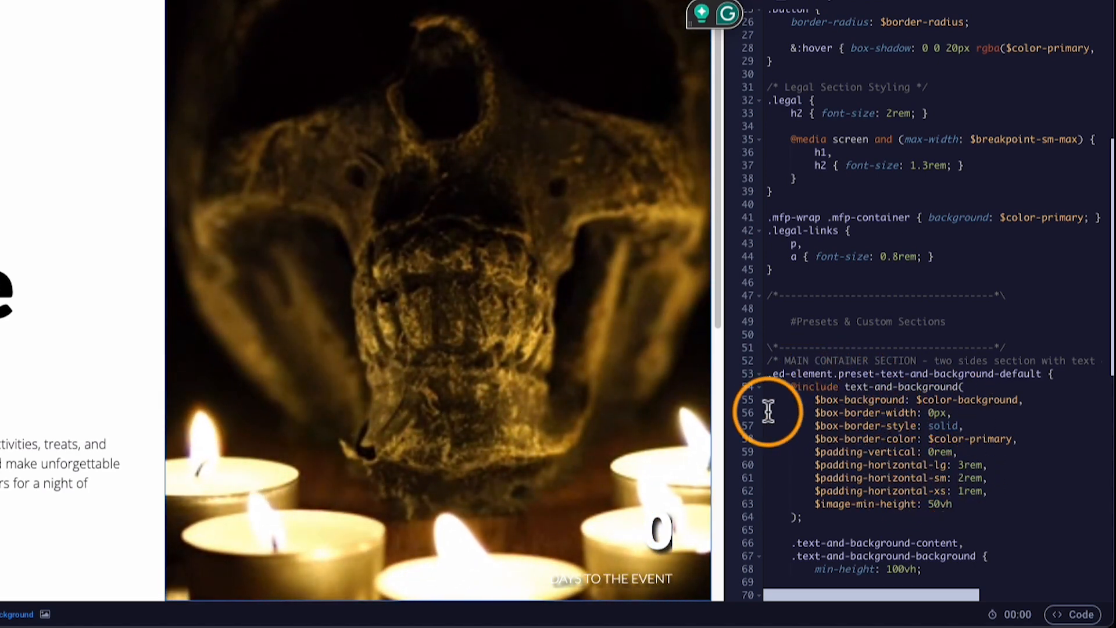
{"action": "left_click", "coordinate": [757, 374]}
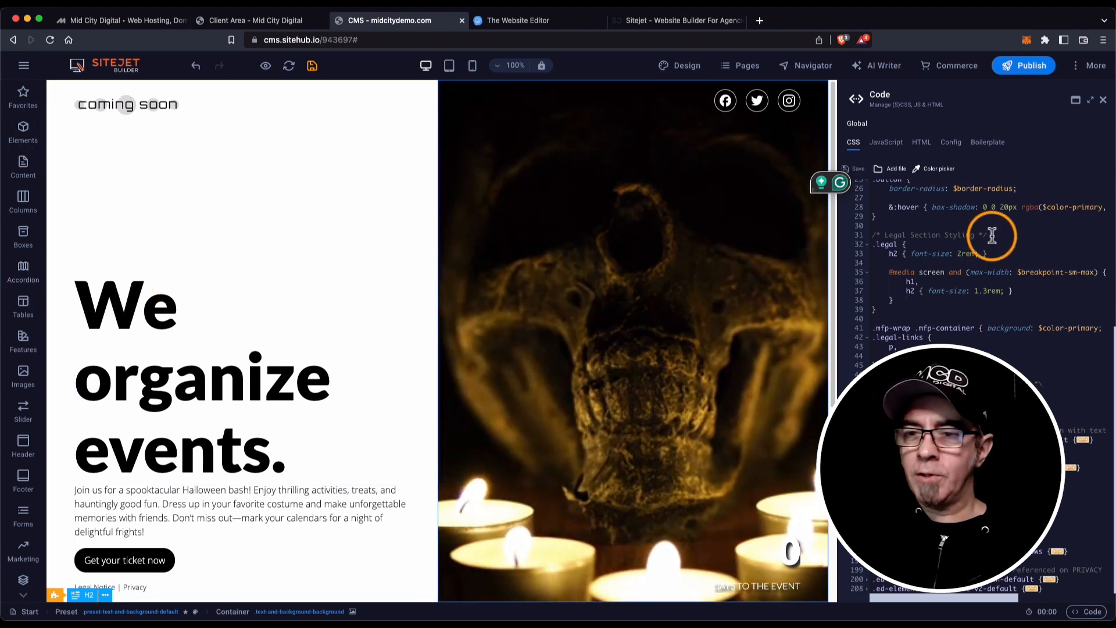
{"action": "scroll", "coordinate": [989, 234], "scroll_direction": "up", "scroll_amount": 3}
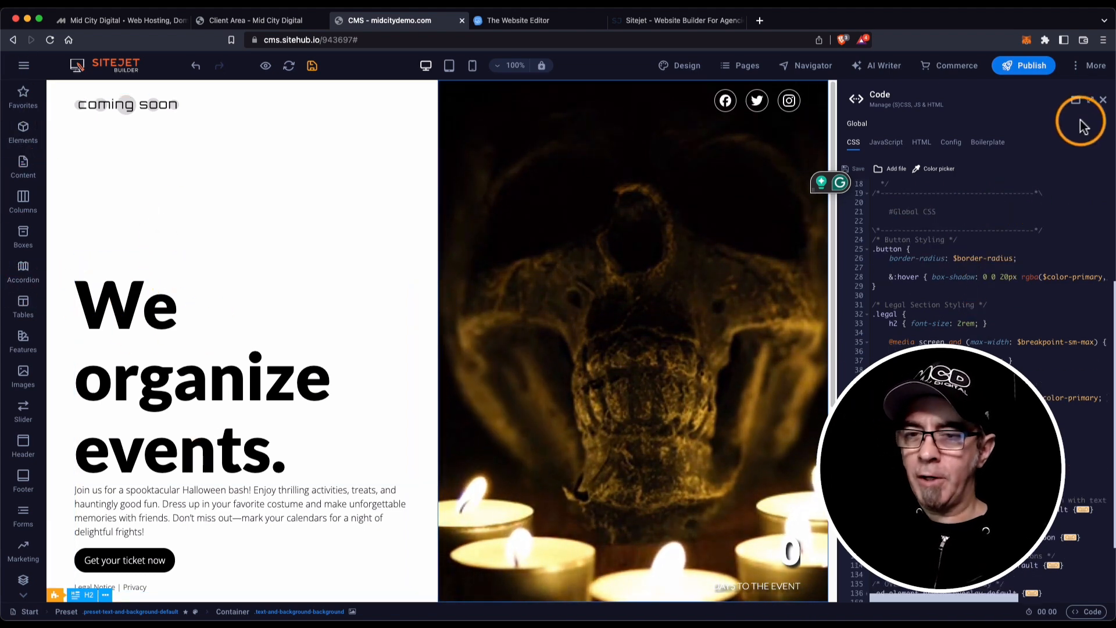
{"action": "left_click", "coordinate": [1104, 102]}
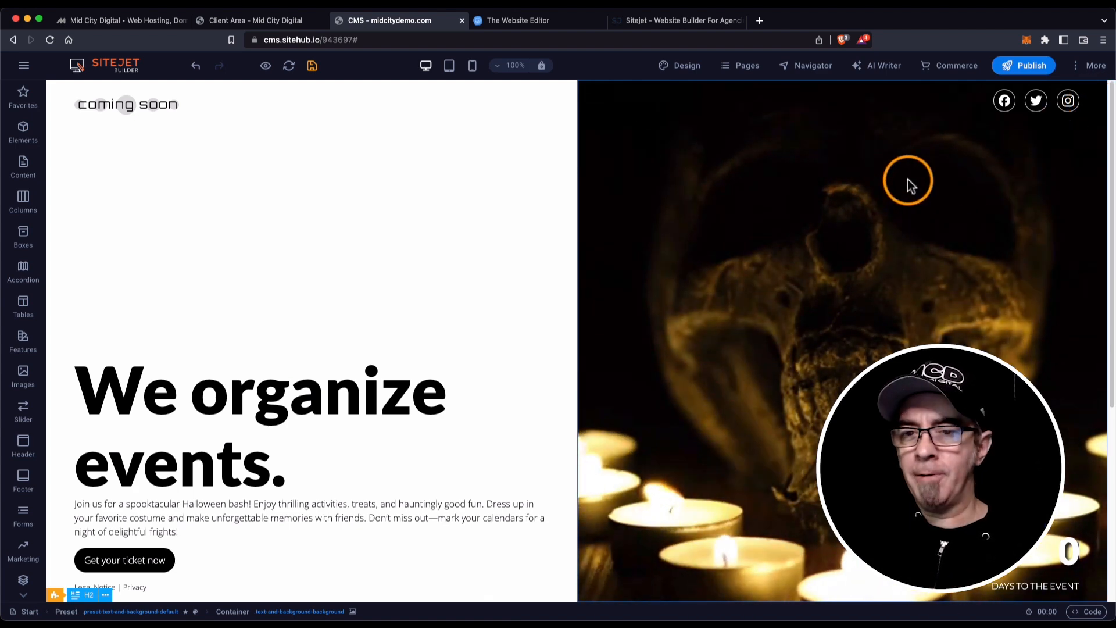
Publish the site, cancelling the first 'Leave site?' prompt and choosing Leave the second time.
{"action": "left_click", "coordinate": [1024, 68]}
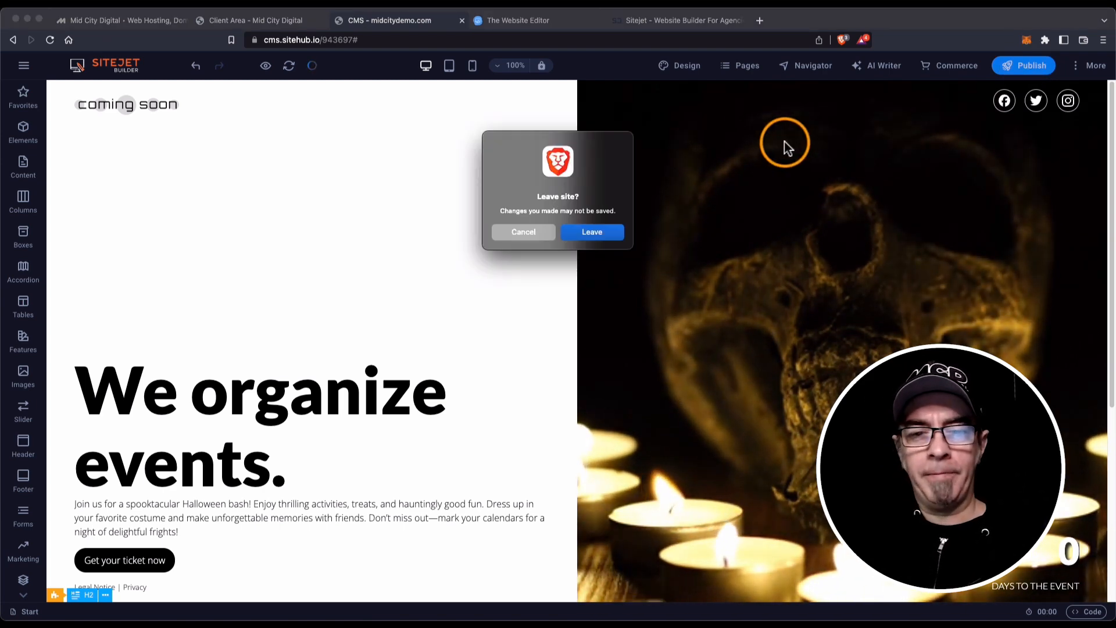
{"action": "left_click", "coordinate": [529, 232]}
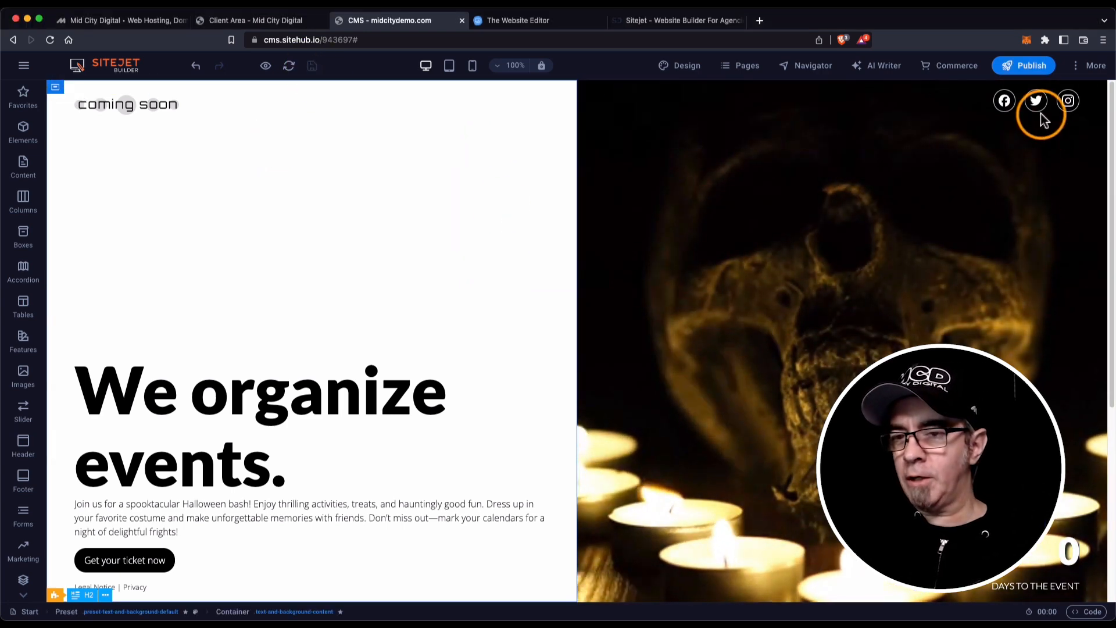
{"action": "left_click", "coordinate": [1029, 68]}
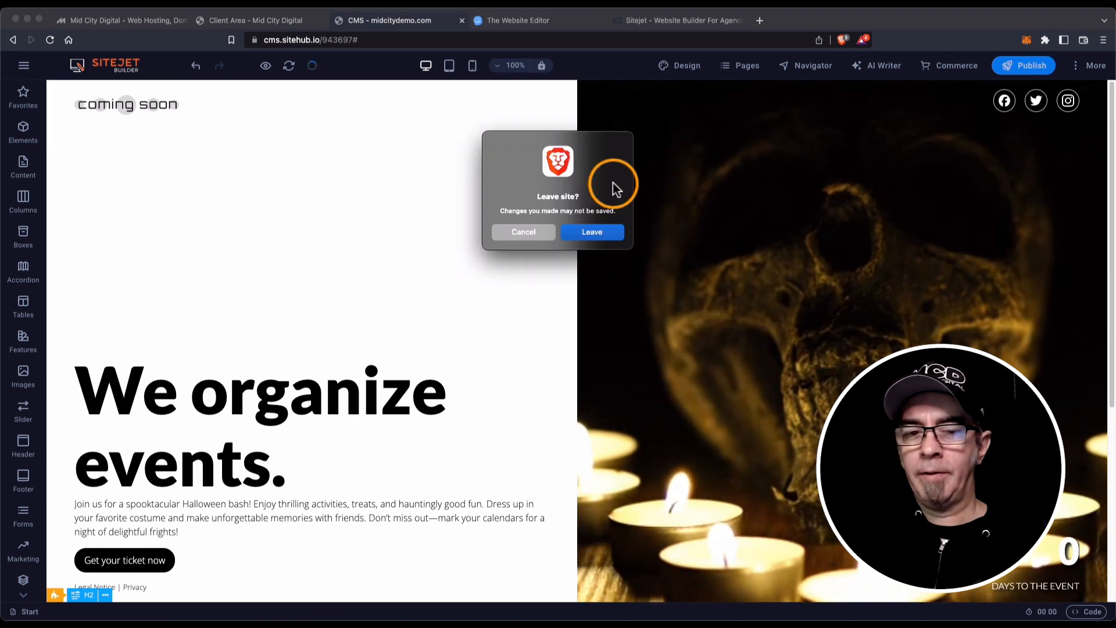
{"action": "left_click", "coordinate": [591, 232]}
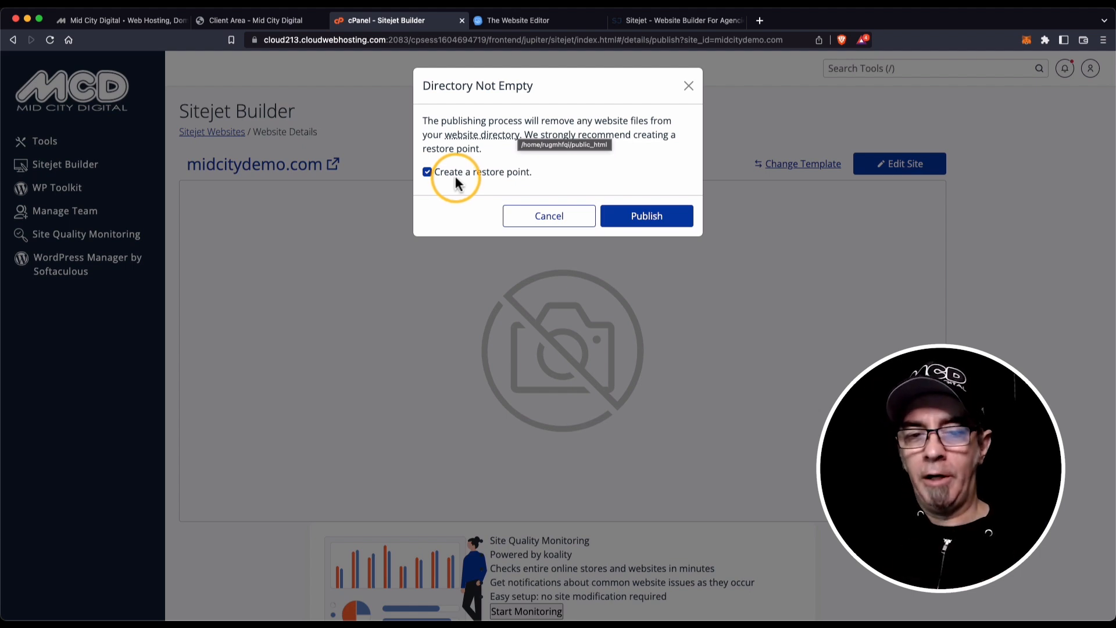
Publish midcitydemo.com with a restore point, checking the detailed log until it succeeds.
{"action": "left_click", "coordinate": [638, 221]}
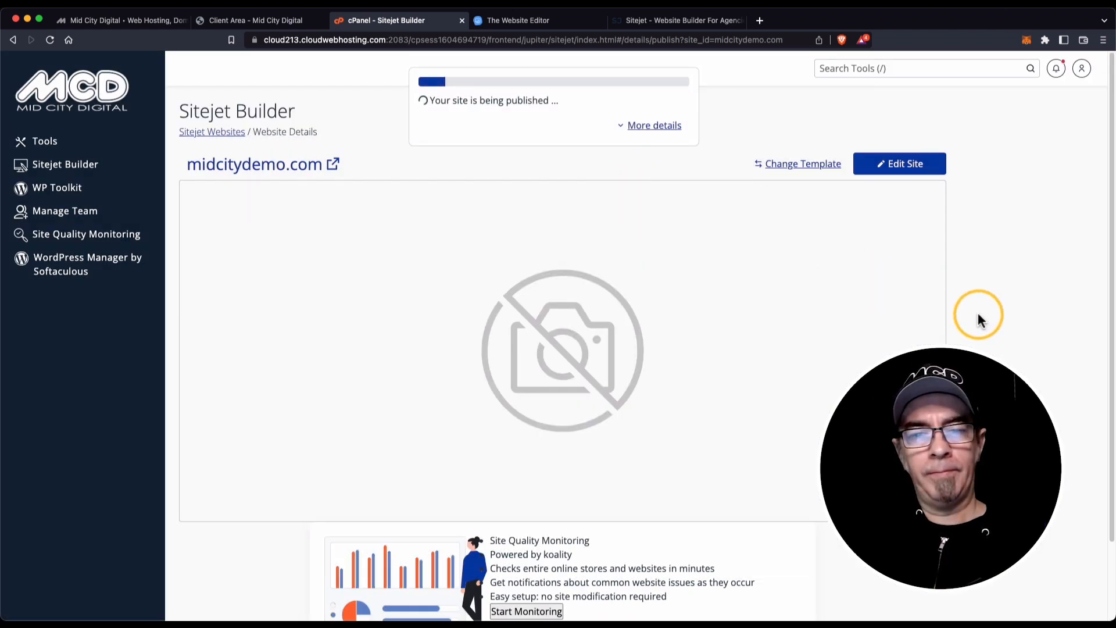
{"action": "left_click", "coordinate": [666, 127]}
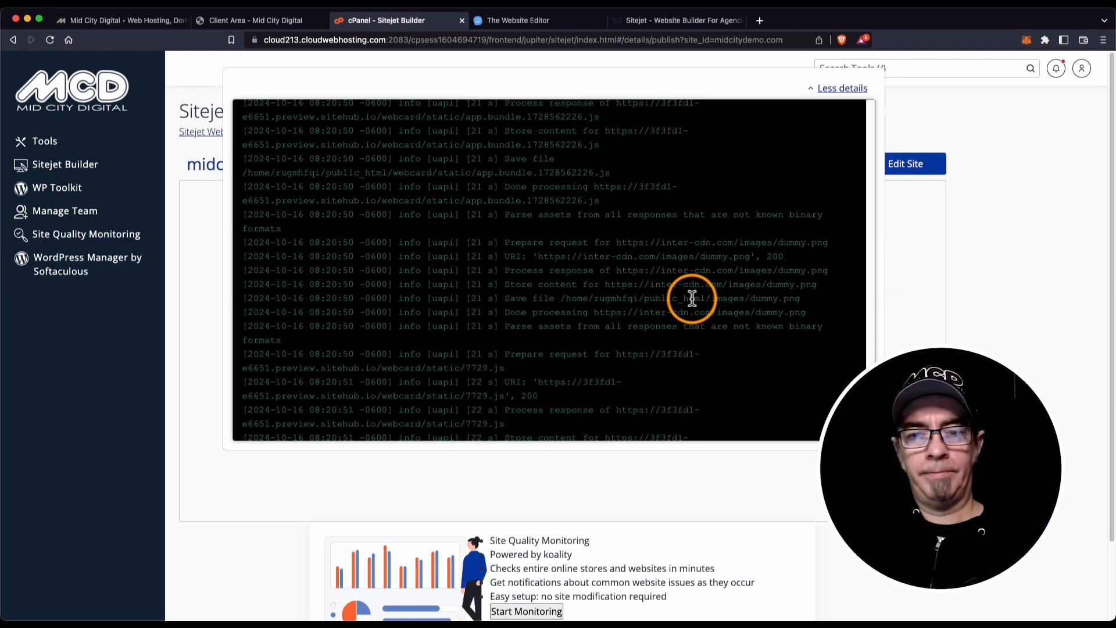
{"action": "left_click", "coordinate": [839, 89]}
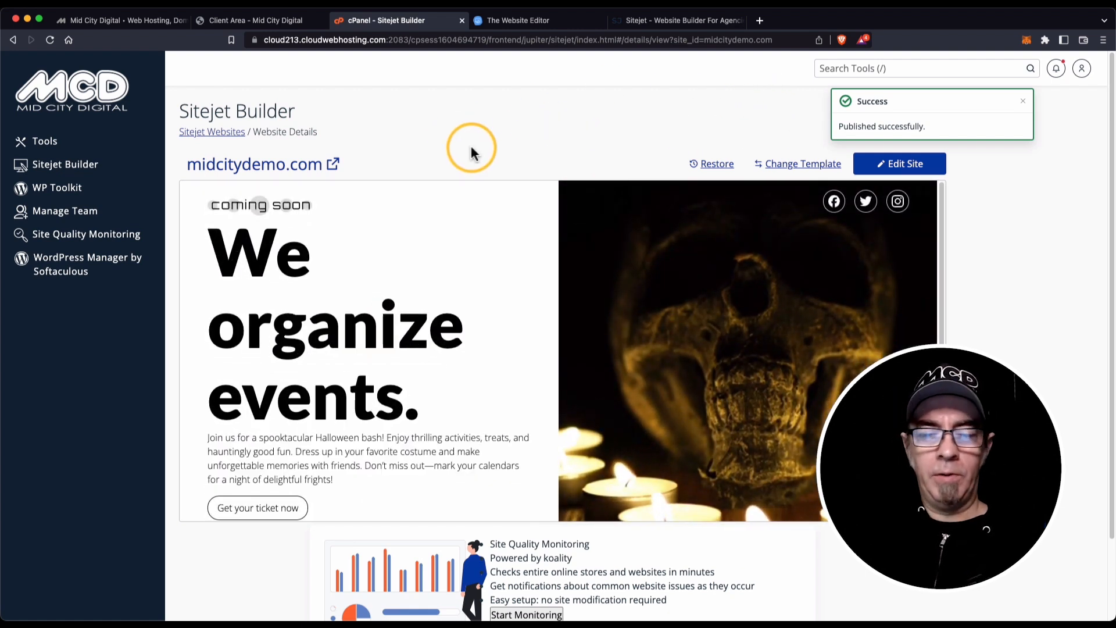
{"action": "left_click", "coordinate": [291, 173]}
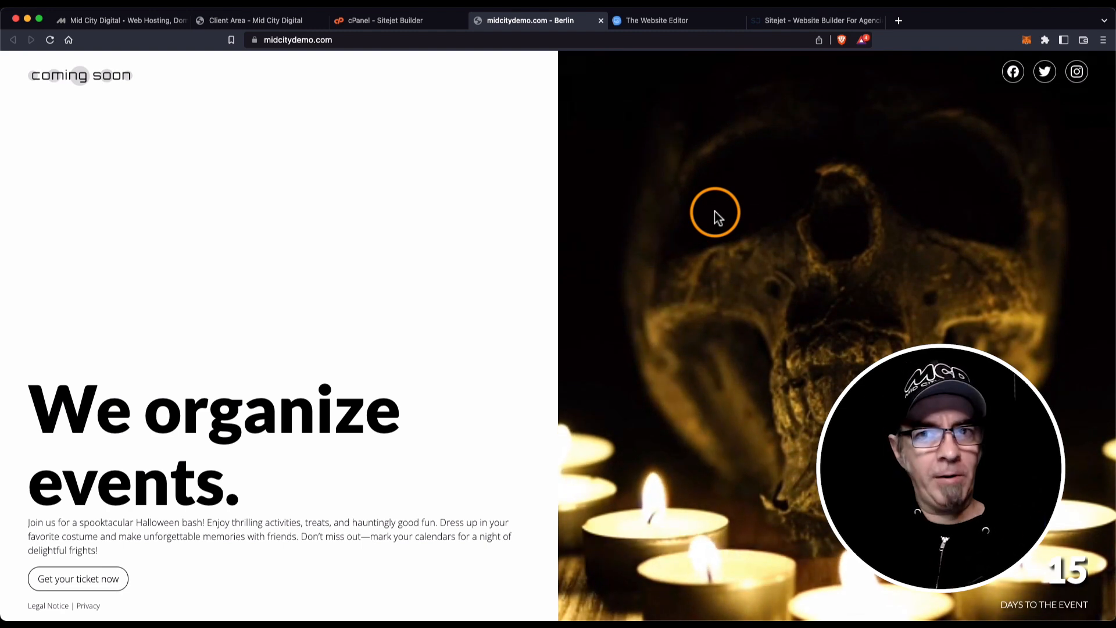
{"action": "left_click", "coordinate": [412, 22]}
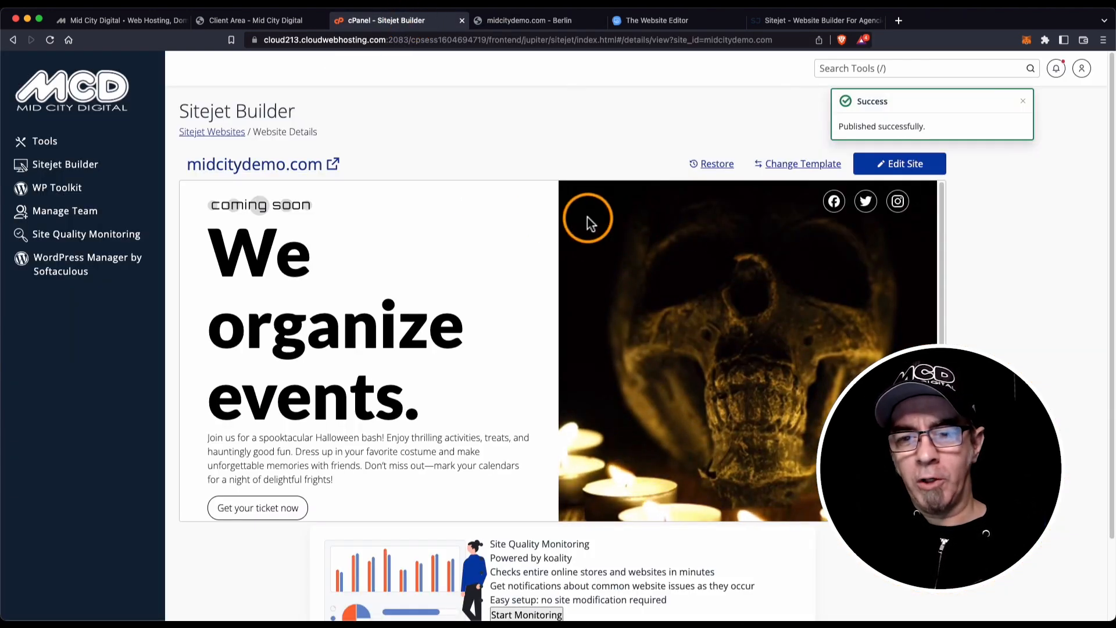
{"action": "left_click", "coordinate": [1023, 102]}
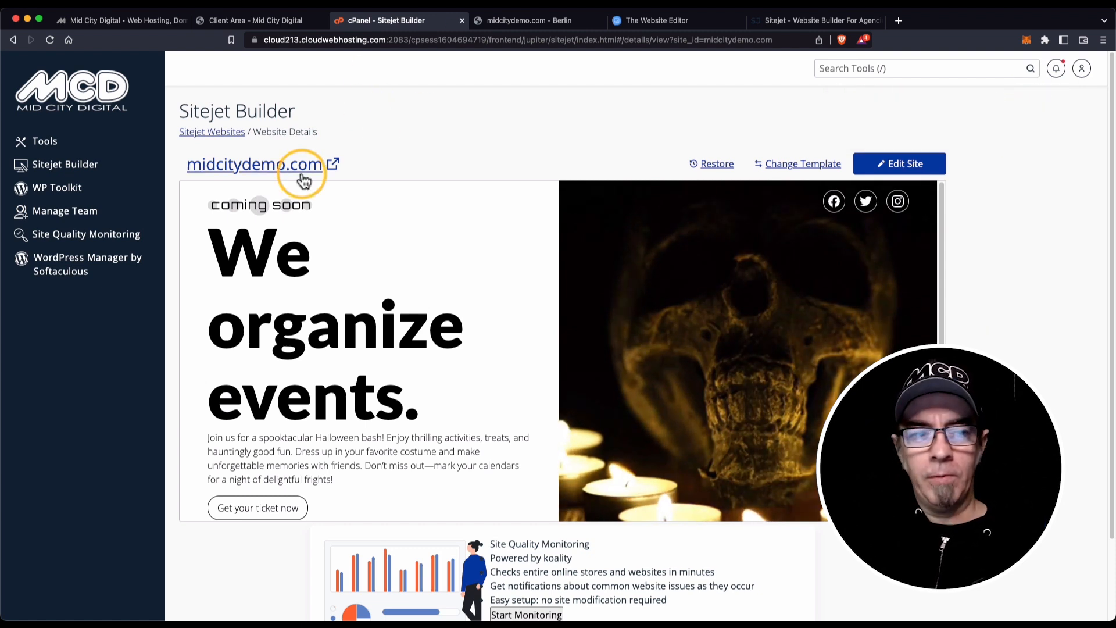
{"action": "left_click", "coordinate": [65, 166]}
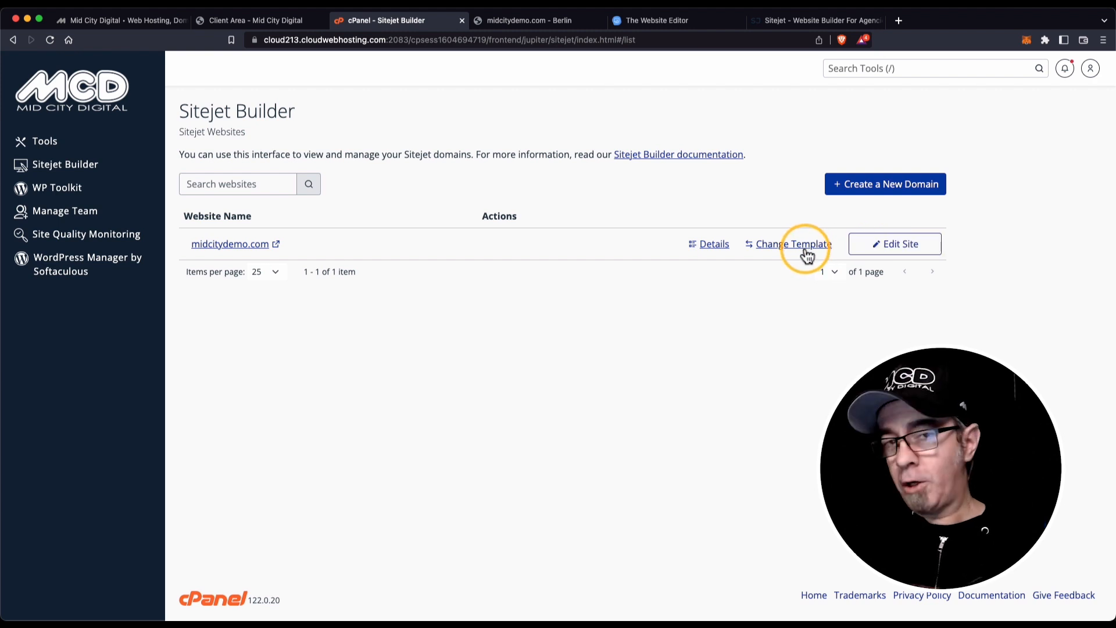
{"action": "left_click", "coordinate": [693, 246]}
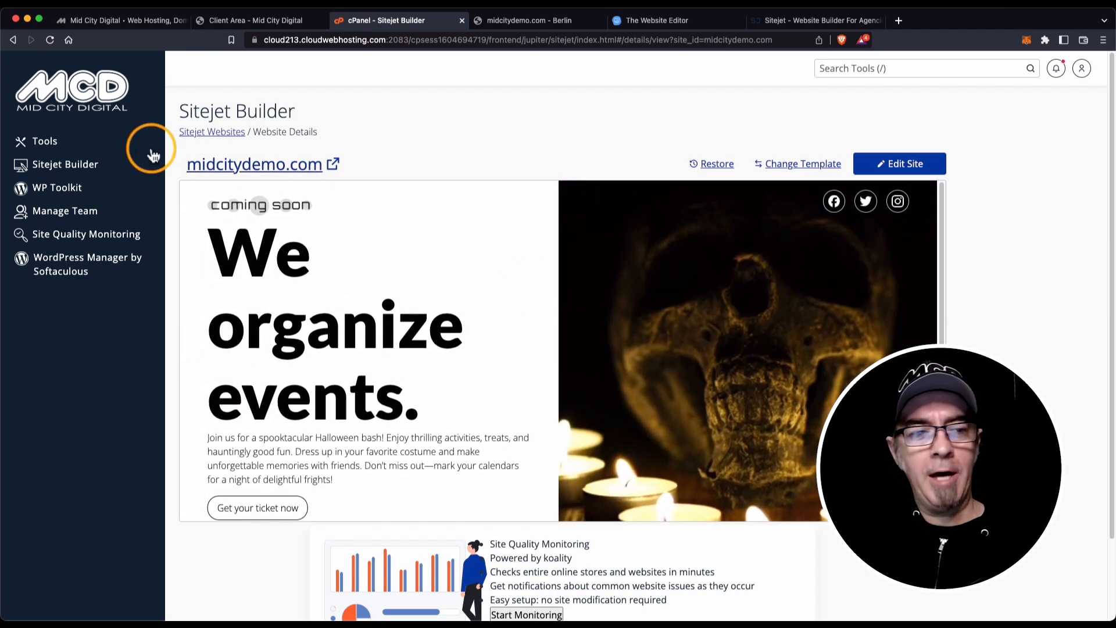
{"action": "left_click", "coordinate": [47, 164]}
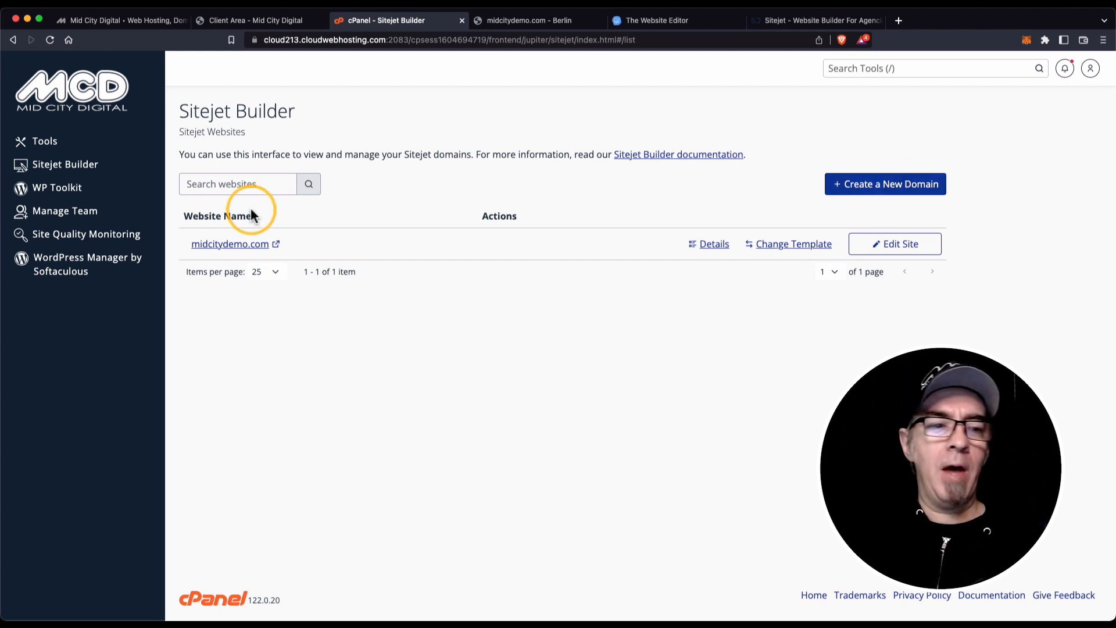
Go from the cPanel tools overview to Sitejet Builder's site list and start creating a new domain.
{"action": "left_click", "coordinate": [50, 143]}
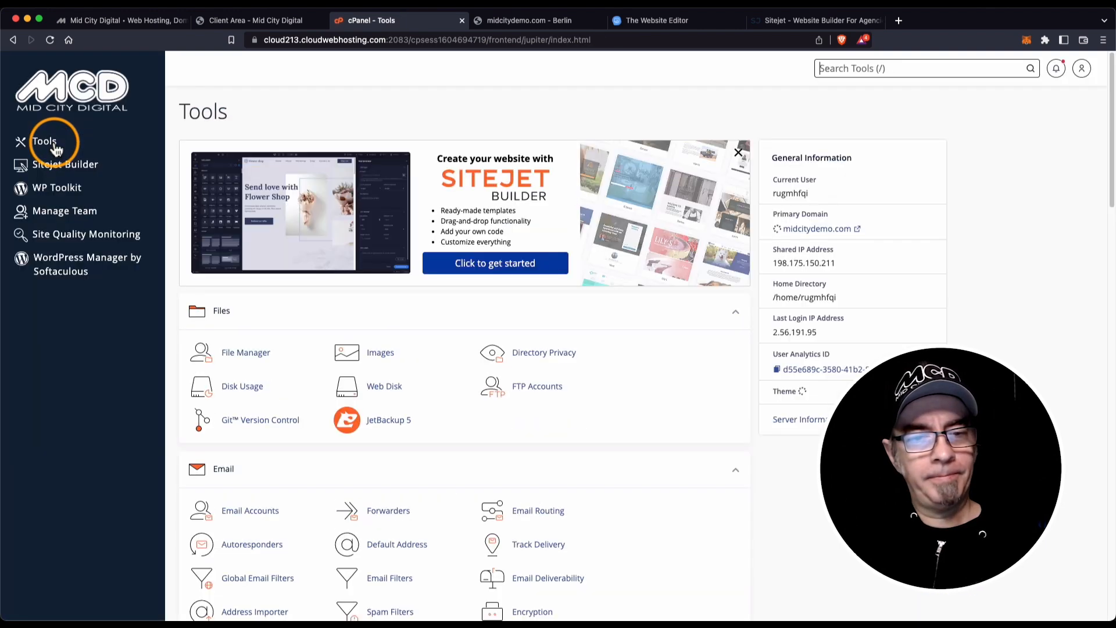
{"action": "scroll", "coordinate": [409, 366], "scroll_direction": "down", "scroll_amount": 9}
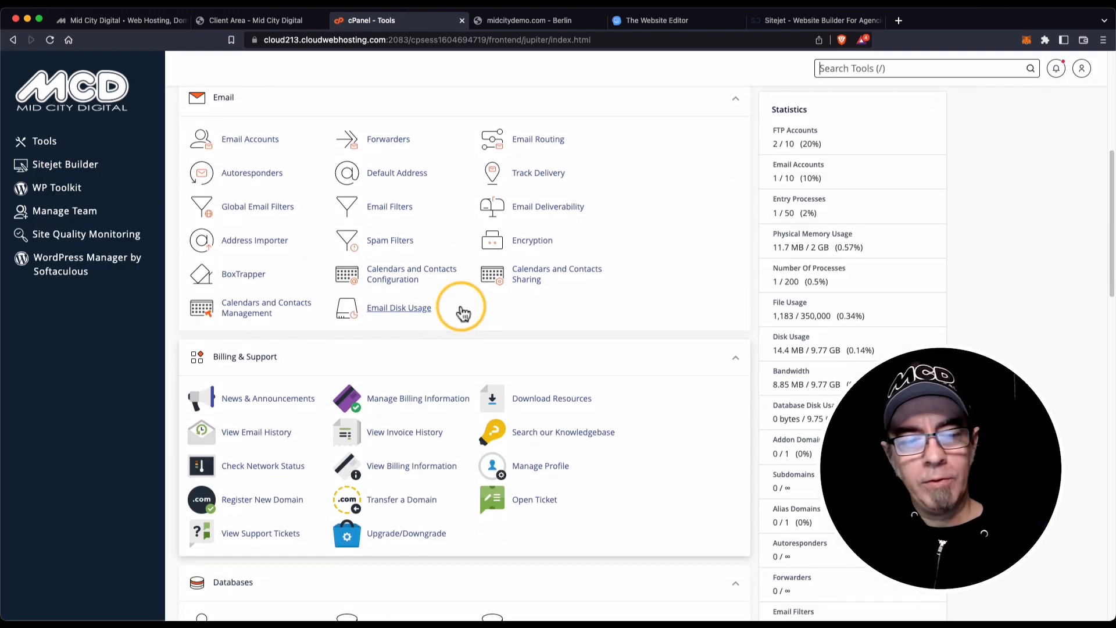
{"action": "scroll", "coordinate": [462, 305], "scroll_direction": "down", "scroll_amount": 4}
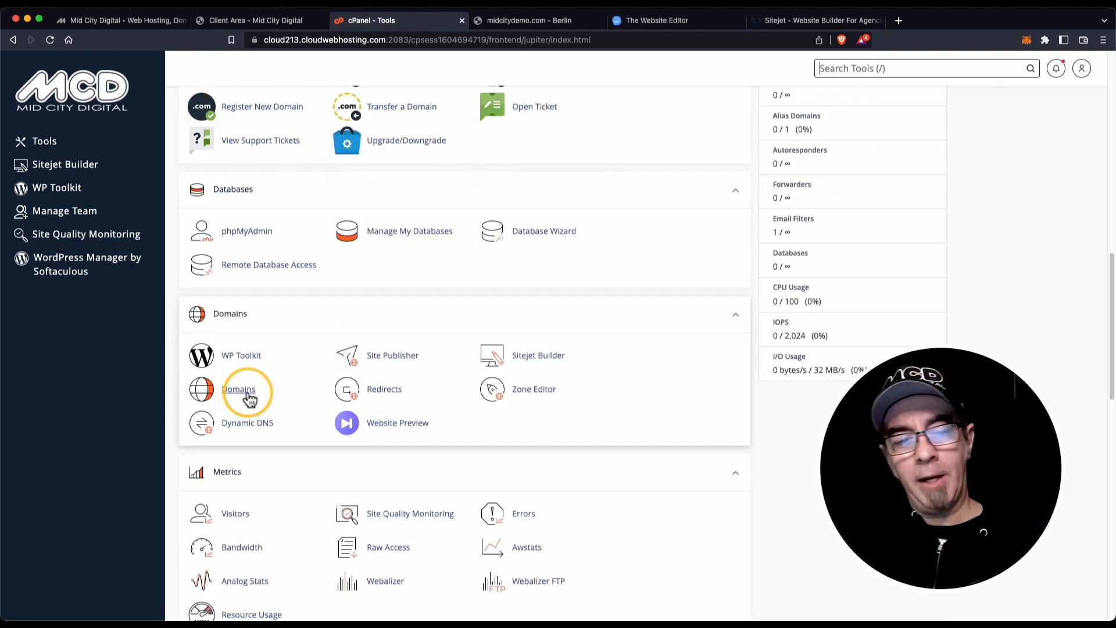
{"action": "left_click", "coordinate": [75, 169]}
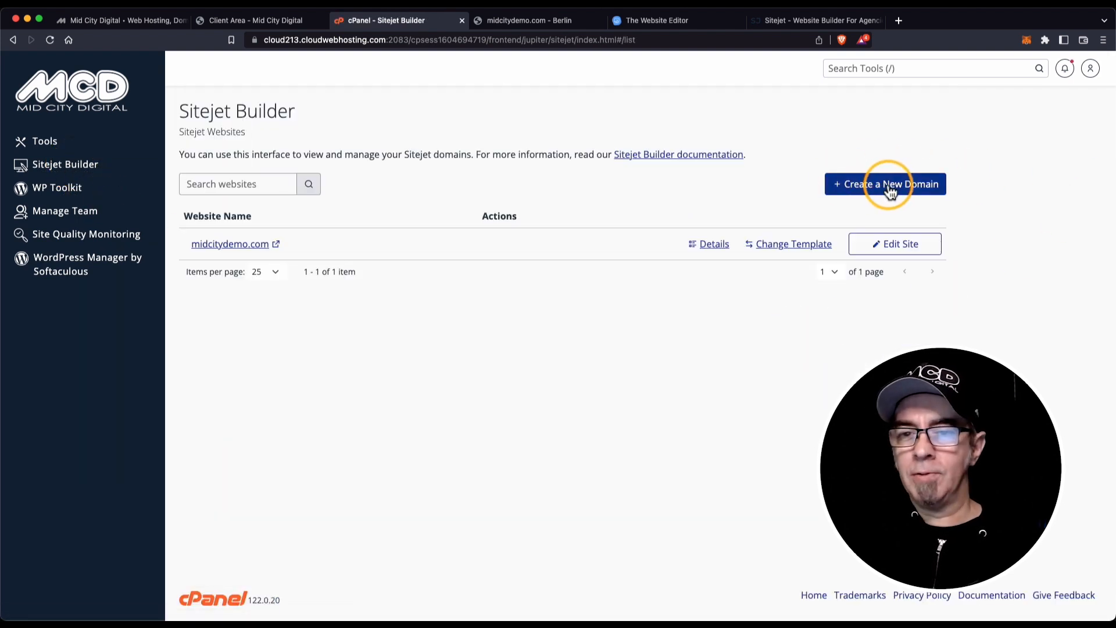
{"action": "left_click", "coordinate": [891, 187]}
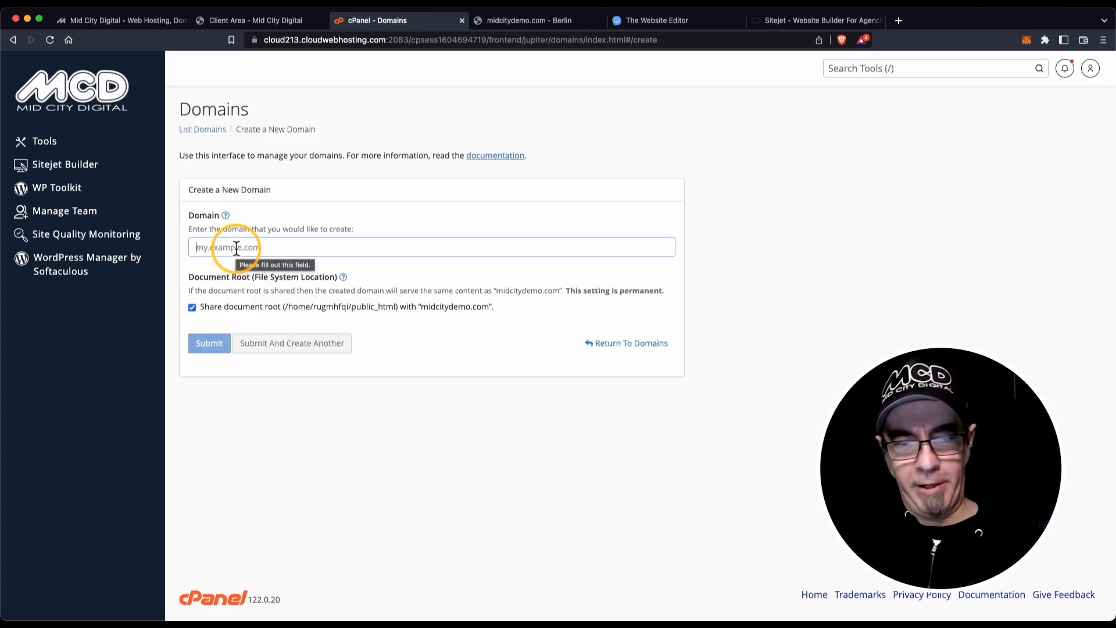
Add the domain demo5.midcitydemo.com with its own document root instead of a shared one.
{"action": "left_click", "coordinate": [236, 248]}
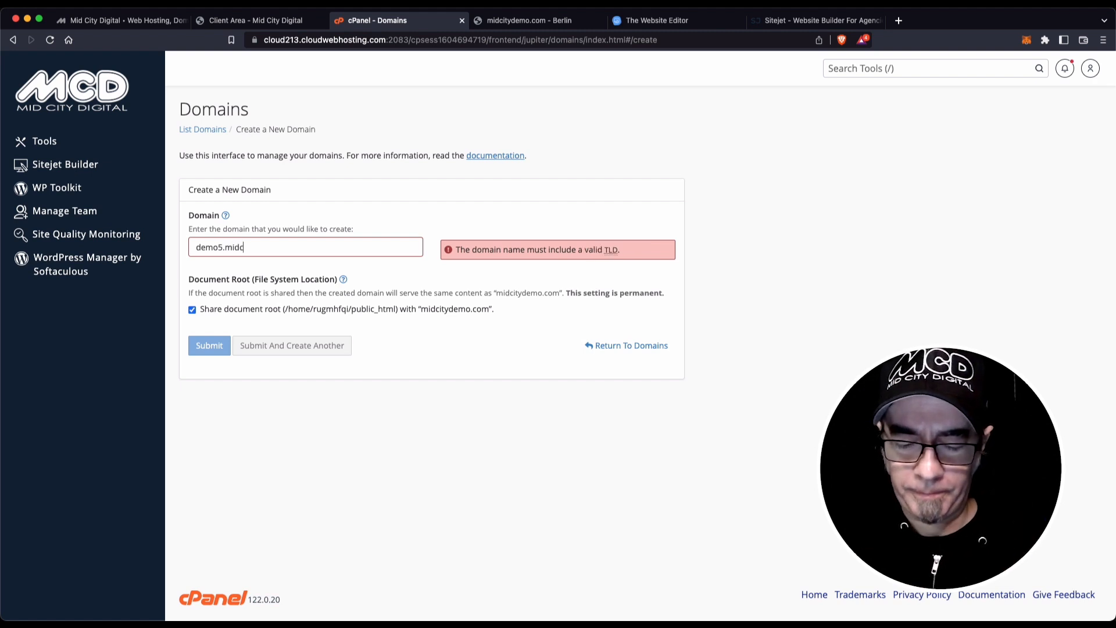
{"action": "type", "text": "demo.com"}
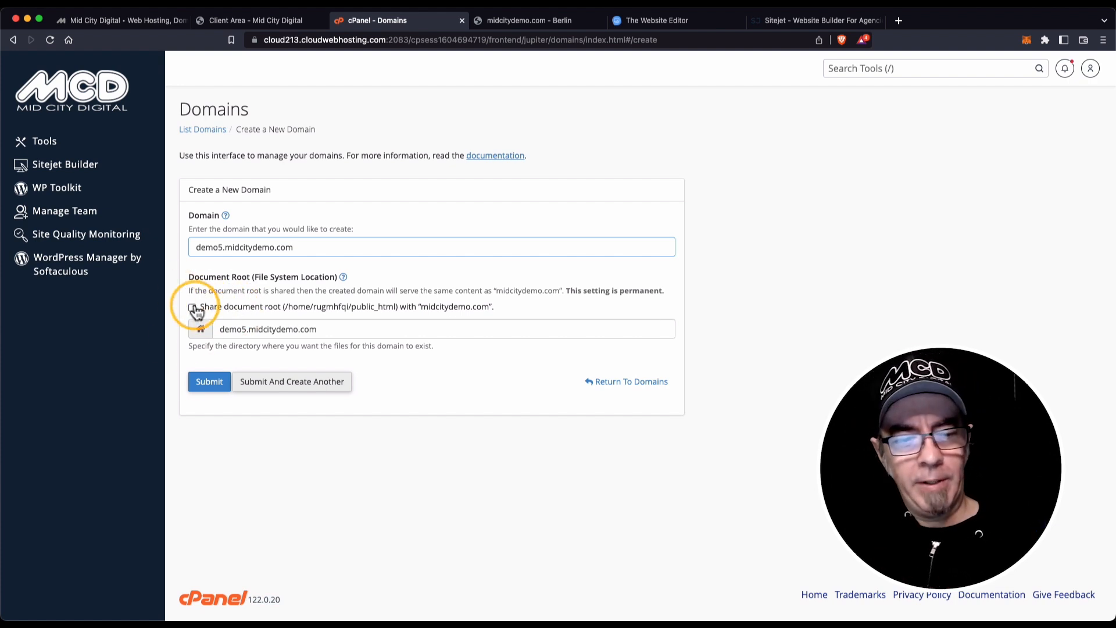
{"action": "left_click", "coordinate": [213, 383]}
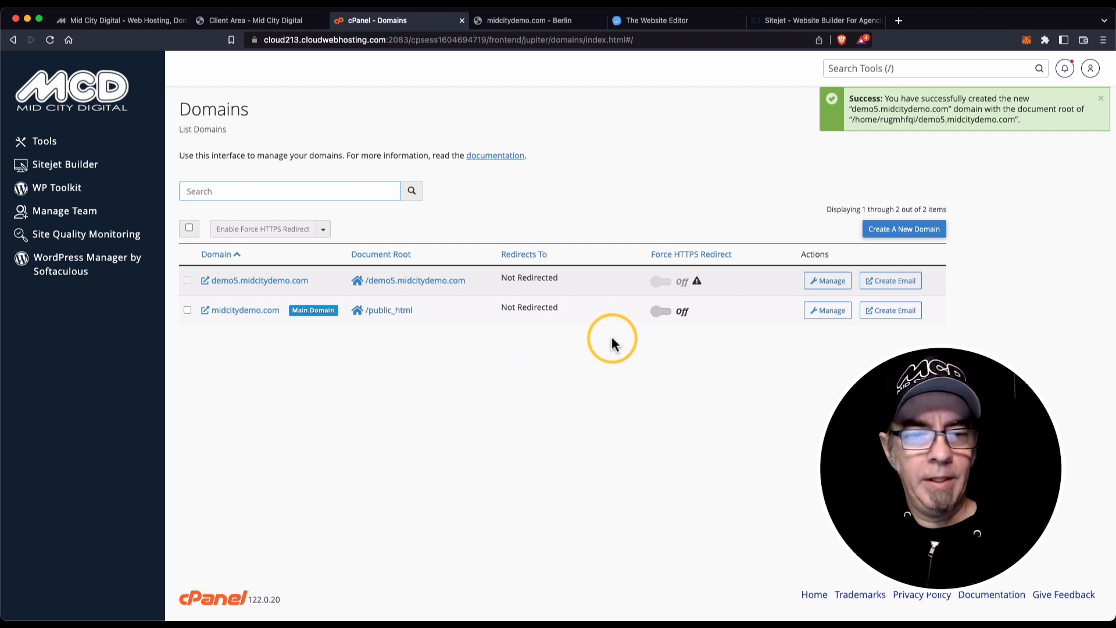
Start a Sitejet site for demo5.midcitydemo.com and filter the templates to Trades.
{"action": "left_click", "coordinate": [65, 168]}
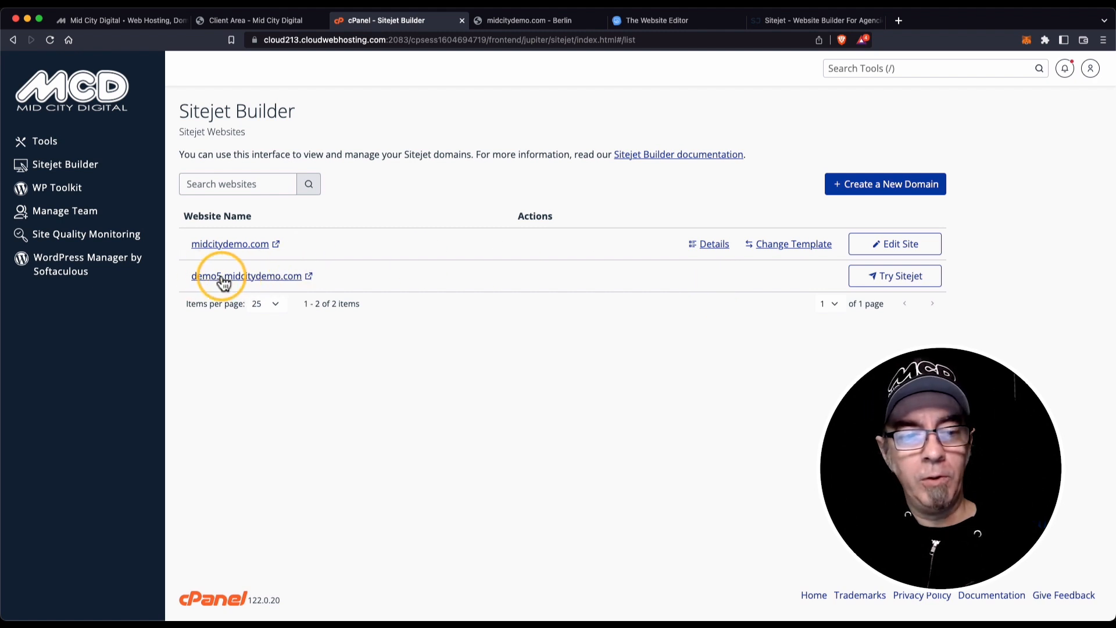
{"action": "left_click", "coordinate": [896, 278]}
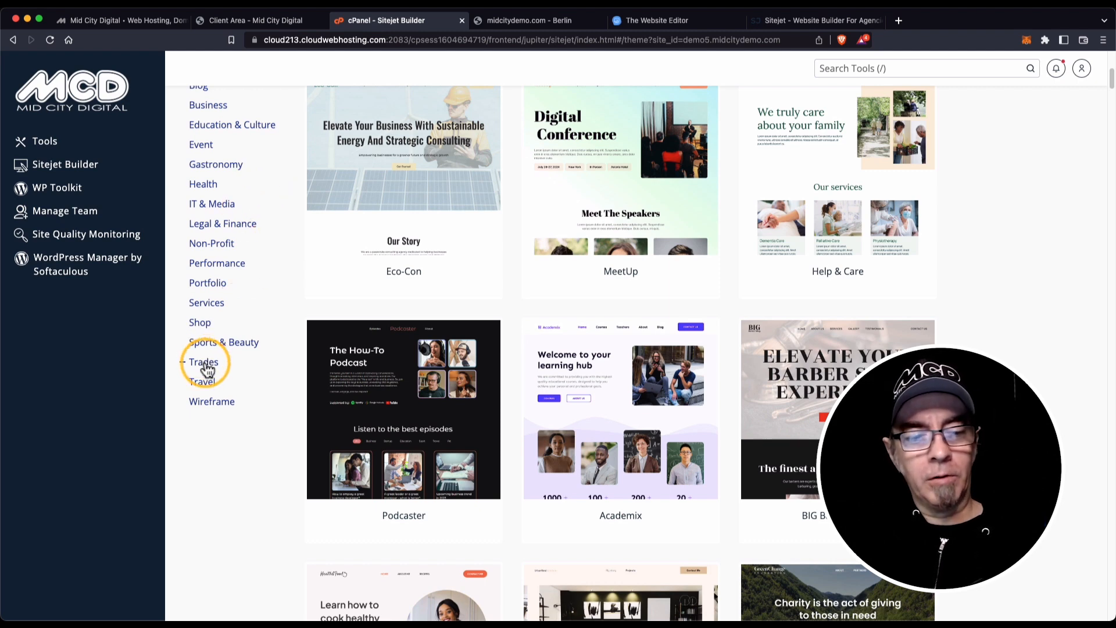
{"action": "left_click", "coordinate": [204, 363]}
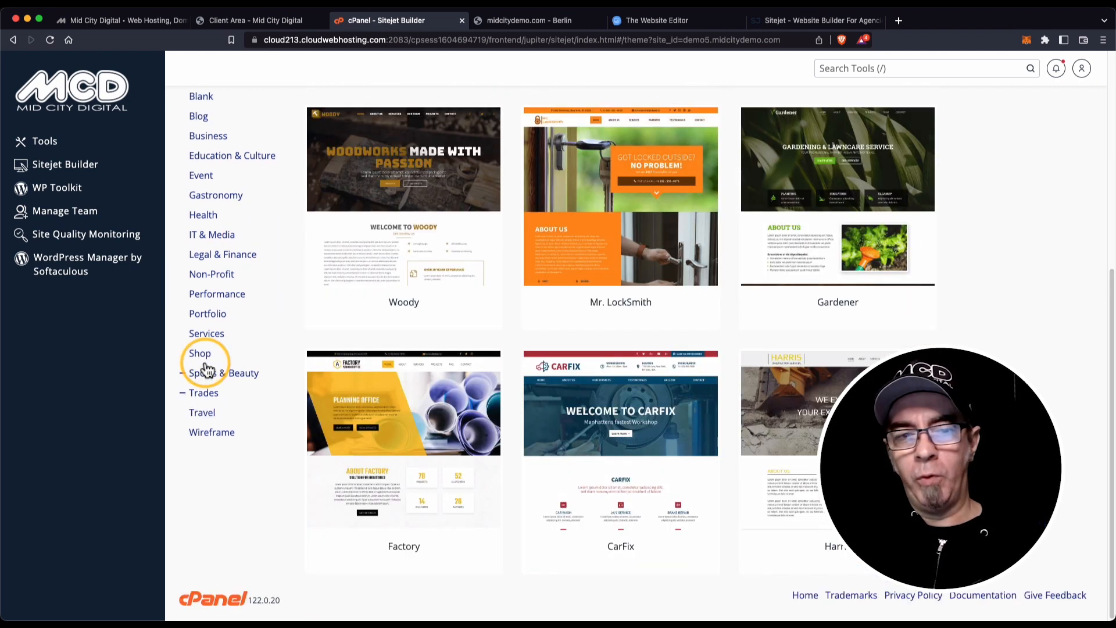
{"action": "scroll", "coordinate": [940, 325], "scroll_direction": "up", "scroll_amount": 6}
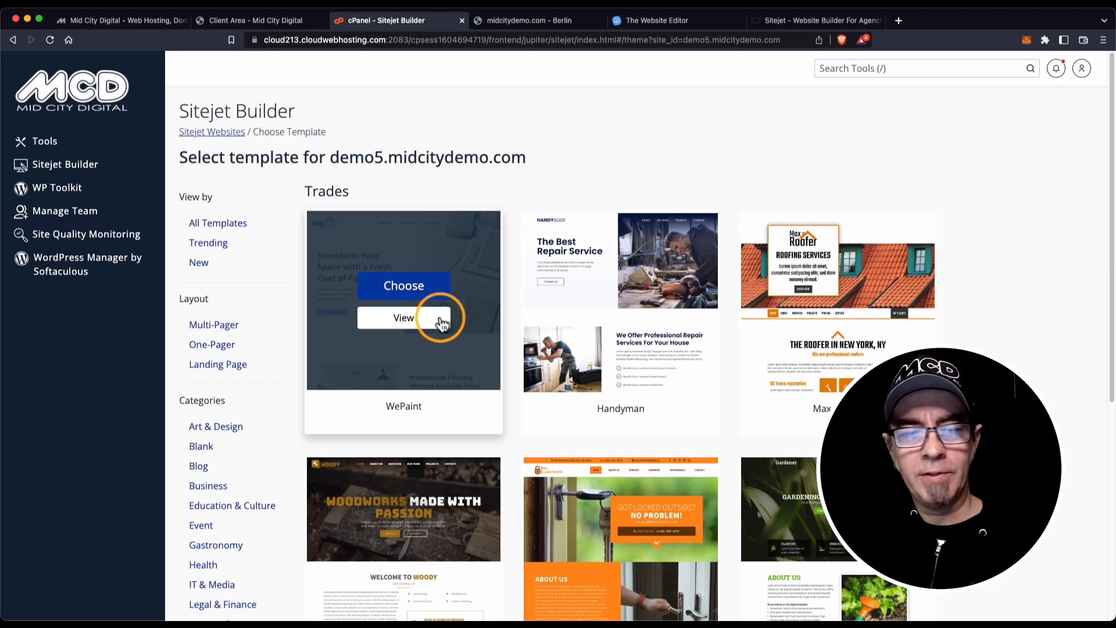
{"action": "left_click", "coordinate": [419, 318]}
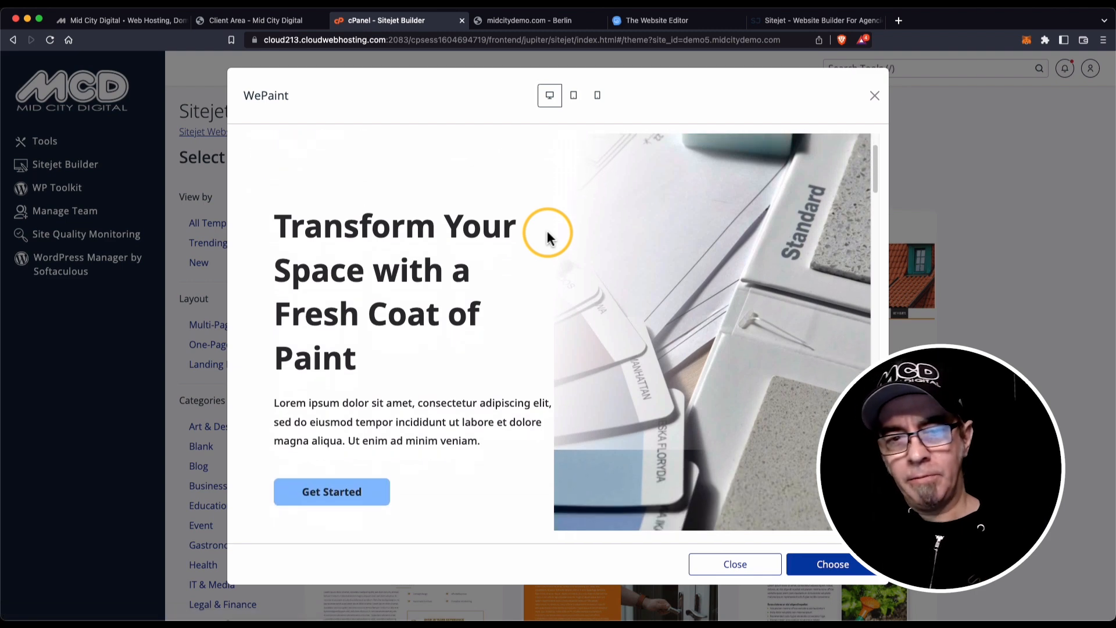
{"action": "scroll", "coordinate": [547, 232], "scroll_direction": "down", "scroll_amount": 10}
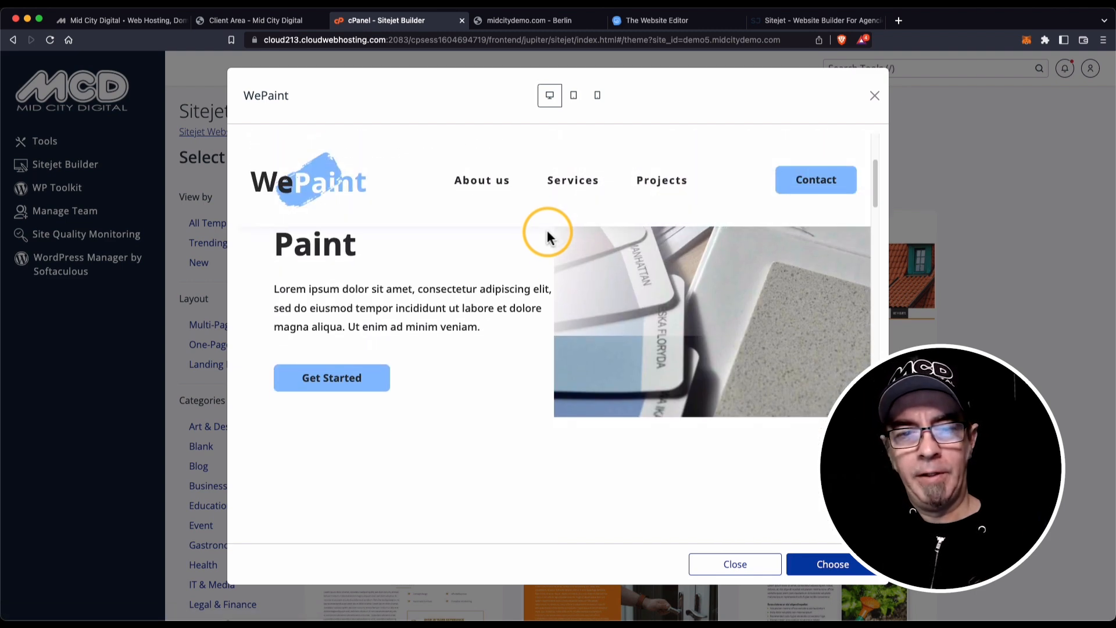
{"action": "scroll", "coordinate": [547, 233], "scroll_direction": "down", "scroll_amount": 8}
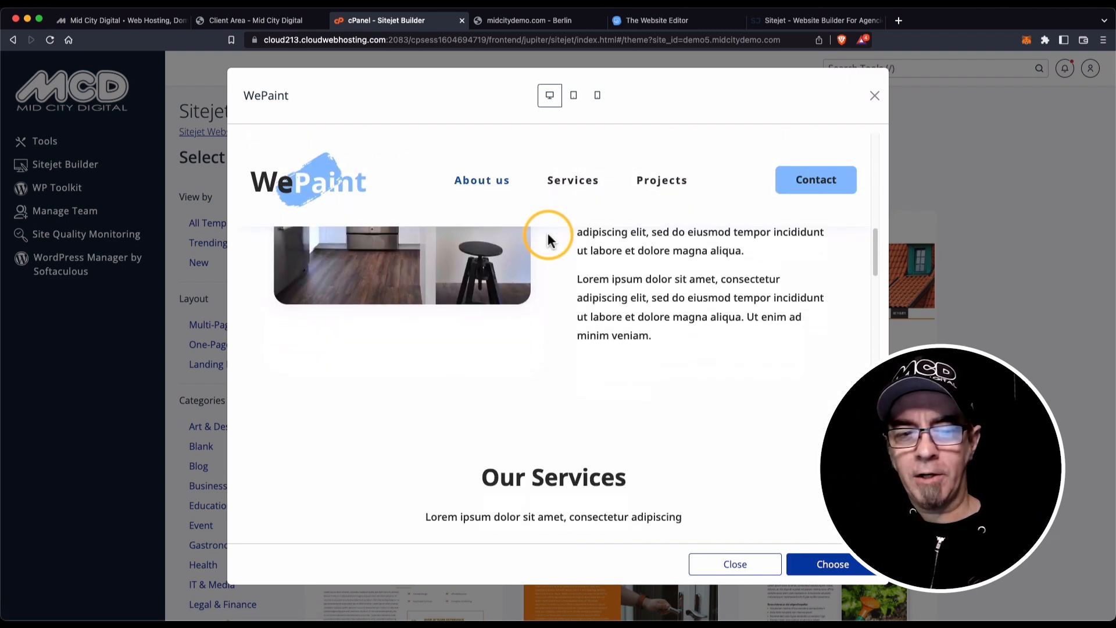
{"action": "scroll", "coordinate": [547, 244], "scroll_direction": "down", "scroll_amount": 10}
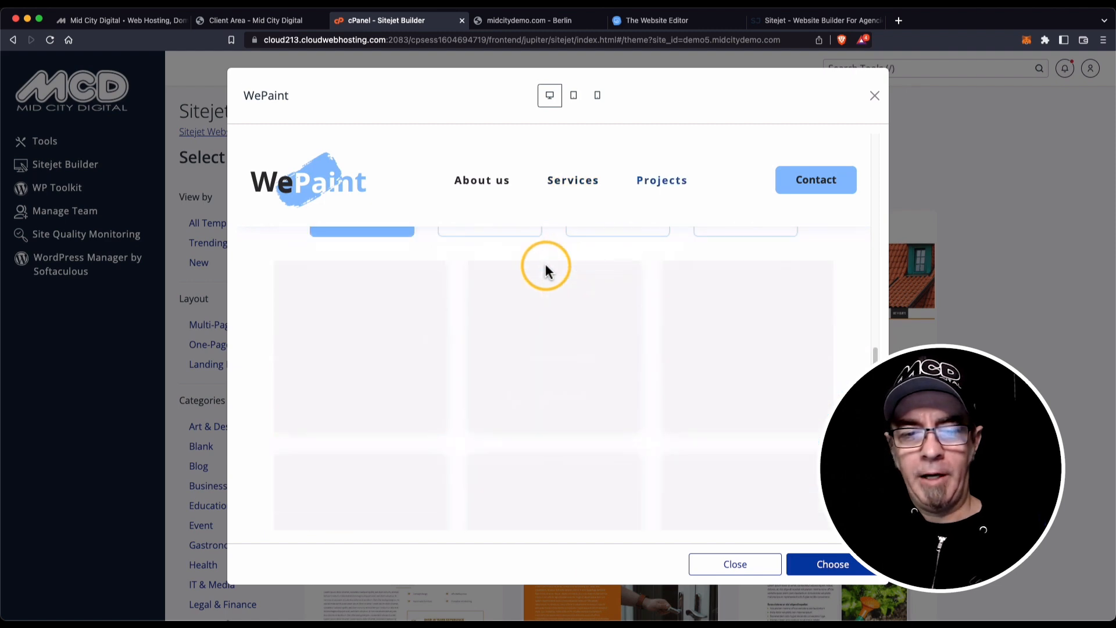
{"action": "scroll", "coordinate": [547, 271], "scroll_direction": "down", "scroll_amount": 10}
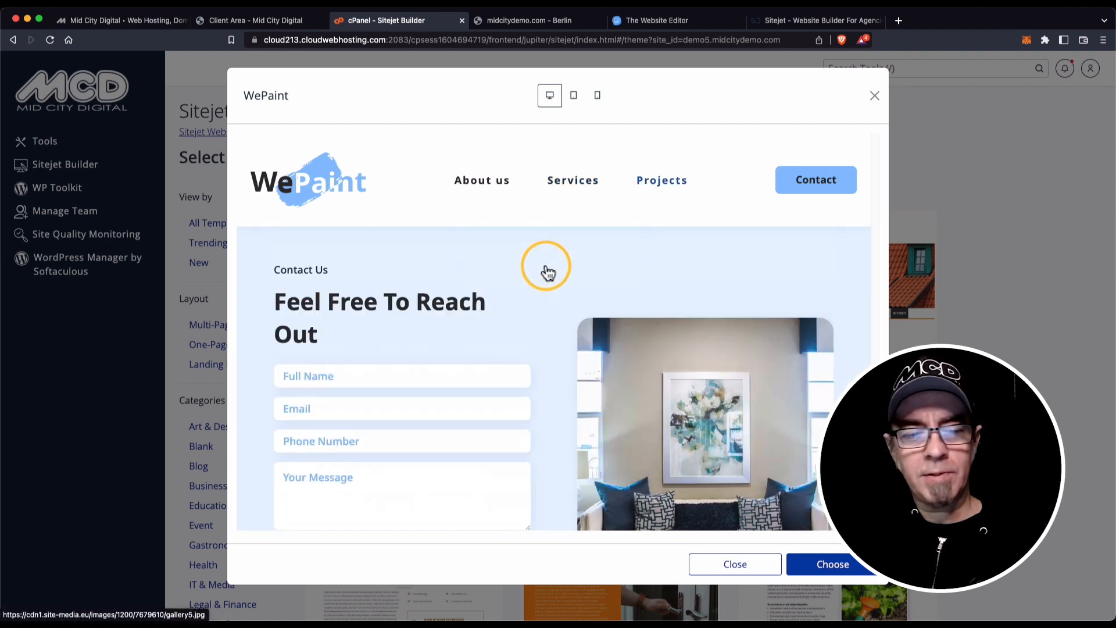
{"action": "scroll", "coordinate": [546, 263], "scroll_direction": "down", "scroll_amount": 5}
{"action": "scroll", "coordinate": [545, 263], "scroll_direction": "up", "scroll_amount": 10}
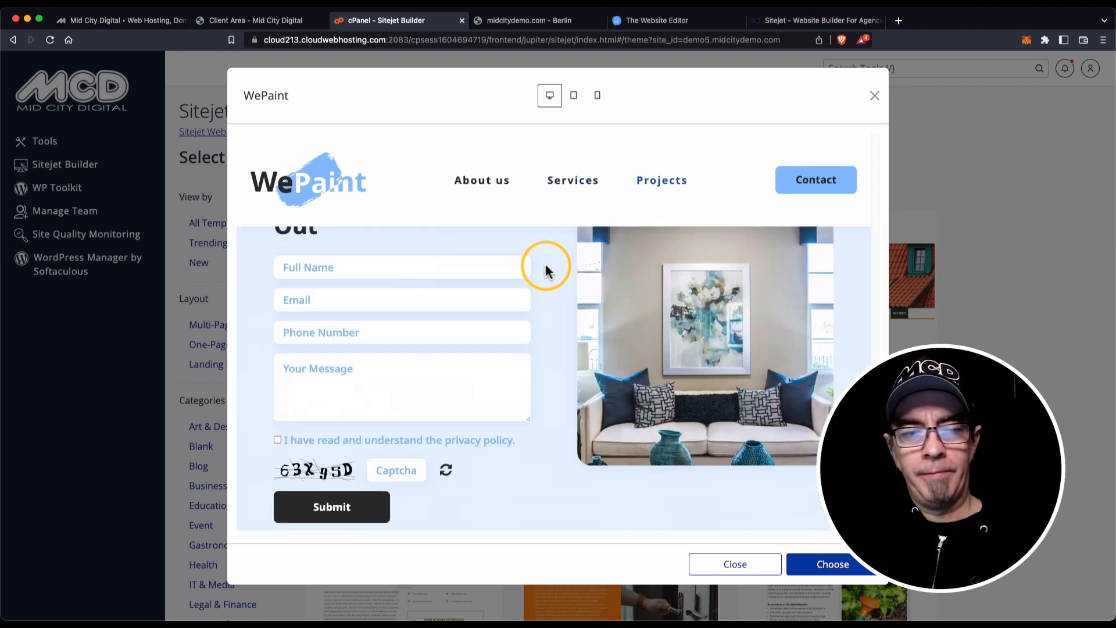
{"action": "scroll", "coordinate": [545, 264], "scroll_direction": "up", "scroll_amount": 5}
{"action": "scroll", "coordinate": [545, 264], "scroll_direction": "down", "scroll_amount": 10}
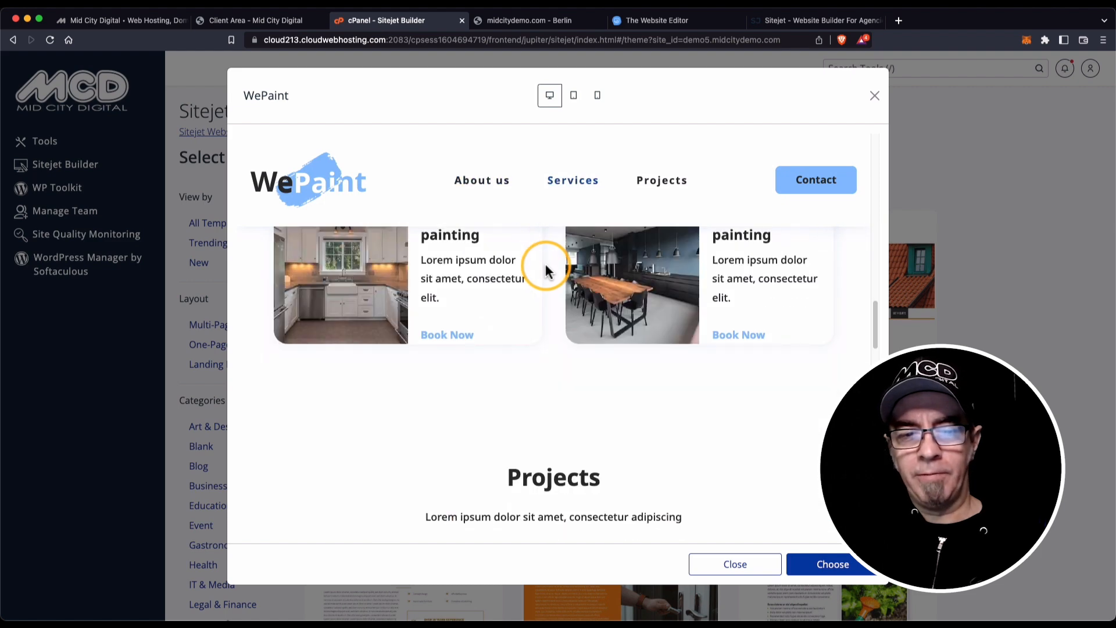
{"action": "scroll", "coordinate": [545, 263], "scroll_direction": "down", "scroll_amount": 5}
{"action": "scroll", "coordinate": [545, 264], "scroll_direction": "up", "scroll_amount": 5}
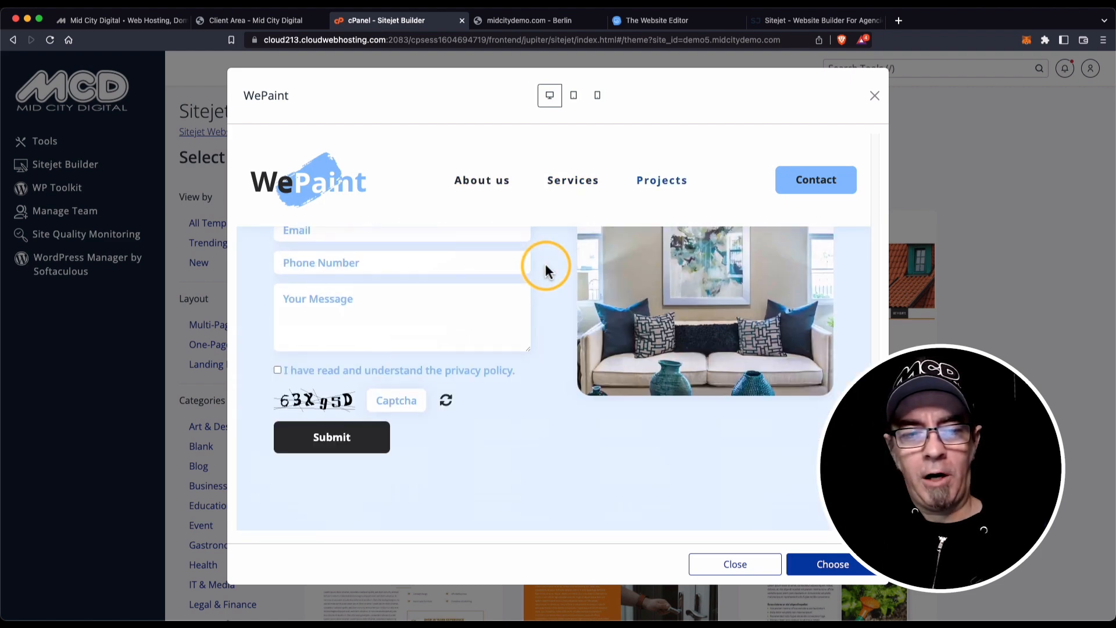
{"action": "scroll", "coordinate": [545, 264], "scroll_direction": "down", "scroll_amount": 1}
{"action": "scroll", "coordinate": [545, 263], "scroll_direction": "up", "scroll_amount": 2}
{"action": "scroll", "coordinate": [545, 264], "scroll_direction": "down", "scroll_amount": 5}
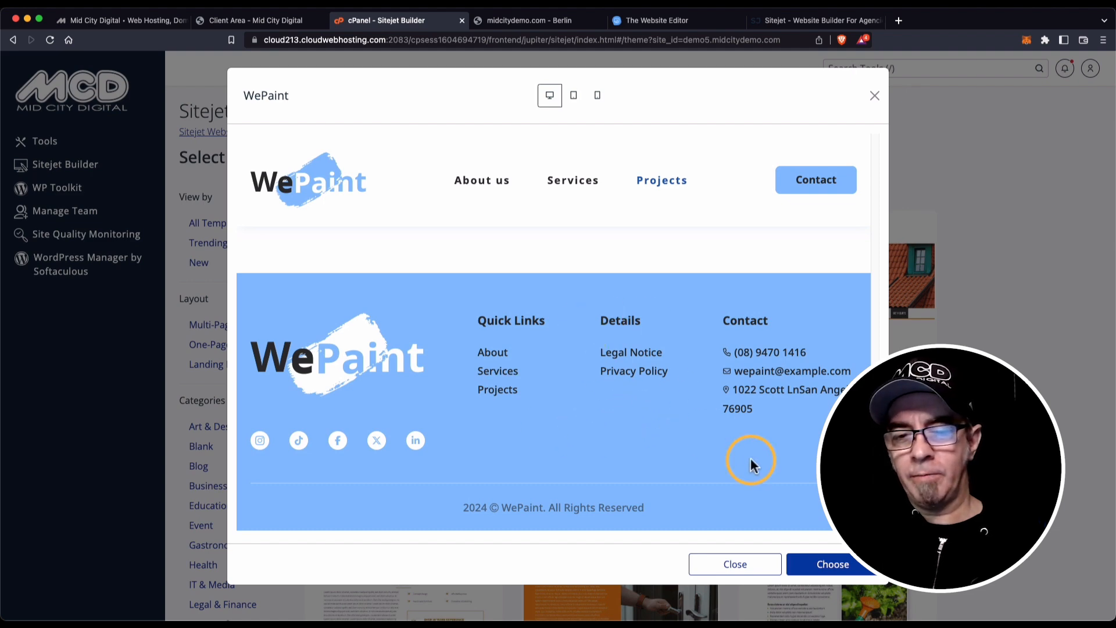
{"action": "scroll", "coordinate": [542, 395], "scroll_direction": "up", "scroll_amount": 15}
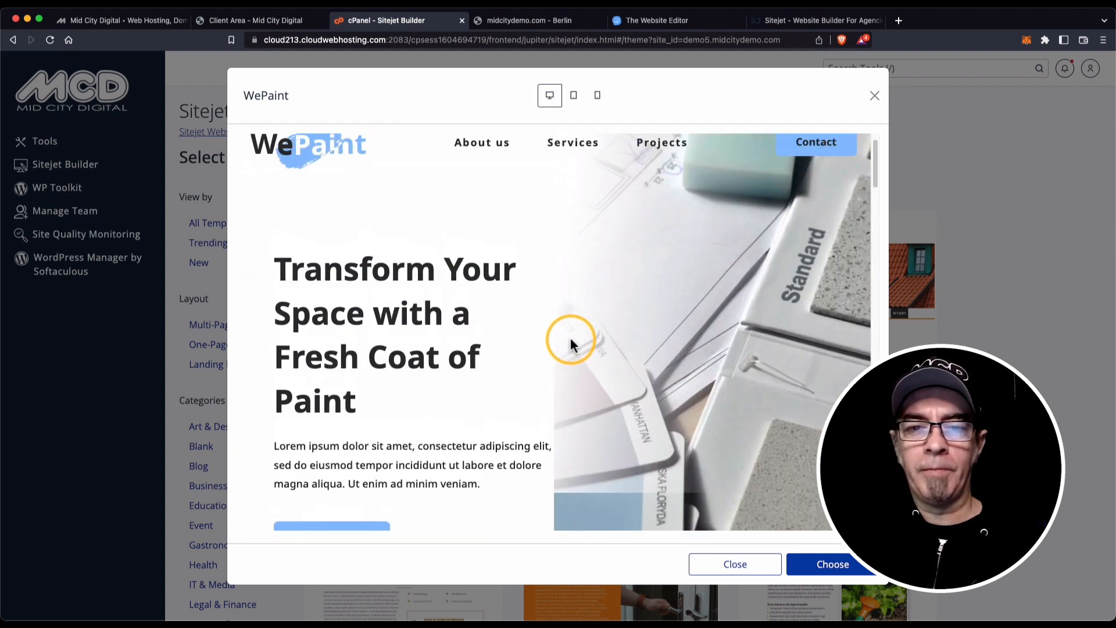
{"action": "left_click", "coordinate": [577, 97]}
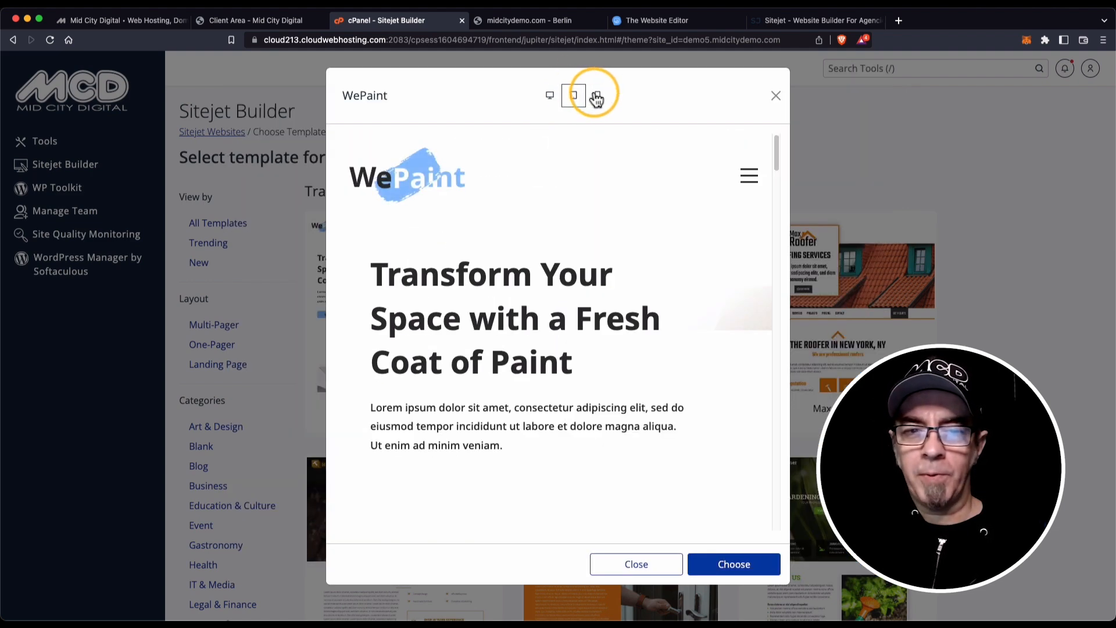
{"action": "left_click", "coordinate": [597, 95]}
{"action": "left_click", "coordinate": [550, 96]}
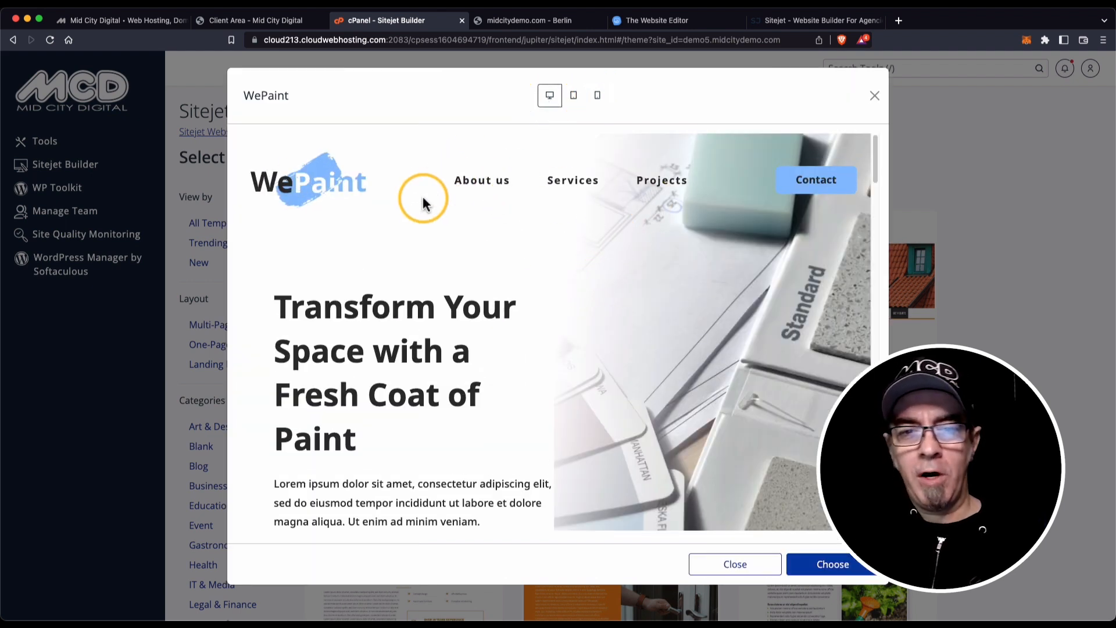
{"action": "left_click", "coordinate": [875, 96]}
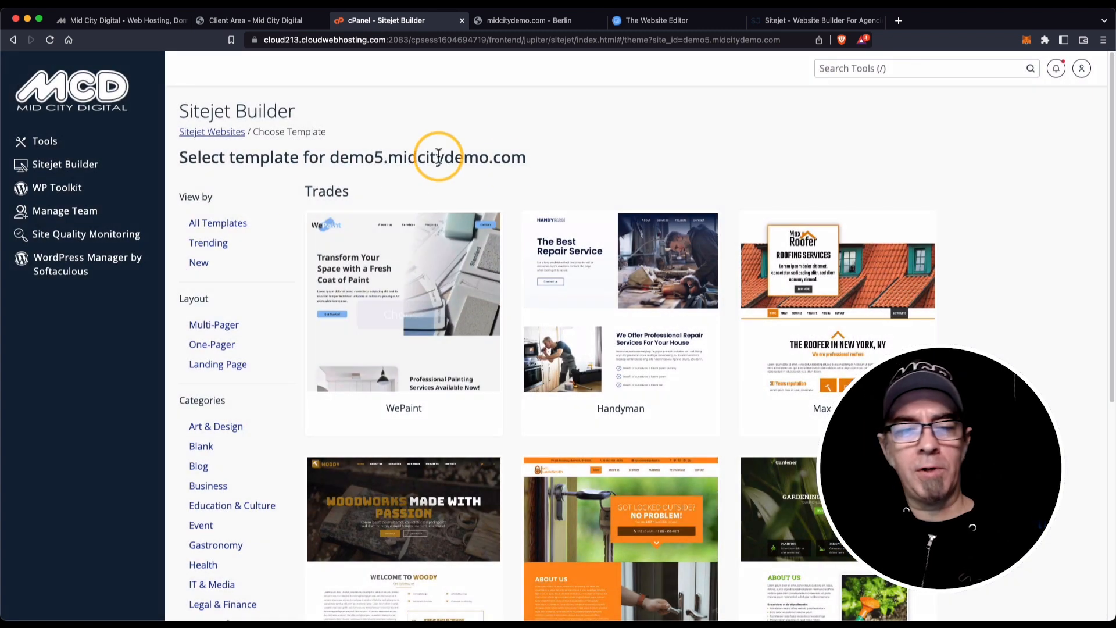
{"action": "mouse_move", "coordinate": [331, 286]}
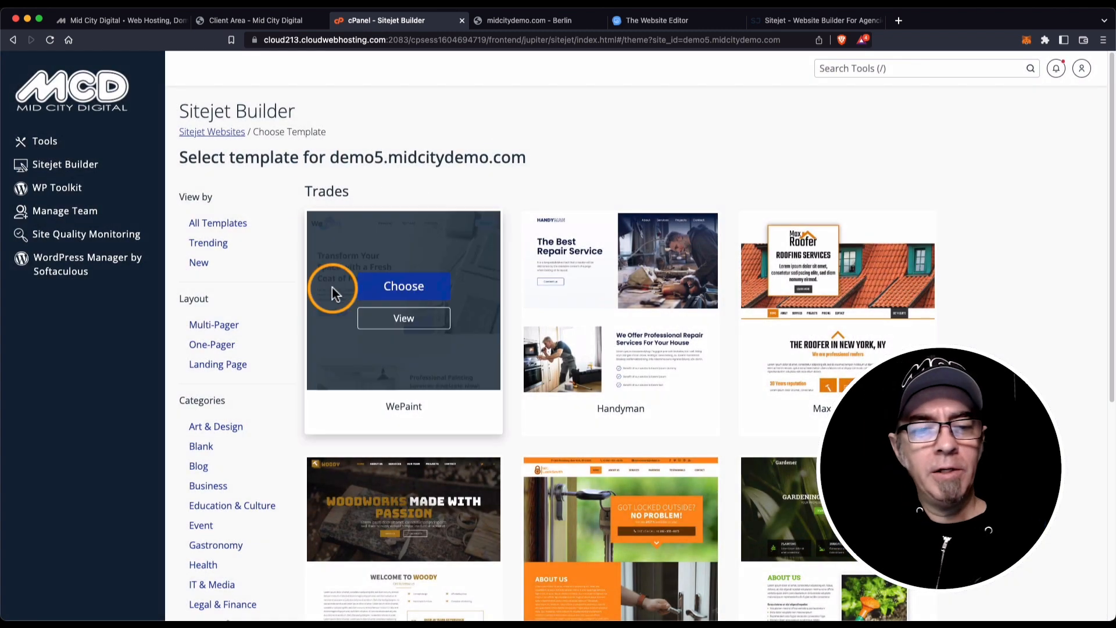
{"action": "left_click", "coordinate": [406, 317]}
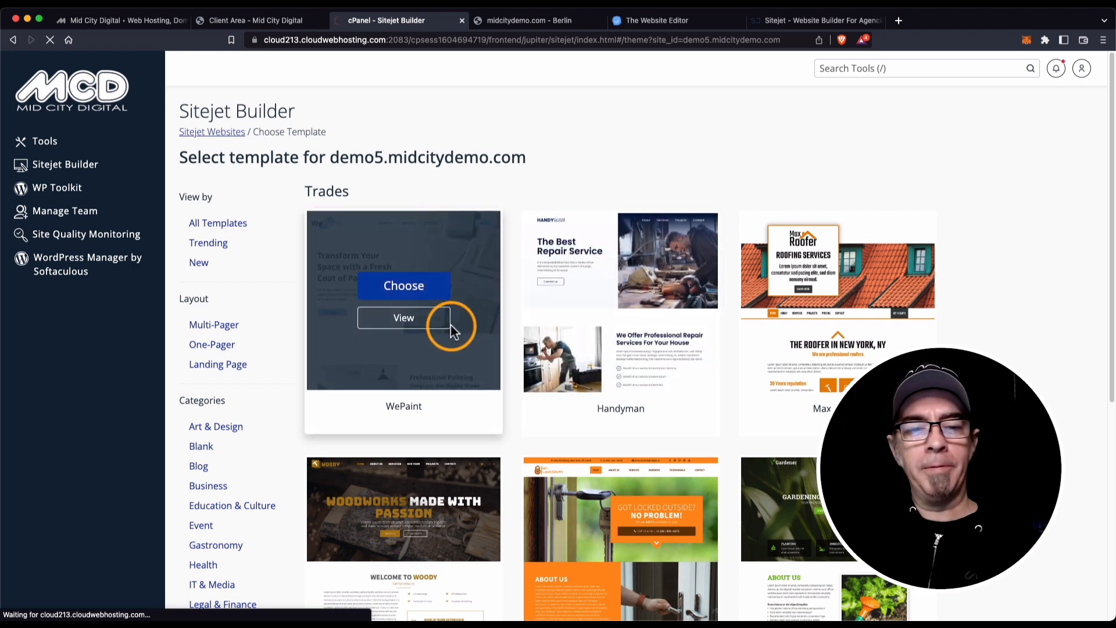
Open WePaint in the editor, preview it at tablet and smartphone sizes, then return to desktop.
{"action": "left_click", "coordinate": [452, 331]}
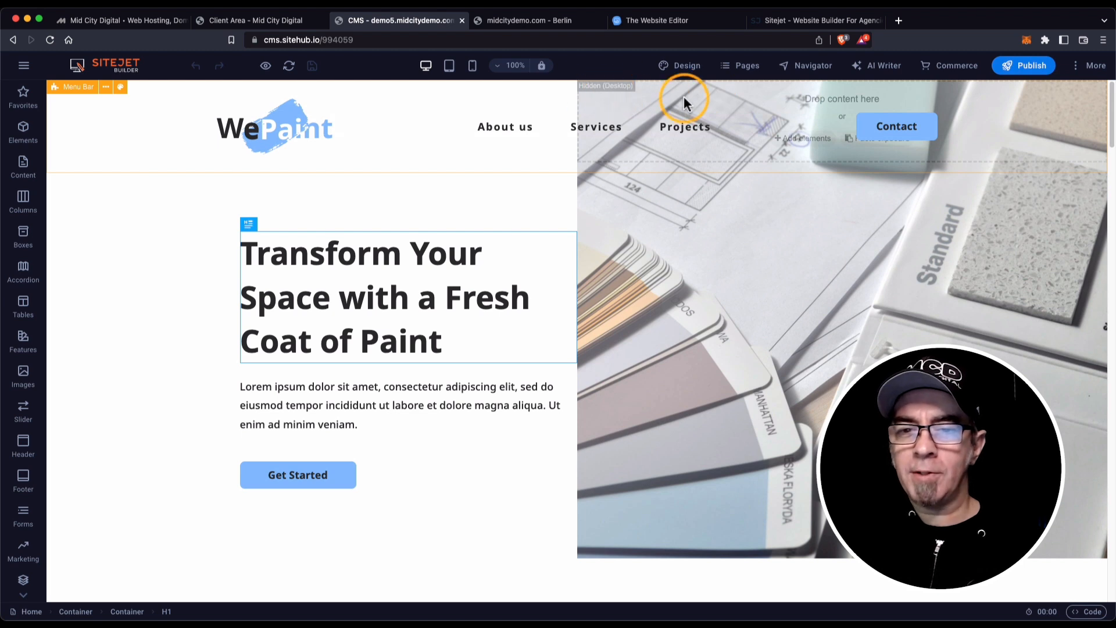
{"action": "left_click", "coordinate": [448, 66]}
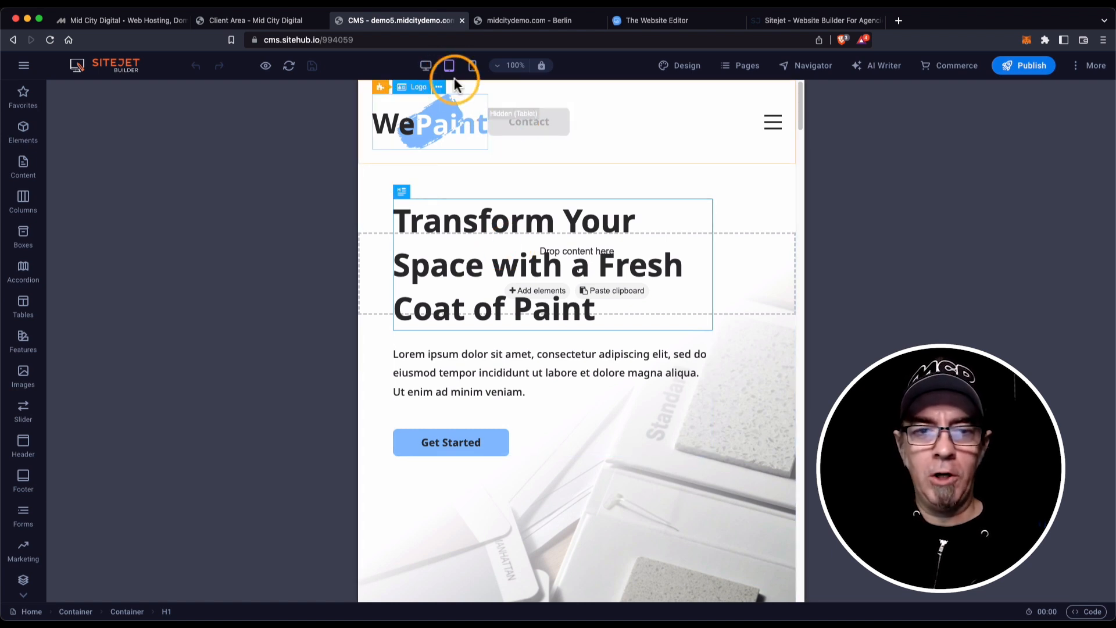
{"action": "mouse_move", "coordinate": [451, 71]}
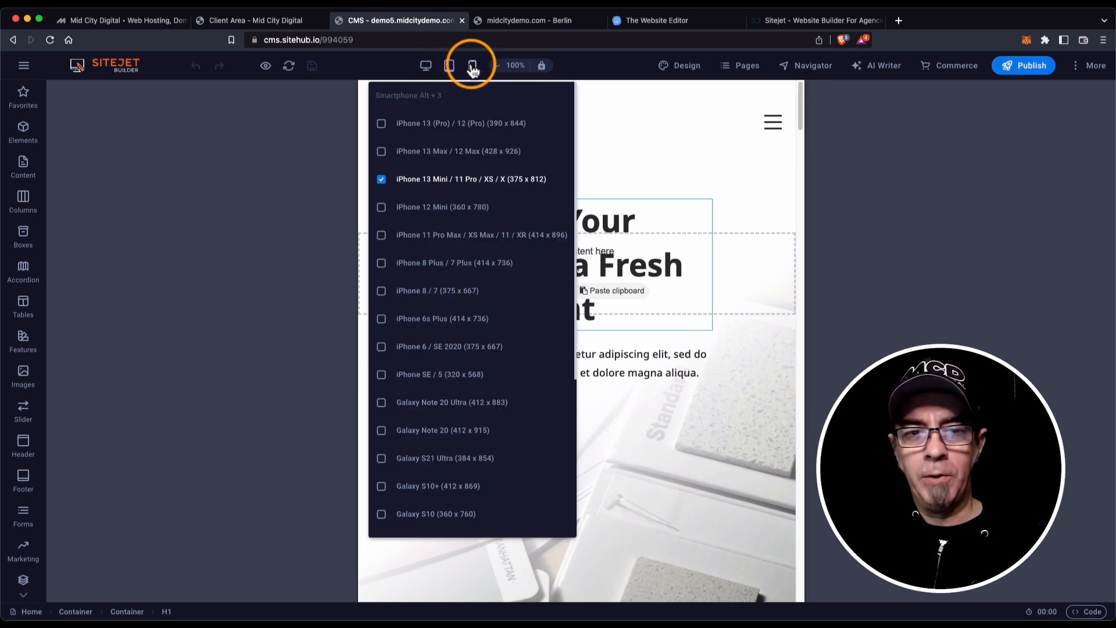
{"action": "left_click", "coordinate": [471, 64]}
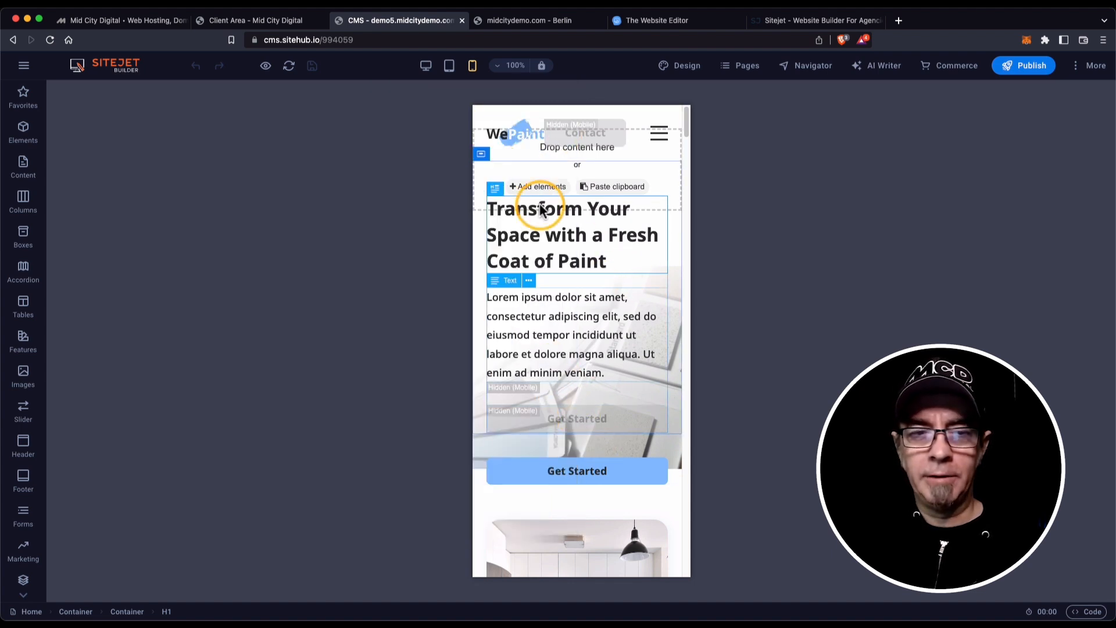
{"action": "left_click", "coordinate": [429, 73]}
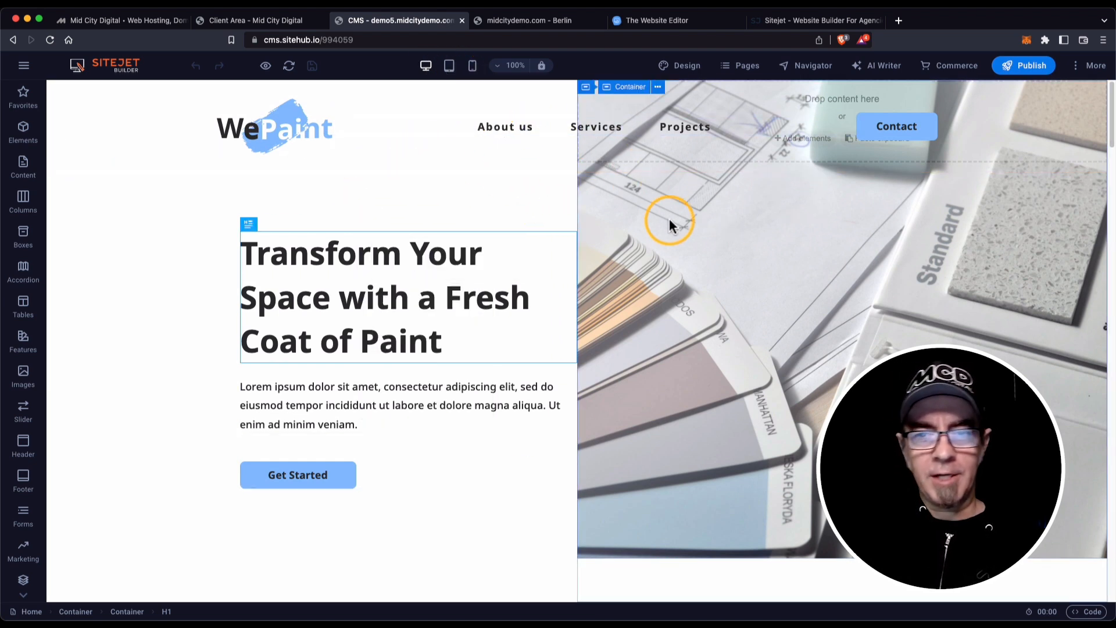
Show the Navigator element tree with the first Container collapsed, and open the Add elements list.
{"action": "left_click", "coordinate": [788, 66]}
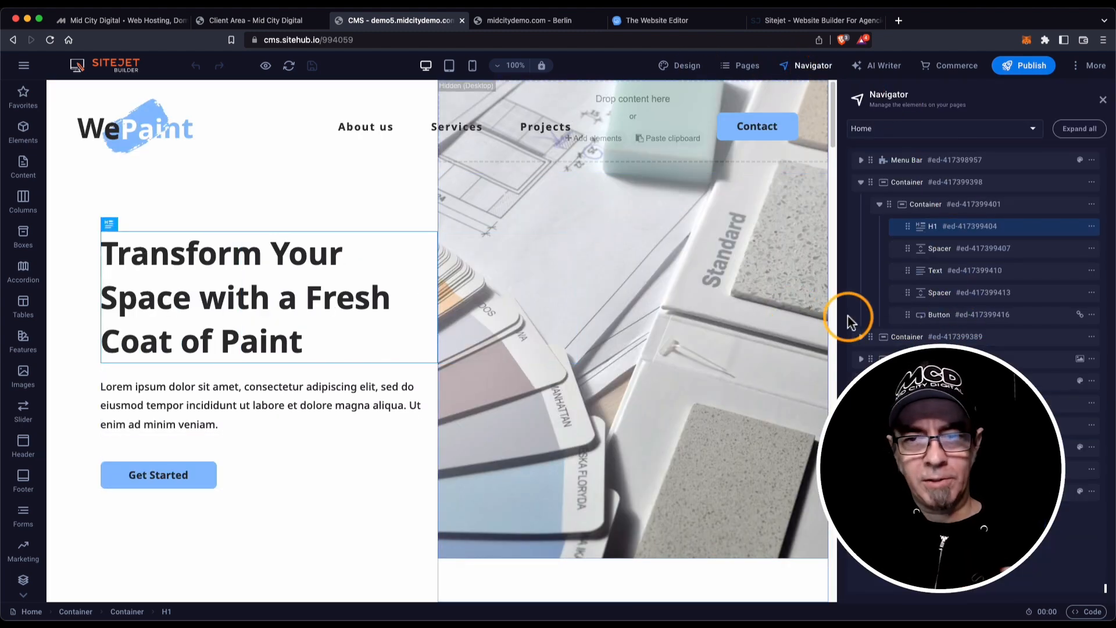
{"action": "left_click", "coordinate": [861, 183]}
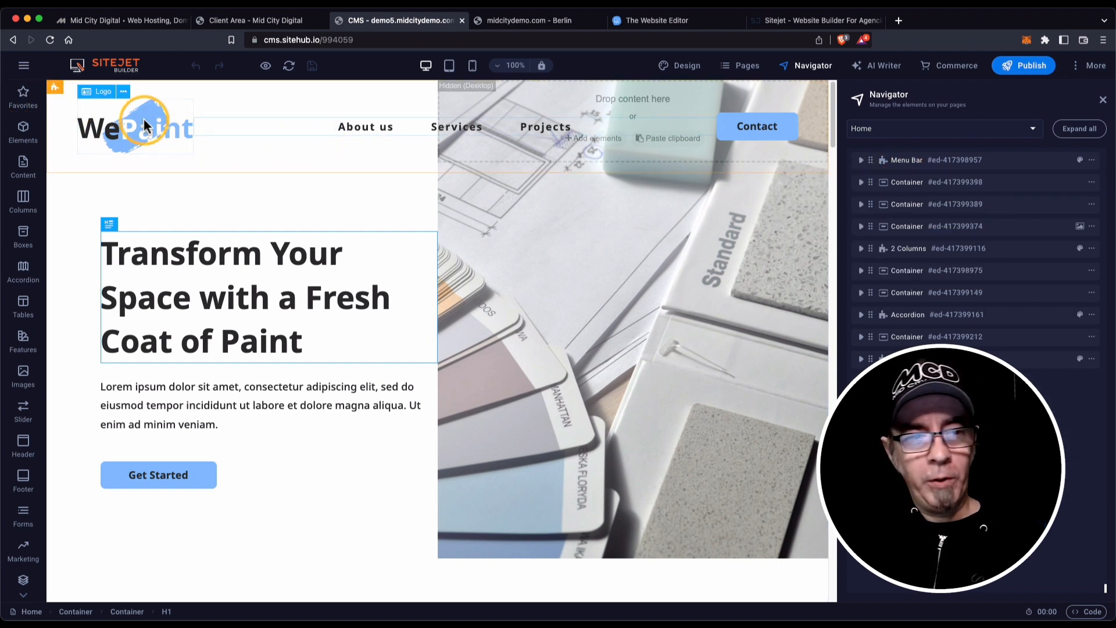
{"action": "left_click", "coordinate": [25, 134]}
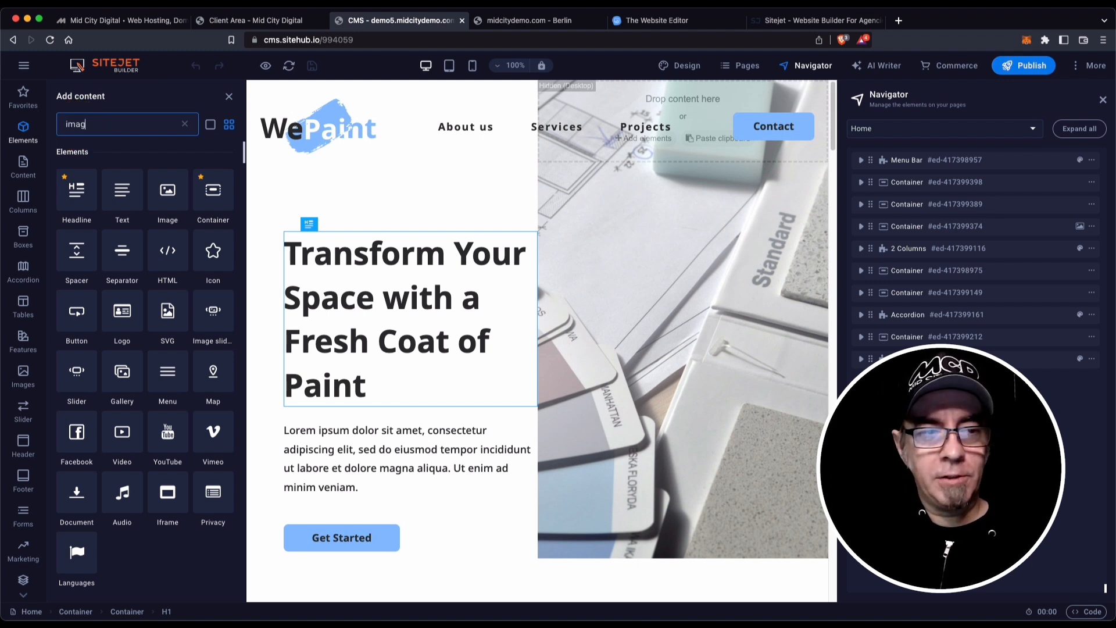
Search the elements for 'image' and then 'video', then clear the search.
{"action": "type", "text": "e"}
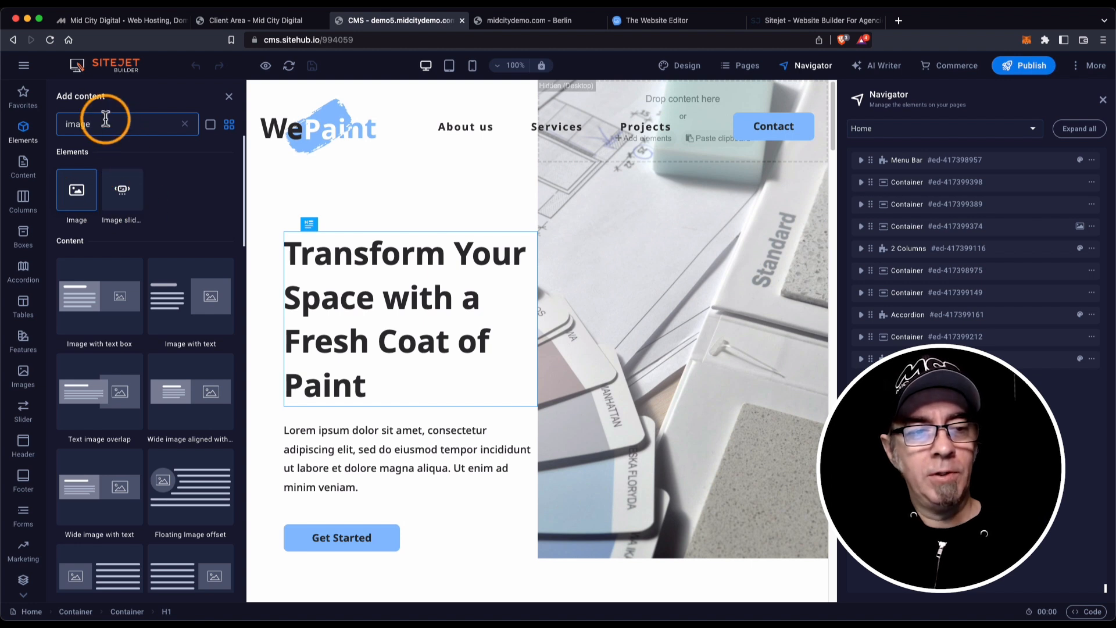
{"action": "left_click_drag", "start_coordinate": [106, 119], "coordinate": [43, 127]}
{"action": "type", "text": "v"}
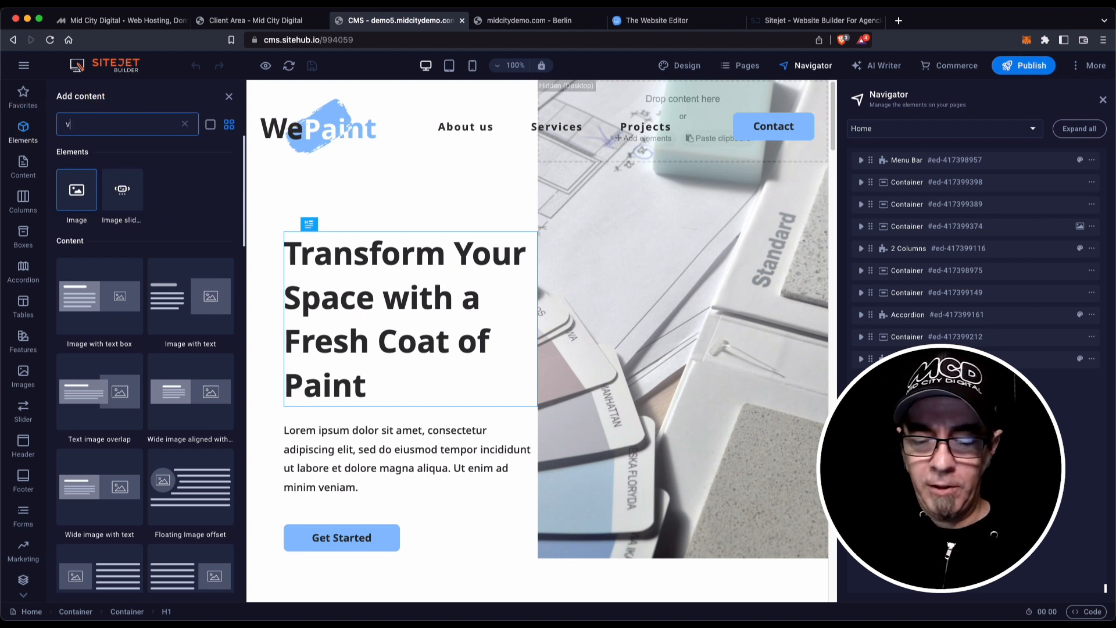
{"action": "type", "text": "ideo"}
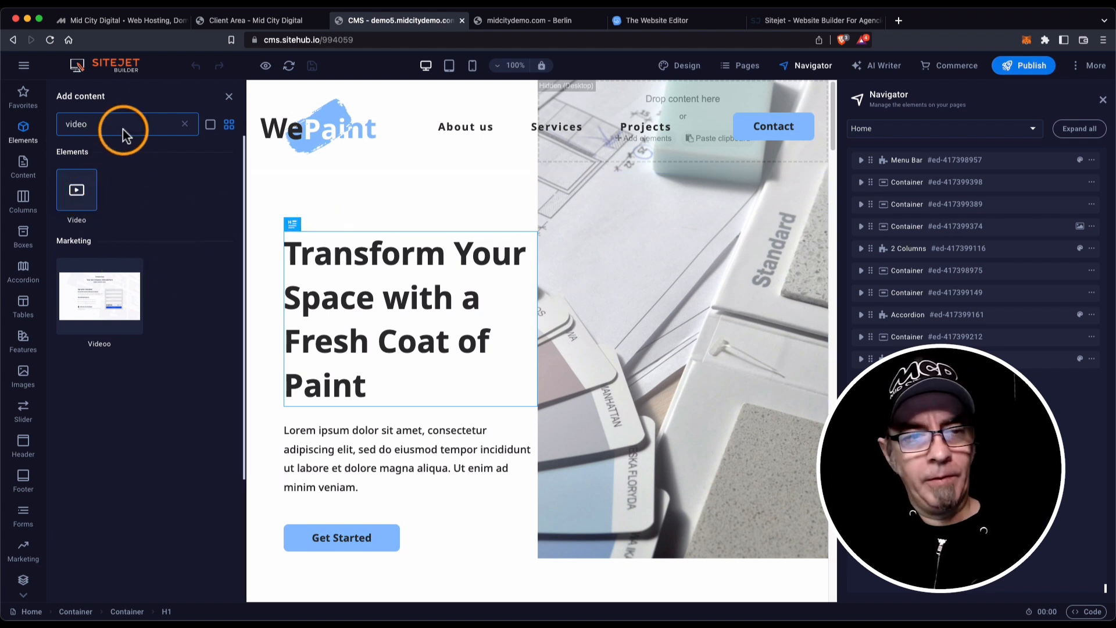
{"action": "left_click_drag", "start_coordinate": [104, 123], "coordinate": [29, 117]}
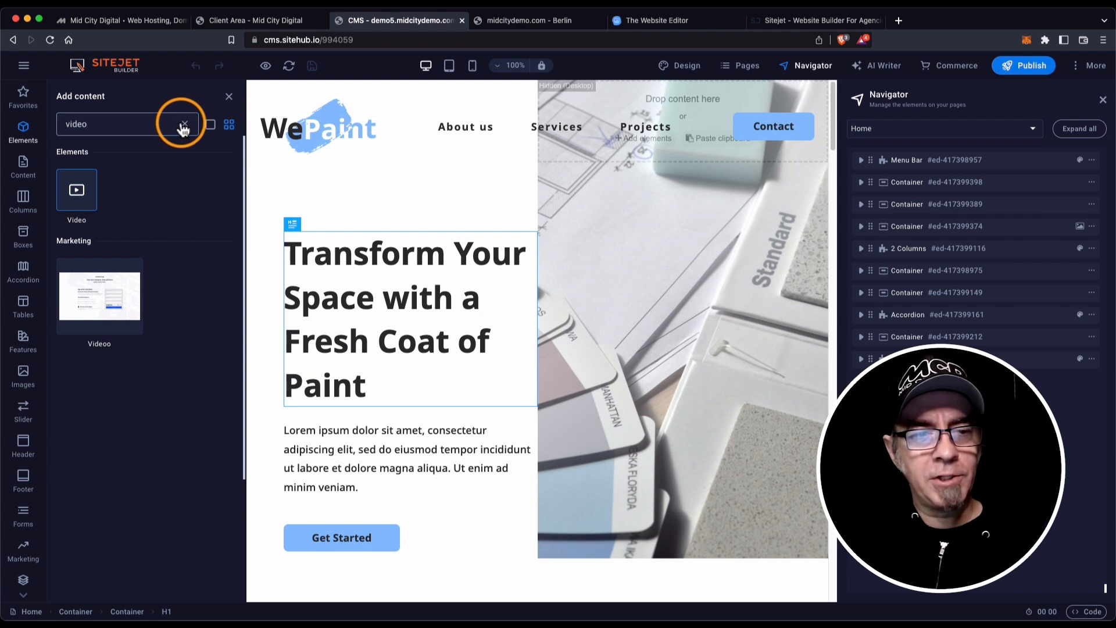
{"action": "left_click", "coordinate": [184, 127]}
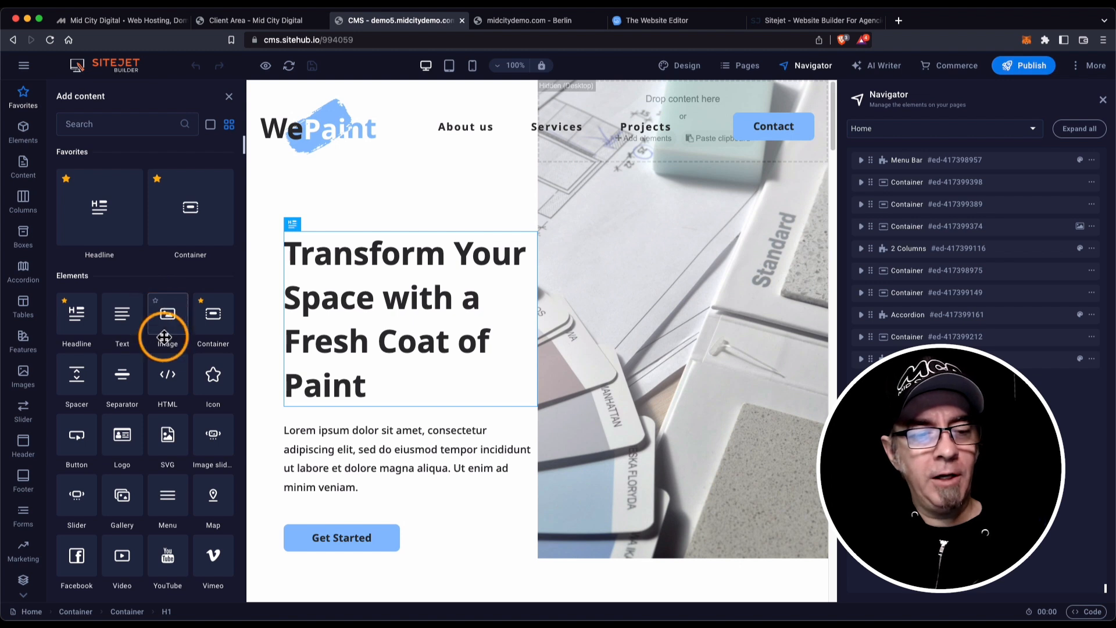
Star the Image and Icon elements as favourites.
{"action": "left_click", "coordinate": [155, 303]}
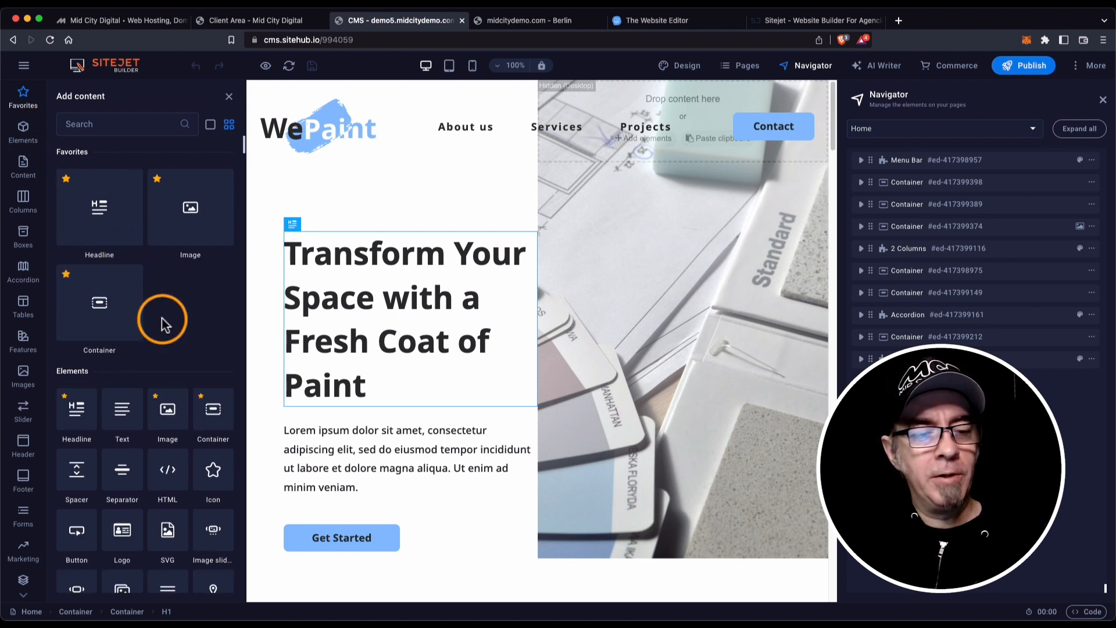
{"action": "scroll", "coordinate": [169, 500], "scroll_direction": "down", "scroll_amount": 3}
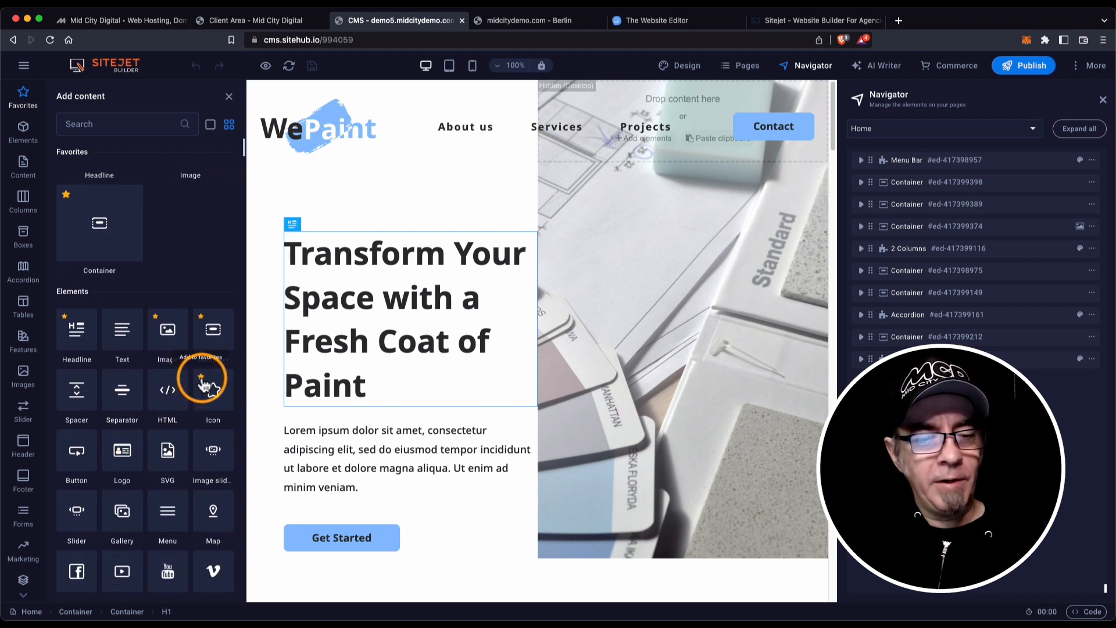
{"action": "left_click", "coordinate": [201, 378]}
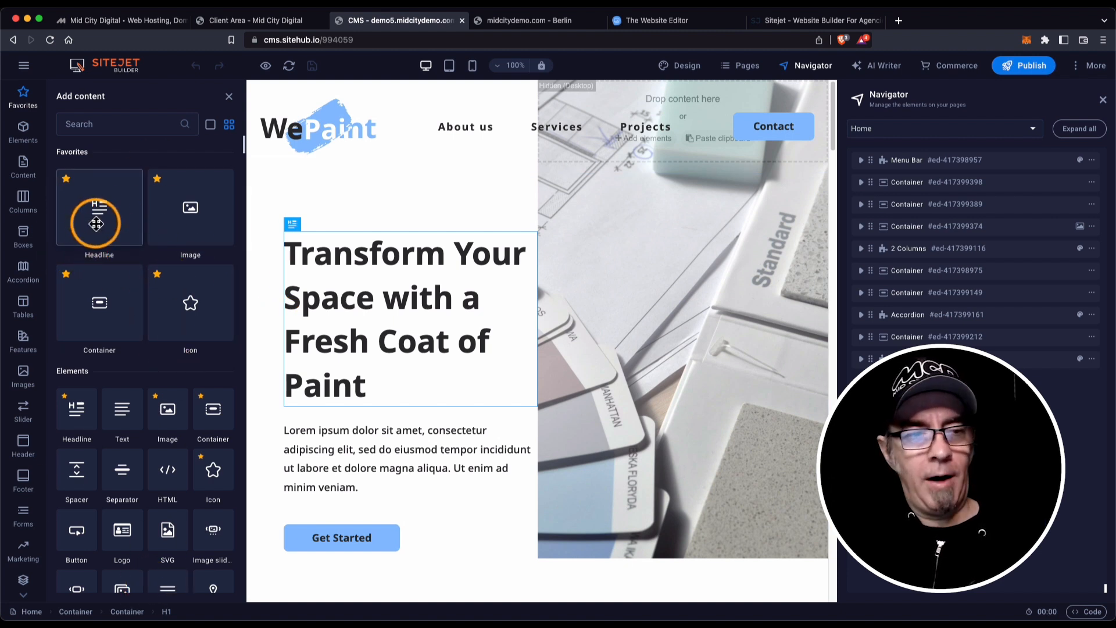
Browse down the Elements section to the Header menu bar templates.
{"action": "left_click", "coordinate": [25, 129]}
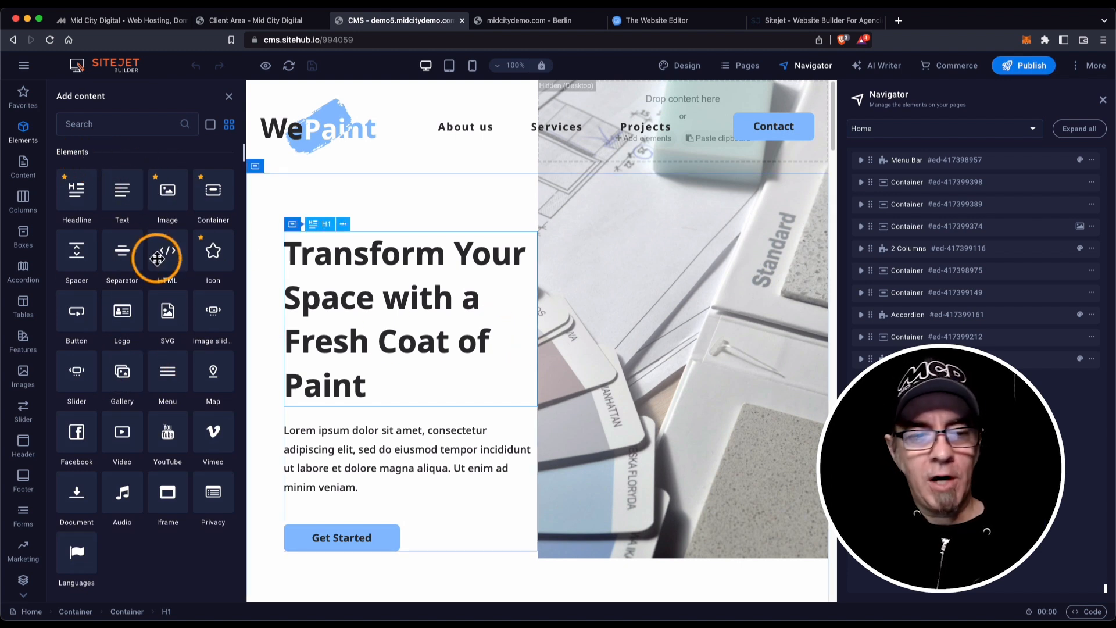
{"action": "scroll", "coordinate": [145, 256], "scroll_direction": "down", "scroll_amount": 10}
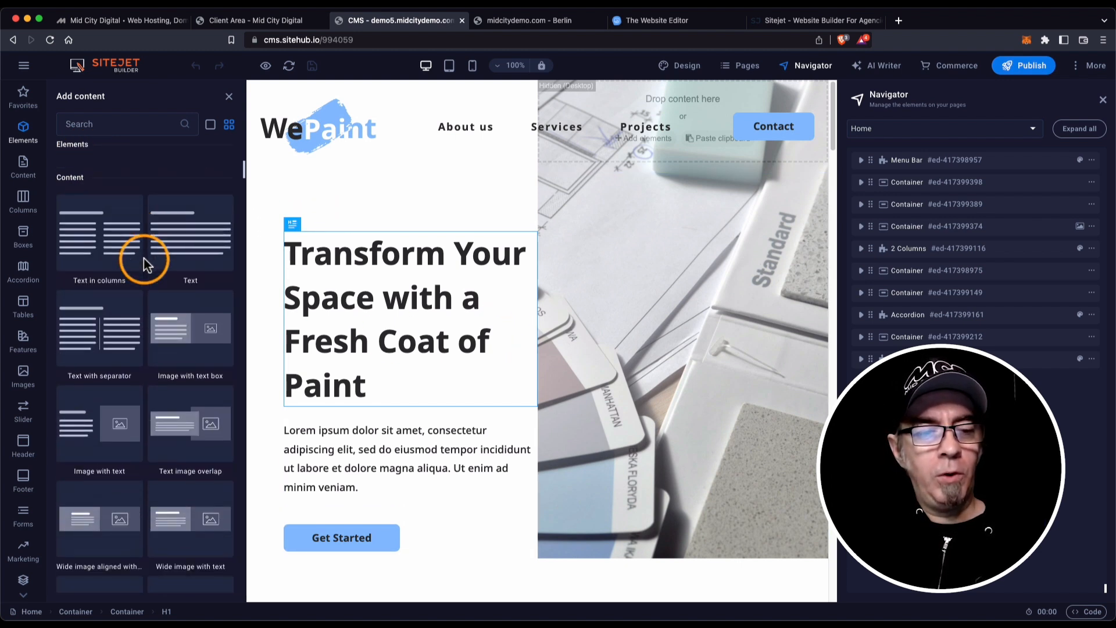
{"action": "scroll", "coordinate": [144, 258], "scroll_direction": "down", "scroll_amount": 10}
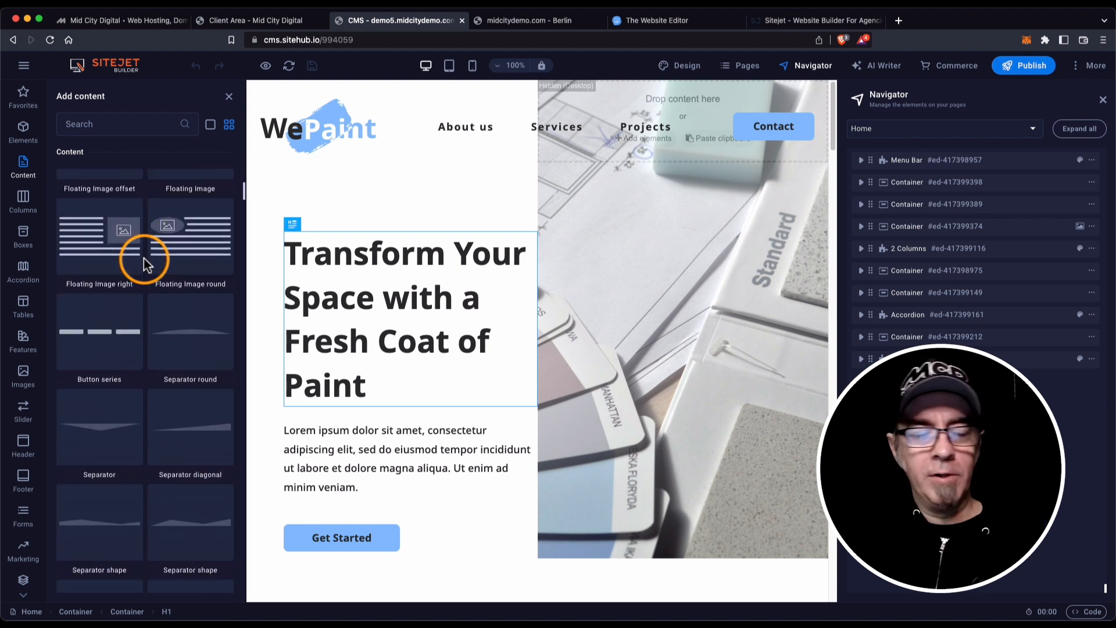
{"action": "scroll", "coordinate": [144, 258], "scroll_direction": "down", "scroll_amount": 5}
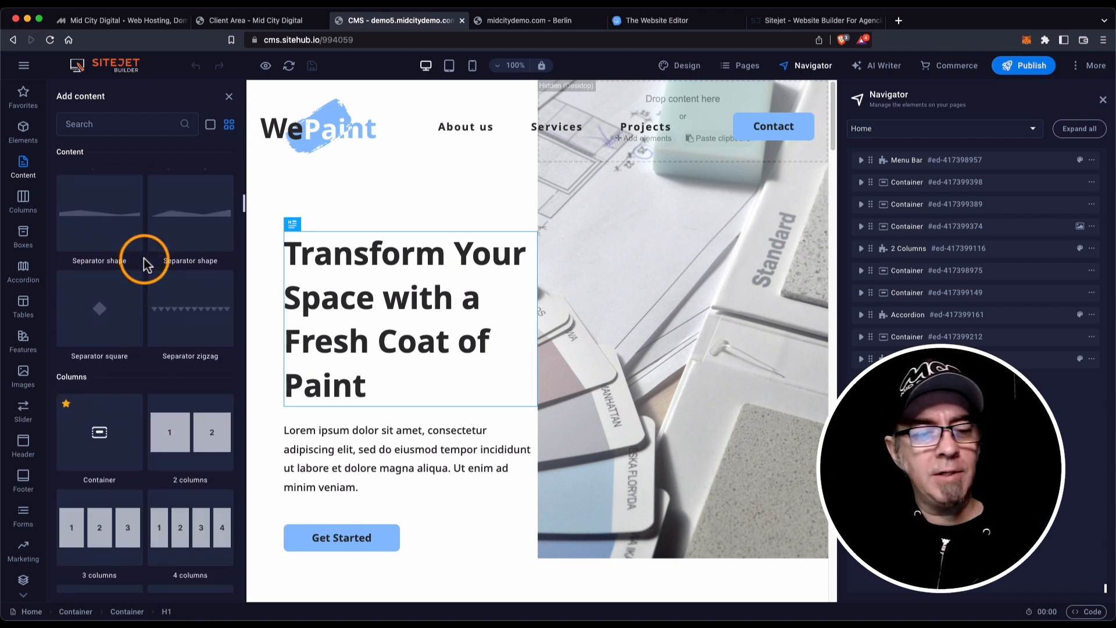
{"action": "scroll", "coordinate": [144, 258], "scroll_direction": "down", "scroll_amount": 6}
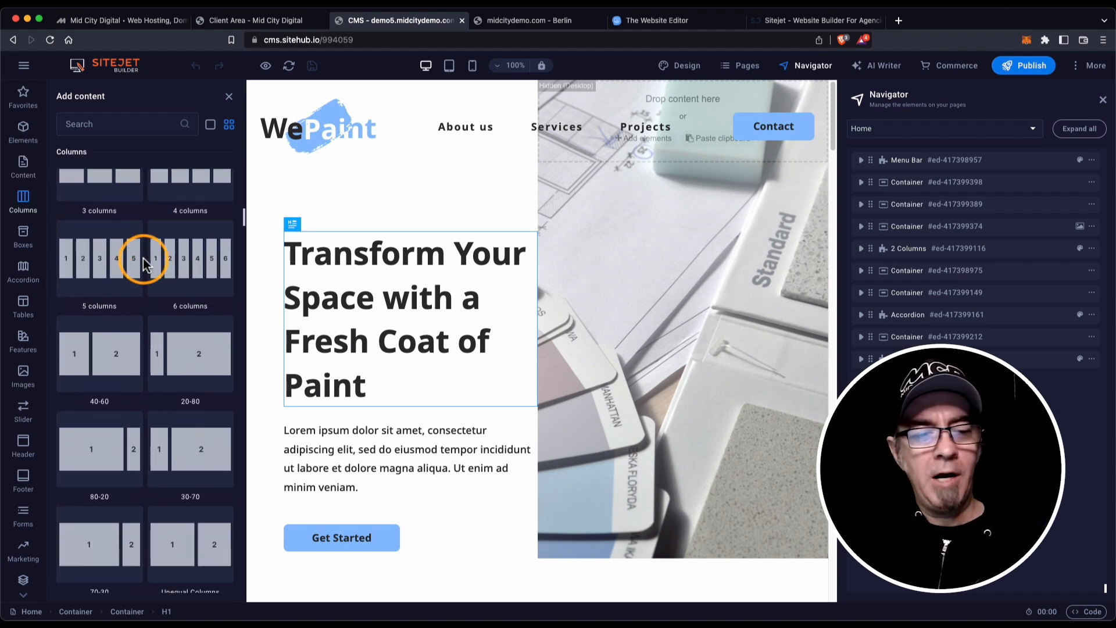
{"action": "scroll", "coordinate": [143, 258], "scroll_direction": "down", "scroll_amount": 5}
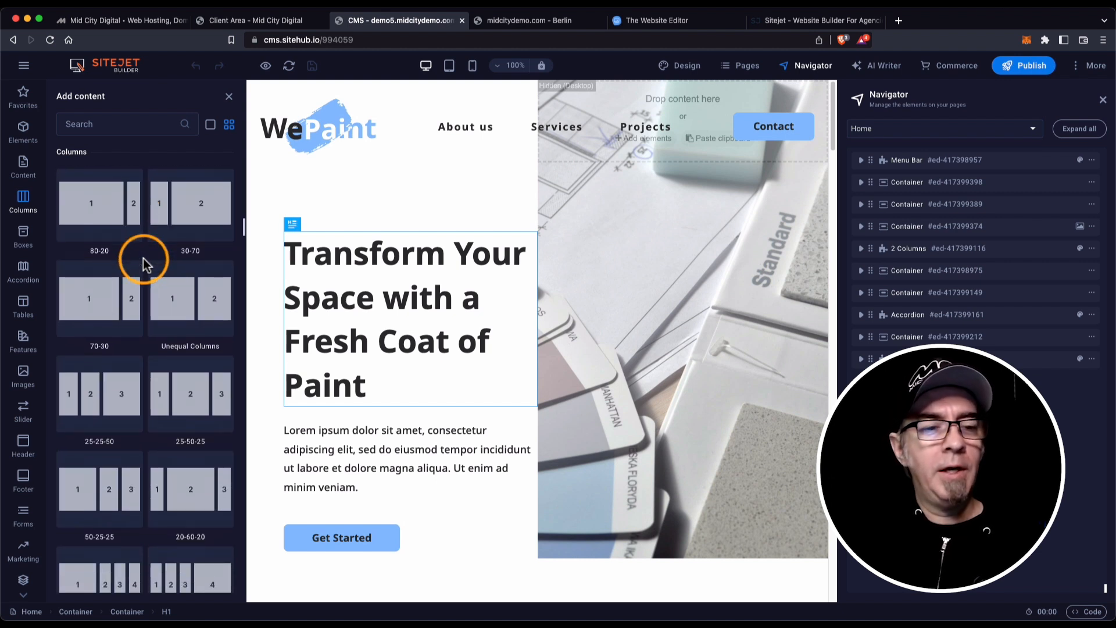
{"action": "scroll", "coordinate": [142, 257], "scroll_direction": "down", "scroll_amount": 4}
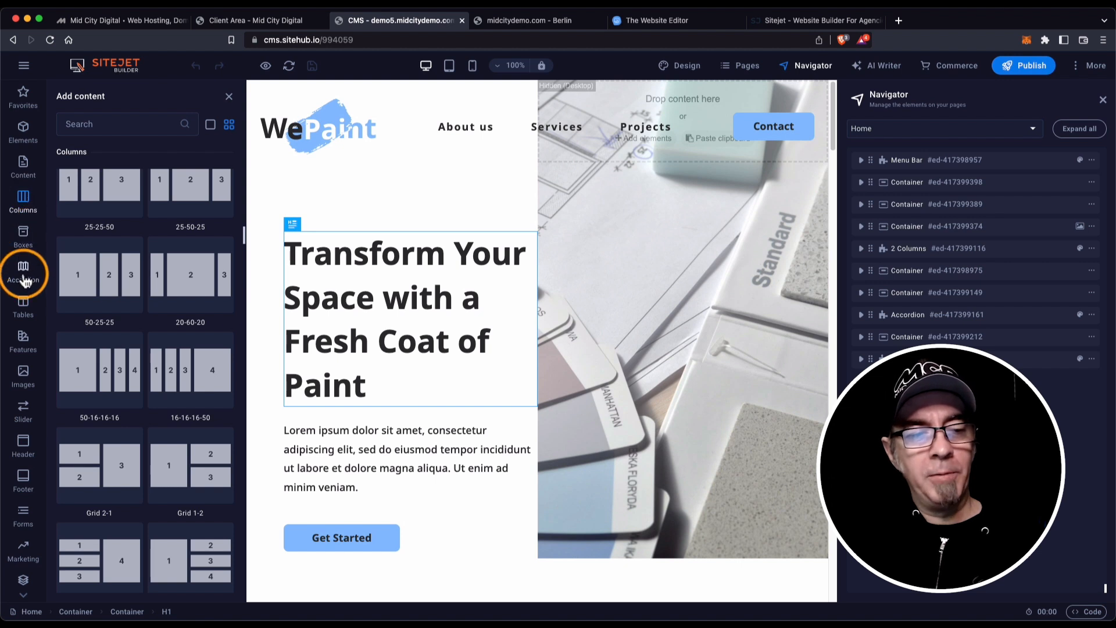
{"action": "scroll", "coordinate": [133, 301], "scroll_direction": "down", "scroll_amount": 1}
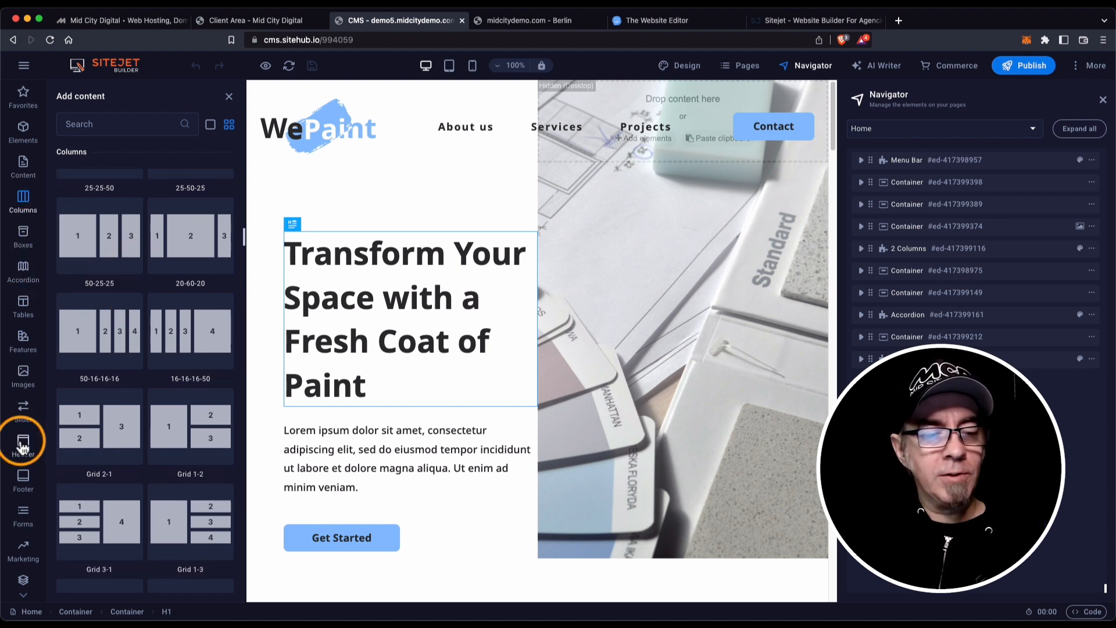
{"action": "left_click", "coordinate": [22, 447]}
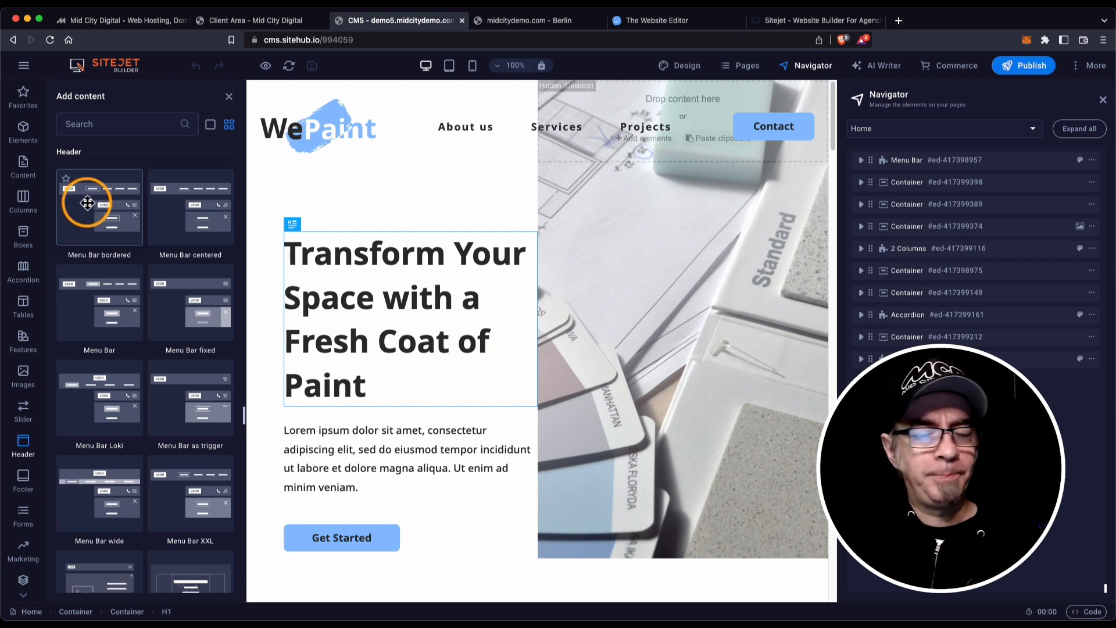
Select the Menu Bar in the Navigator and look through the Forms and Features templates.
{"action": "left_click", "coordinate": [885, 159]}
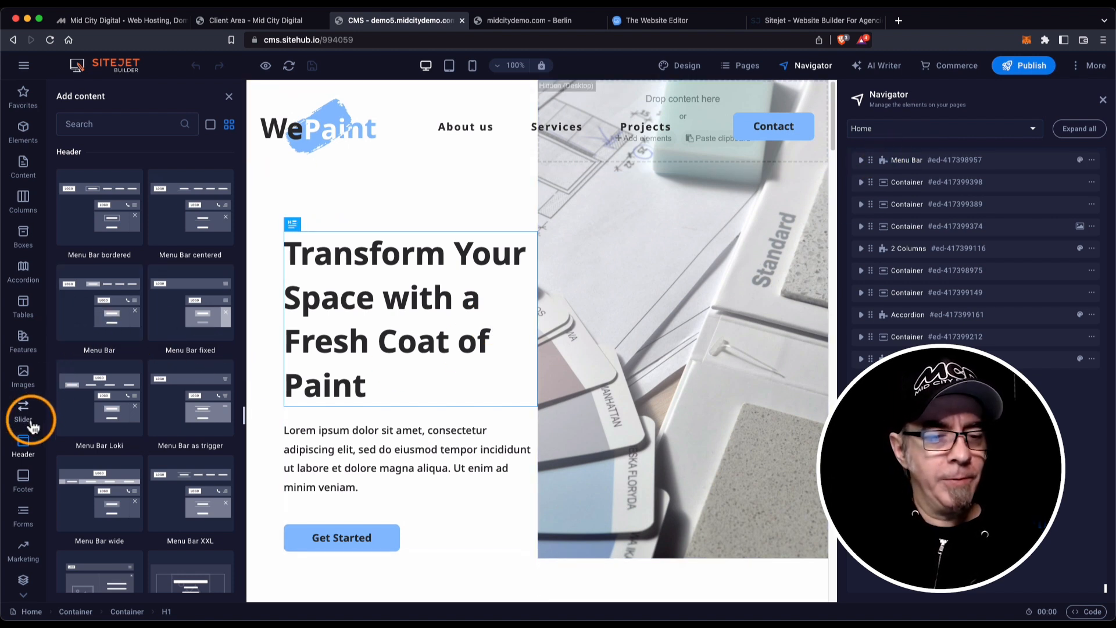
{"action": "scroll", "coordinate": [30, 416], "scroll_direction": "down", "scroll_amount": 1}
{"action": "left_click", "coordinate": [20, 472]}
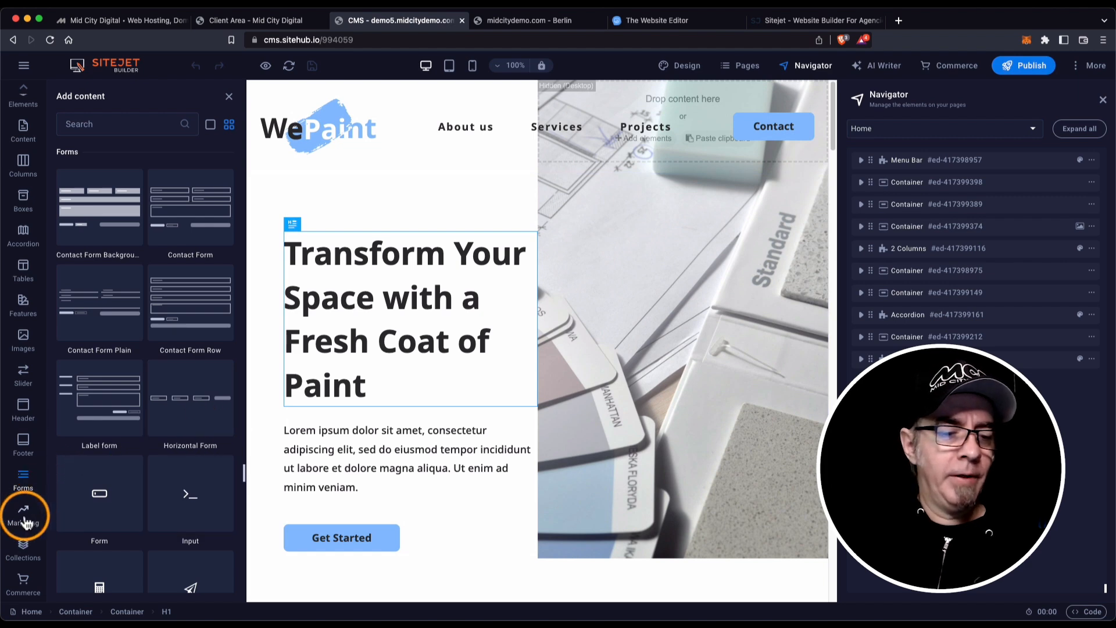
{"action": "left_click", "coordinate": [23, 306]}
{"action": "scroll", "coordinate": [162, 244], "scroll_direction": "up", "scroll_amount": 15}
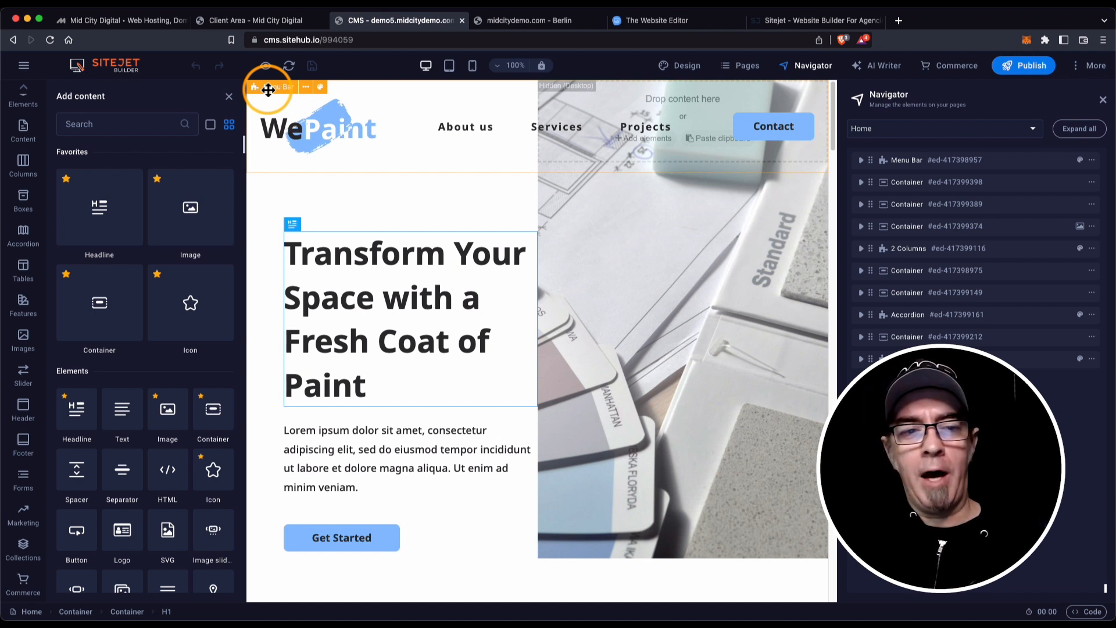
Show the Menu Bar's container settings, close the Navigator, and scroll to confirm the header stays pinned.
{"action": "left_click", "coordinate": [268, 89]}
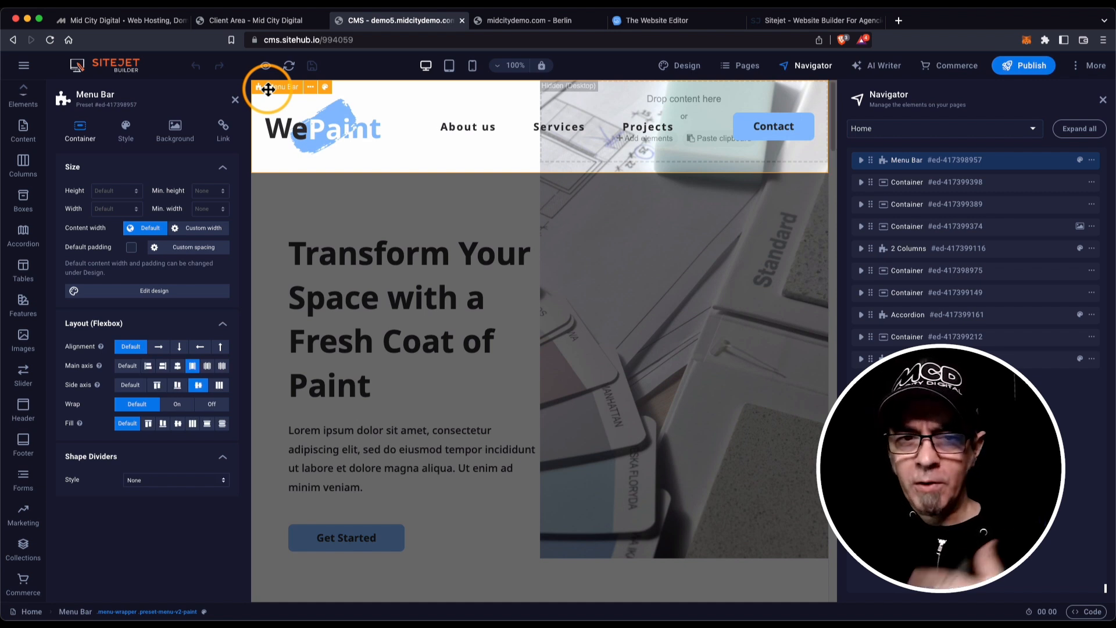
{"action": "left_click", "coordinate": [1104, 102]}
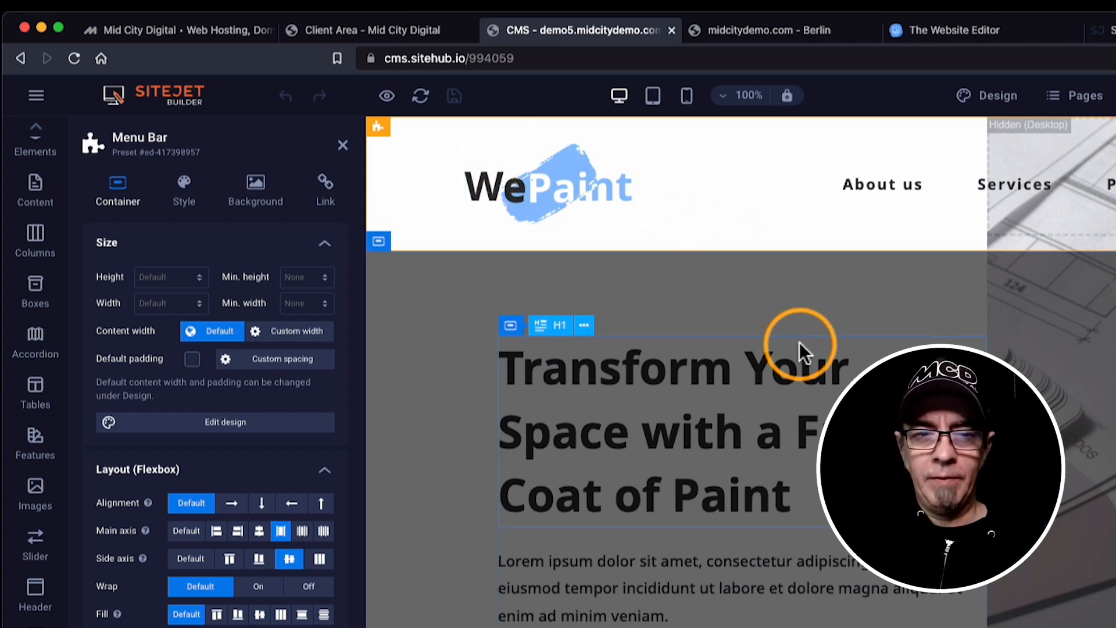
{"action": "scroll", "coordinate": [800, 343], "scroll_direction": "down", "scroll_amount": 5}
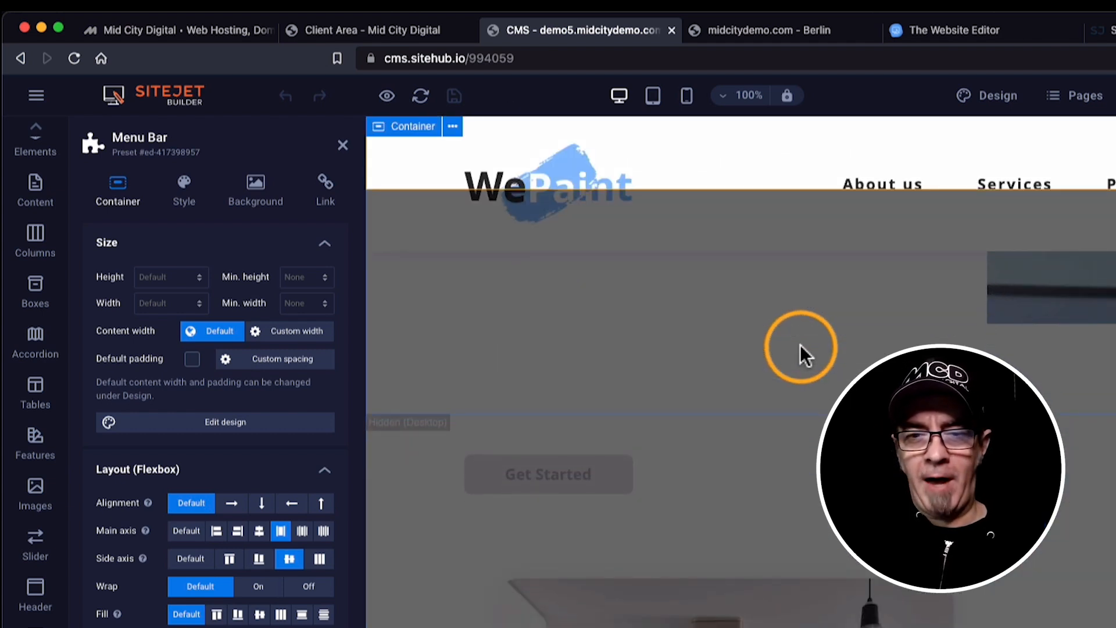
{"action": "scroll", "coordinate": [800, 344], "scroll_direction": "down", "scroll_amount": 5}
{"action": "scroll", "coordinate": [799, 344], "scroll_direction": "up", "scroll_amount": 10}
{"action": "scroll", "coordinate": [800, 344], "scroll_direction": "down", "scroll_amount": 6}
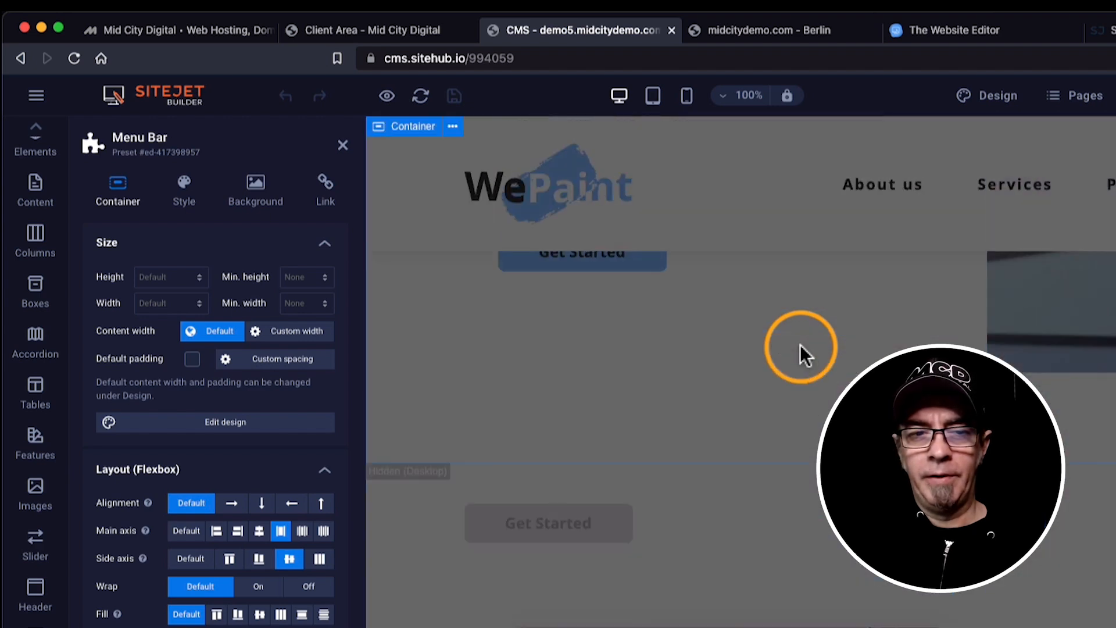
{"action": "scroll", "coordinate": [800, 344], "scroll_direction": "up", "scroll_amount": 6}
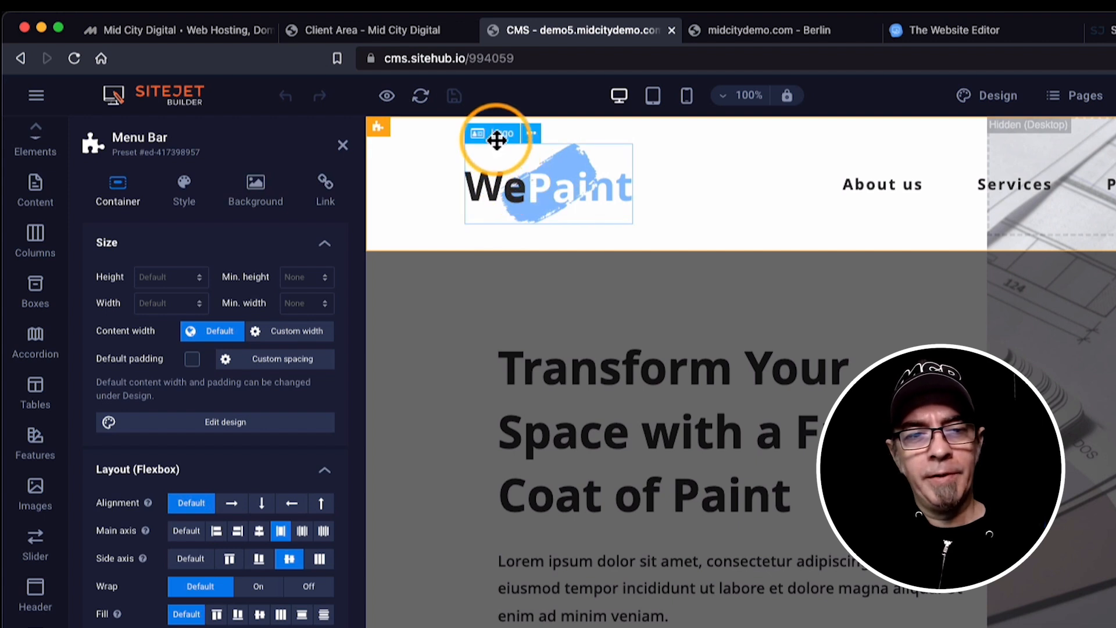
Change the WePaint logo width from 200 to 125 px in its Logo settings.
{"action": "left_click", "coordinate": [498, 138]}
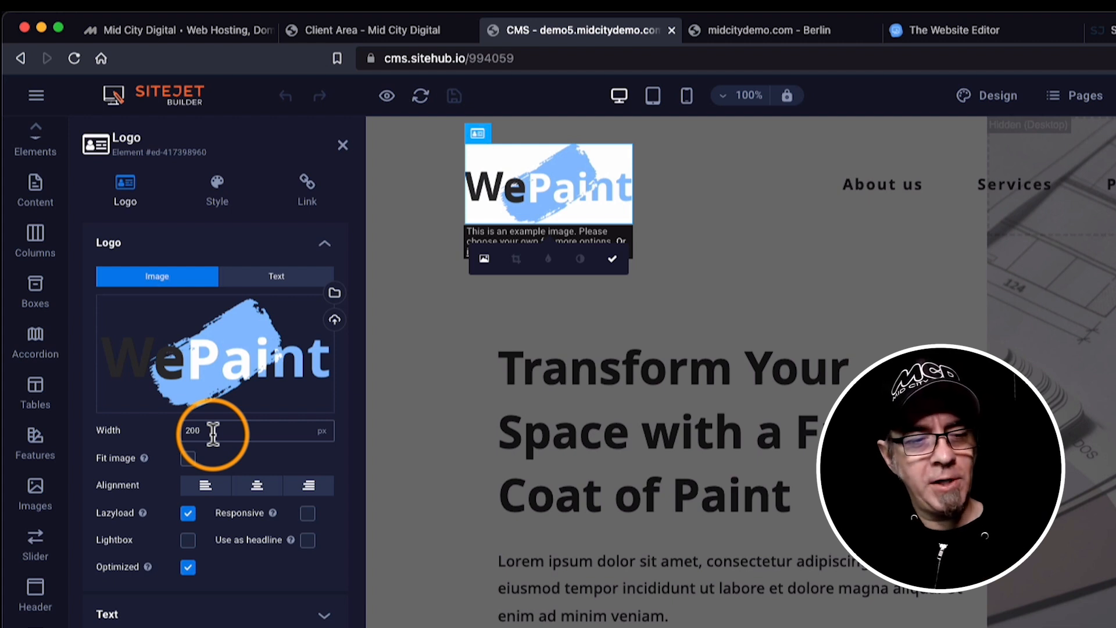
{"action": "left_click", "coordinate": [217, 188]}
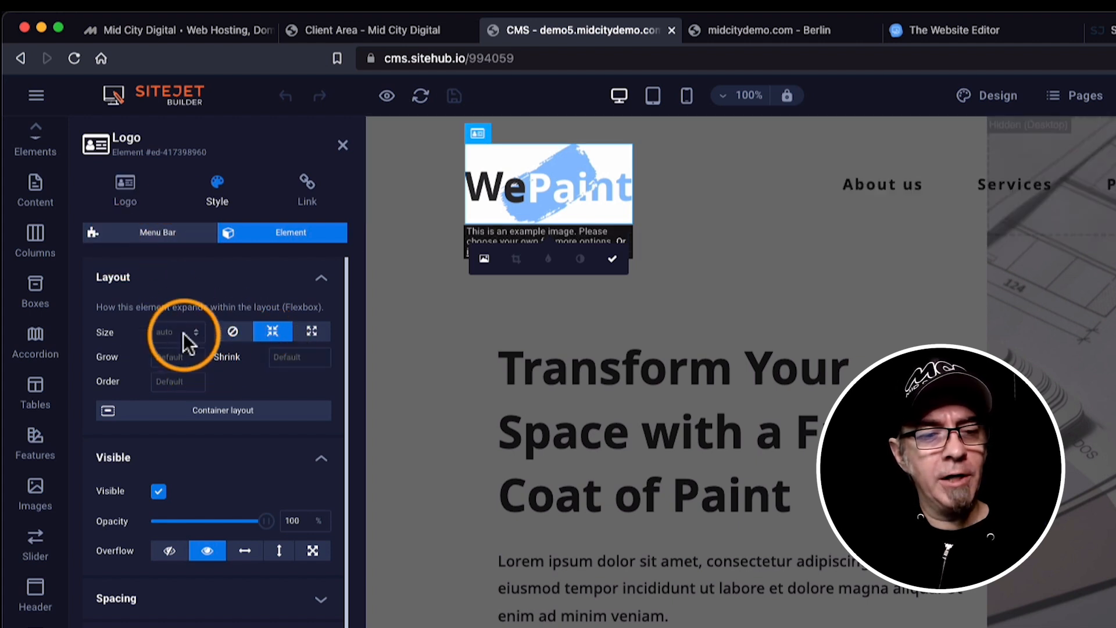
{"action": "left_click", "coordinate": [133, 198]}
{"action": "left_click", "coordinate": [186, 430]}
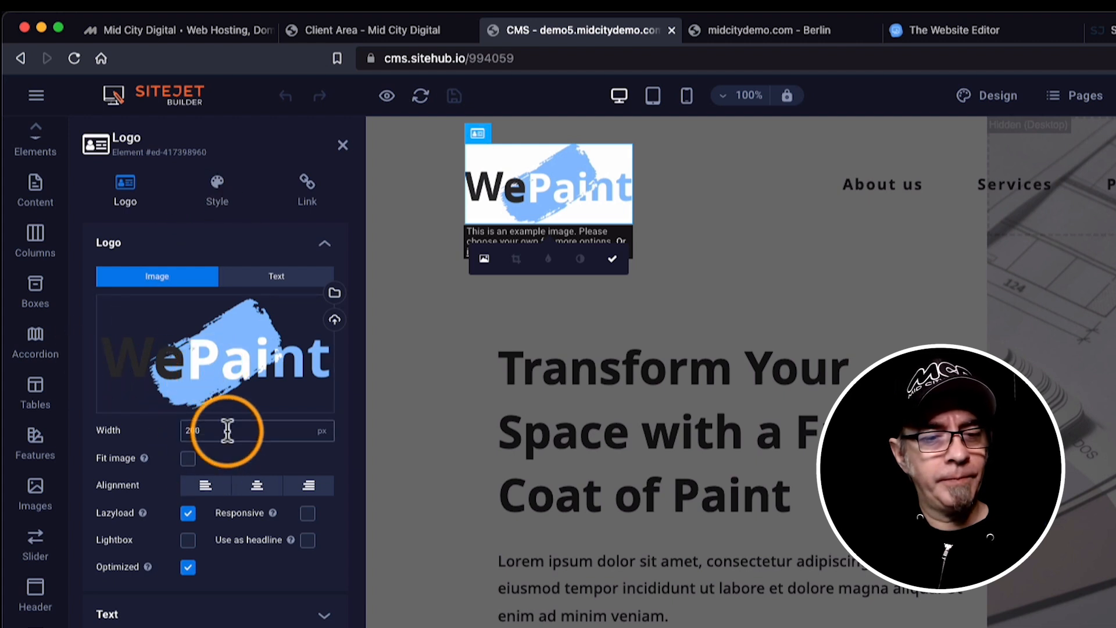
{"action": "left_click_drag", "start_coordinate": [224, 430], "coordinate": [158, 418]}
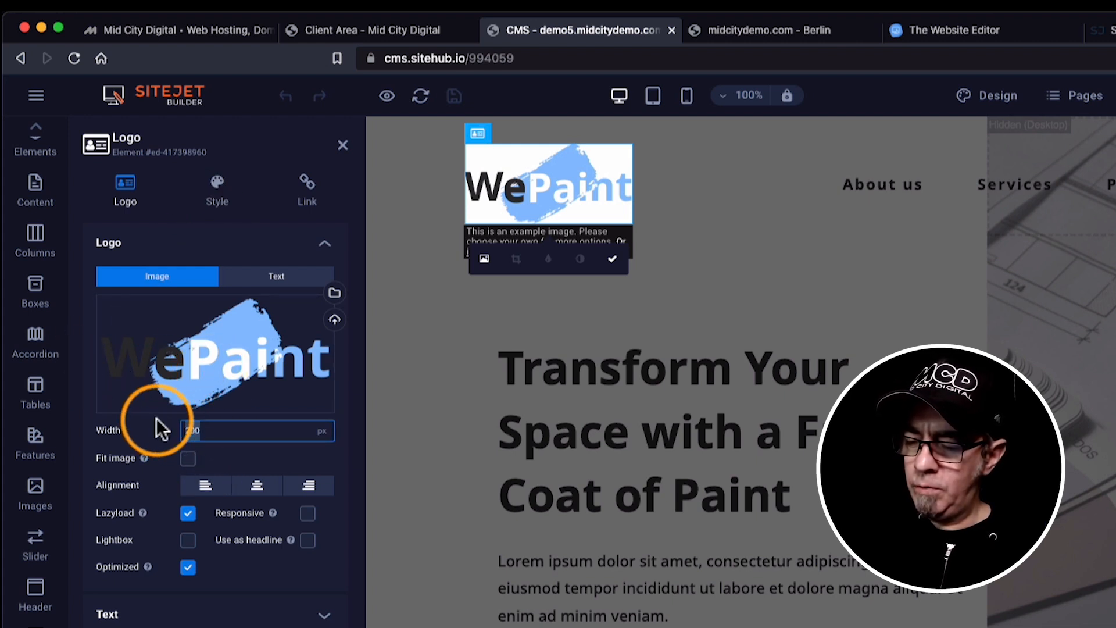
{"action": "type", "text": "125"}
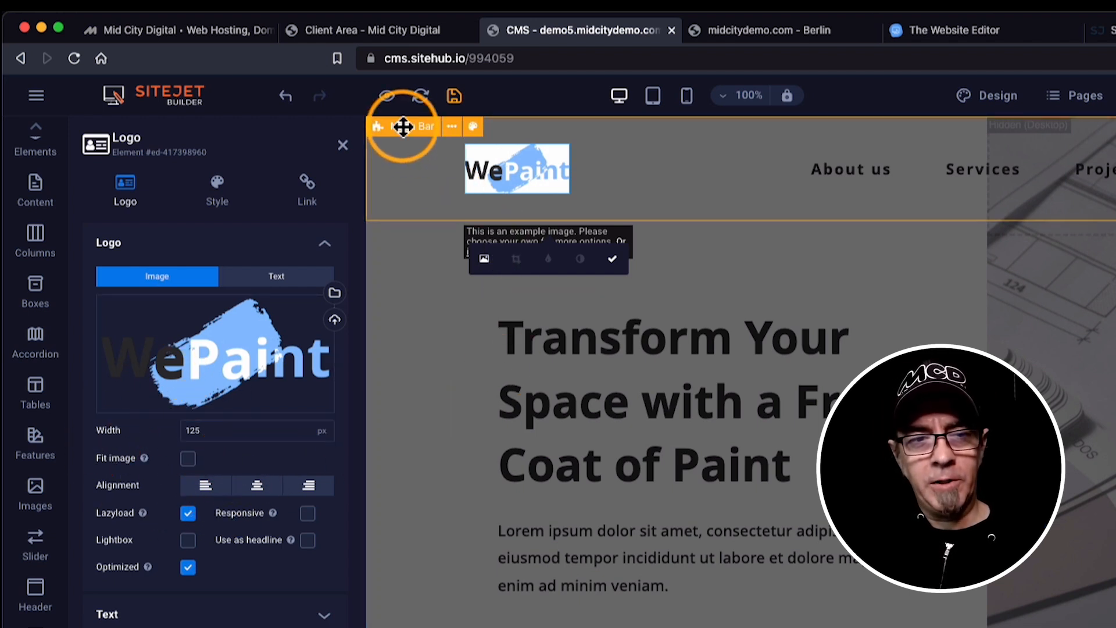
Change the menu bar's top and bottom padding from 32 px to 20 px each.
{"action": "left_click", "coordinate": [404, 127]}
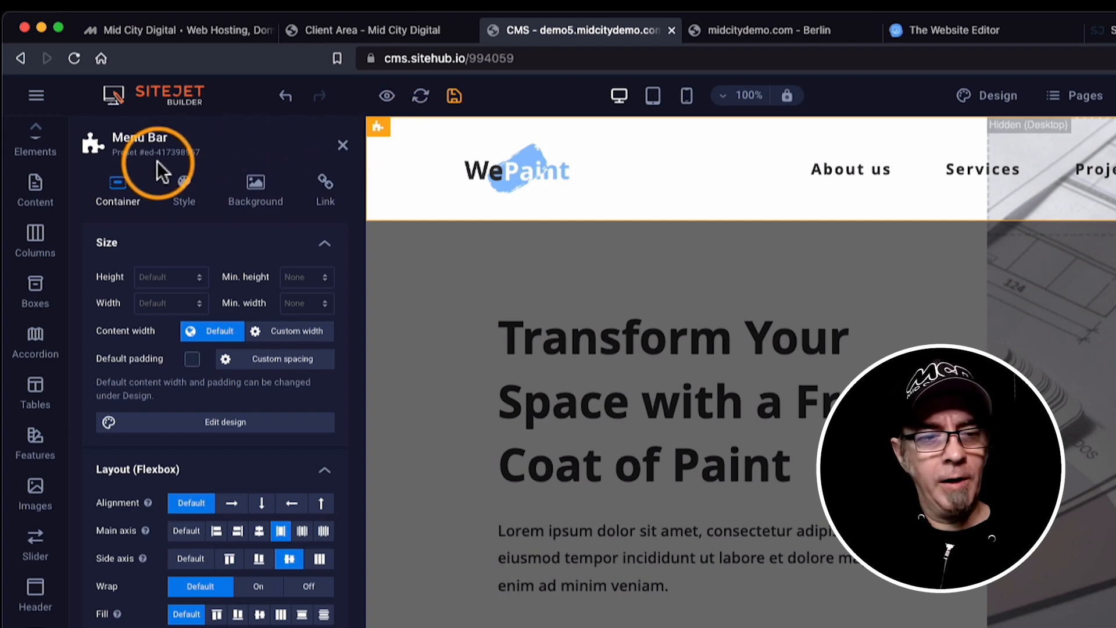
{"action": "left_click", "coordinate": [183, 204]}
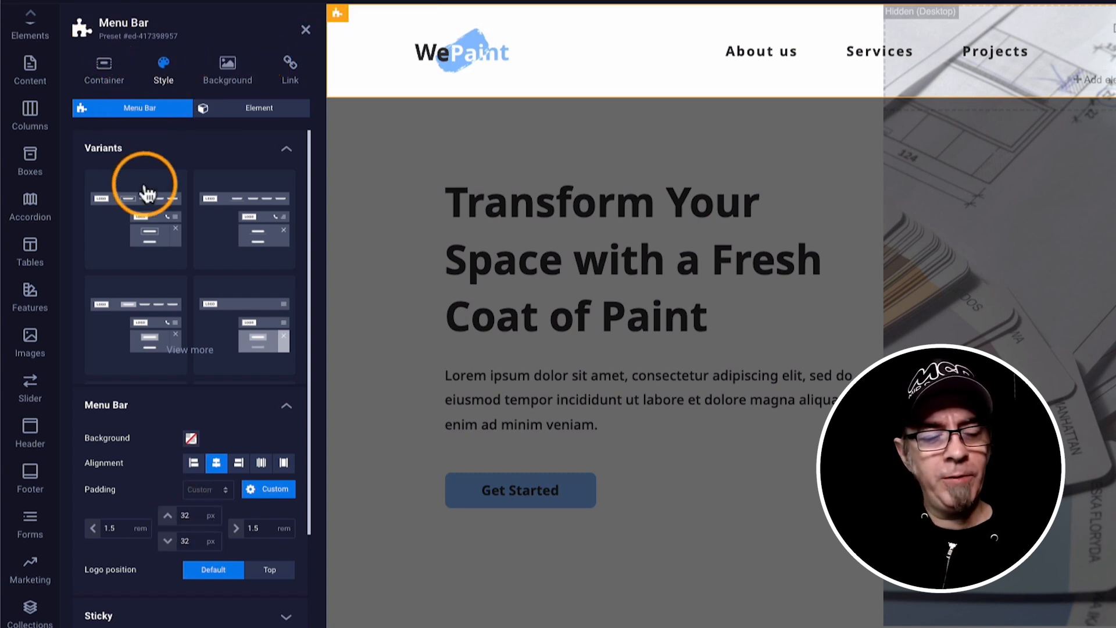
{"action": "scroll", "coordinate": [143, 442], "scroll_direction": "down", "scroll_amount": 3}
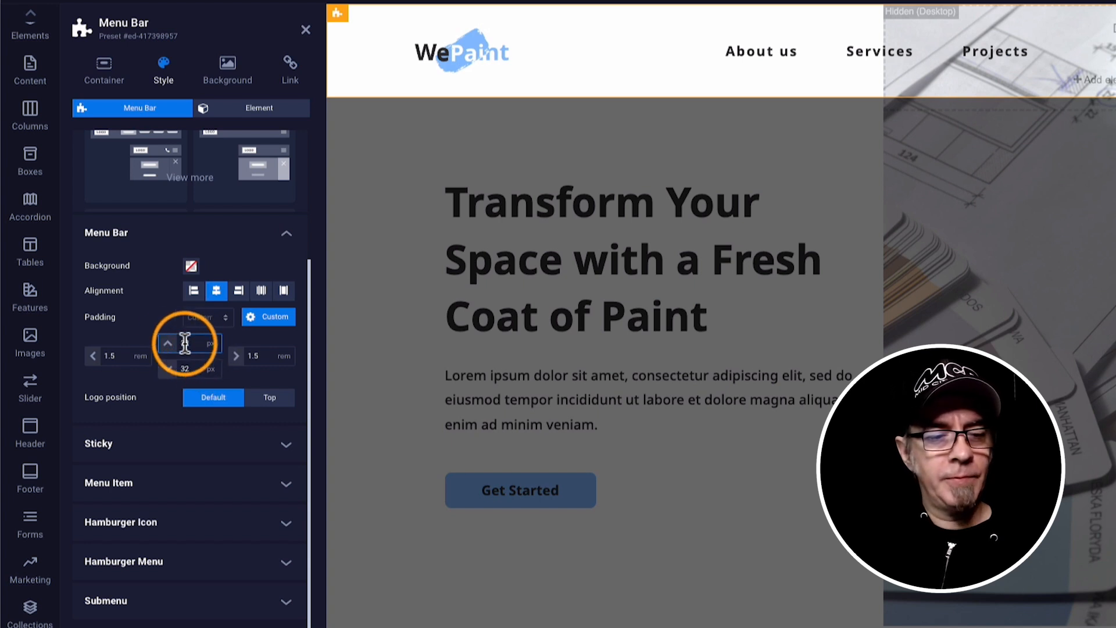
{"action": "type", "text": "20"}
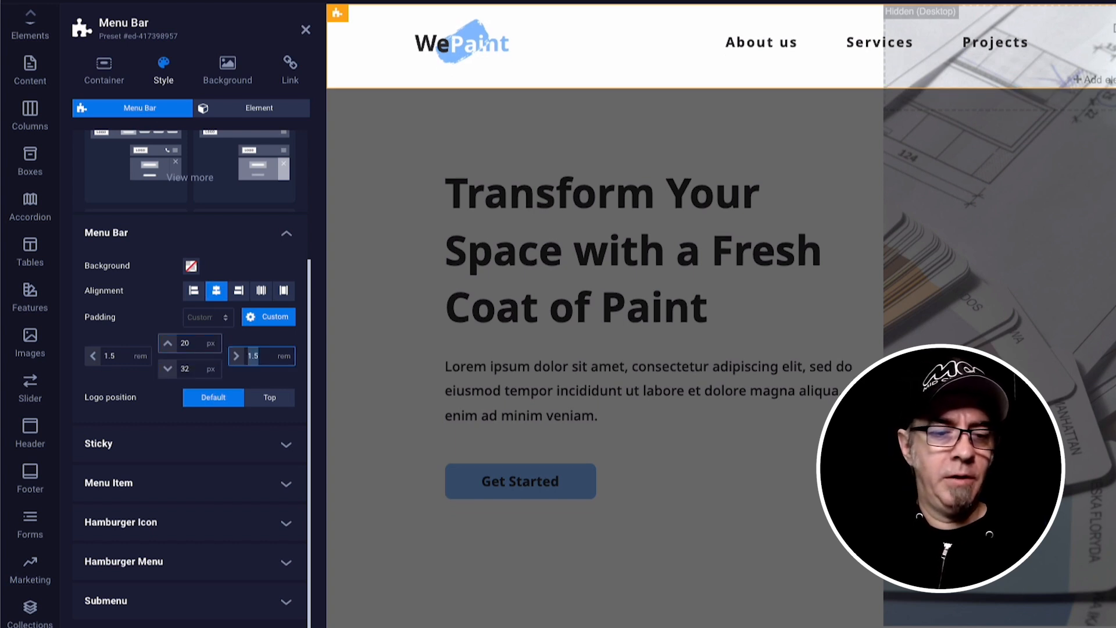
{"action": "left_click", "coordinate": [178, 368]}
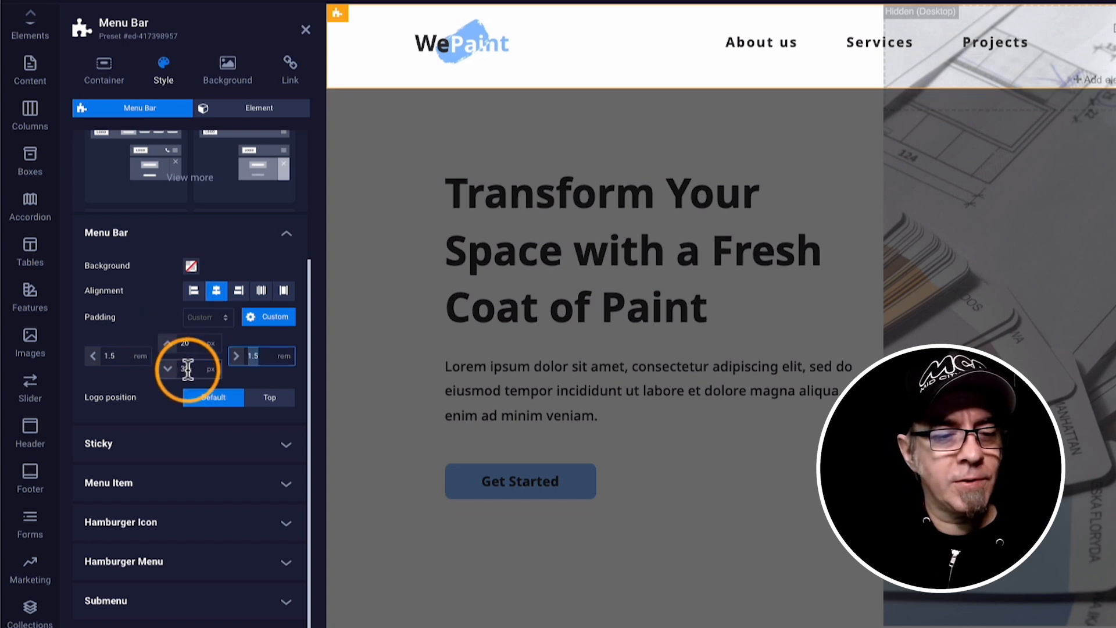
{"action": "type", "text": "20"}
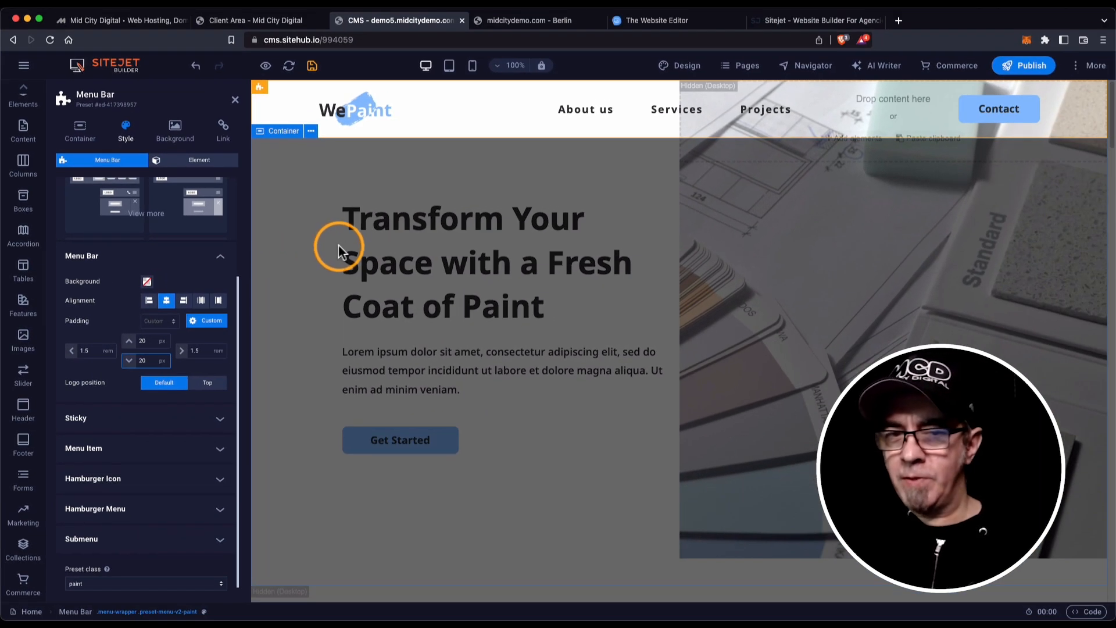
Save the logo and padding changes, then scroll through a preview of the page.
{"action": "left_click", "coordinate": [312, 67]}
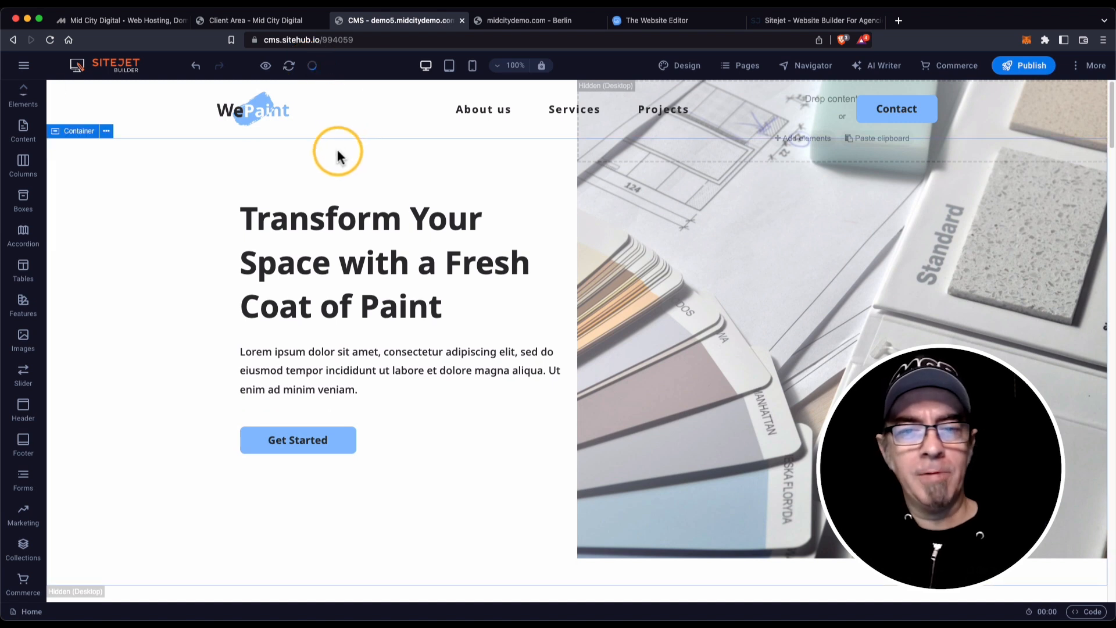
{"action": "mouse_move", "coordinate": [262, 67]}
{"action": "left_click", "coordinate": [260, 96]}
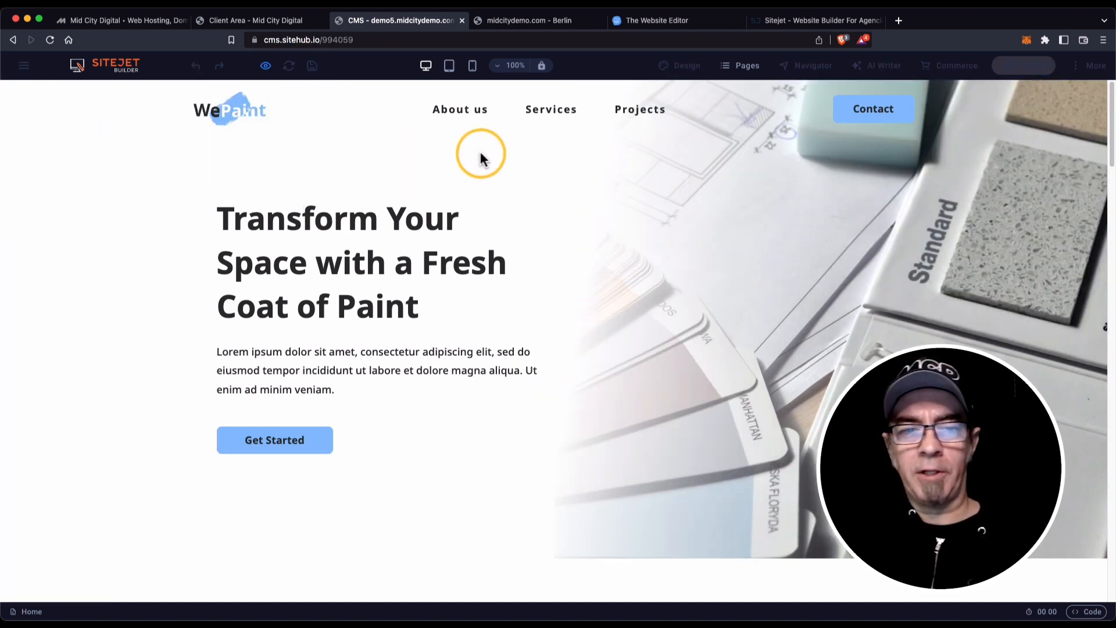
{"action": "scroll", "coordinate": [489, 238], "scroll_direction": "down", "scroll_amount": 5}
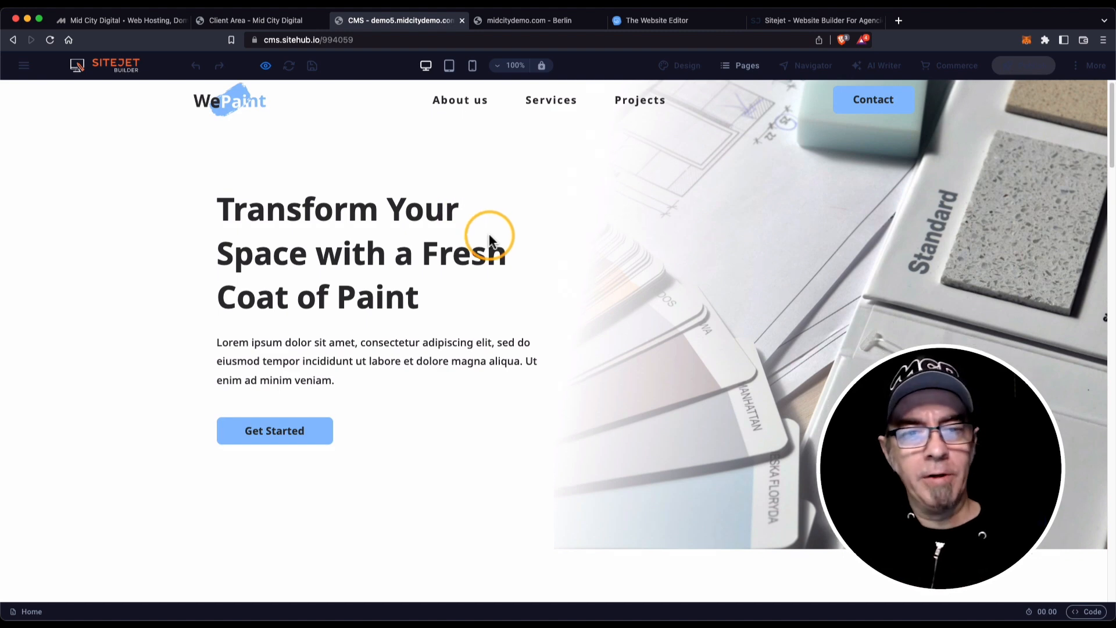
{"action": "scroll", "coordinate": [490, 239], "scroll_direction": "down", "scroll_amount": 12}
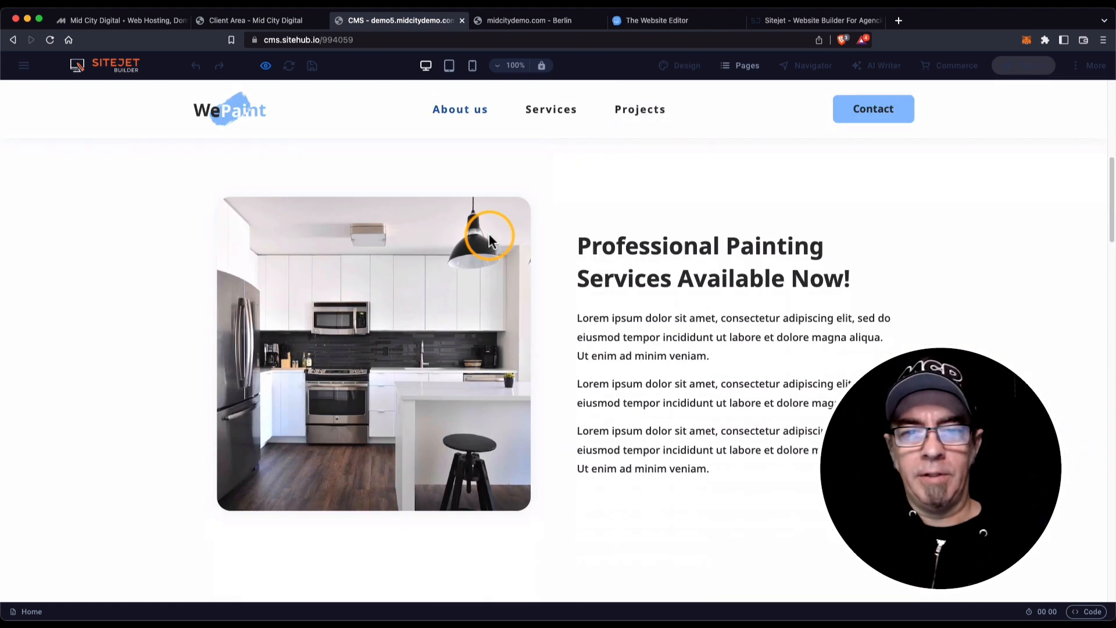
{"action": "scroll", "coordinate": [490, 238], "scroll_direction": "up", "scroll_amount": 15}
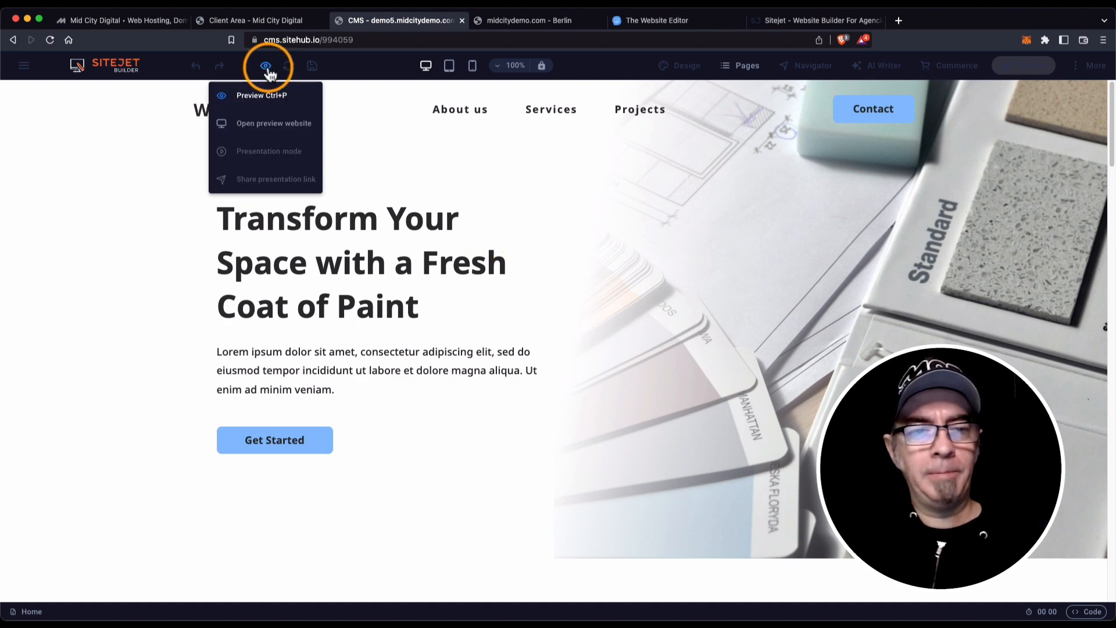
{"action": "left_click", "coordinate": [268, 68]}
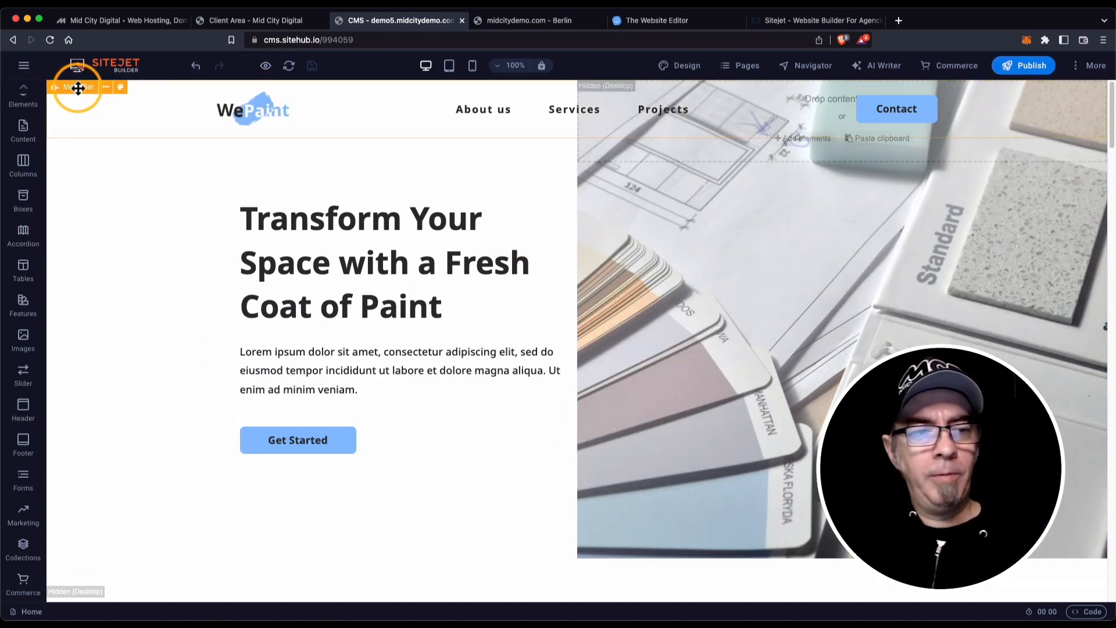
Set the menu bar's Sticky Position to After banner and switch to preview.
{"action": "left_click", "coordinate": [78, 88]}
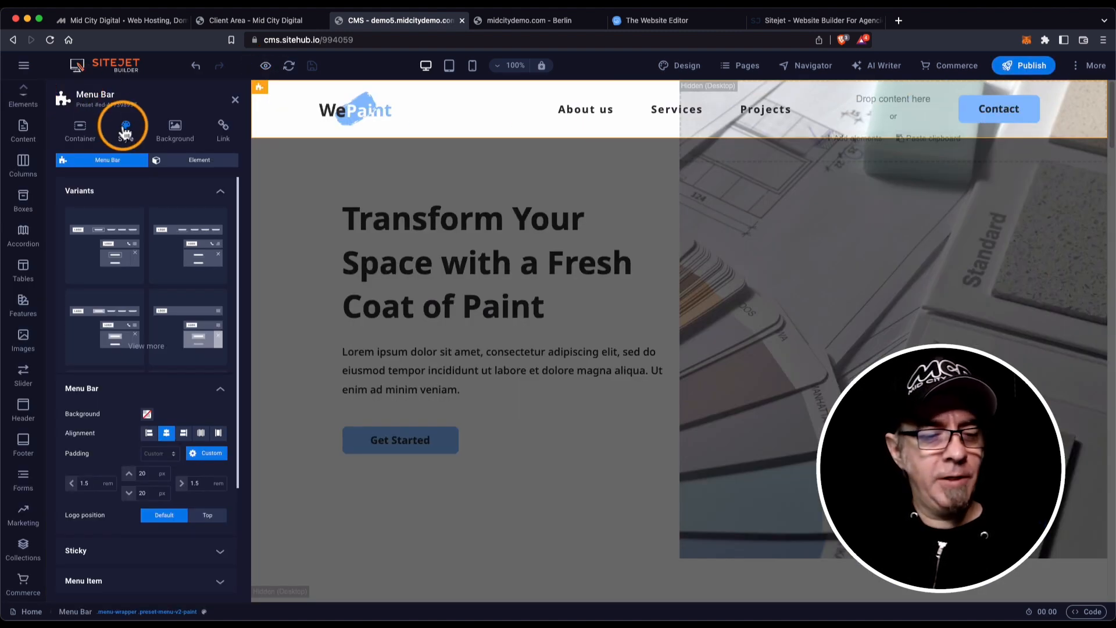
{"action": "left_click", "coordinate": [219, 550]}
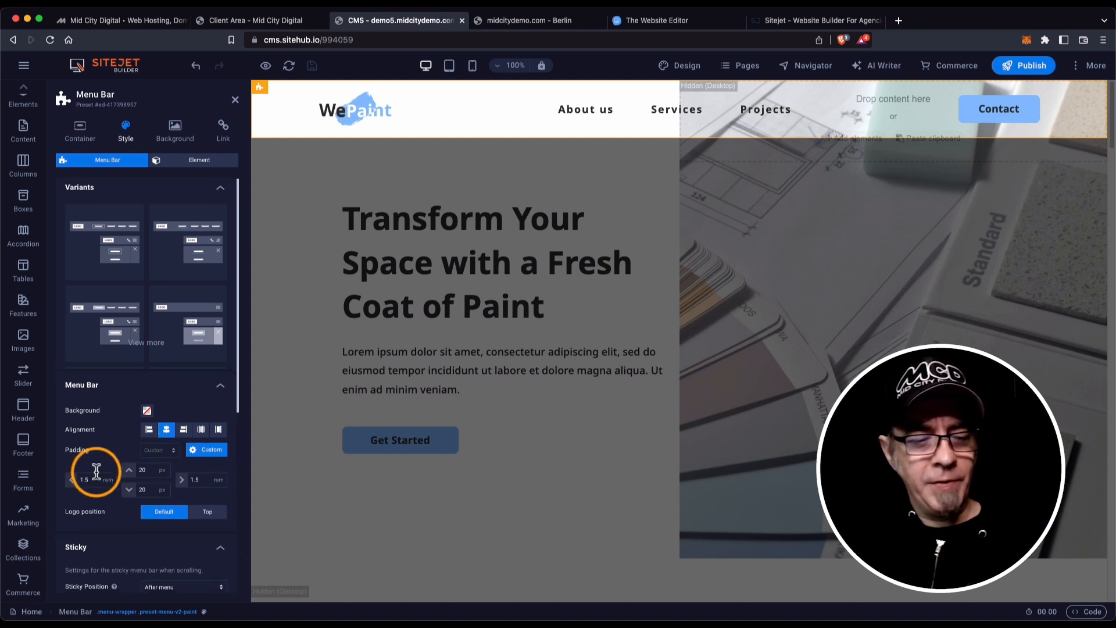
{"action": "scroll", "coordinate": [97, 471], "scroll_direction": "down", "scroll_amount": 5}
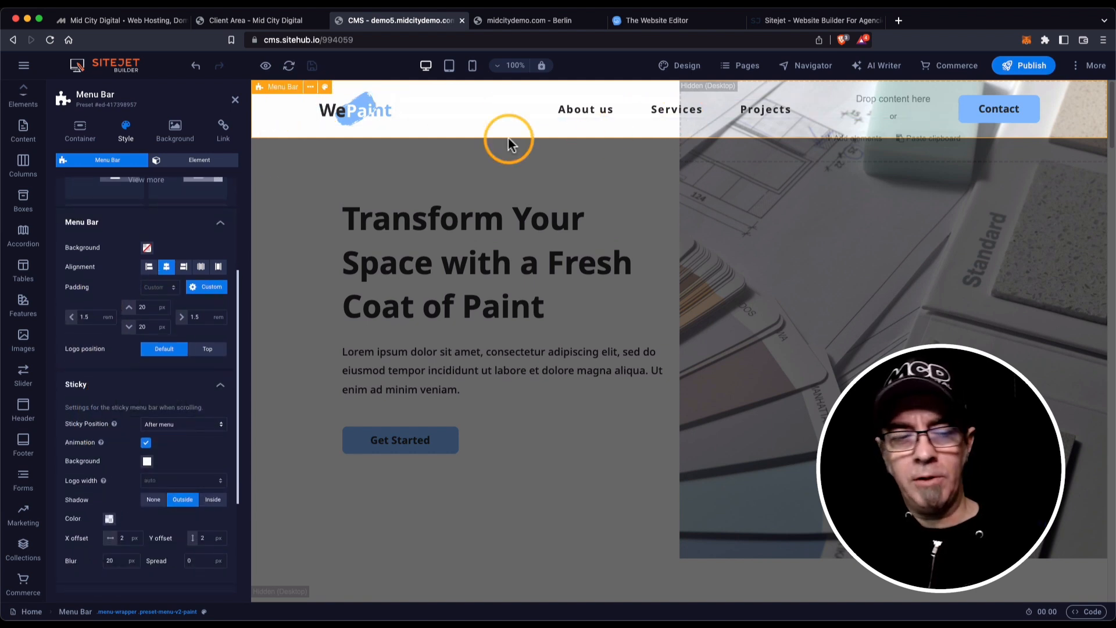
{"action": "scroll", "coordinate": [96, 380], "scroll_direction": "down", "scroll_amount": 3}
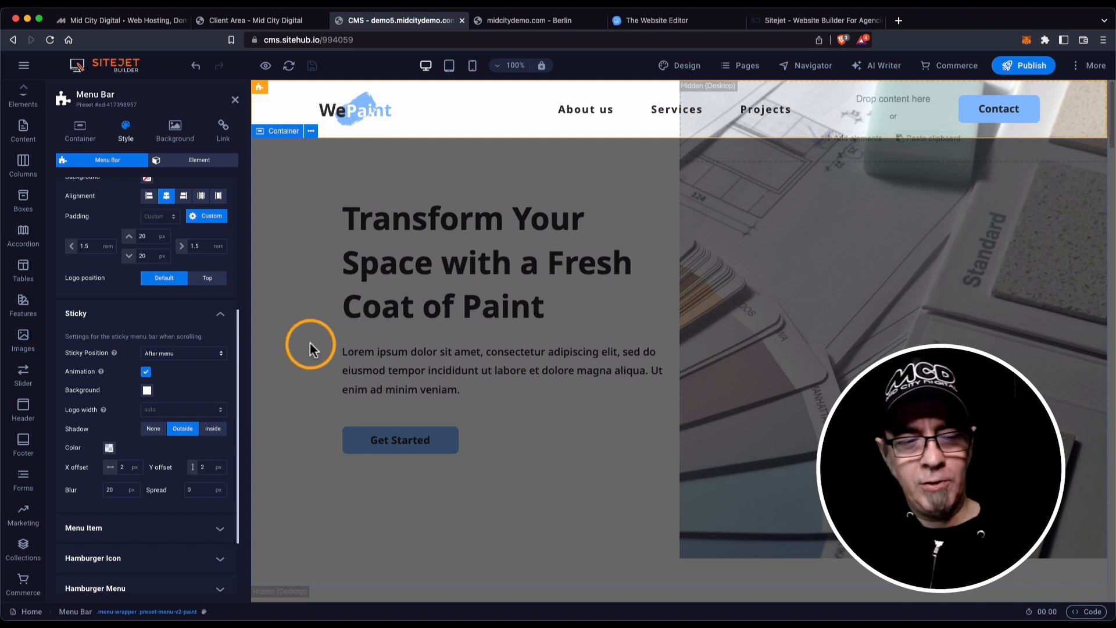
{"action": "left_click", "coordinate": [211, 352]}
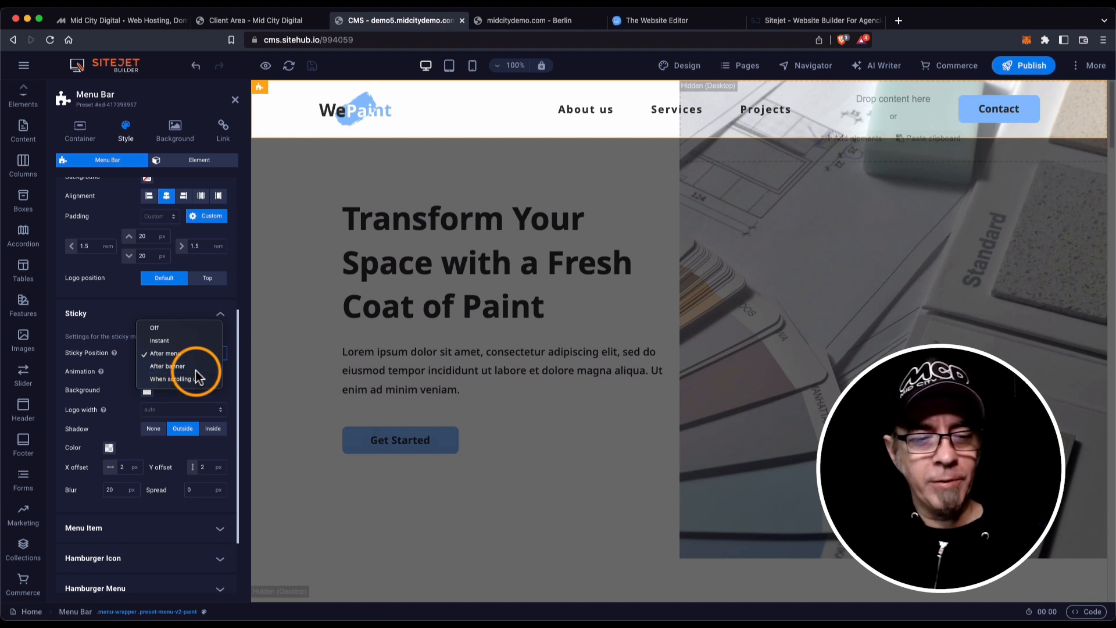
{"action": "left_click", "coordinate": [196, 367]}
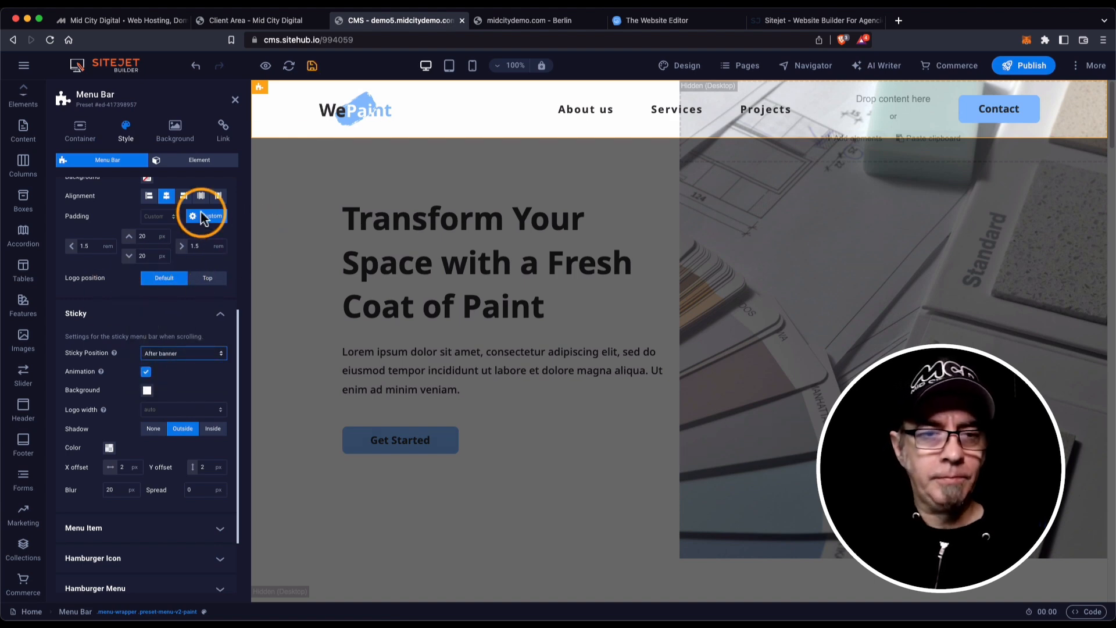
{"action": "left_click", "coordinate": [265, 66]}
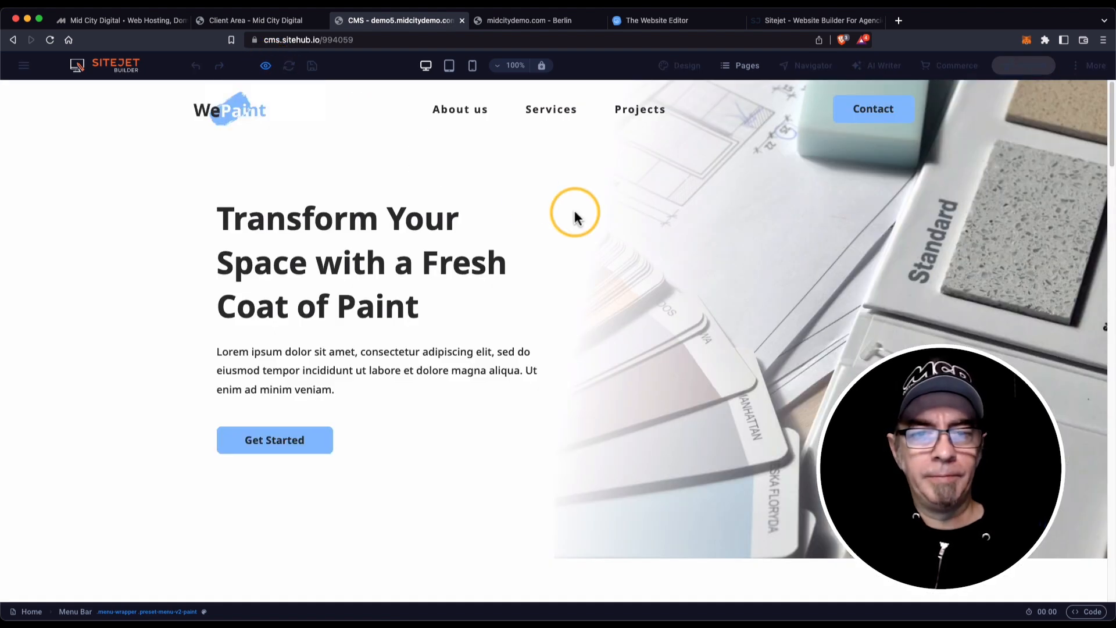
Scroll the preview up and down to test the After banner sticky menu, then exit preview.
{"action": "scroll", "coordinate": [575, 212], "scroll_direction": "down", "scroll_amount": 5}
{"action": "scroll", "coordinate": [574, 214], "scroll_direction": "down", "scroll_amount": 3}
{"action": "scroll", "coordinate": [574, 213], "scroll_direction": "up", "scroll_amount": 10}
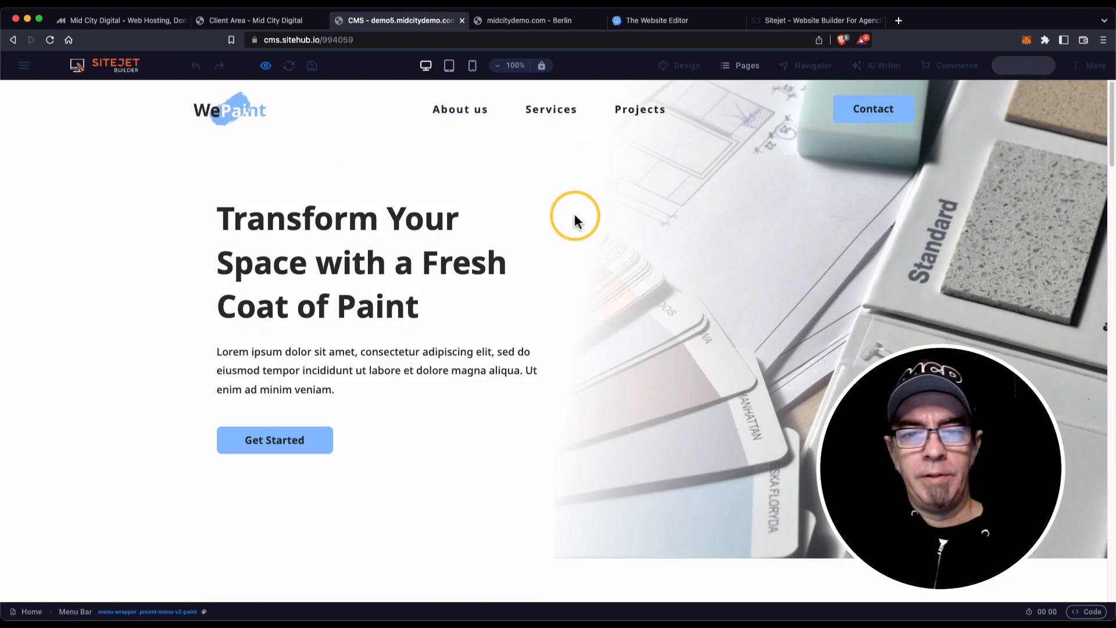
{"action": "scroll", "coordinate": [574, 220], "scroll_direction": "down", "scroll_amount": 5}
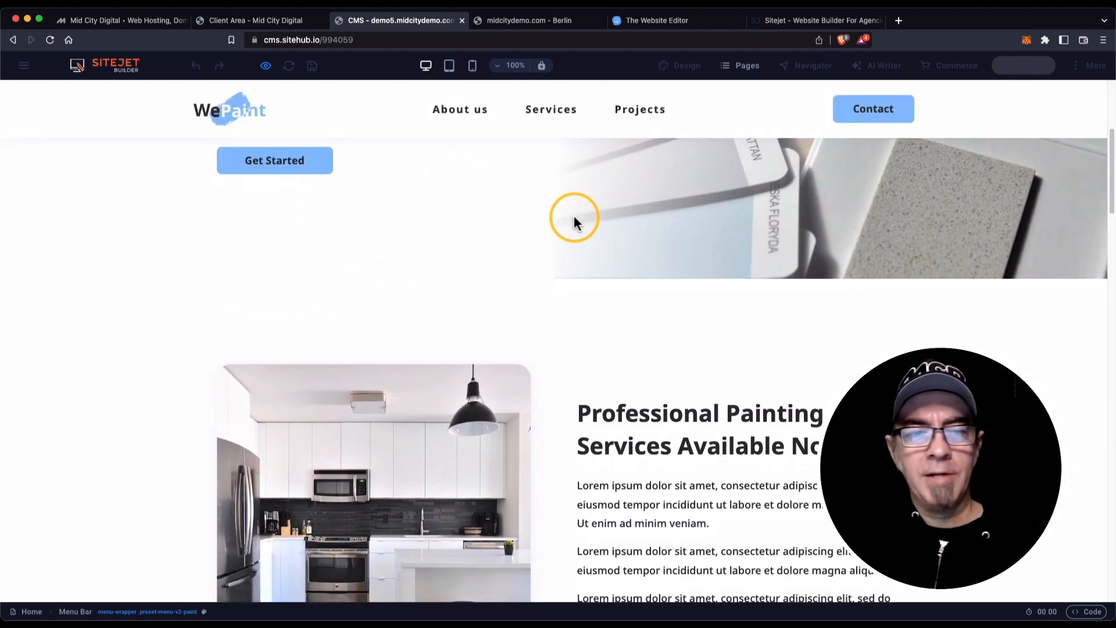
{"action": "scroll", "coordinate": [574, 220], "scroll_direction": "up", "scroll_amount": 4}
{"action": "scroll", "coordinate": [574, 221], "scroll_direction": "up", "scroll_amount": 2}
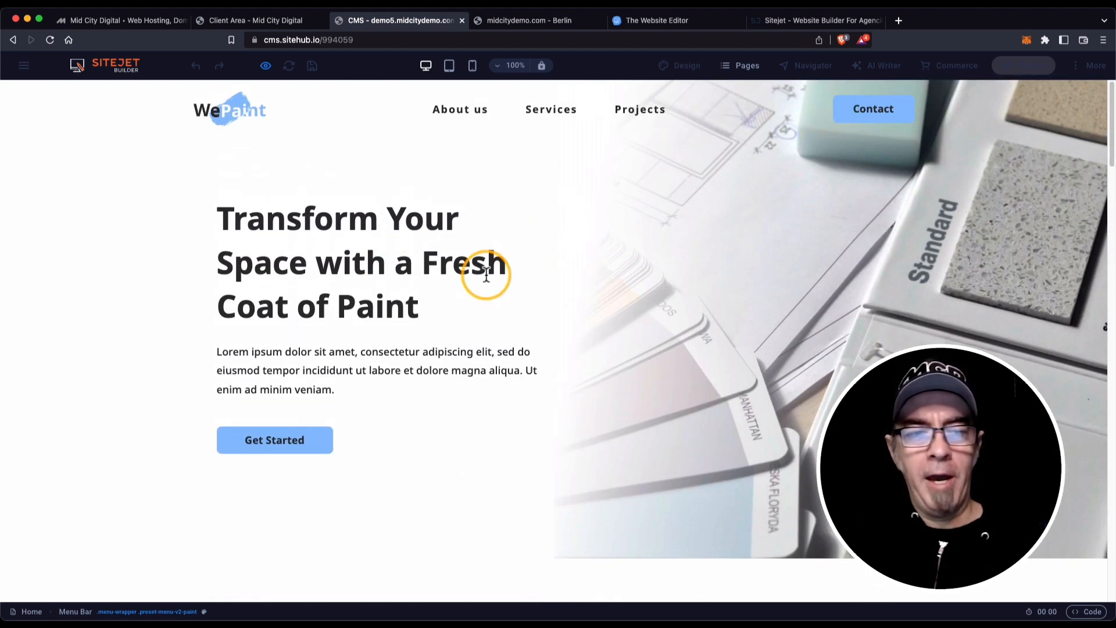
{"action": "scroll", "coordinate": [490, 308], "scroll_direction": "down", "scroll_amount": 4}
{"action": "scroll", "coordinate": [491, 309], "scroll_direction": "up", "scroll_amount": 4}
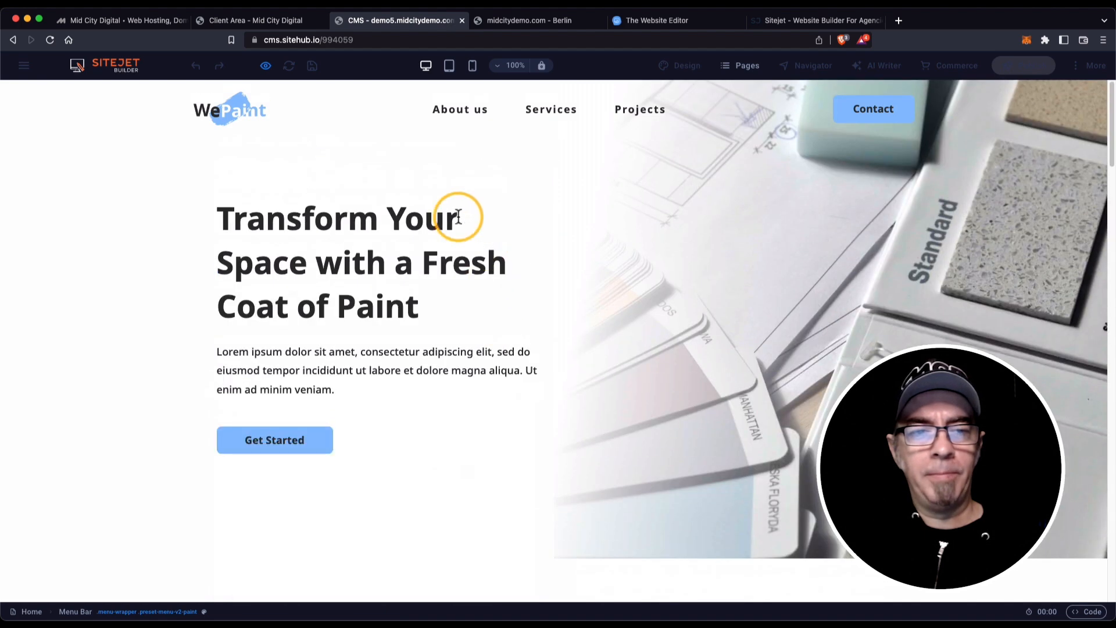
{"action": "left_click", "coordinate": [271, 69]}
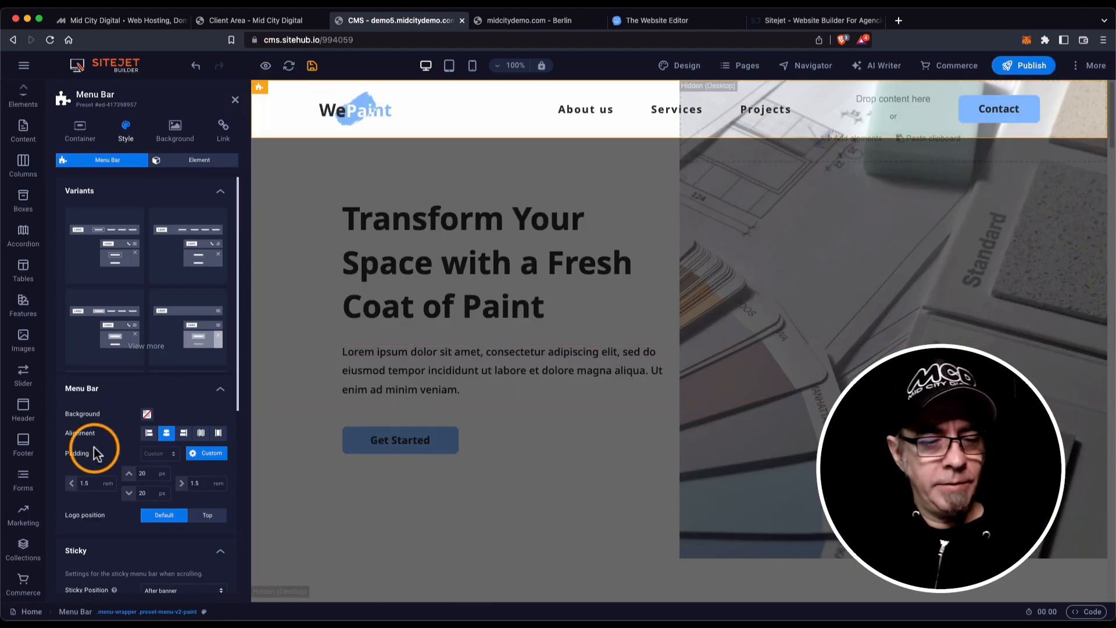
{"action": "scroll", "coordinate": [95, 445], "scroll_direction": "down", "scroll_amount": 5}
Set the menu bar's Sticky Position to When scrolling up and save.
{"action": "left_click", "coordinate": [190, 421]}
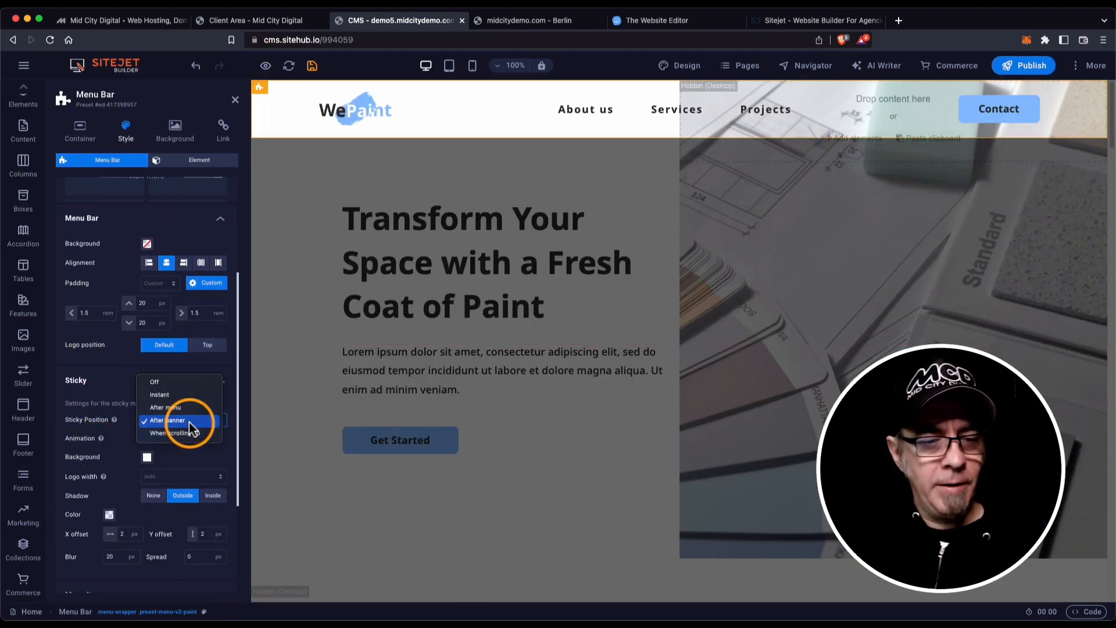
{"action": "left_click", "coordinate": [194, 434]}
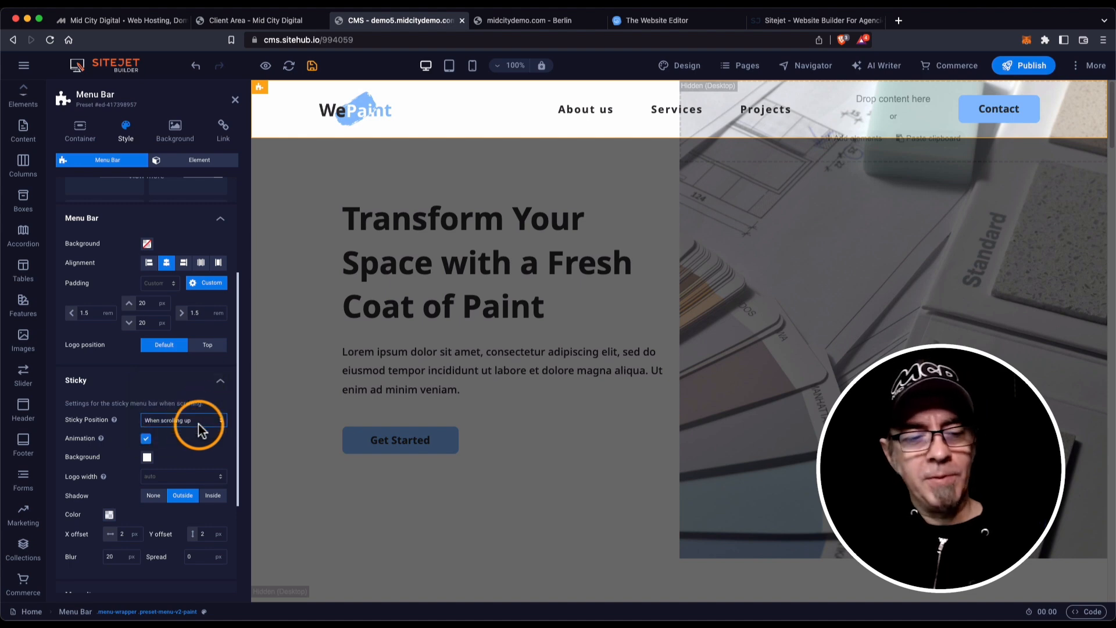
{"action": "left_click", "coordinate": [312, 65]}
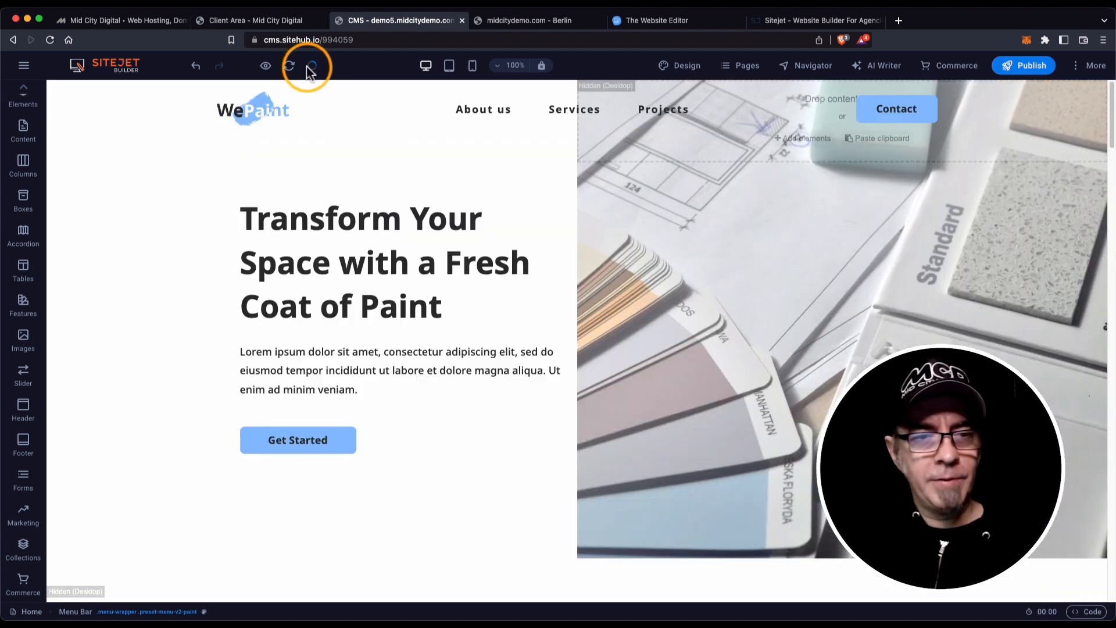
Preview the page, scrolling down and back up to see the header reappear.
{"action": "left_click", "coordinate": [265, 66]}
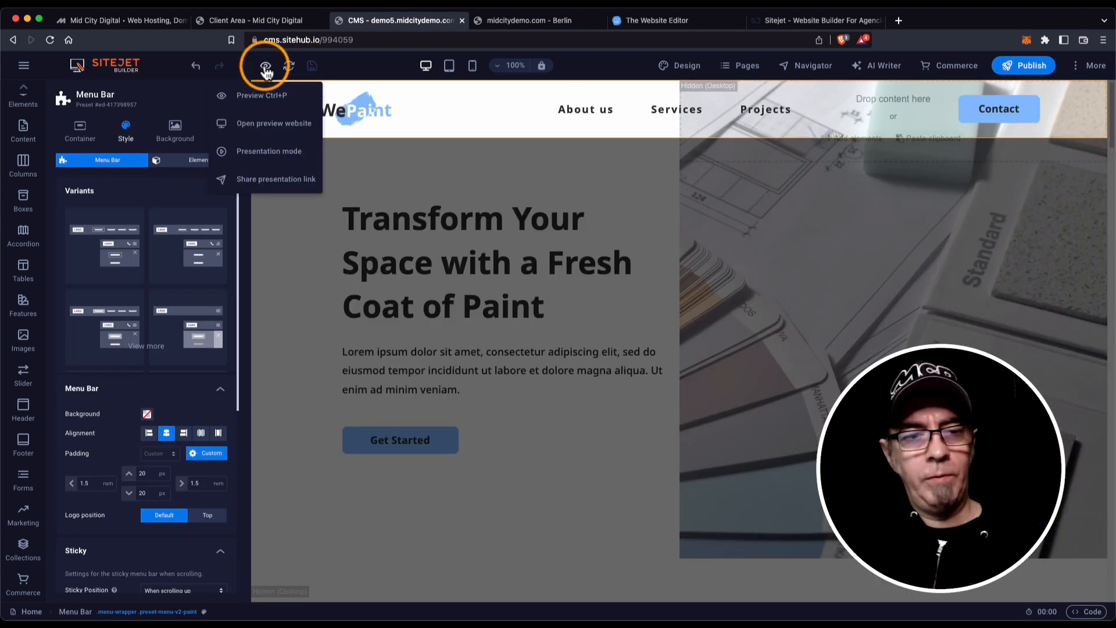
{"action": "left_click", "coordinate": [261, 95]}
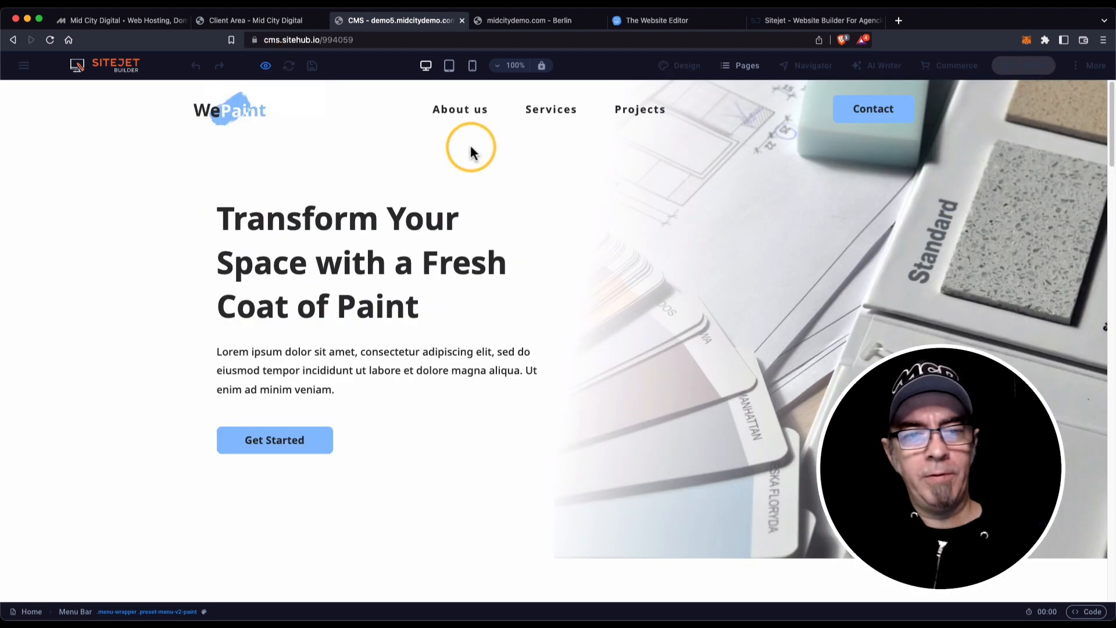
{"action": "scroll", "coordinate": [469, 147], "scroll_direction": "down", "scroll_amount": 7}
{"action": "scroll", "coordinate": [470, 148], "scroll_direction": "down", "scroll_amount": 5}
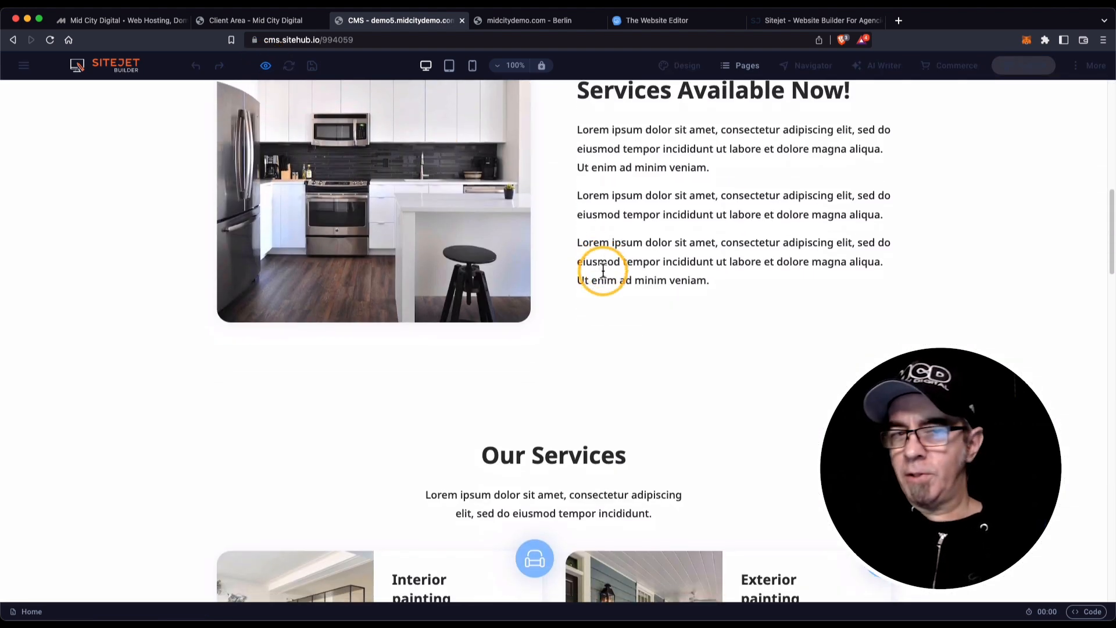
{"action": "scroll", "coordinate": [602, 273], "scroll_direction": "down", "scroll_amount": 2}
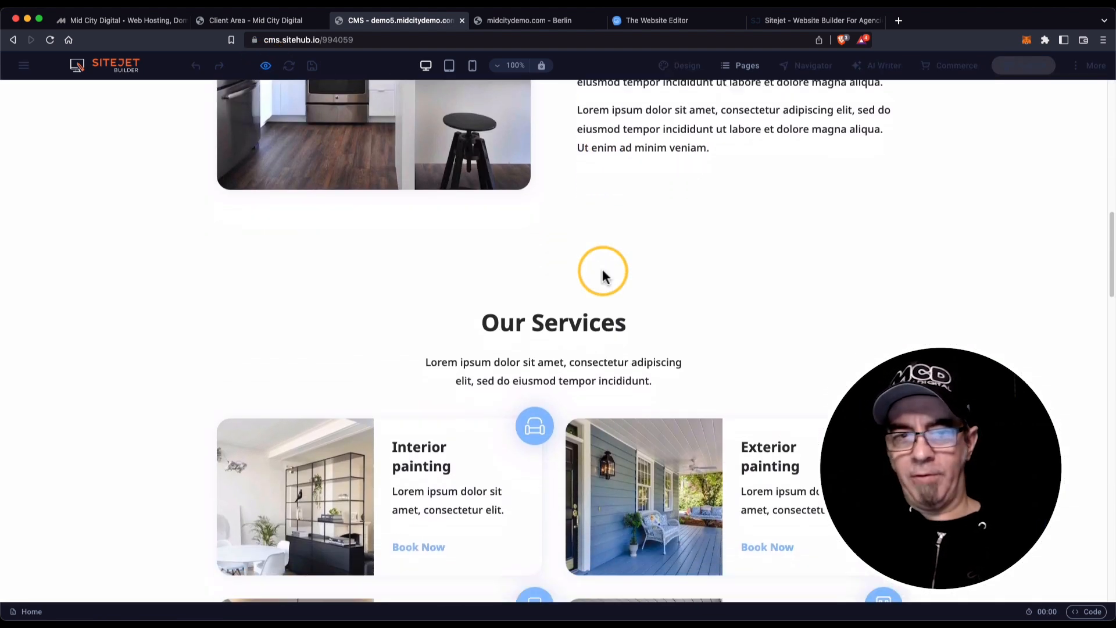
{"action": "scroll", "coordinate": [602, 273], "scroll_direction": "up", "scroll_amount": 4}
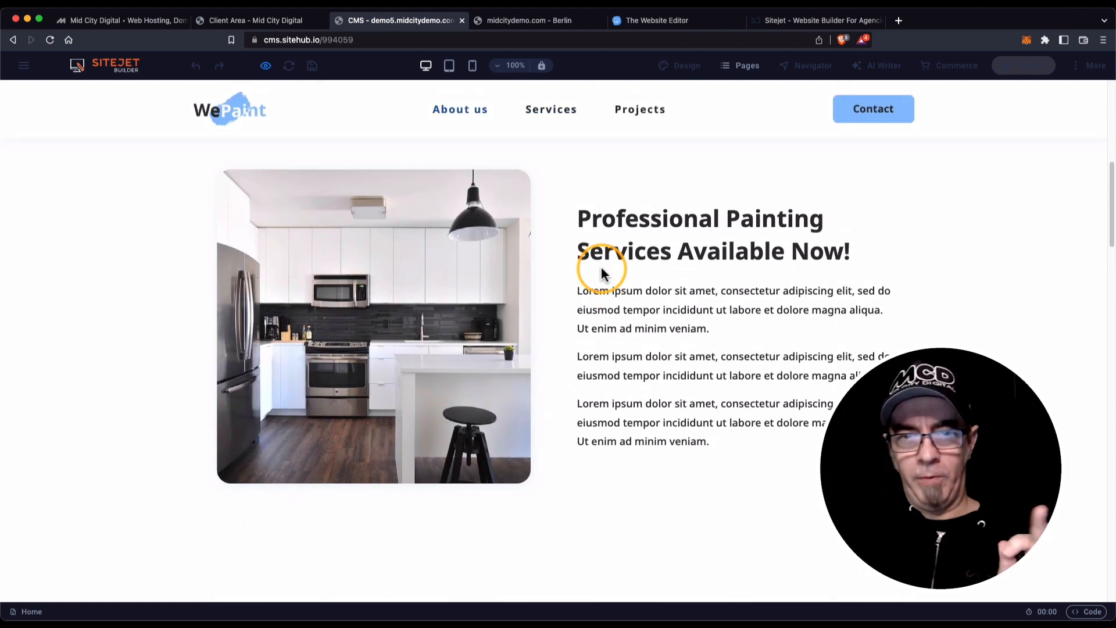
{"action": "scroll", "coordinate": [602, 273], "scroll_direction": "down", "scroll_amount": 5}
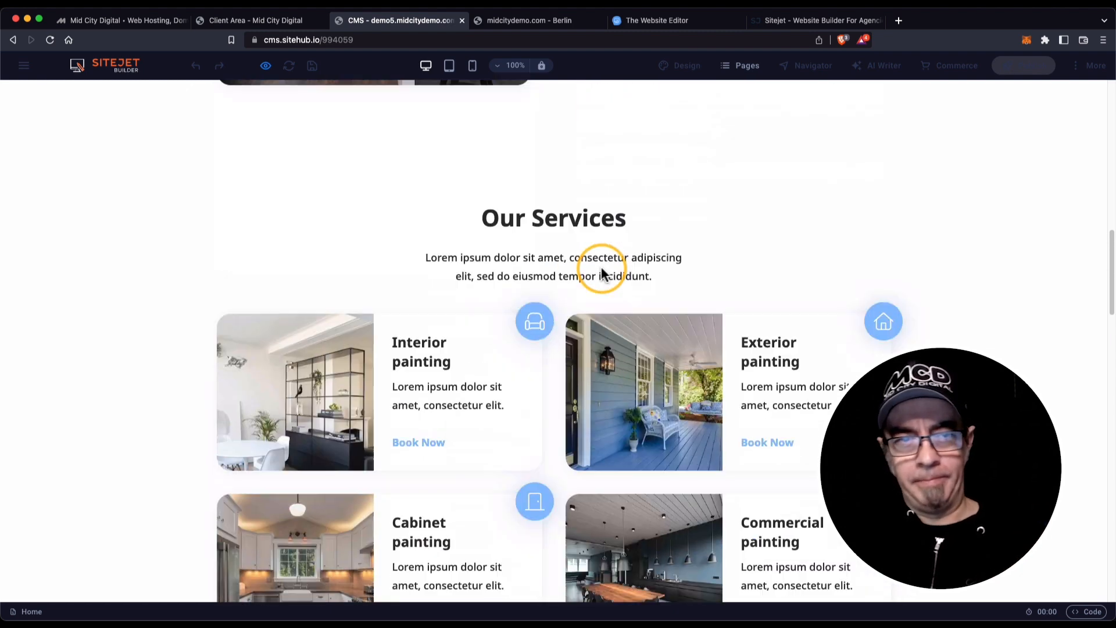
{"action": "scroll", "coordinate": [602, 273], "scroll_direction": "up", "scroll_amount": 12}
{"action": "left_click", "coordinate": [265, 68]}
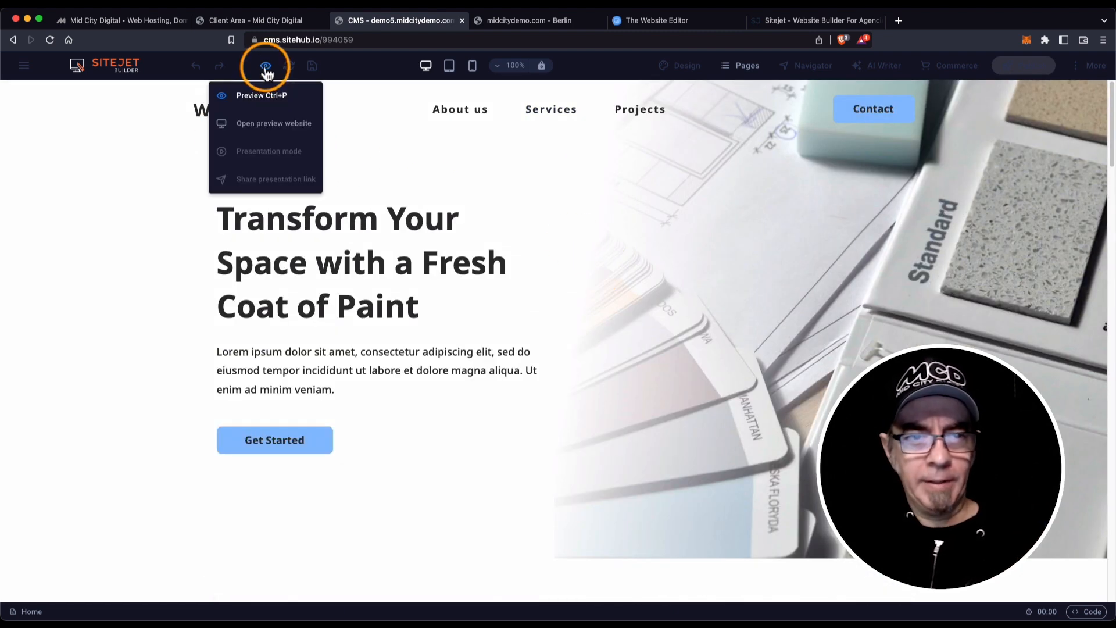
Make the menu bar background a gradient with Color 1 at 50%.
{"action": "left_click", "coordinate": [265, 67]}
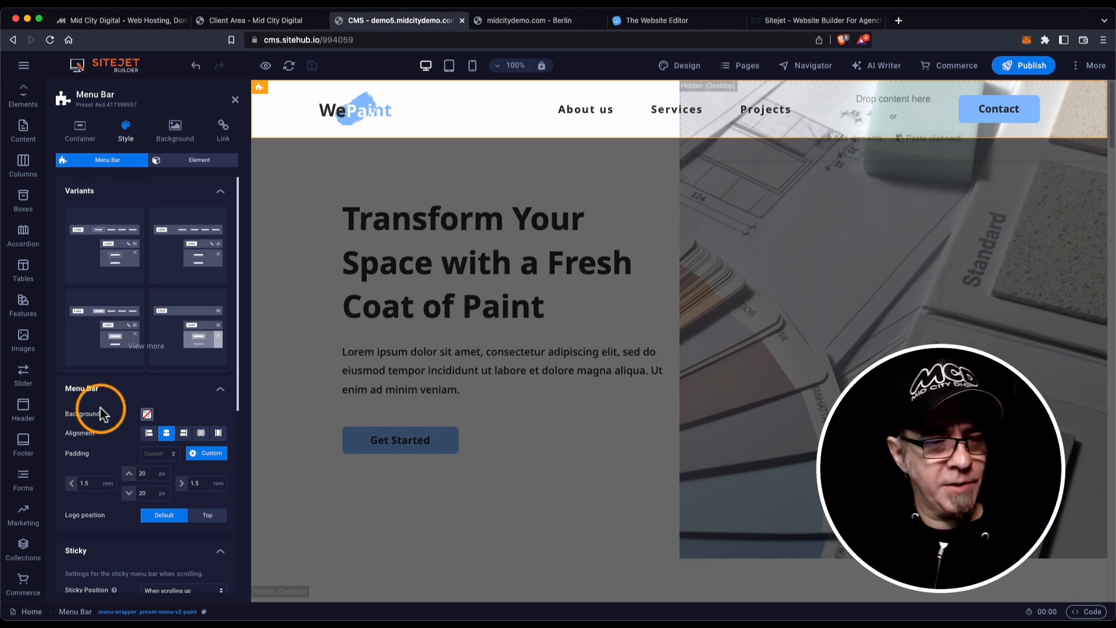
{"action": "scroll", "coordinate": [99, 407], "scroll_direction": "down", "scroll_amount": 2}
{"action": "scroll", "coordinate": [103, 410], "scroll_direction": "down", "scroll_amount": 1}
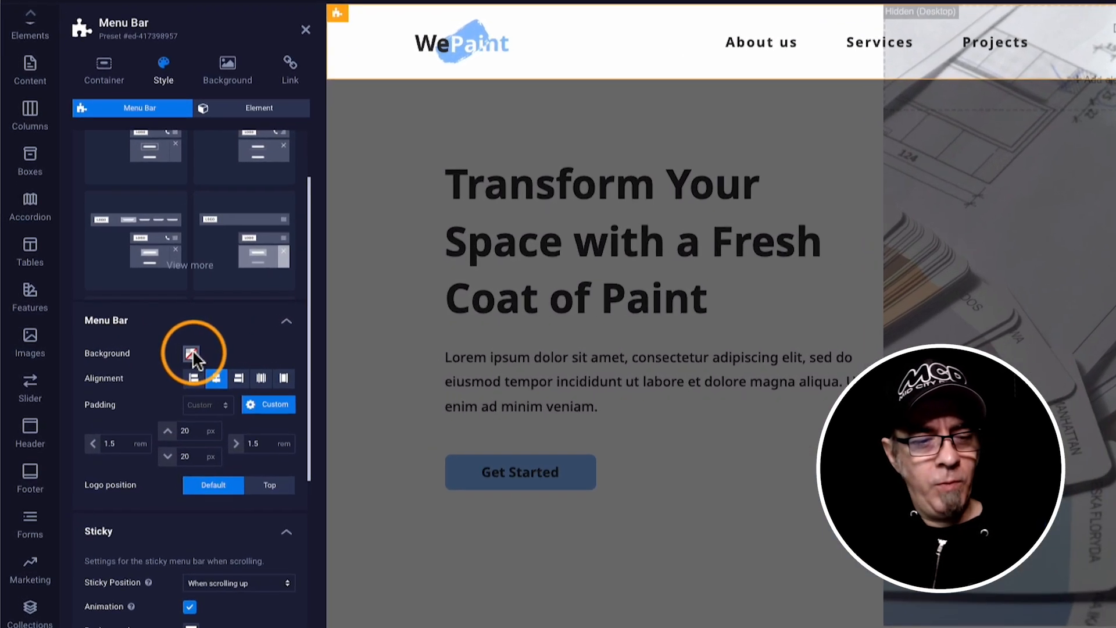
{"action": "left_click", "coordinate": [170, 351]}
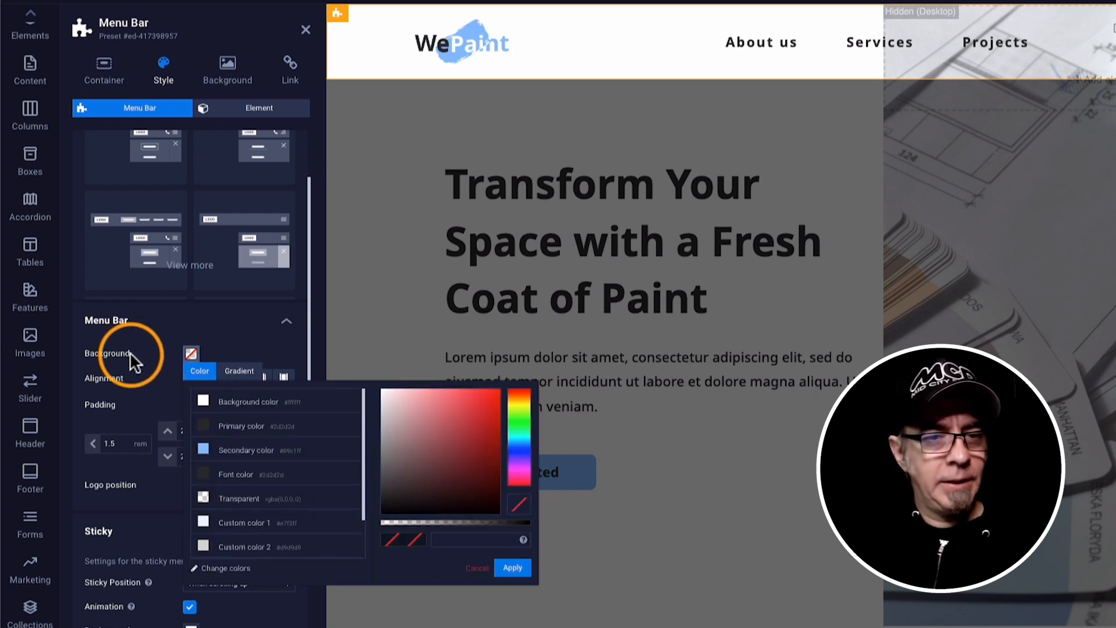
{"action": "left_click", "coordinate": [228, 67]}
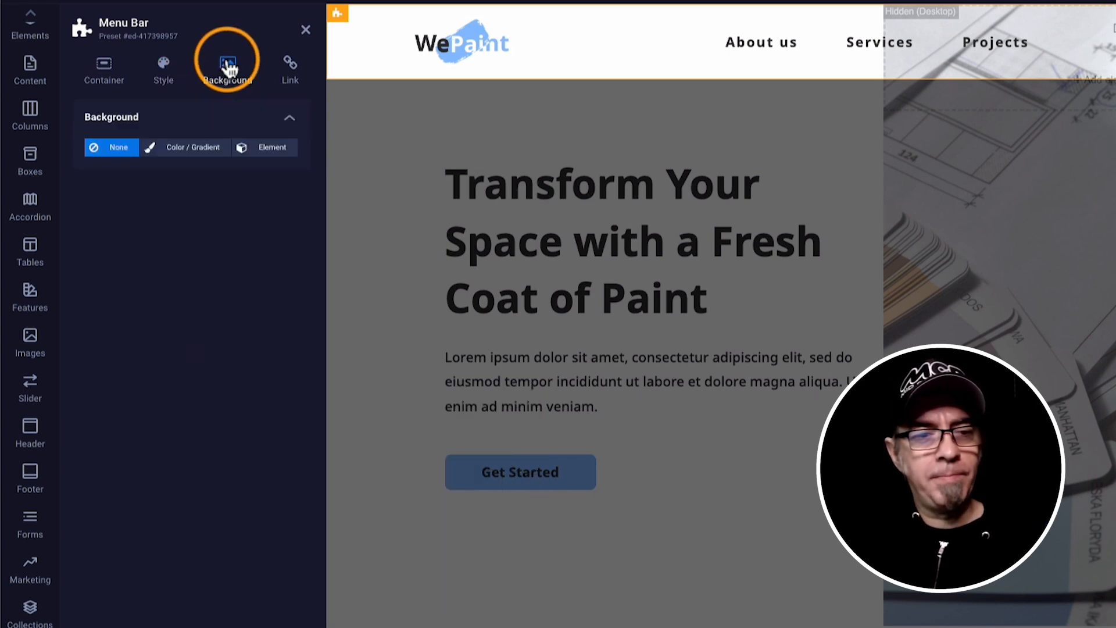
{"action": "left_click", "coordinate": [187, 152]}
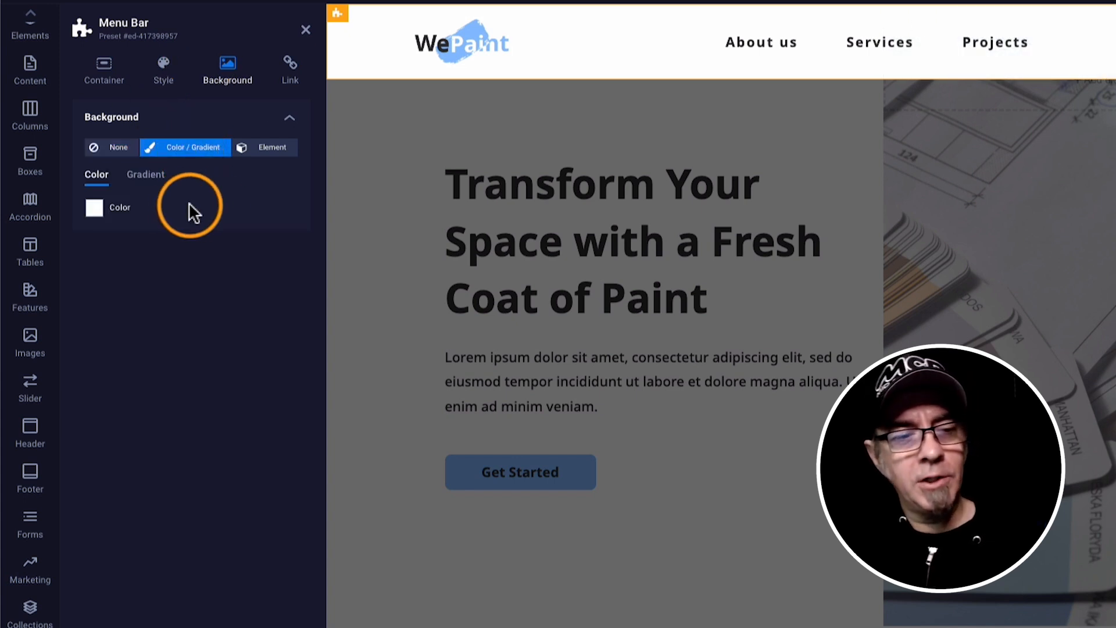
{"action": "left_click", "coordinate": [150, 177]}
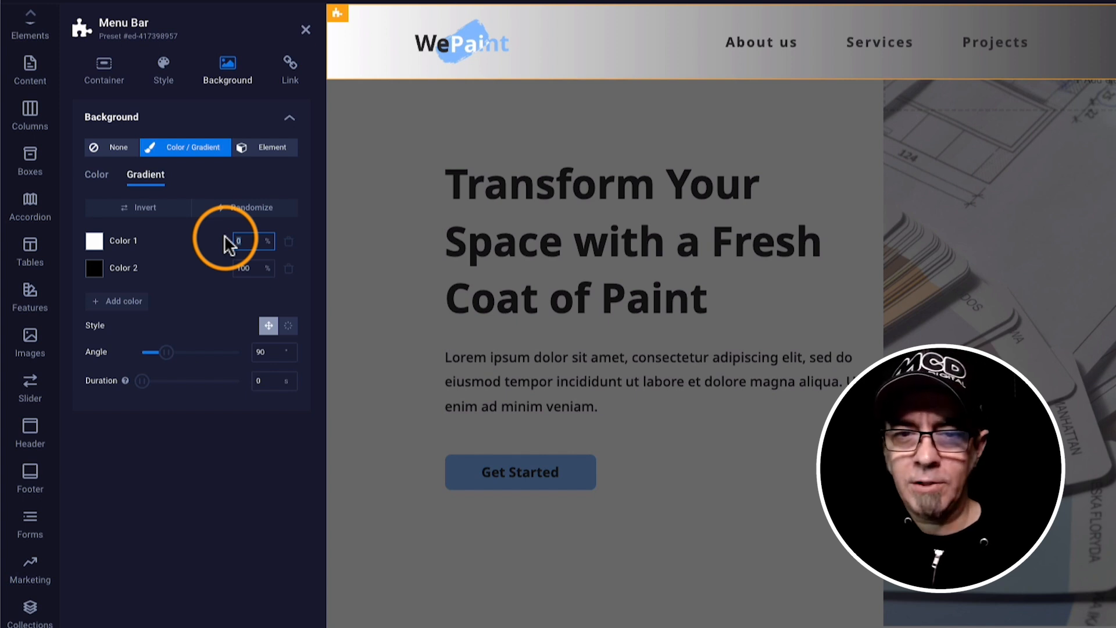
{"action": "type", "text": "50"}
{"action": "key", "text": "Return"}
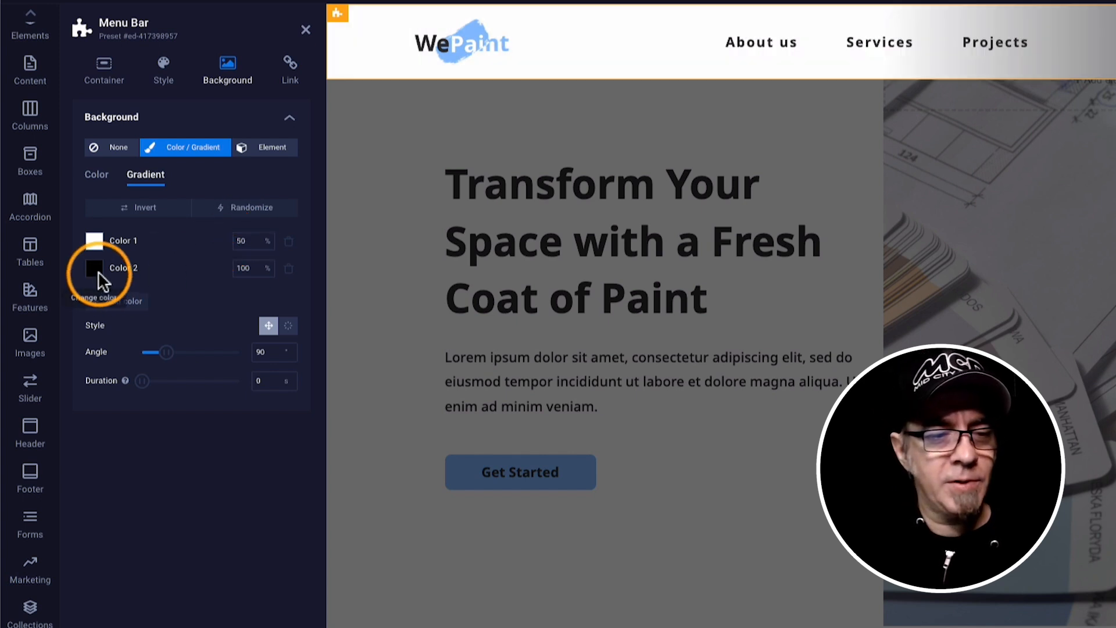
Set gradient Color 2 to white at 30% opacity and the angle to 180°.
{"action": "left_click", "coordinate": [95, 269]}
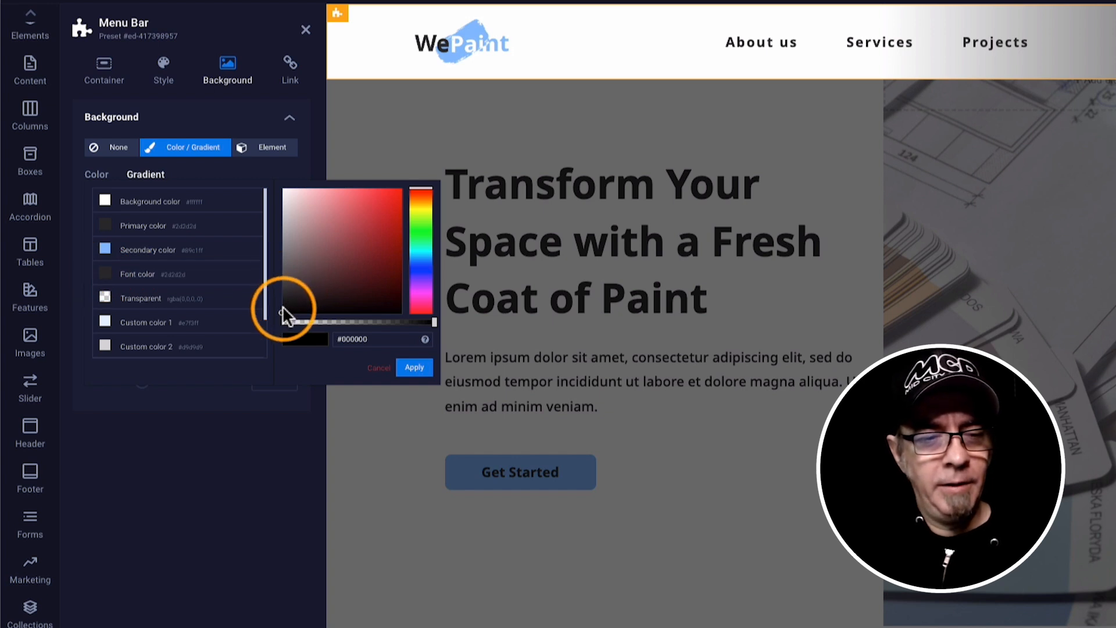
{"action": "left_click_drag", "start_coordinate": [282, 307], "coordinate": [254, 147]}
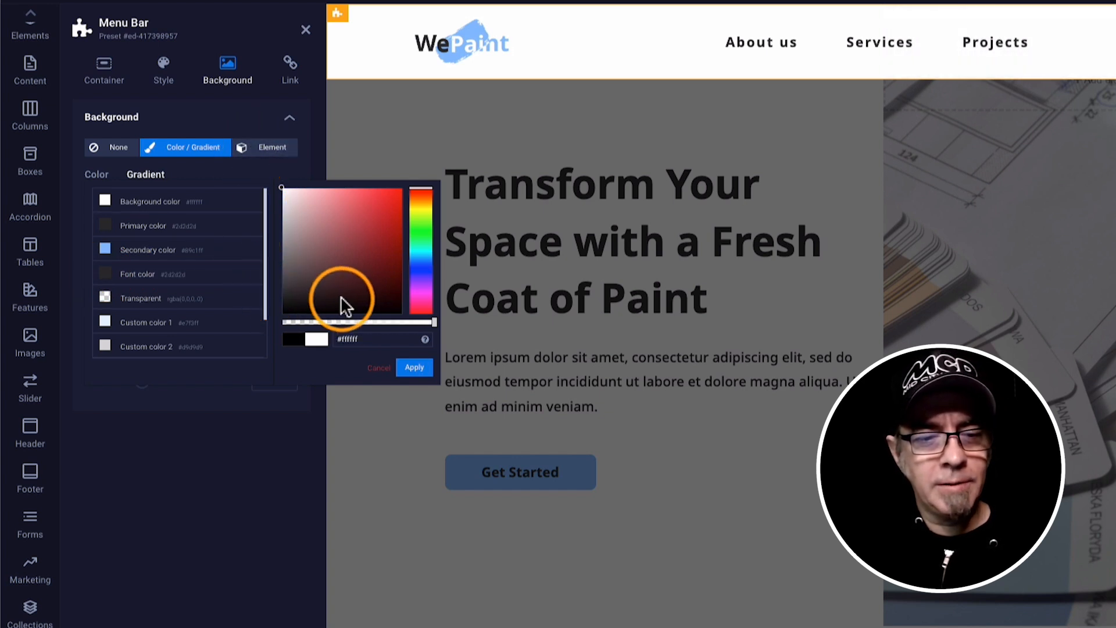
{"action": "left_click_drag", "start_coordinate": [433, 323], "coordinate": [328, 322]}
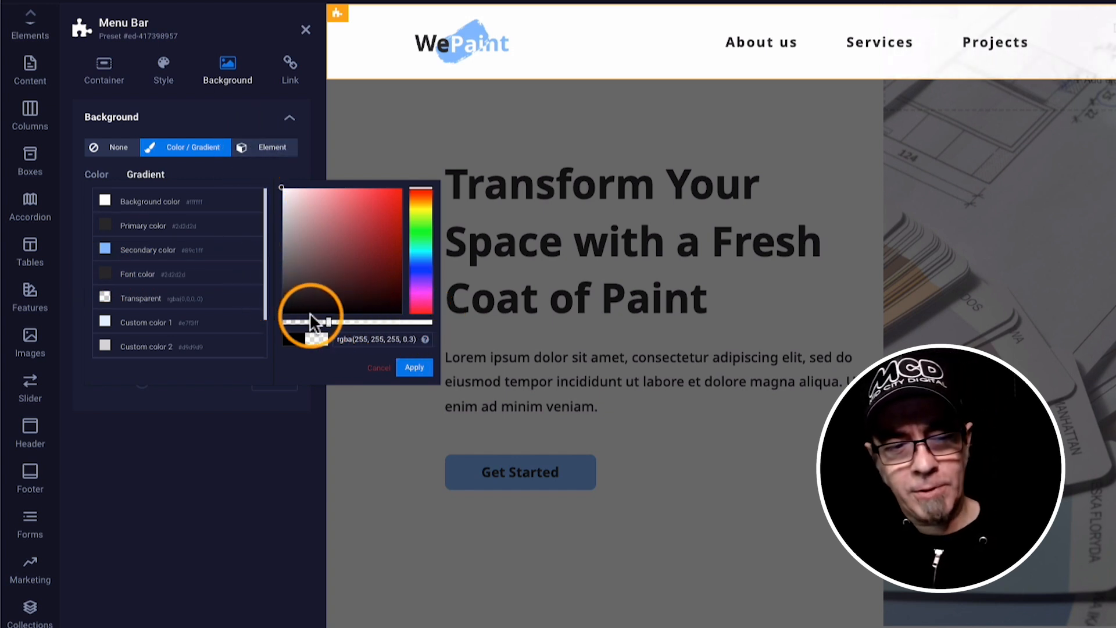
{"action": "left_click", "coordinate": [408, 367]}
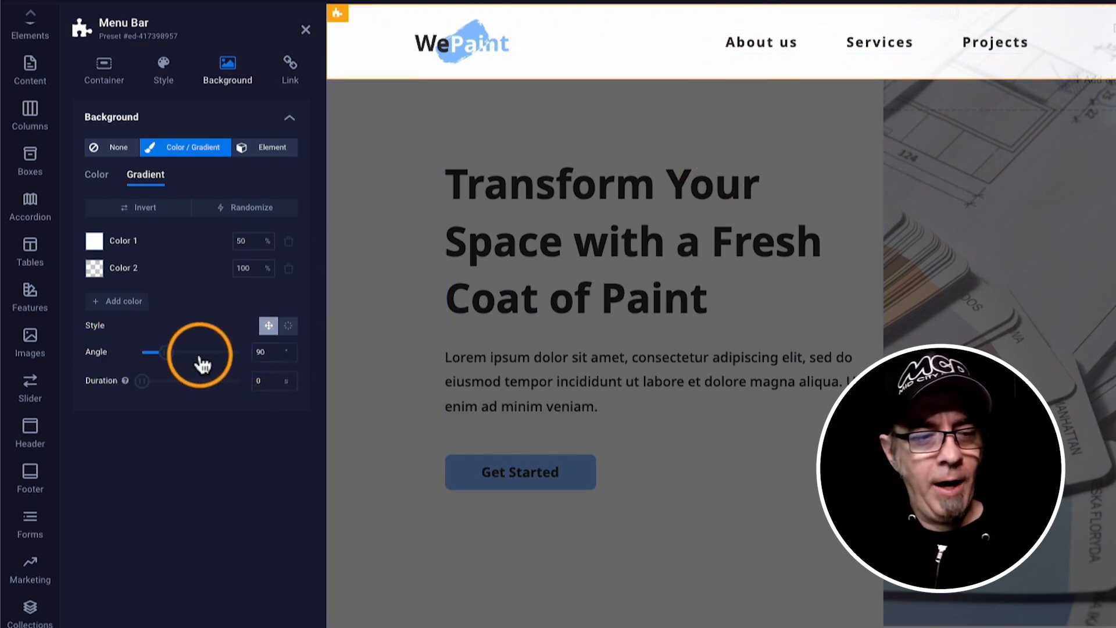
{"action": "left_click_drag", "start_coordinate": [267, 350], "coordinate": [244, 354]}
{"action": "type", "text": "180"}
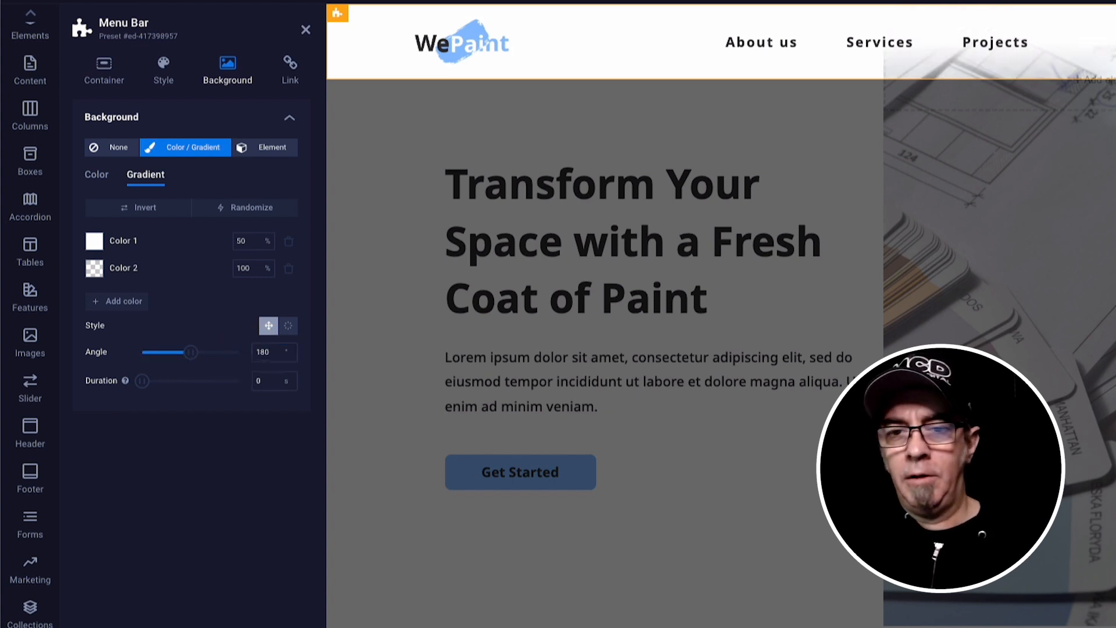
{"action": "key", "text": "Tab"}
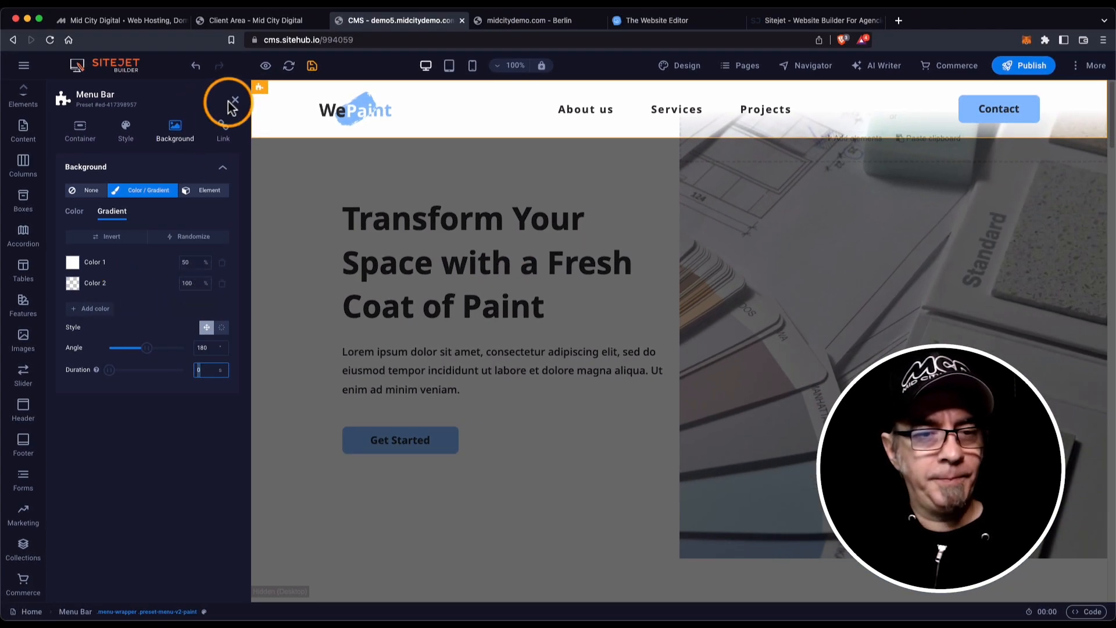
Save the gradient menu bar and check it in a quick scrolling preview.
{"action": "left_click", "coordinate": [312, 64]}
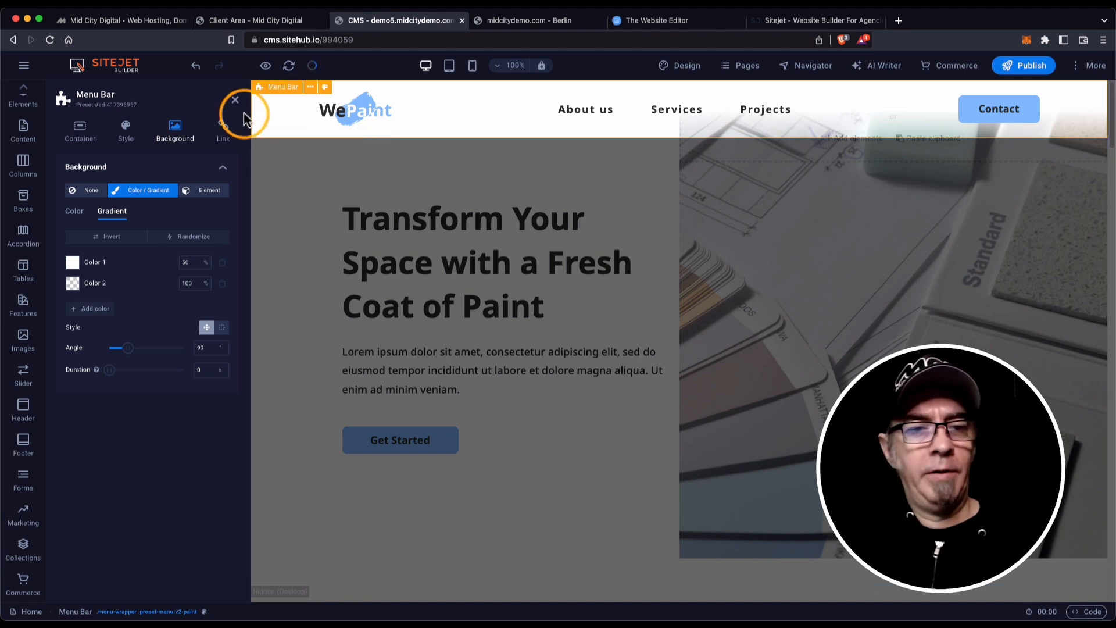
{"action": "left_click", "coordinate": [266, 67]}
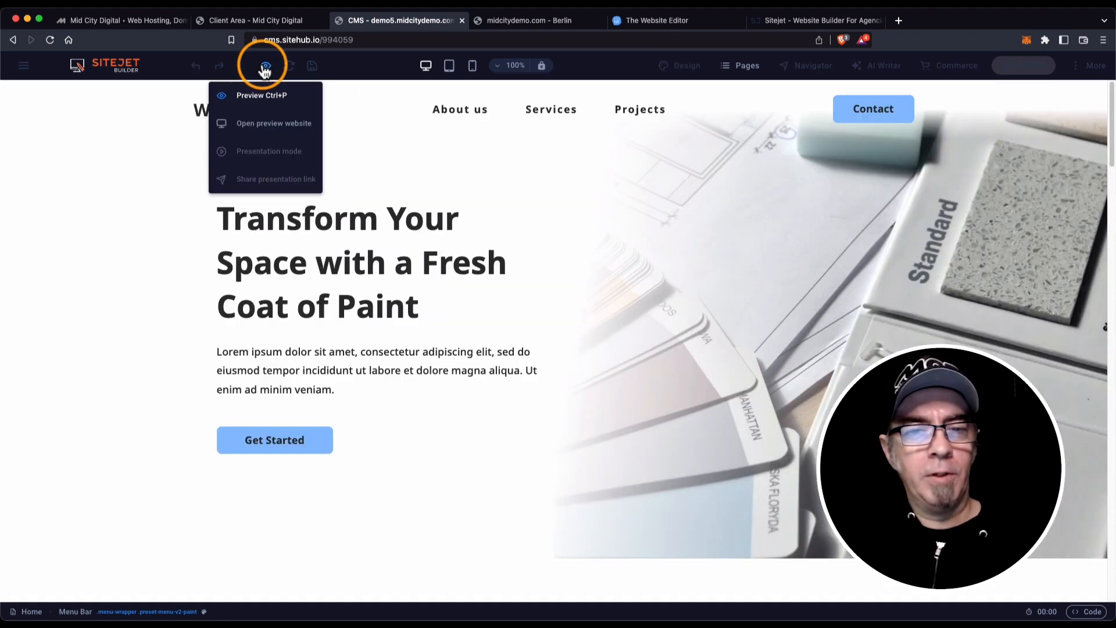
{"action": "scroll", "coordinate": [565, 163], "scroll_direction": "down", "scroll_amount": 5}
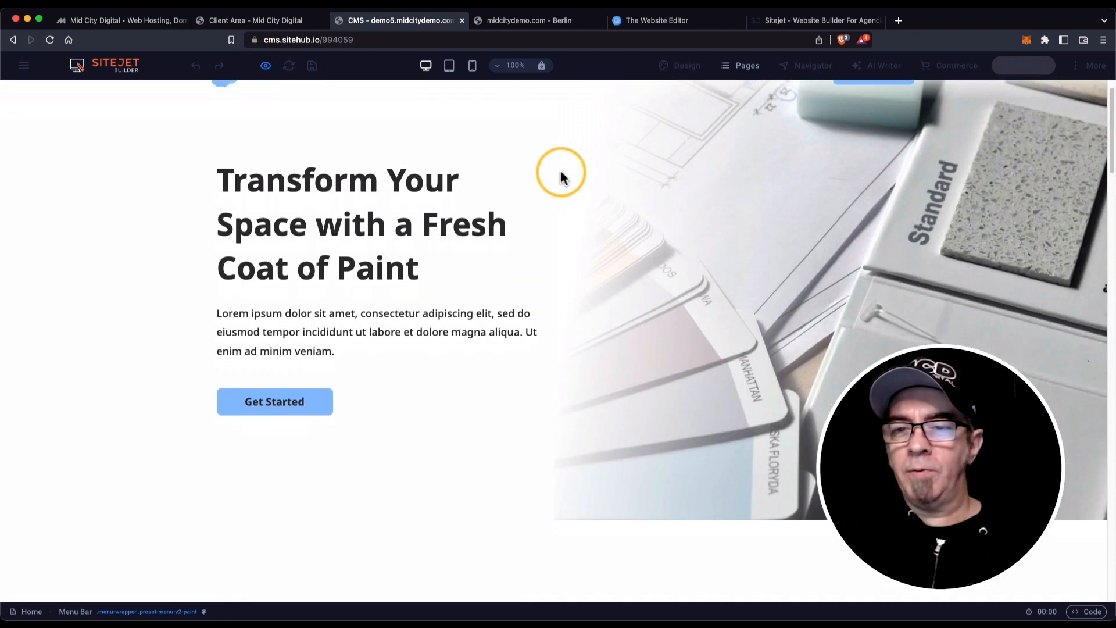
{"action": "scroll", "coordinate": [558, 177], "scroll_direction": "up", "scroll_amount": 5}
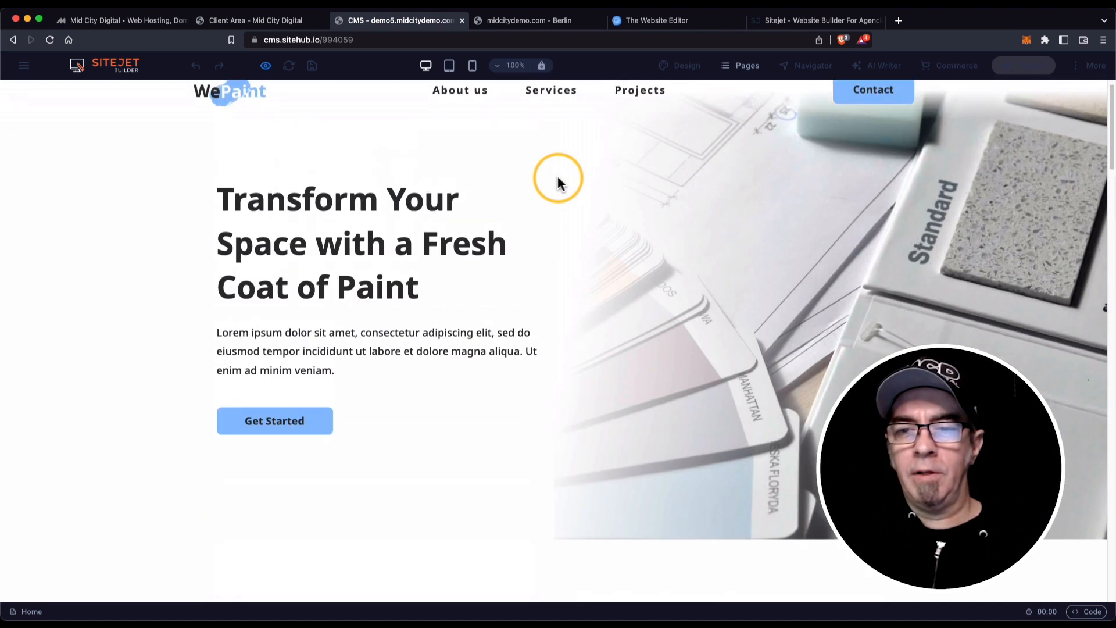
{"action": "mouse_move", "coordinate": [265, 66]}
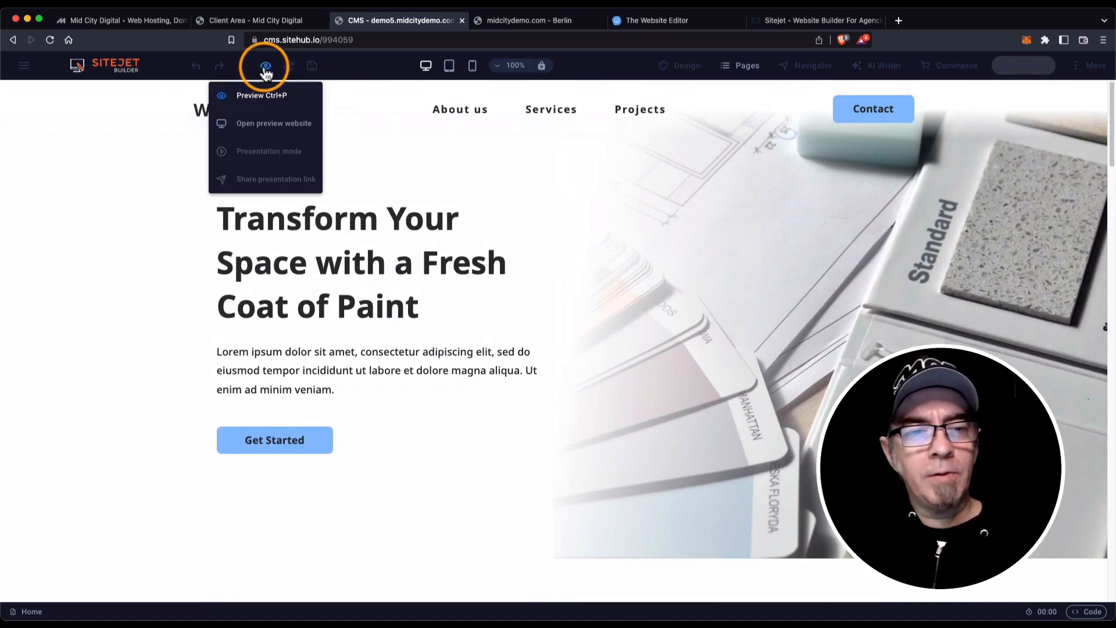
{"action": "left_click", "coordinate": [266, 96]}
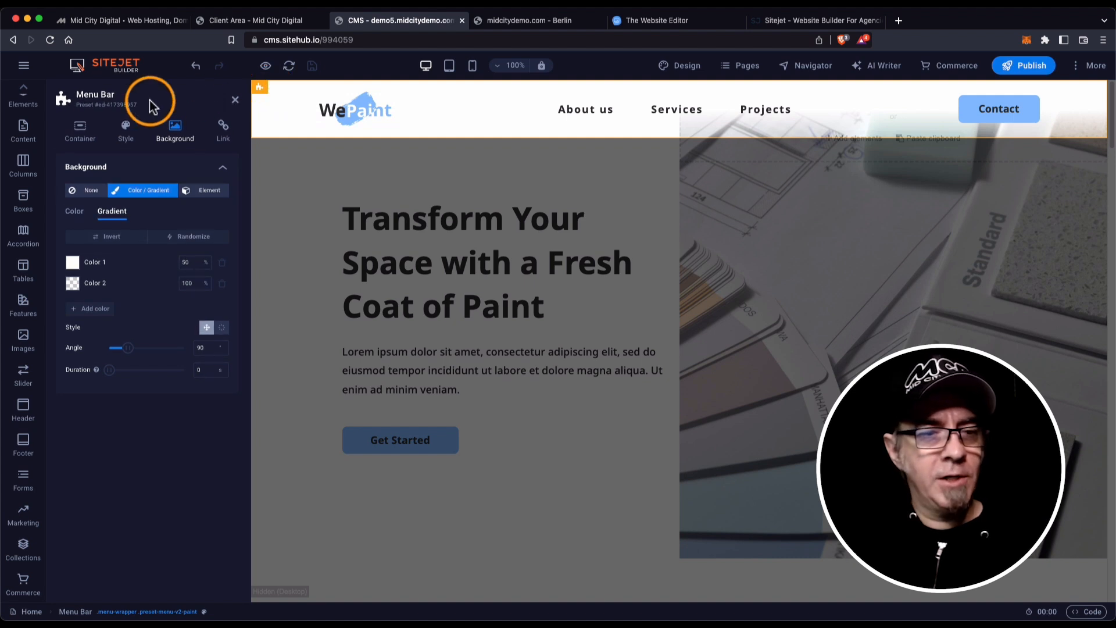
Set the menu bar's Sticky Position to Instant and preview the page.
{"action": "left_click", "coordinate": [80, 129]}
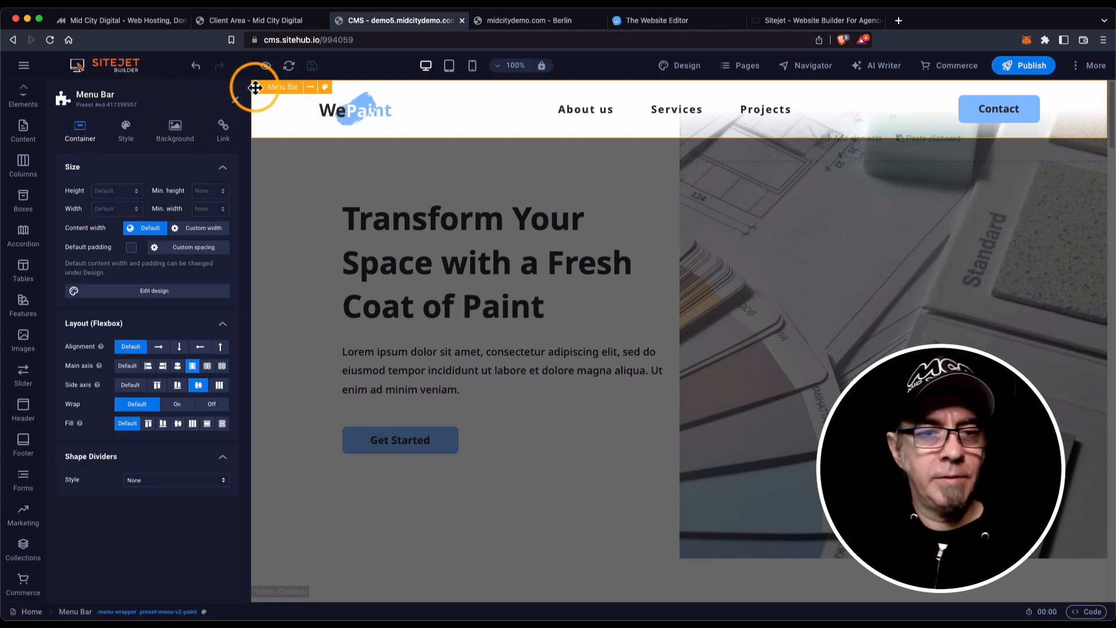
{"action": "left_click", "coordinate": [260, 87]}
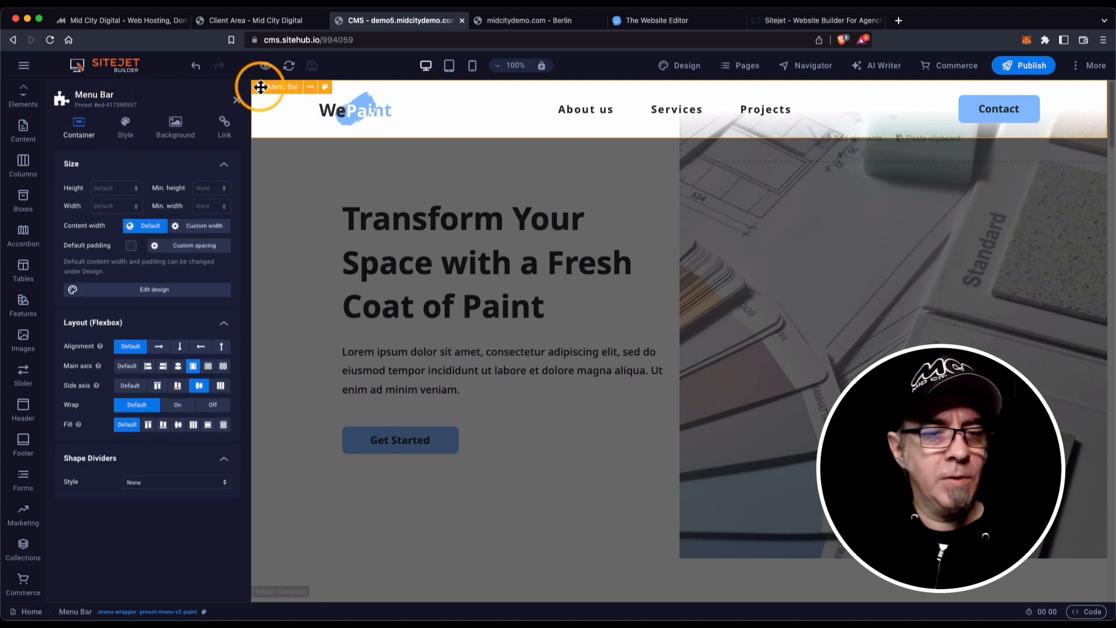
{"action": "left_click", "coordinate": [125, 125]}
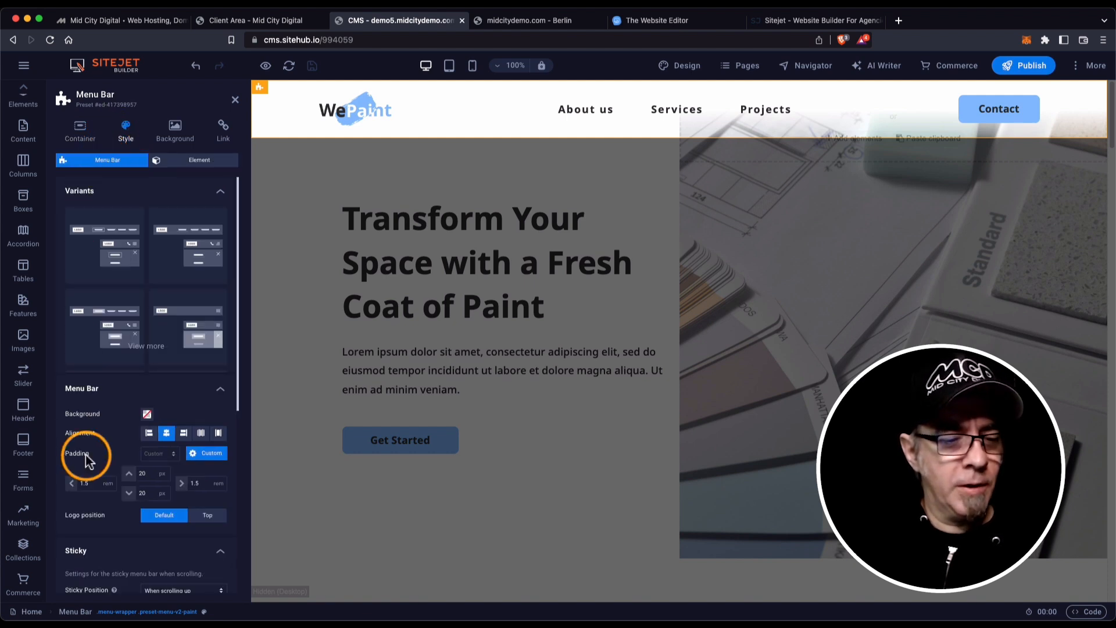
{"action": "scroll", "coordinate": [139, 466], "scroll_direction": "down", "scroll_amount": 3}
{"action": "left_click", "coordinate": [213, 440]}
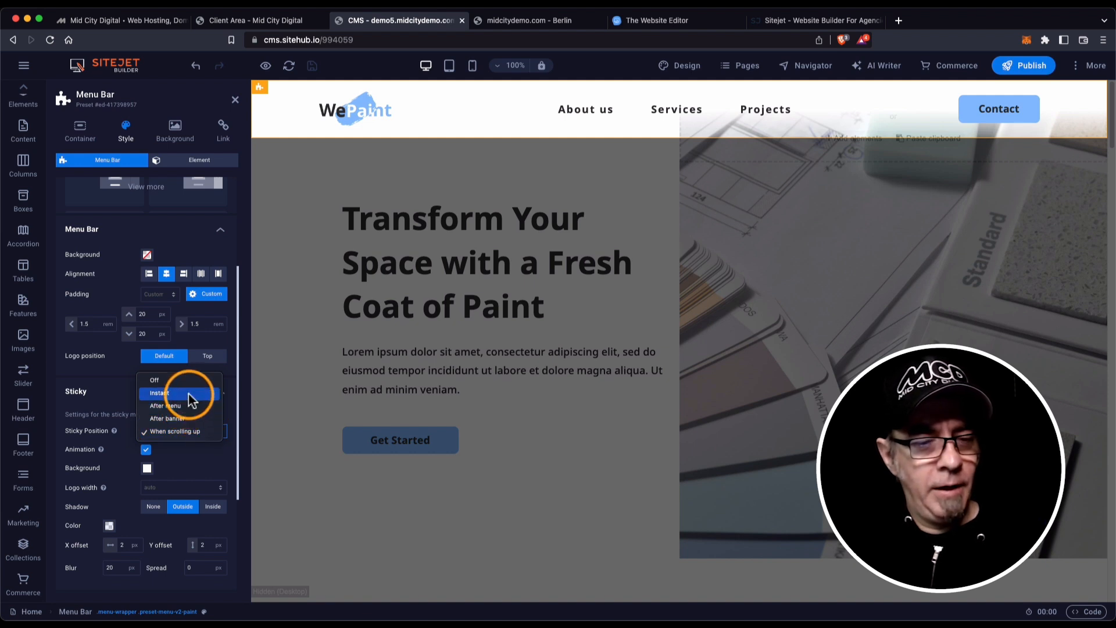
{"action": "left_click", "coordinate": [188, 393]}
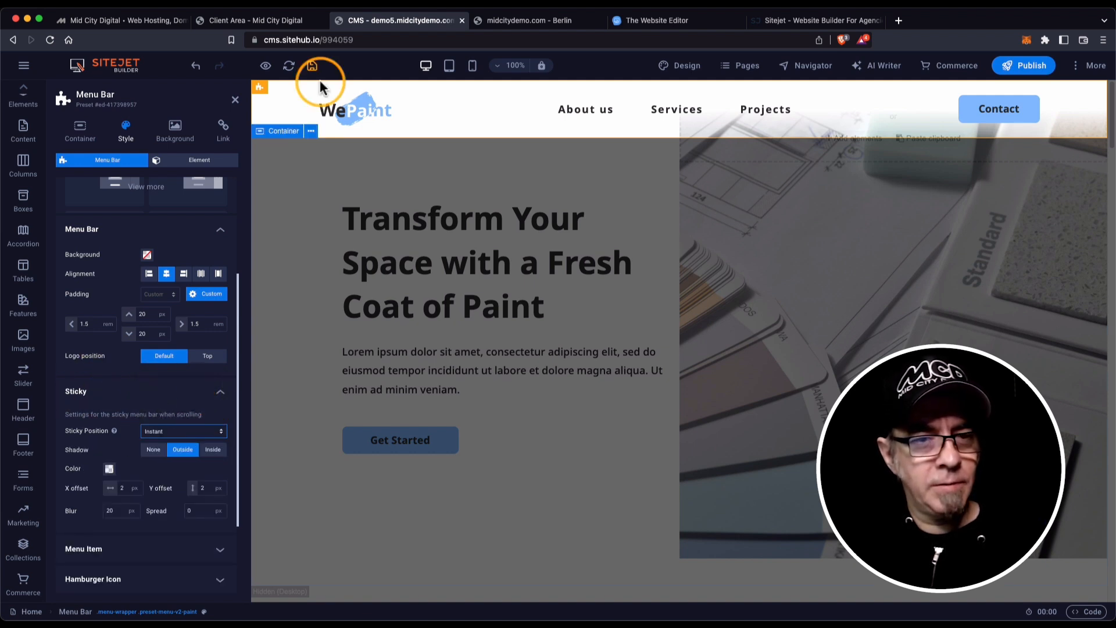
{"action": "left_click", "coordinate": [266, 66]}
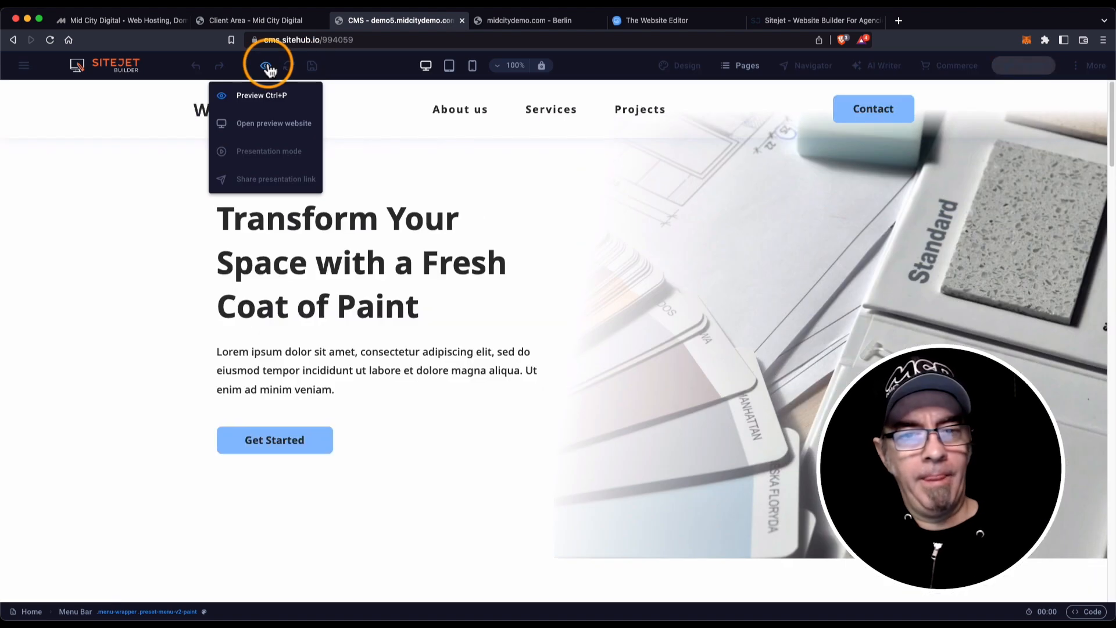
{"action": "scroll", "coordinate": [607, 215], "scroll_direction": "down", "scroll_amount": 3}
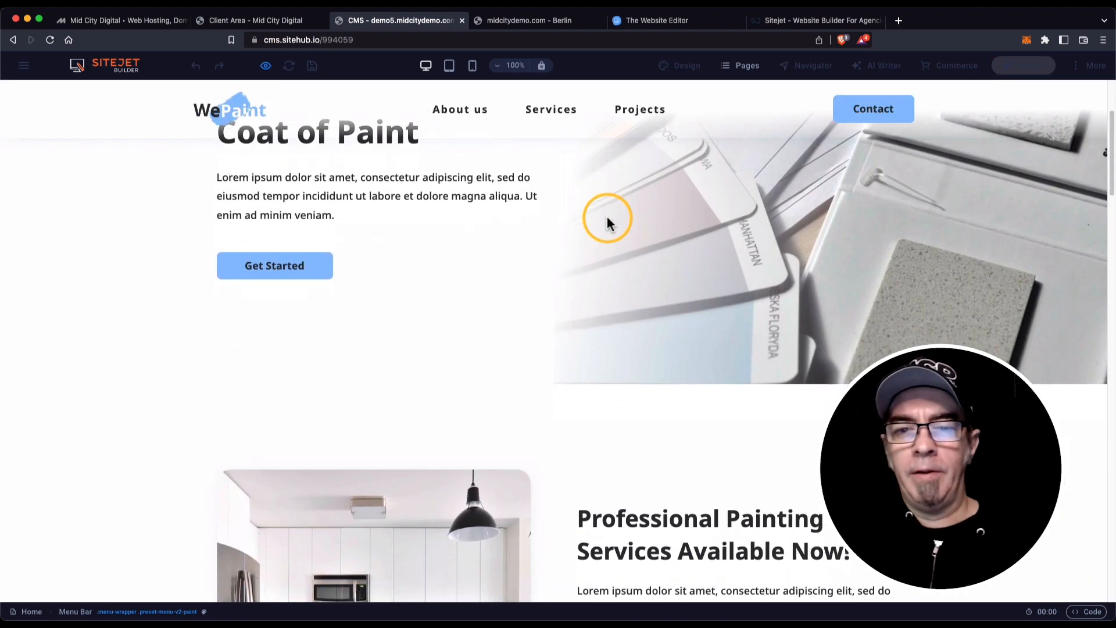
{"action": "scroll", "coordinate": [607, 220], "scroll_direction": "down", "scroll_amount": 4}
{"action": "scroll", "coordinate": [608, 224], "scroll_direction": "down", "scroll_amount": 3}
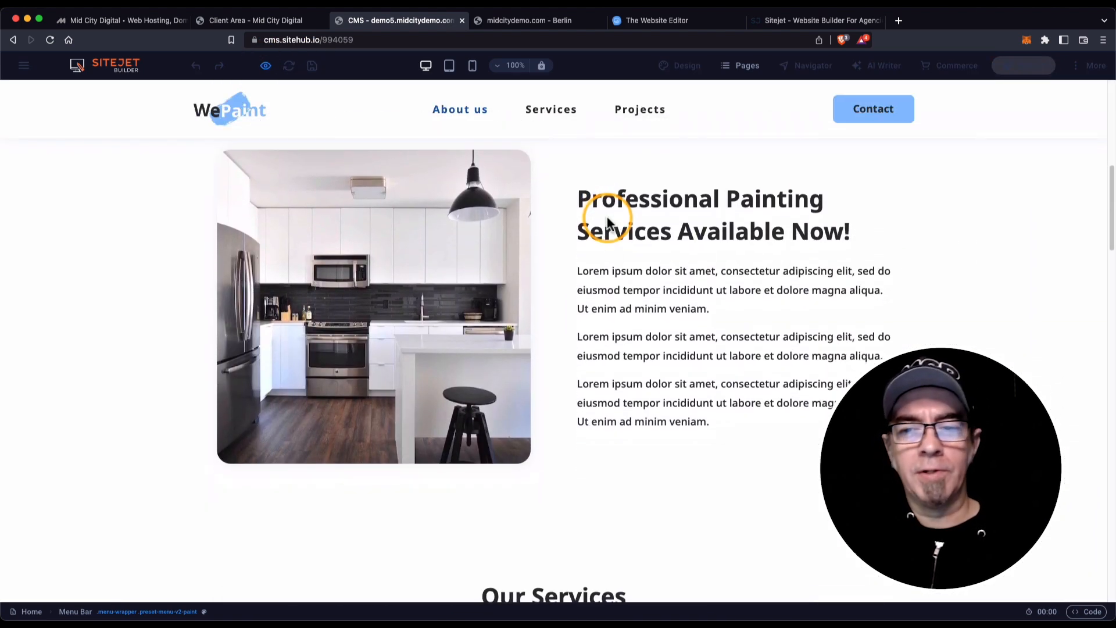
{"action": "scroll", "coordinate": [607, 224], "scroll_direction": "up", "scroll_amount": 10}
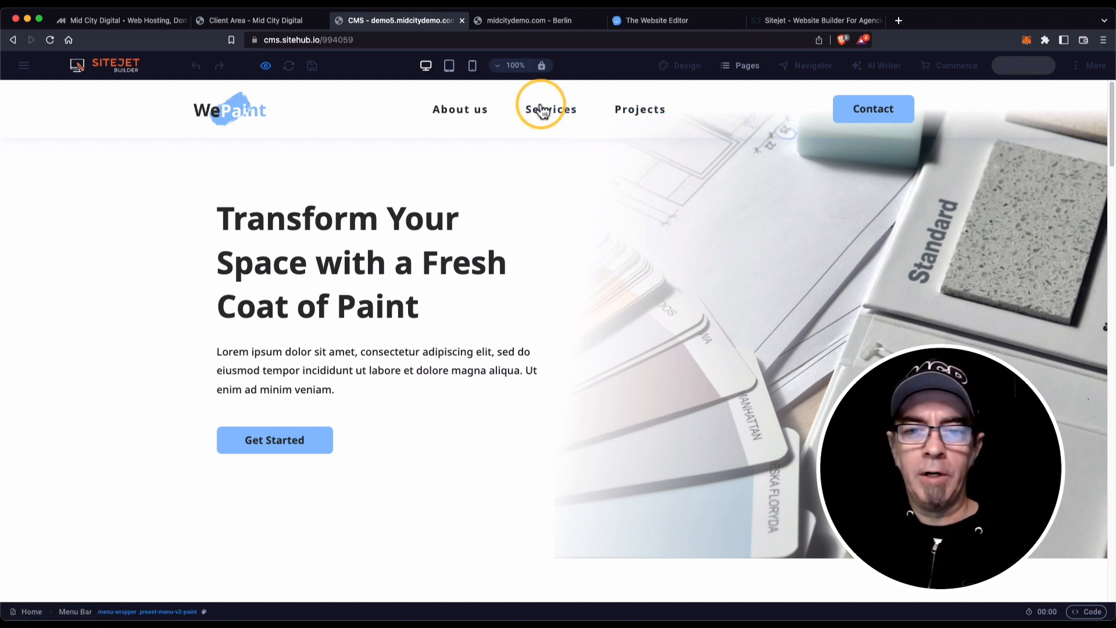
{"action": "scroll", "coordinate": [636, 198], "scroll_direction": "down", "scroll_amount": 8}
{"action": "scroll", "coordinate": [639, 200], "scroll_direction": "down", "scroll_amount": 4}
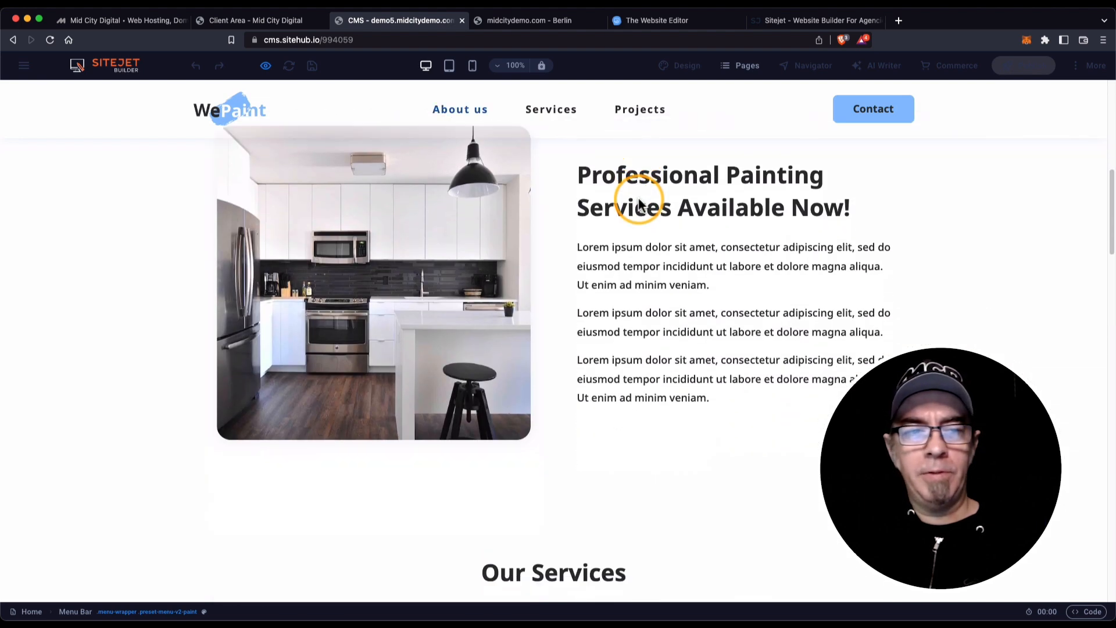
{"action": "scroll", "coordinate": [639, 200], "scroll_direction": "down", "scroll_amount": 2}
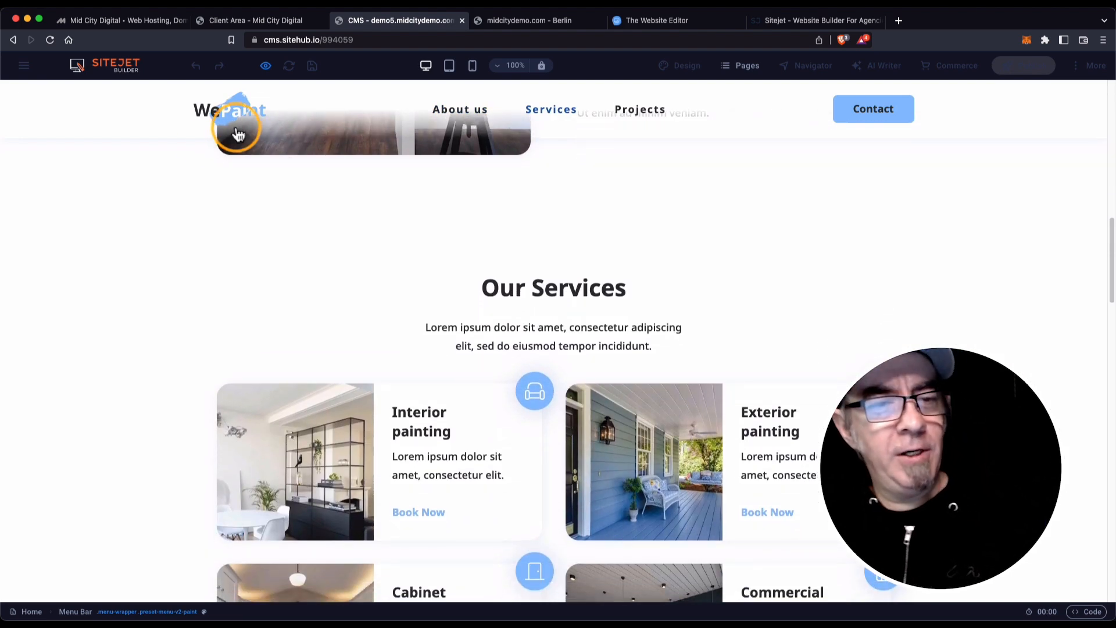
{"action": "scroll", "coordinate": [495, 208], "scroll_direction": "up", "scroll_amount": 8}
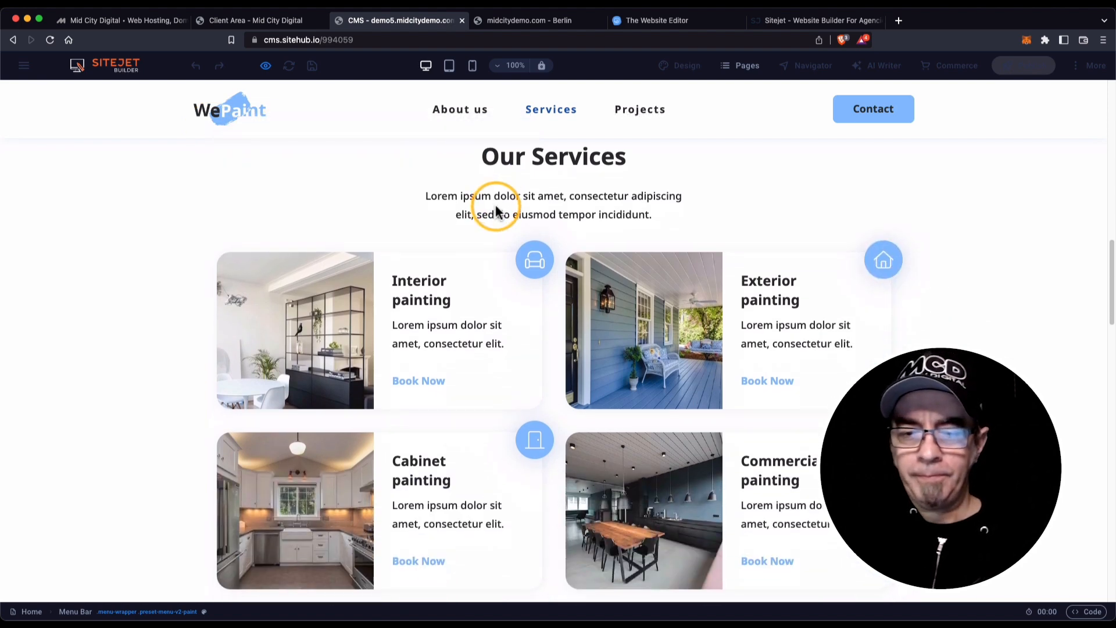
{"action": "scroll", "coordinate": [496, 211], "scroll_direction": "up", "scroll_amount": 6}
{"action": "scroll", "coordinate": [497, 211], "scroll_direction": "down", "scroll_amount": 4}
{"action": "scroll", "coordinate": [497, 210], "scroll_direction": "up", "scroll_amount": 4}
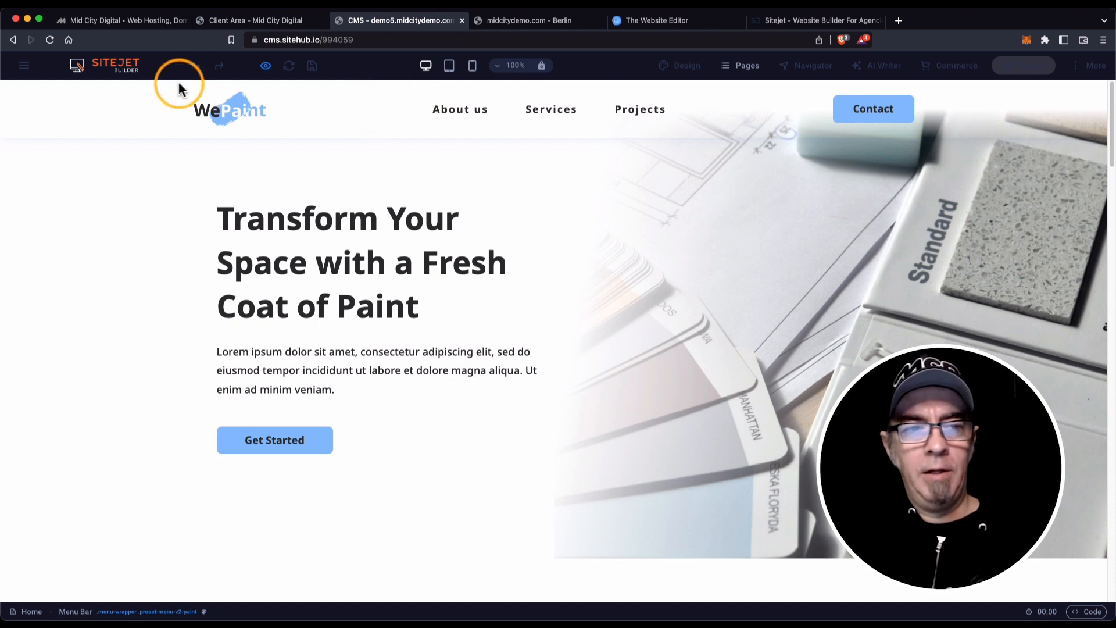
Return to the editor and select the hero container around the Transform Your Space headline.
{"action": "left_click", "coordinate": [266, 67]}
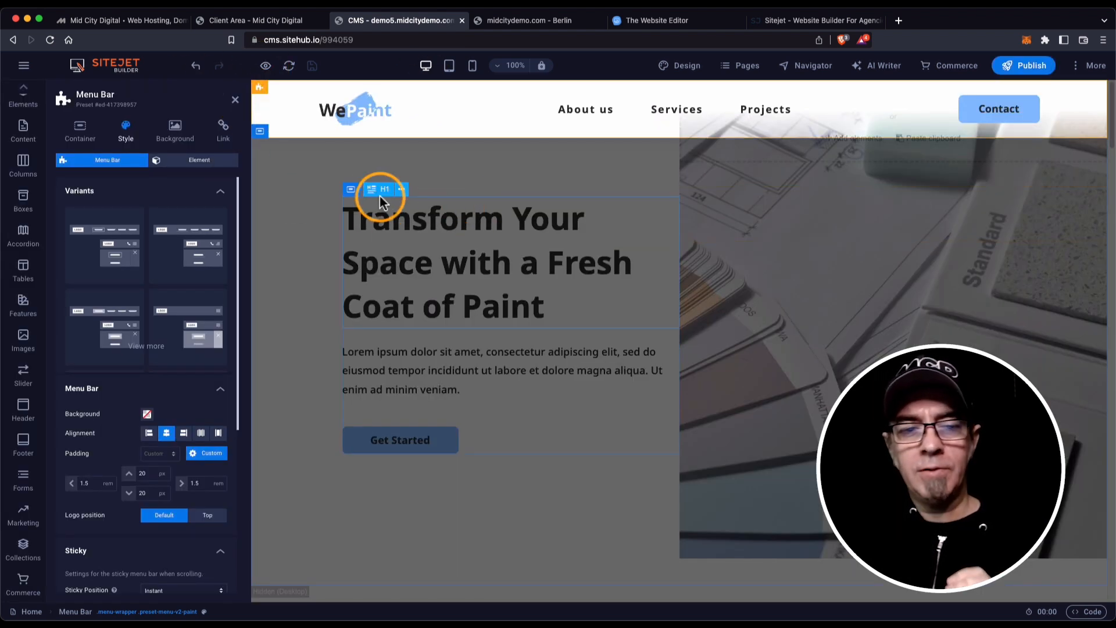
{"action": "double_click", "coordinate": [380, 192]}
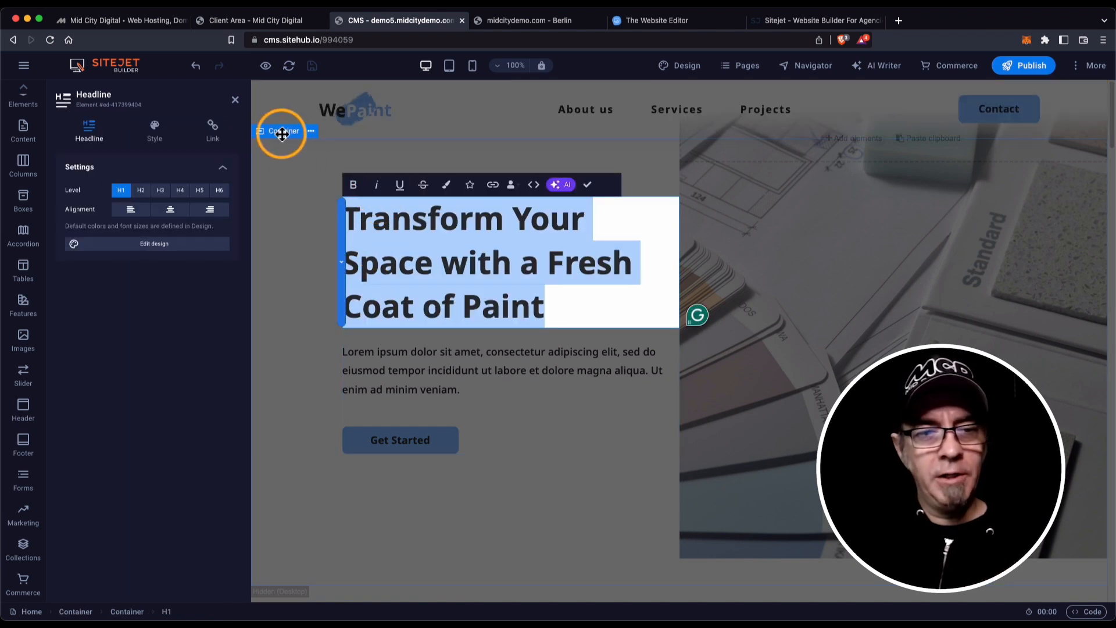
{"action": "left_click", "coordinate": [282, 133]}
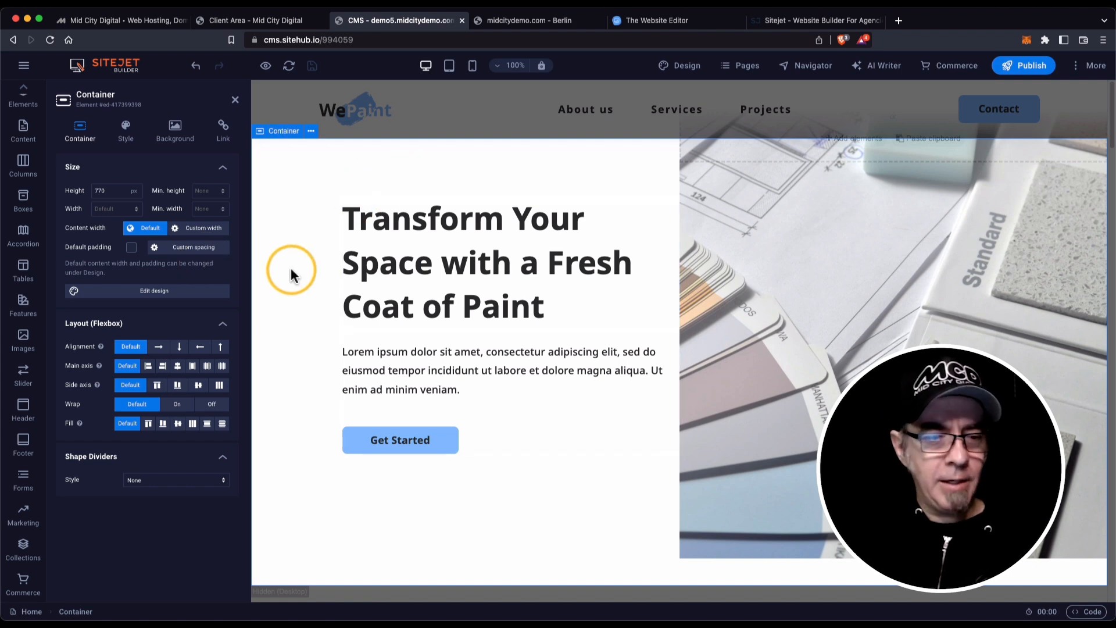
Select the kitchen image in the services section and open the Elements library.
{"action": "scroll", "coordinate": [429, 285], "scroll_direction": "down", "scroll_amount": 10}
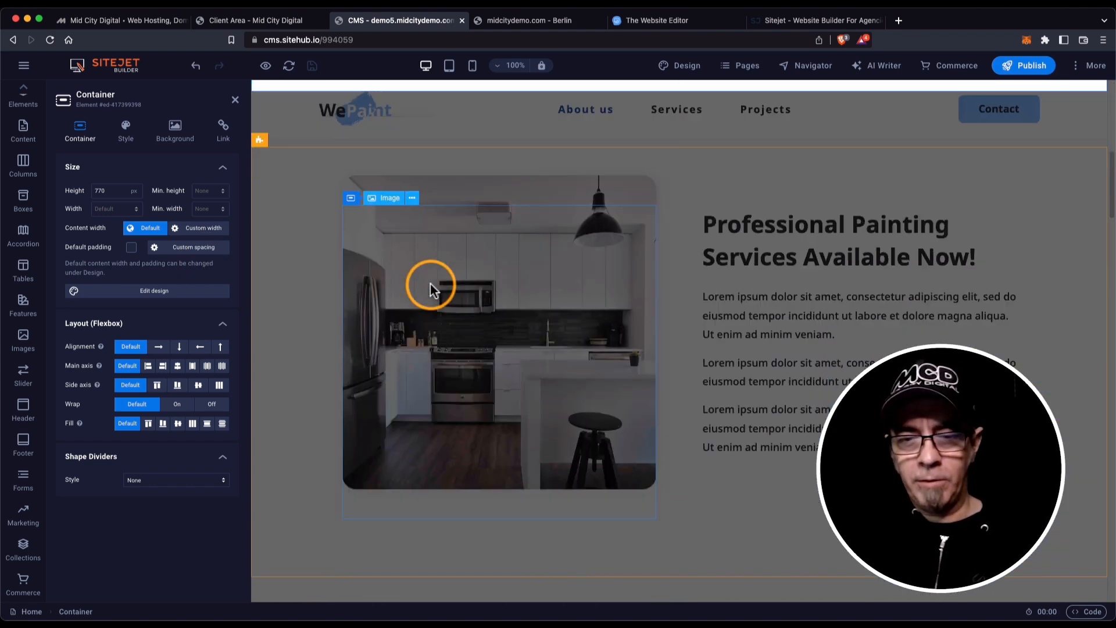
{"action": "scroll", "coordinate": [430, 284], "scroll_direction": "down", "scroll_amount": 2}
{"action": "scroll", "coordinate": [431, 284], "scroll_direction": "up", "scroll_amount": 10}
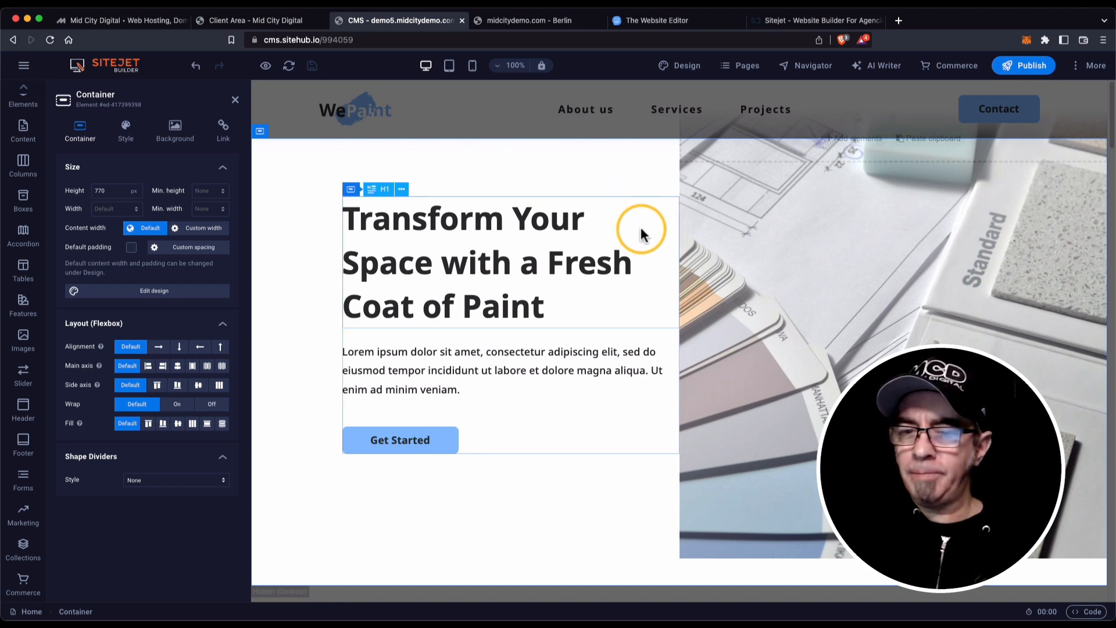
{"action": "scroll", "coordinate": [649, 232], "scroll_direction": "down", "scroll_amount": 8}
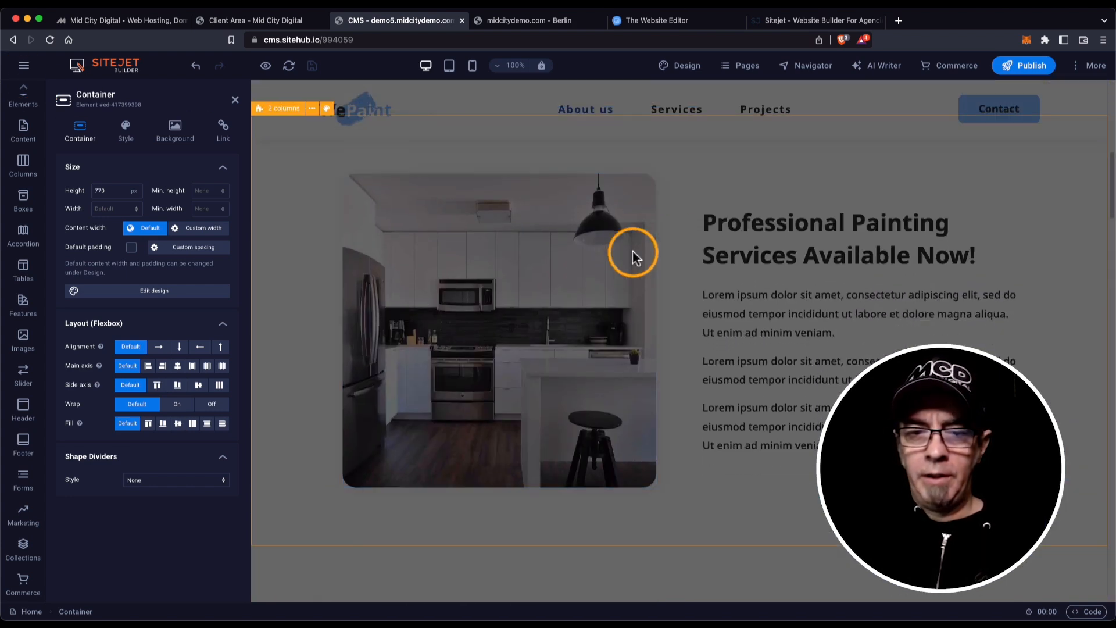
{"action": "left_click", "coordinate": [408, 234]}
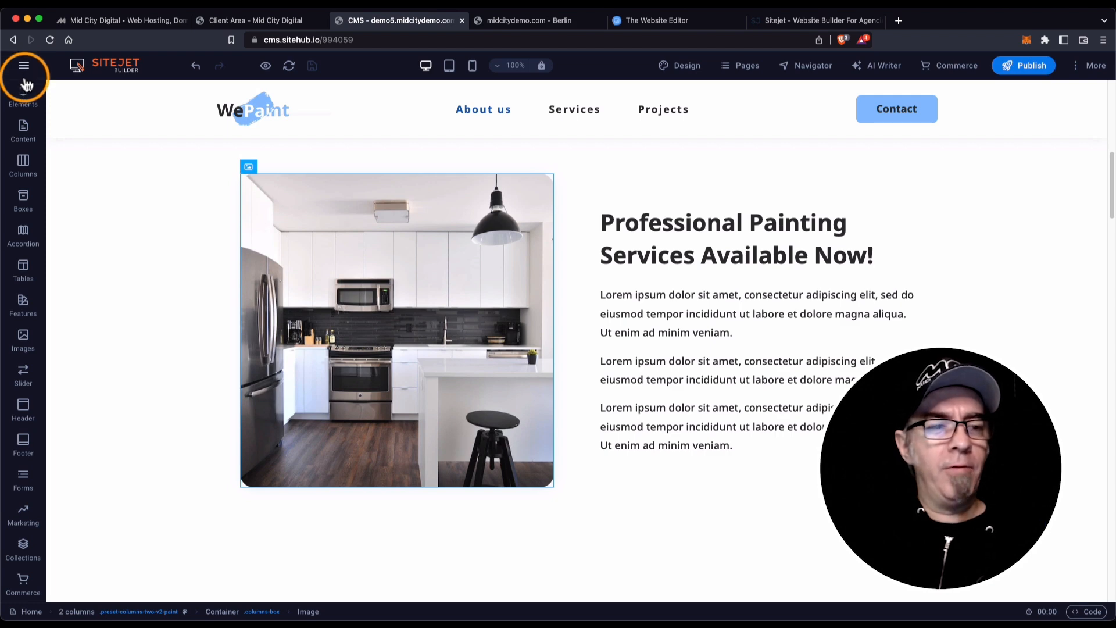
{"action": "scroll", "coordinate": [28, 136], "scroll_direction": "up", "scroll_amount": 2}
{"action": "scroll", "coordinate": [27, 138], "scroll_direction": "up", "scroll_amount": 1}
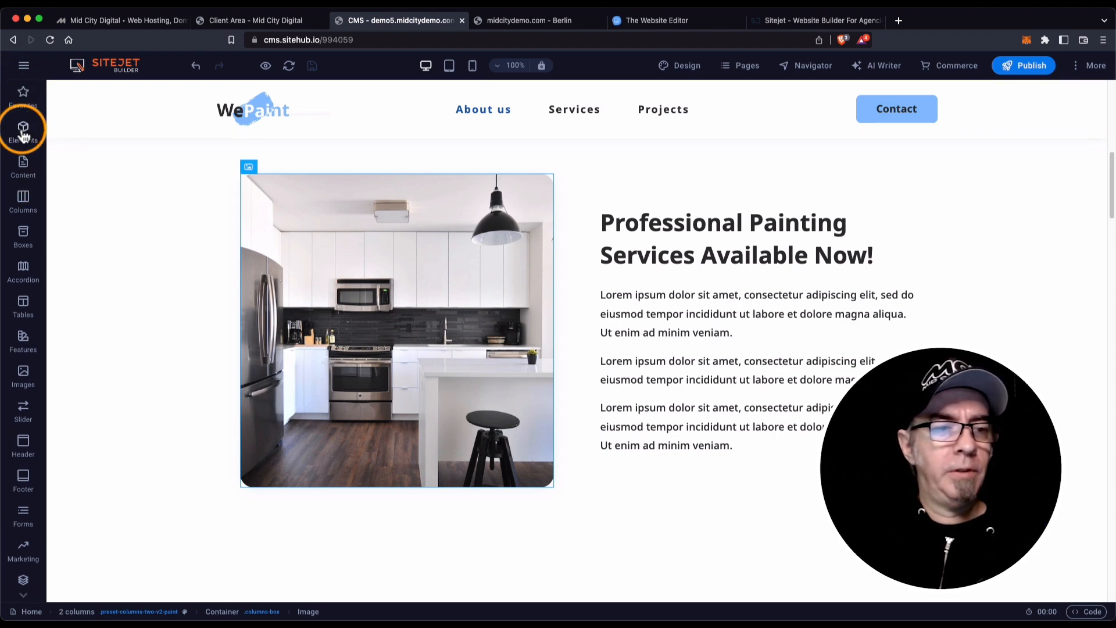
{"action": "left_click", "coordinate": [23, 132]}
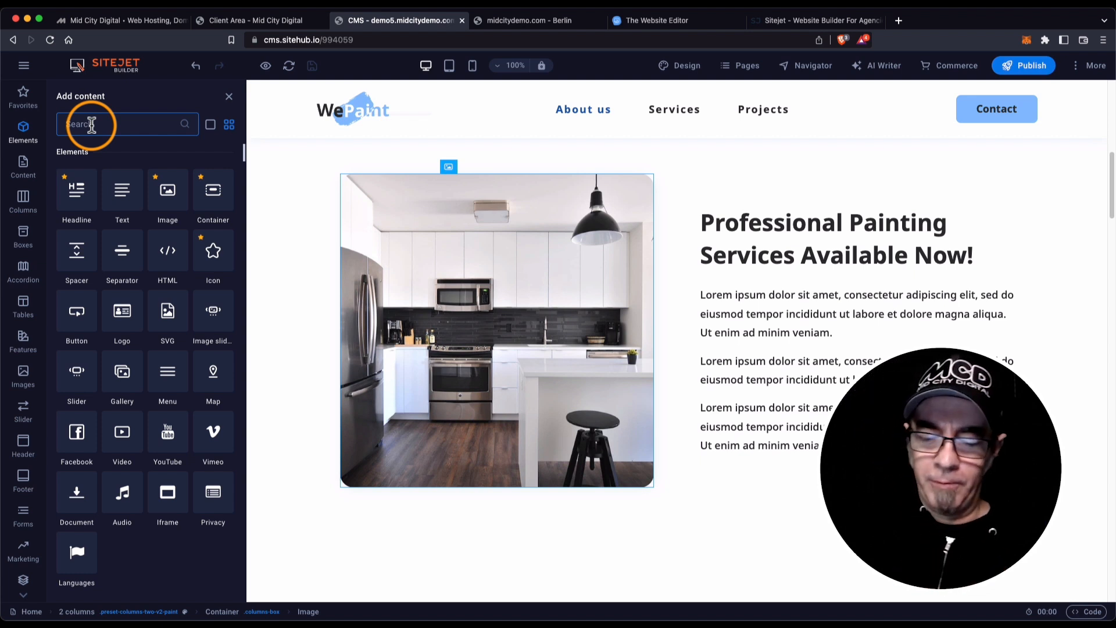
Search 'you' and place a YouTube element above the kitchen image, checking its Video URL.
{"action": "type", "text": "youtube"}
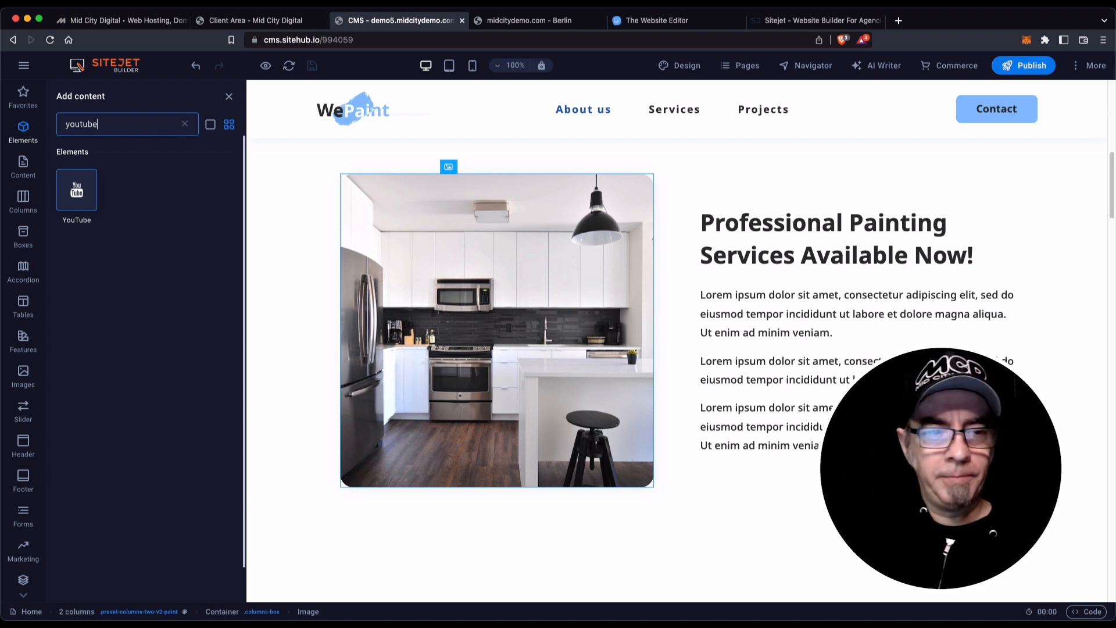
{"action": "left_click_drag", "start_coordinate": [78, 194], "coordinate": [449, 179]}
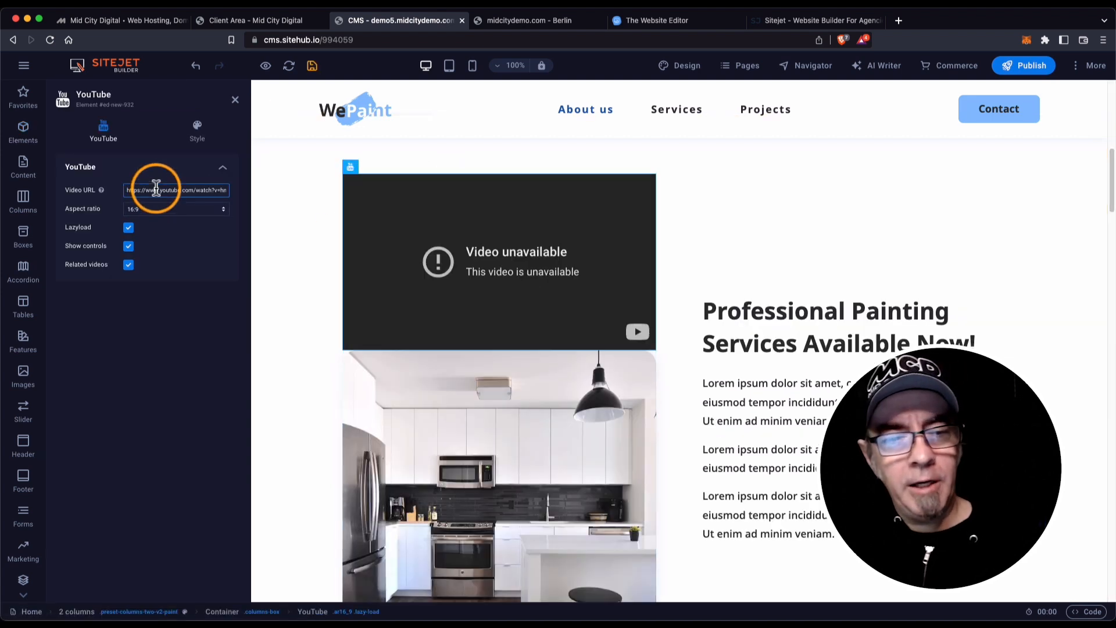
{"action": "left_click_drag", "start_coordinate": [125, 189], "coordinate": [233, 195]}
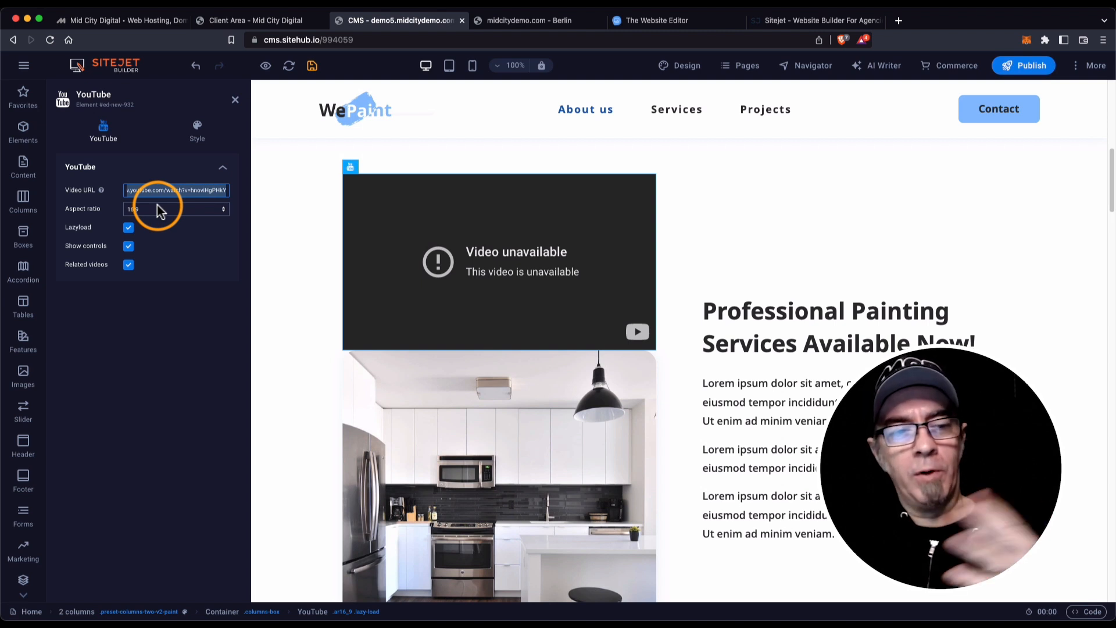
{"action": "left_click", "coordinate": [233, 101]}
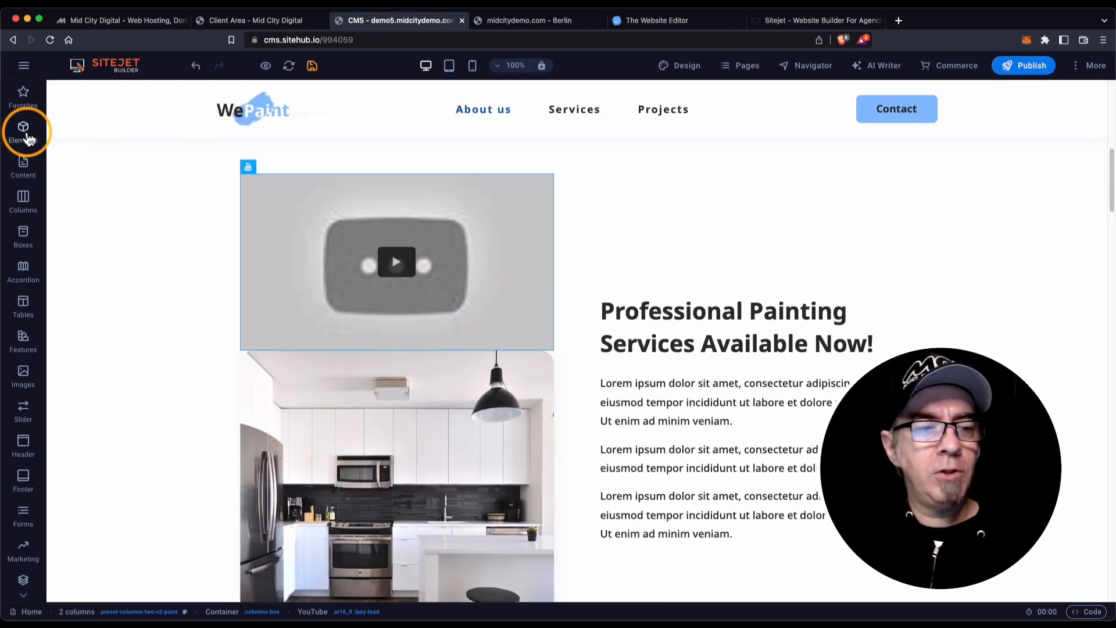
Search the elements library for 'vimeo' and delete the container holding the video and kitchen image.
{"action": "left_click", "coordinate": [24, 133]}
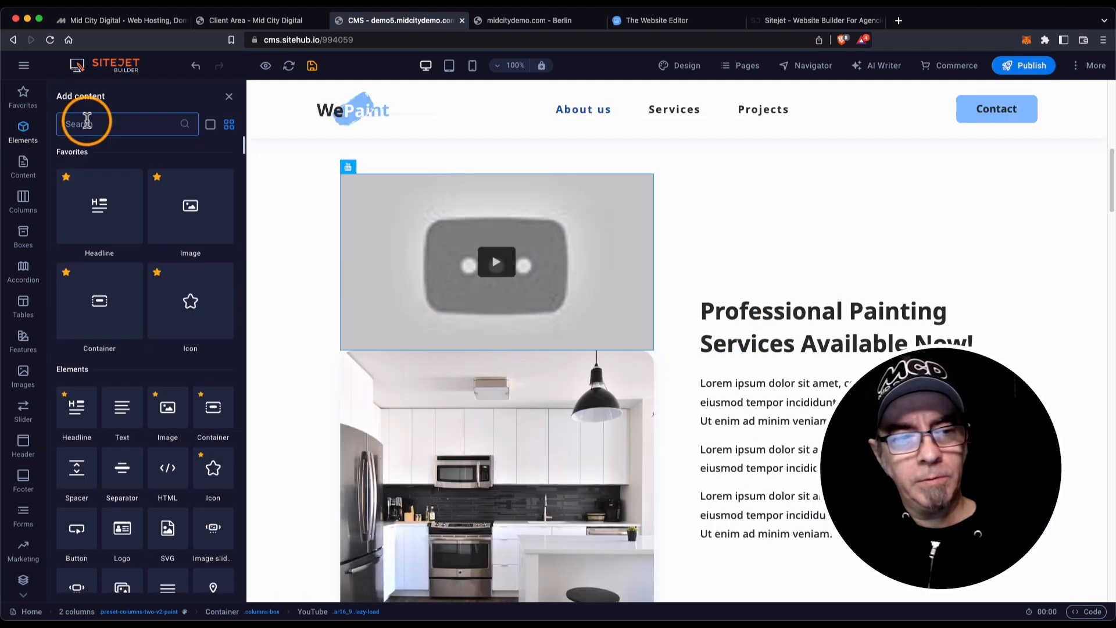
{"action": "type", "text": "vimeo"}
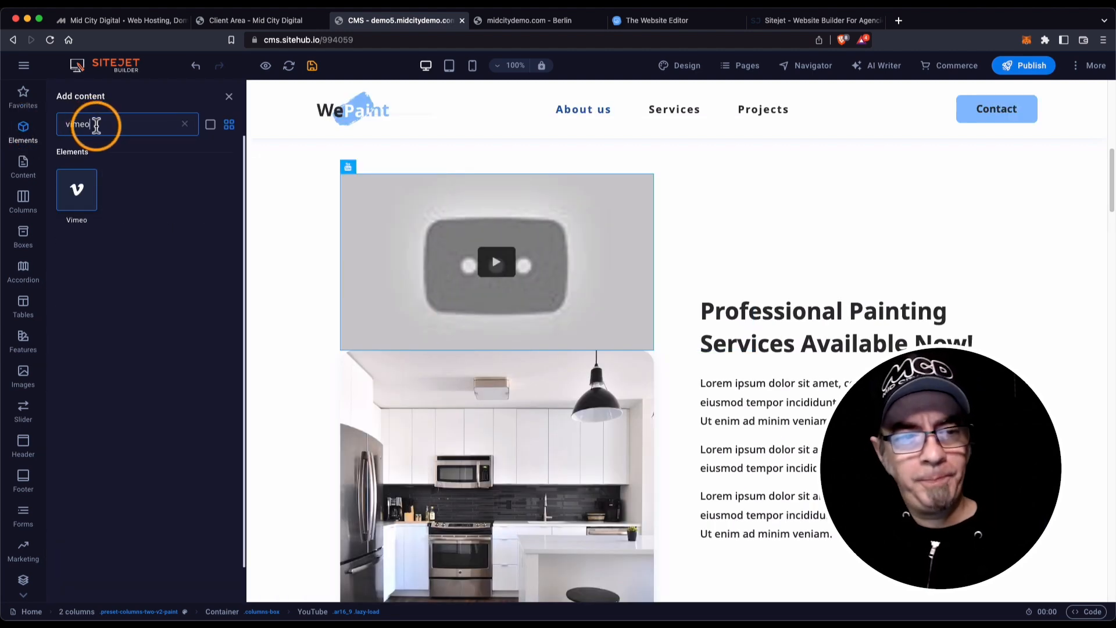
{"action": "left_click_drag", "start_coordinate": [95, 120], "coordinate": [54, 125]}
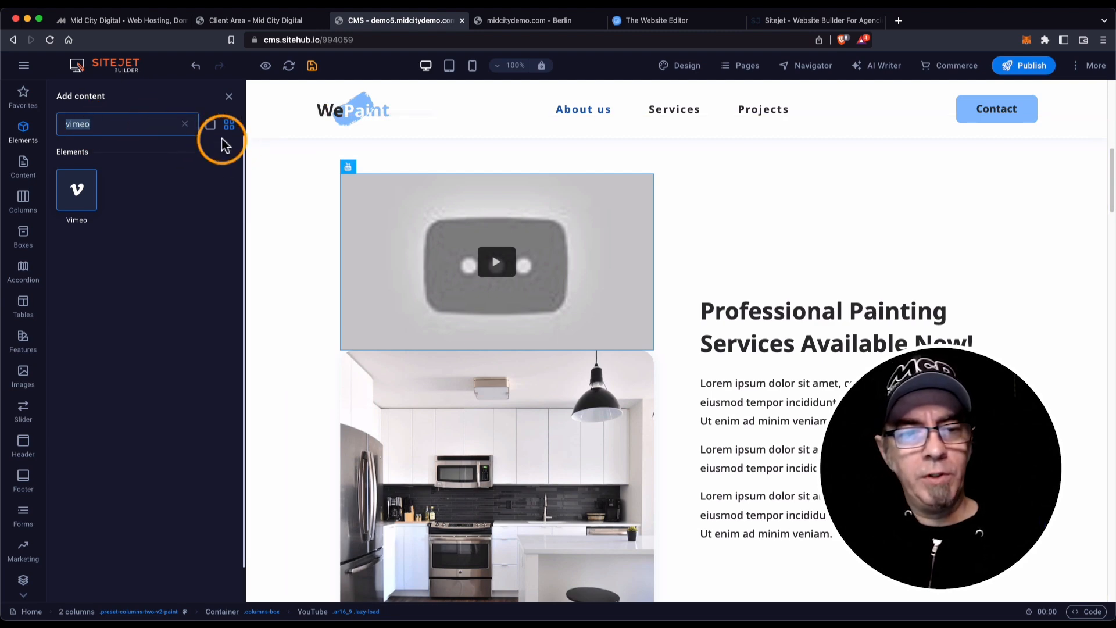
{"action": "left_click", "coordinate": [348, 167]}
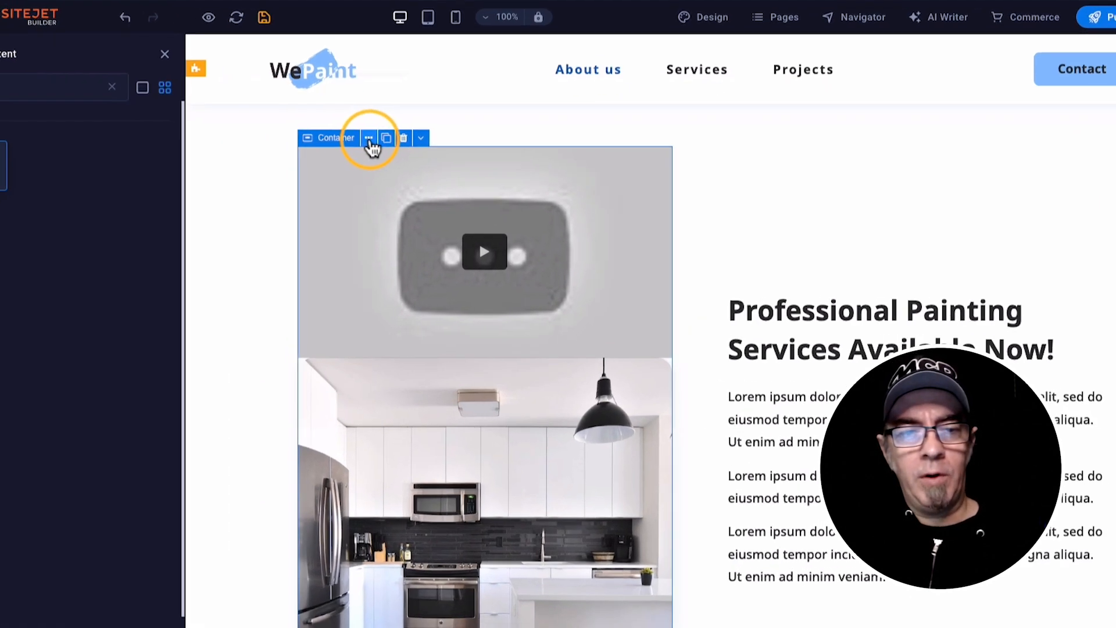
{"action": "left_click", "coordinate": [370, 139]}
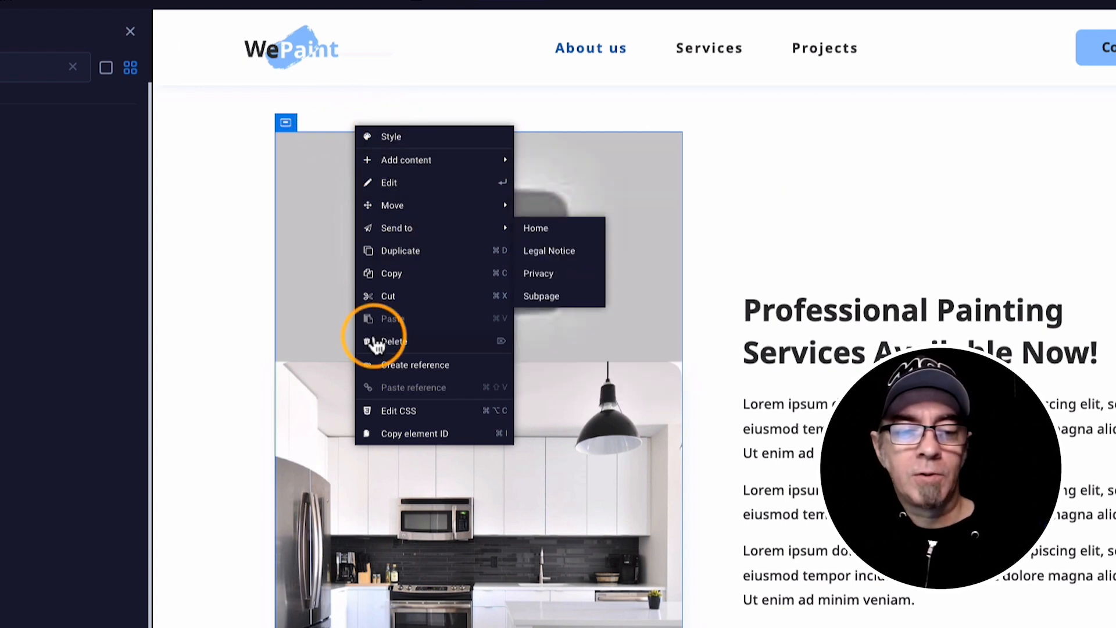
{"action": "left_click", "coordinate": [353, 271]}
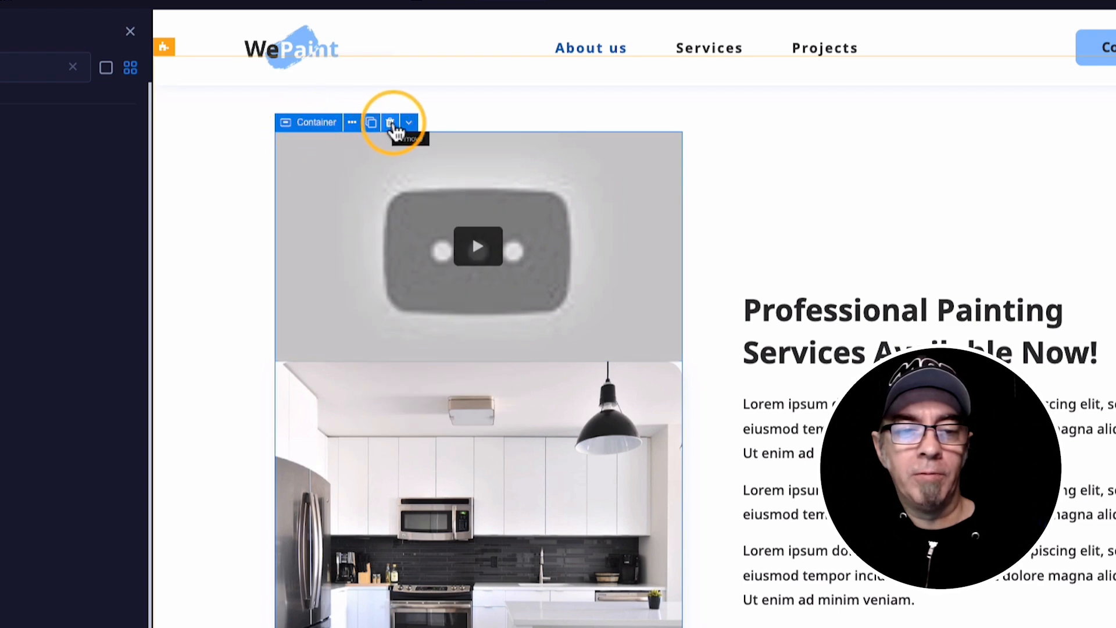
{"action": "left_click", "coordinate": [387, 120]}
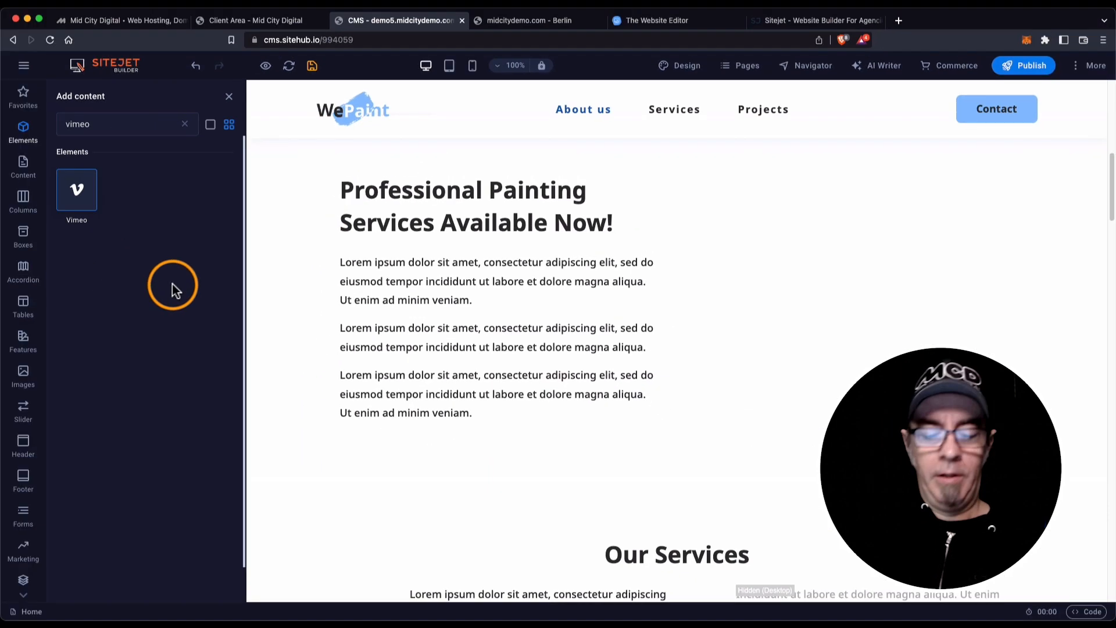
Undo twice to restore the container and remove the added YouTube element.
{"action": "scroll", "coordinate": [418, 356], "scroll_direction": "up", "scroll_amount": 3}
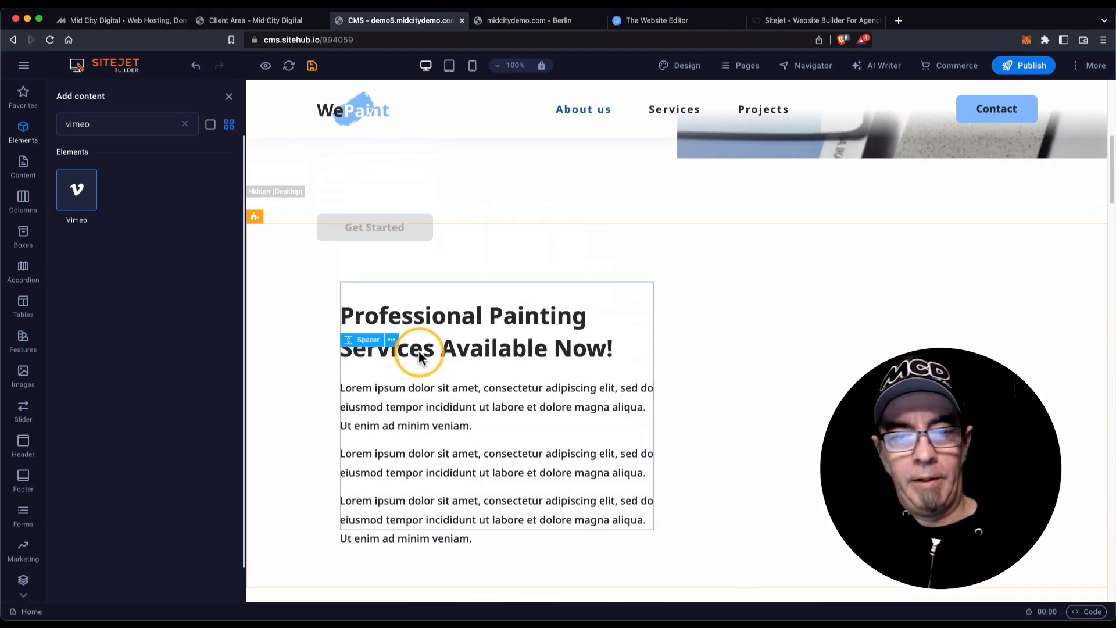
{"action": "key", "text": "super+z"}
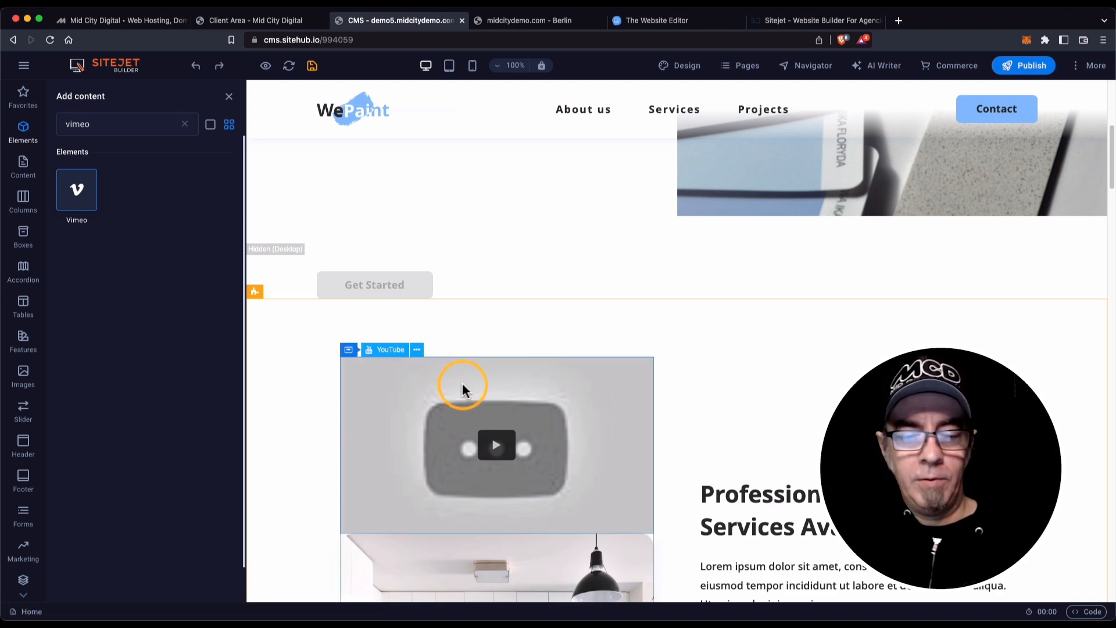
{"action": "key", "text": "super+shift+z"}
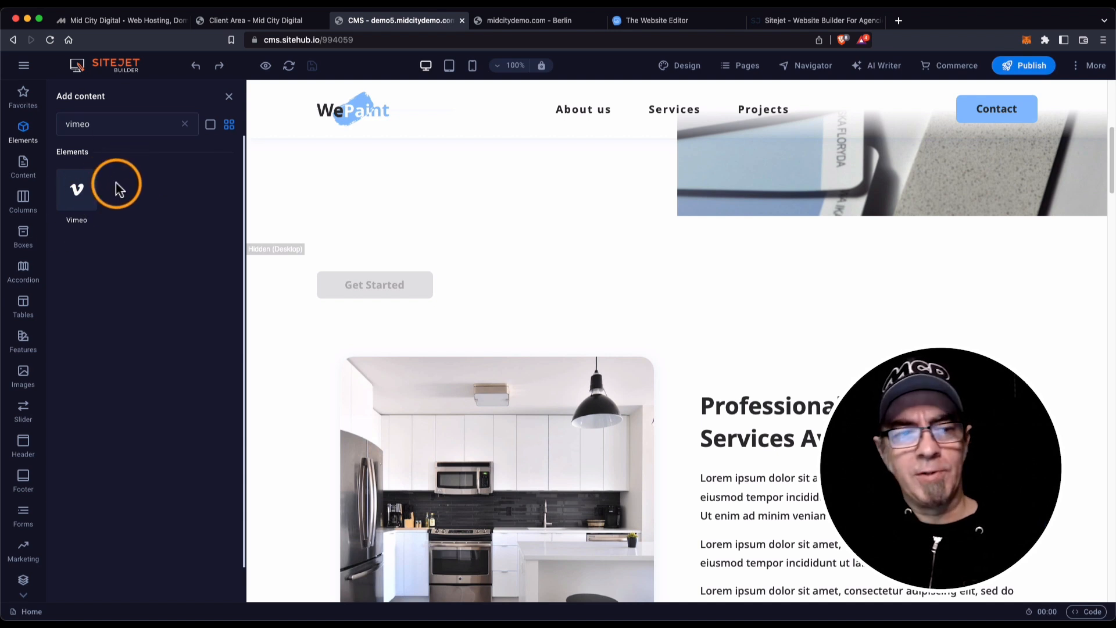
Search elements for 'ifra' and place an Iframe element above the kitchen image.
{"action": "left_click", "coordinate": [186, 124]}
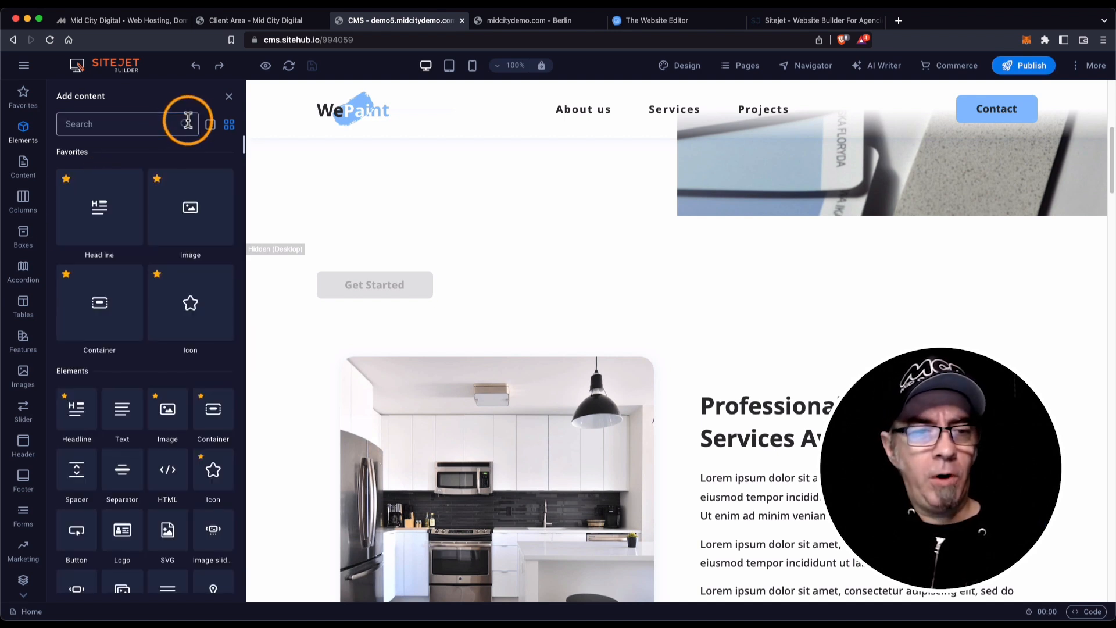
{"action": "left_click", "coordinate": [73, 124]}
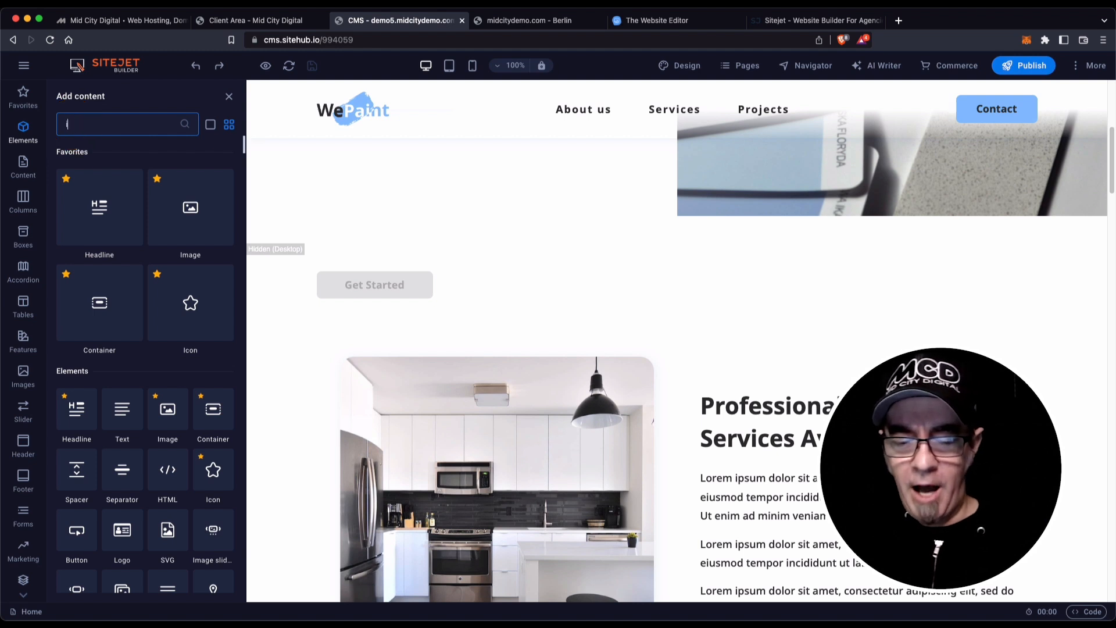
{"action": "type", "text": "iframe"}
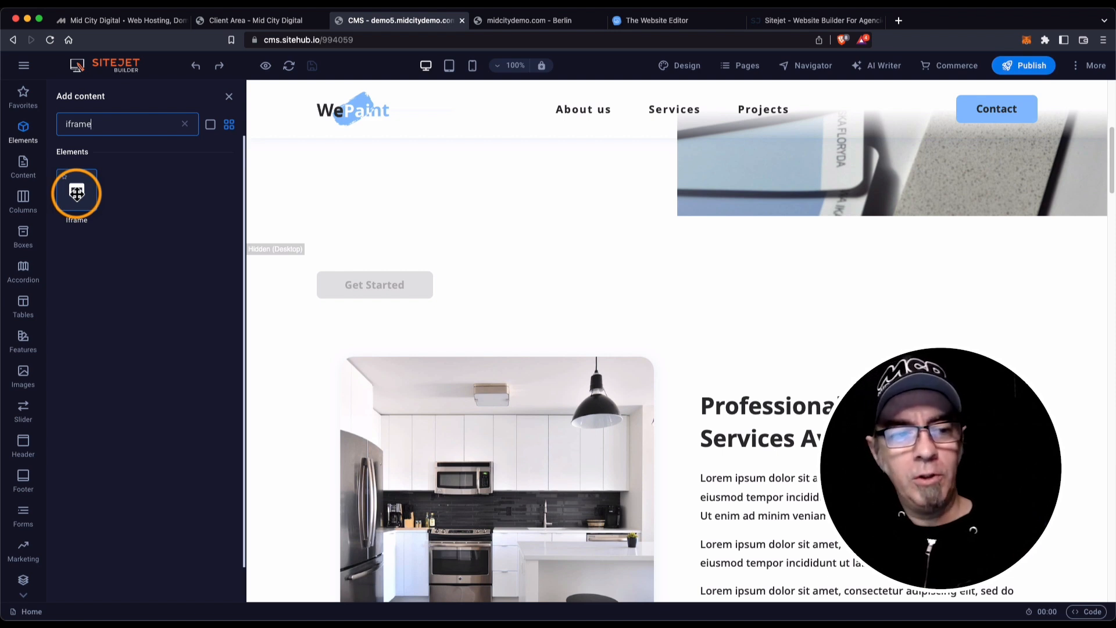
{"action": "left_click_drag", "start_coordinate": [77, 193], "coordinate": [438, 351]}
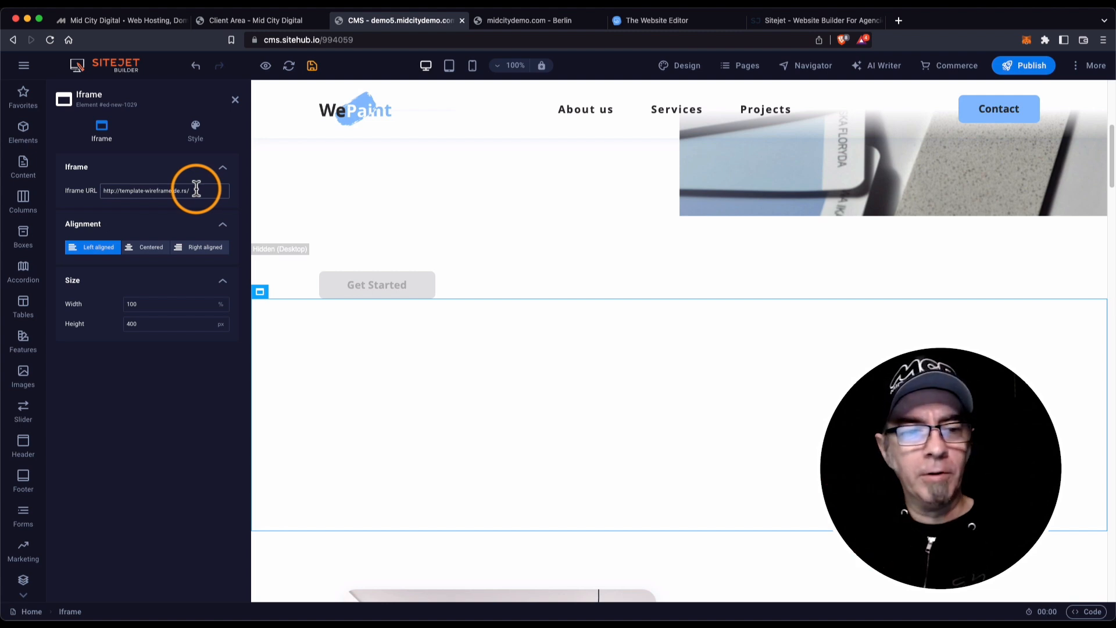
Review the iframe's URL, 100% width, 400 px height and Style tab, then close its settings.
{"action": "left_click_drag", "start_coordinate": [197, 189], "coordinate": [85, 190]}
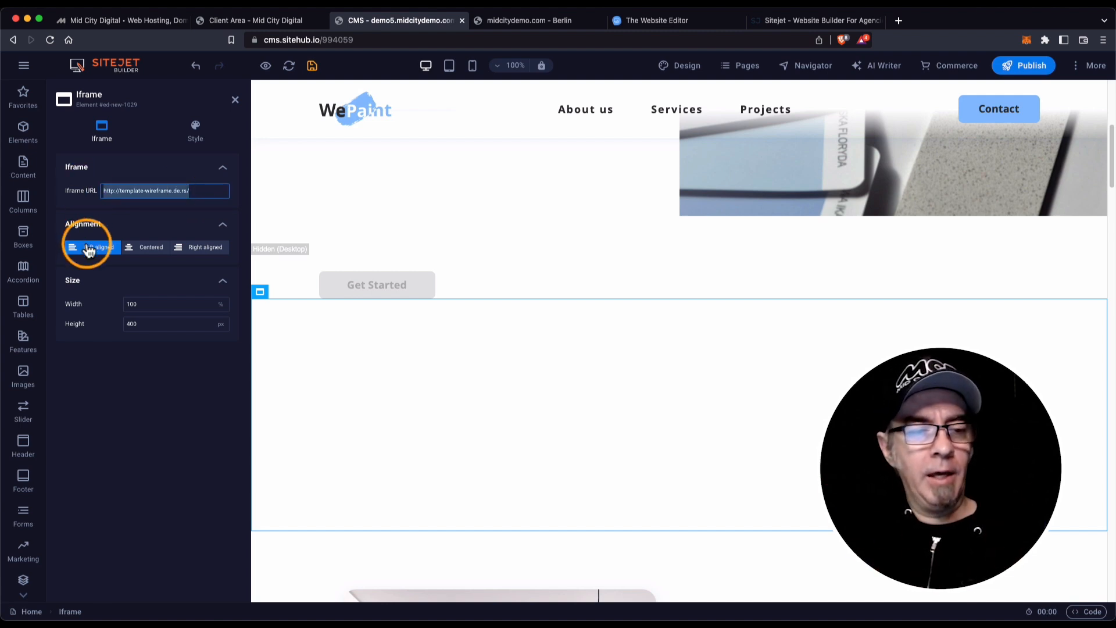
{"action": "left_click", "coordinate": [170, 305]}
{"action": "left_click_drag", "start_coordinate": [171, 305], "coordinate": [152, 321]}
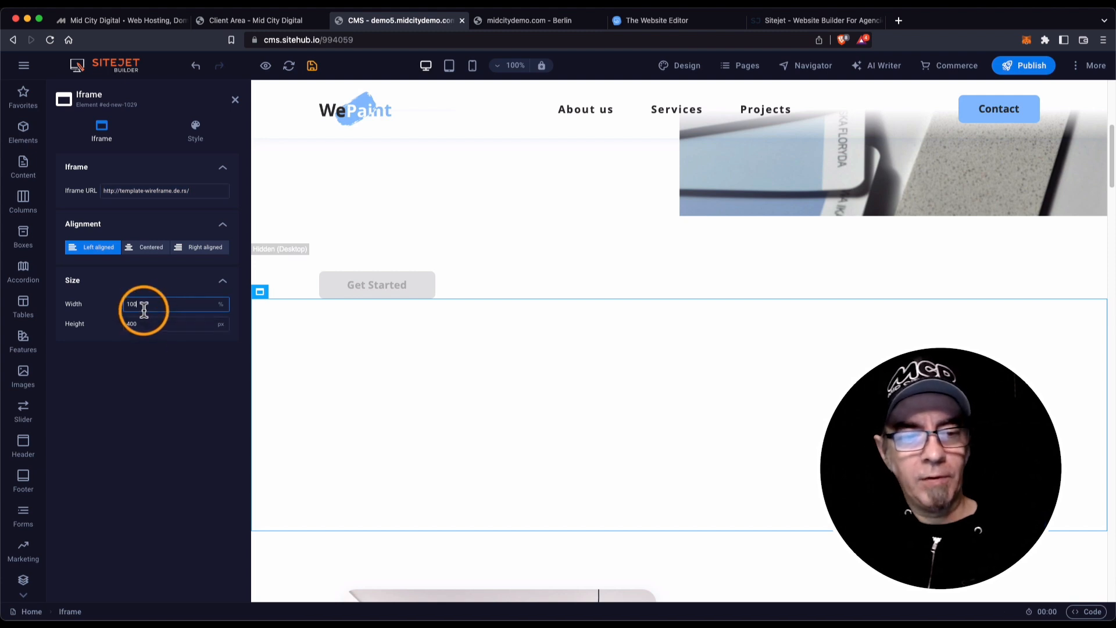
{"action": "left_click", "coordinate": [164, 324]}
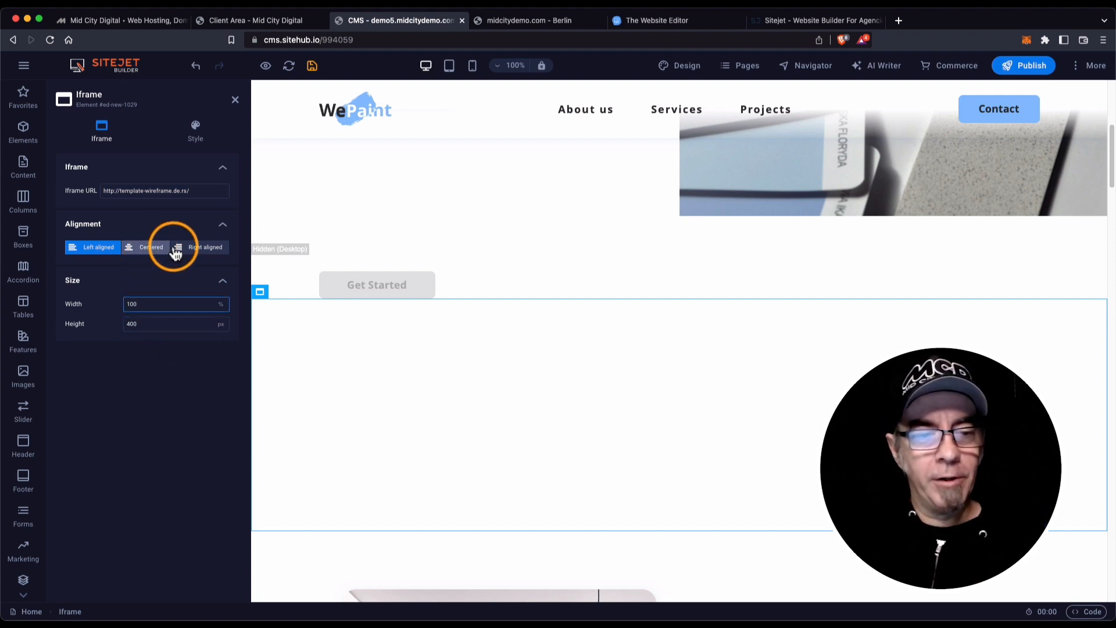
{"action": "left_click", "coordinate": [195, 131]}
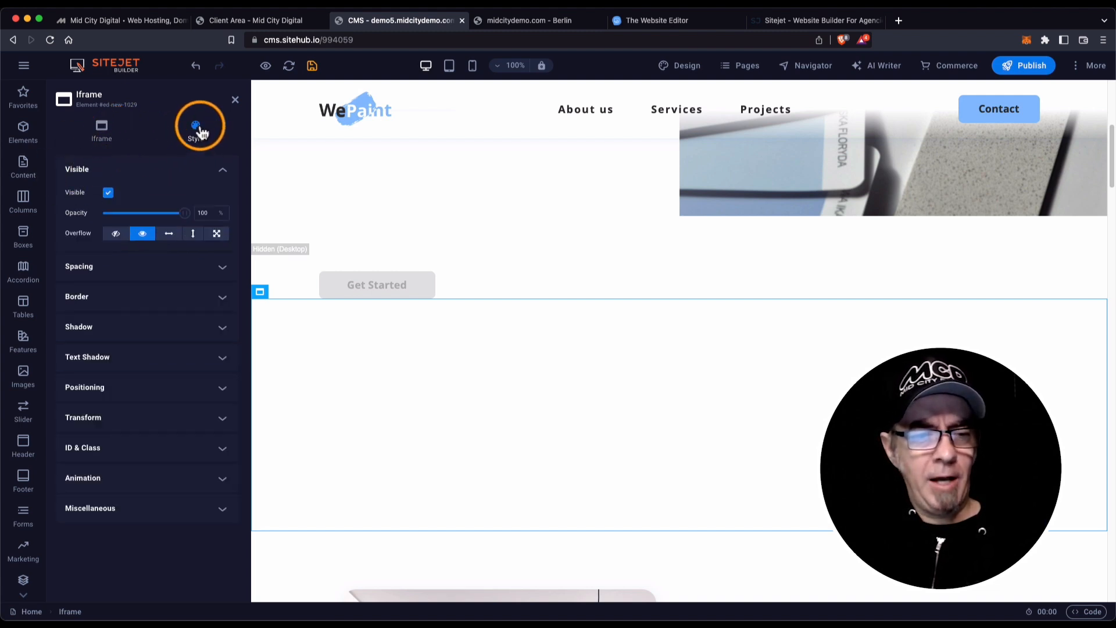
{"action": "left_click", "coordinate": [109, 135]}
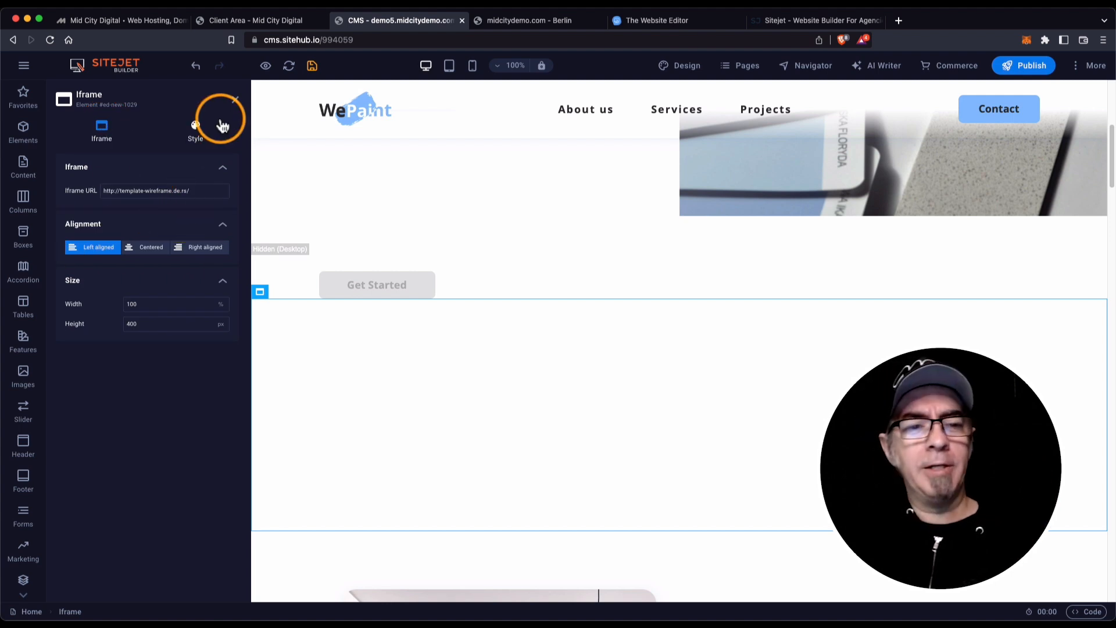
{"action": "left_click", "coordinate": [233, 103]}
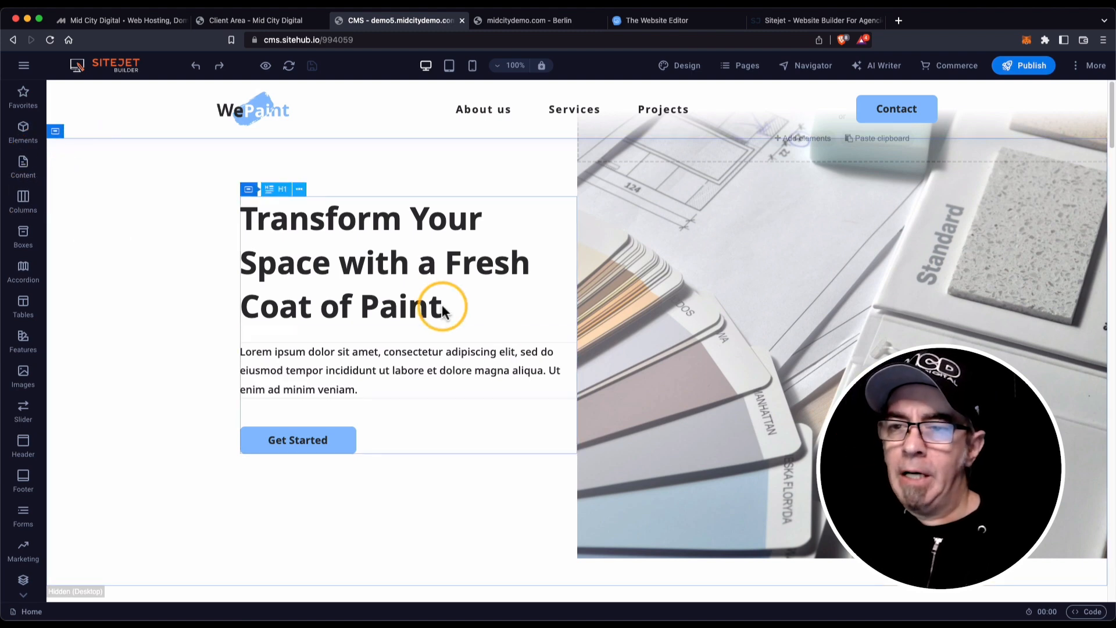
{"action": "scroll", "coordinate": [541, 302], "scroll_direction": "down", "scroll_amount": 10}
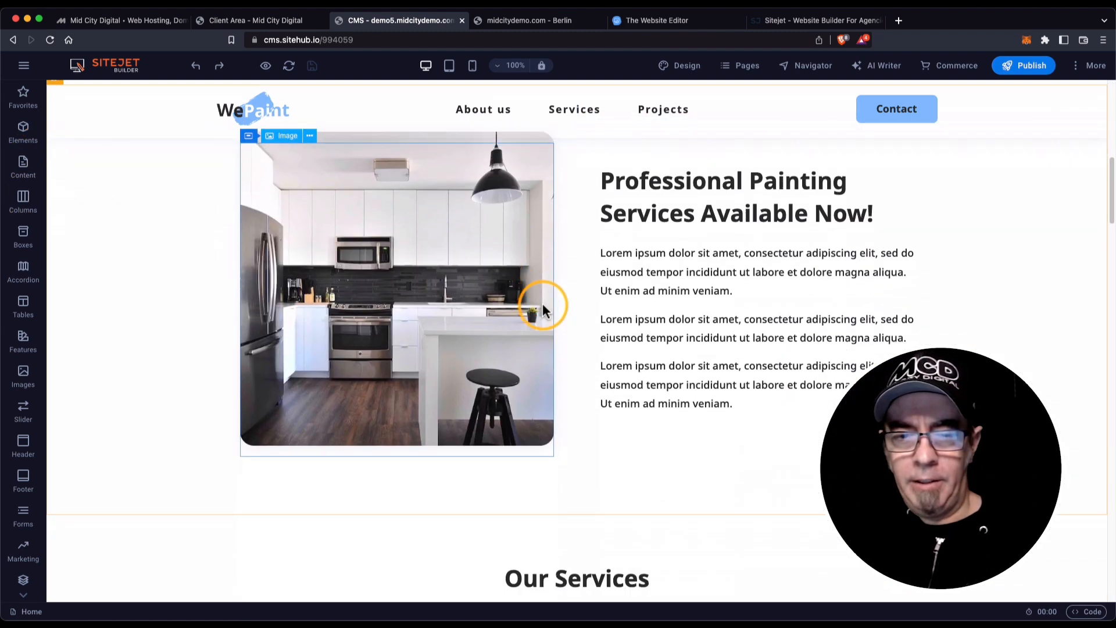
{"action": "scroll", "coordinate": [542, 305], "scroll_direction": "down", "scroll_amount": 3}
{"action": "scroll", "coordinate": [543, 303], "scroll_direction": "down", "scroll_amount": 15}
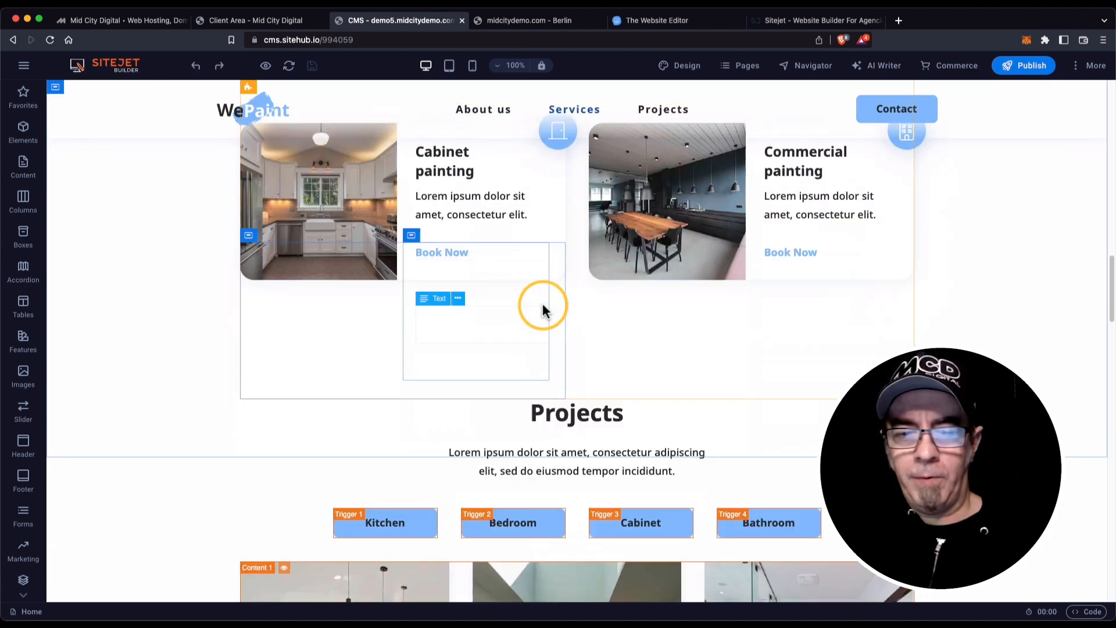
{"action": "scroll", "coordinate": [543, 302], "scroll_direction": "up", "scroll_amount": 8}
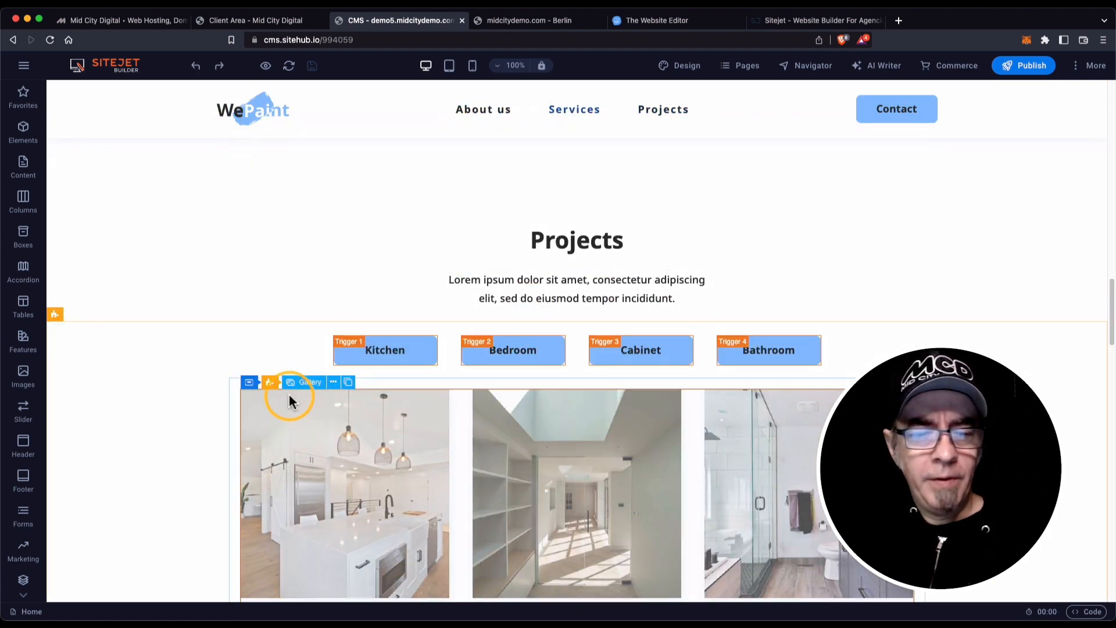
{"action": "left_click", "coordinate": [78, 315]}
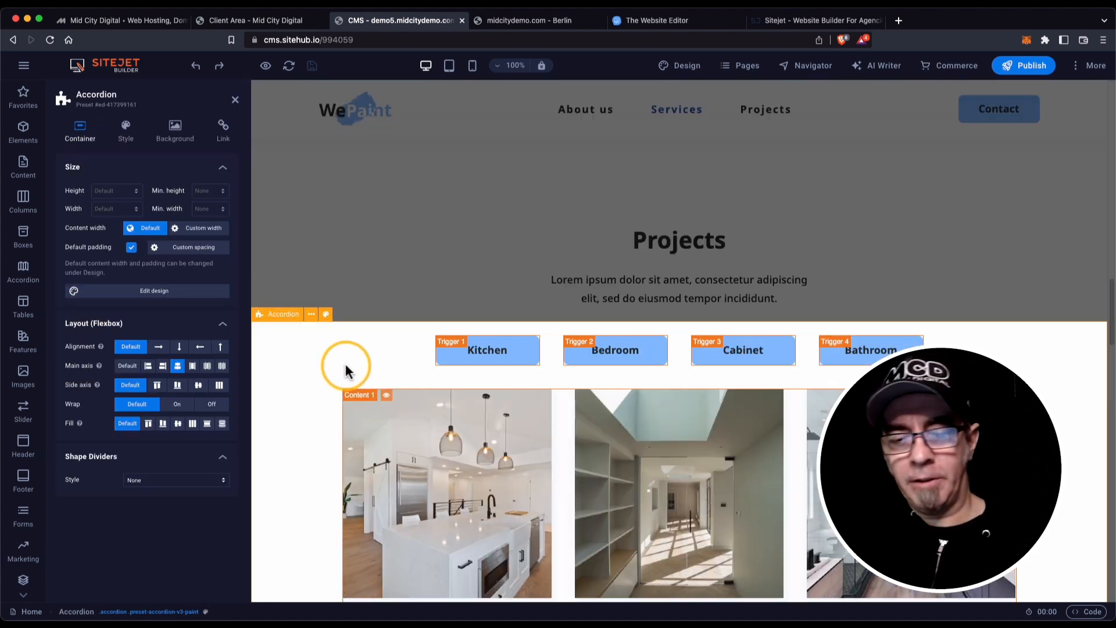
{"action": "scroll", "coordinate": [348, 370], "scroll_direction": "down", "scroll_amount": 3}
{"action": "scroll", "coordinate": [424, 375], "scroll_direction": "down", "scroll_amount": 5}
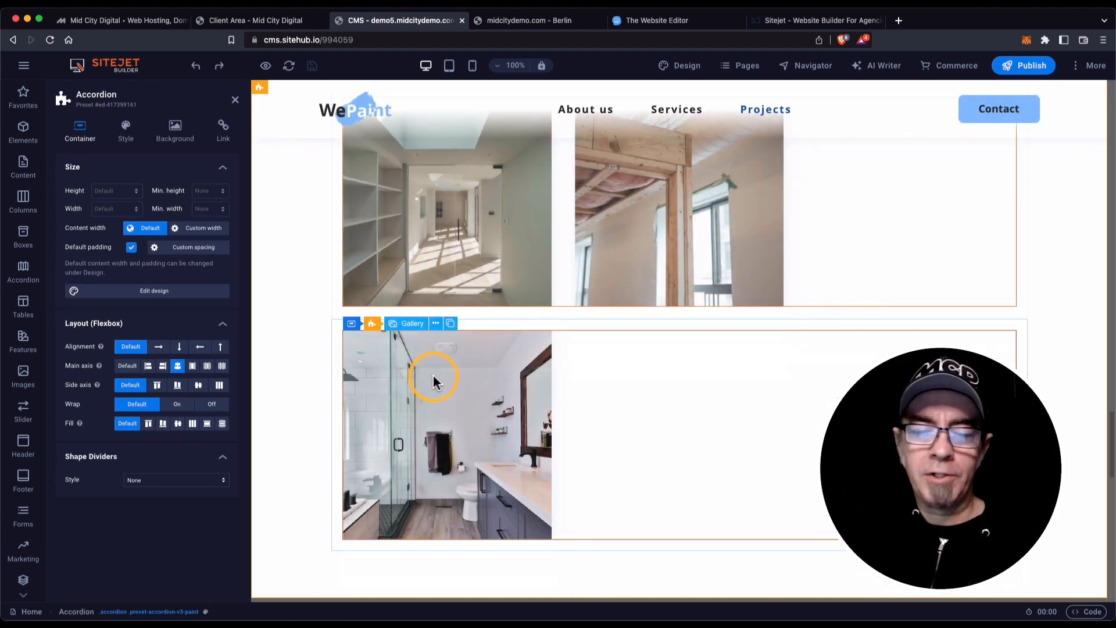
{"action": "scroll", "coordinate": [434, 375], "scroll_direction": "down", "scroll_amount": 6}
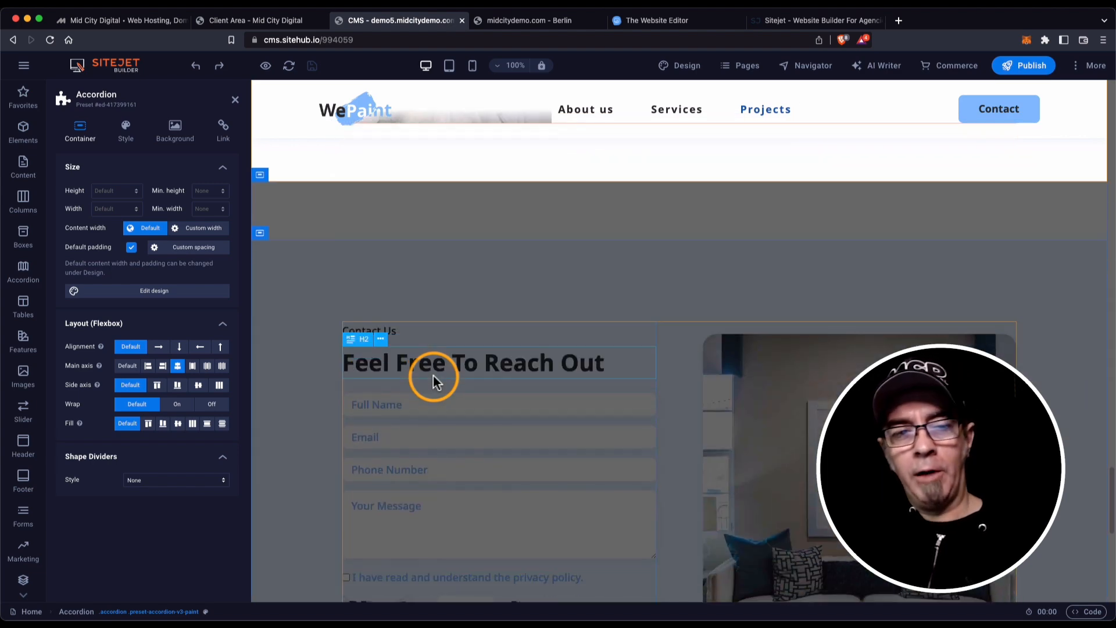
{"action": "scroll", "coordinate": [433, 374], "scroll_direction": "up", "scroll_amount": 4}
{"action": "scroll", "coordinate": [434, 374], "scroll_direction": "up", "scroll_amount": 1}
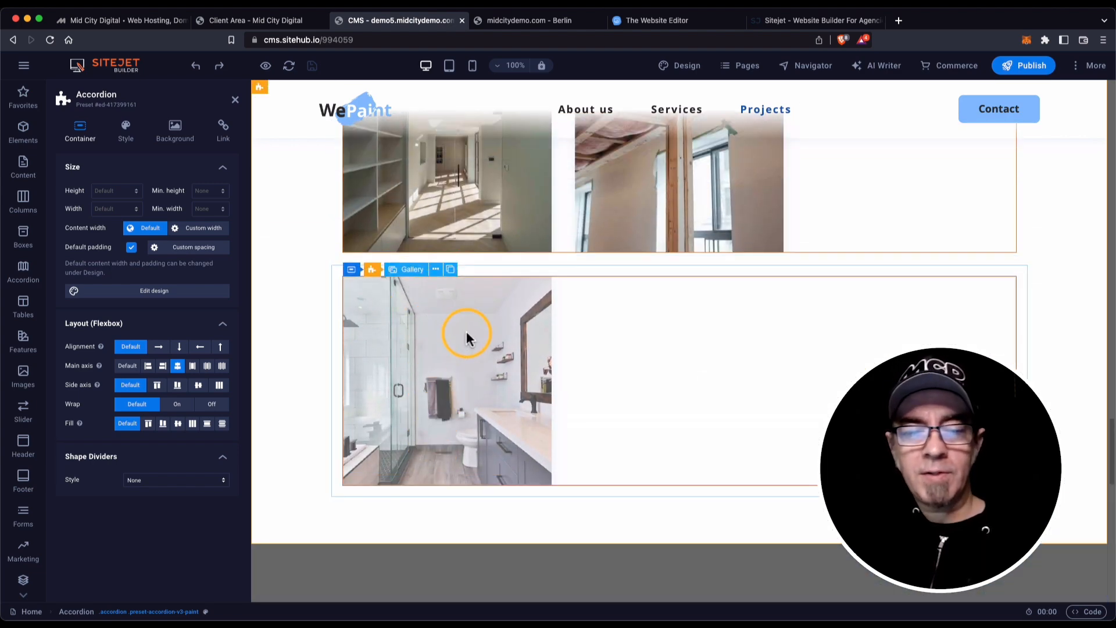
{"action": "scroll", "coordinate": [466, 334], "scroll_direction": "up", "scroll_amount": 4}
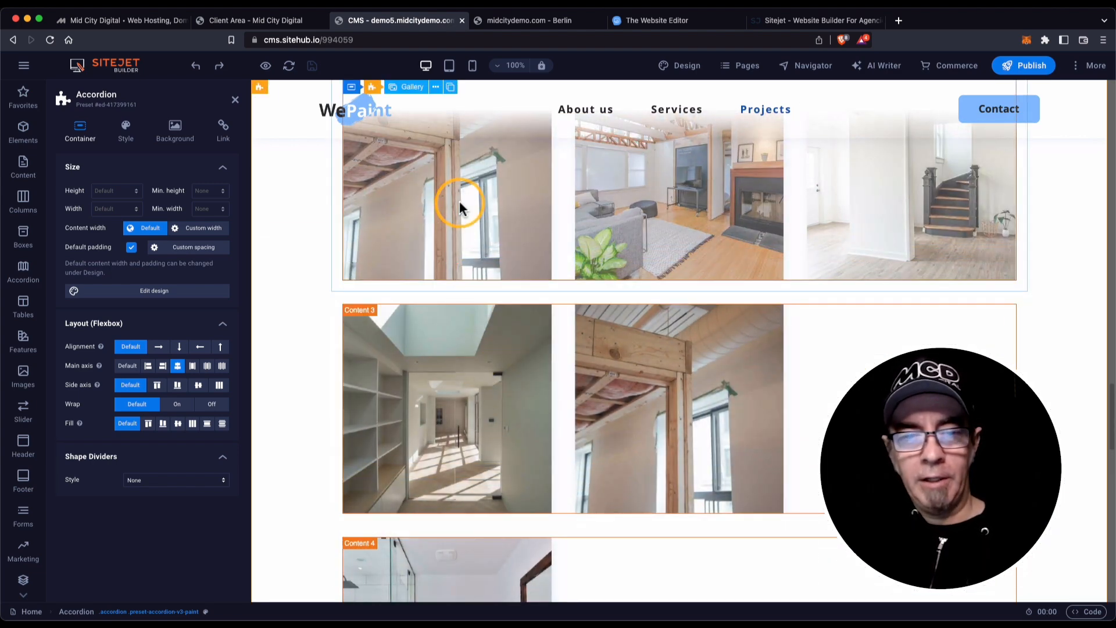
{"action": "scroll", "coordinate": [459, 201], "scroll_direction": "up", "scroll_amount": 5}
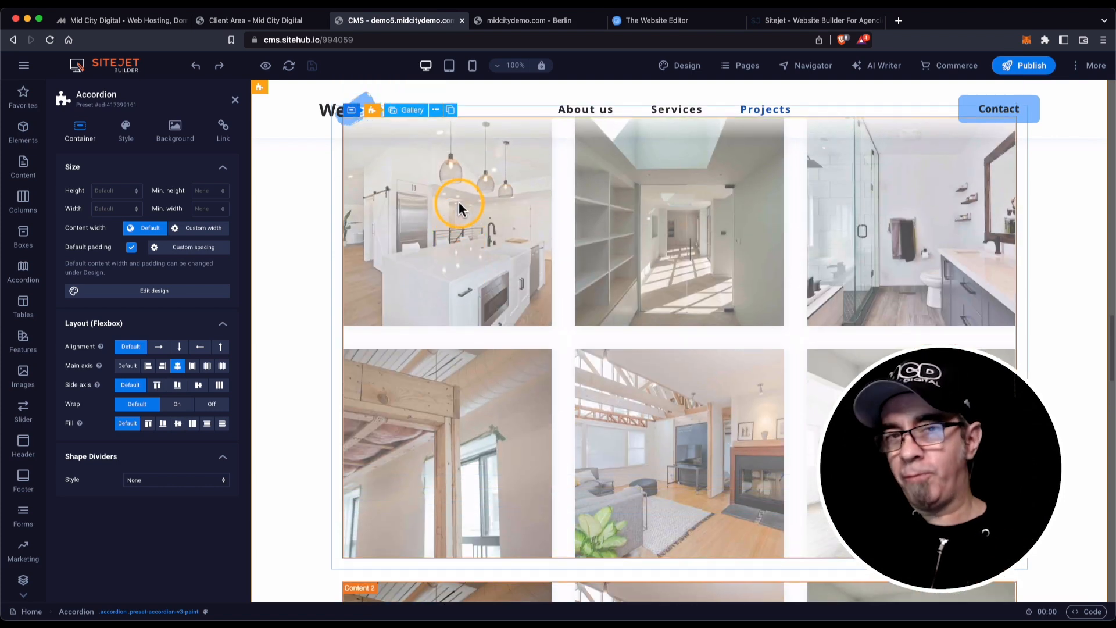
{"action": "scroll", "coordinate": [459, 201], "scroll_direction": "up", "scroll_amount": 1}
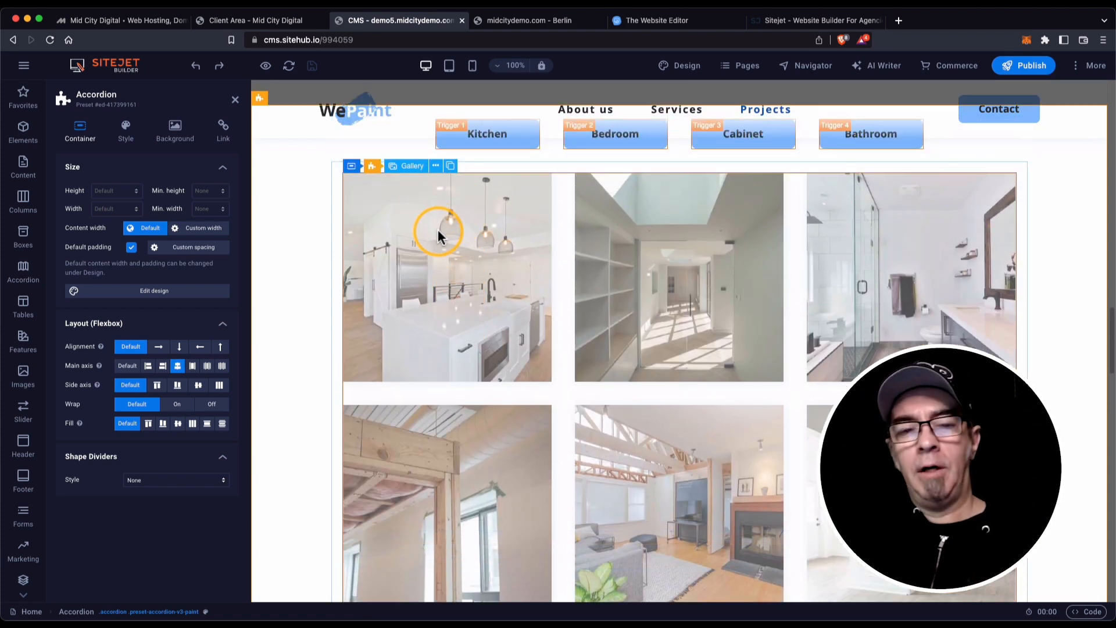
{"action": "scroll", "coordinate": [437, 229], "scroll_direction": "up", "scroll_amount": 1}
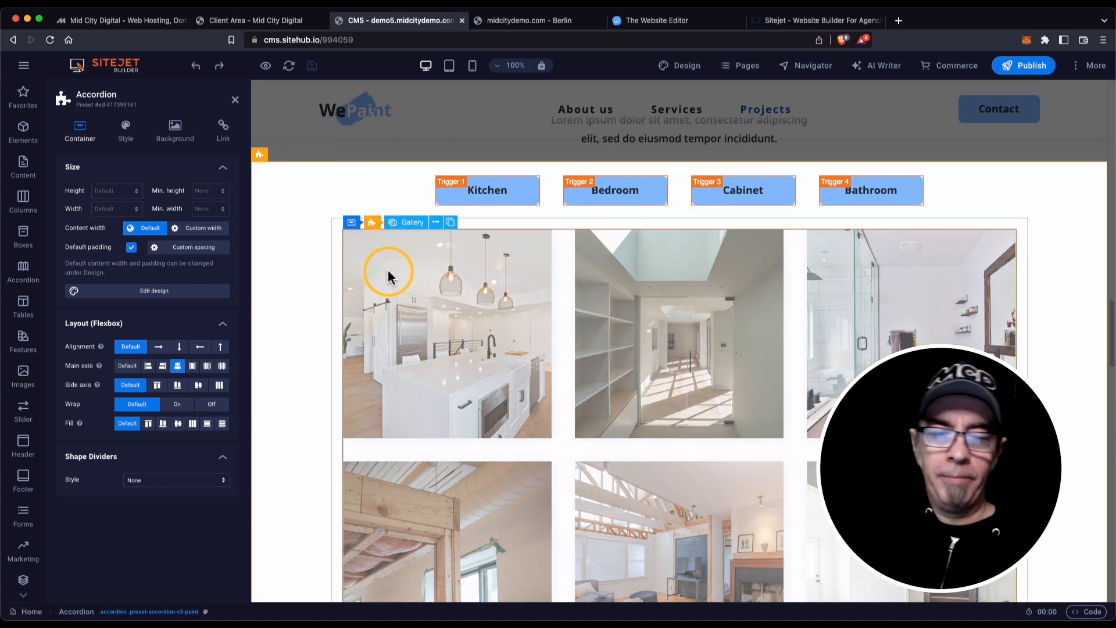
{"action": "scroll", "coordinate": [389, 277], "scroll_direction": "down", "scroll_amount": 10}
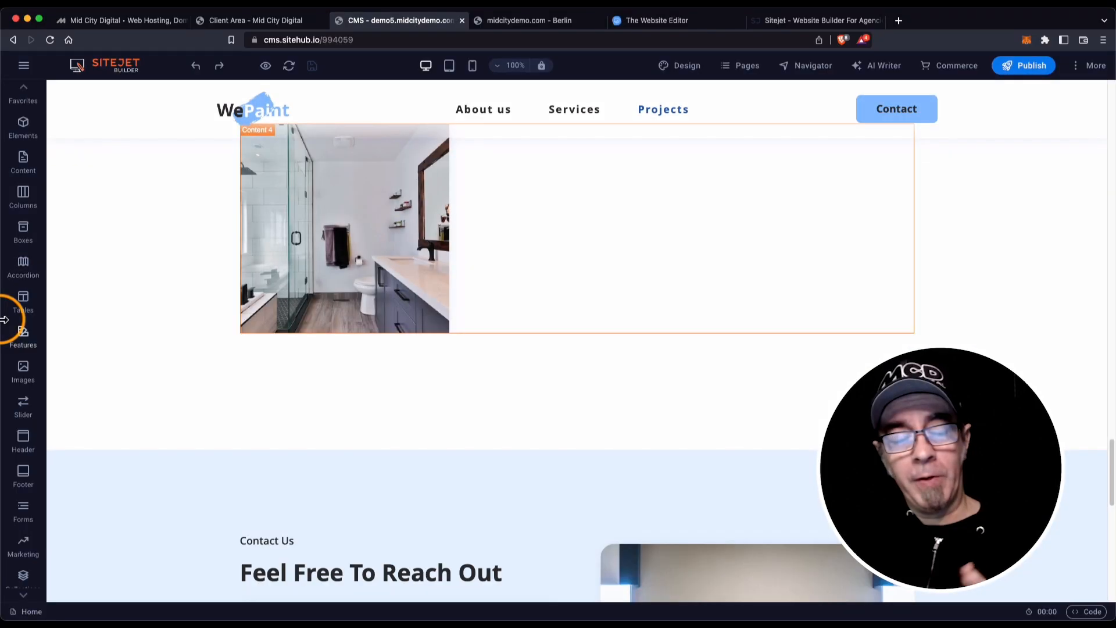
{"action": "scroll", "coordinate": [4, 320], "scroll_direction": "down", "scroll_amount": 2}
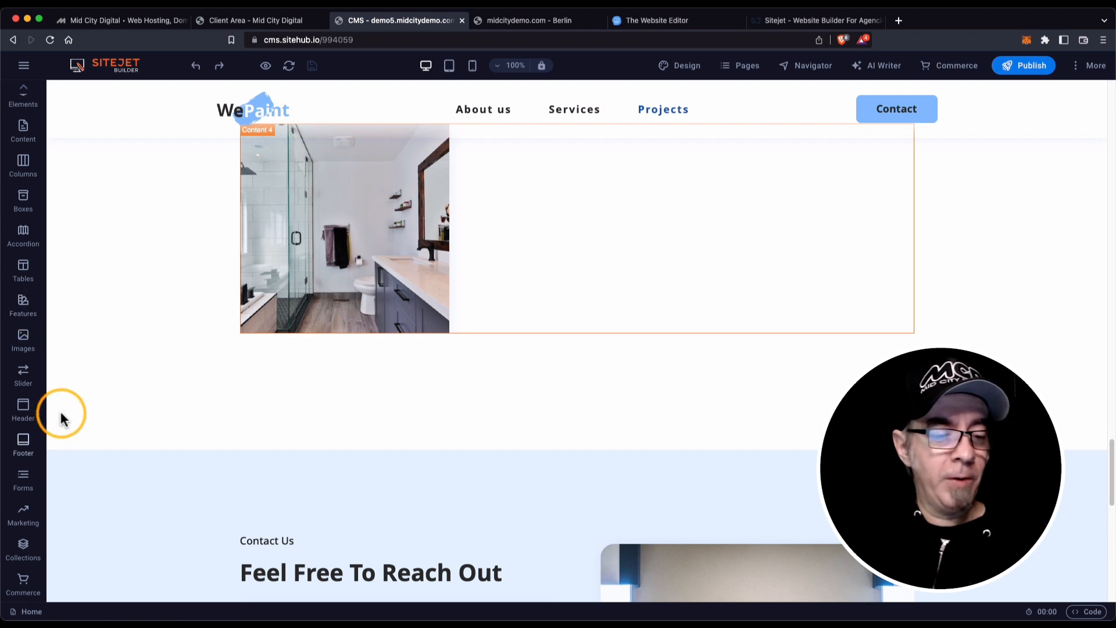
Show the Collections panel and scroll its templates: Wireframe, Blog, Jobs, Product Gallery, Team, Portfolio, Real Estate.
{"action": "left_click", "coordinate": [23, 546]}
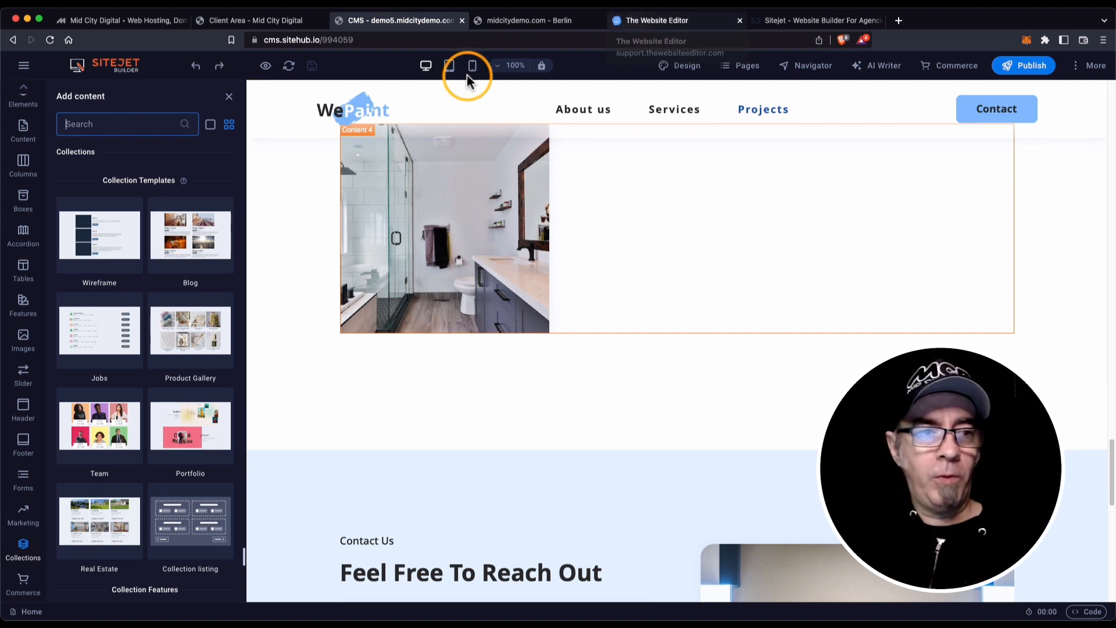
{"action": "left_click", "coordinate": [23, 65]}
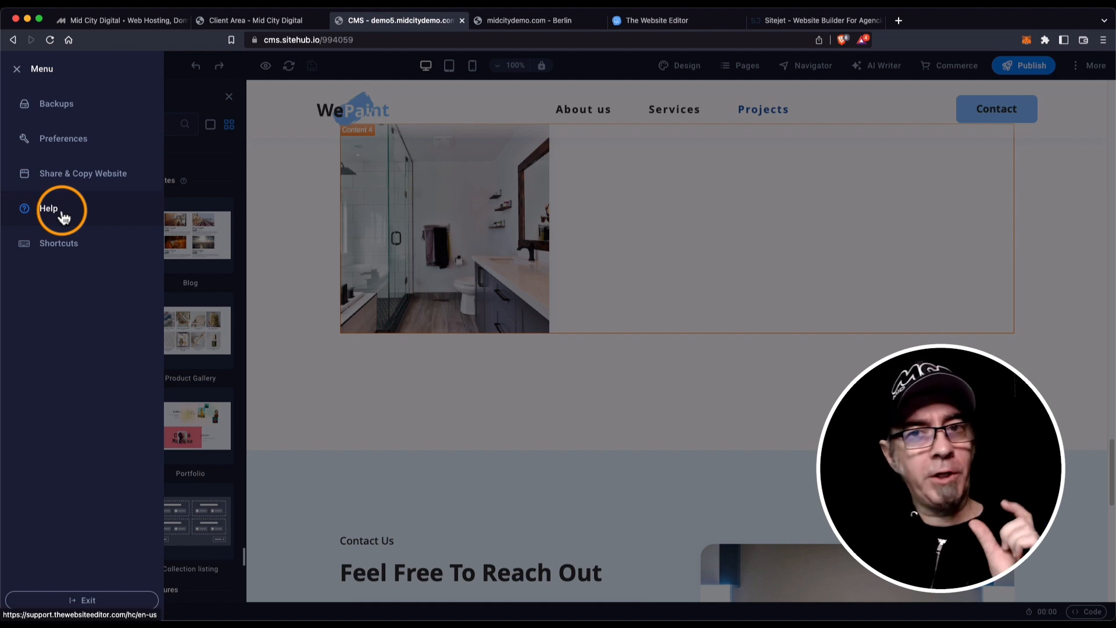
{"action": "left_click", "coordinate": [280, 390]}
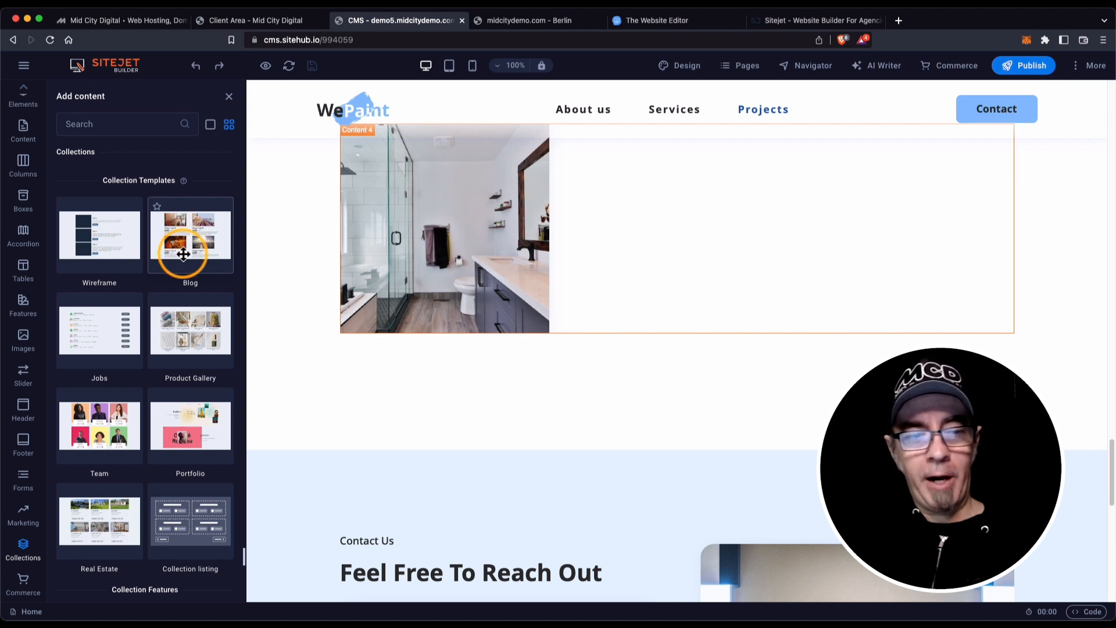
{"action": "scroll", "coordinate": [194, 243], "scroll_direction": "down", "scroll_amount": 1}
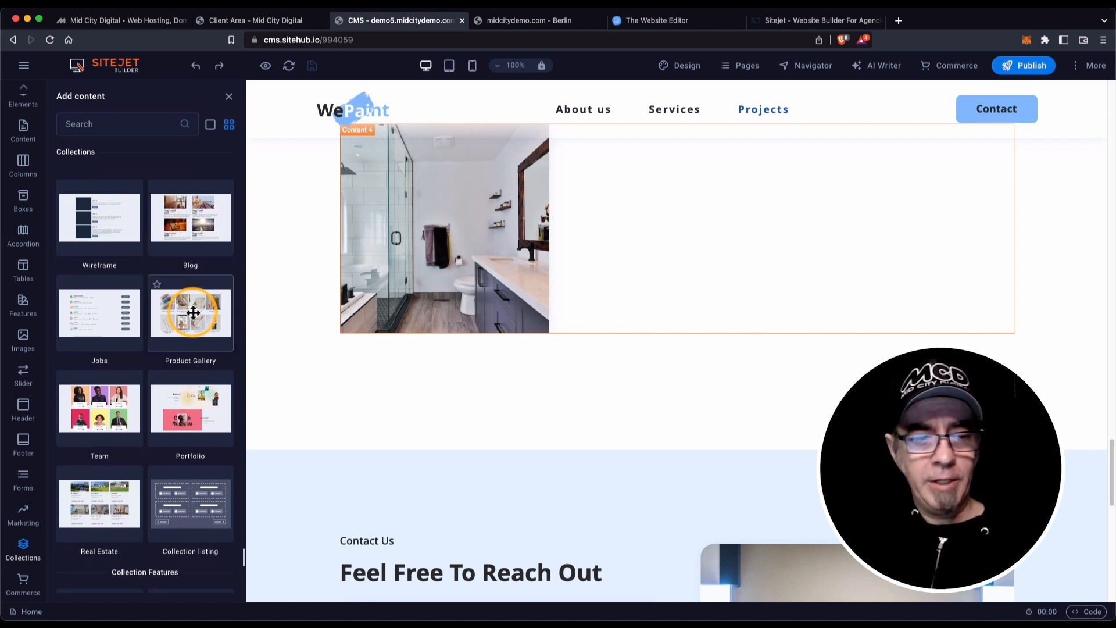
{"action": "scroll", "coordinate": [193, 313], "scroll_direction": "down", "scroll_amount": 2}
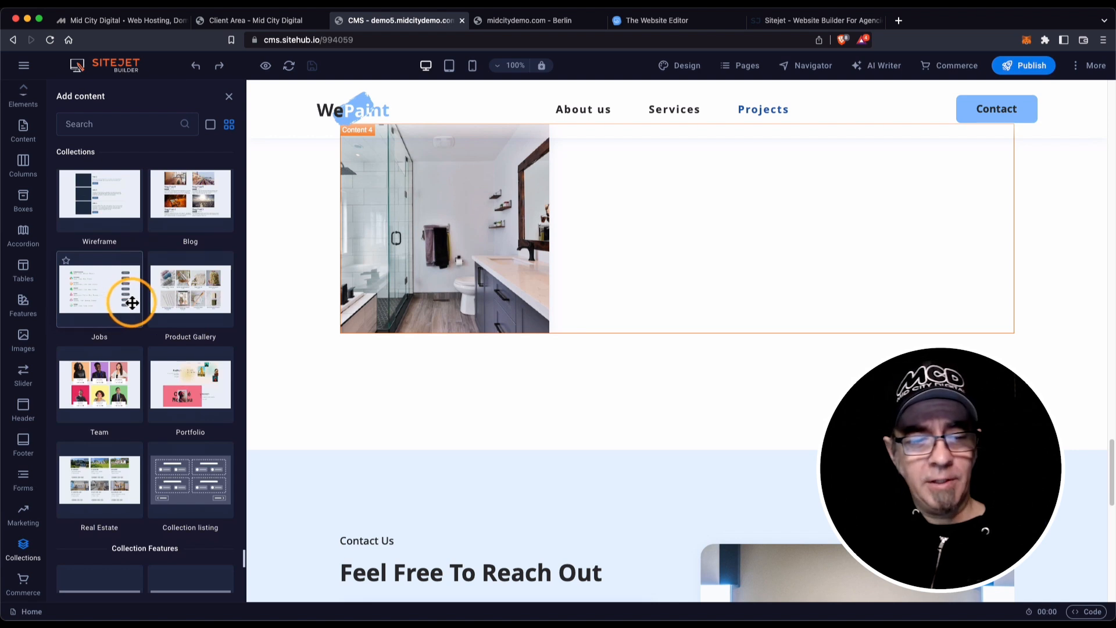
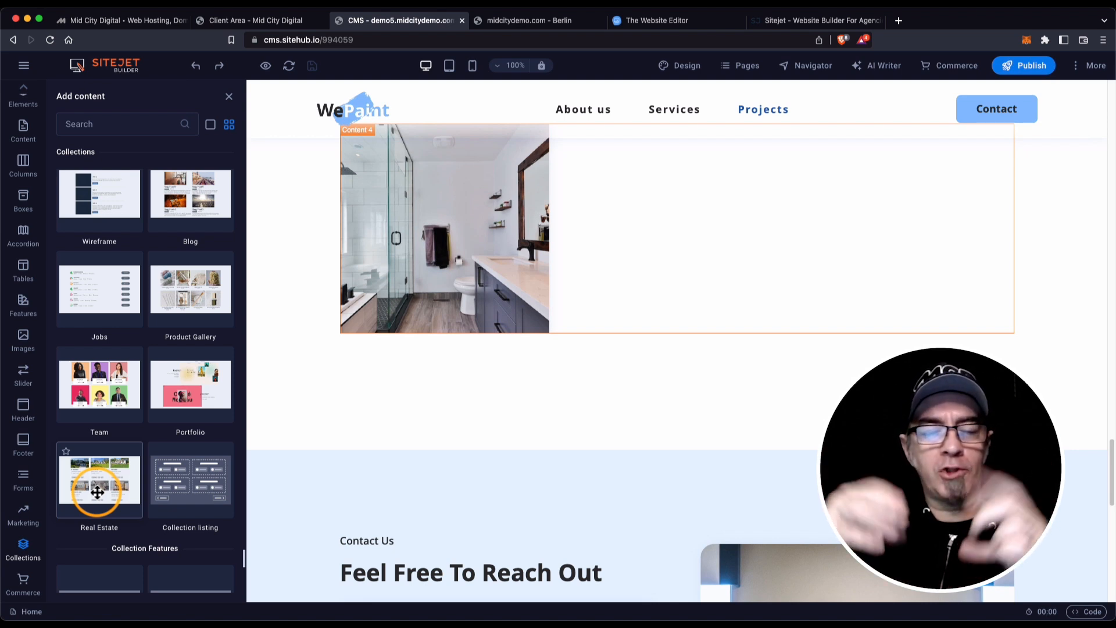
Drop the Real Estate collection onto the page as a Projects section, then close Add content.
{"action": "left_click_drag", "start_coordinate": [97, 492], "coordinate": [746, 326]}
{"action": "scroll", "coordinate": [448, 303], "scroll_direction": "up", "scroll_amount": 15}
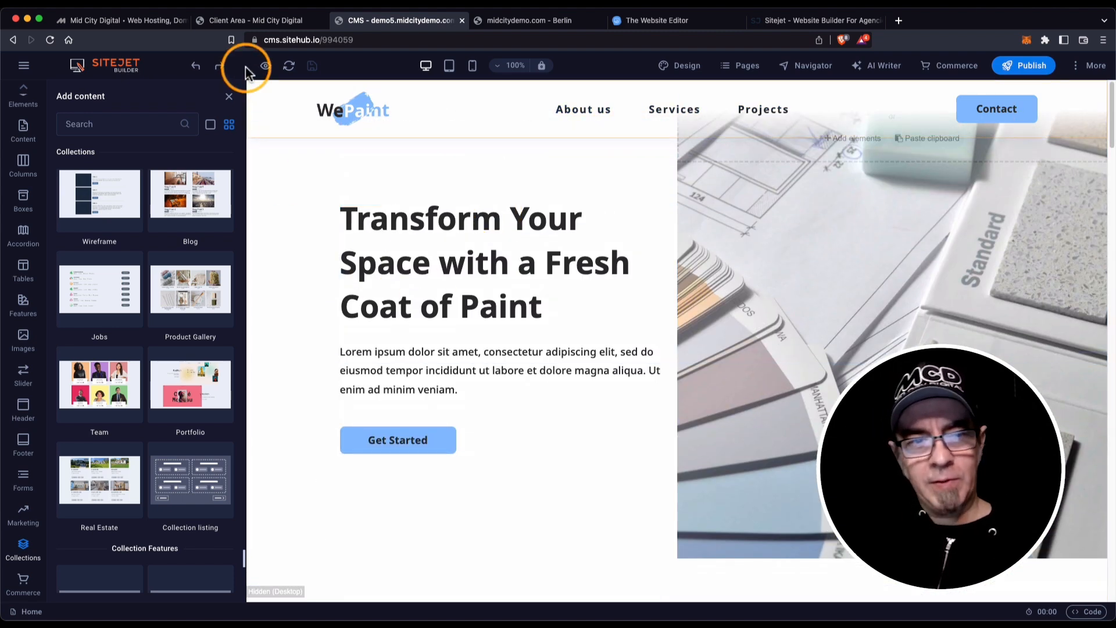
{"action": "left_click", "coordinate": [229, 96]}
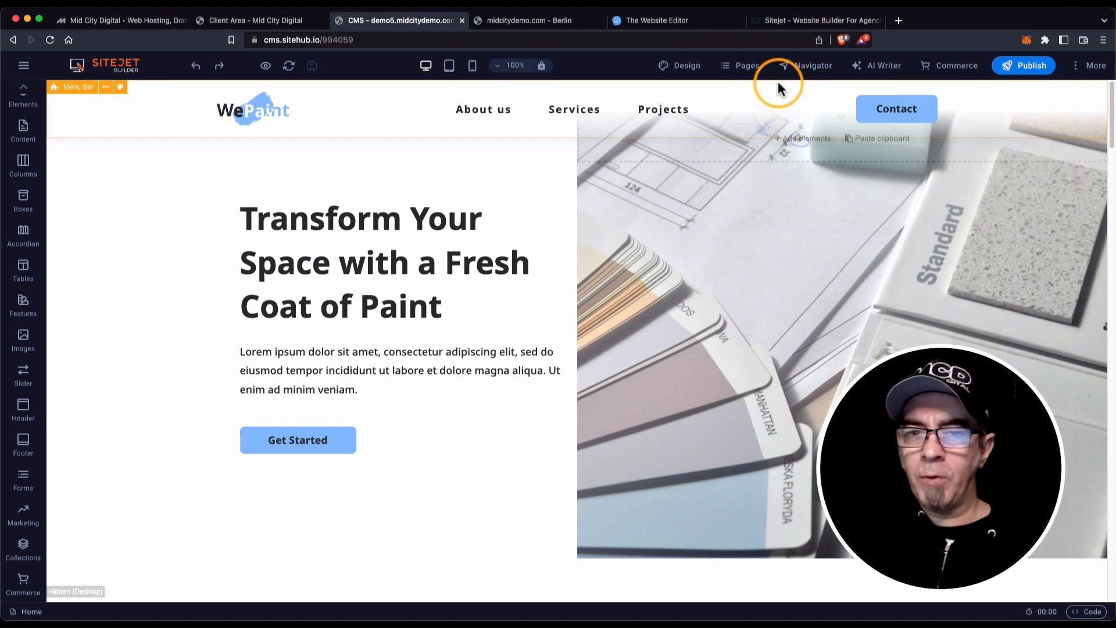
Add a new page to the site named 'Latest Blogs'.
{"action": "left_click", "coordinate": [743, 69]}
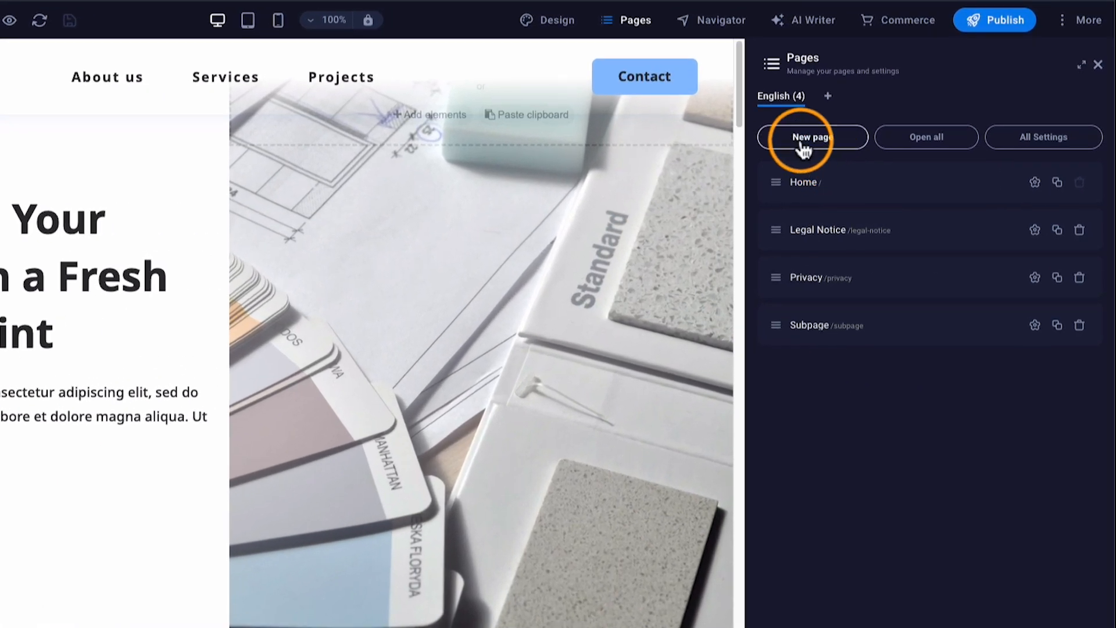
{"action": "left_click", "coordinate": [804, 140]}
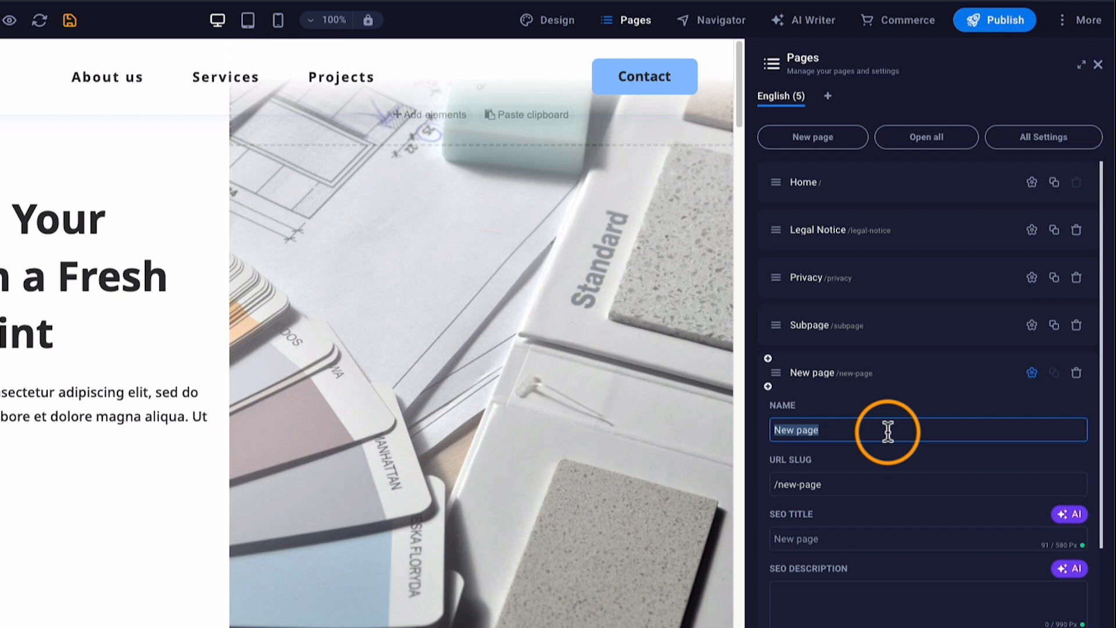
{"action": "type", "text": "Latest Blogs"}
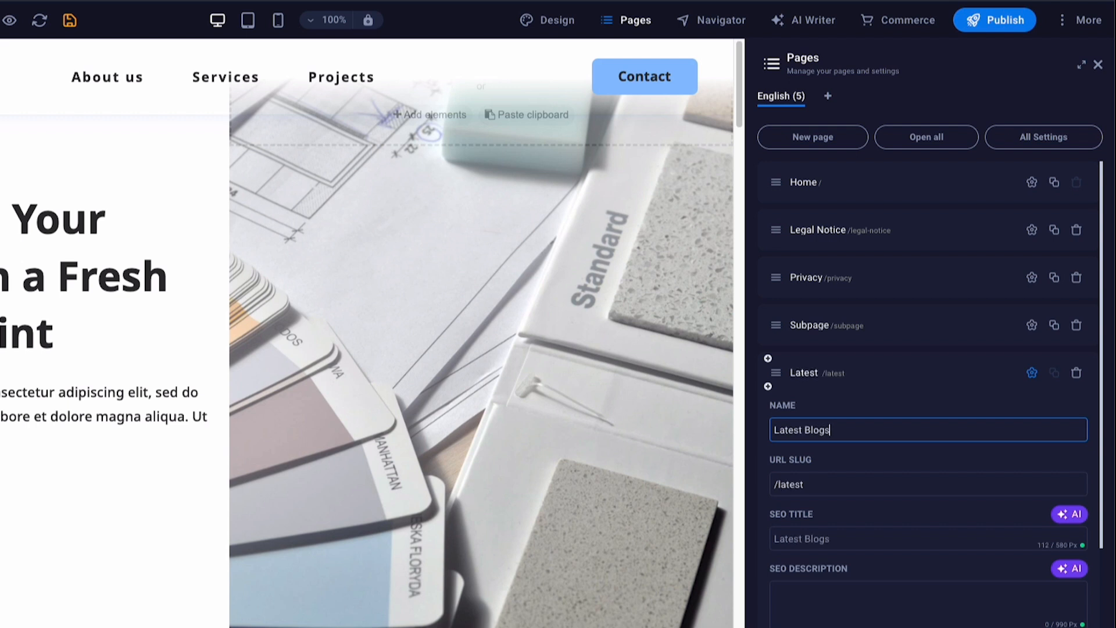
{"action": "key", "text": "Tab"}
{"action": "key", "text": "shift+Tab"}
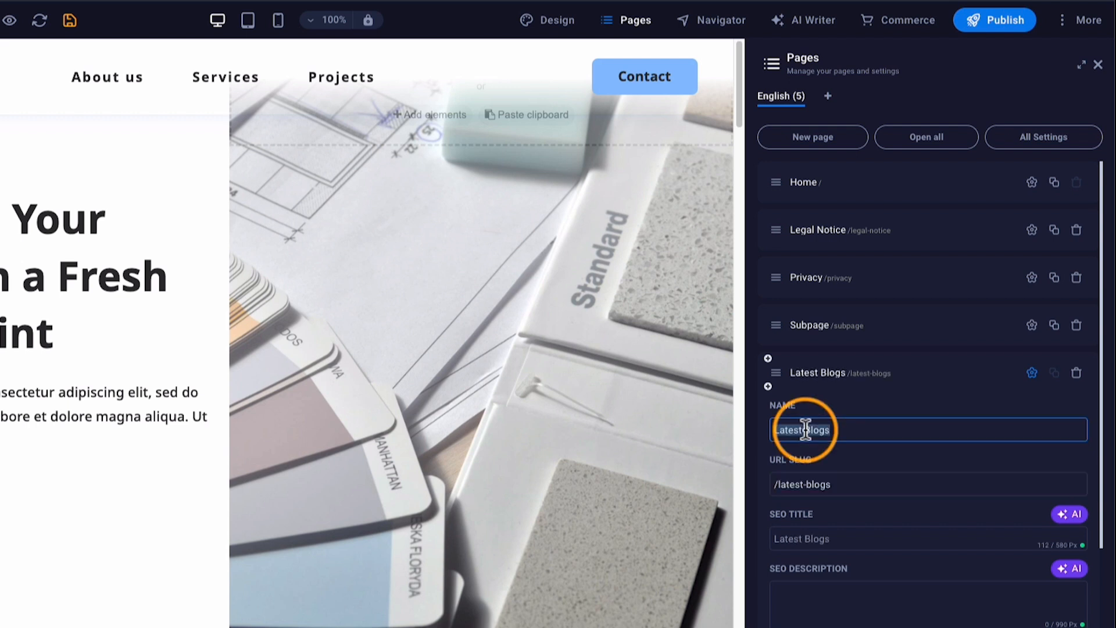
Rename the new page from 'Latest Blogs' to 'Blog'.
{"action": "left_click", "coordinate": [727, 433]}
{"action": "left_click", "coordinate": [827, 428]}
{"action": "left_click_drag", "start_coordinate": [825, 425], "coordinate": [765, 424]}
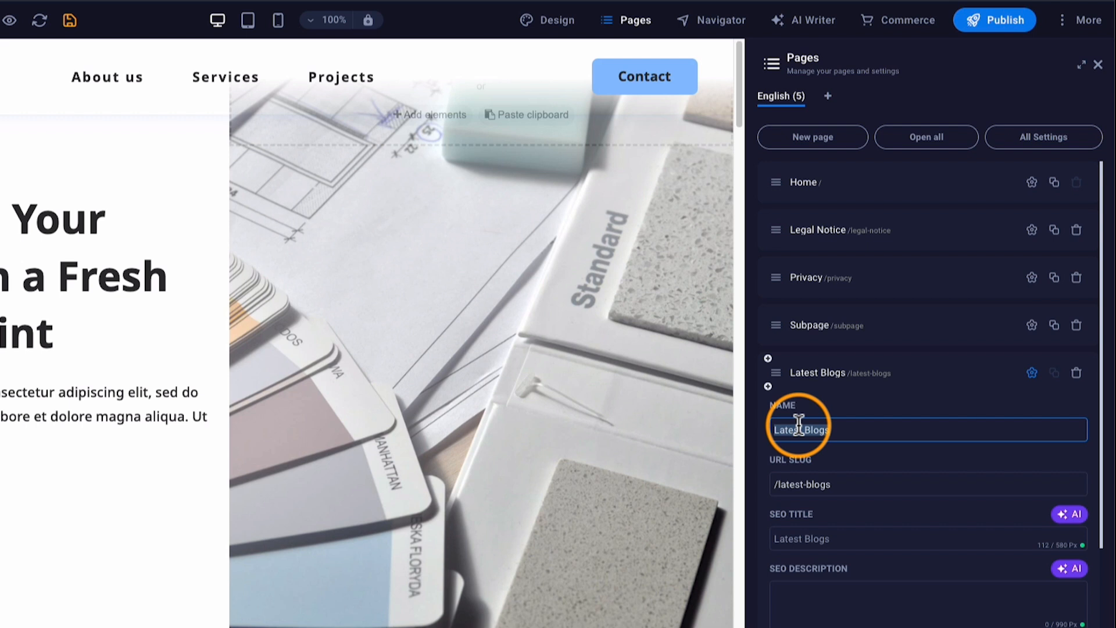
{"action": "type", "text": "B"}
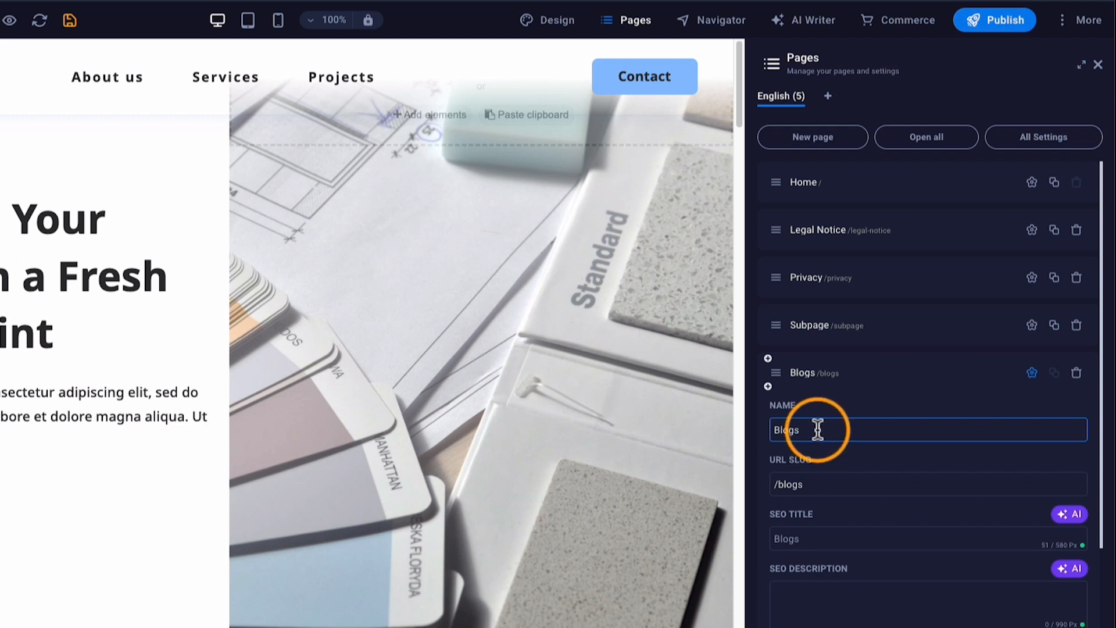
{"action": "left_click", "coordinate": [814, 483]}
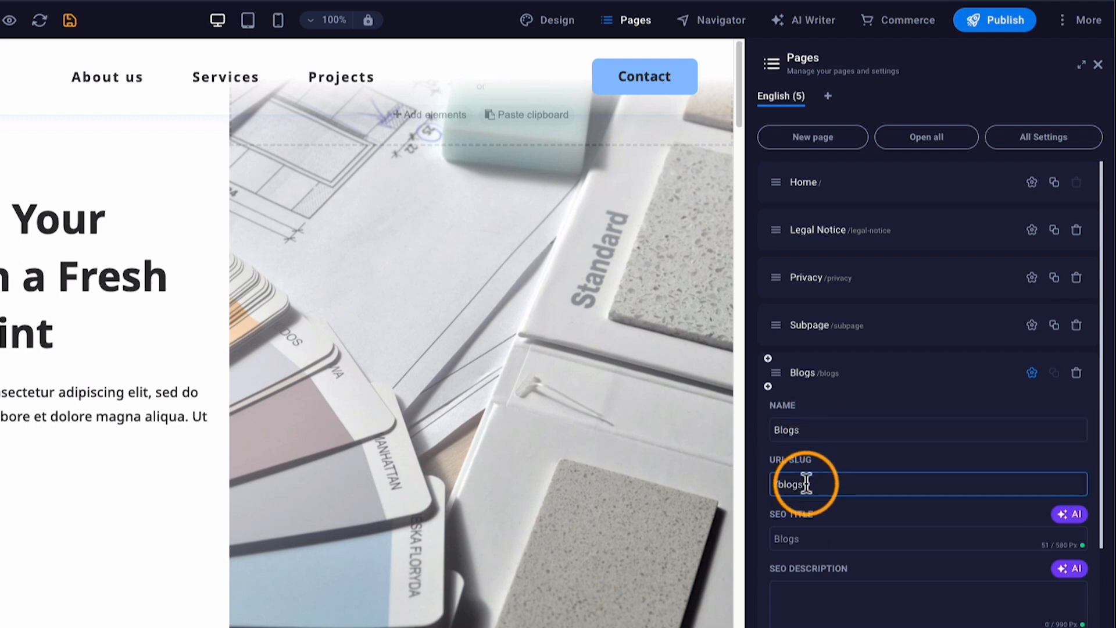
{"action": "double_click", "coordinate": [806, 429]}
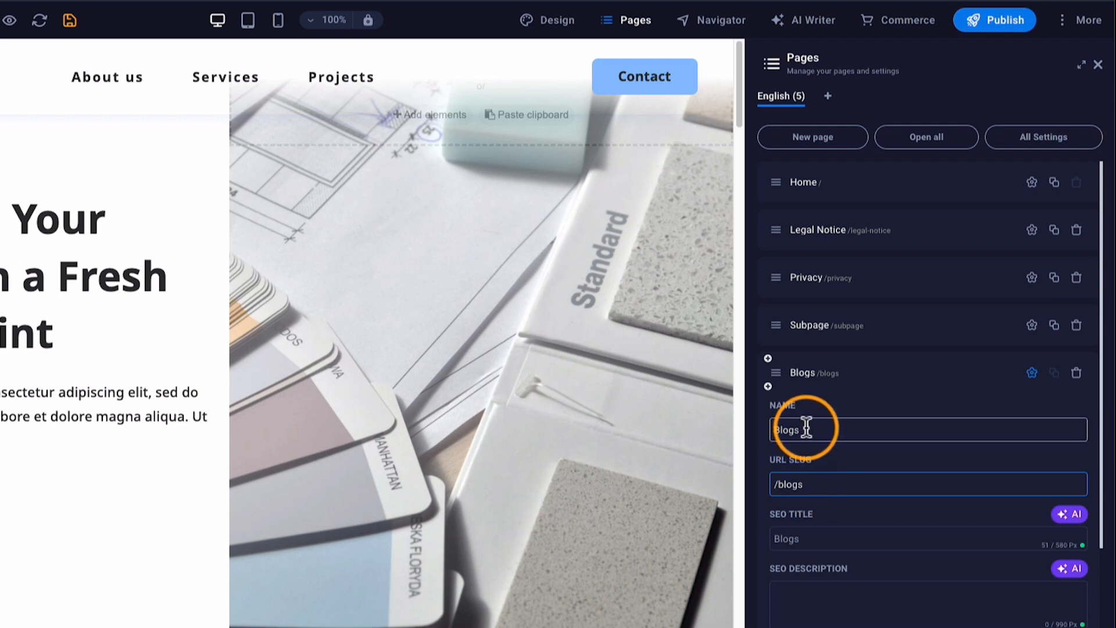
{"action": "left_click", "coordinate": [815, 429]}
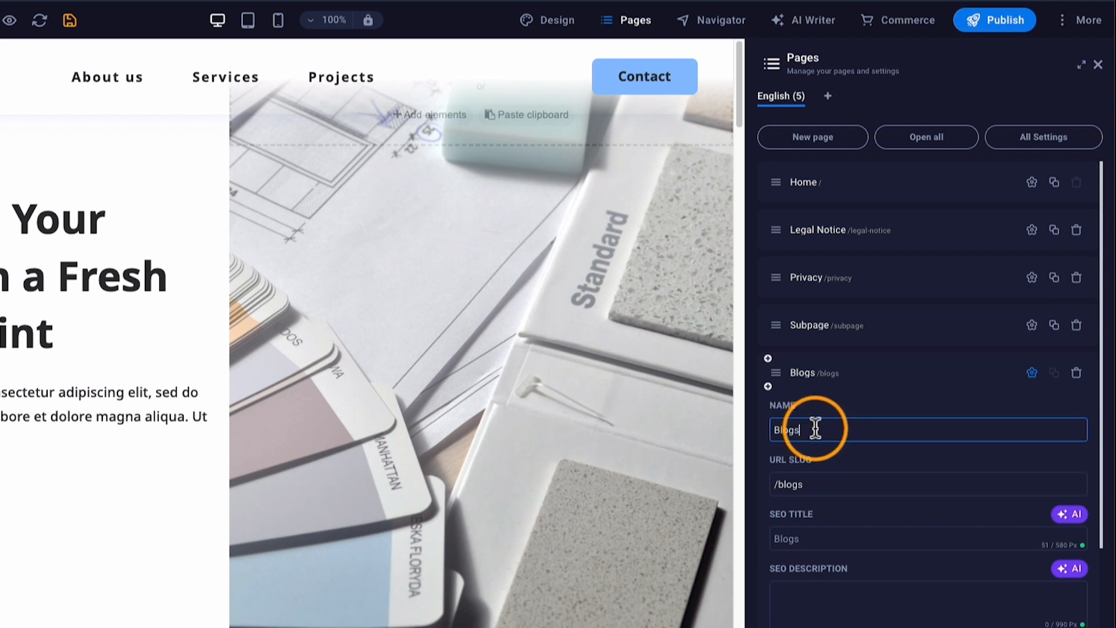
{"action": "key", "text": "BackSpace"}
Set the Blog page's URL slug to /blogs and review its remaining settings.
{"action": "left_click", "coordinate": [823, 486]}
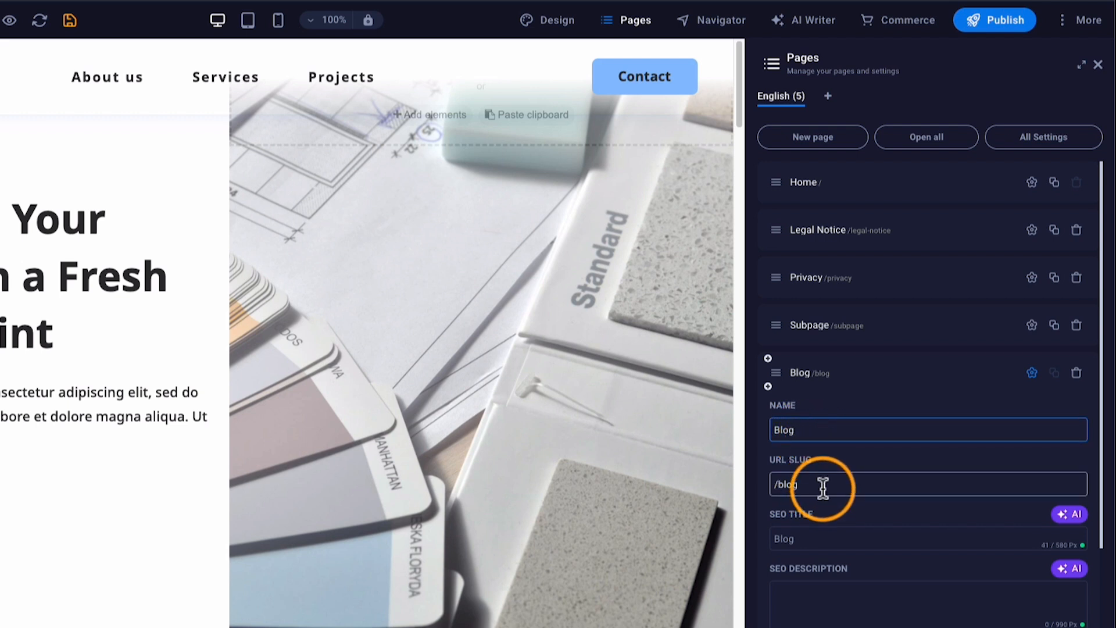
{"action": "type", "text": "s"}
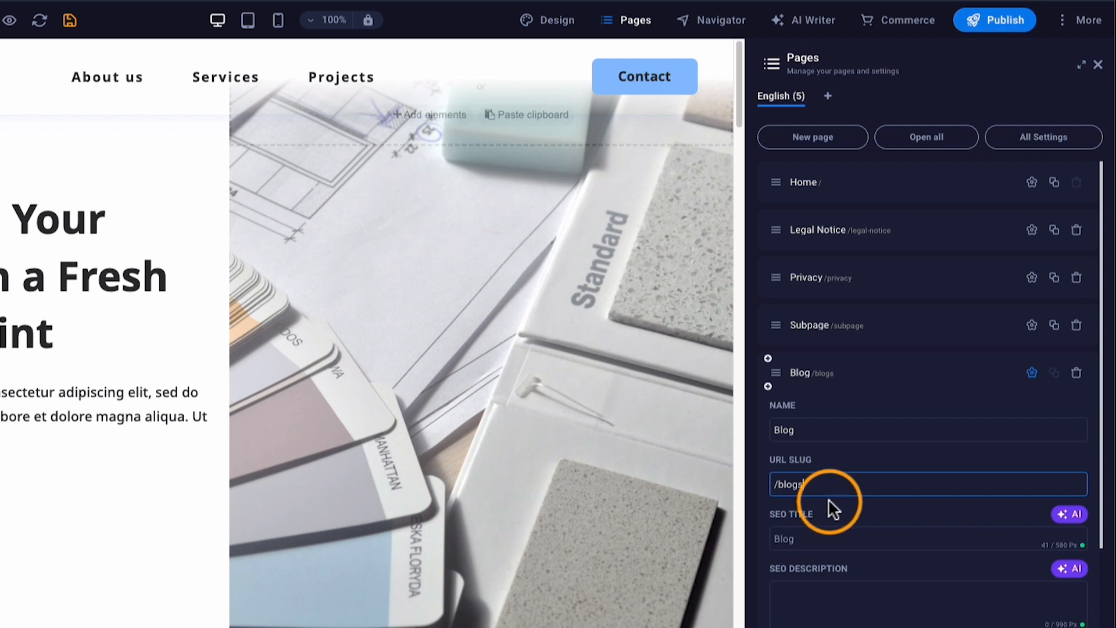
{"action": "left_click", "coordinate": [832, 526]}
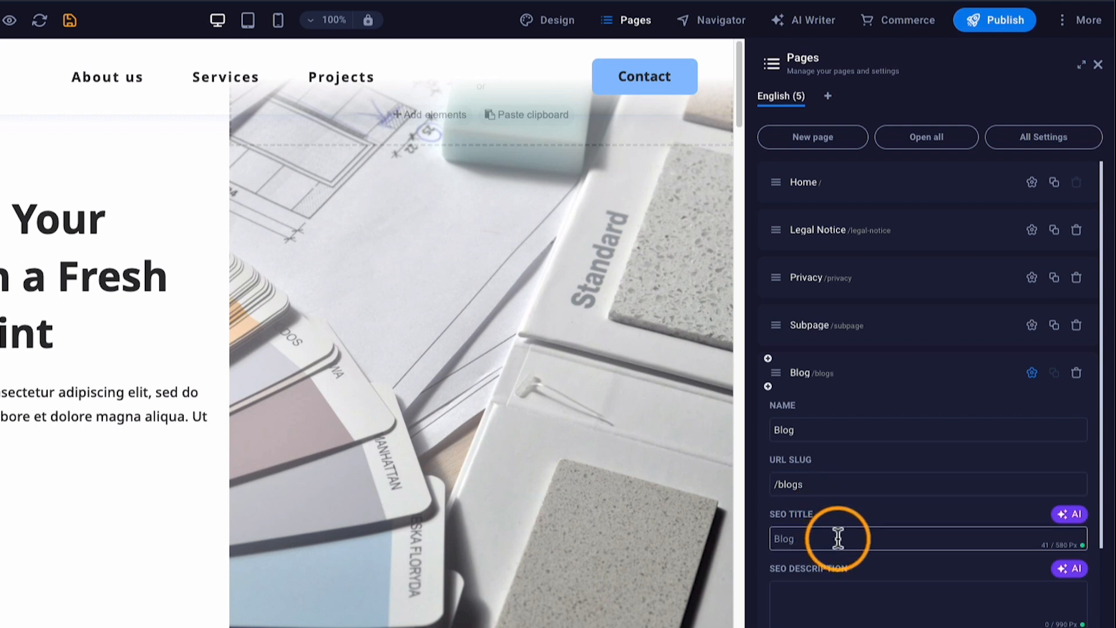
{"action": "scroll", "coordinate": [855, 473], "scroll_direction": "down", "scroll_amount": 3}
{"action": "left_click", "coordinate": [858, 474]}
{"action": "scroll", "coordinate": [855, 483], "scroll_direction": "down", "scroll_amount": 1}
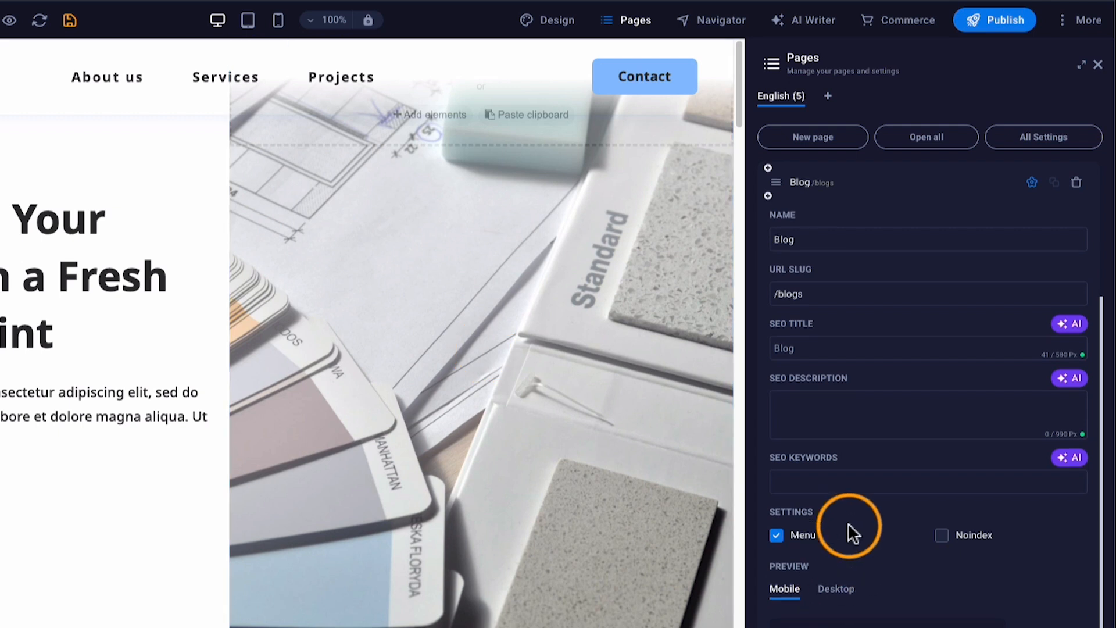
{"action": "scroll", "coordinate": [849, 530], "scroll_direction": "down", "scroll_amount": 1}
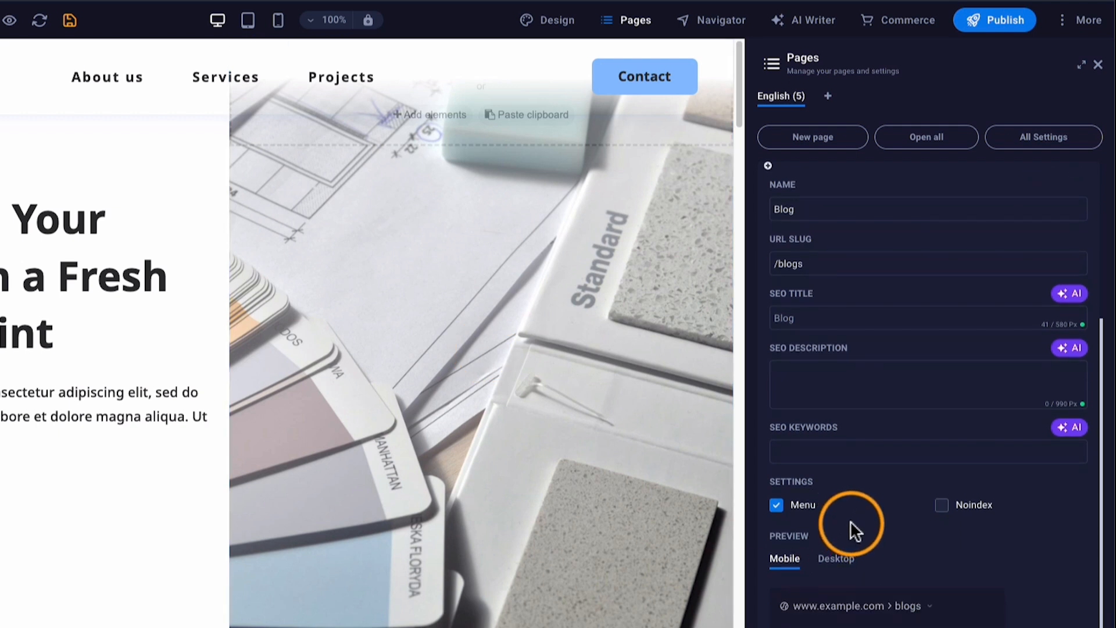
{"action": "scroll", "coordinate": [852, 495], "scroll_direction": "up", "scroll_amount": 5}
{"action": "scroll", "coordinate": [853, 495], "scroll_direction": "down", "scroll_amount": 5}
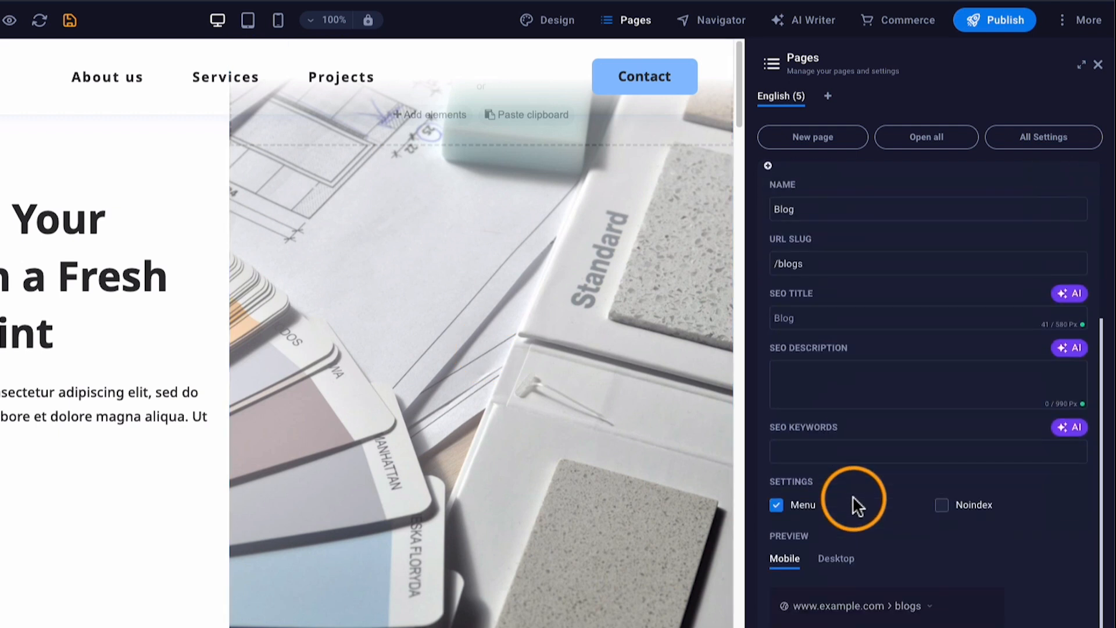
{"action": "scroll", "coordinate": [852, 496], "scroll_direction": "up", "scroll_amount": 6}
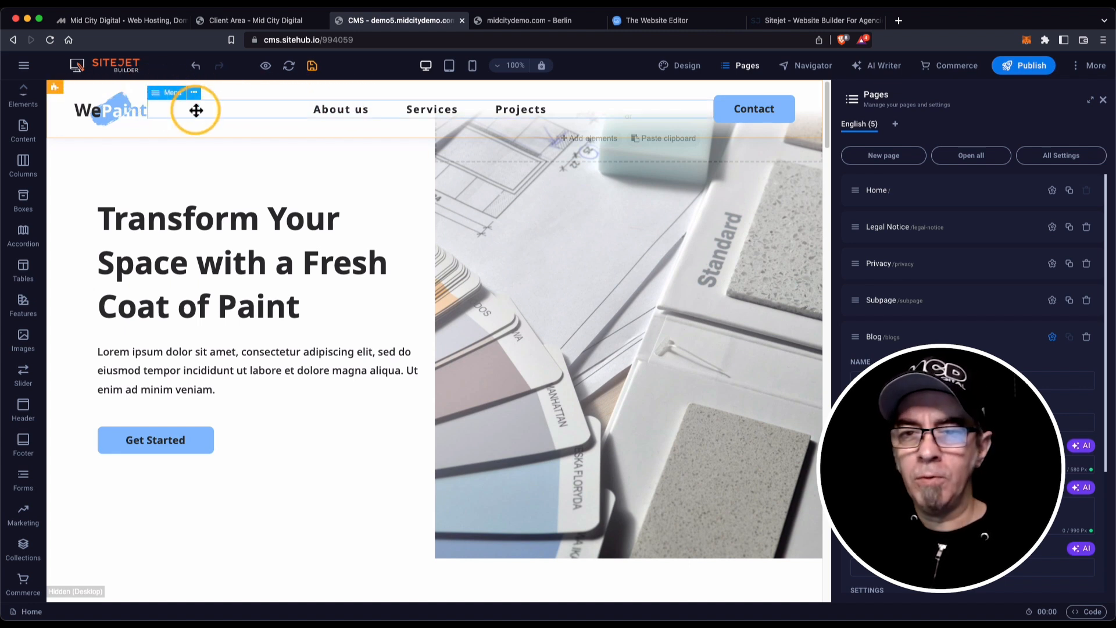
Open the Menu Bar's link settings from the element tree and add '/' to the About link URL.
{"action": "left_click", "coordinate": [805, 65]}
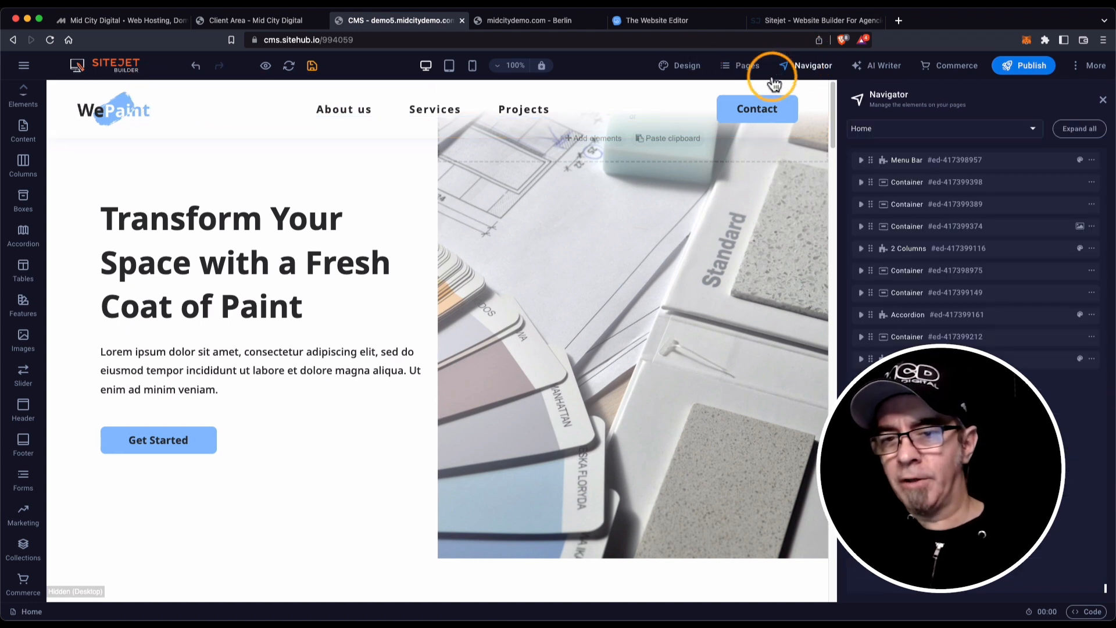
{"action": "left_click", "coordinate": [874, 159]}
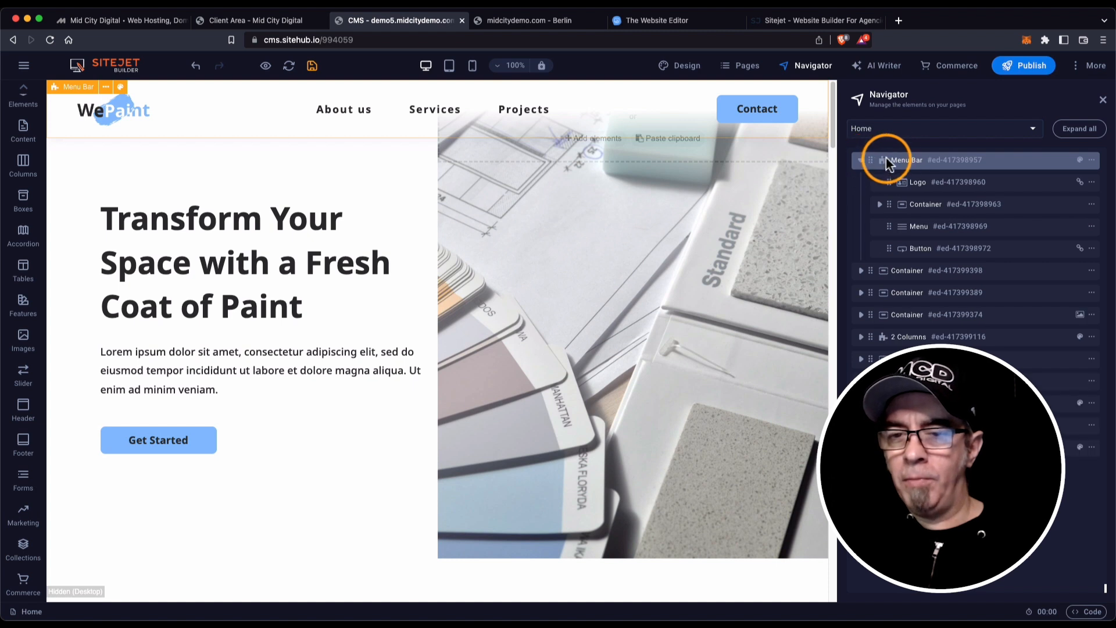
{"action": "left_click", "coordinate": [925, 228]}
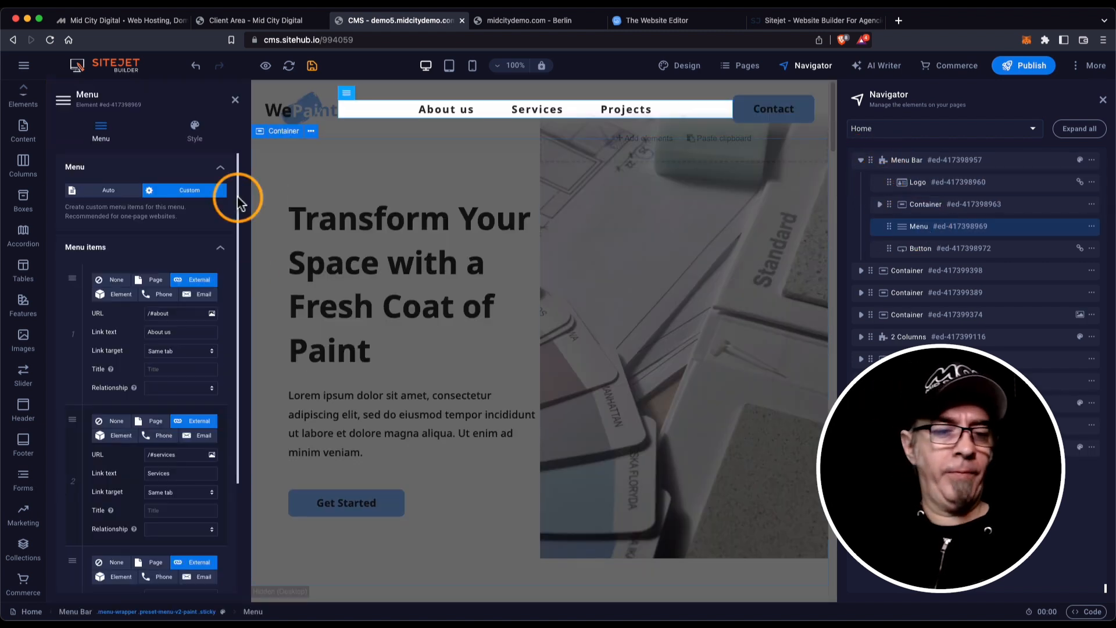
{"action": "scroll", "coordinate": [68, 326], "scroll_direction": "down", "scroll_amount": 1}
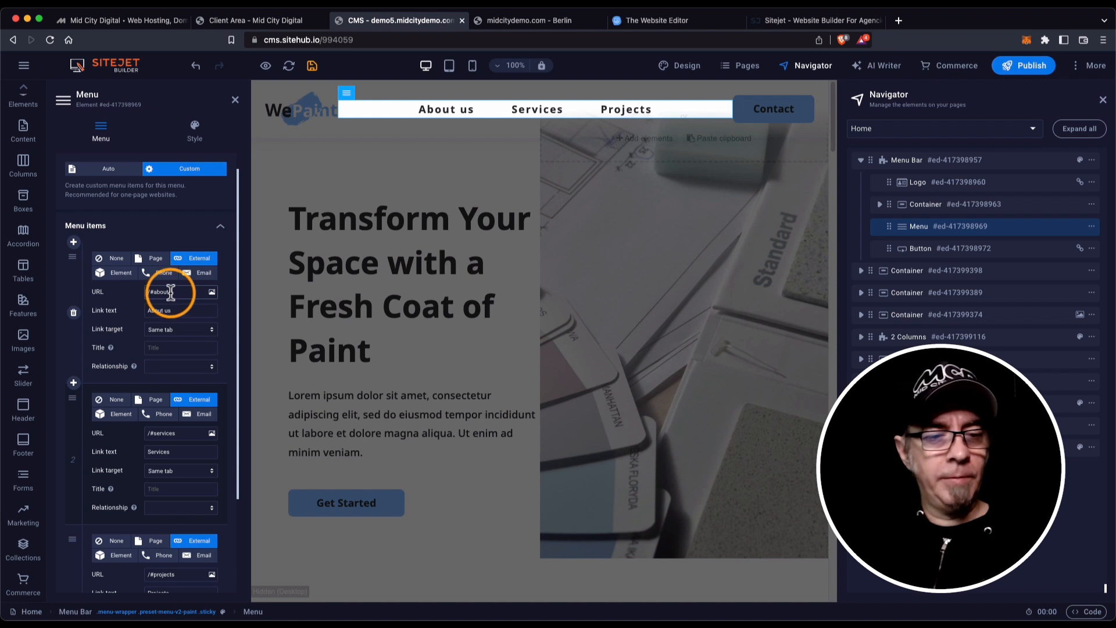
{"action": "left_click", "coordinate": [147, 291]}
{"action": "type", "text": "/"}
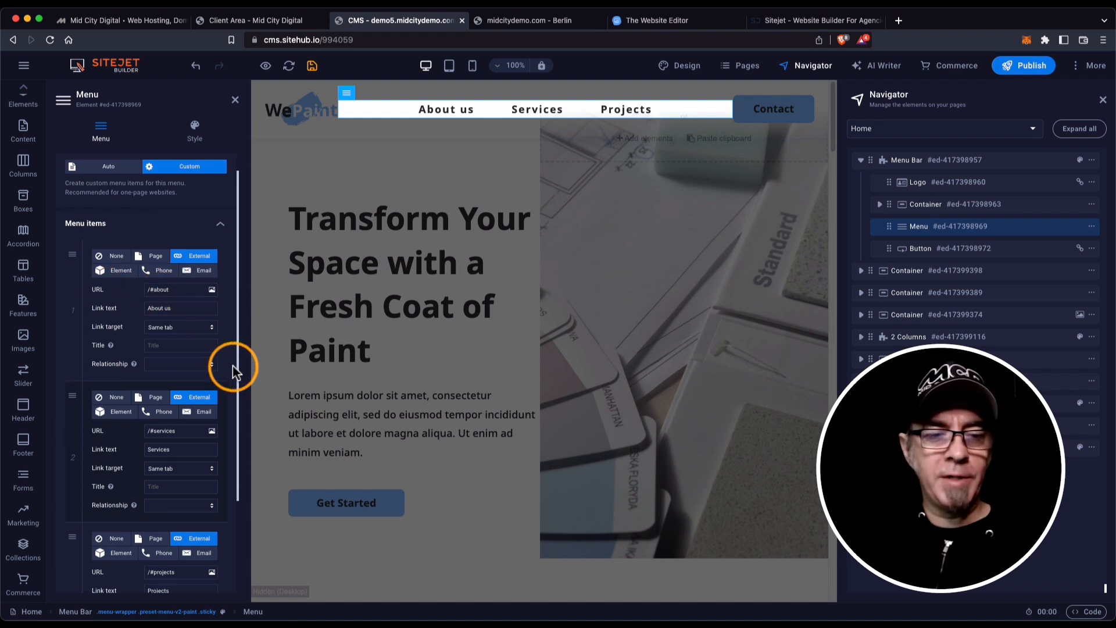
{"action": "scroll", "coordinate": [232, 366], "scroll_direction": "down", "scroll_amount": 5}
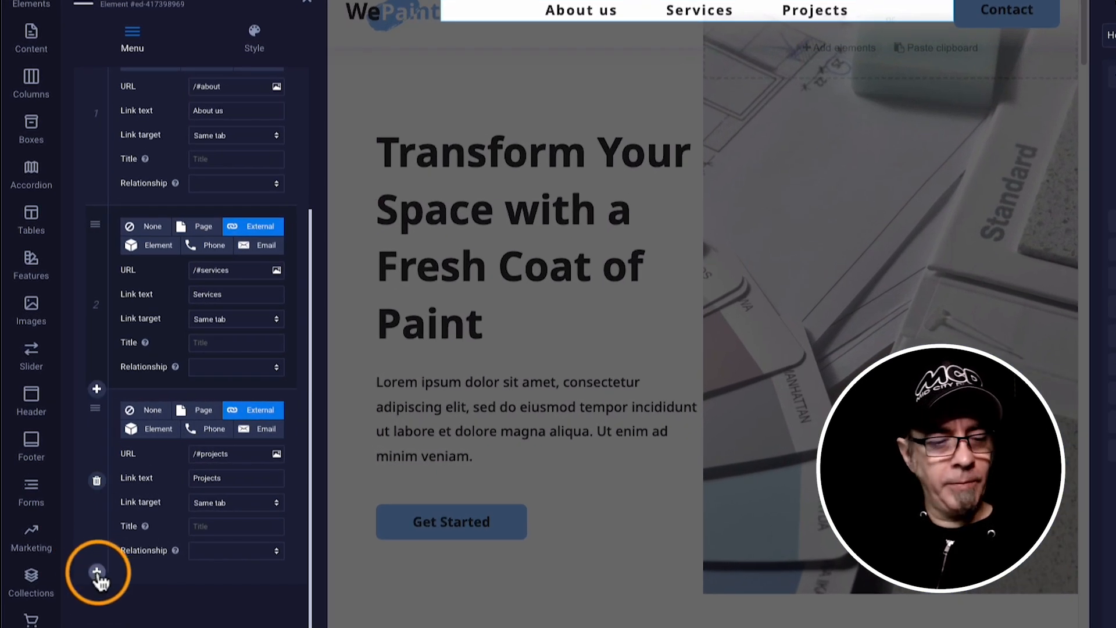
Add a fourth menu link to Page: Blog with the text 'Blog', and save.
{"action": "left_click", "coordinate": [97, 573]}
{"action": "scroll", "coordinate": [175, 563], "scroll_direction": "down", "scroll_amount": 3}
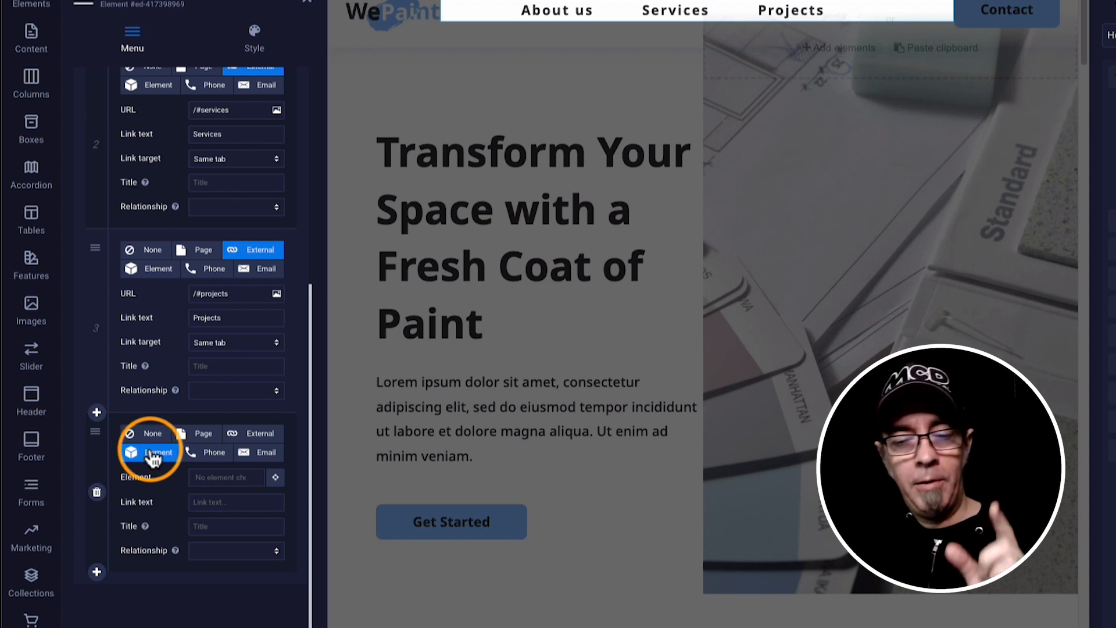
{"action": "left_click", "coordinate": [199, 437]}
{"action": "left_click", "coordinate": [218, 478]}
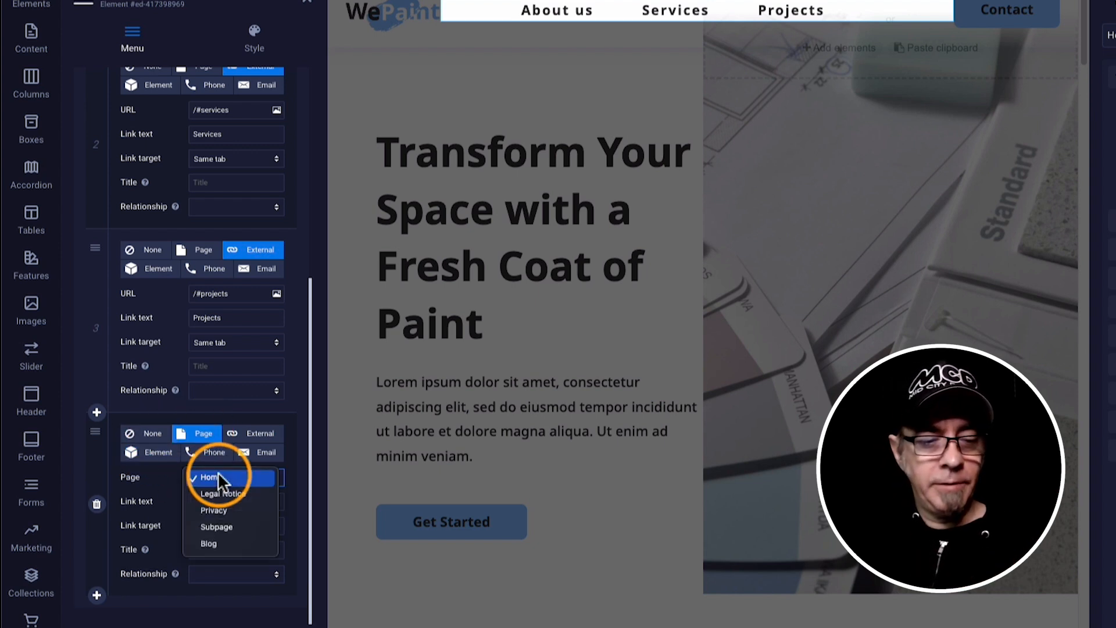
{"action": "left_click", "coordinate": [218, 542]}
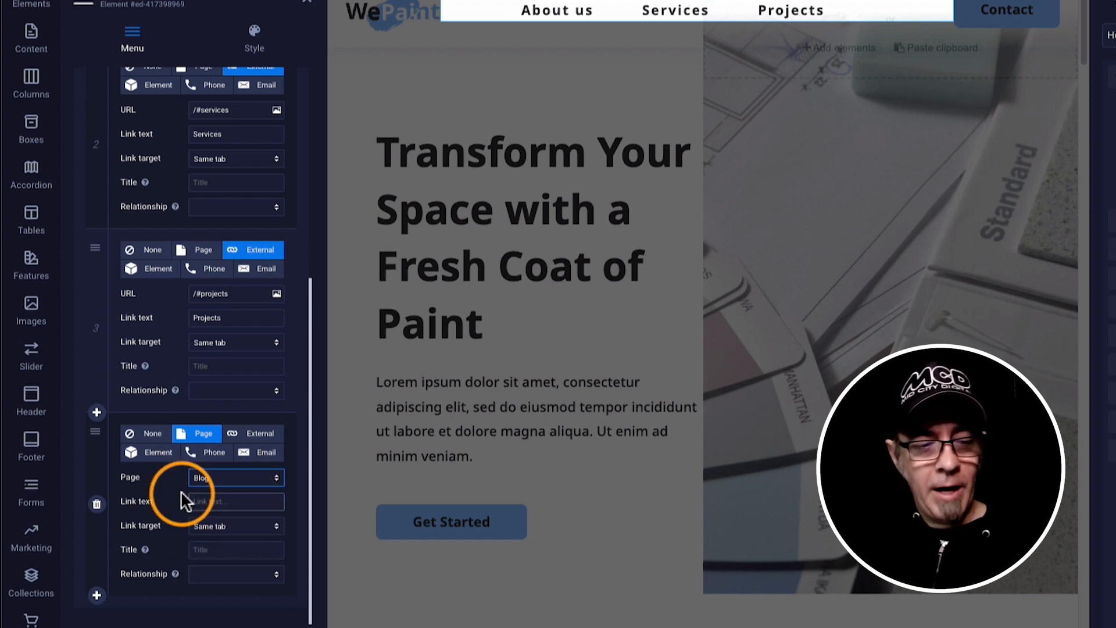
{"action": "left_click", "coordinate": [208, 504]}
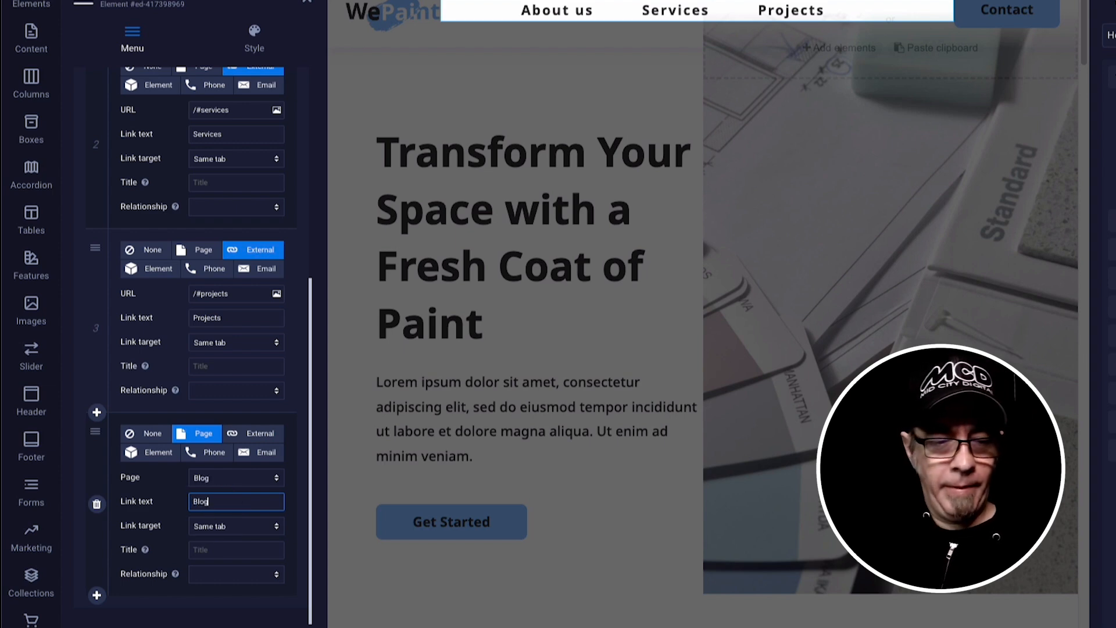
{"action": "key", "text": "Tab"}
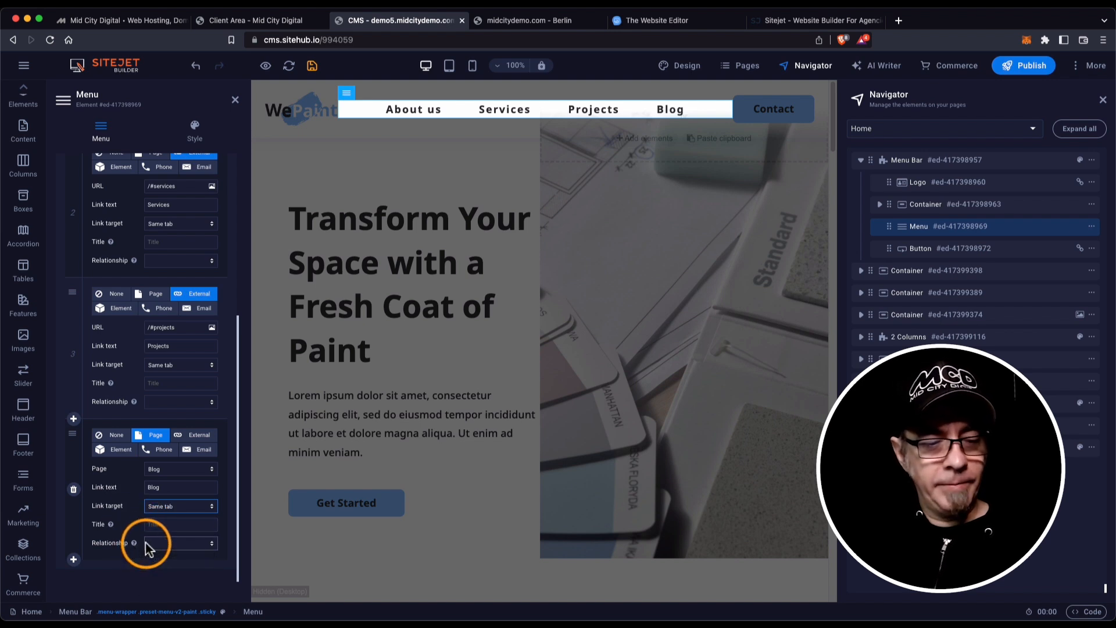
{"action": "left_click", "coordinate": [127, 530]}
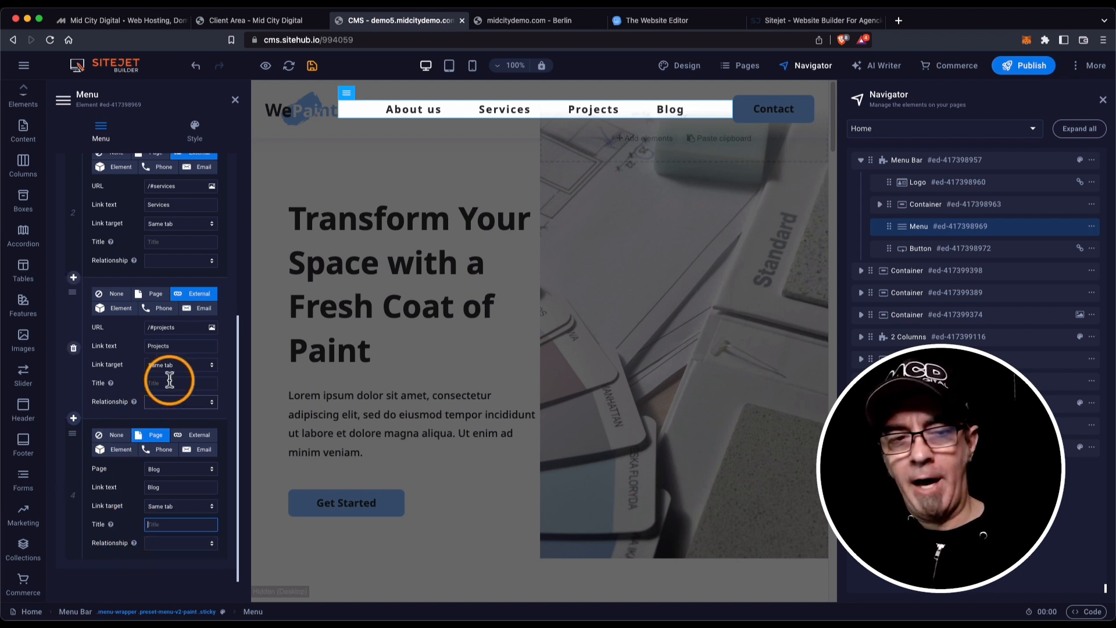
{"action": "left_click", "coordinate": [312, 66]}
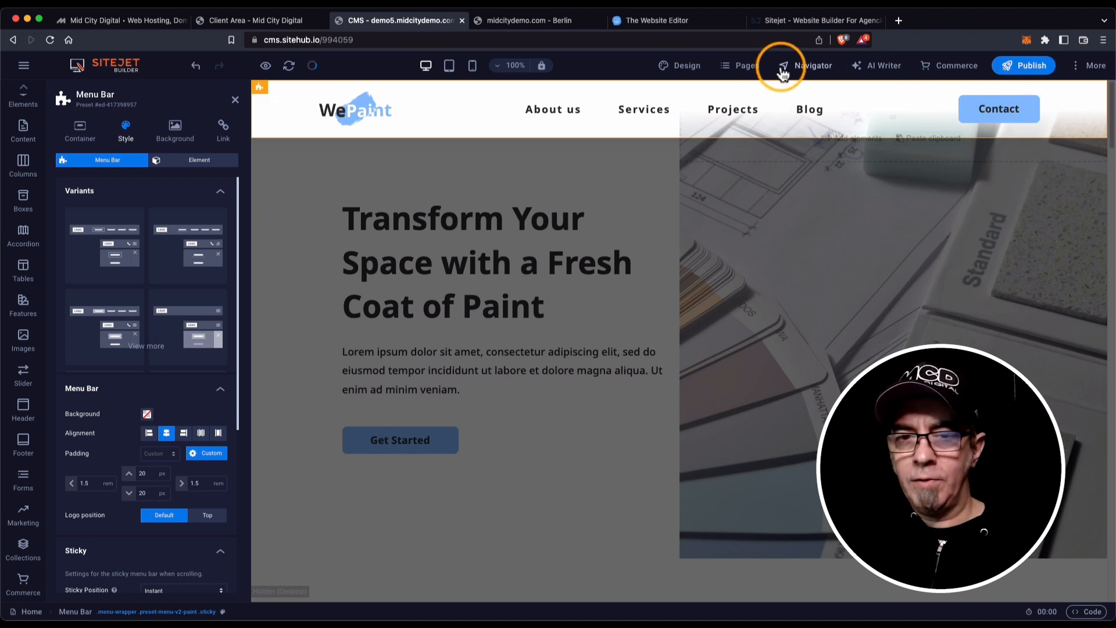
Open the Blog page from the site's pages list in the editor.
{"action": "left_click", "coordinate": [748, 67]}
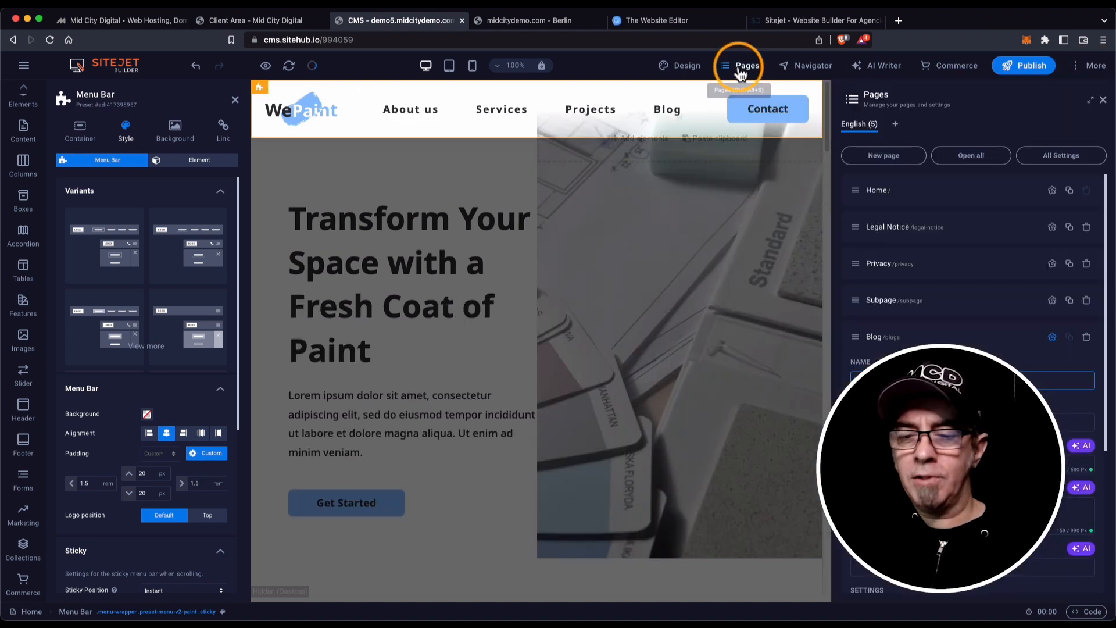
{"action": "left_click", "coordinate": [926, 337]}
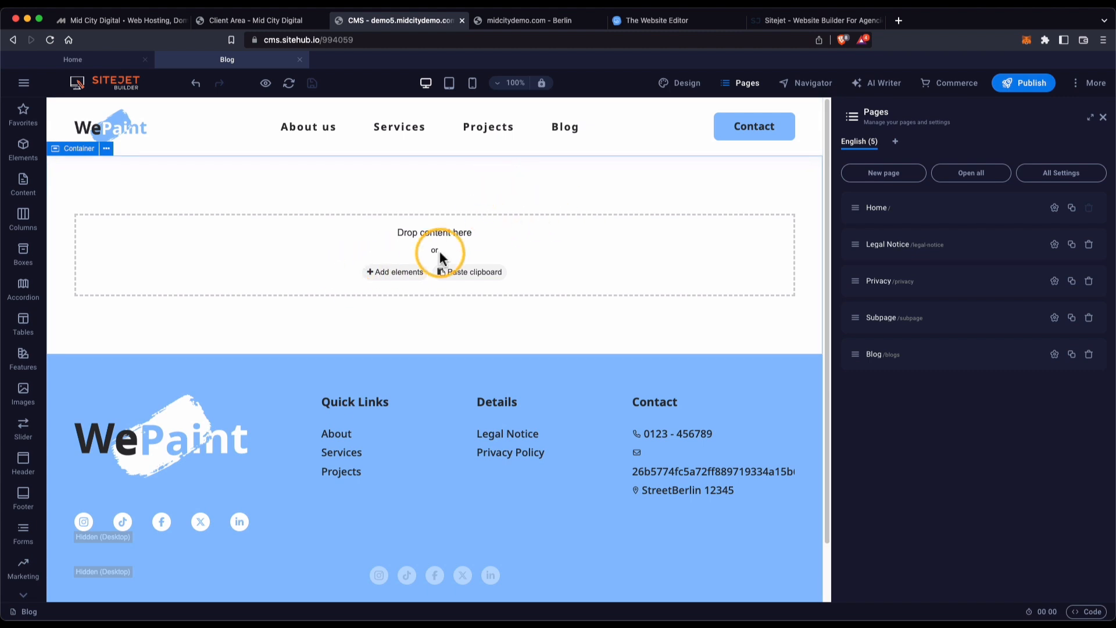
{"action": "scroll", "coordinate": [26, 407], "scroll_direction": "down", "scroll_amount": 1}
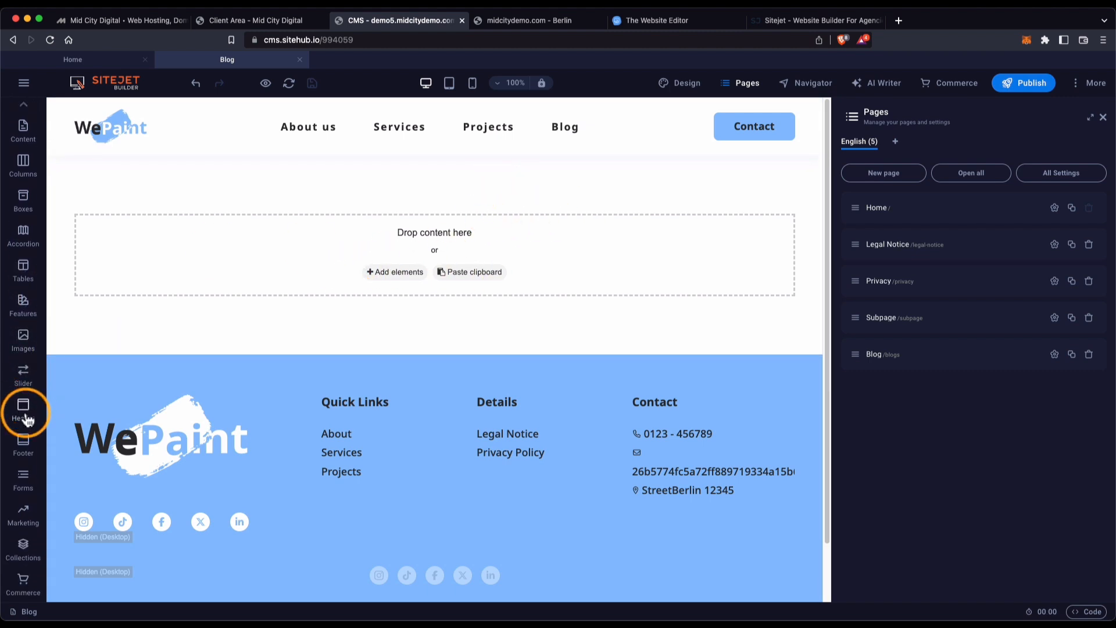
Drag the Blog collection template onto the Blog page and create a collection named Blog.
{"action": "left_click", "coordinate": [24, 550]}
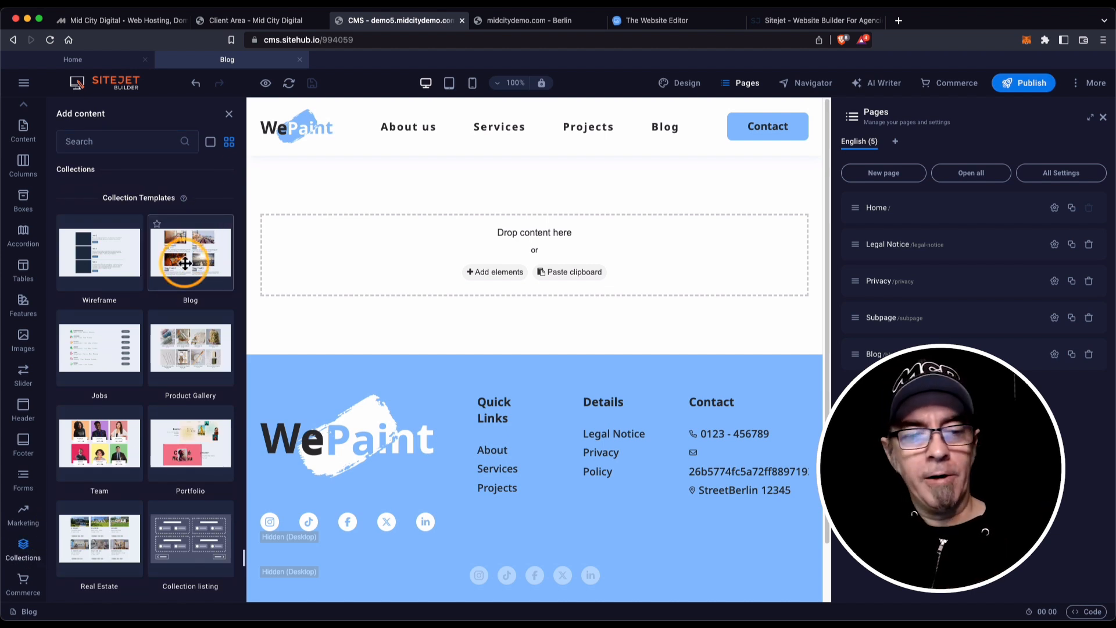
{"action": "left_click_drag", "start_coordinate": [234, 261], "coordinate": [511, 211]}
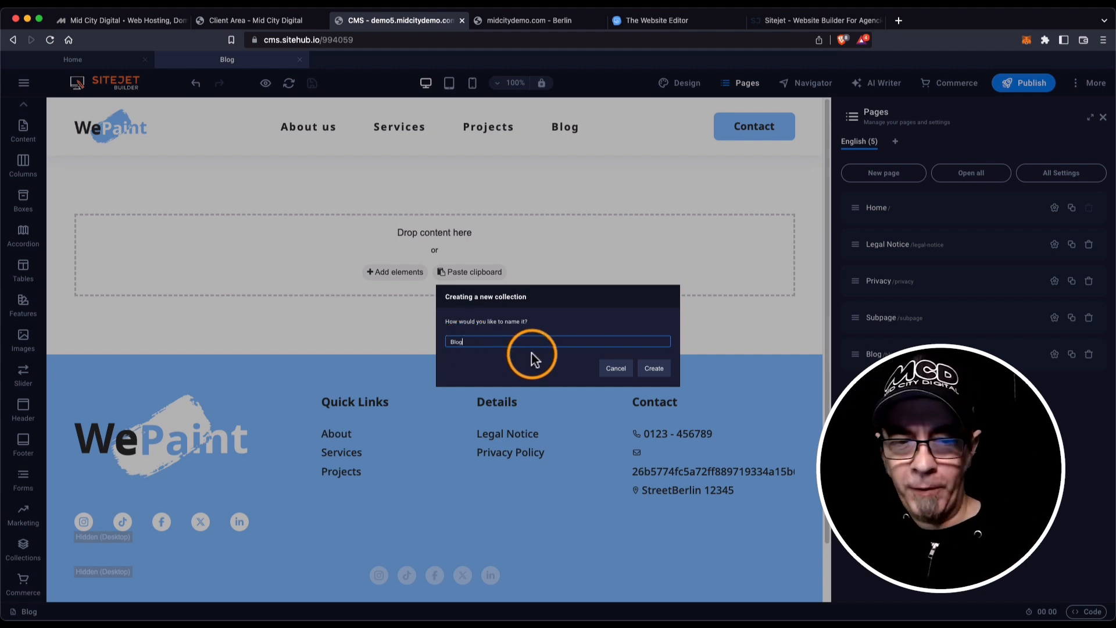
{"action": "left_click", "coordinate": [652, 372]}
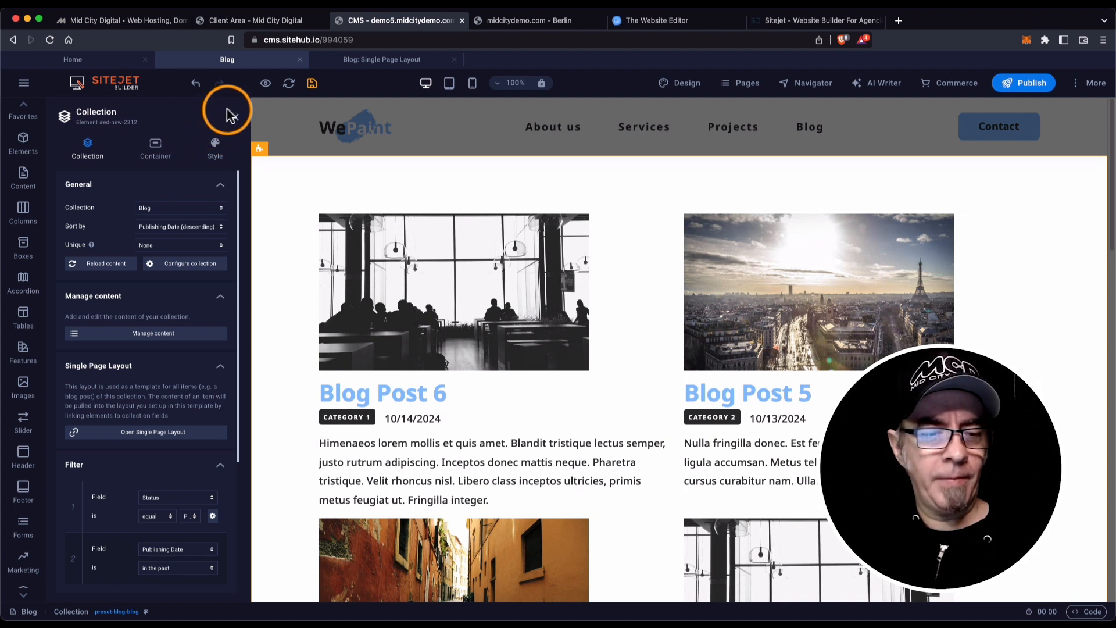
Scroll through the Blog collection's General, Single Page Layout, Filter and Pagination settings, then close them.
{"action": "scroll", "coordinate": [107, 198], "scroll_direction": "down", "scroll_amount": 5}
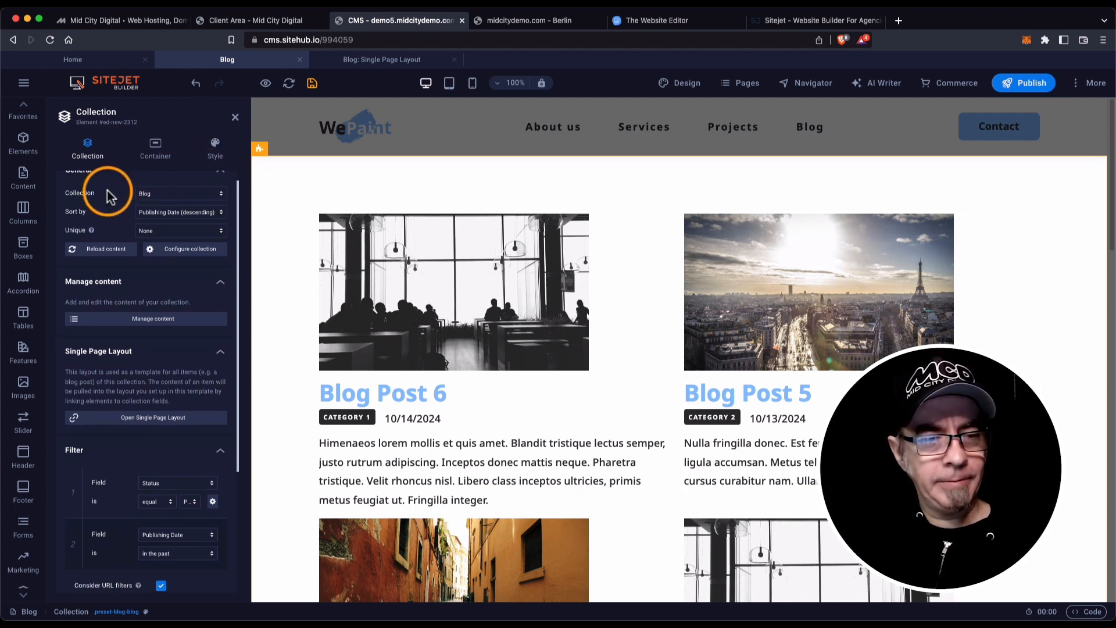
{"action": "scroll", "coordinate": [106, 201], "scroll_direction": "down", "scroll_amount": 3}
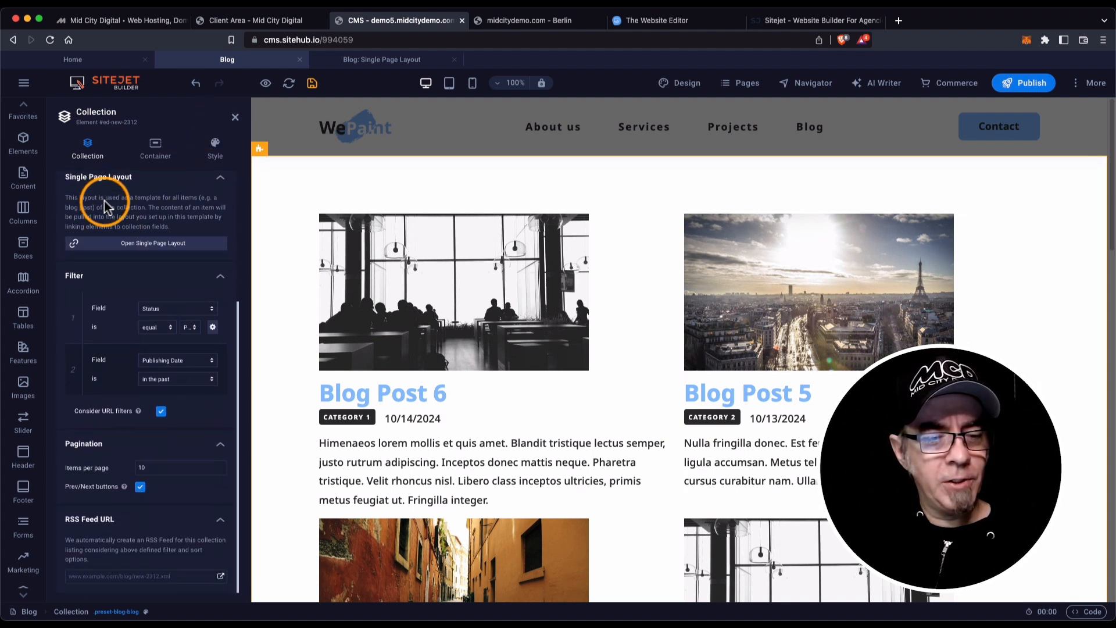
{"action": "scroll", "coordinate": [96, 439], "scroll_direction": "up", "scroll_amount": 8}
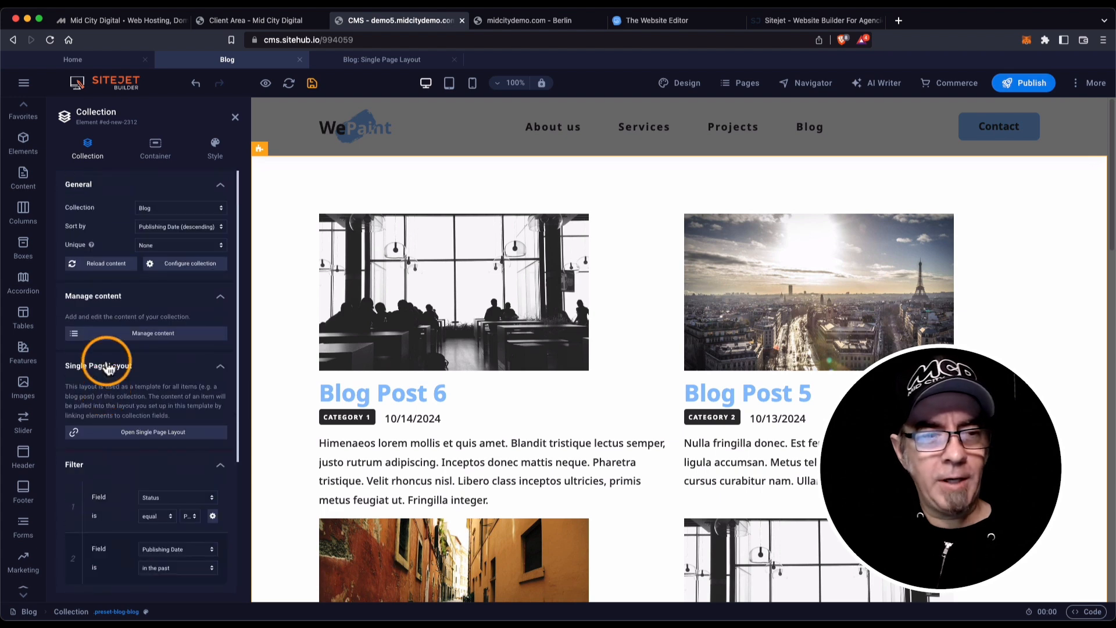
{"action": "left_click", "coordinate": [235, 118]}
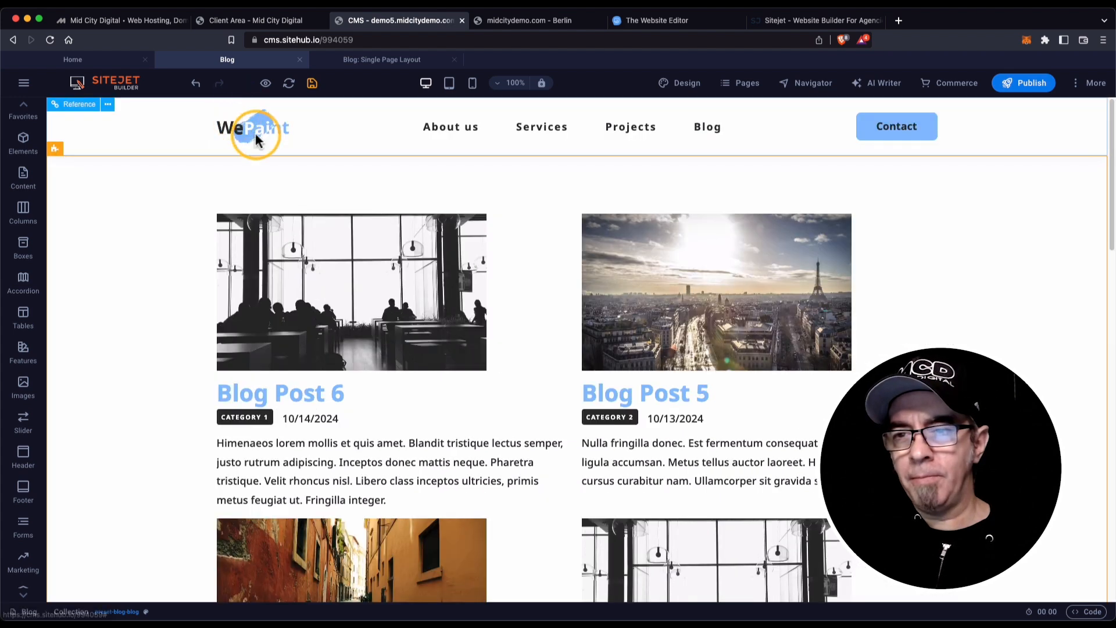
Check the Blog: Single Page Layout page's /blog-single-page-layout prefix URL and save the site.
{"action": "left_click", "coordinate": [749, 85]}
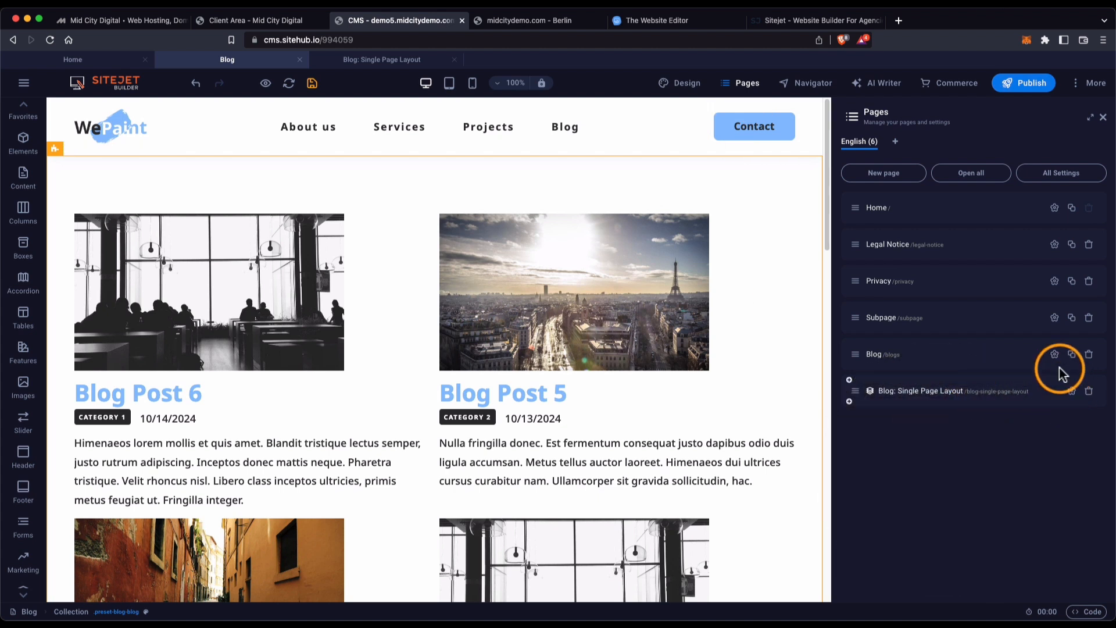
{"action": "left_click", "coordinate": [1070, 394]}
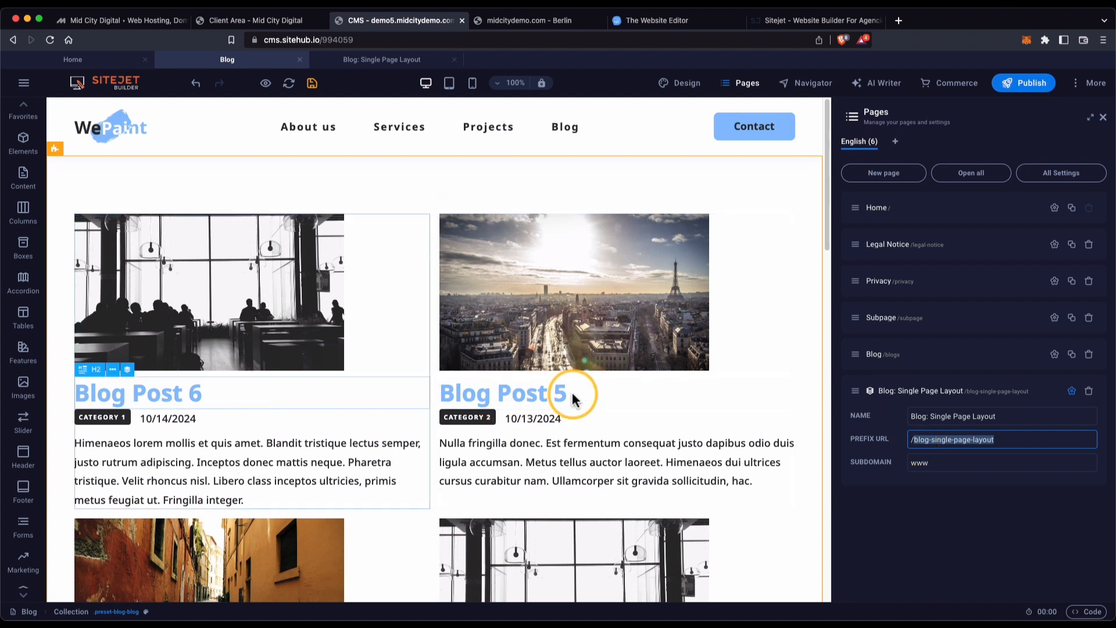
{"action": "left_click", "coordinate": [603, 173]}
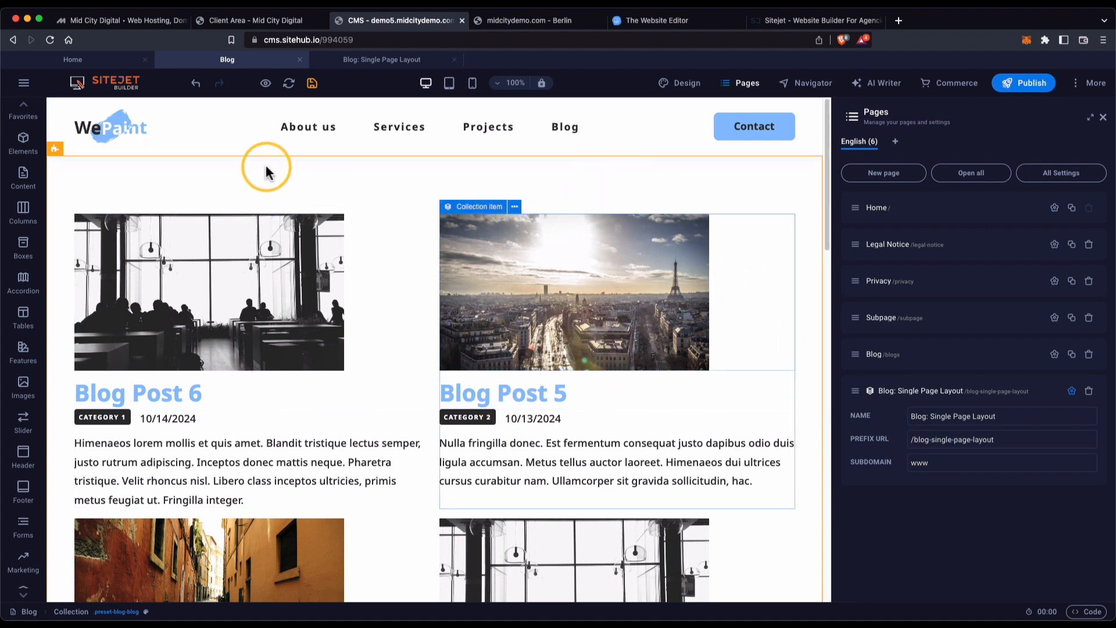
{"action": "left_click", "coordinate": [320, 92]}
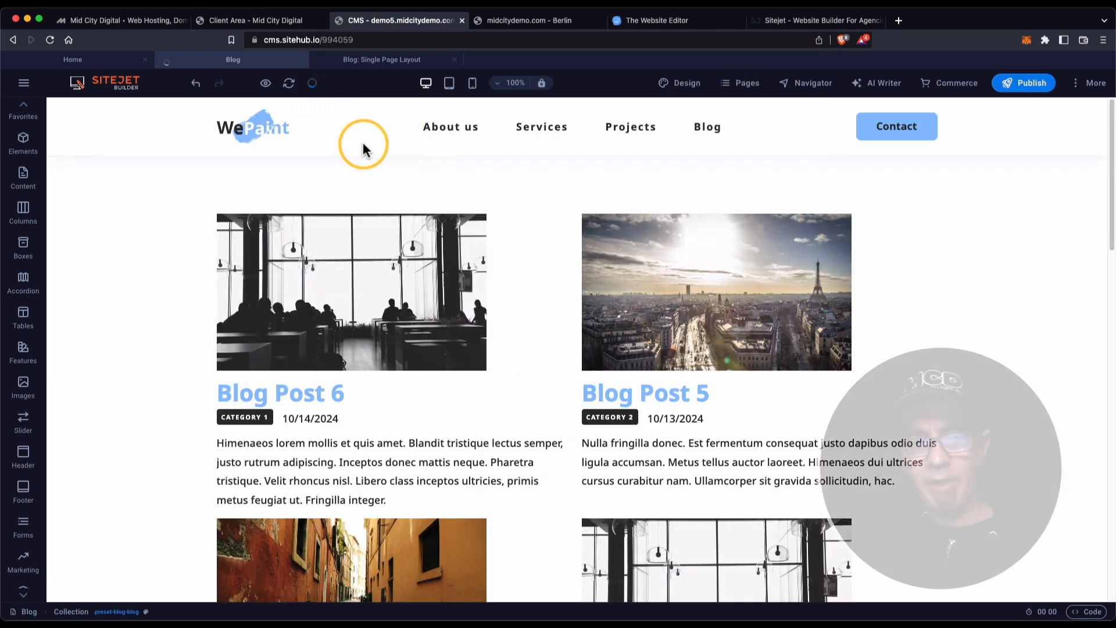
Preview the site and test where the Blog menu link leads.
{"action": "left_click", "coordinate": [265, 87]}
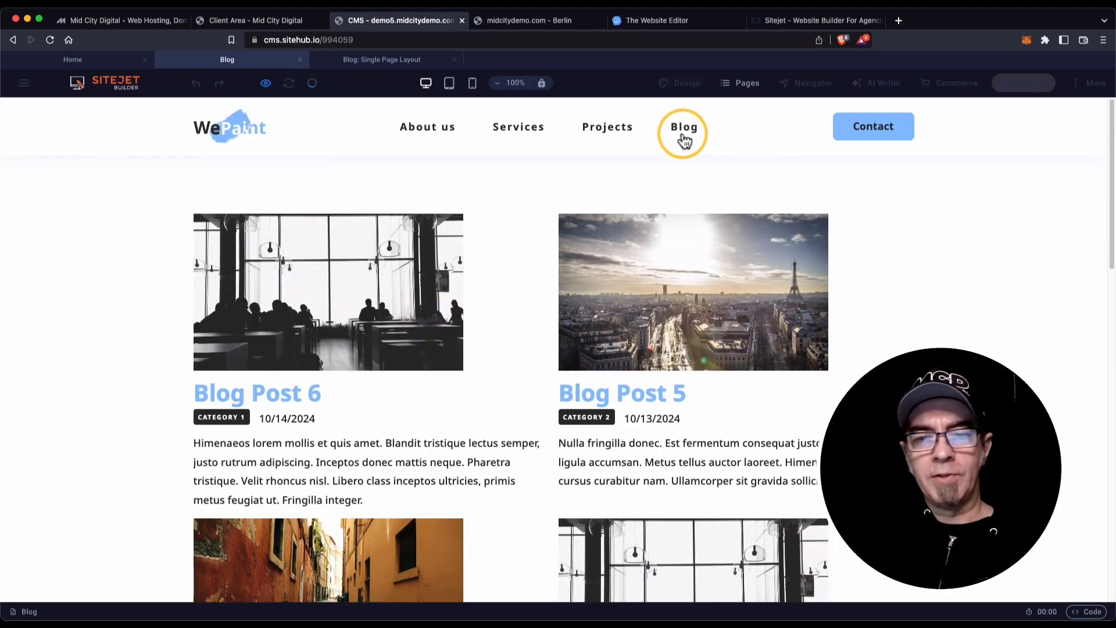
{"action": "left_click", "coordinate": [247, 150]}
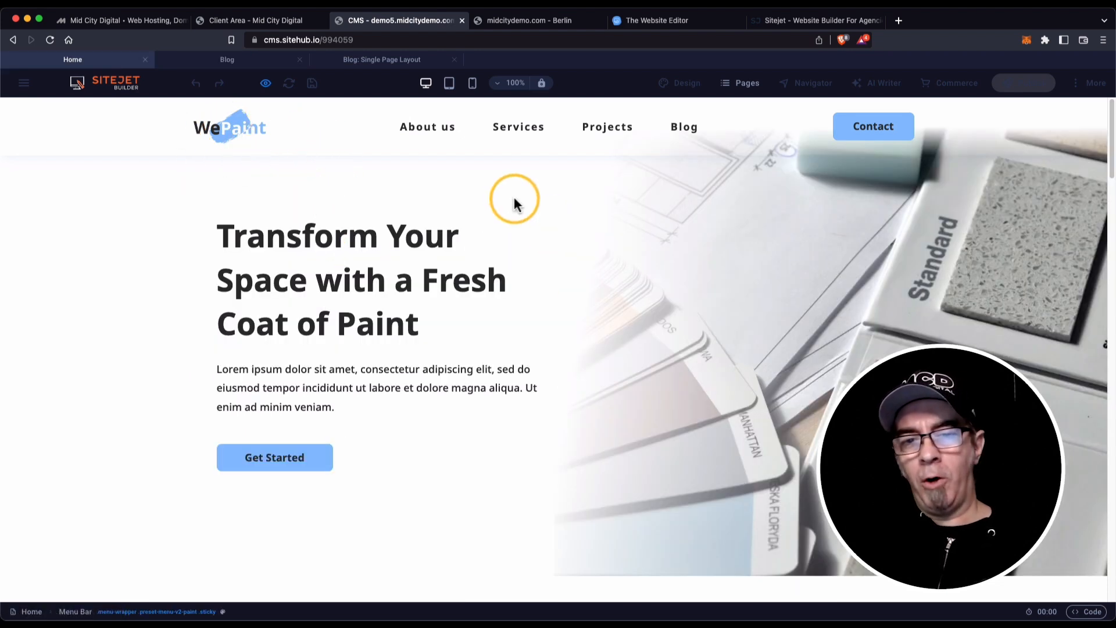
{"action": "left_click", "coordinate": [685, 128]}
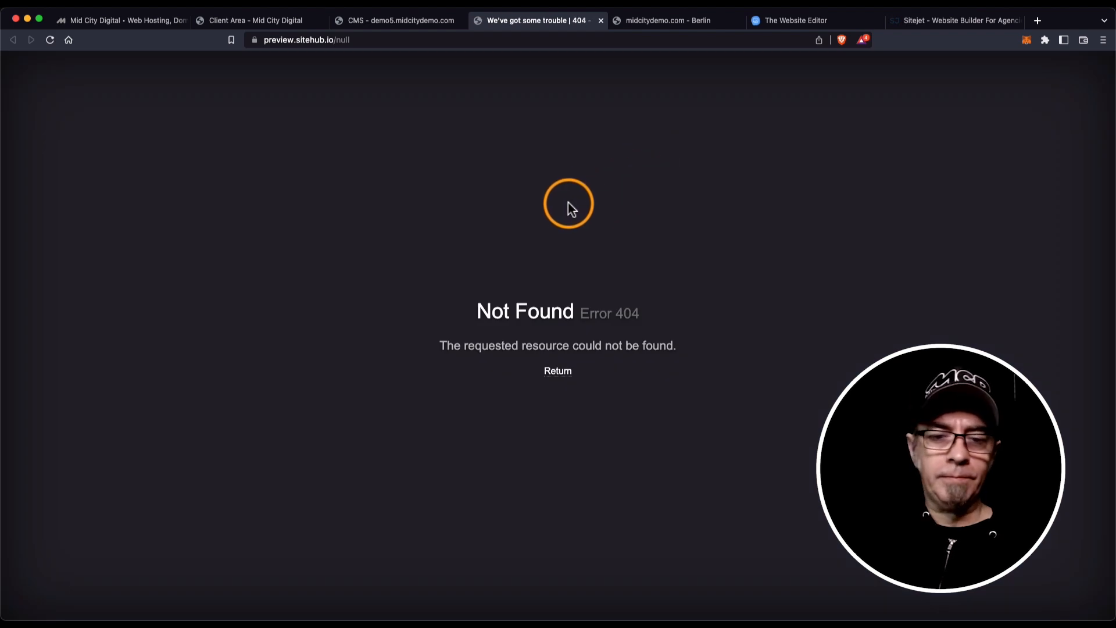
{"action": "left_click", "coordinate": [601, 21]}
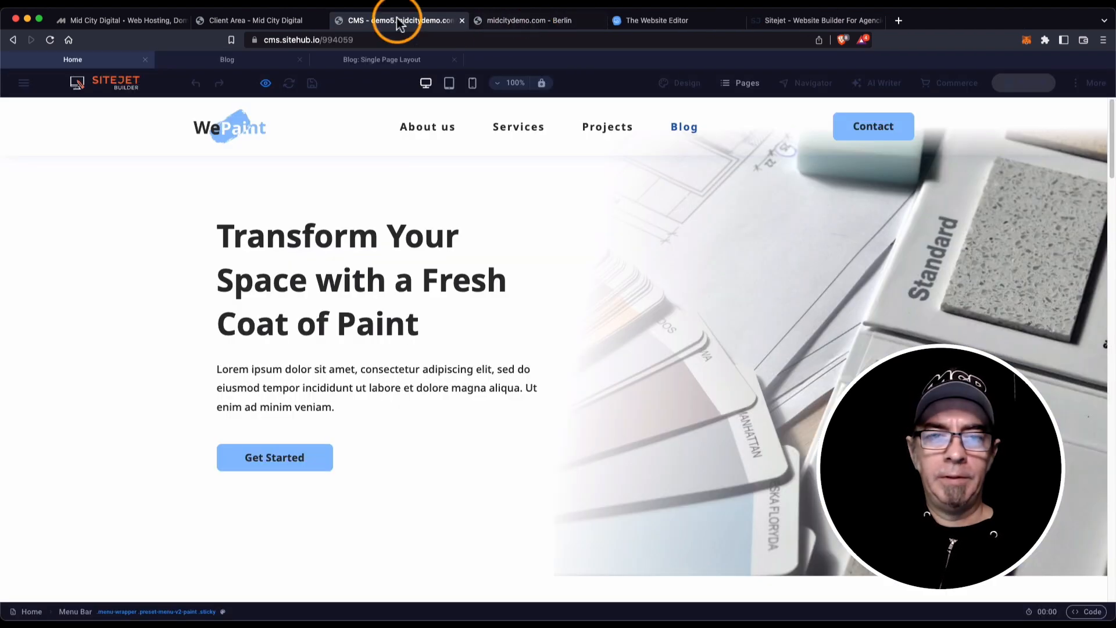
Open the preview website in a new tab, confirm Blog gives a 404, and exit preview.
{"action": "left_click", "coordinate": [265, 85]}
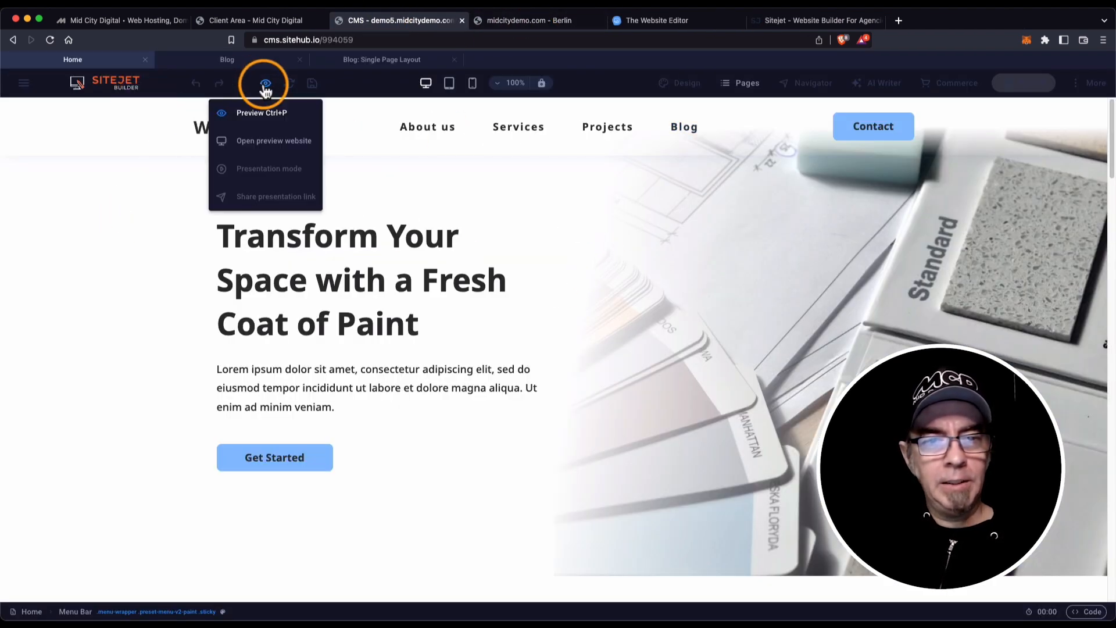
{"action": "left_click", "coordinate": [245, 142]}
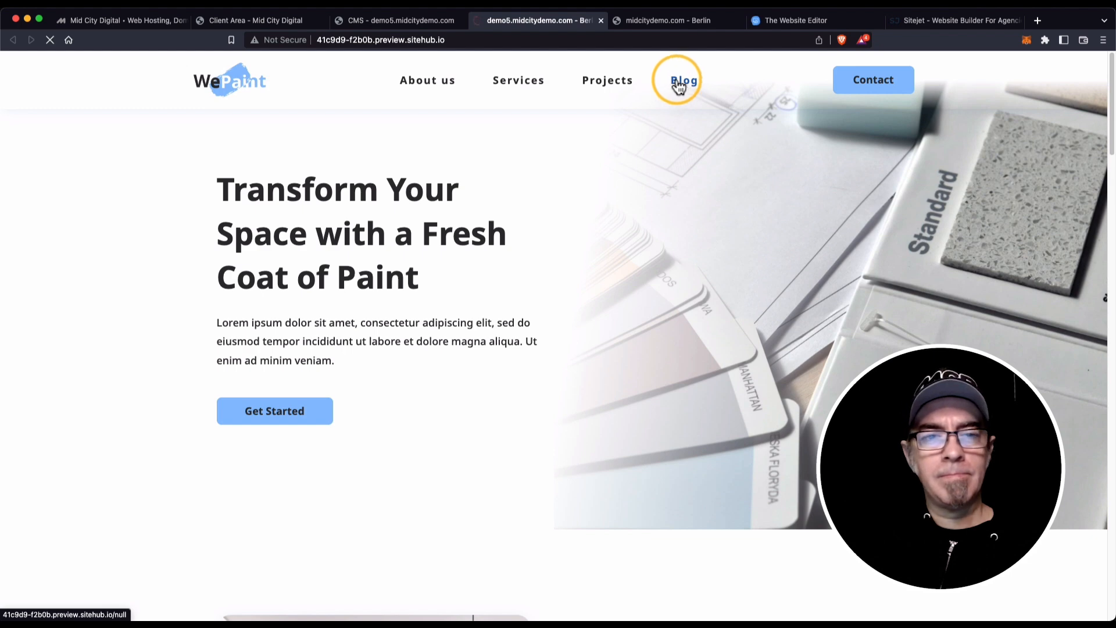
{"action": "left_click", "coordinate": [681, 88]}
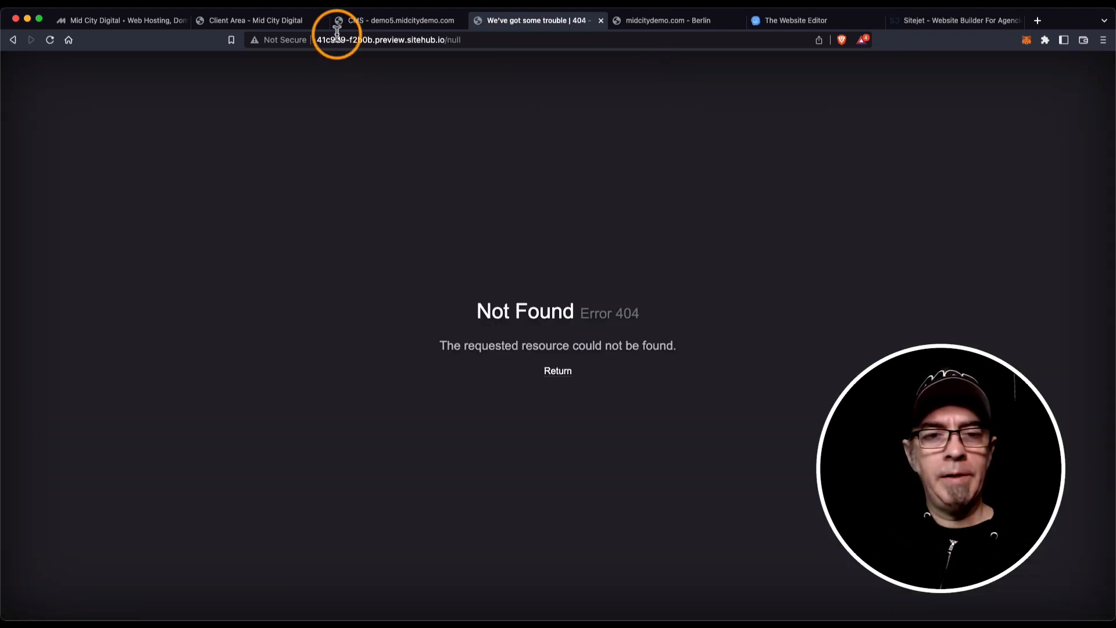
{"action": "left_click", "coordinate": [601, 20]}
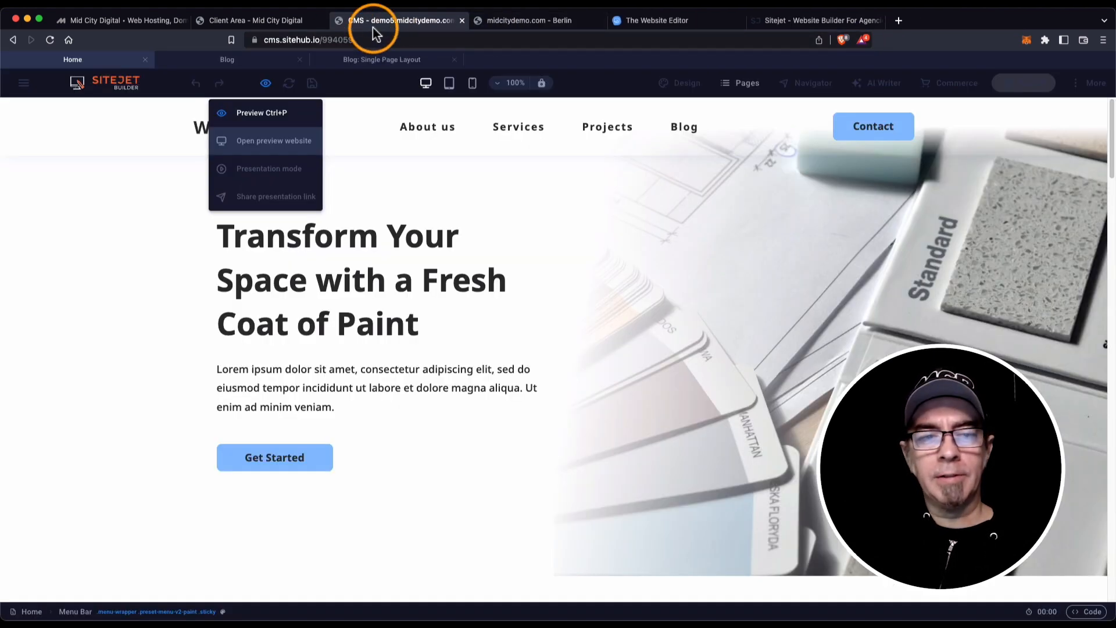
{"action": "left_click", "coordinate": [264, 93]}
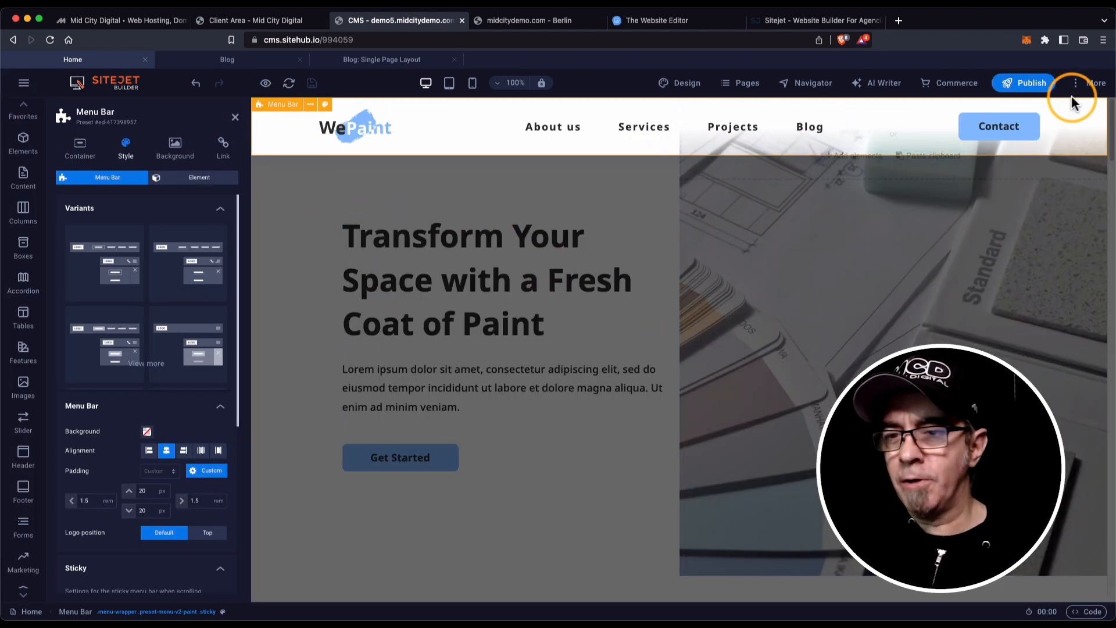
Shorten the Blog: Single Page Layout page's prefix URL to /blog.
{"action": "left_click", "coordinate": [1093, 88]}
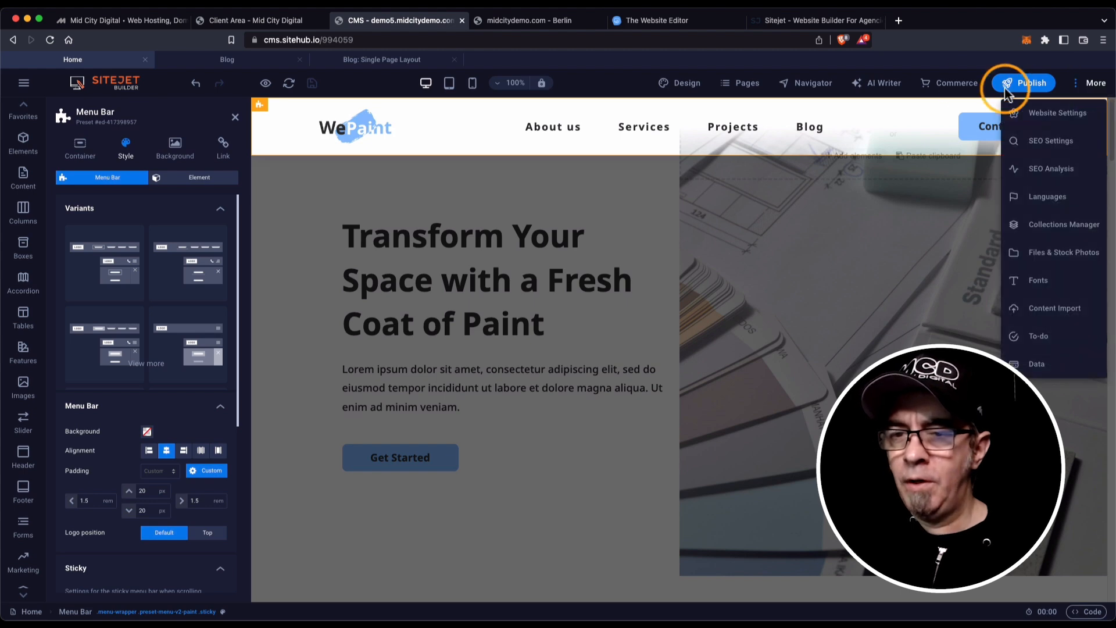
{"action": "left_click", "coordinate": [742, 86]}
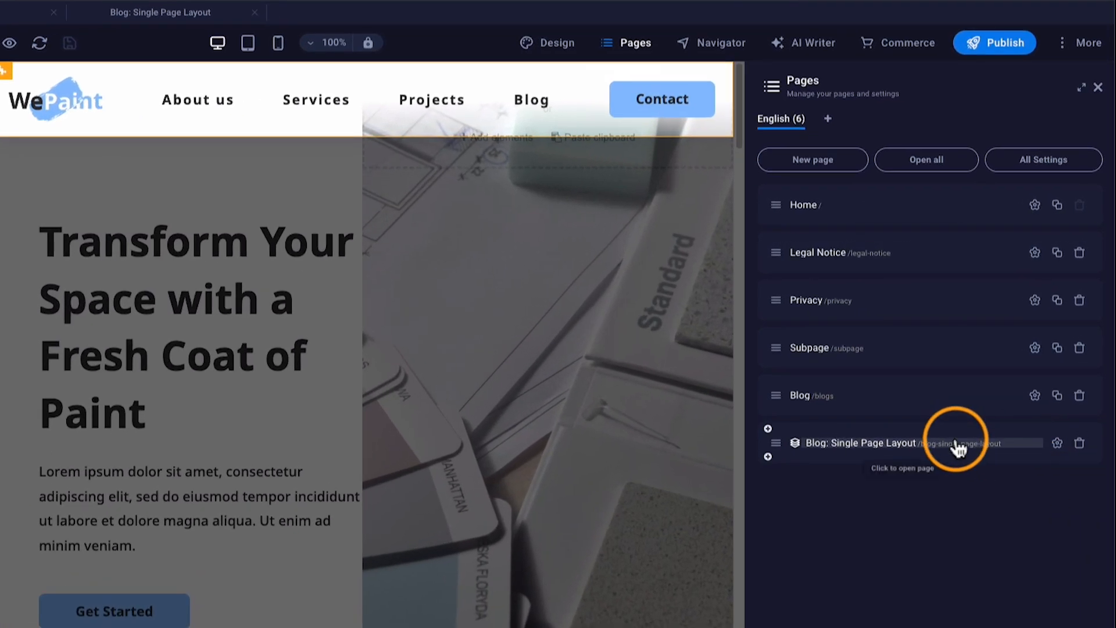
{"action": "left_click", "coordinate": [1057, 444]}
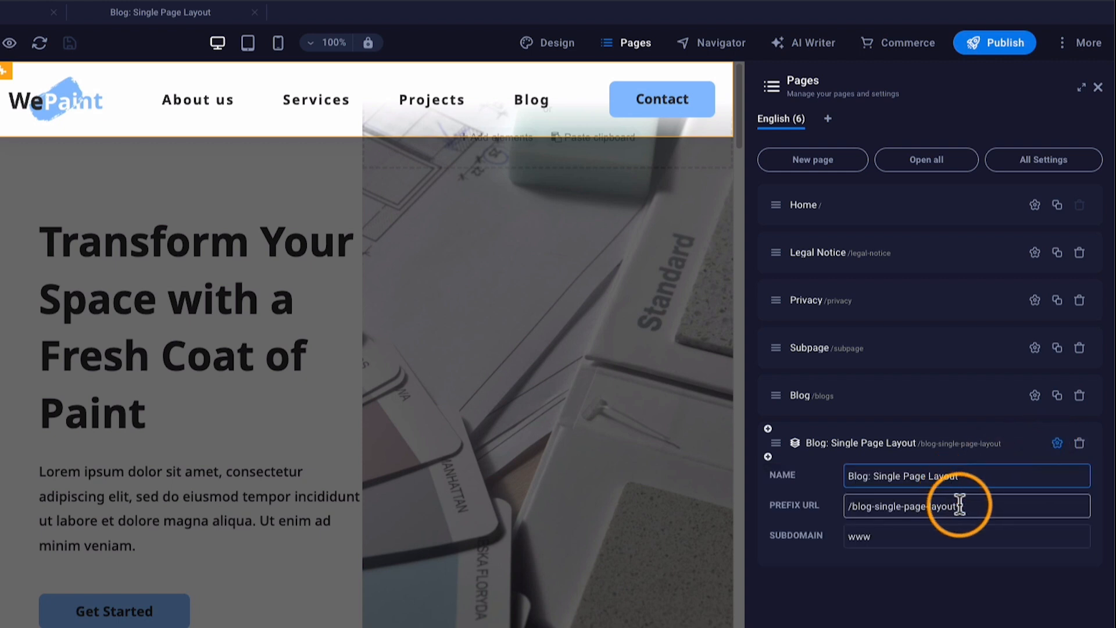
{"action": "left_click_drag", "start_coordinate": [960, 505], "coordinate": [875, 514]}
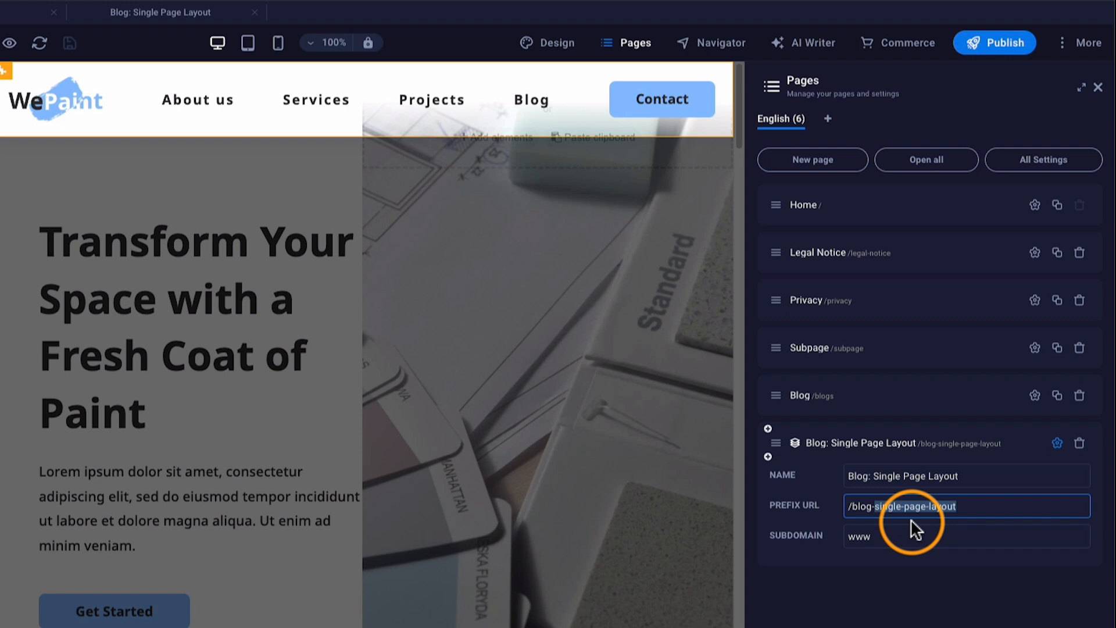
{"action": "key", "text": "BackSpace"}
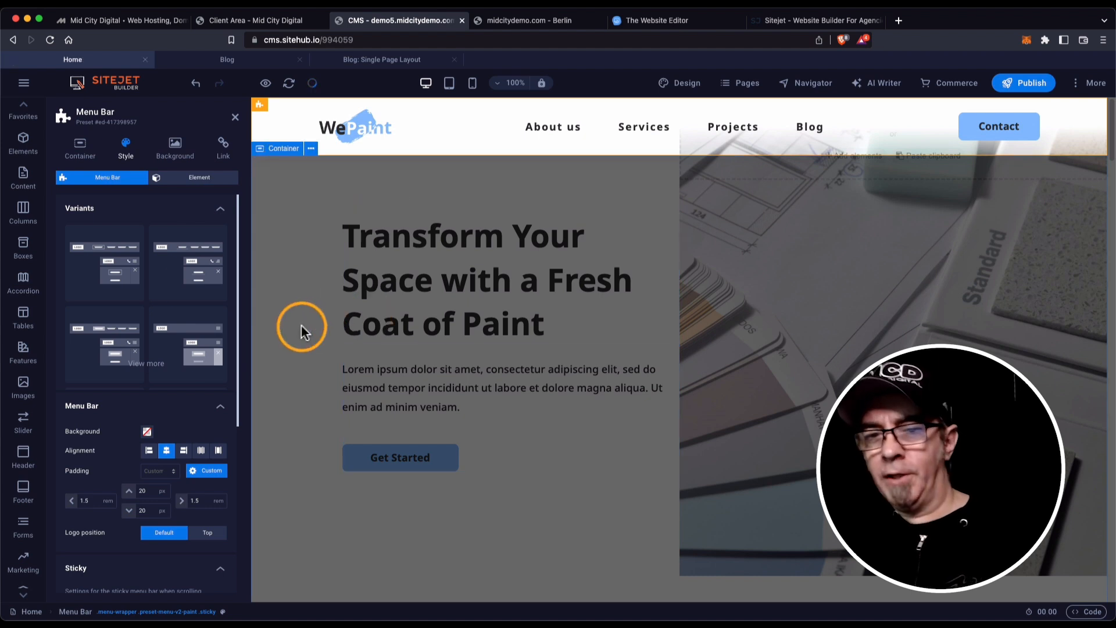
Close the Menu Bar panel, open More > Collections Manager, and select the Blog collection.
{"action": "left_click", "coordinate": [236, 119]}
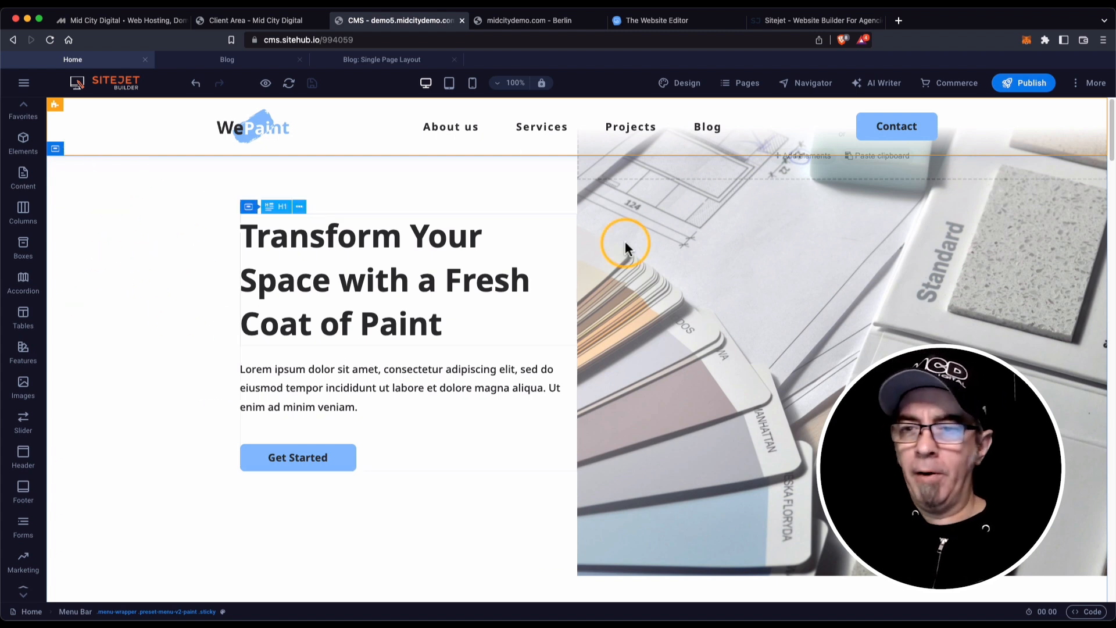
{"action": "left_click", "coordinate": [1089, 86]}
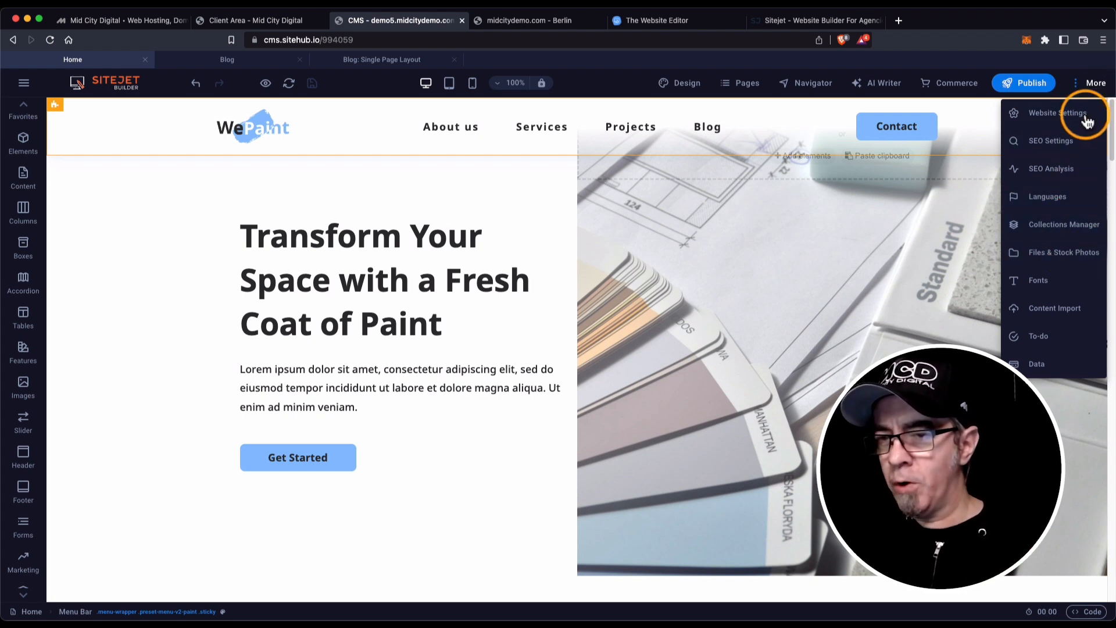
{"action": "left_click", "coordinate": [1076, 224]}
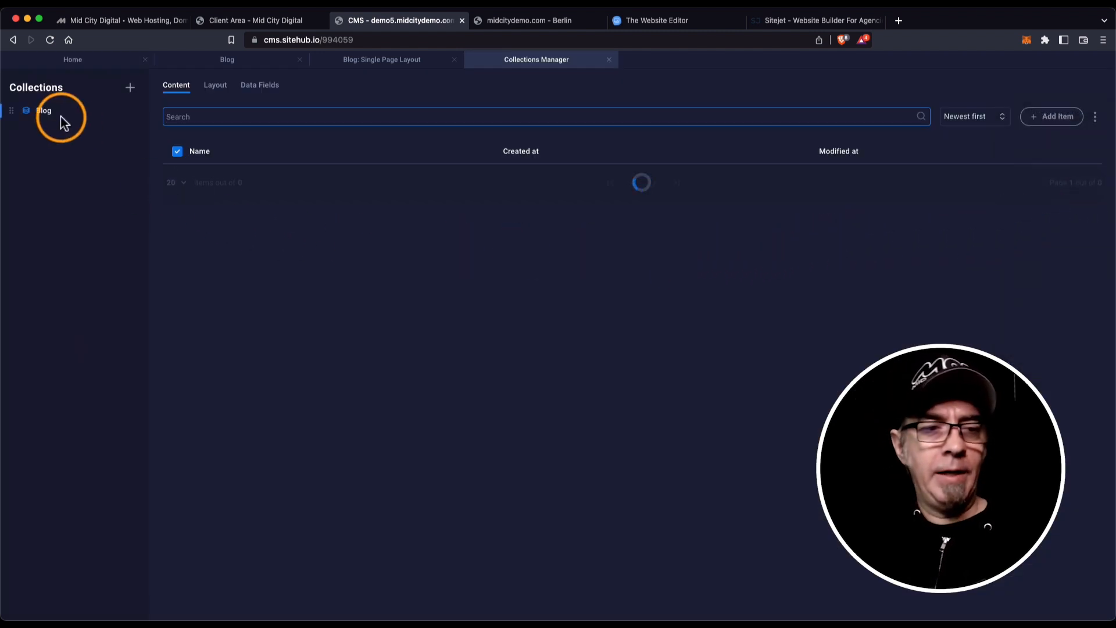
{"action": "left_click", "coordinate": [47, 118]}
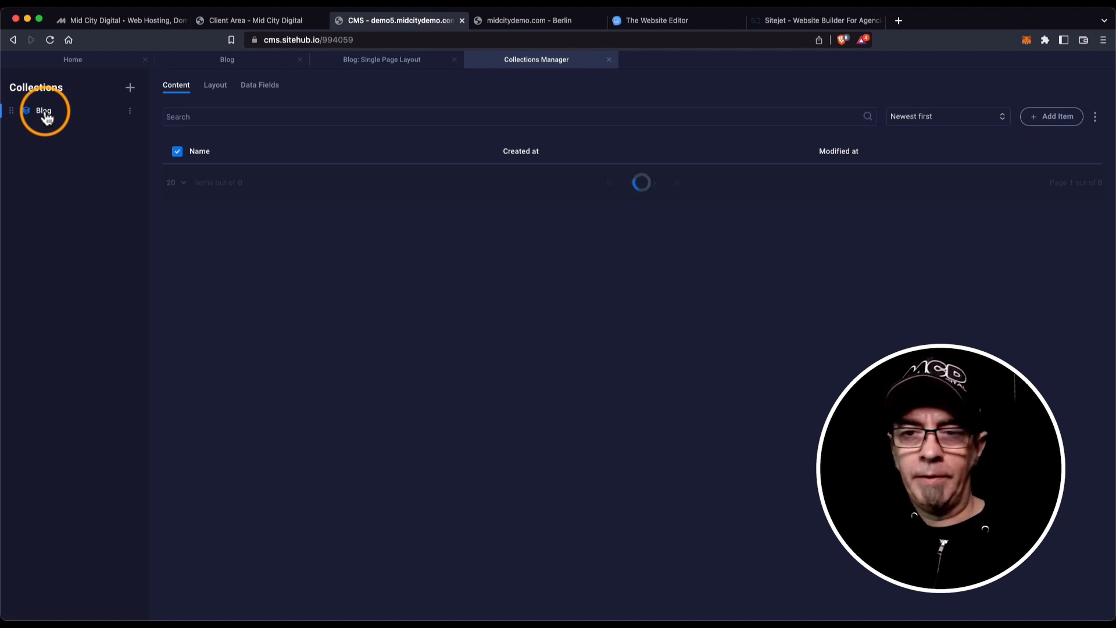
{"action": "double_click", "coordinate": [44, 111]}
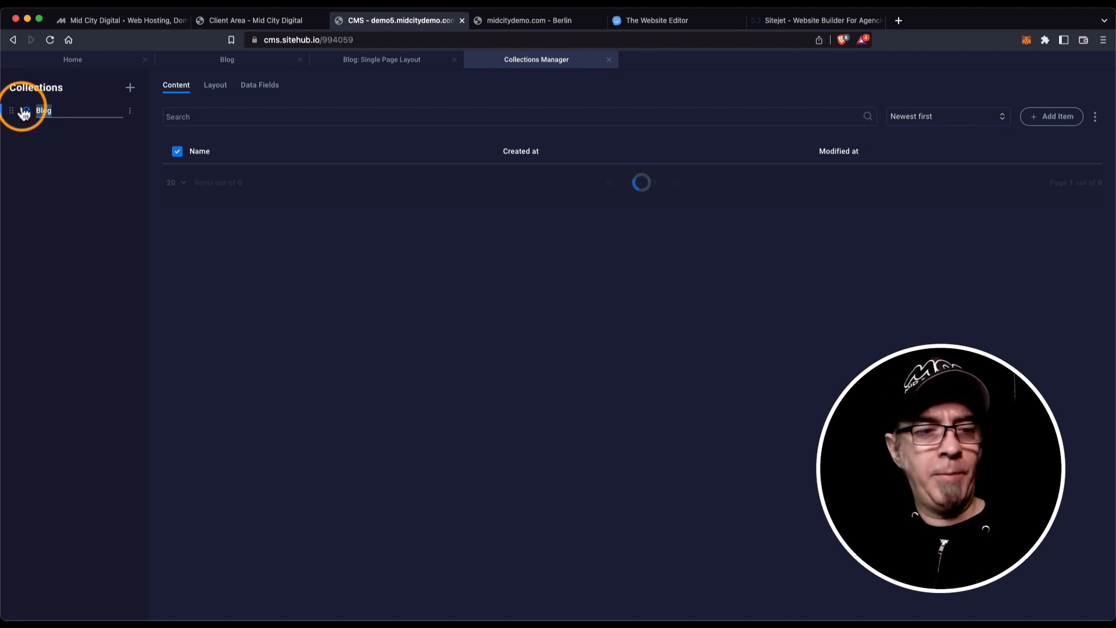
{"action": "left_click", "coordinate": [22, 109]}
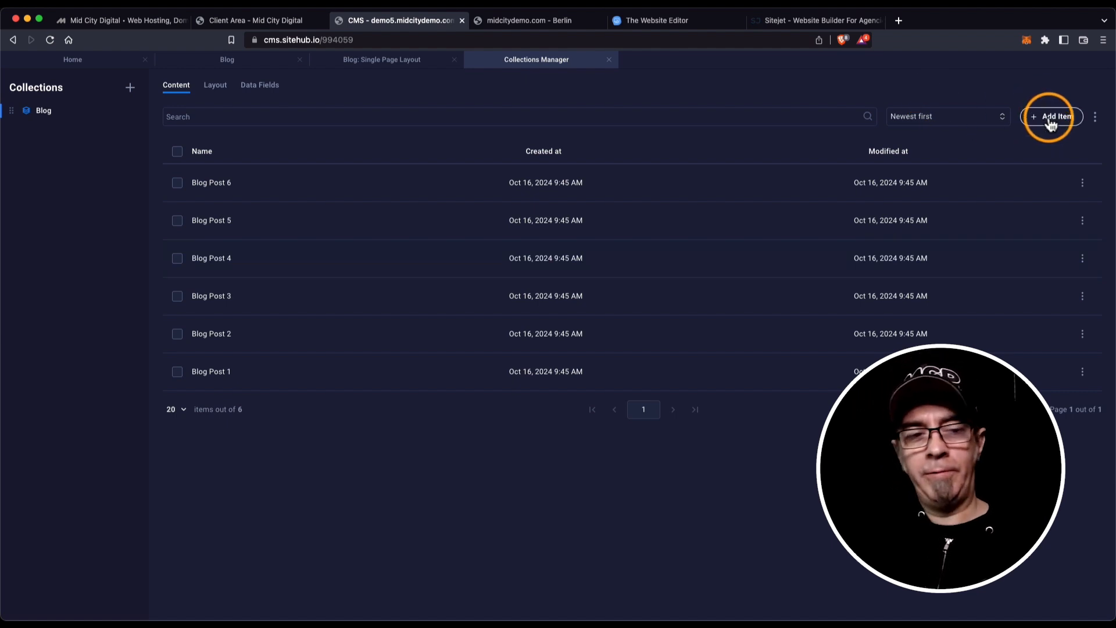
Add a Blog item named 'My New Blog Entry' so its slug becomes my-new-blog-entry.
{"action": "left_click", "coordinate": [1051, 119]}
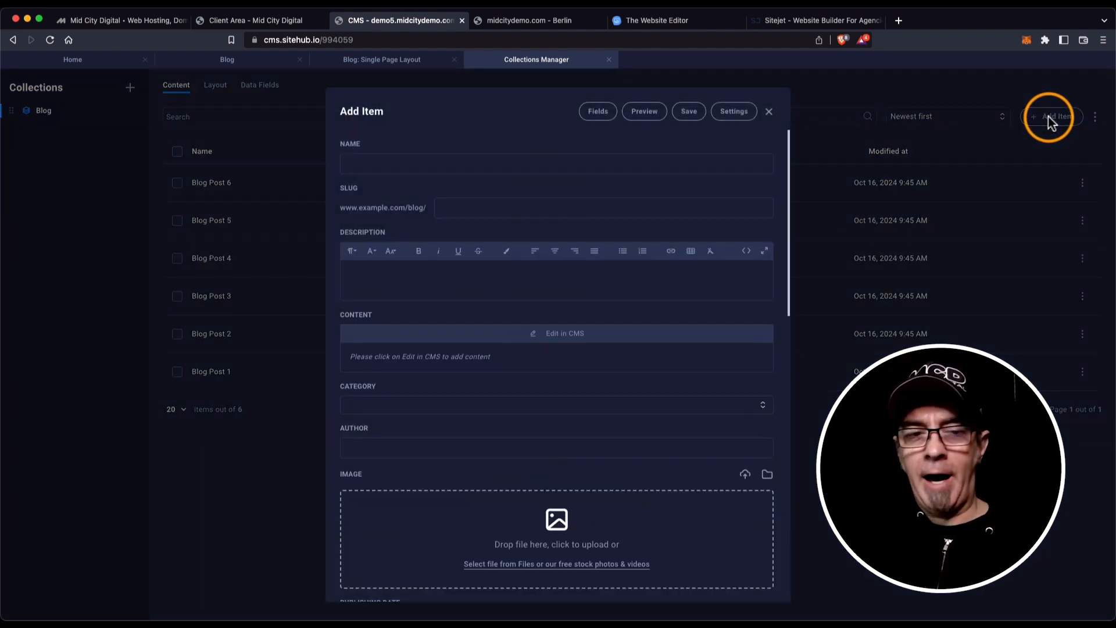
{"action": "left_click", "coordinate": [368, 161]}
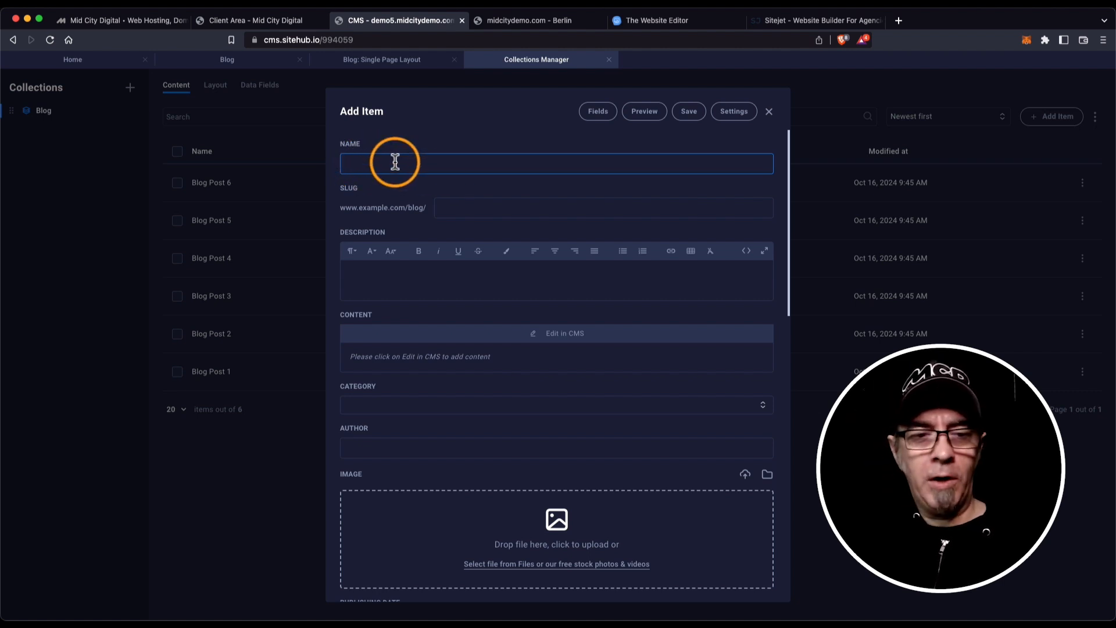
{"action": "left_click", "coordinate": [362, 208]}
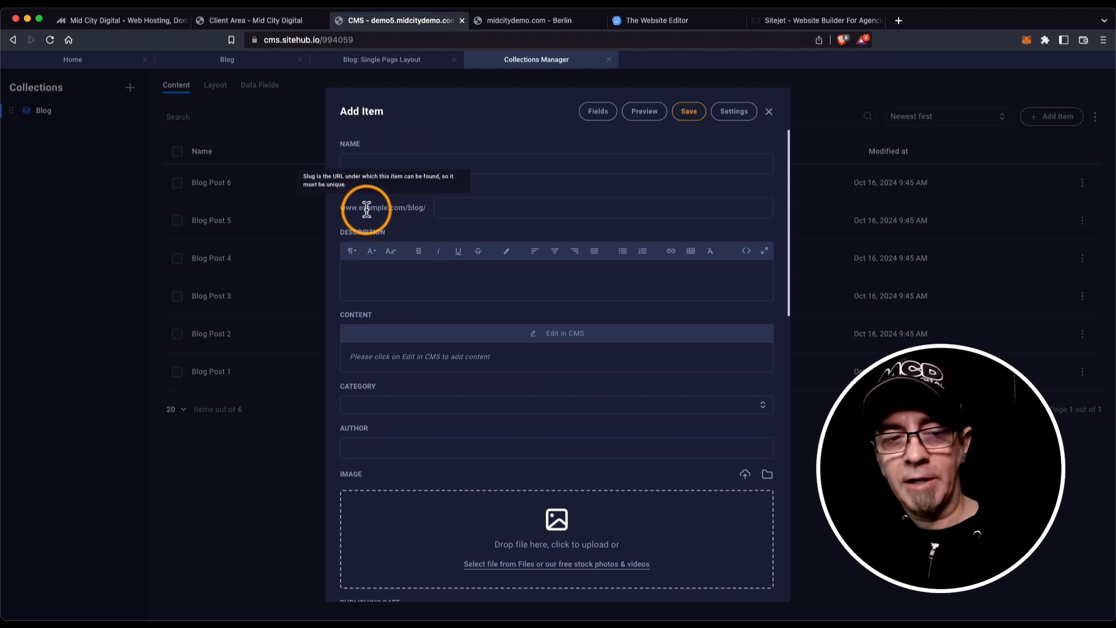
{"action": "left_click", "coordinate": [436, 207]}
{"action": "left_click", "coordinate": [458, 207]}
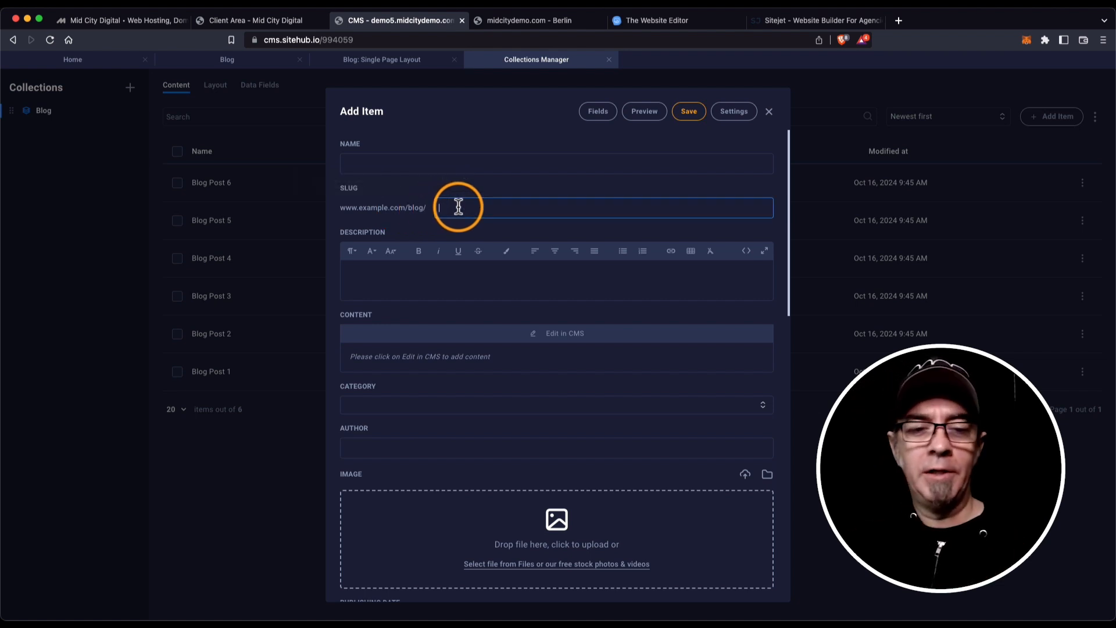
{"action": "type", "text": "My New Blog"}
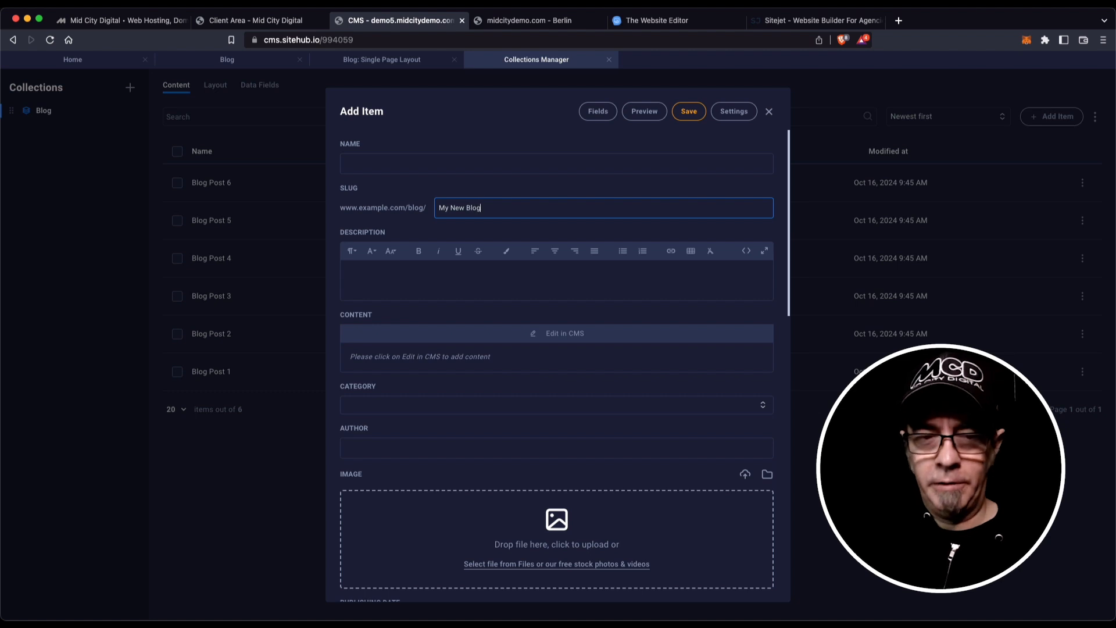
{"action": "key", "text": "Tab"}
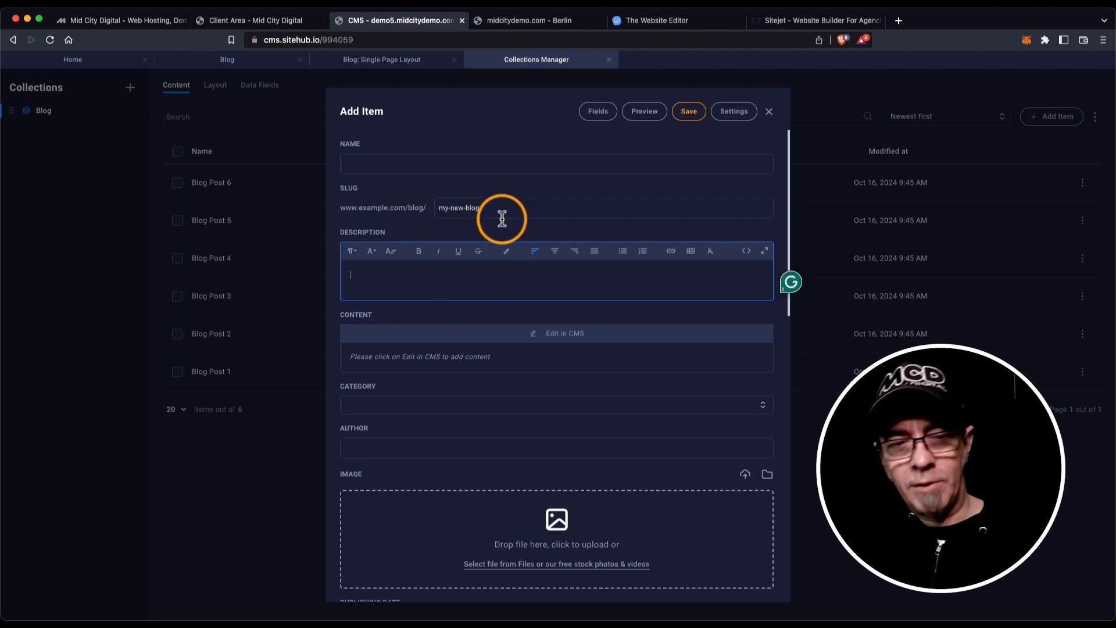
{"action": "left_click", "coordinate": [444, 163]}
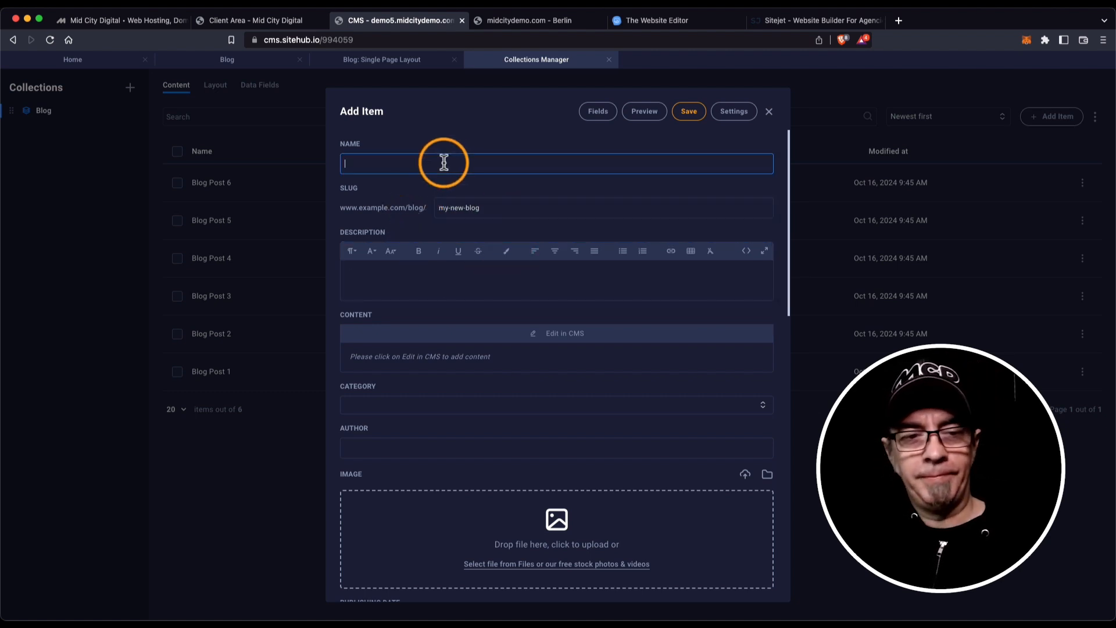
{"action": "type", "text": "My New Blog Entry"}
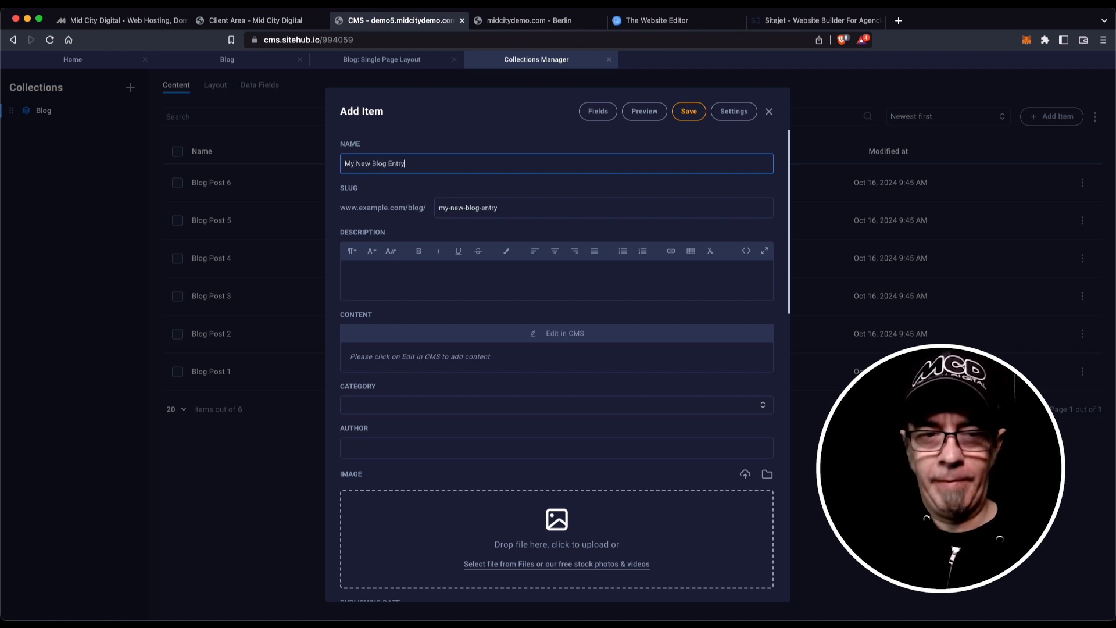
{"action": "key", "text": "Tab"}
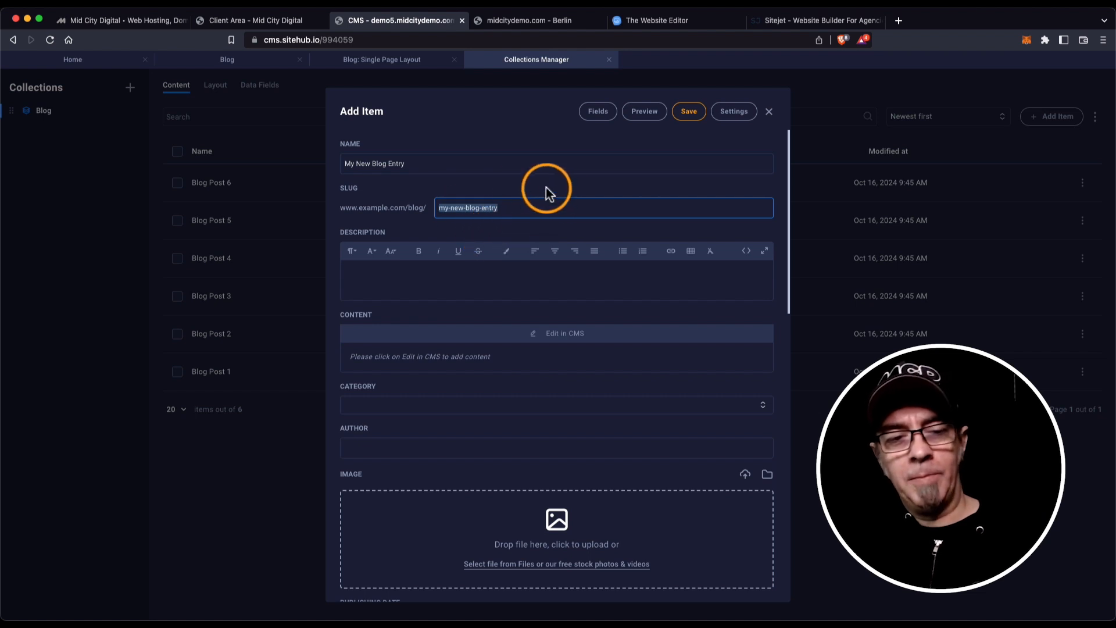
{"action": "left_click", "coordinate": [420, 280]}
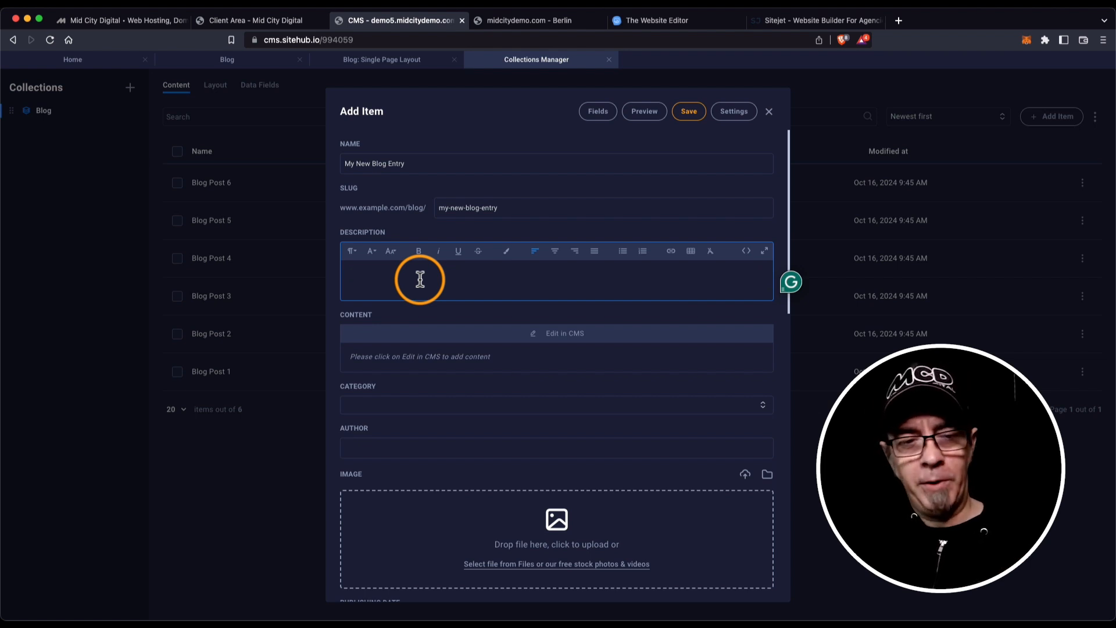
{"action": "scroll", "coordinate": [477, 270], "scroll_direction": "down", "scroll_amount": 3}
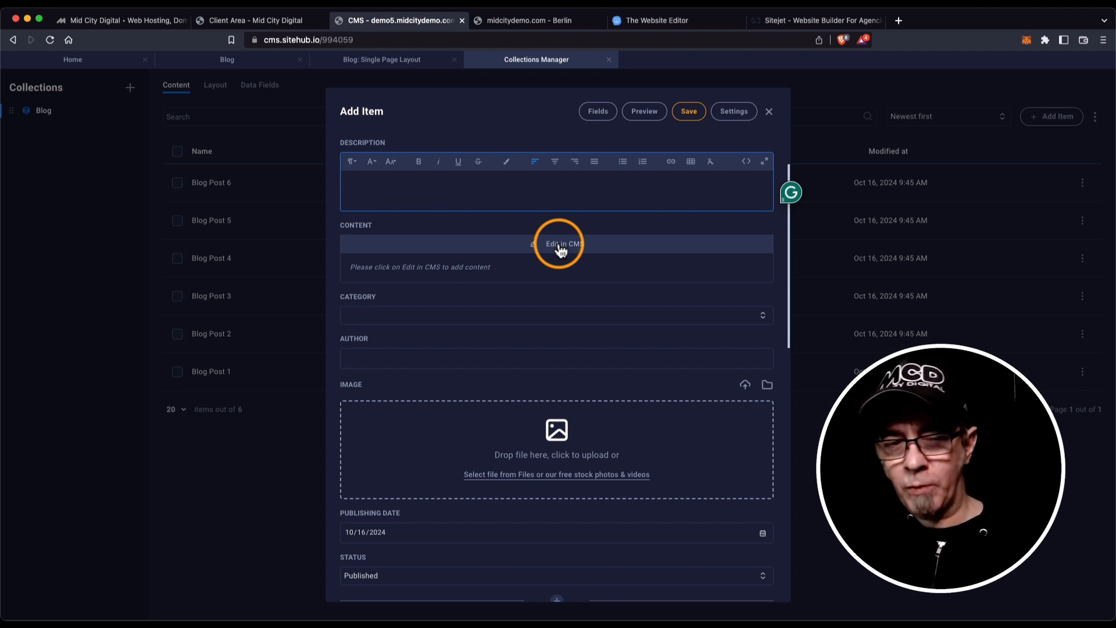
{"action": "left_click", "coordinate": [560, 249]}
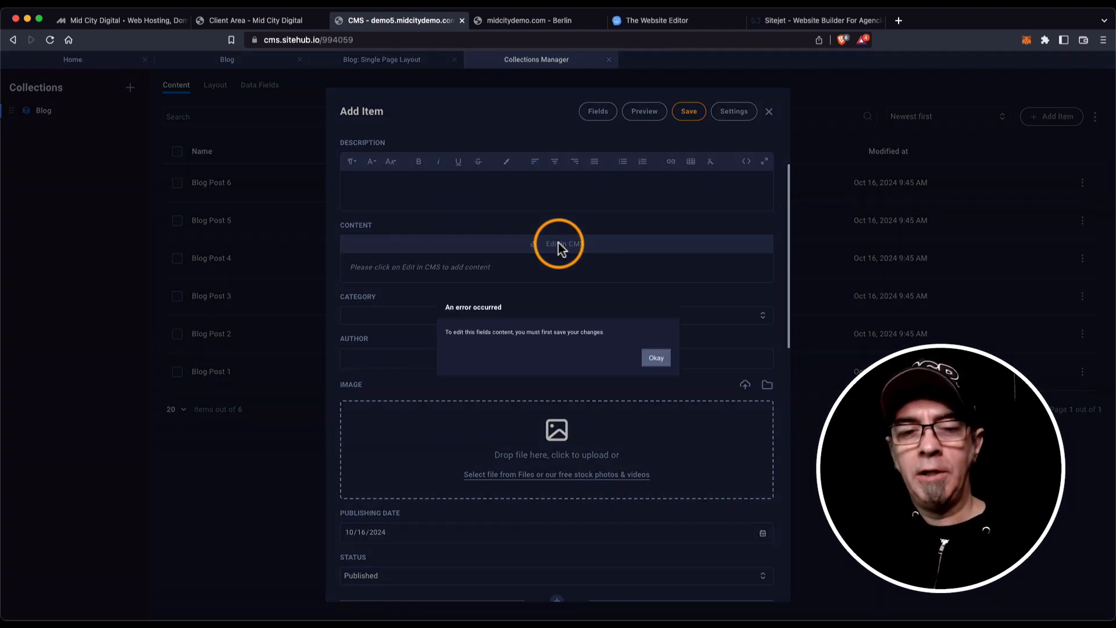
{"action": "left_click", "coordinate": [652, 358]}
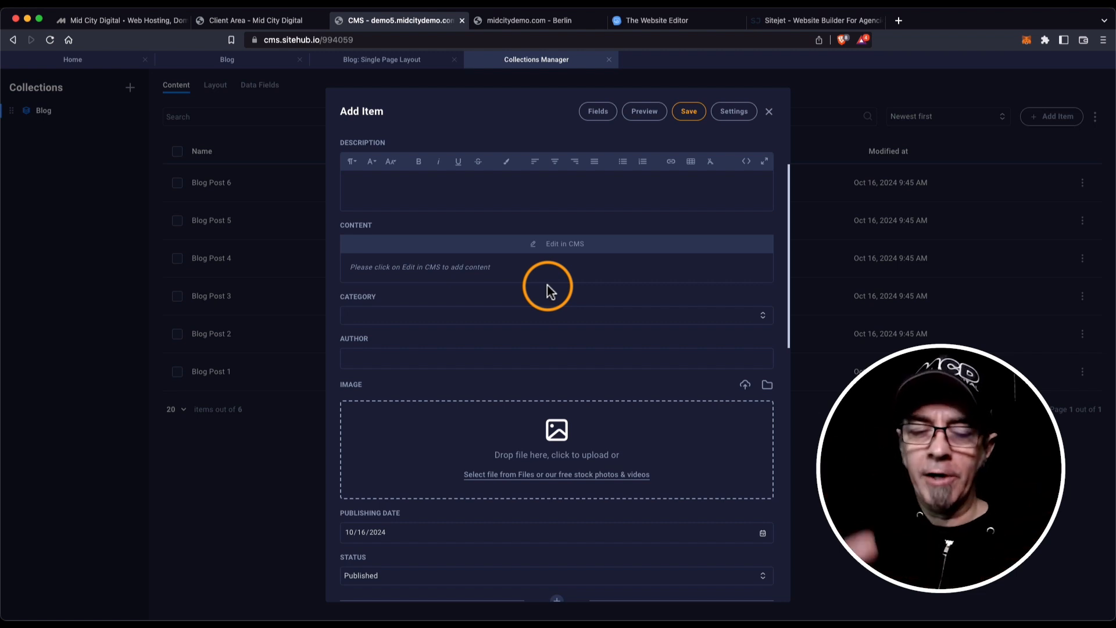
{"action": "scroll", "coordinate": [456, 206], "scroll_direction": "down", "scroll_amount": 2}
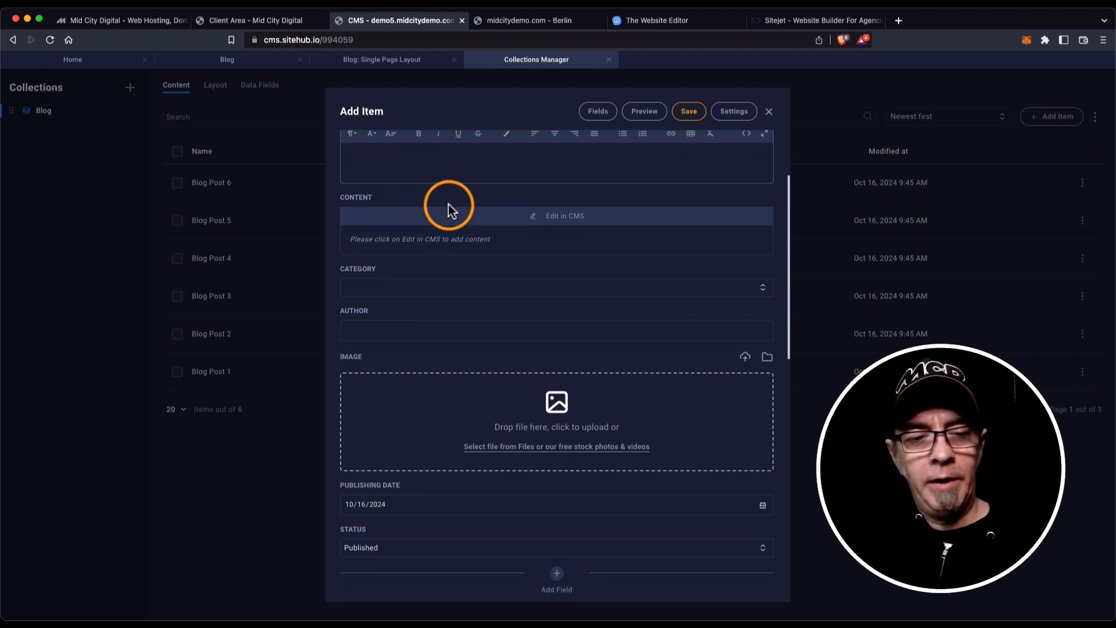
{"action": "left_click", "coordinate": [409, 258]}
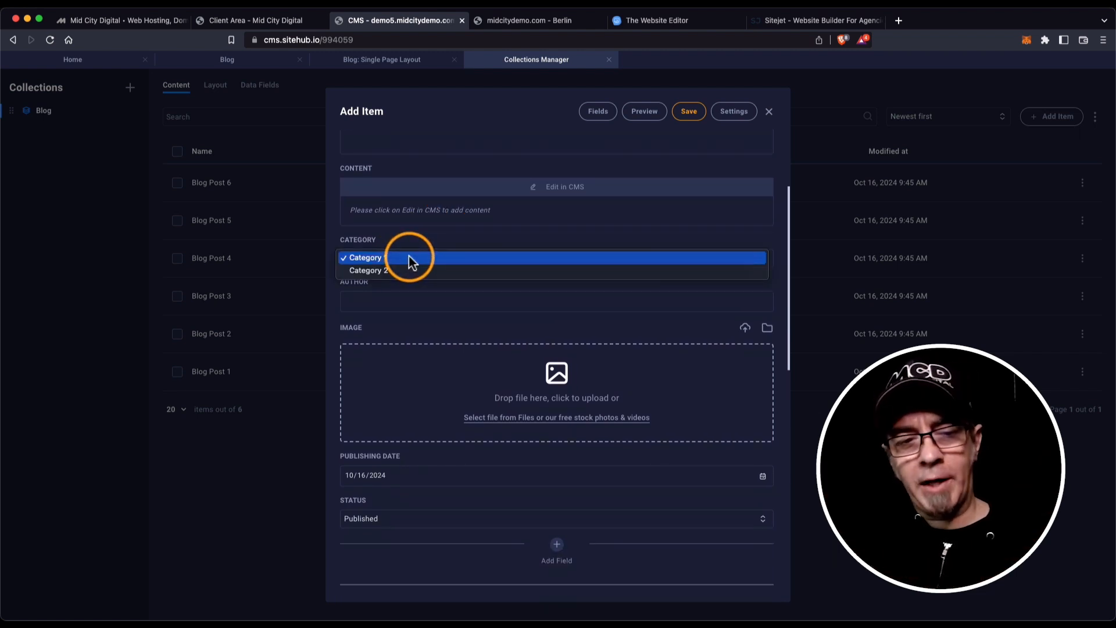
{"action": "left_click", "coordinate": [412, 239]}
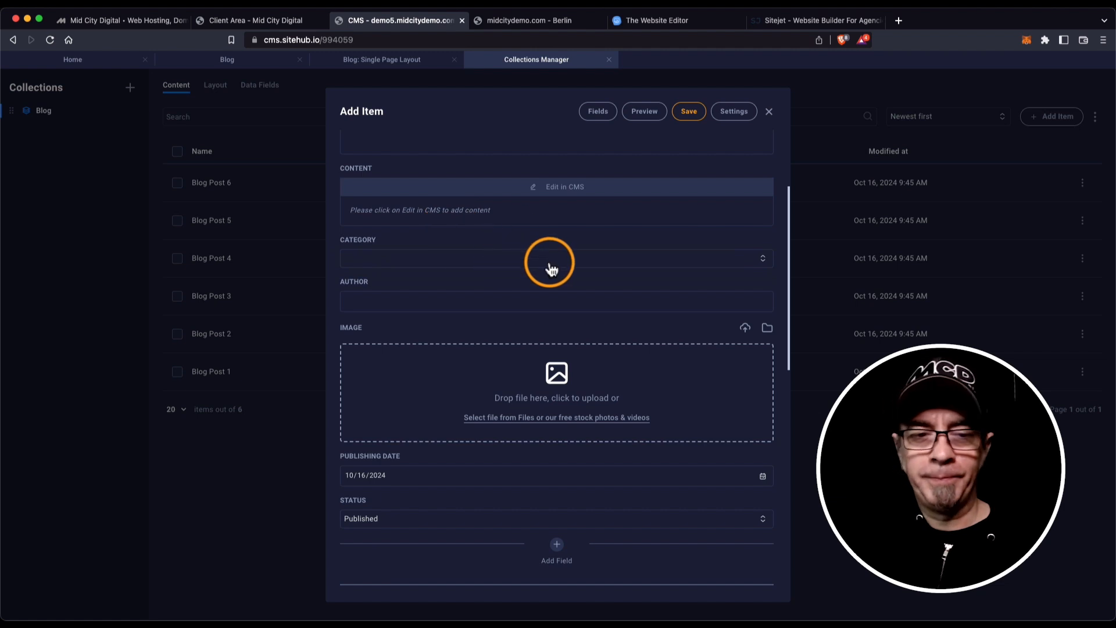
{"action": "scroll", "coordinate": [547, 261], "scroll_direction": "up", "scroll_amount": 5}
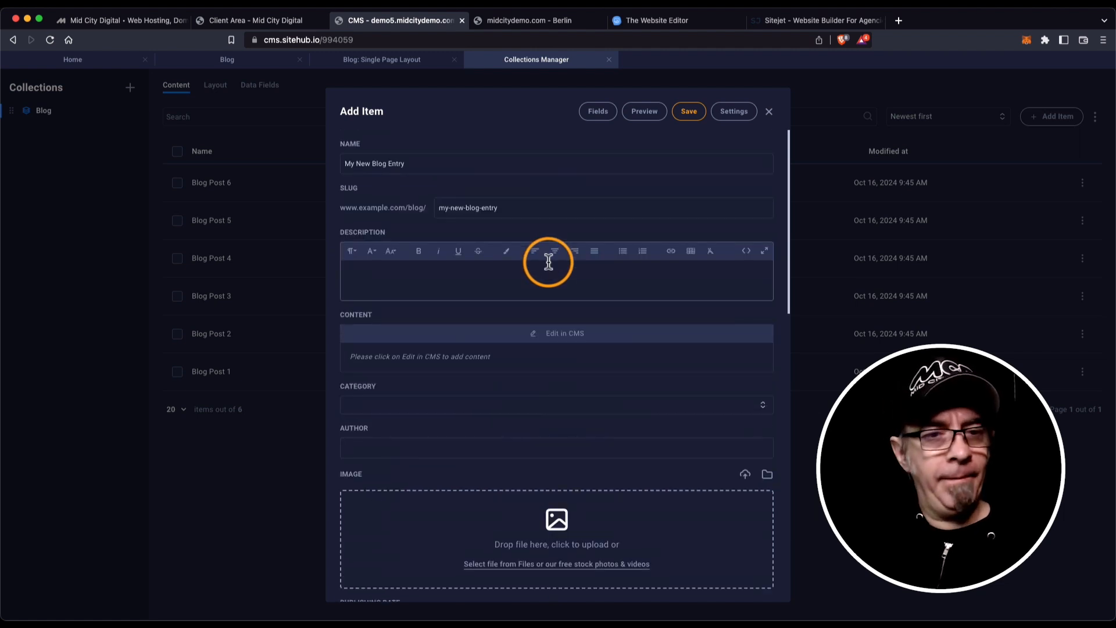
{"action": "scroll", "coordinate": [548, 261], "scroll_direction": "down", "scroll_amount": 7}
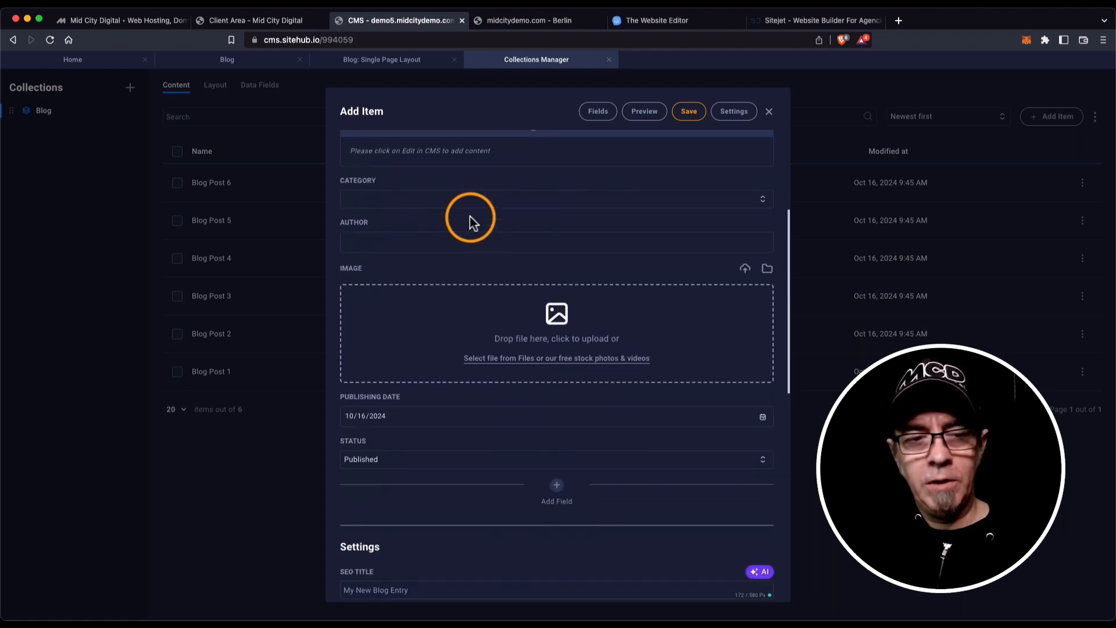
{"action": "left_click", "coordinate": [471, 242]}
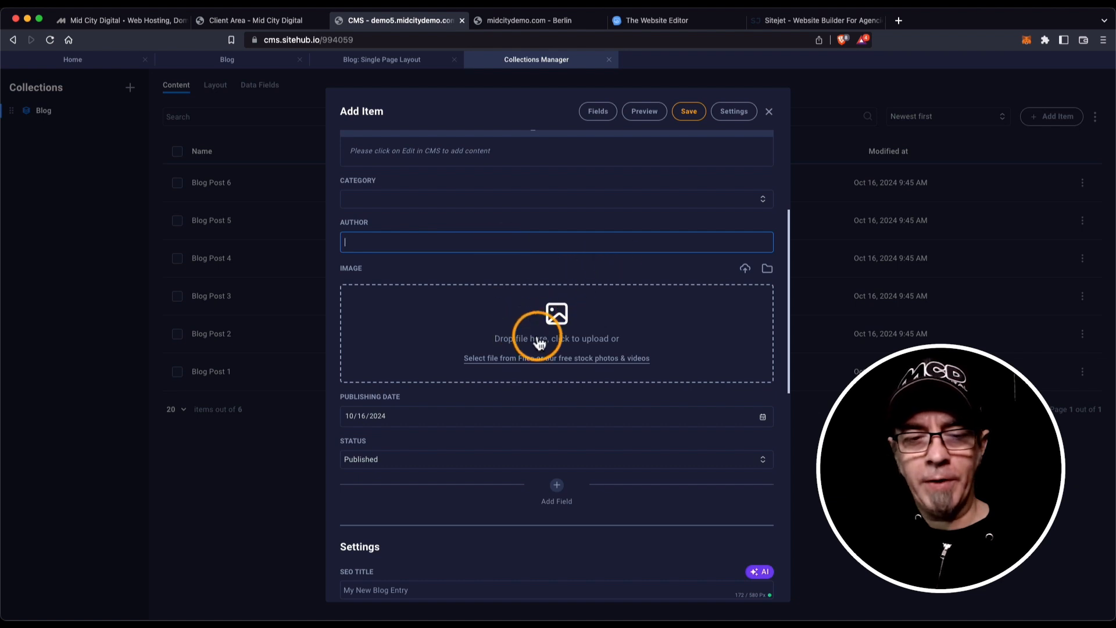
{"action": "scroll", "coordinate": [546, 361], "scroll_direction": "down", "scroll_amount": 1}
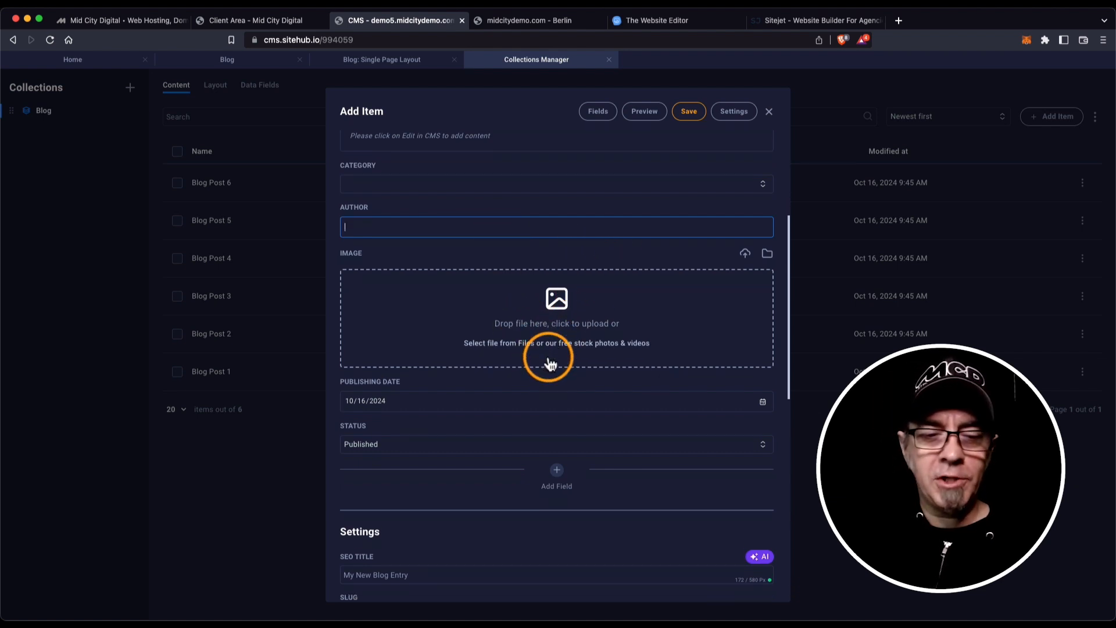
{"action": "scroll", "coordinate": [550, 364], "scroll_direction": "down", "scroll_amount": 5}
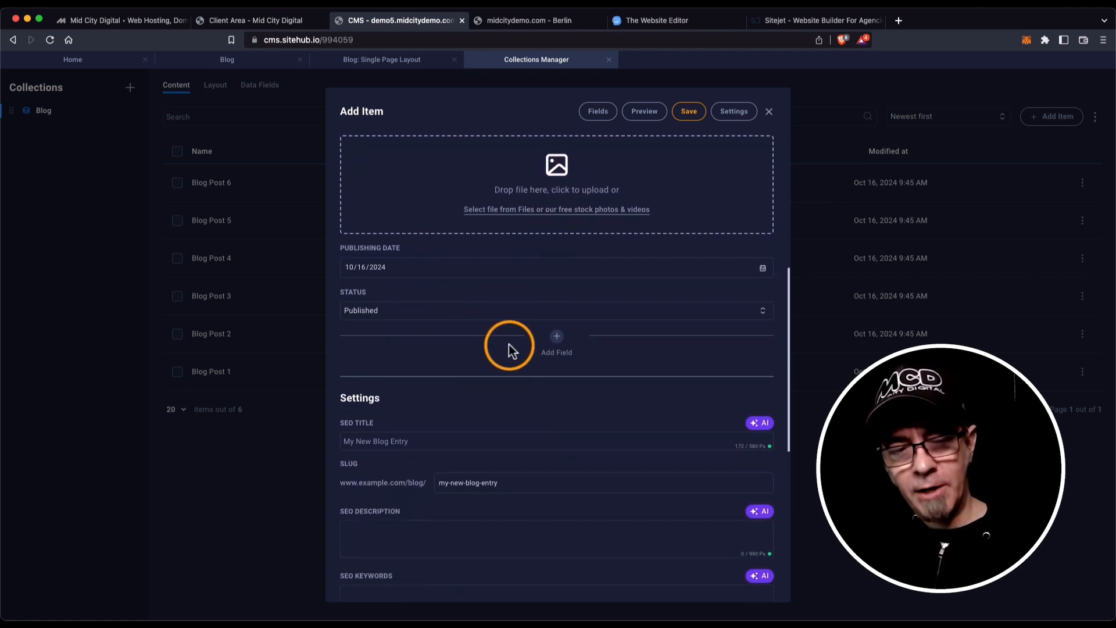
{"action": "scroll", "coordinate": [508, 344], "scroll_direction": "down", "scroll_amount": 2}
{"action": "scroll", "coordinate": [446, 386], "scroll_direction": "down", "scroll_amount": 4}
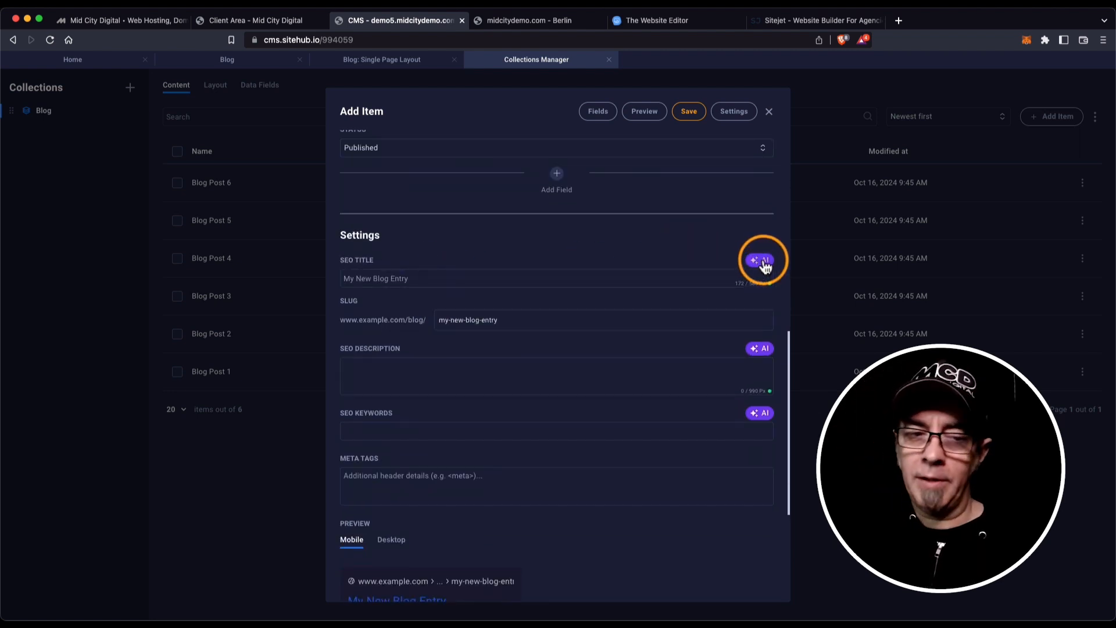
{"action": "scroll", "coordinate": [629, 407], "scroll_direction": "down", "scroll_amount": 5}
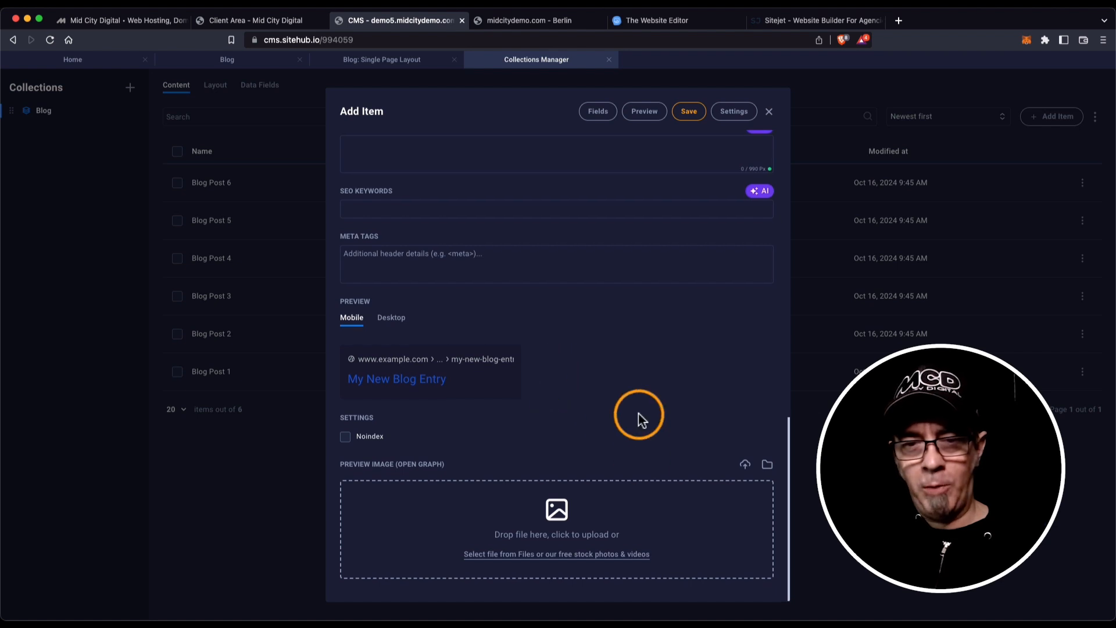
{"action": "scroll", "coordinate": [640, 415], "scroll_direction": "up", "scroll_amount": 15}
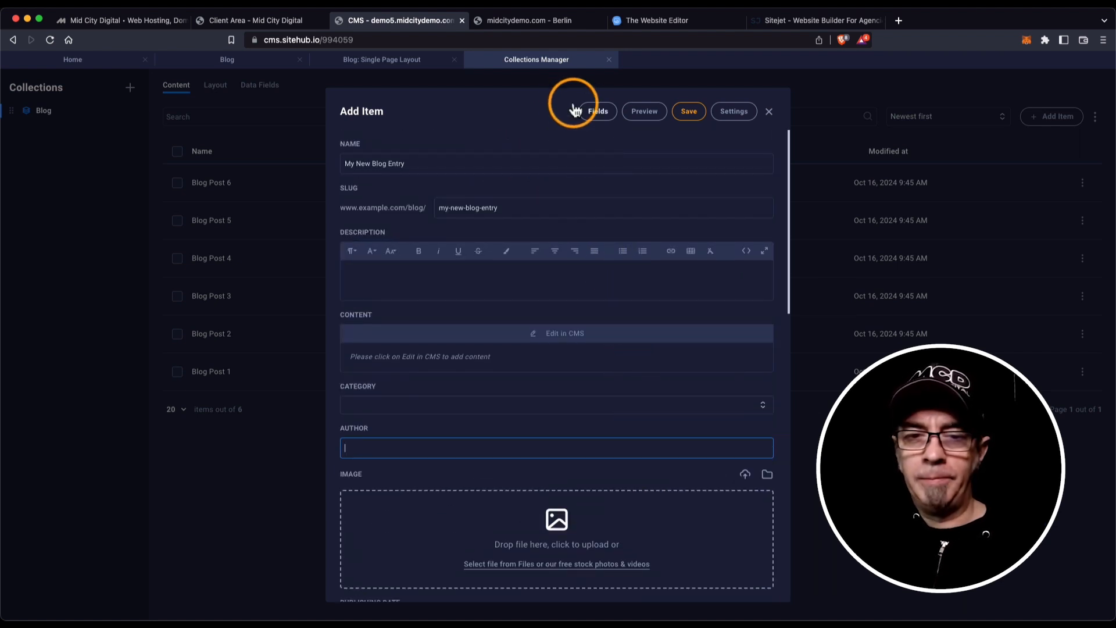
{"action": "left_click", "coordinate": [729, 114]}
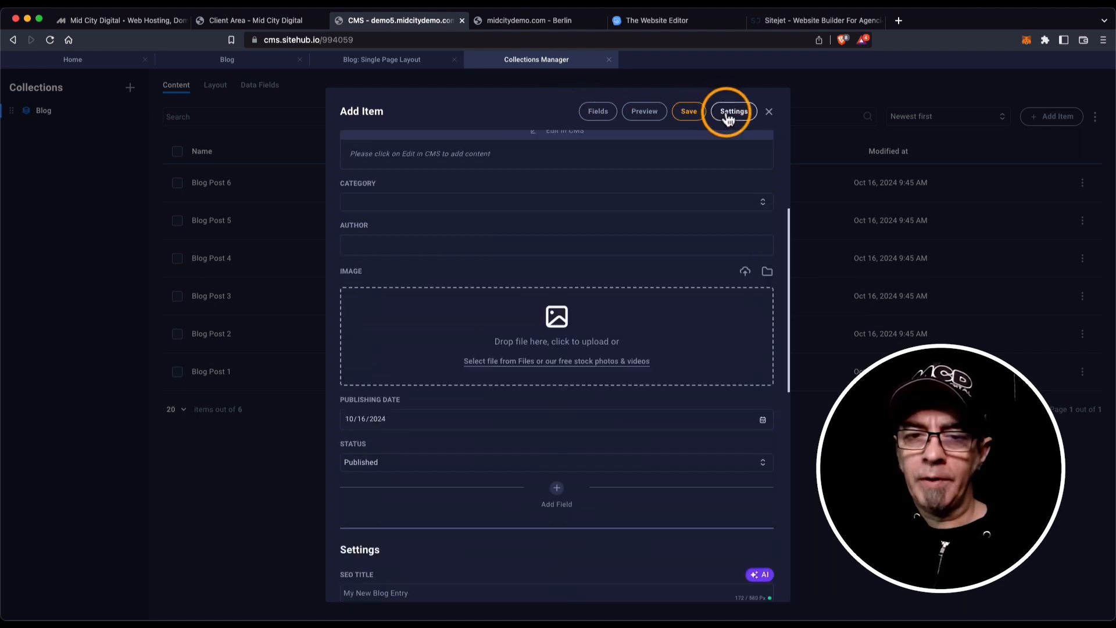
{"action": "scroll", "coordinate": [661, 259], "scroll_direction": "up", "scroll_amount": 10}
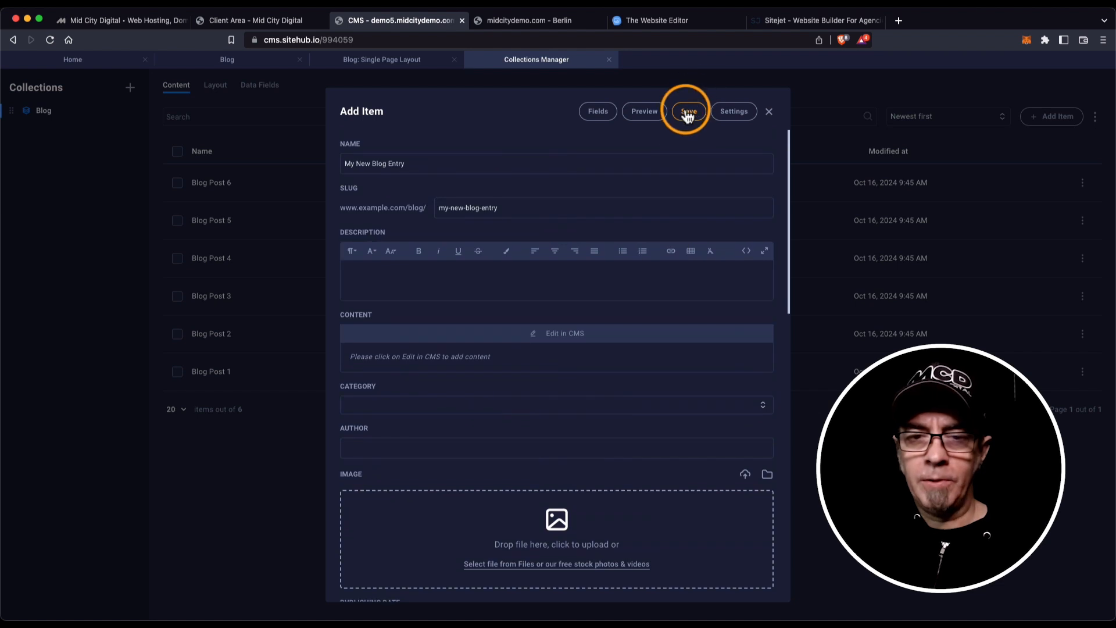
Save My New Blog Entry, preview its empty content page in Edit in CMS, then close it.
{"action": "left_click", "coordinate": [689, 114]}
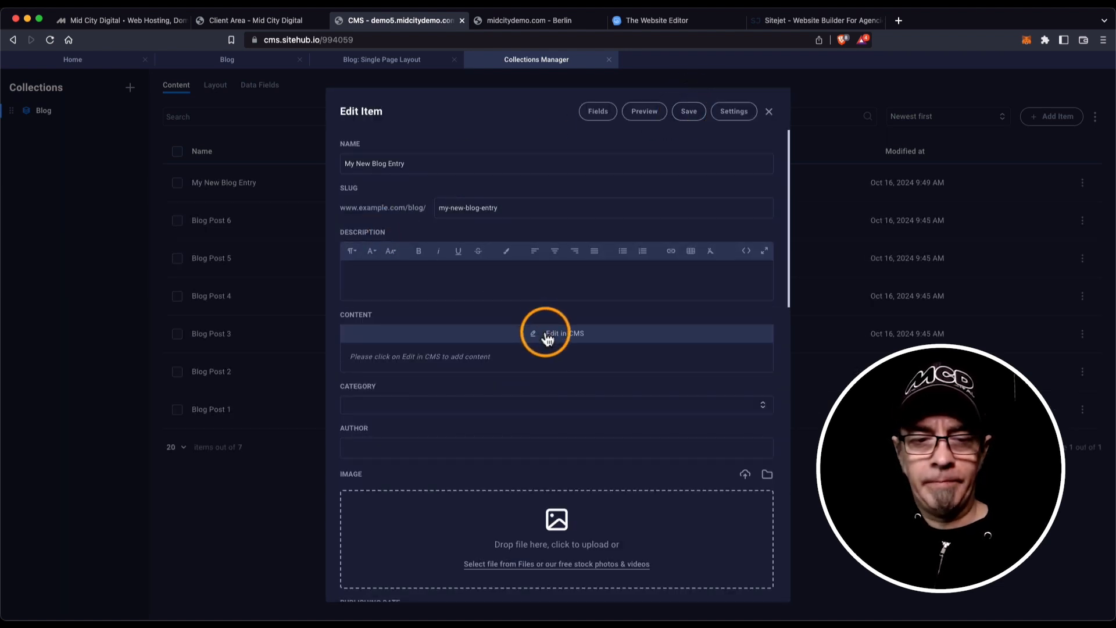
{"action": "left_click", "coordinate": [547, 336]}
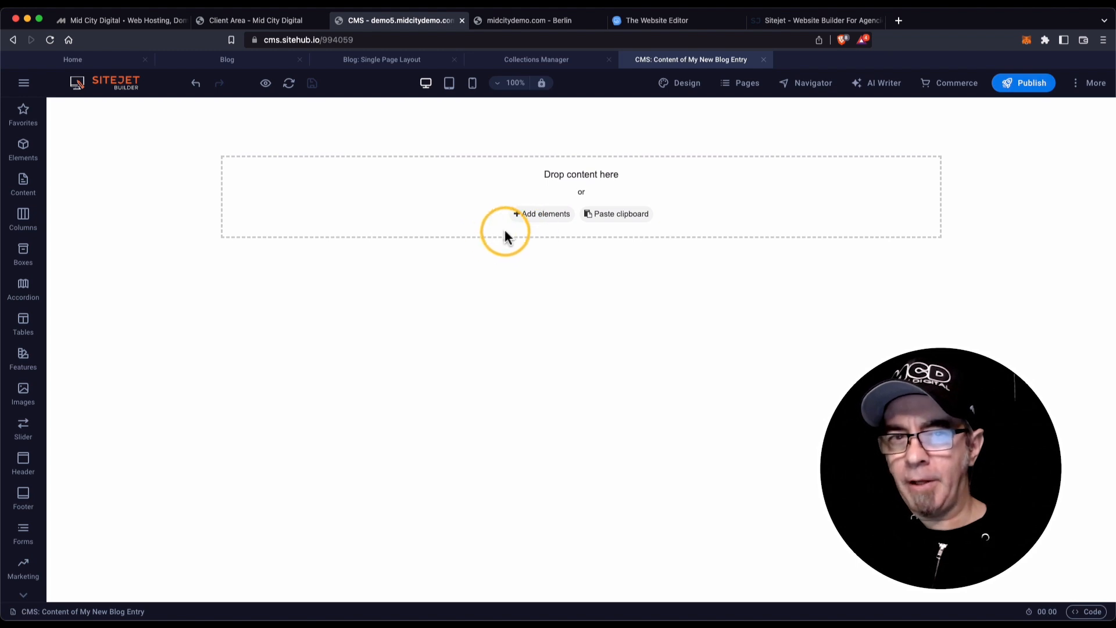
{"action": "left_click", "coordinate": [764, 60]}
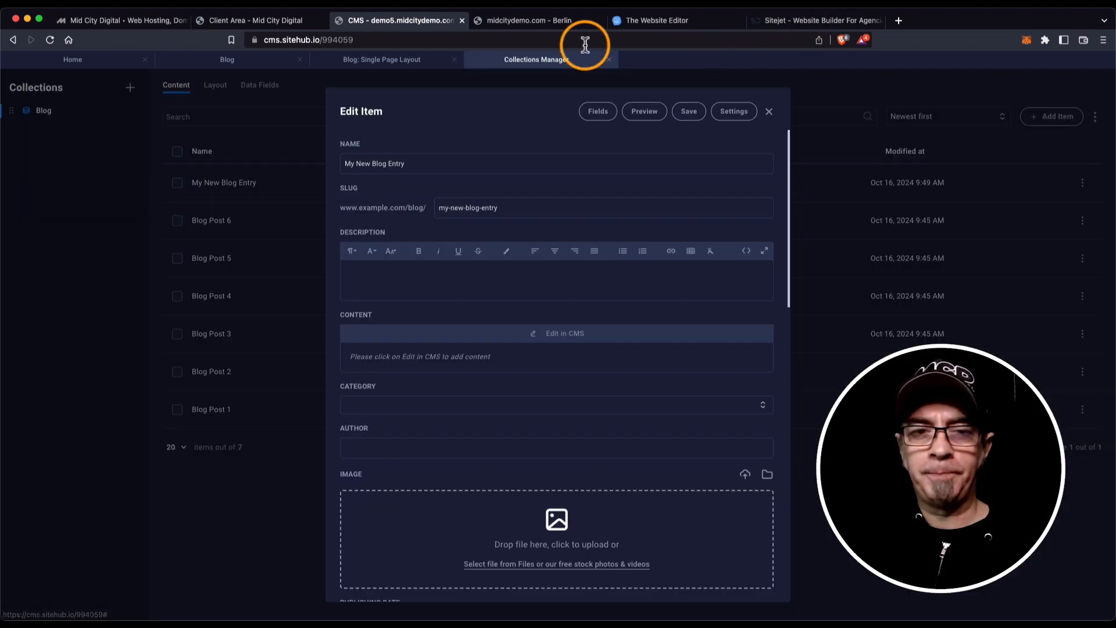
Close the Edit Item dialog and Collections Manager, then show the site's page list.
{"action": "left_click", "coordinate": [770, 115]}
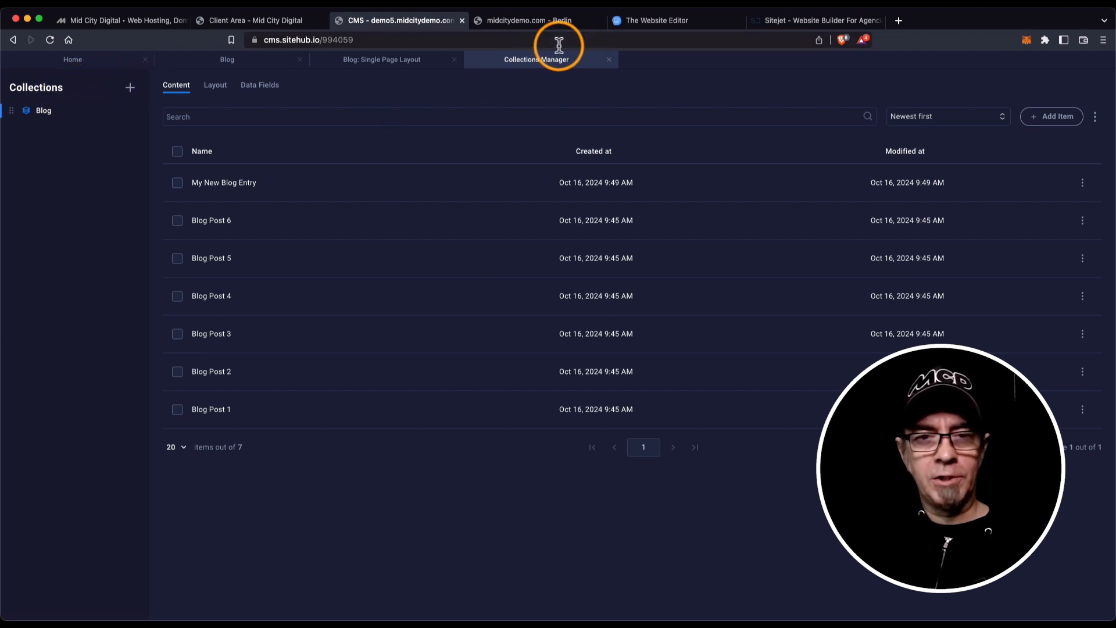
{"action": "left_click", "coordinate": [609, 60]}
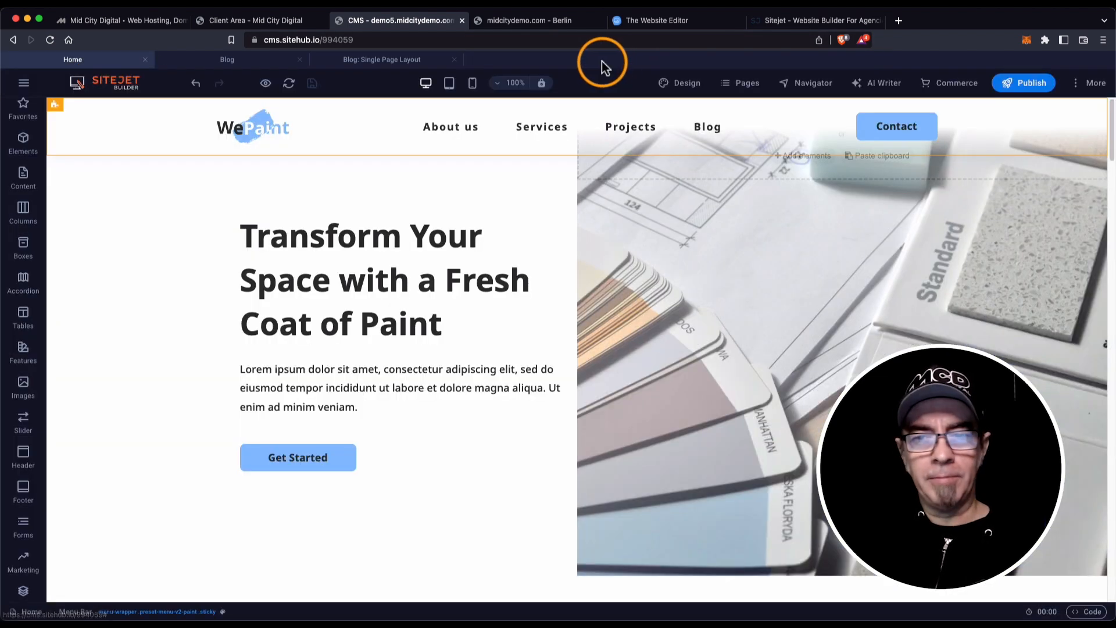
{"action": "left_click", "coordinate": [1095, 87]}
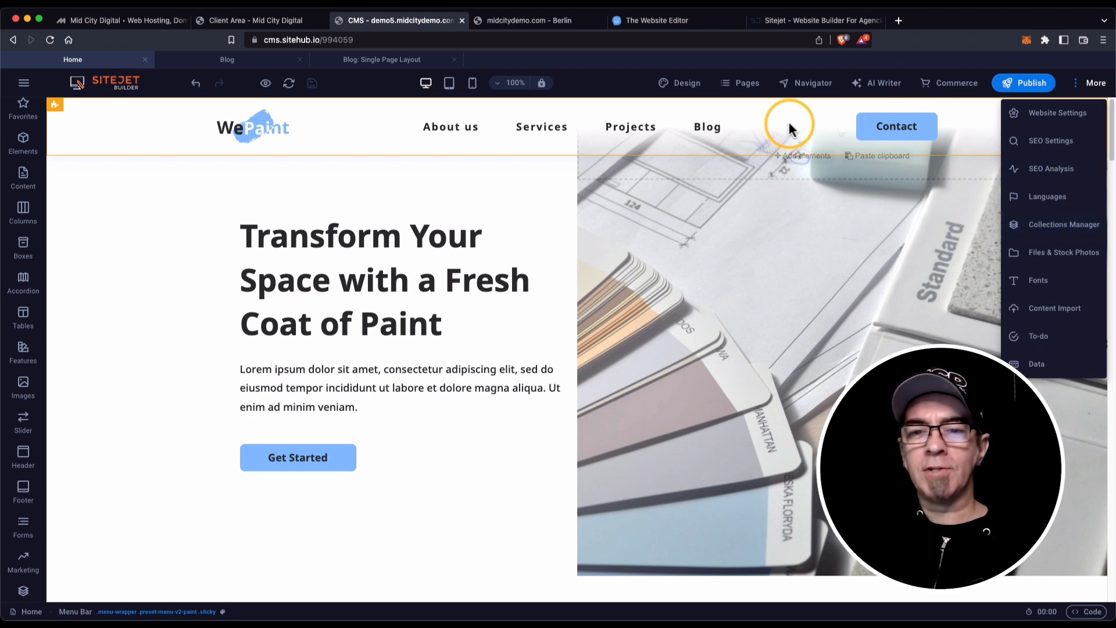
{"action": "left_click", "coordinate": [741, 85]}
{"action": "left_click", "coordinate": [747, 87]}
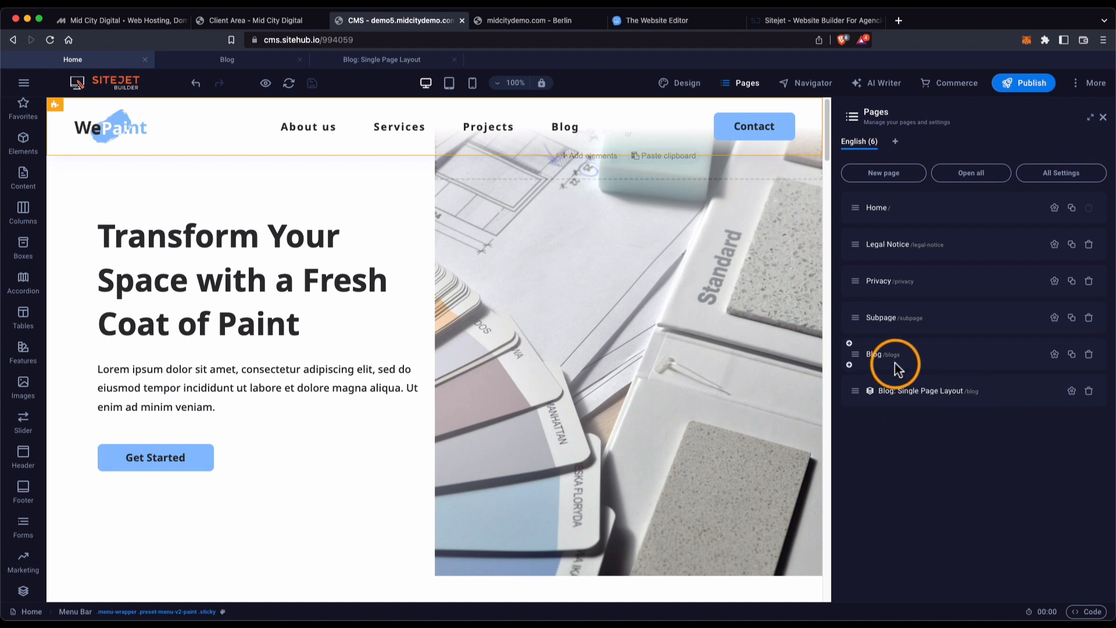
Return to the WePaint site editor and open the Commerce panel's Setup Commerce form.
{"action": "left_click", "coordinate": [662, 22]}
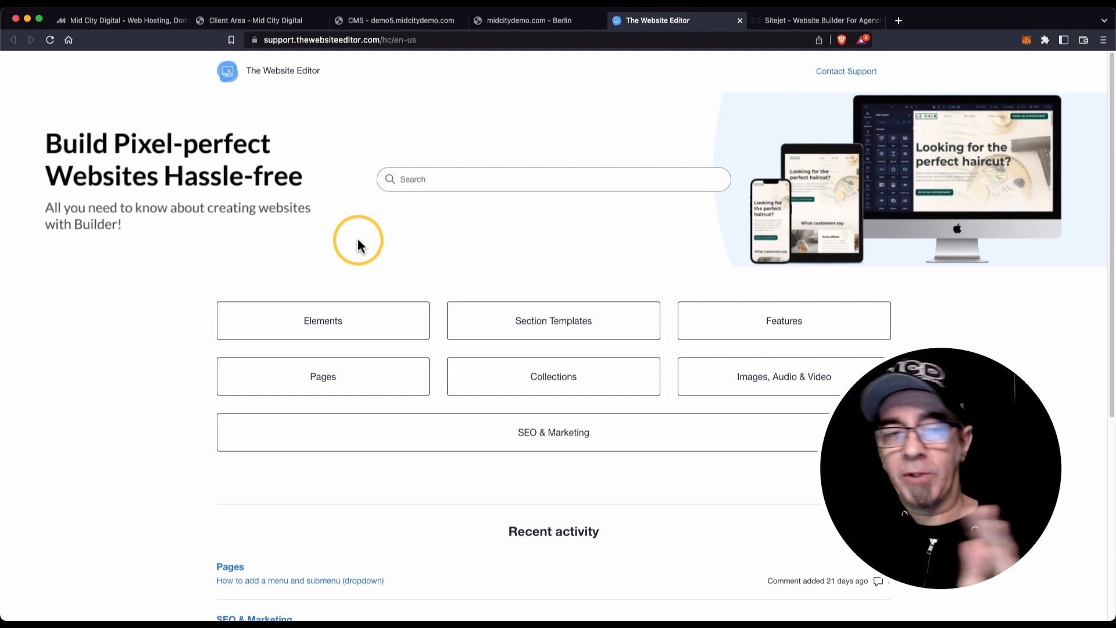
{"action": "left_click", "coordinate": [401, 20]}
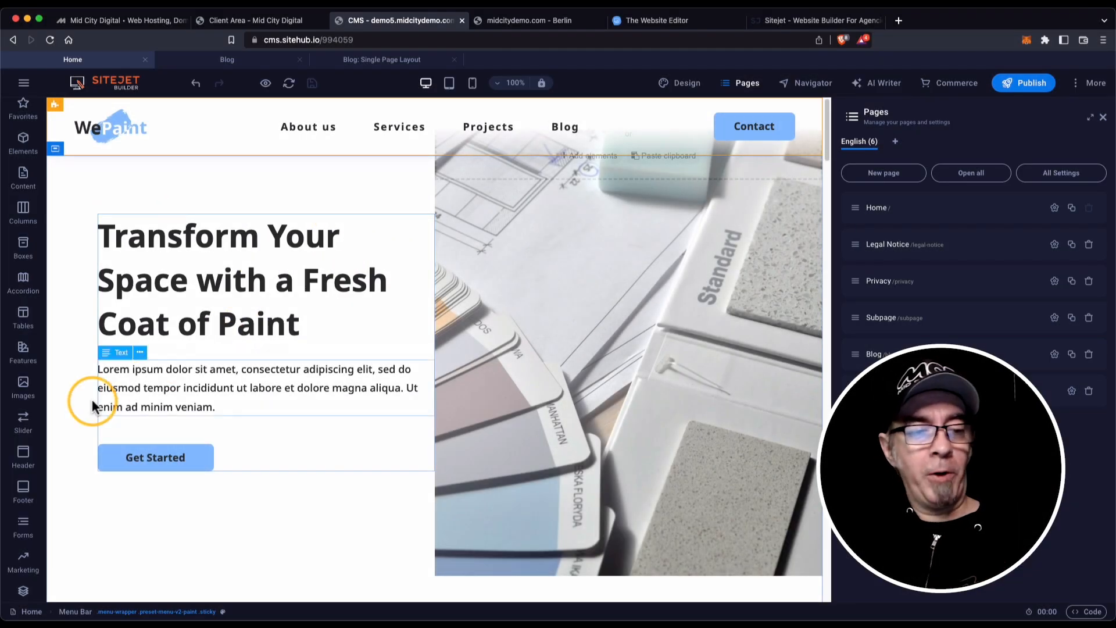
{"action": "scroll", "coordinate": [24, 390], "scroll_direction": "down", "scroll_amount": 2}
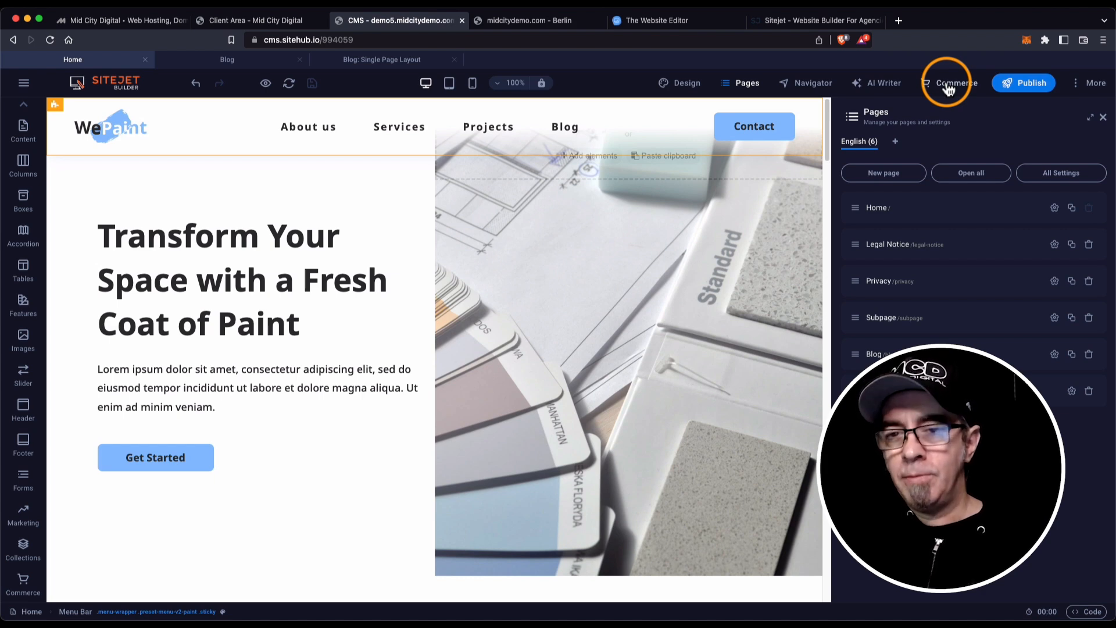
{"action": "left_click", "coordinate": [949, 87]}
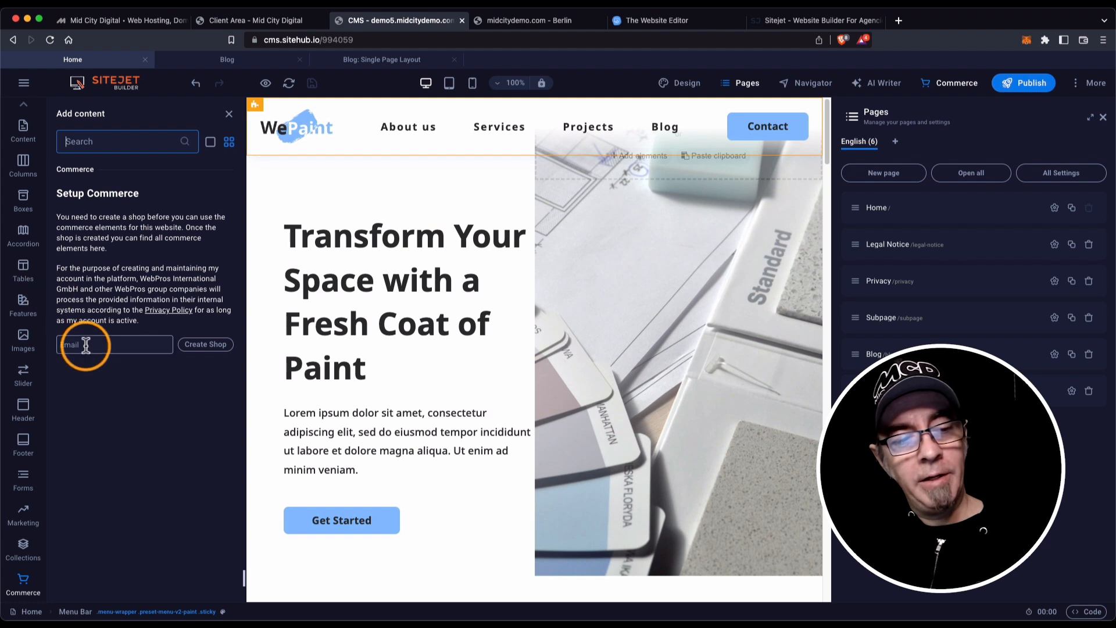
Enter the site owner's e-mail address in the Setup Commerce Email field.
{"action": "left_click", "coordinate": [86, 346]}
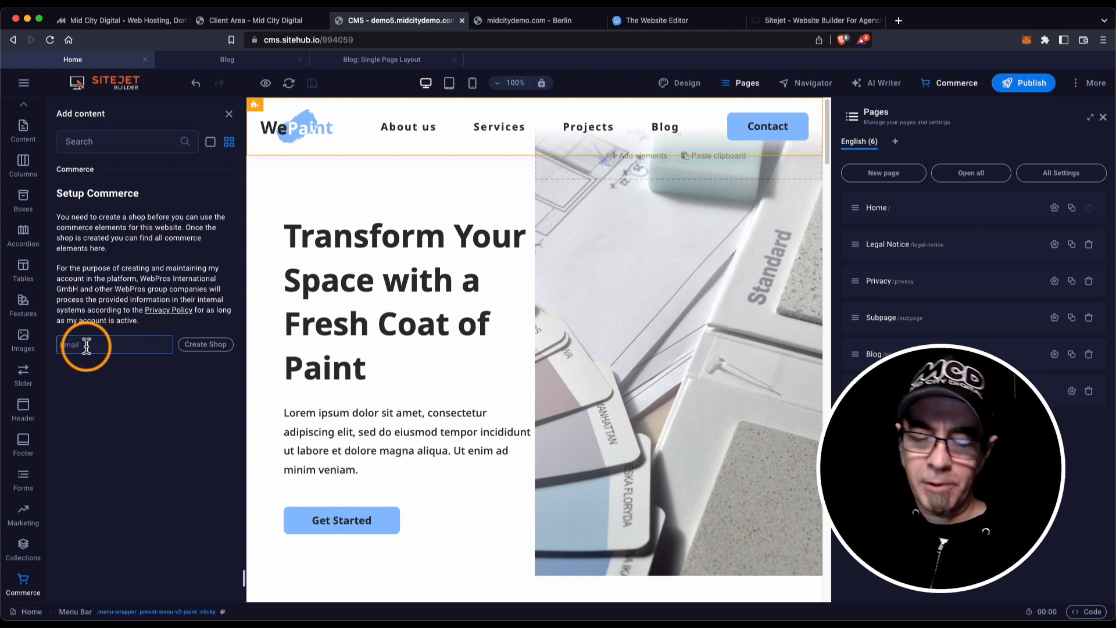
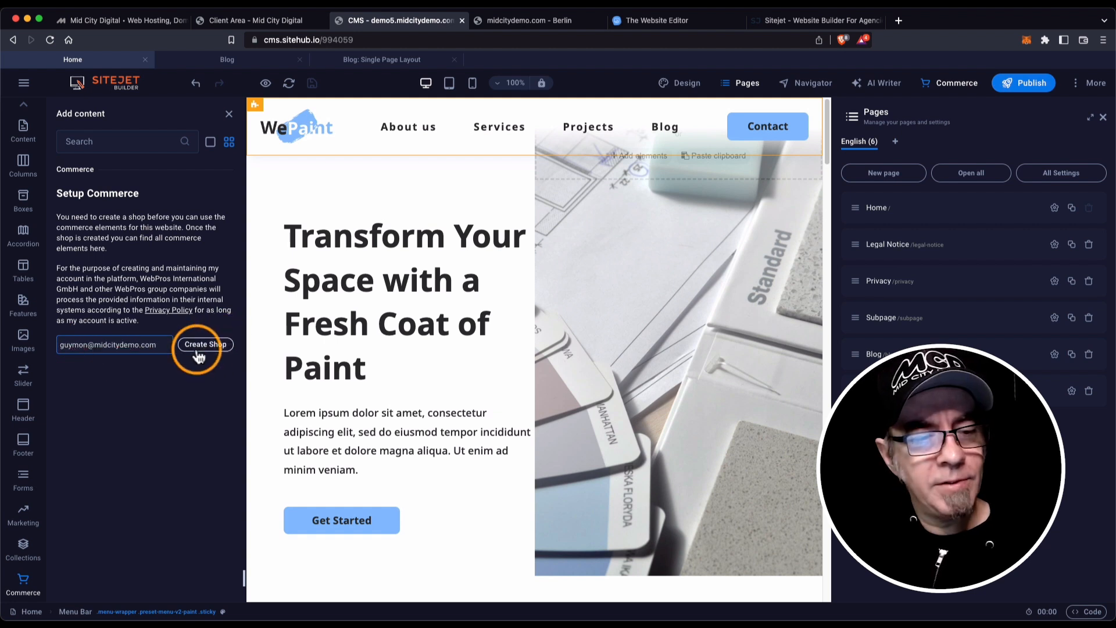
Create the shop and review the Starter, Professional and Unlimited plans at 12.49, 25.99 and 49.99 USD.
{"action": "left_click", "coordinate": [203, 347]}
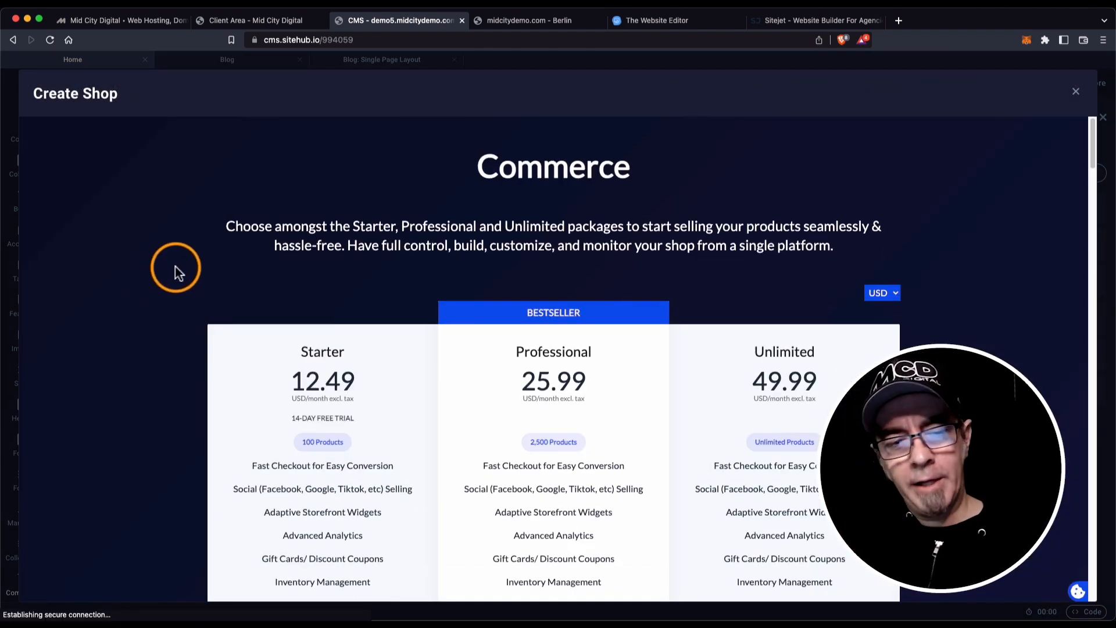
{"action": "scroll", "coordinate": [219, 303], "scroll_direction": "down", "scroll_amount": 1}
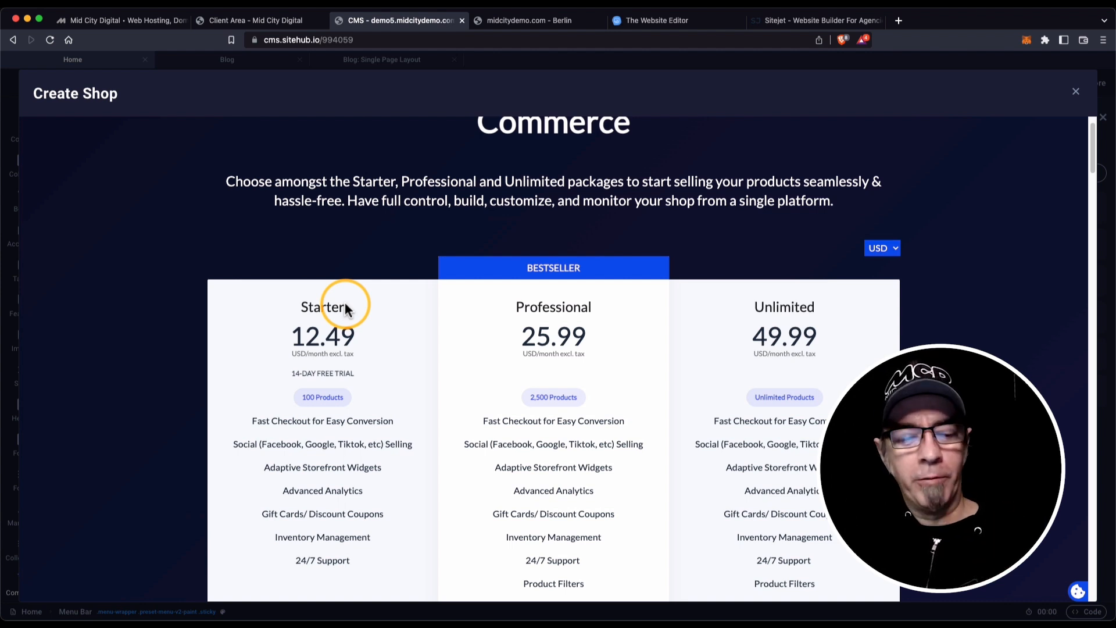
{"action": "scroll", "coordinate": [276, 308], "scroll_direction": "down", "scroll_amount": 1}
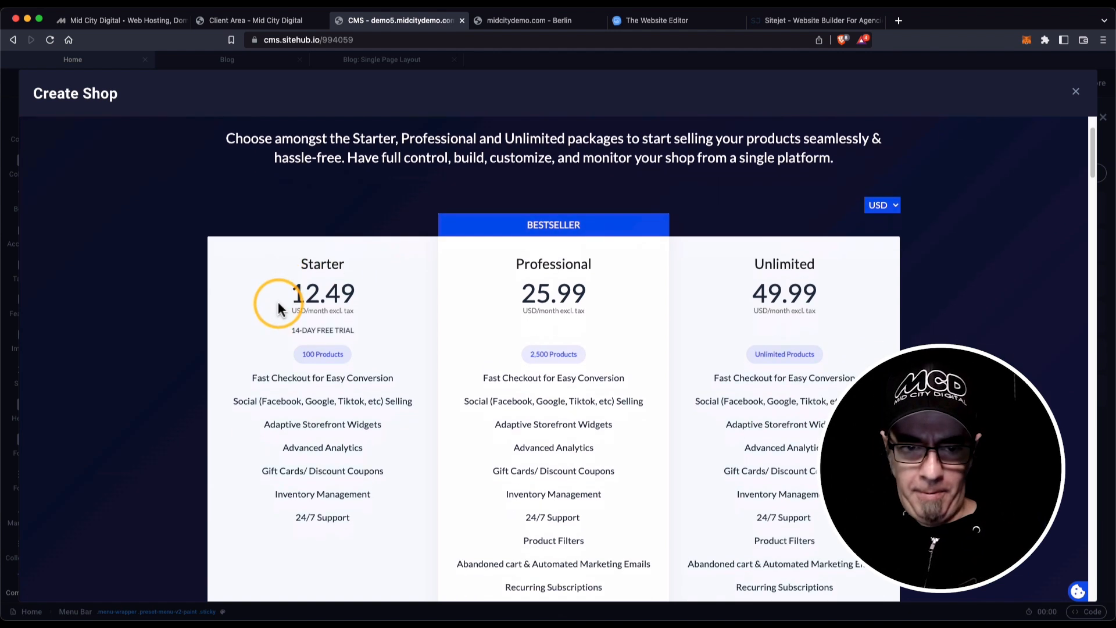
{"action": "scroll", "coordinate": [278, 307], "scroll_direction": "down", "scroll_amount": 1}
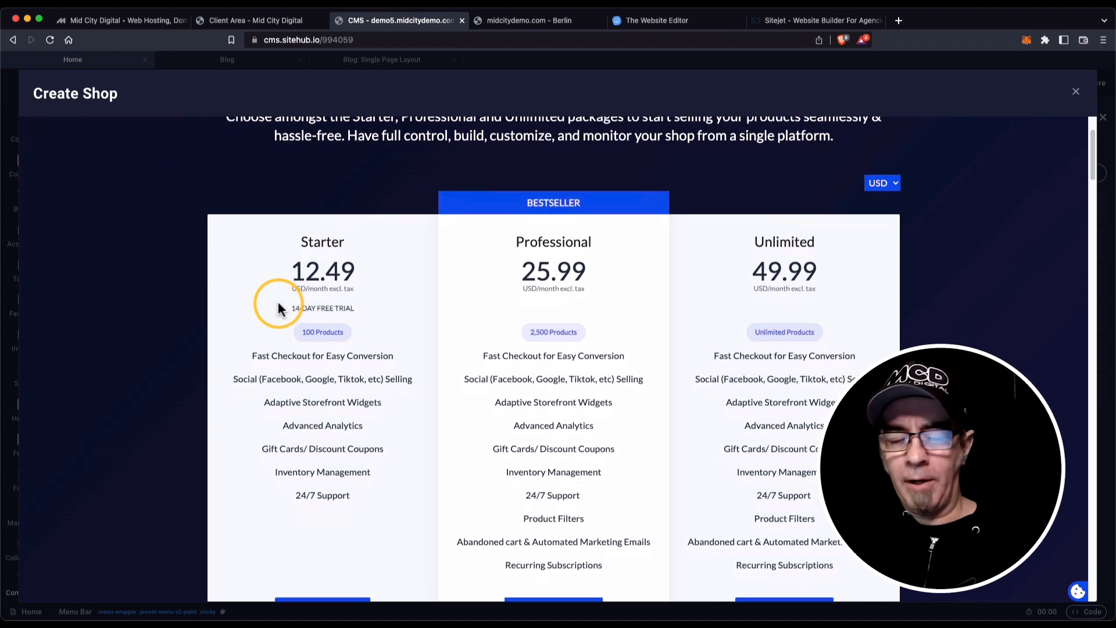
{"action": "scroll", "coordinate": [278, 307], "scroll_direction": "down", "scroll_amount": 1}
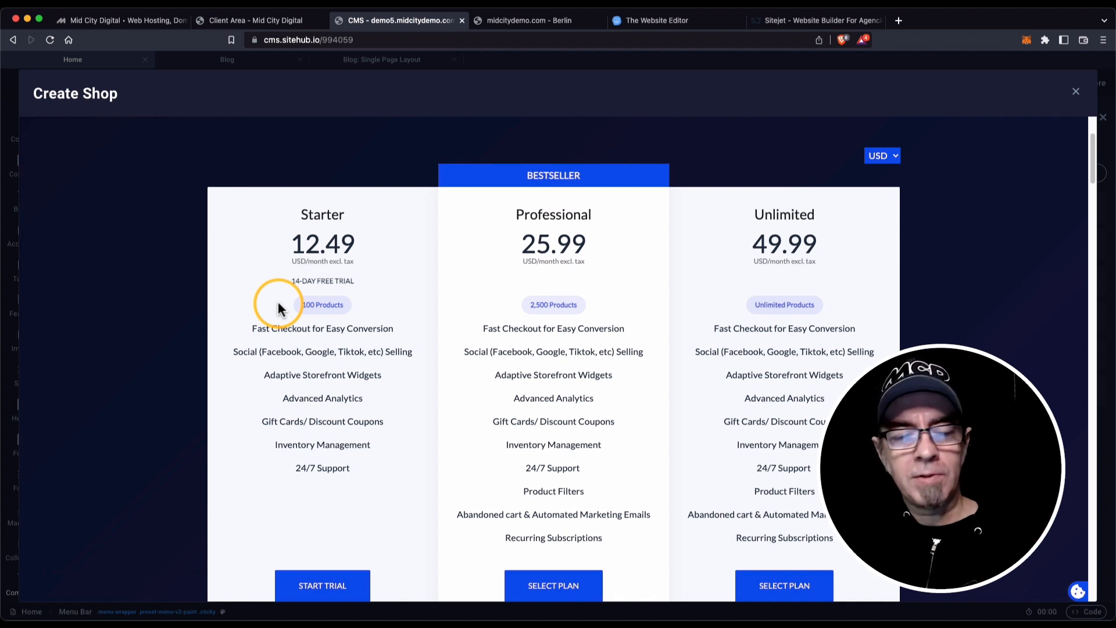
{"action": "scroll", "coordinate": [282, 308], "scroll_direction": "down", "scroll_amount": 1}
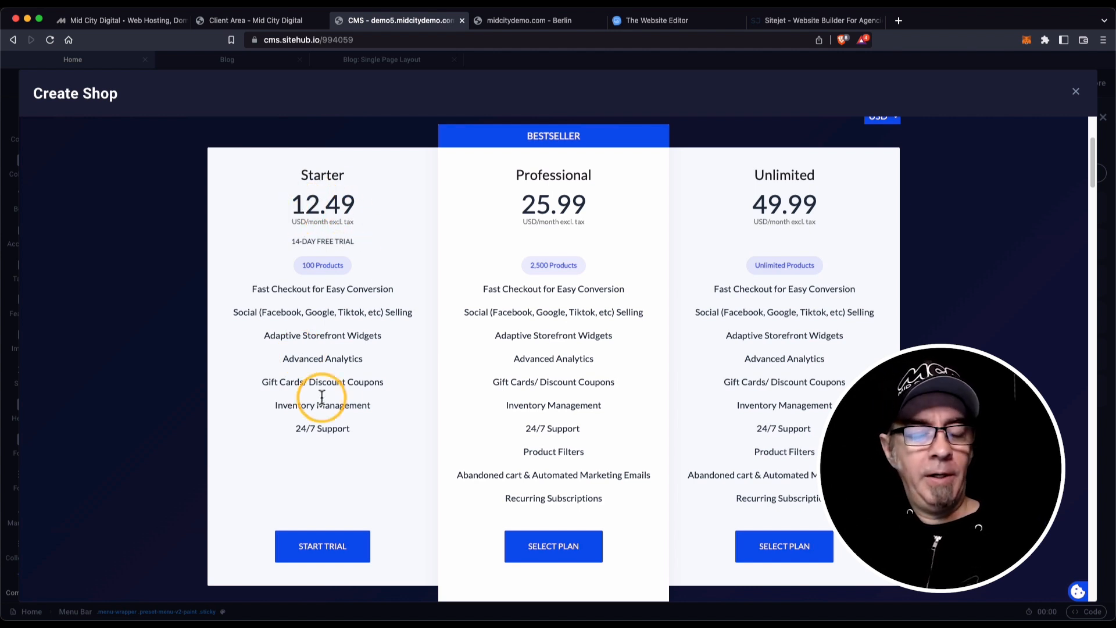
{"action": "scroll", "coordinate": [336, 494], "scroll_direction": "down", "scroll_amount": 1}
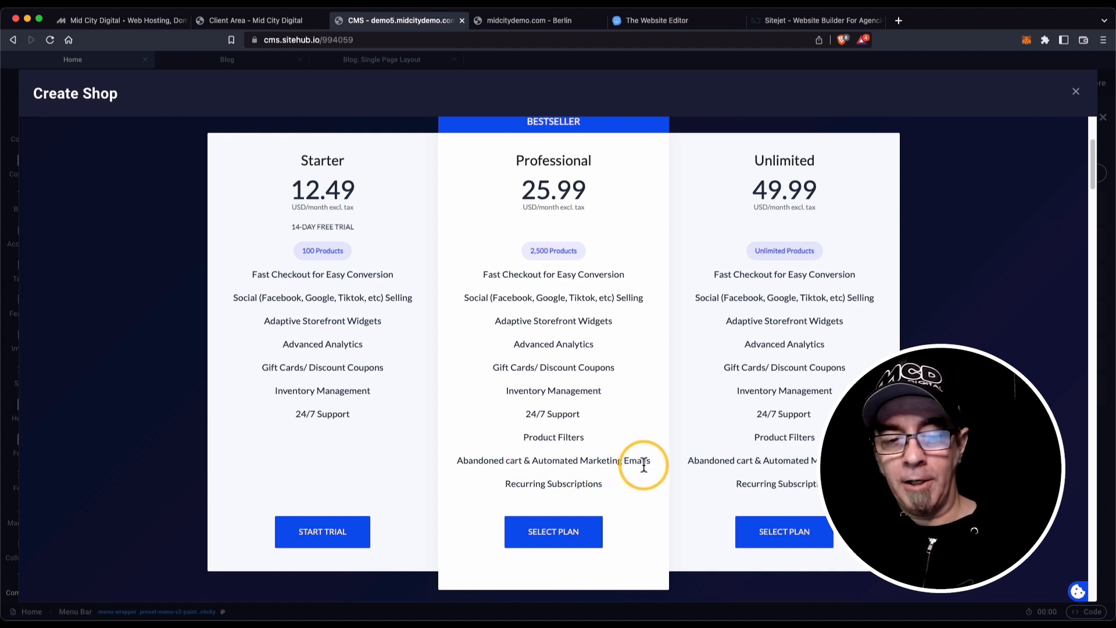
{"action": "left_click_drag", "start_coordinate": [609, 486], "coordinate": [493, 479]}
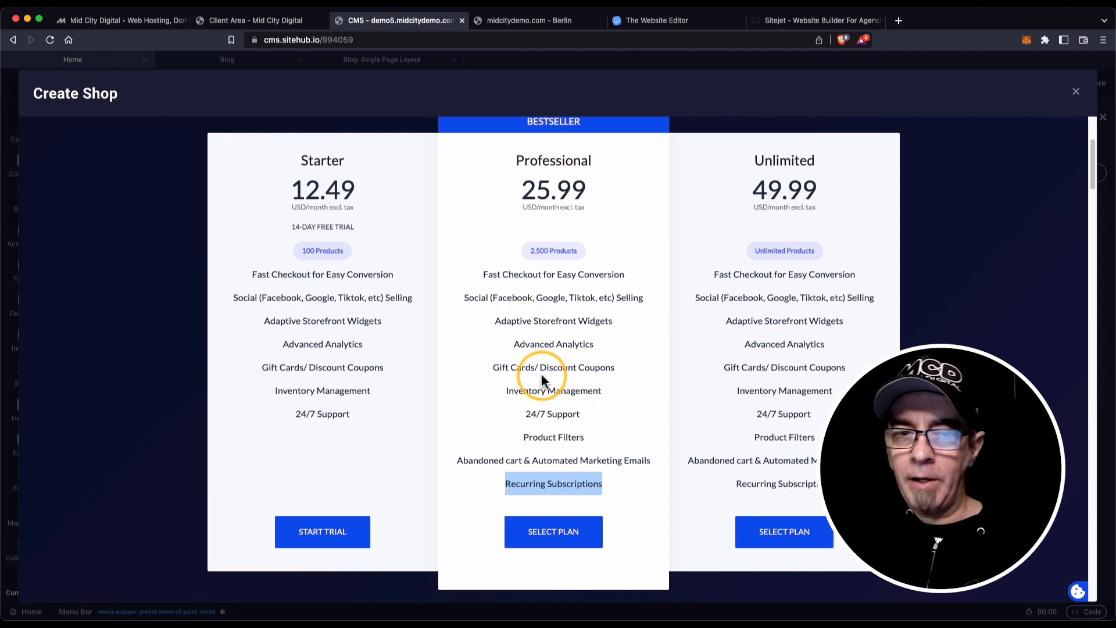
Review the shop plans again and close the Create Shop dialog without choosing one.
{"action": "scroll", "coordinate": [542, 376], "scroll_direction": "up", "scroll_amount": 3}
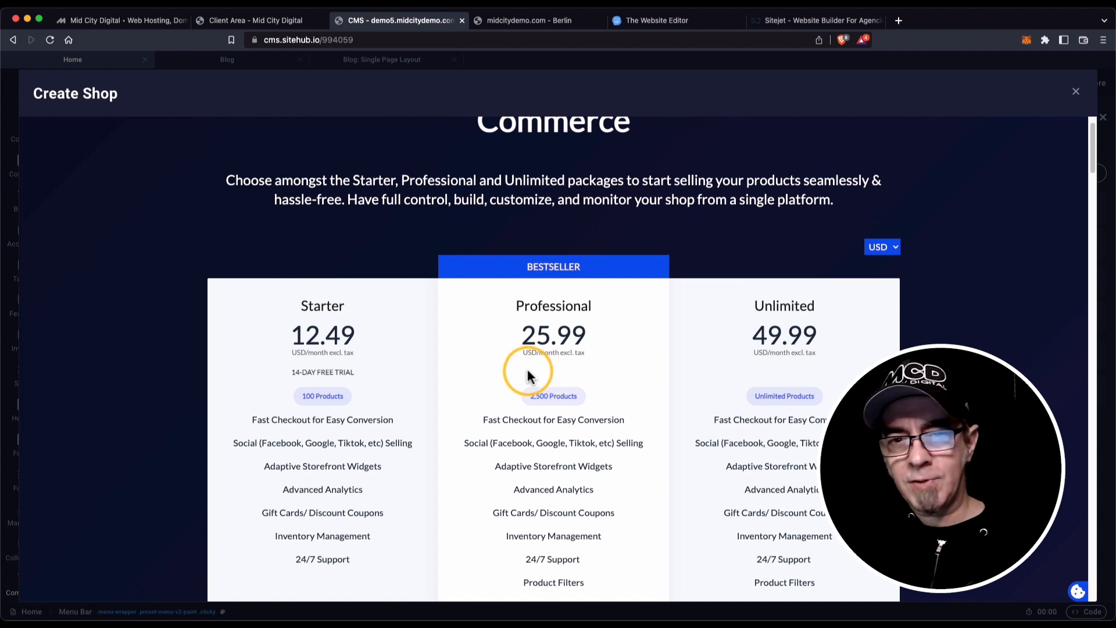
{"action": "scroll", "coordinate": [523, 352], "scroll_direction": "down", "scroll_amount": 3}
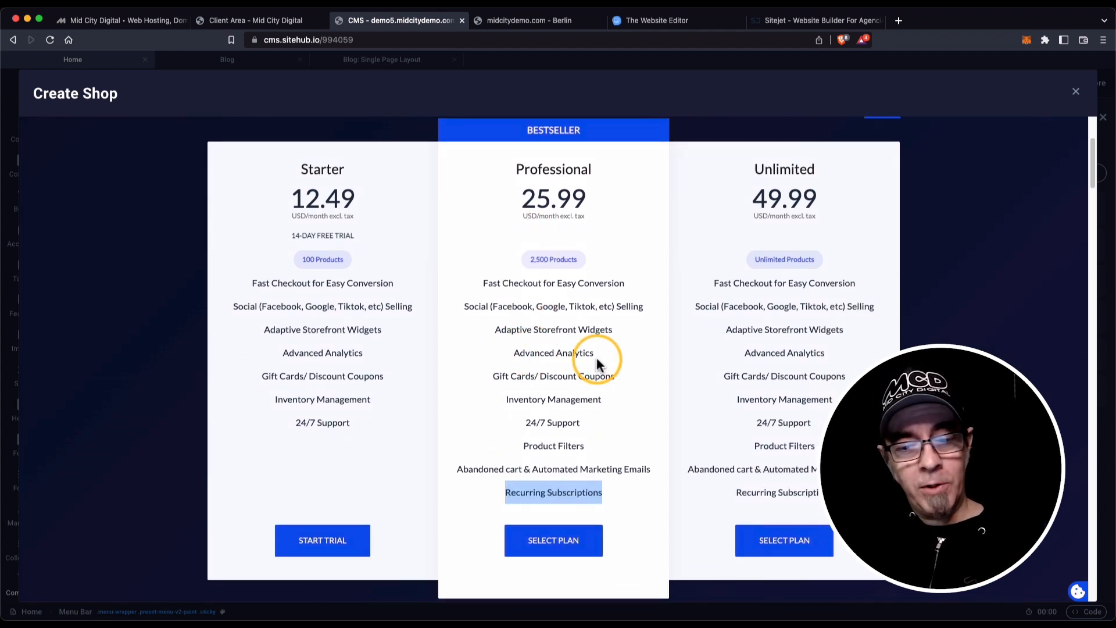
{"action": "scroll", "coordinate": [592, 356], "scroll_direction": "down", "scroll_amount": 1}
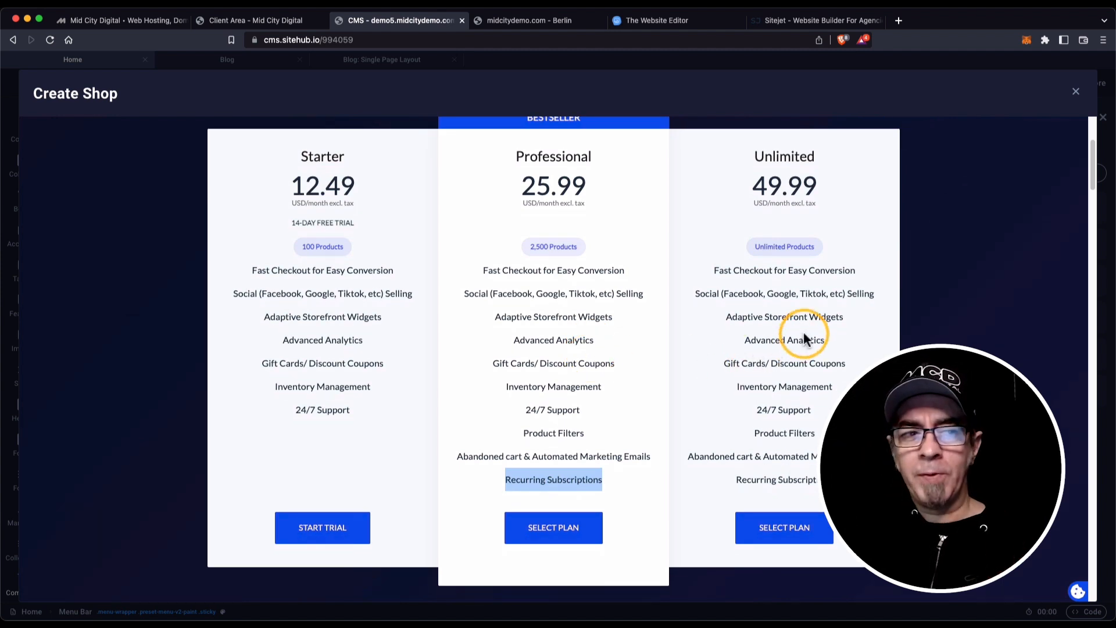
{"action": "left_click", "coordinate": [1077, 92]}
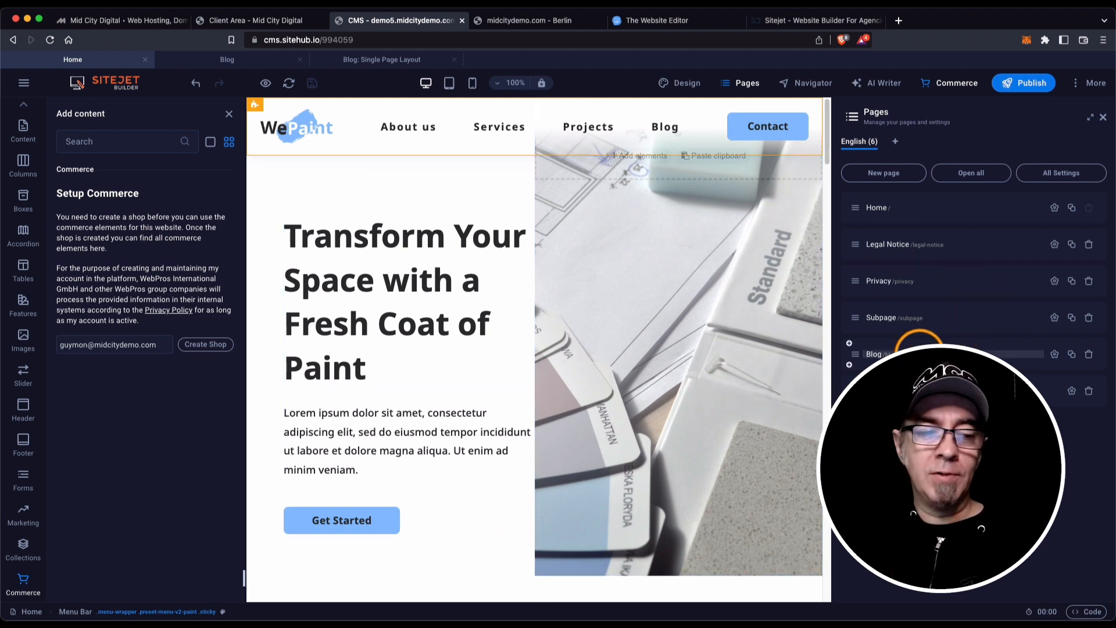
Close the Add content and Pages panels and open the editor's main menu.
{"action": "left_click", "coordinate": [229, 114]}
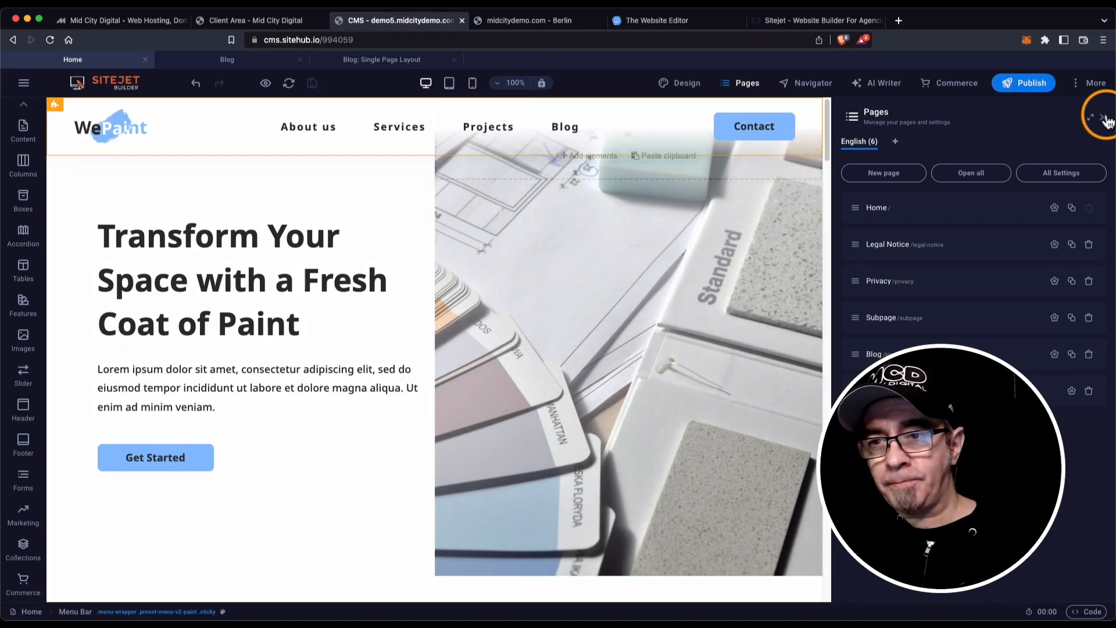
{"action": "left_click", "coordinate": [1106, 119]}
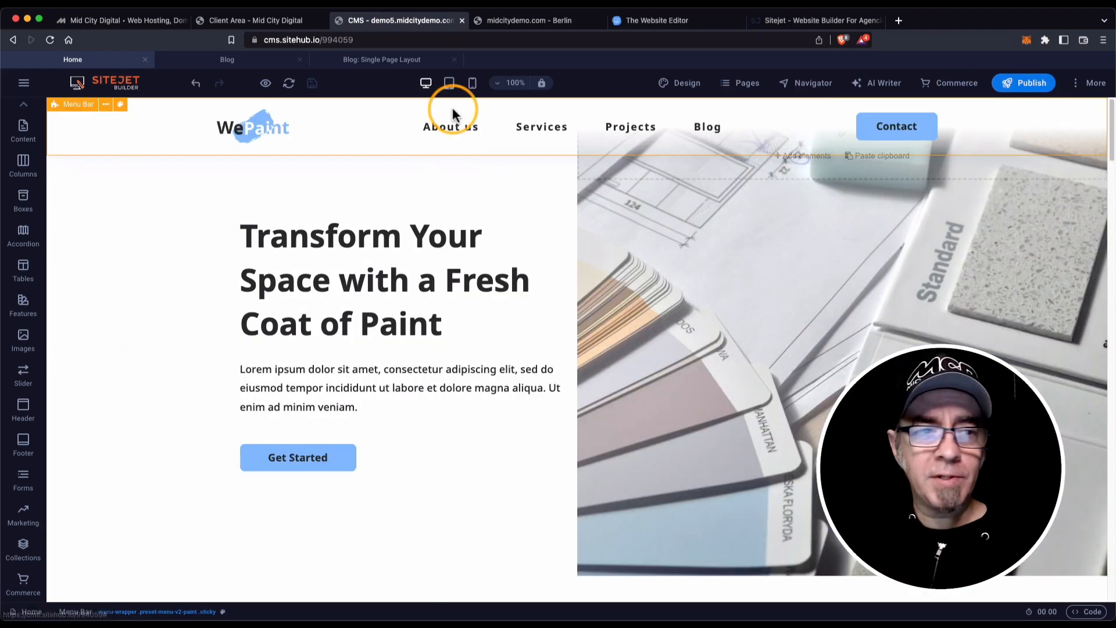
{"action": "left_click", "coordinate": [24, 83]}
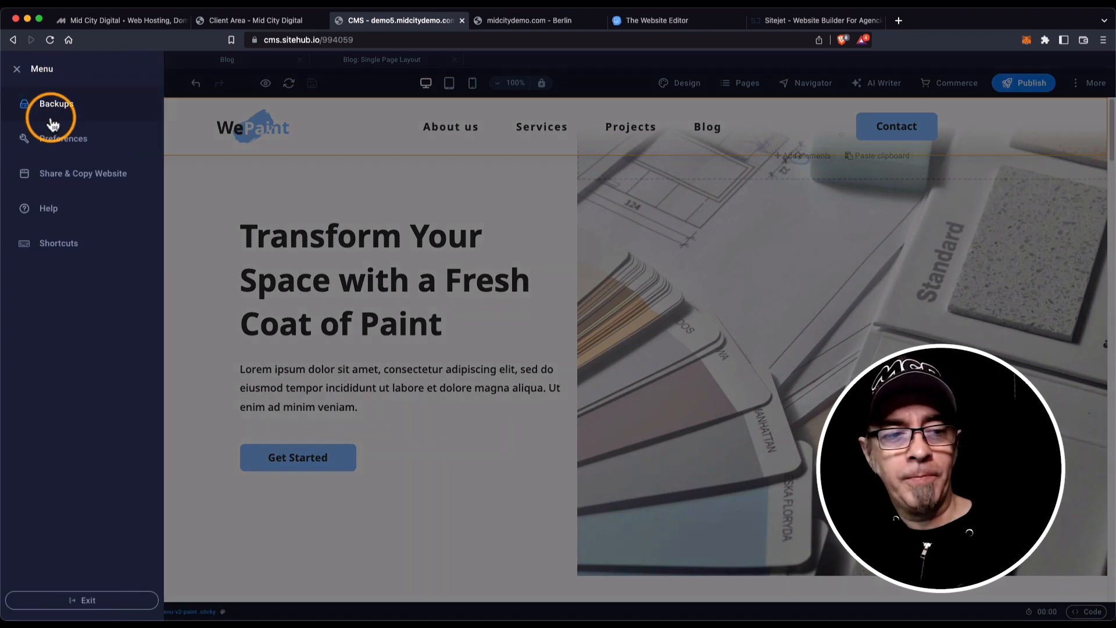
Regenerate the WePaint site's Perpetual sharing code in Share & Copy Website, then exit the editor.
{"action": "left_click", "coordinate": [76, 176]}
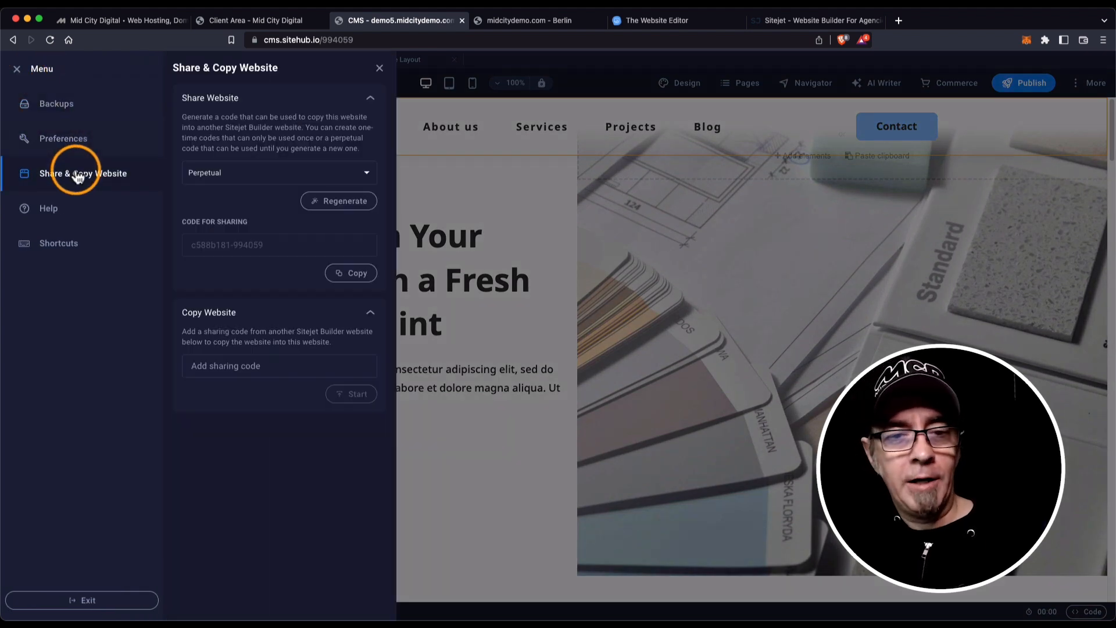
{"action": "left_click", "coordinate": [379, 67]}
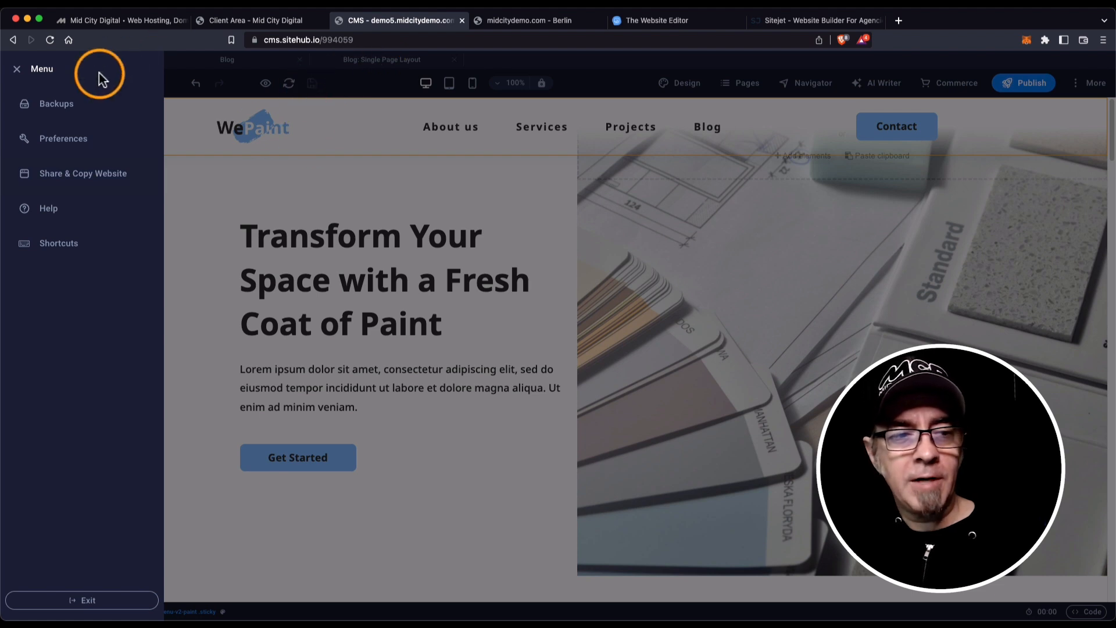
{"action": "left_click", "coordinate": [81, 172]}
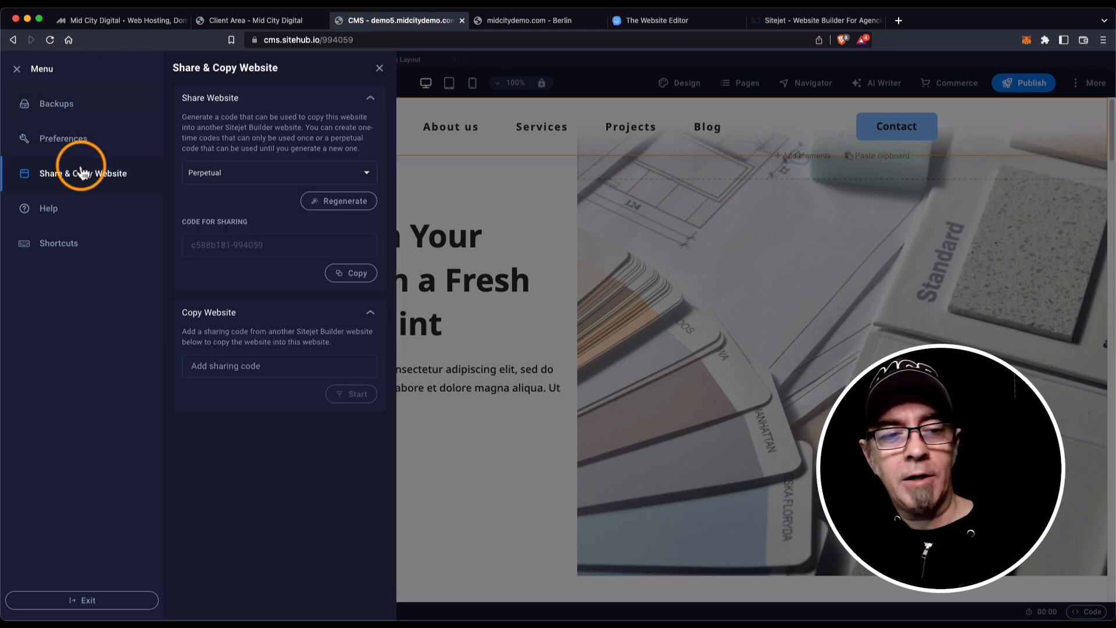
{"action": "left_click", "coordinate": [317, 174]}
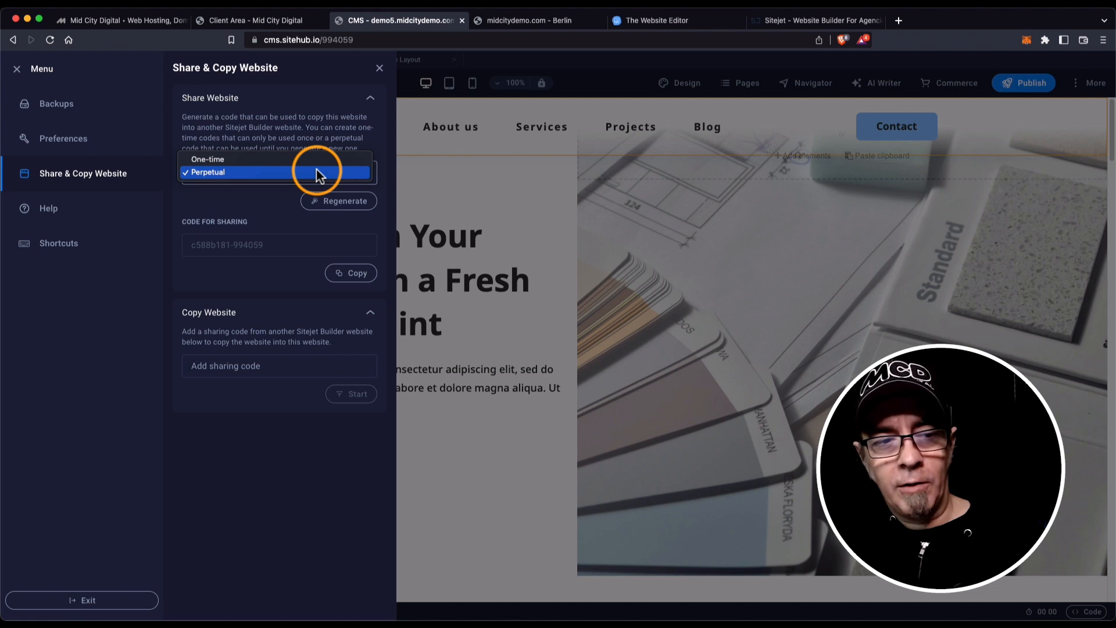
{"action": "left_click", "coordinate": [268, 205]}
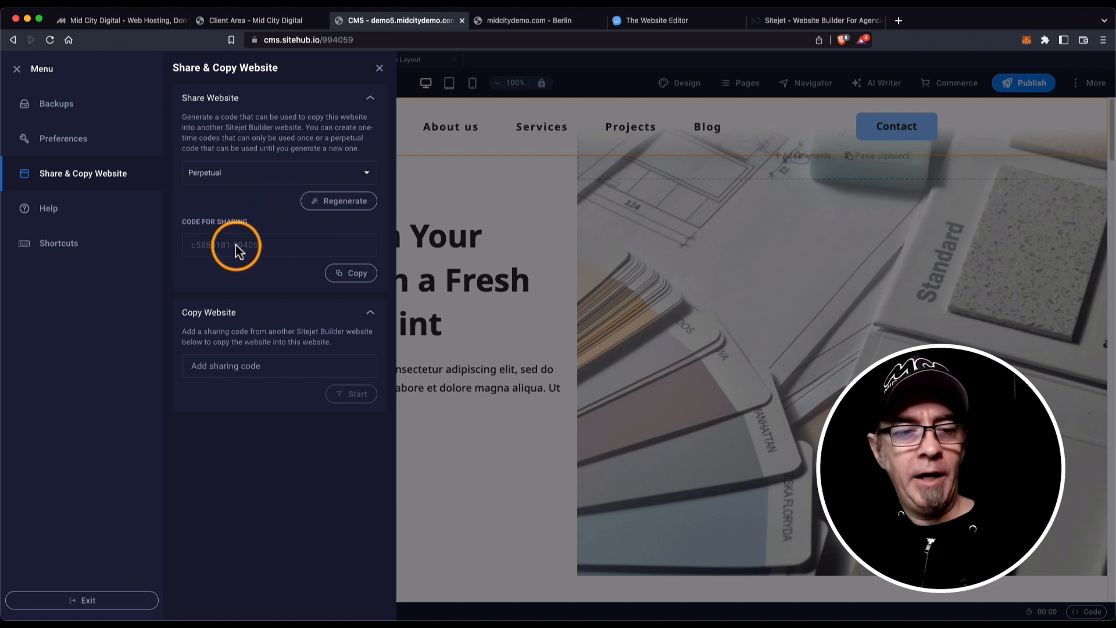
{"action": "left_click", "coordinate": [334, 203]}
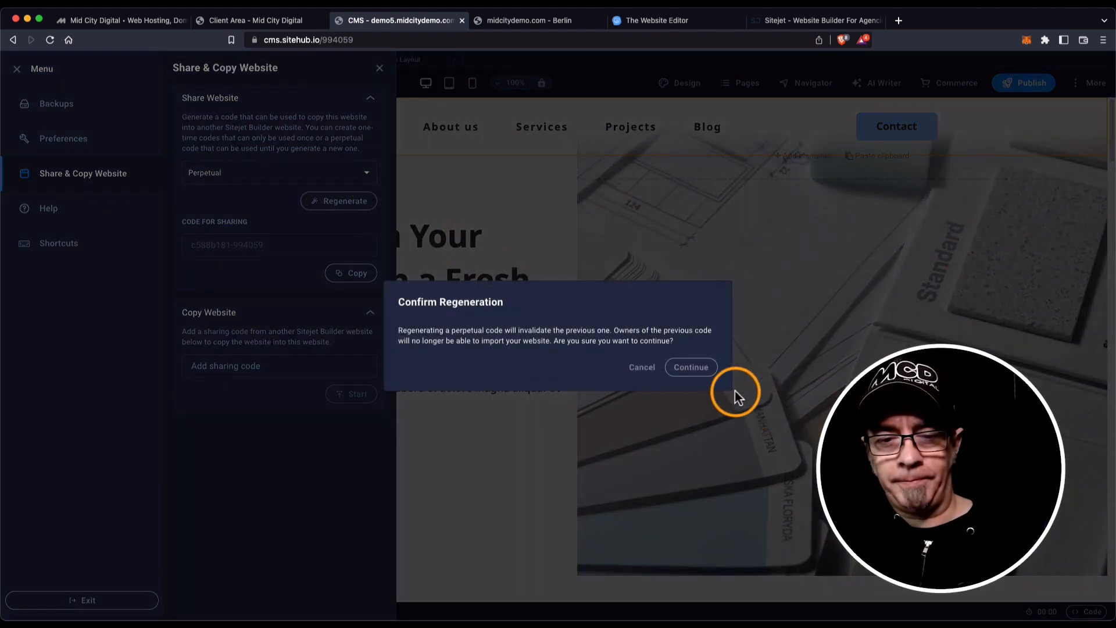
{"action": "left_click", "coordinate": [686, 367]}
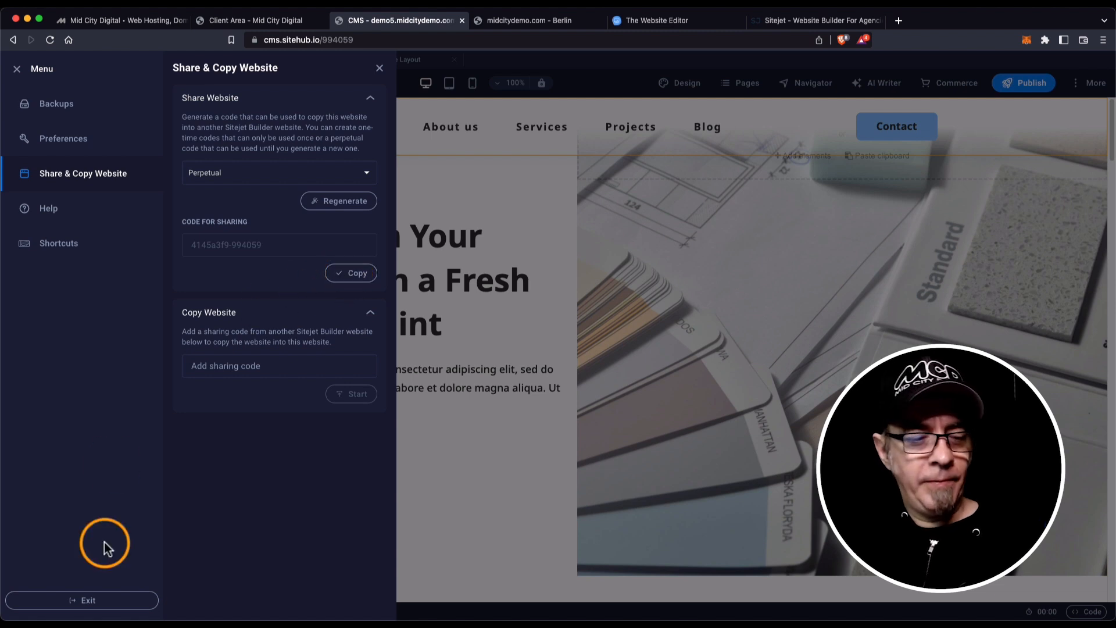
{"action": "left_click", "coordinate": [116, 605]}
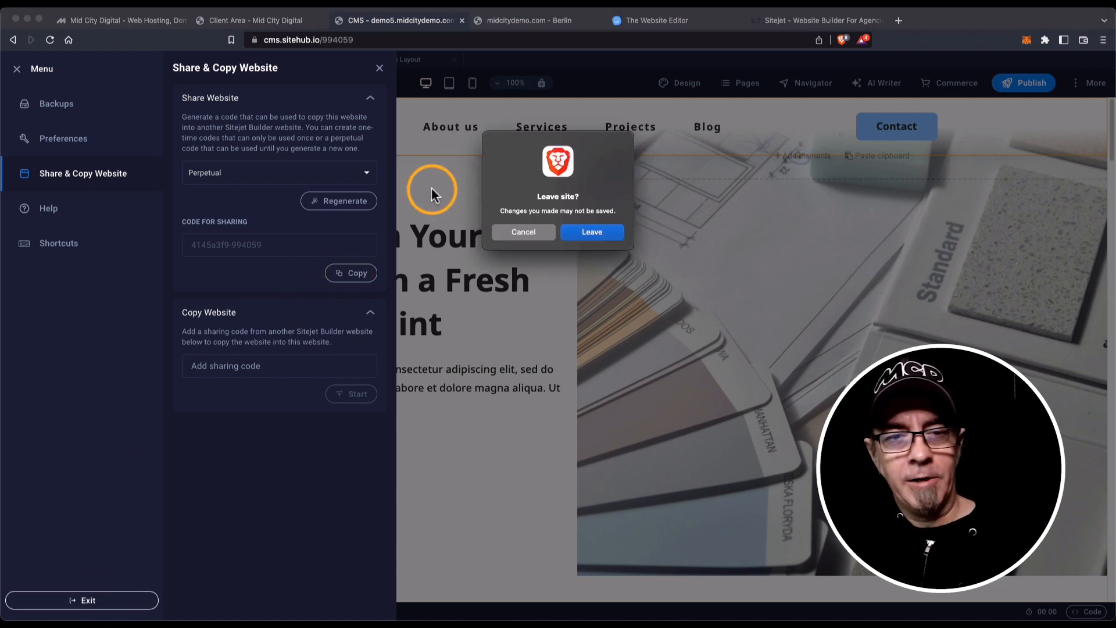
Leave the WePaint editor and open midcitydemo.com in the Sitejet editor.
{"action": "left_click", "coordinate": [584, 232]}
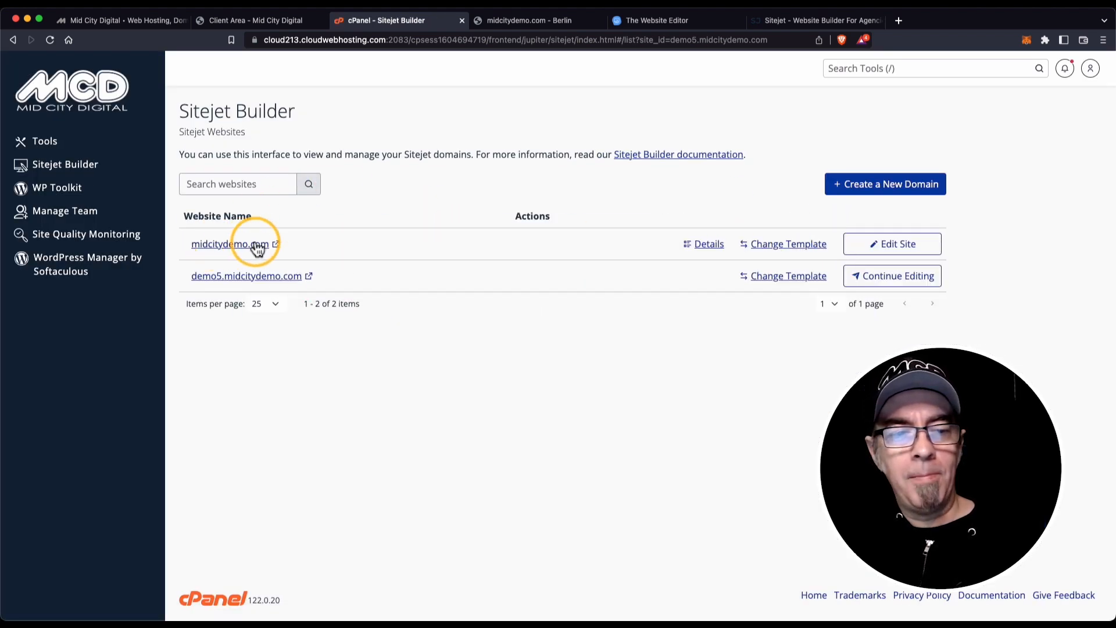
{"action": "left_click", "coordinate": [869, 247]}
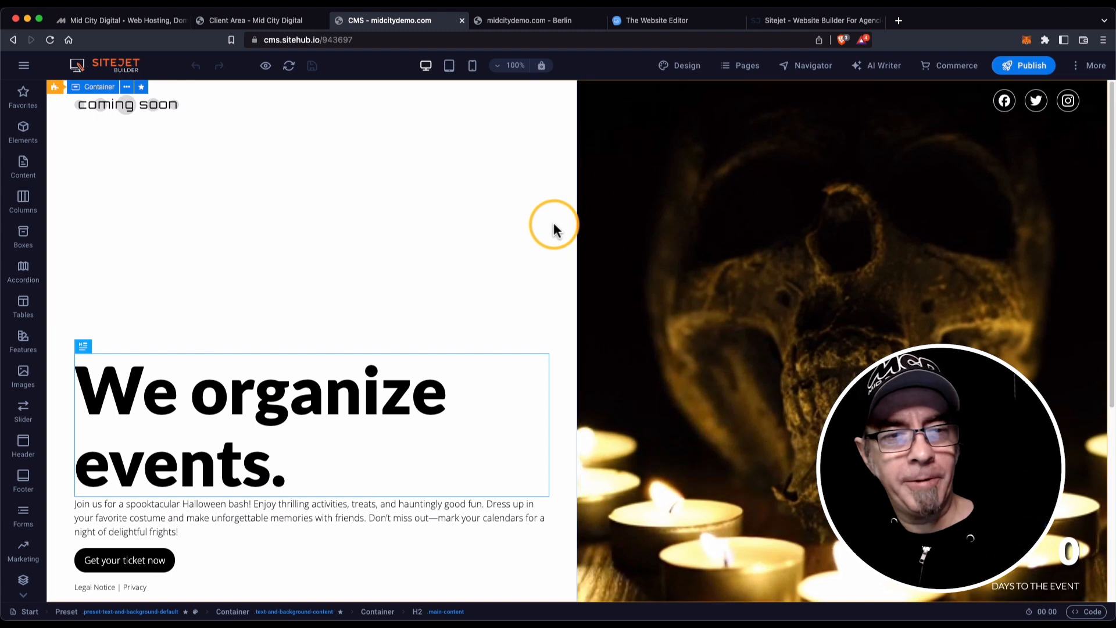
Paste the WePaint sharing code under Share & Copy Website and start copying it into midcitydemo.com.
{"action": "left_click", "coordinate": [23, 66]}
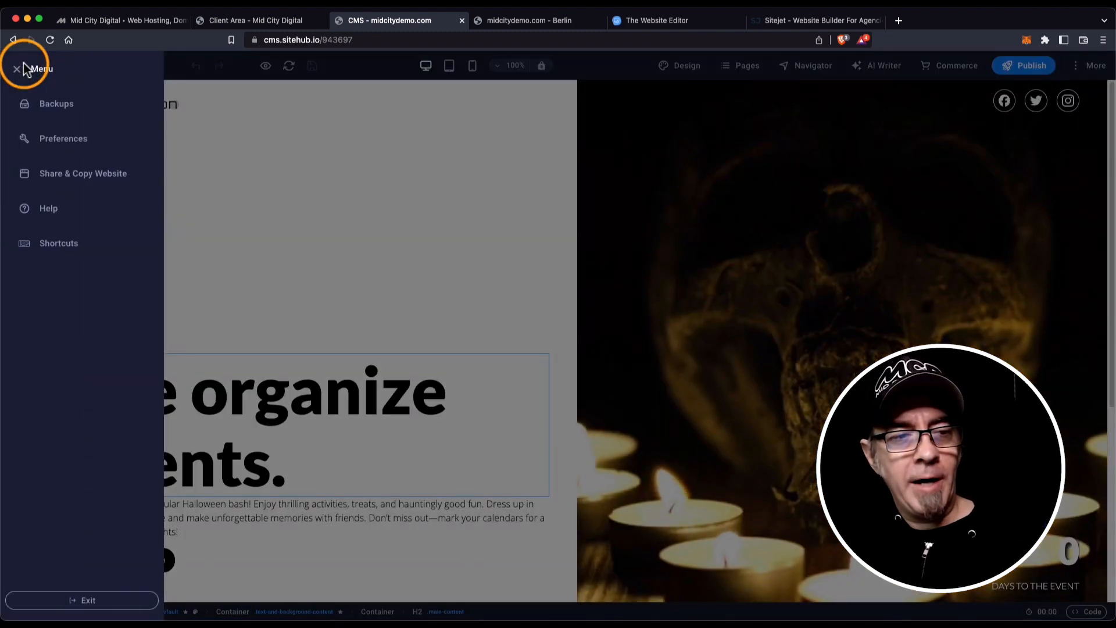
{"action": "left_click", "coordinate": [79, 179]}
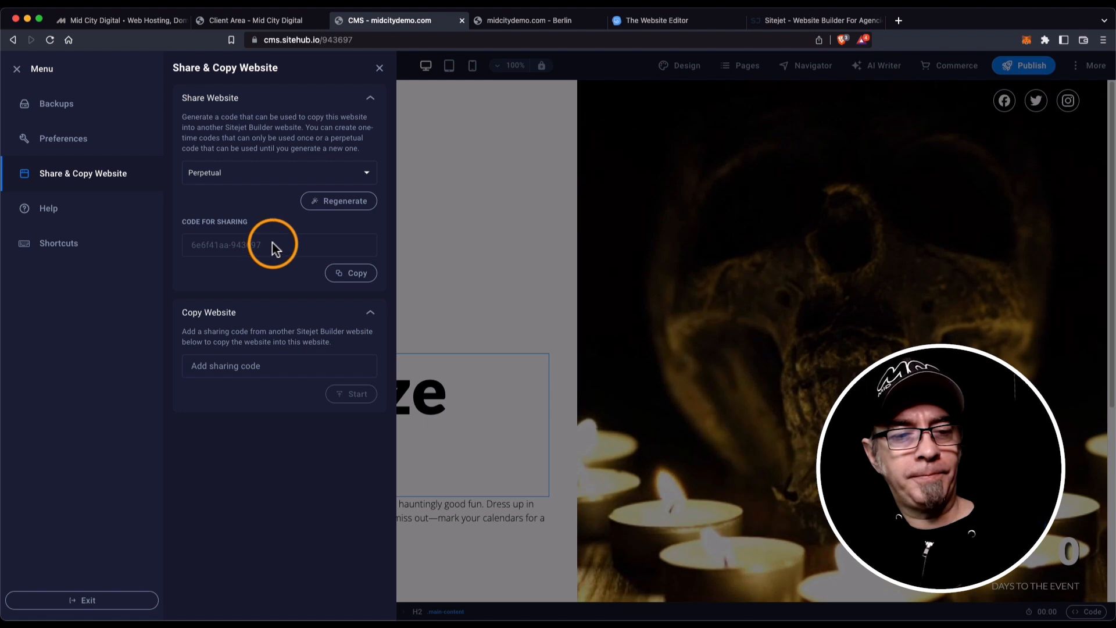
{"action": "left_click", "coordinate": [276, 361]}
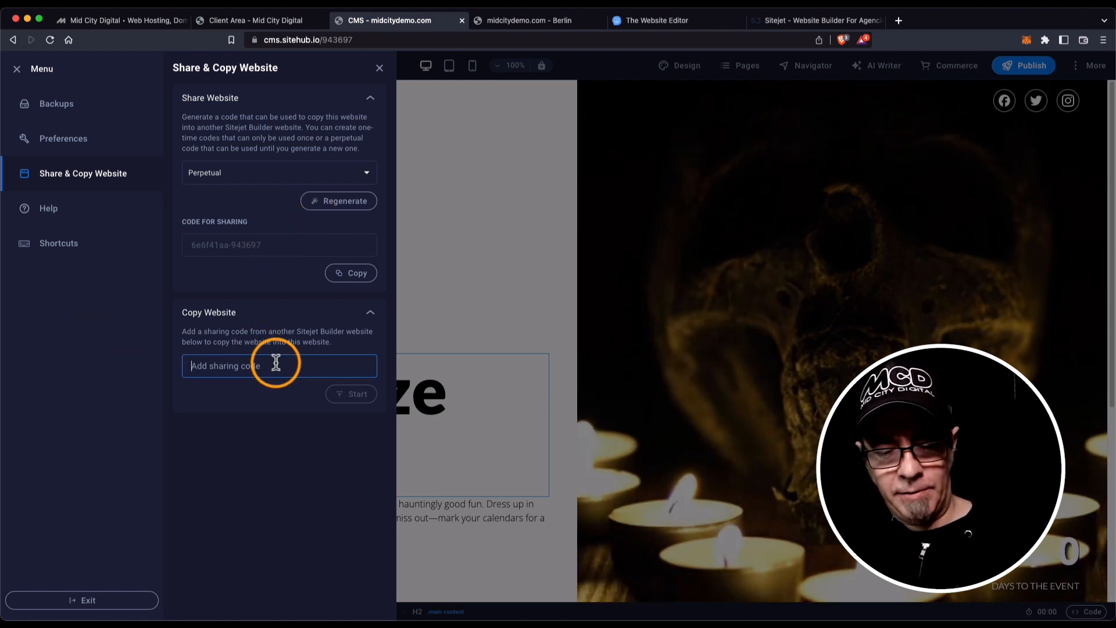
{"action": "key", "text": "super+v"}
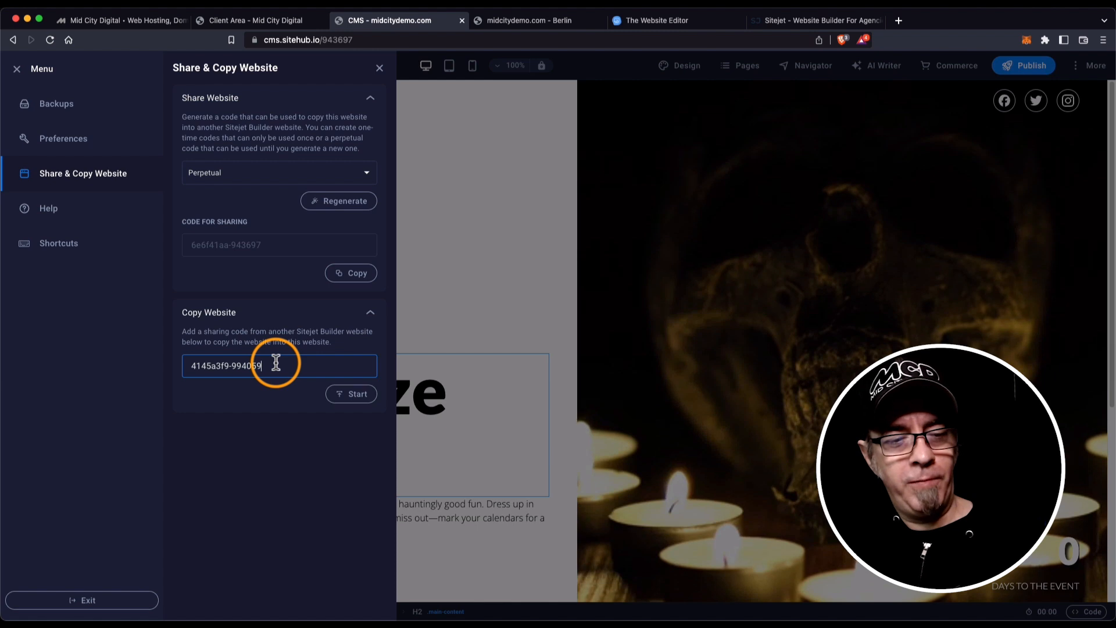
{"action": "left_click", "coordinate": [357, 396]}
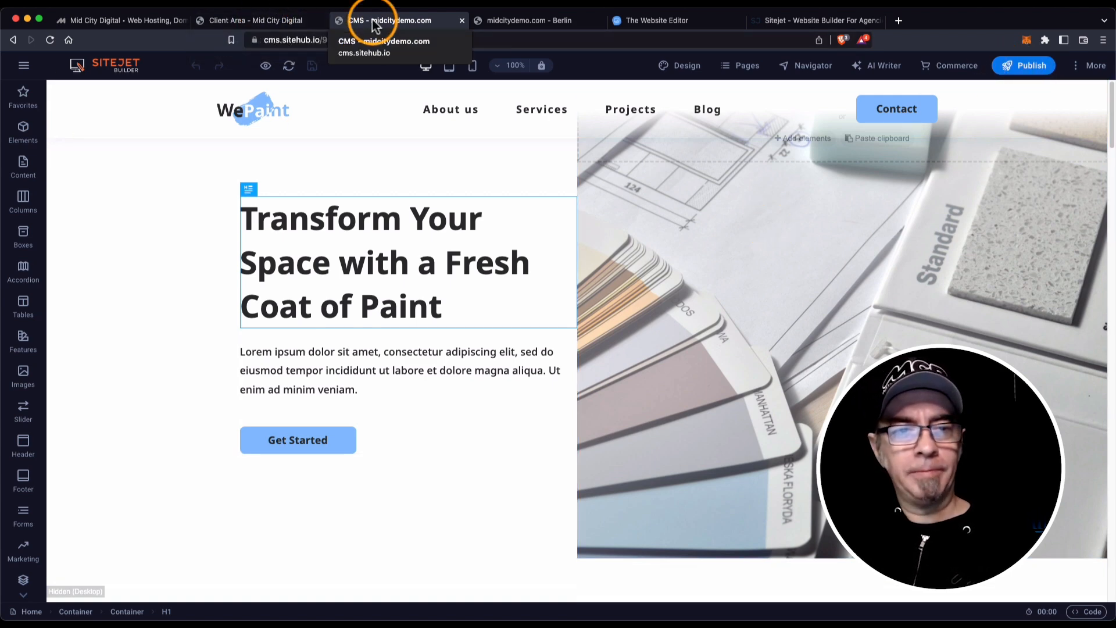
Check the saved backups list, then exit the editor back to the cPanel websites list.
{"action": "left_click", "coordinate": [24, 65]}
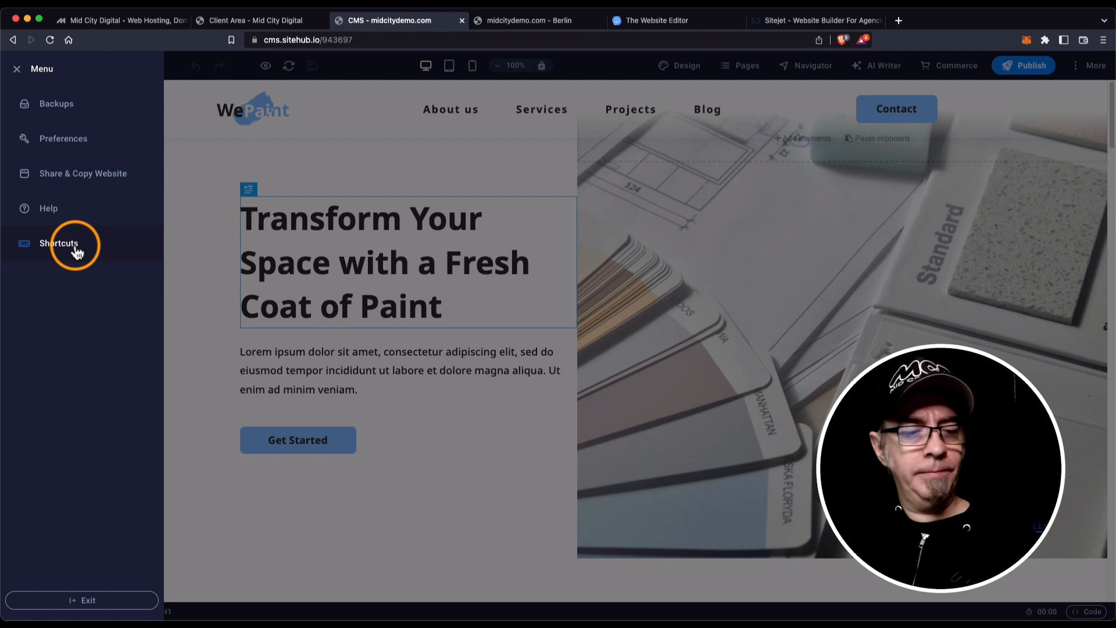
{"action": "left_click", "coordinate": [175, 137]}
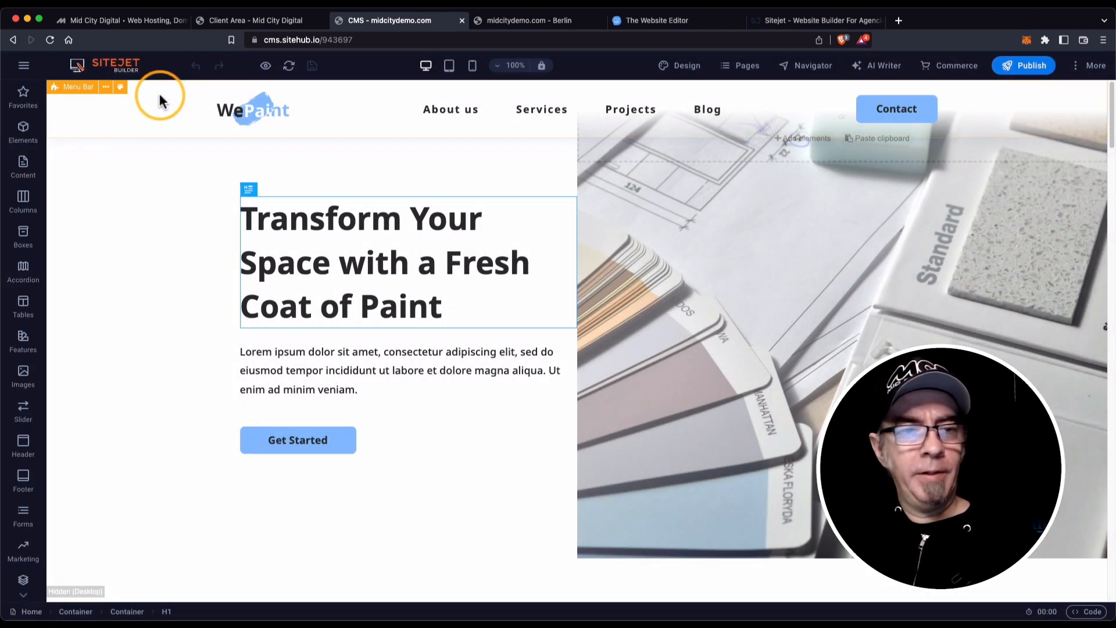
{"action": "left_click", "coordinate": [23, 65]}
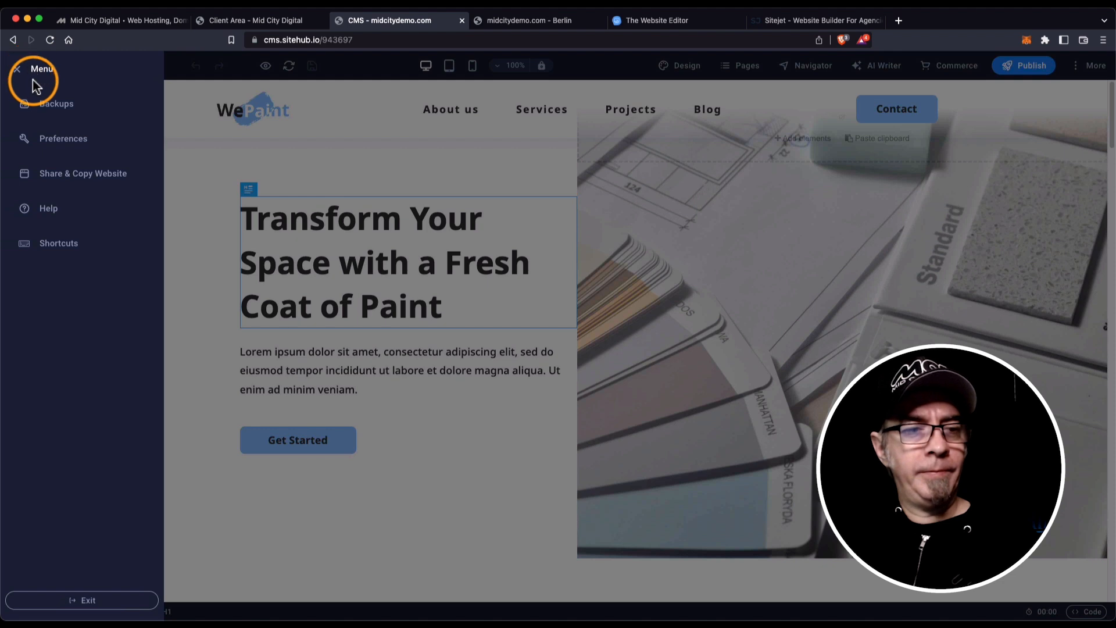
{"action": "left_click", "coordinate": [42, 108]}
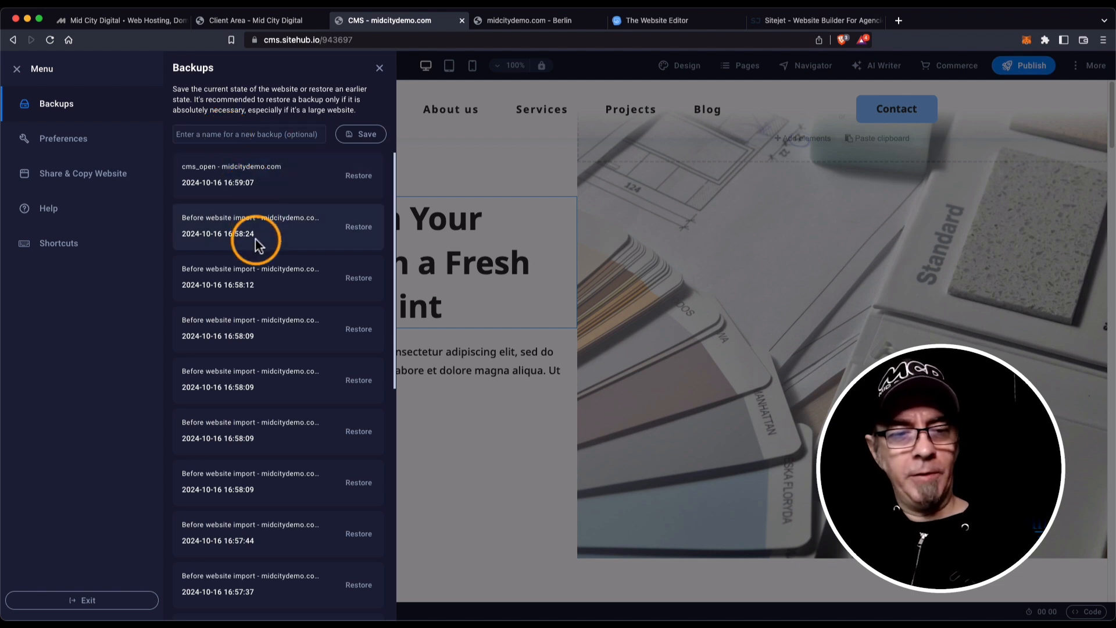
{"action": "left_click", "coordinate": [379, 67]}
{"action": "left_click", "coordinate": [26, 68]}
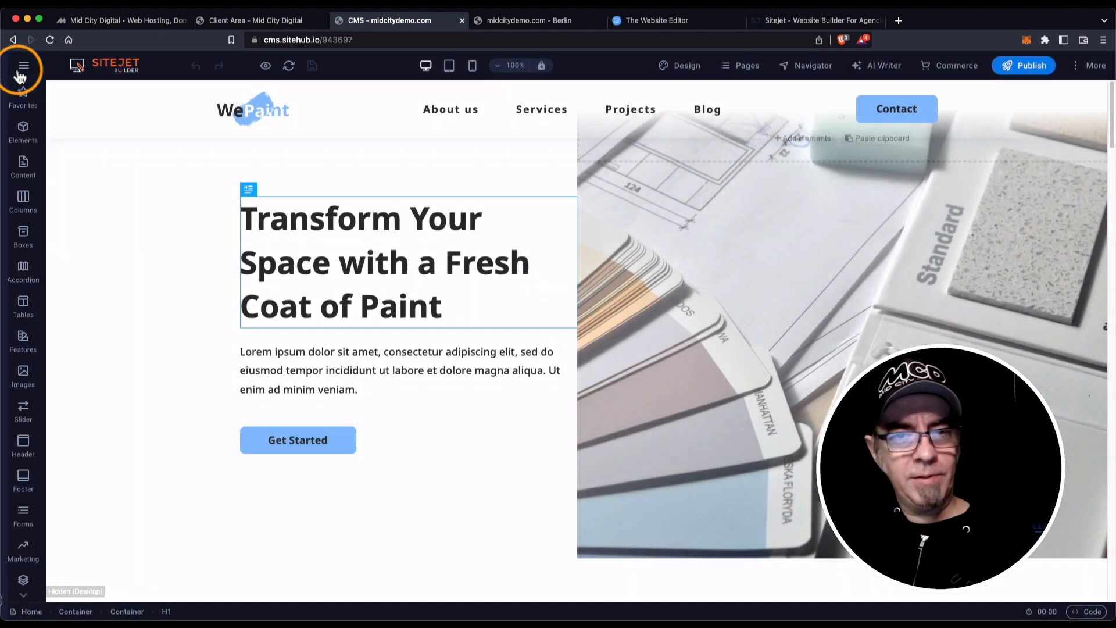
{"action": "left_click", "coordinate": [25, 67]}
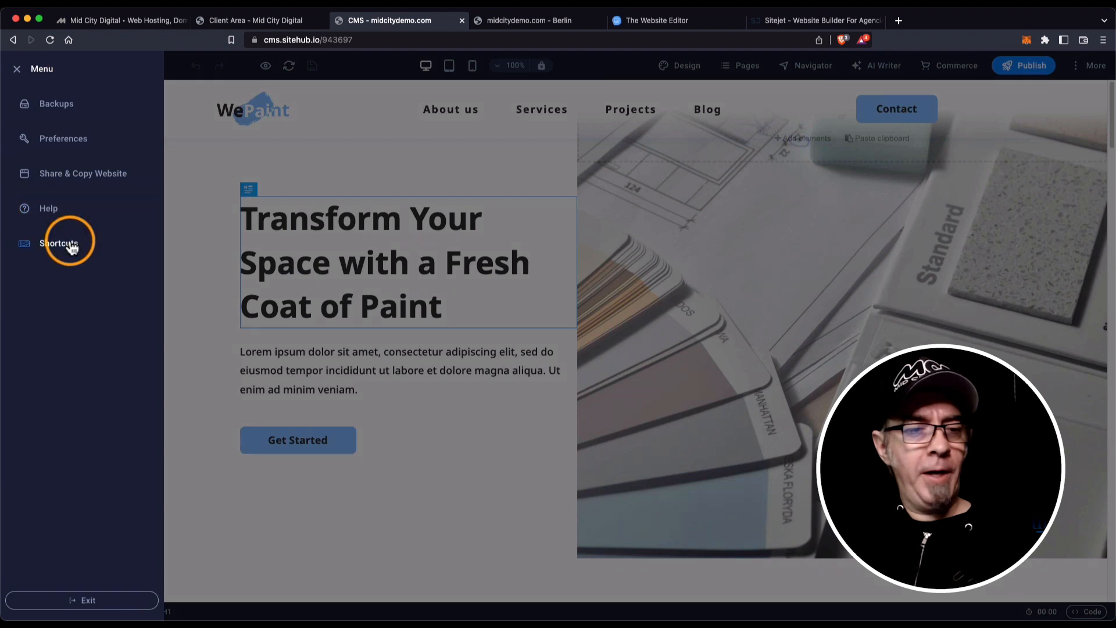
{"action": "left_click", "coordinate": [69, 600]}
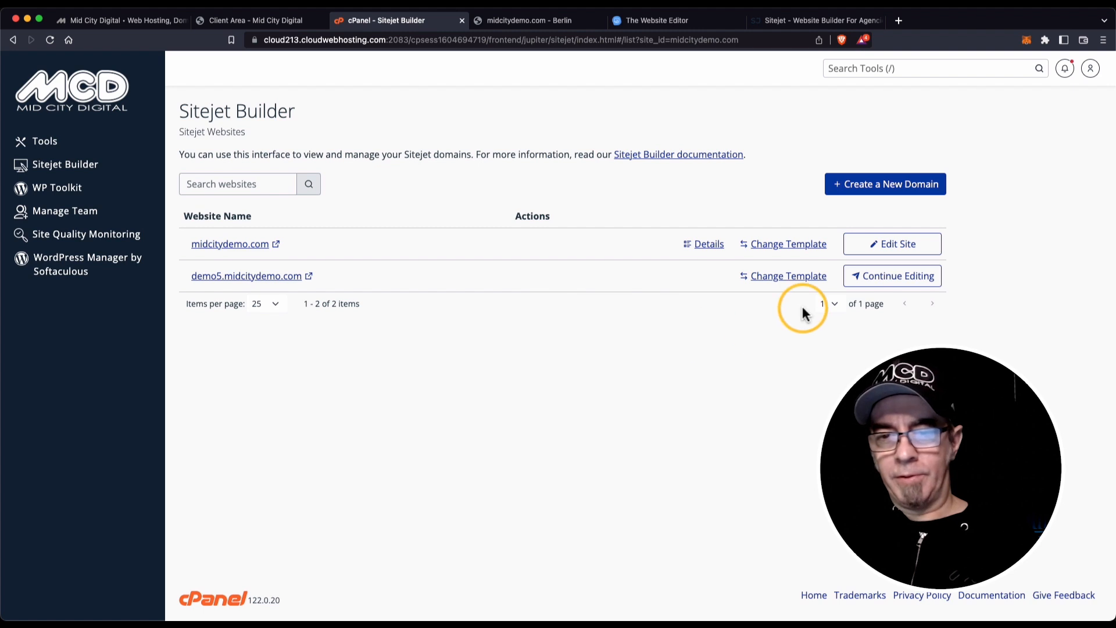
Reopen midcitydemo.com in the site editor, then exit back to cPanel.
{"action": "left_click", "coordinate": [894, 246]}
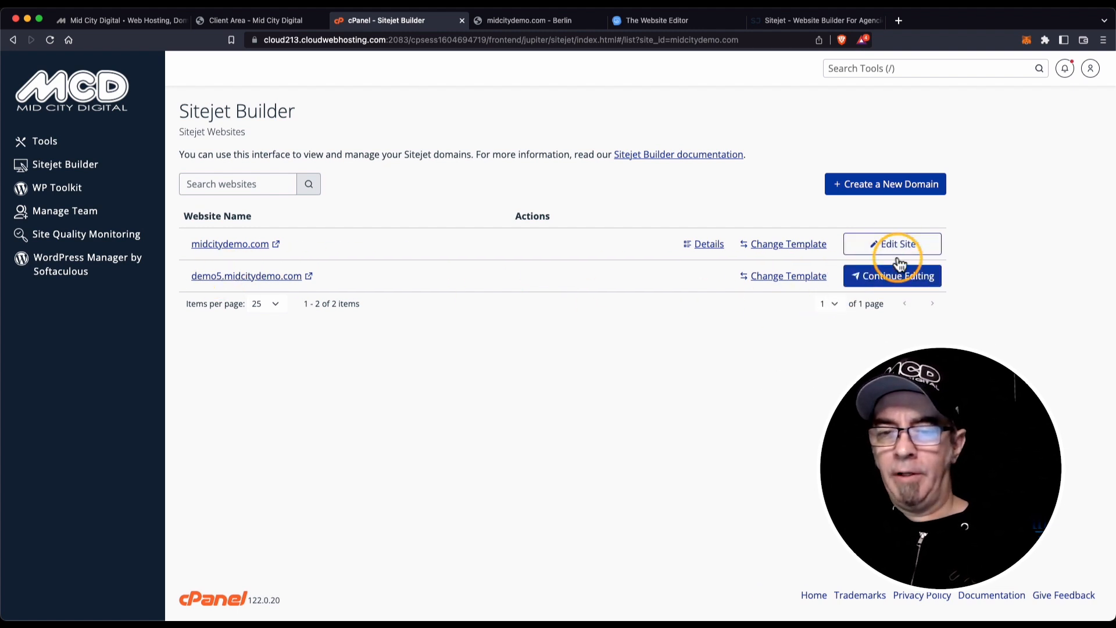
{"action": "left_click", "coordinate": [894, 243]}
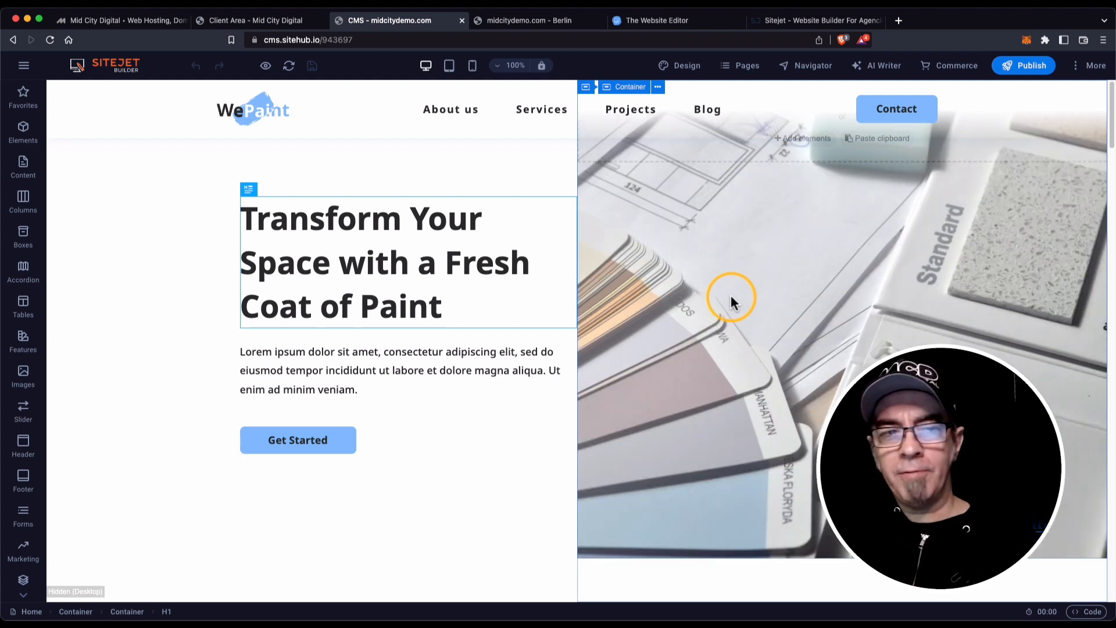
{"action": "left_click", "coordinate": [24, 65]}
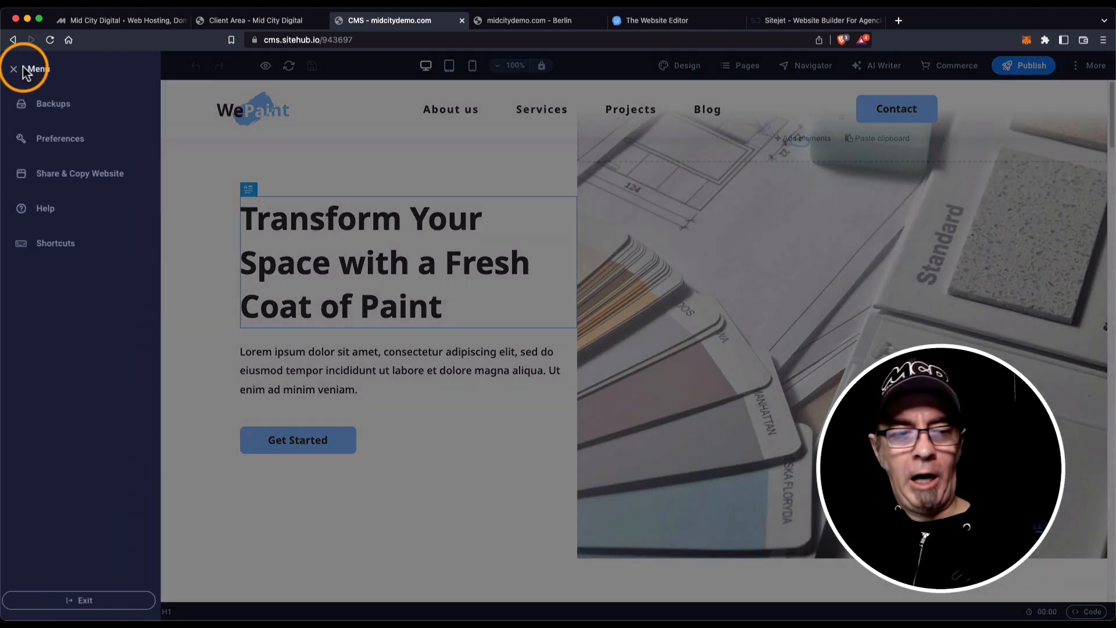
{"action": "left_click", "coordinate": [113, 602]}
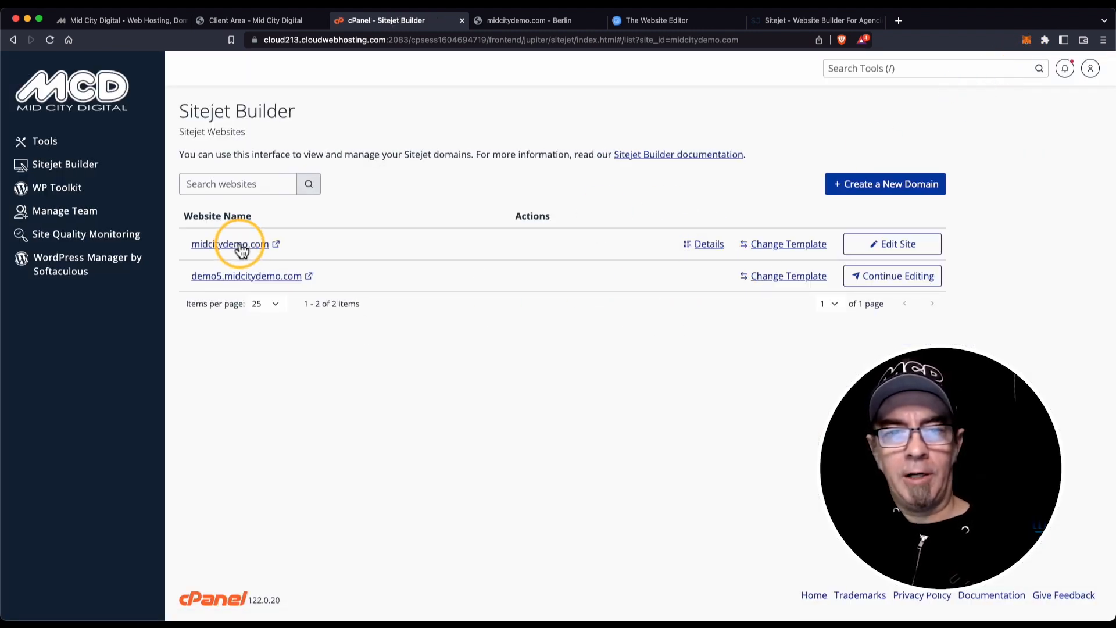
View the live midcitydemo.com site in a new tab, then publish the WePaint design from its details page.
{"action": "left_click", "coordinate": [240, 244]}
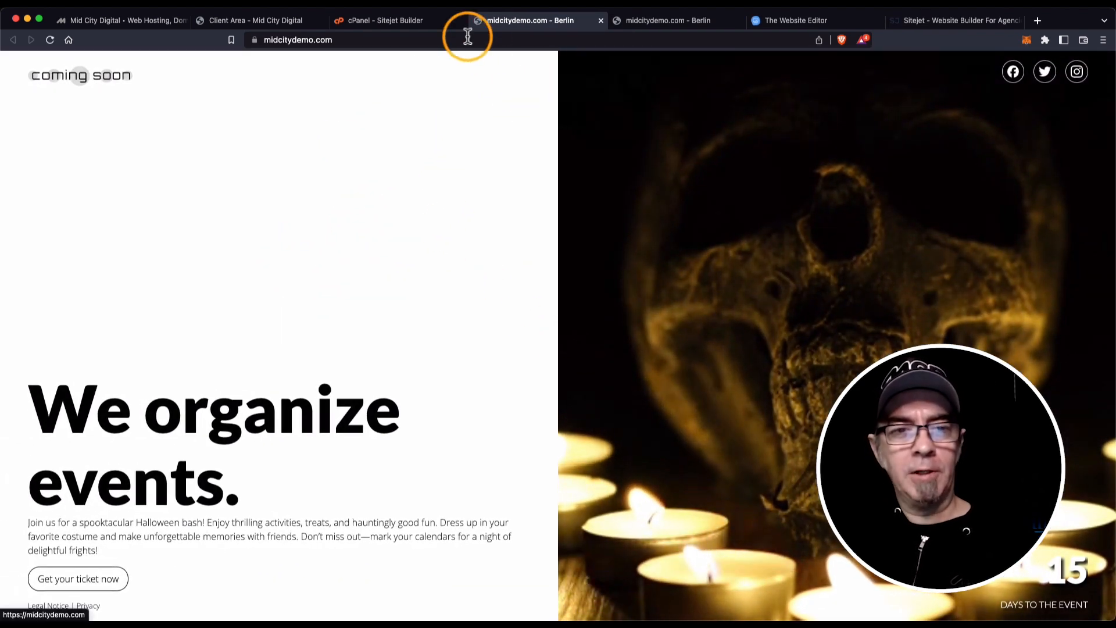
{"action": "left_click", "coordinate": [422, 19]}
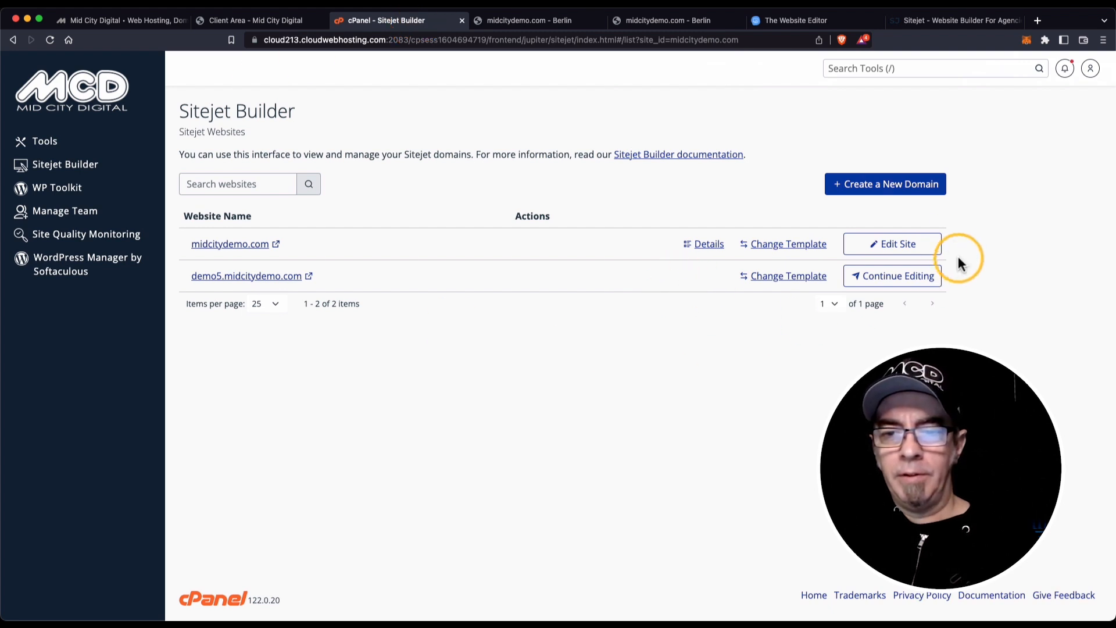
{"action": "left_click", "coordinate": [897, 247]}
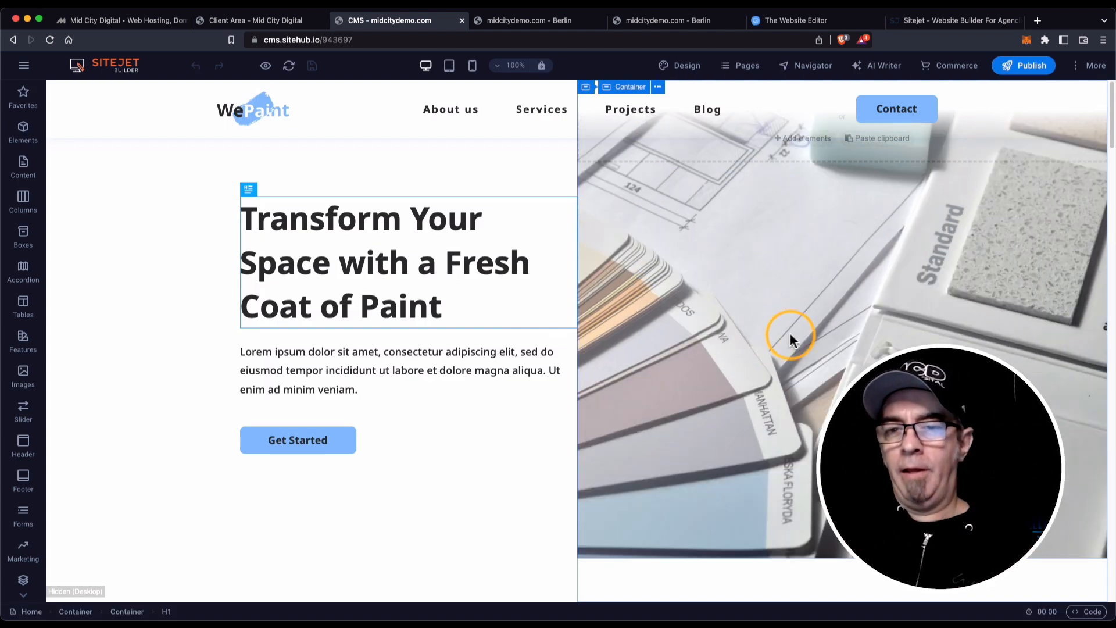
{"action": "left_click", "coordinate": [1033, 71]}
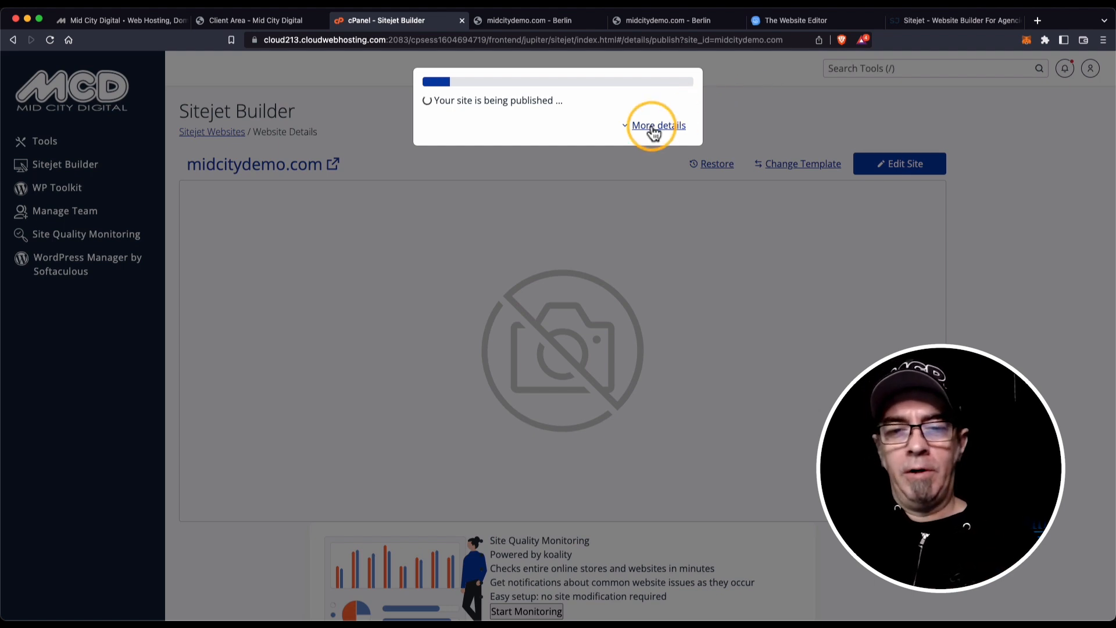
Review the detailed publishing log, then dismiss the published-successfully notification.
{"action": "left_click", "coordinate": [654, 129]}
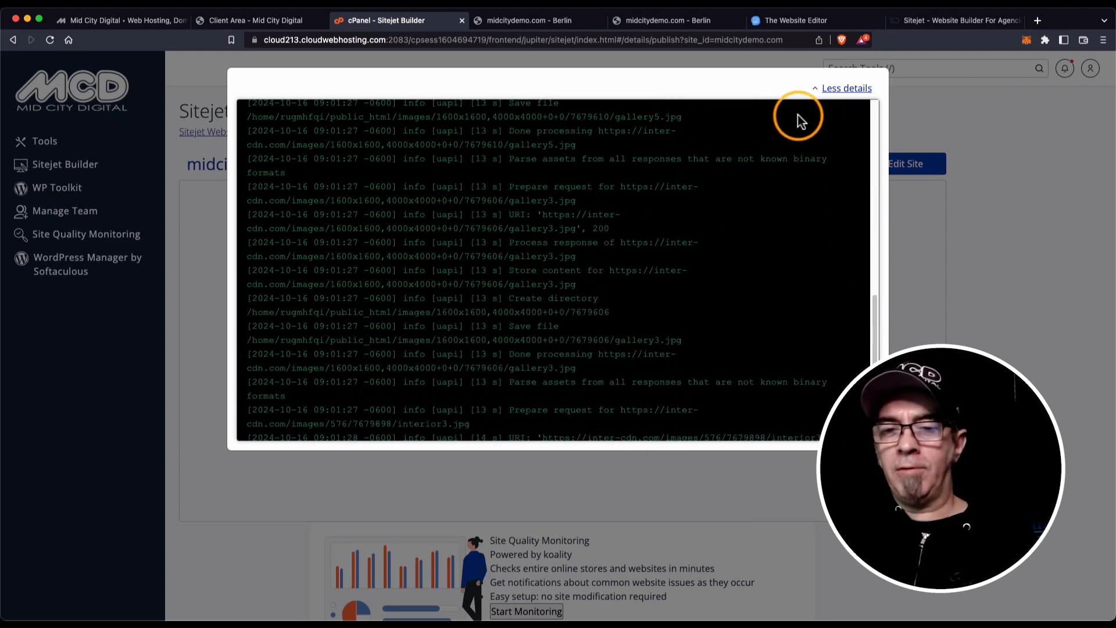
{"action": "left_click", "coordinate": [848, 88]}
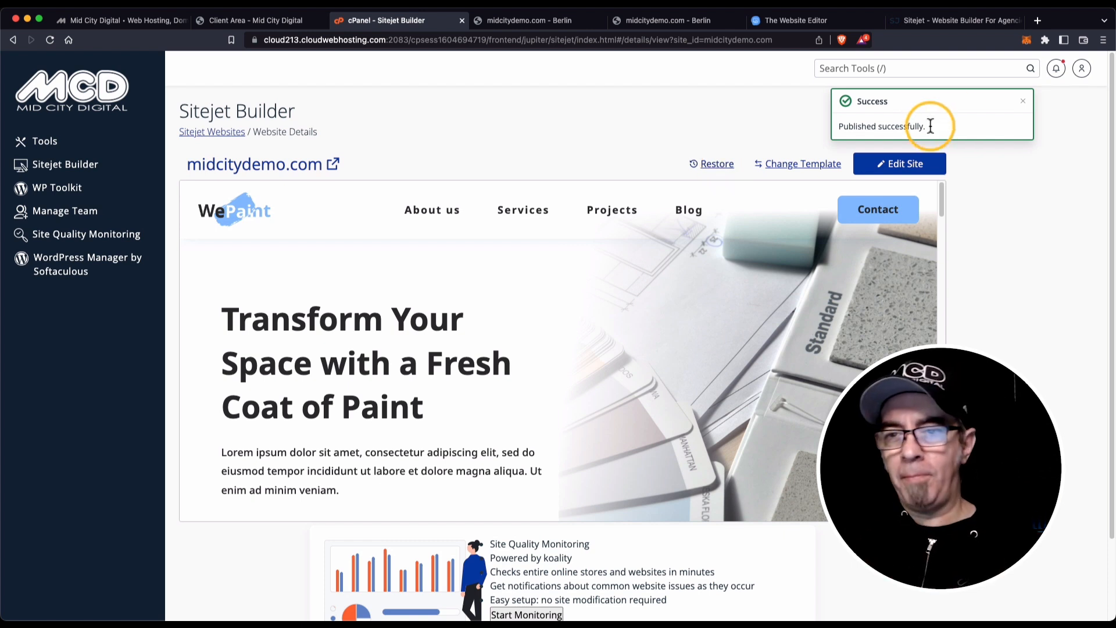
{"action": "left_click", "coordinate": [1022, 102]}
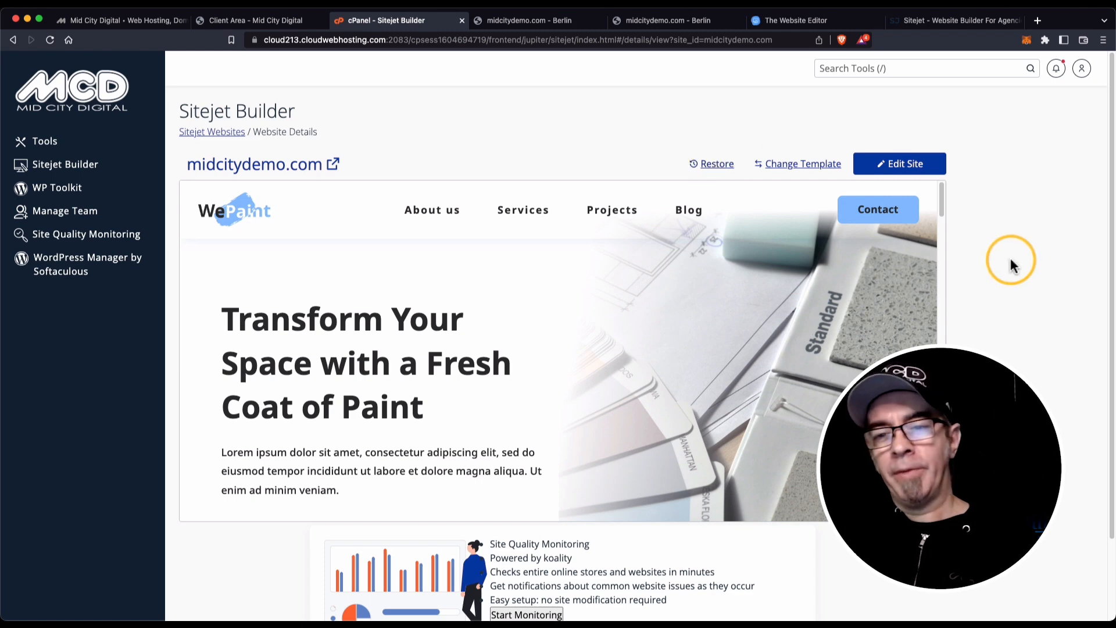
Scroll through the WePaint homepage preview on midcitydemo.com's details page.
{"action": "scroll", "coordinate": [819, 292], "scroll_direction": "down", "scroll_amount": 4}
{"action": "scroll", "coordinate": [818, 291], "scroll_direction": "down", "scroll_amount": 3}
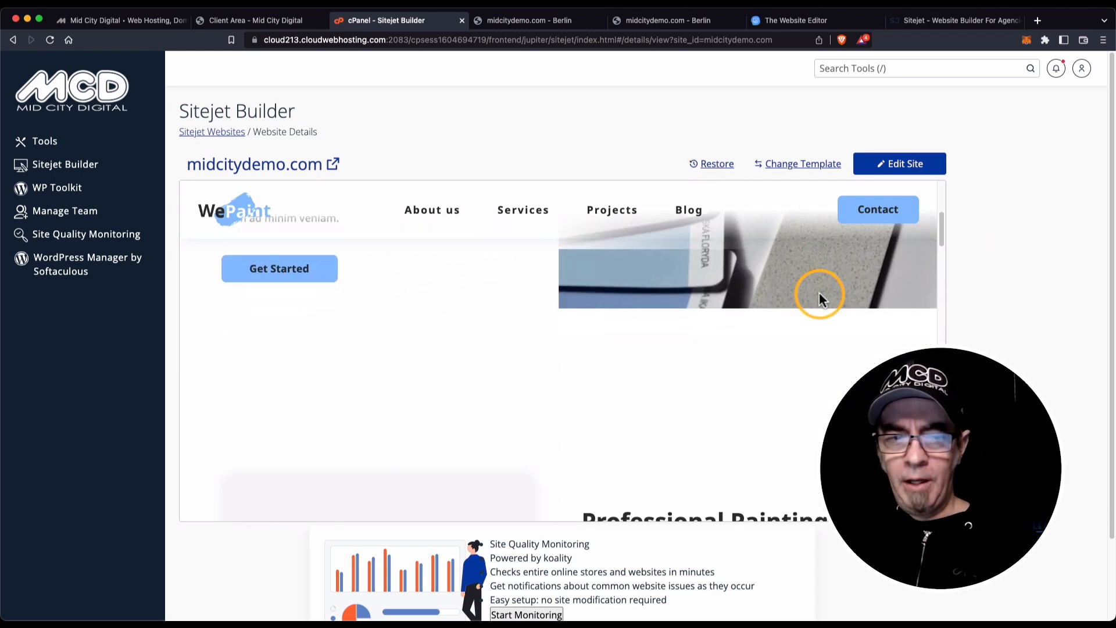
{"action": "scroll", "coordinate": [804, 318], "scroll_direction": "down", "scroll_amount": 5}
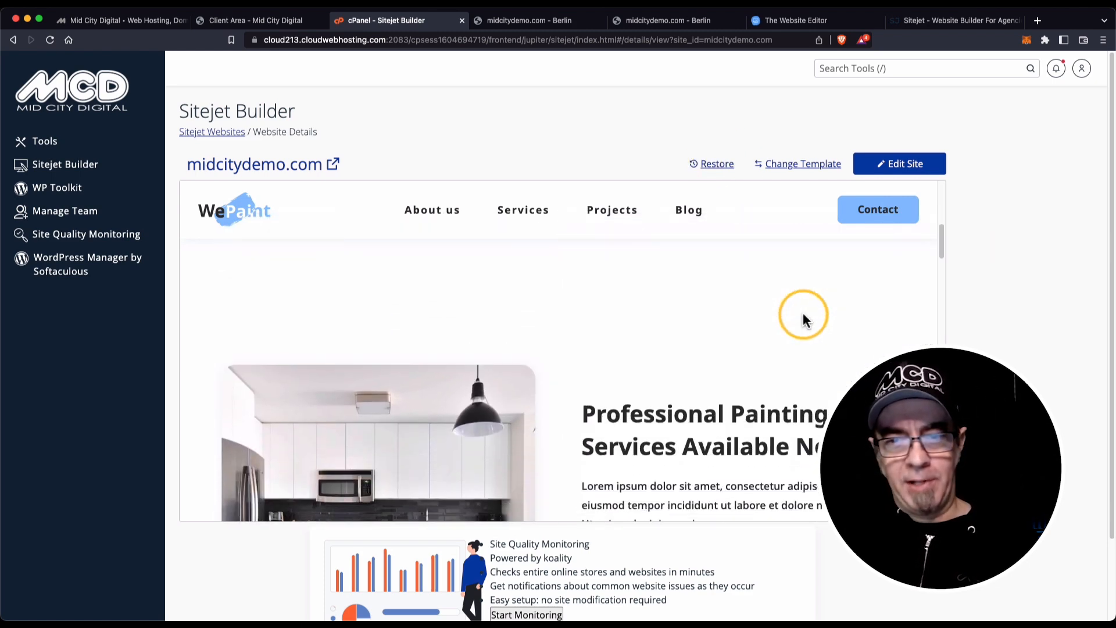
{"action": "scroll", "coordinate": [804, 318], "scroll_direction": "down", "scroll_amount": 5}
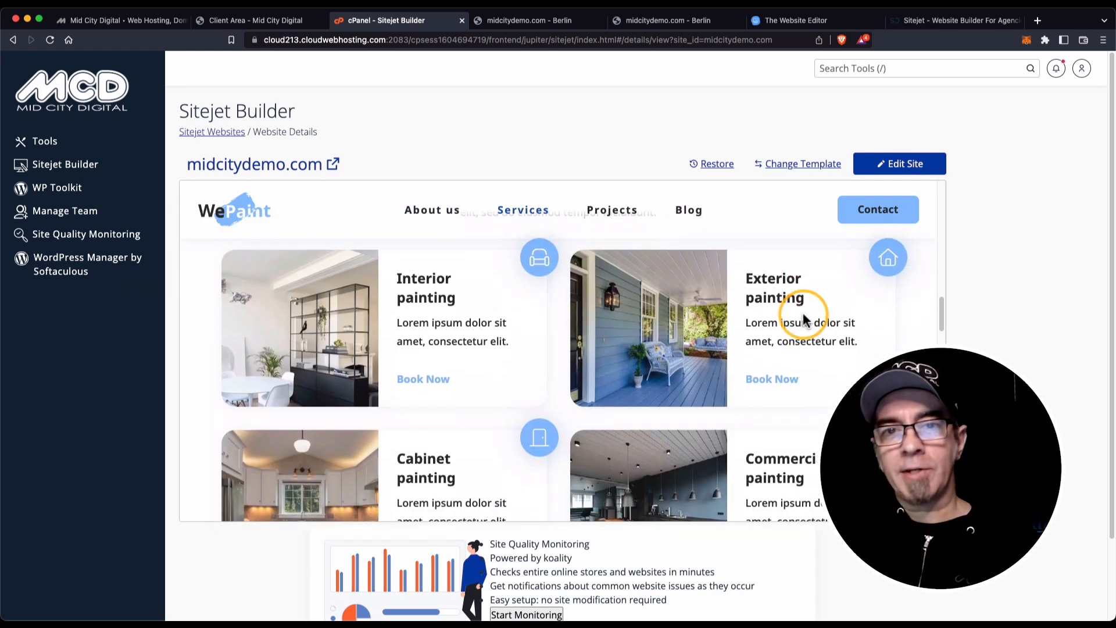
{"action": "scroll", "coordinate": [805, 318], "scroll_direction": "up", "scroll_amount": 15}
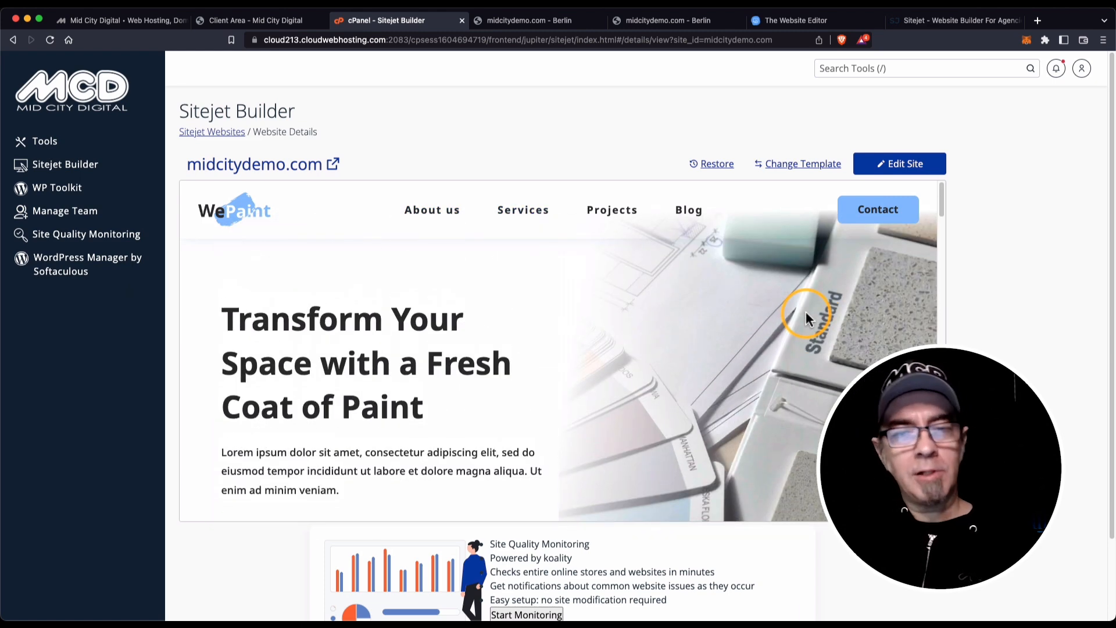
Browse the Mid City Digital homepage and its LiteSpeed Cloud Hosting plans.
{"action": "left_click", "coordinate": [106, 22]}
{"action": "scroll", "coordinate": [348, 361], "scroll_direction": "down", "scroll_amount": 3}
{"action": "scroll", "coordinate": [410, 393], "scroll_direction": "down", "scroll_amount": 2}
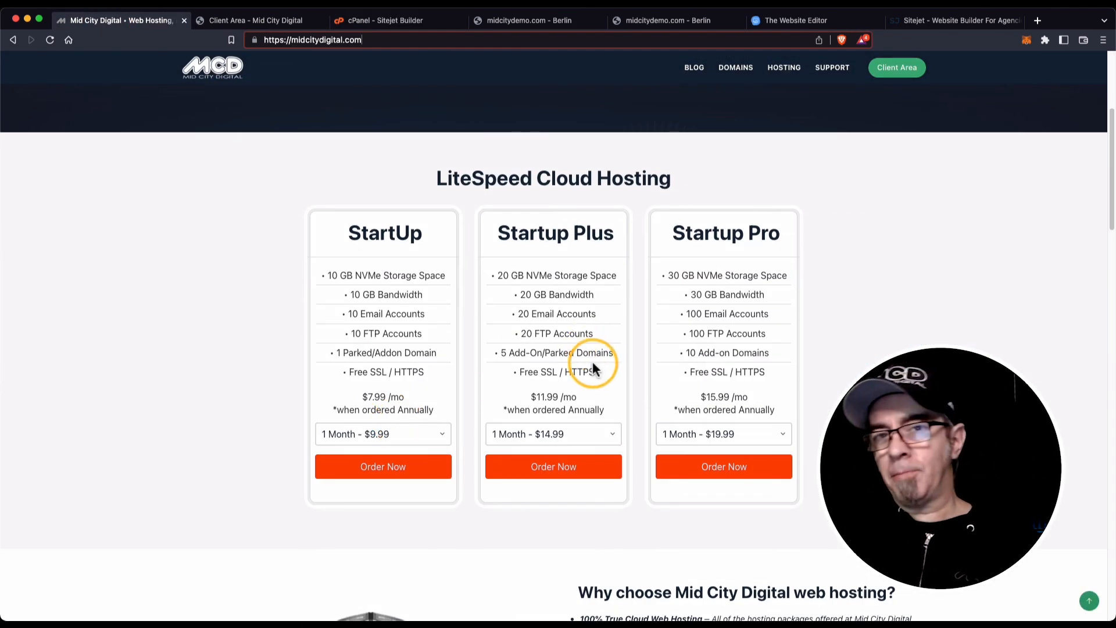
{"action": "scroll", "coordinate": [462, 343], "scroll_direction": "up", "scroll_amount": 4}
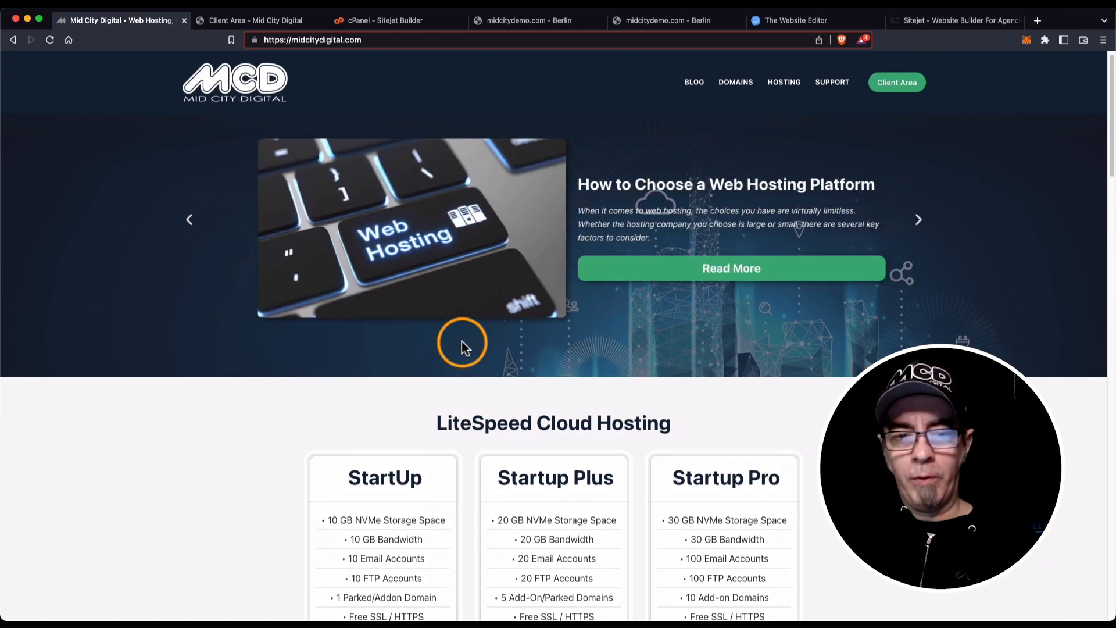
{"action": "scroll", "coordinate": [462, 340], "scroll_direction": "down", "scroll_amount": 3}
{"action": "scroll", "coordinate": [461, 343], "scroll_direction": "down", "scroll_amount": 2}
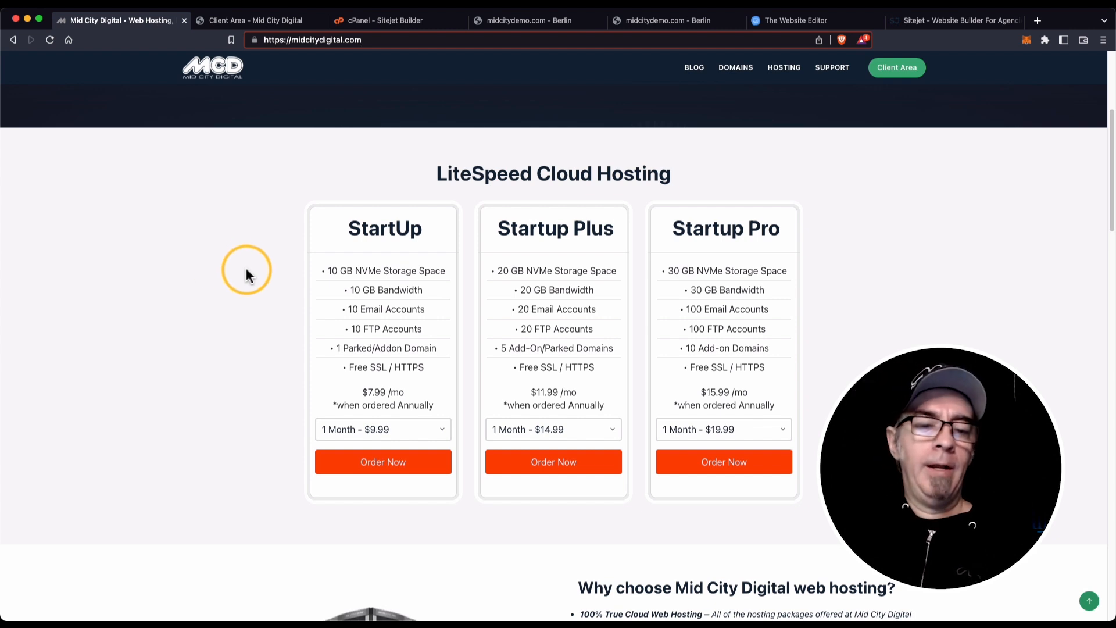
{"action": "scroll", "coordinate": [246, 271], "scroll_direction": "up", "scroll_amount": 3}
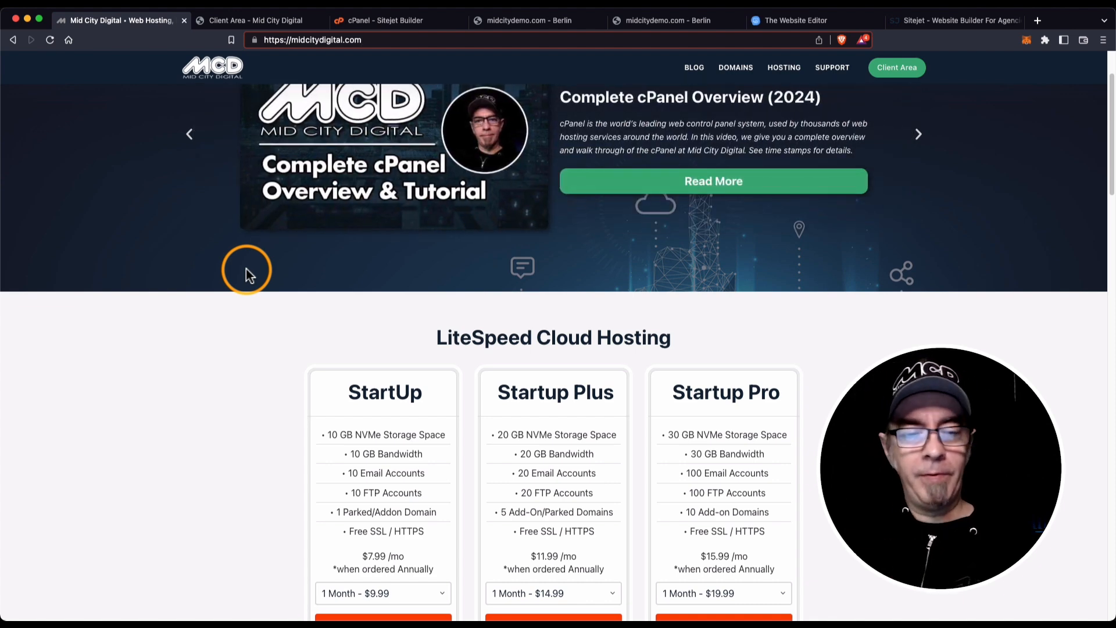
{"action": "scroll", "coordinate": [246, 268], "scroll_direction": "up", "scroll_amount": 1}
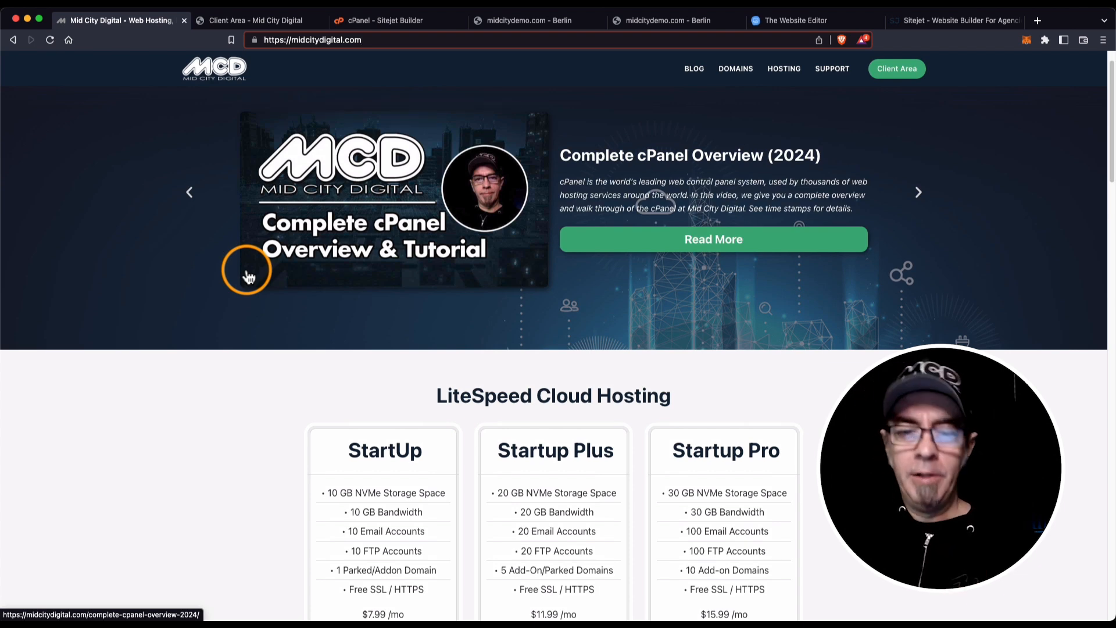
{"action": "scroll", "coordinate": [249, 277], "scroll_direction": "up", "scroll_amount": 1}
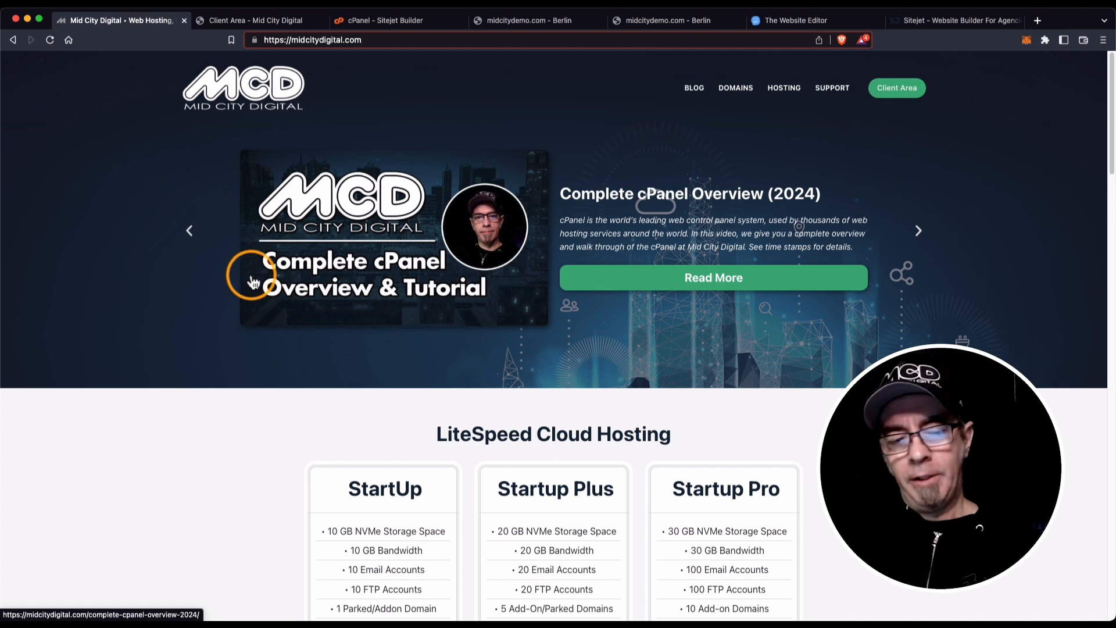
{"action": "scroll", "coordinate": [254, 282], "scroll_direction": "down", "scroll_amount": 3}
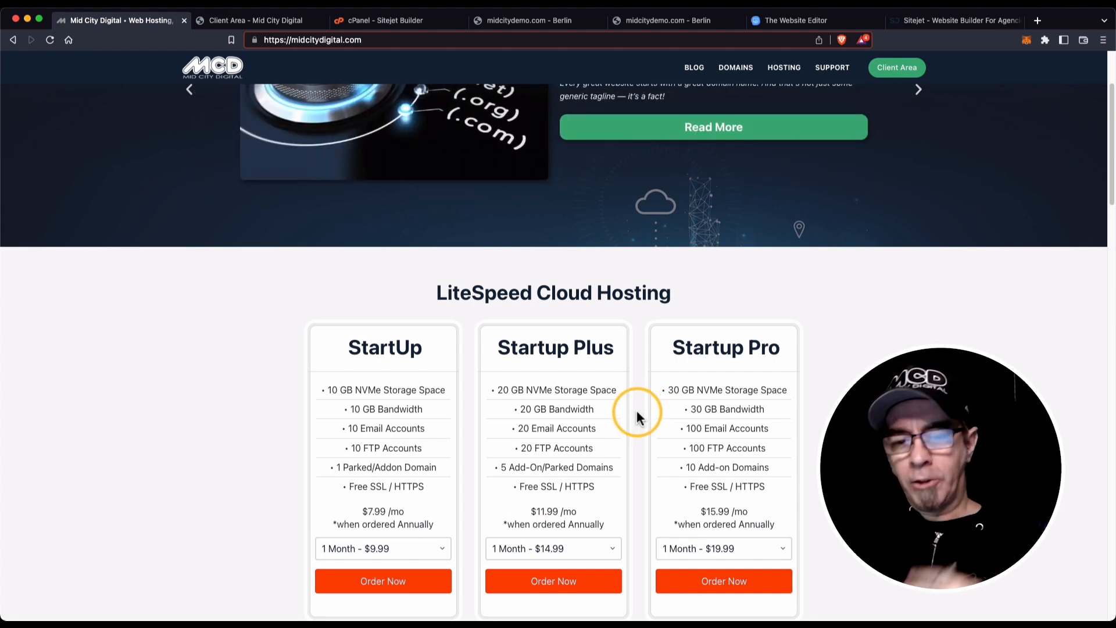
{"action": "scroll", "coordinate": [636, 411], "scroll_direction": "up", "scroll_amount": 3}
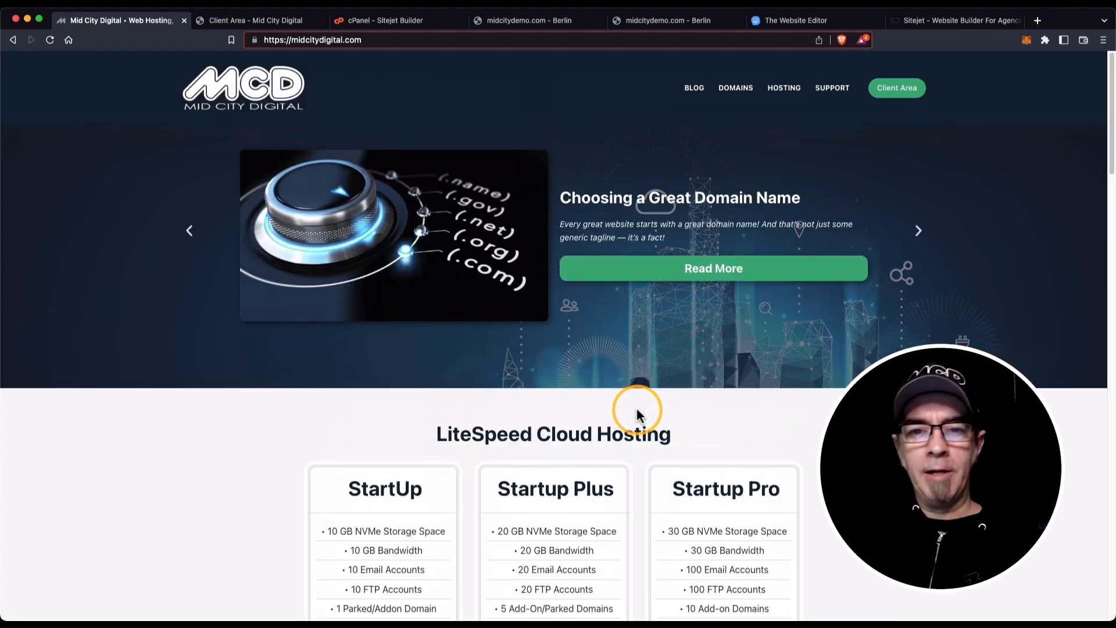
Move the cPanel tab to its Tools page, then return to the Mid City Digital homepage.
{"action": "left_click", "coordinate": [382, 20]}
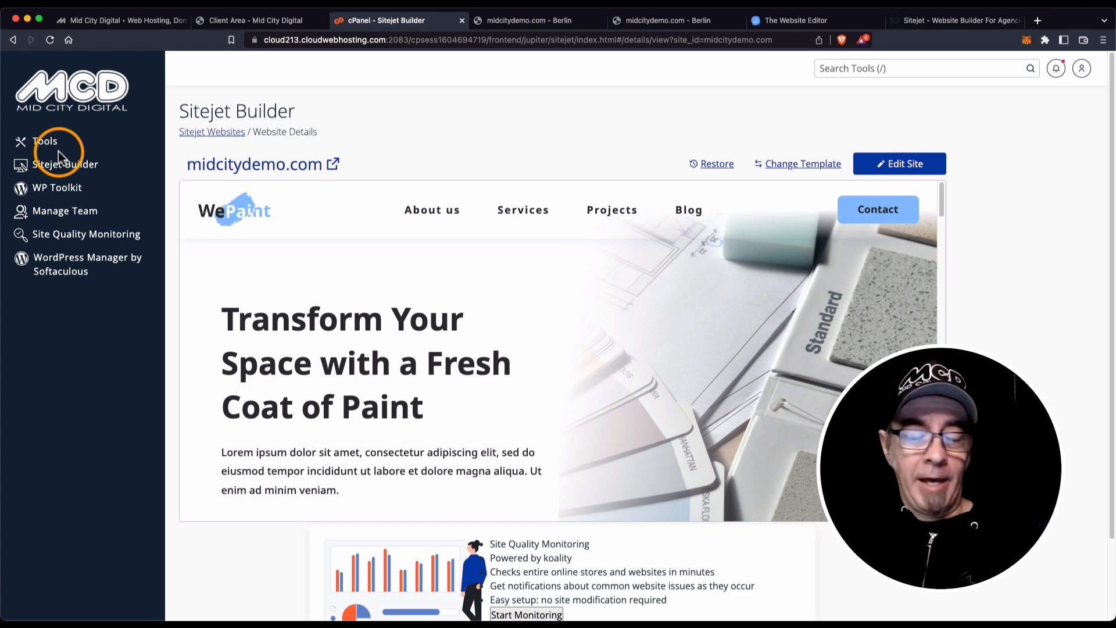
{"action": "left_click", "coordinate": [49, 141]}
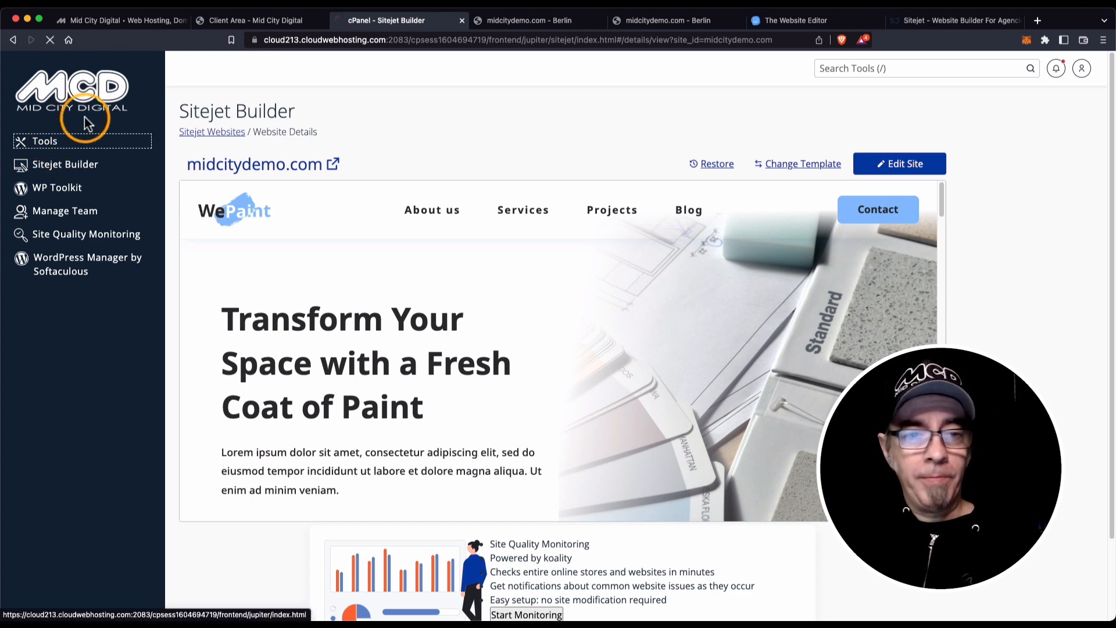
{"action": "left_click", "coordinate": [129, 22]}
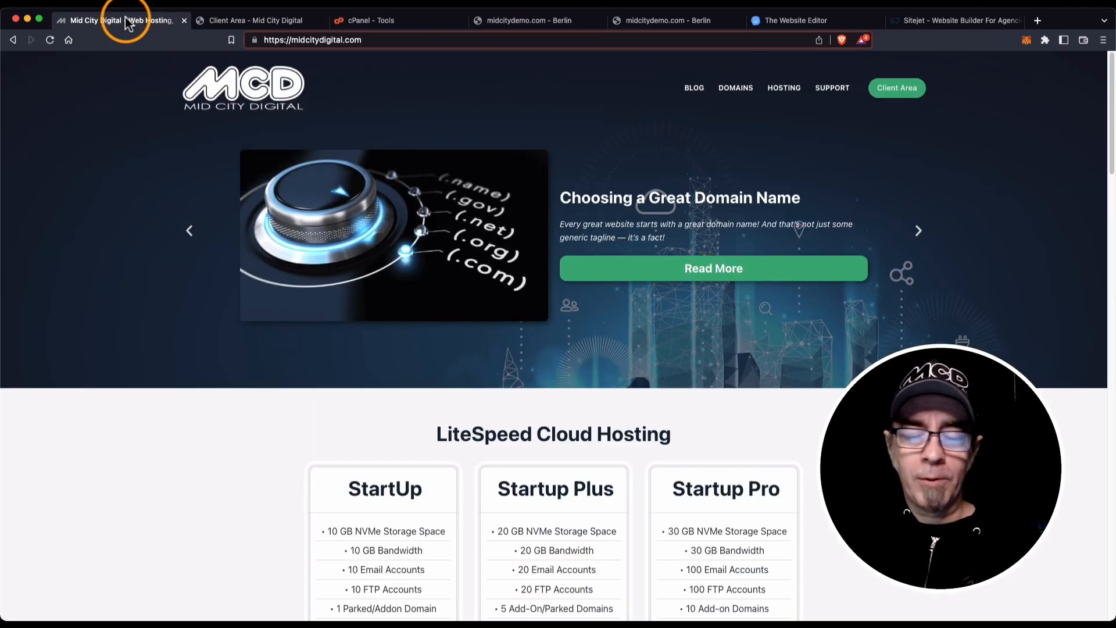